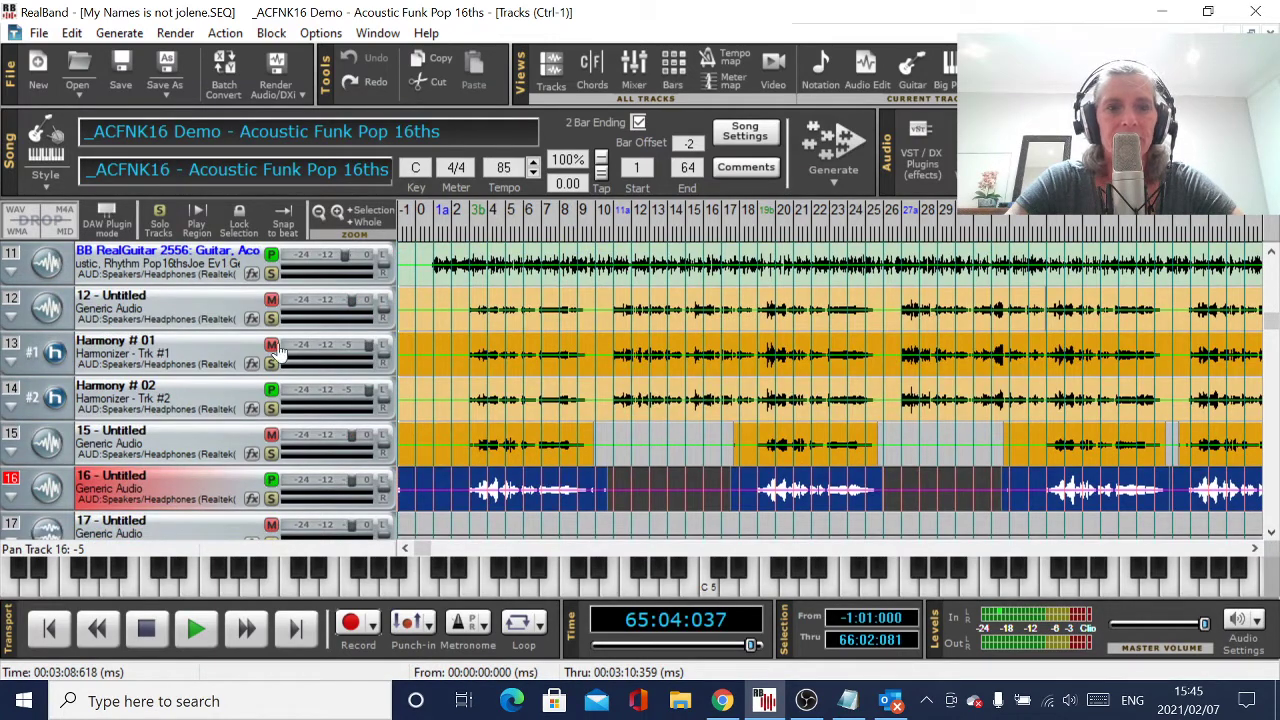
Rename track 12 as Lead vocal, track 15 as Sung harmony down and track 16 as Sung harmony up.
double_click(140, 298)
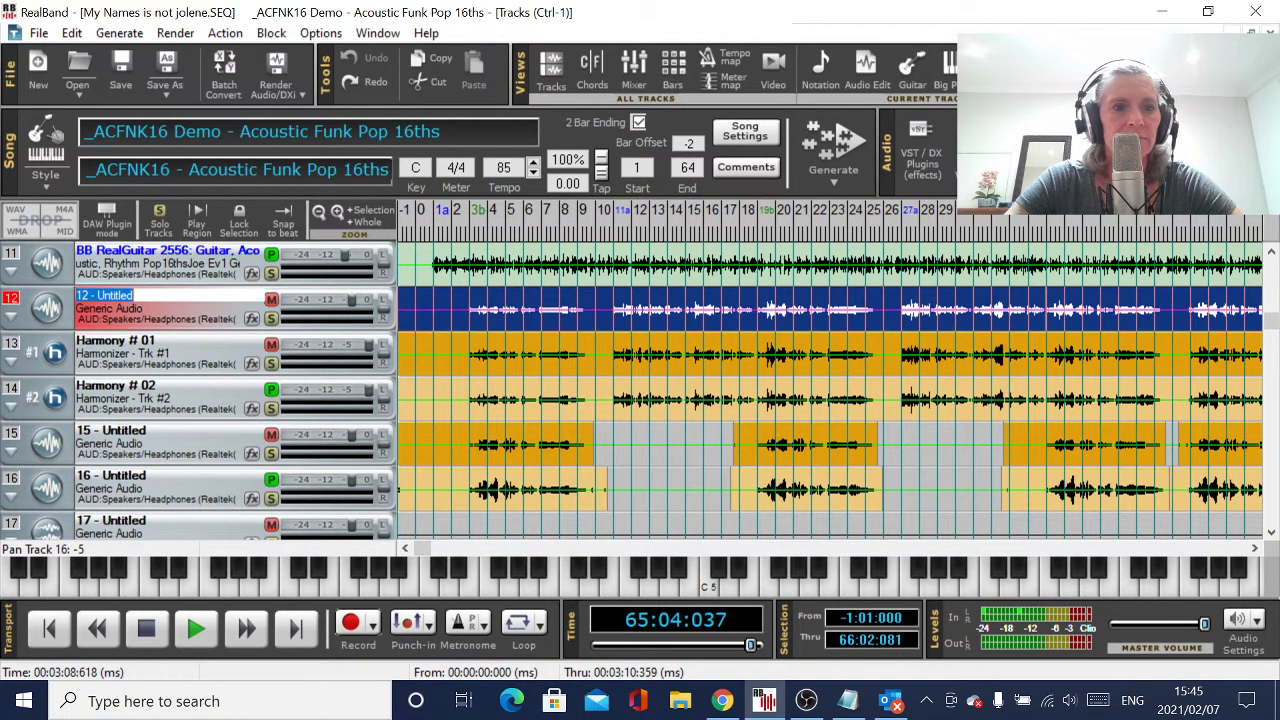
text(Lead vocal)
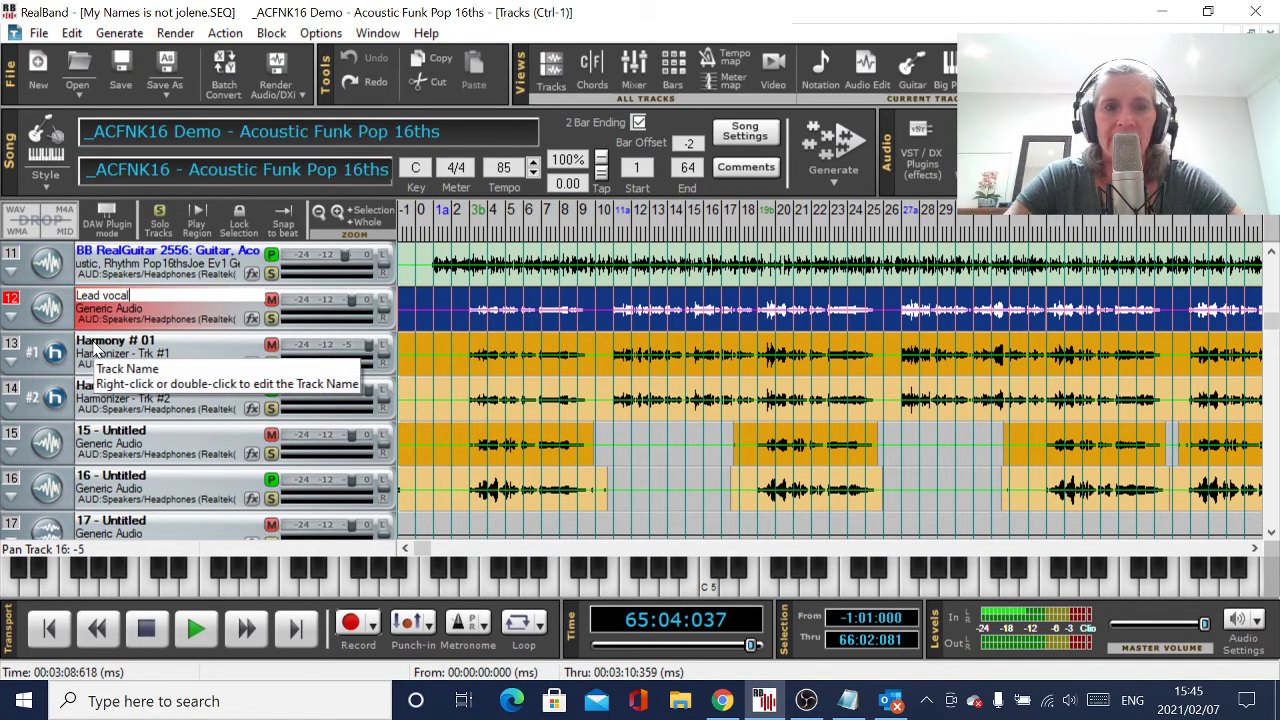
double_click(118, 432)
text(Sung harmony down)
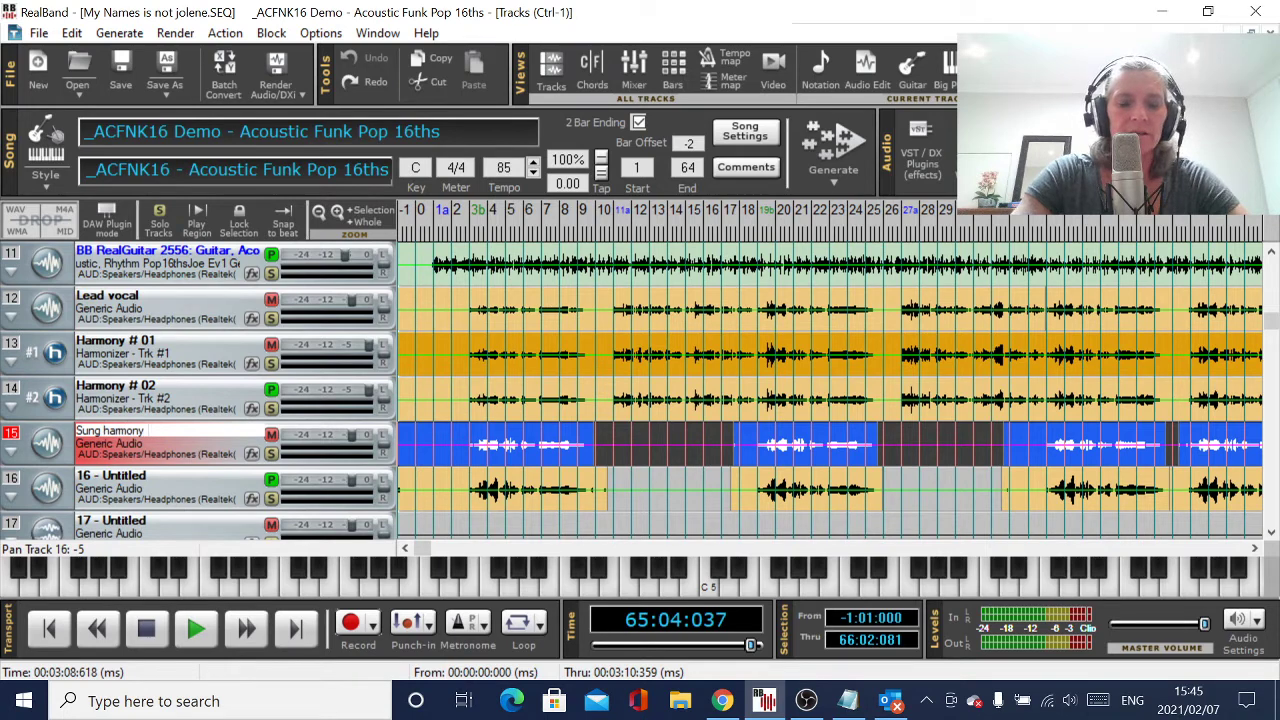
double_click(108, 477)
text(Sung harmony up)
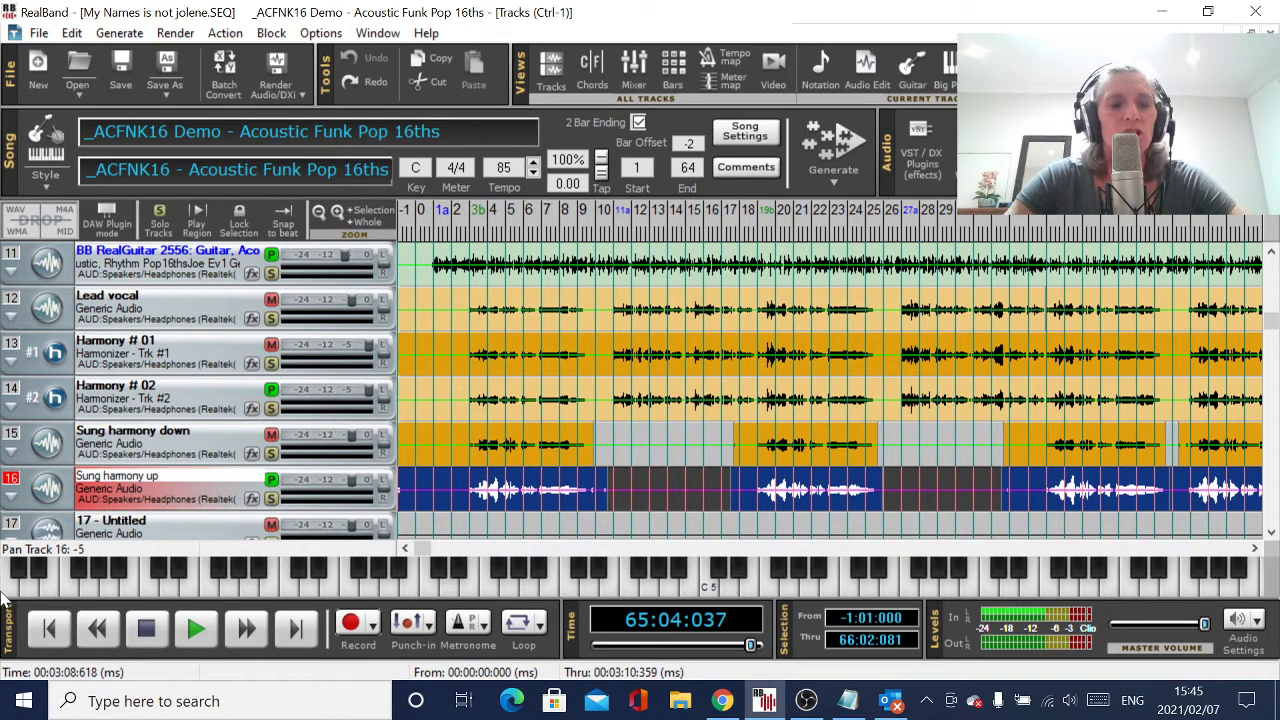
Save the song over the existing file on disk and render all tracks to individual WAV/MID files.
click(116, 70)
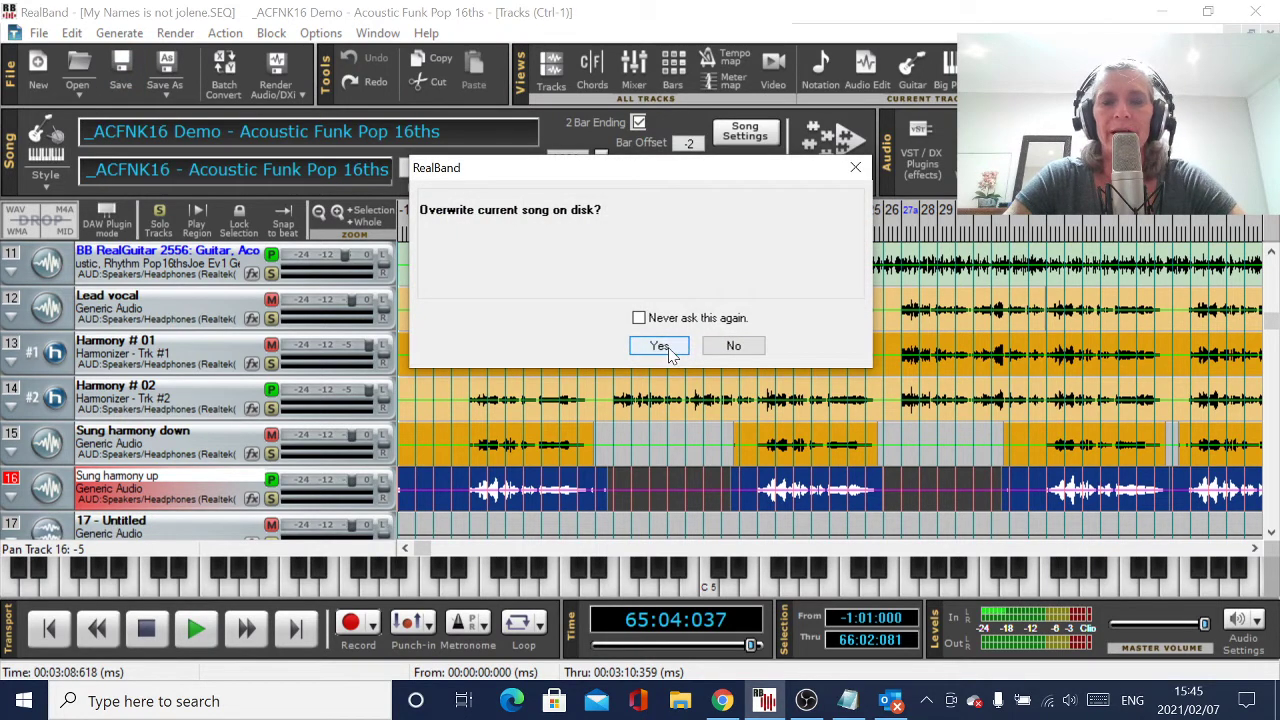
click(660, 346)
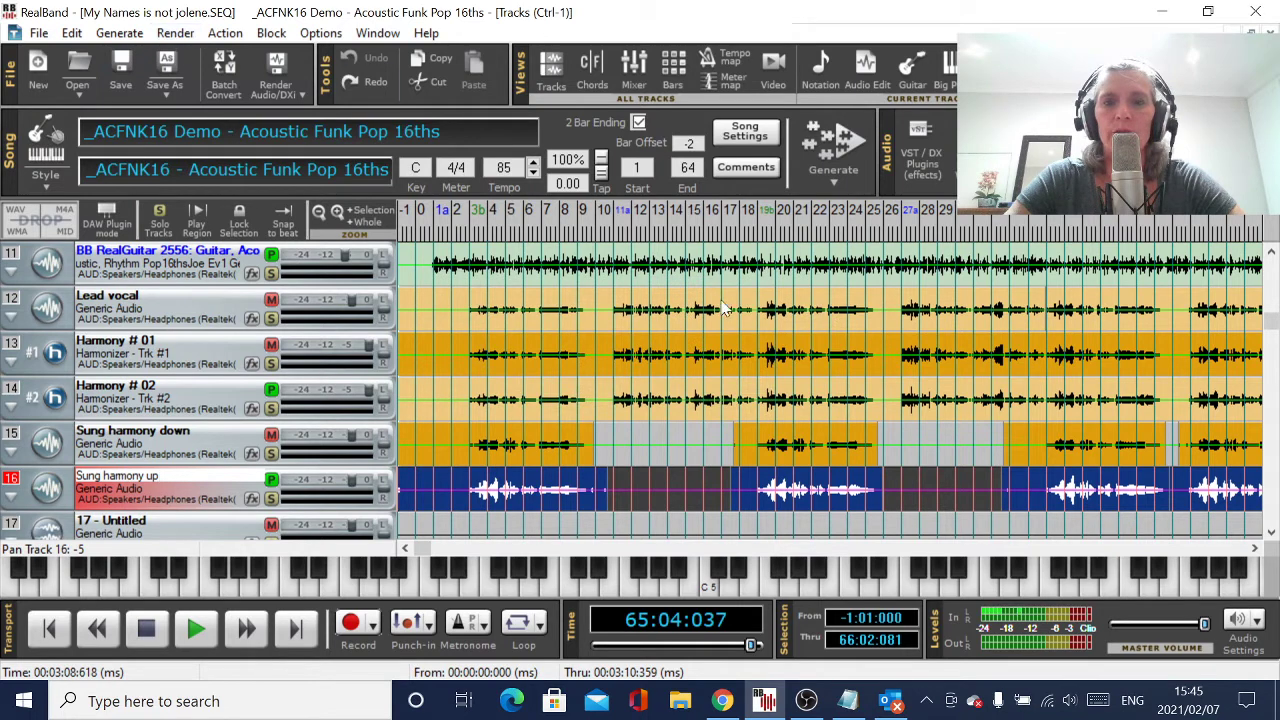
click(175, 33)
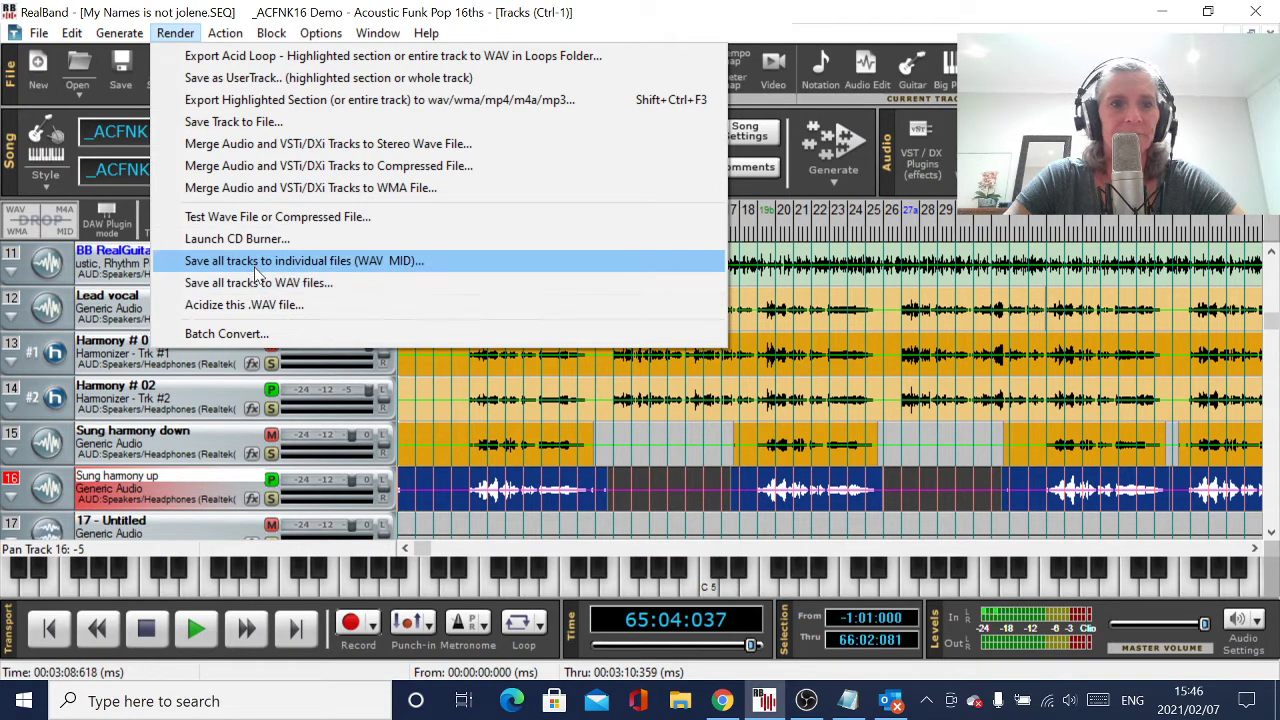
click(258, 262)
click(705, 418)
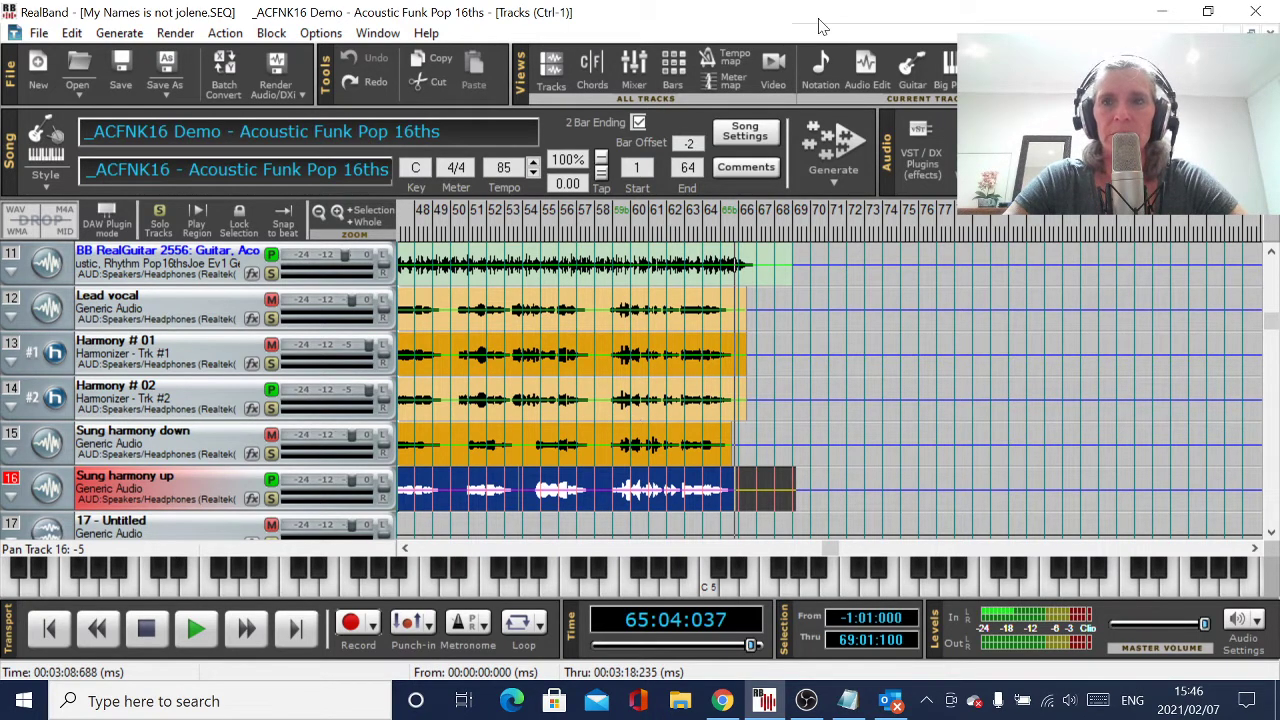
Find Melodyne through the Windows search and launch it.
click(1163, 14)
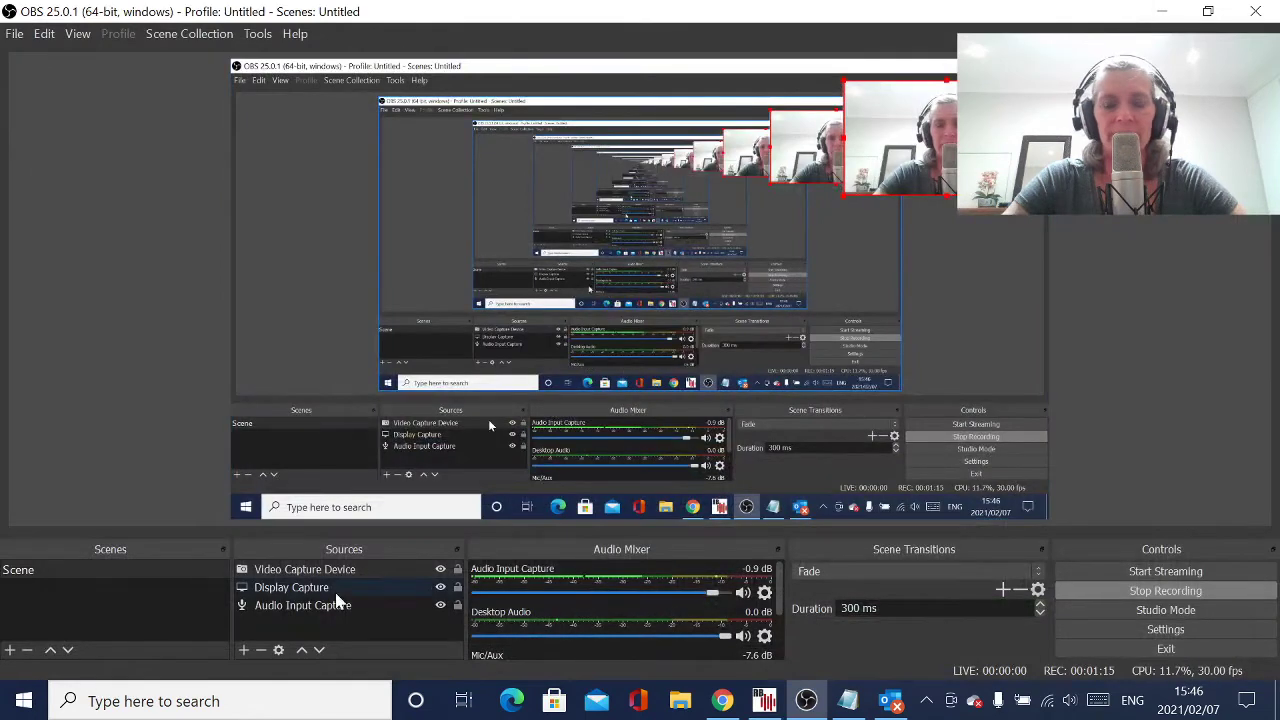
click(24, 705)
text(meod)
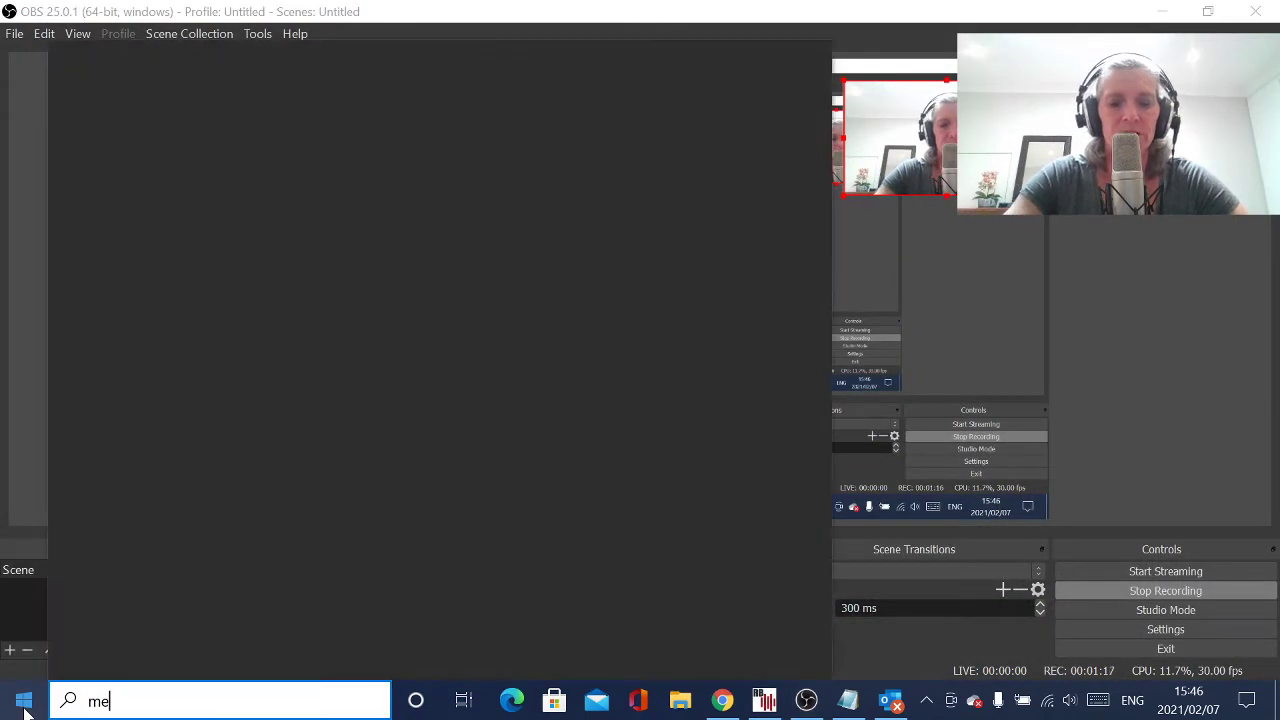
key(BackSpace)
key(BackSpace)
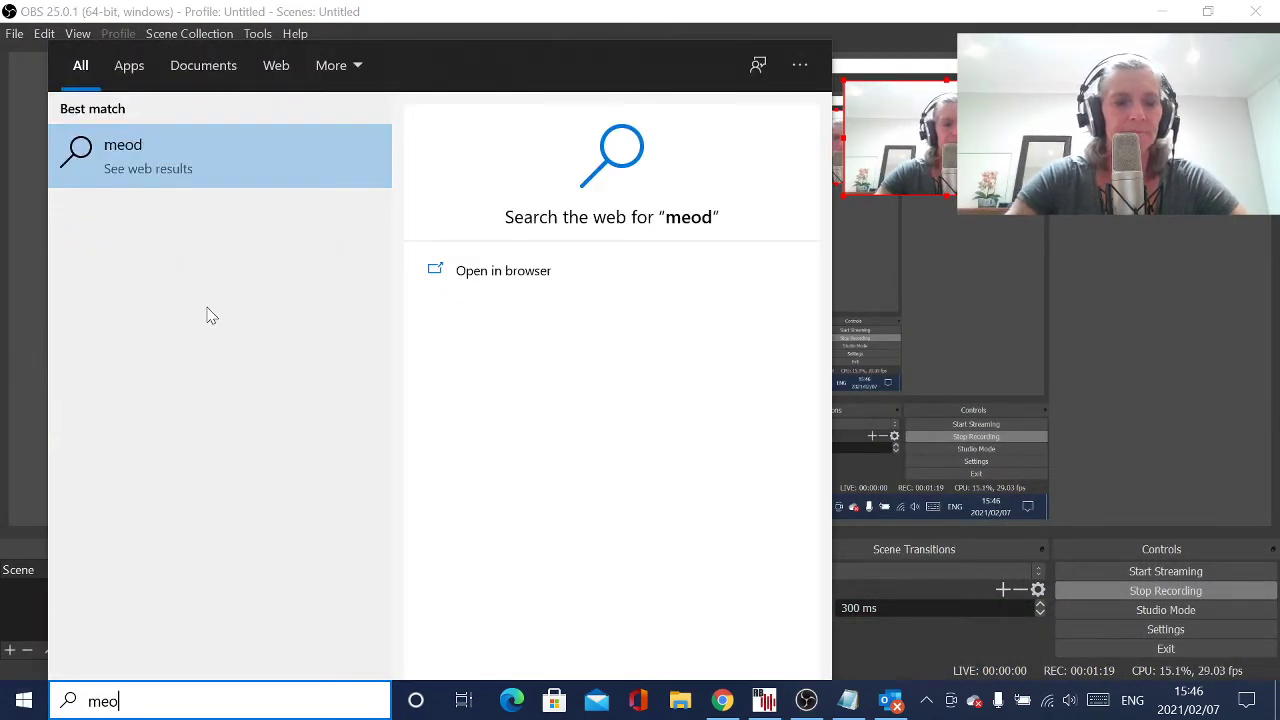
click(103, 146)
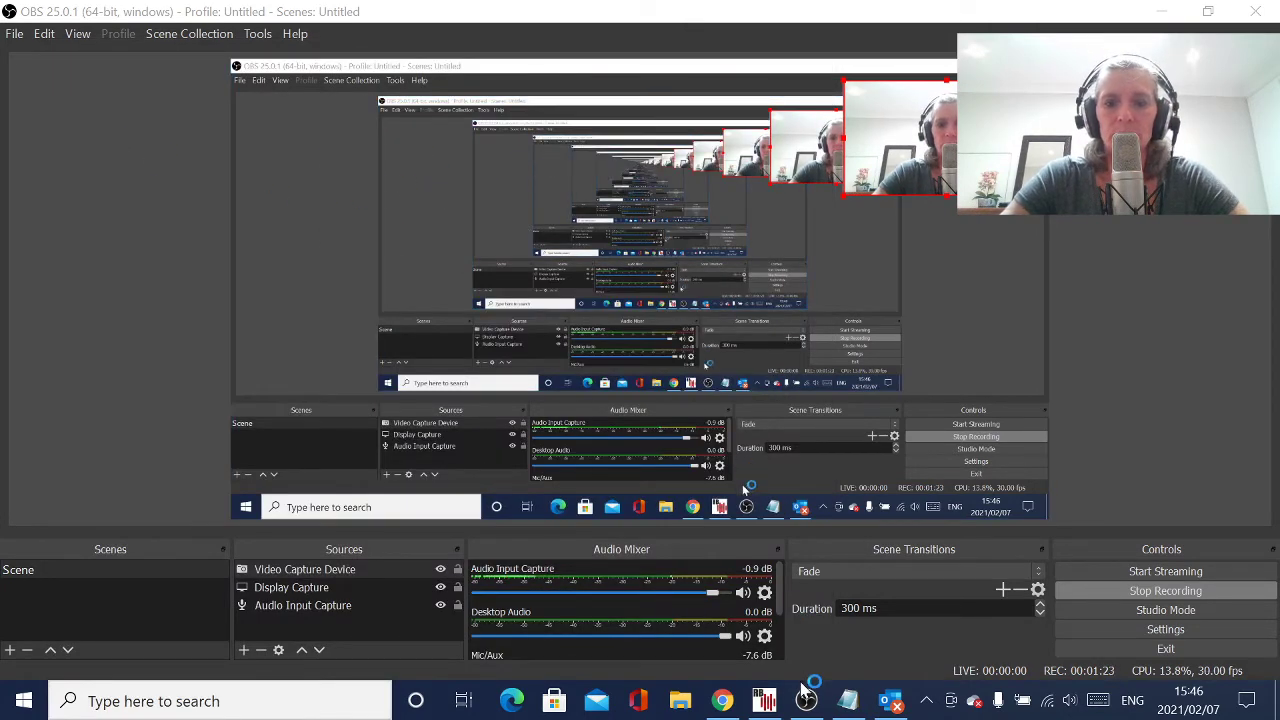
Maximize the Melodyne window, close the update download page in the browser and return to Melodyne.
mouse_move(779, 705)
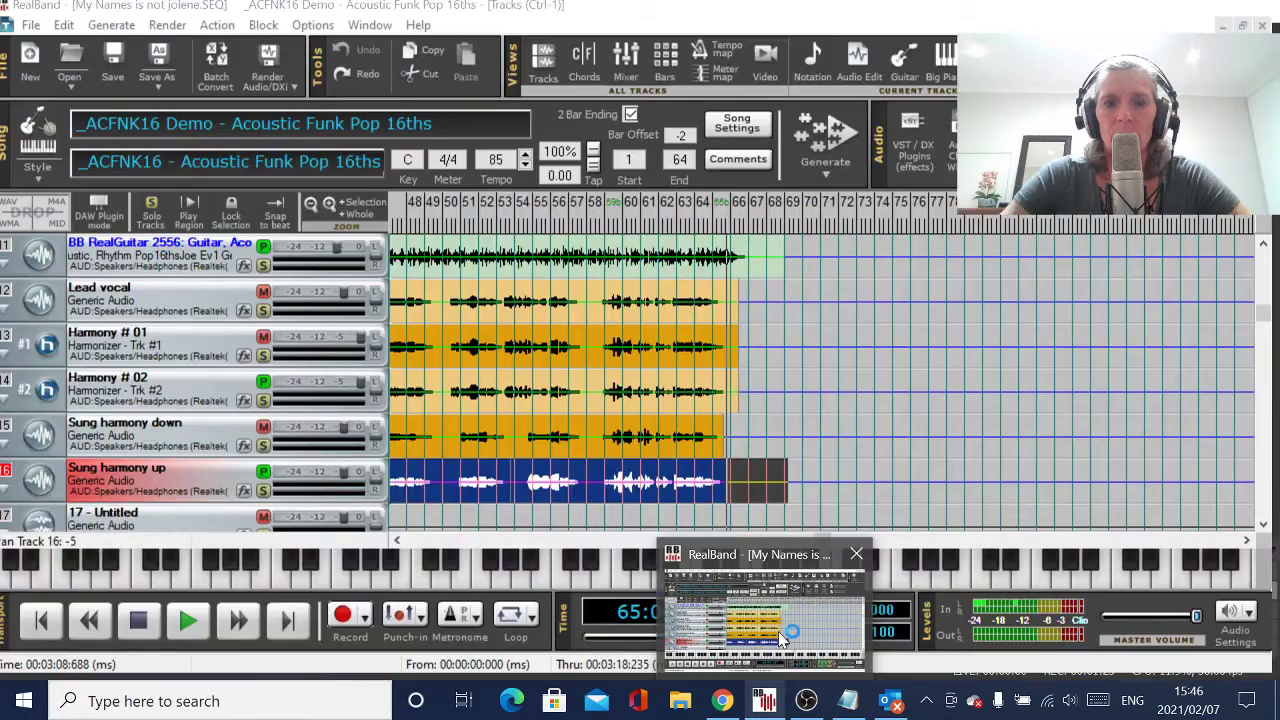
click(783, 640)
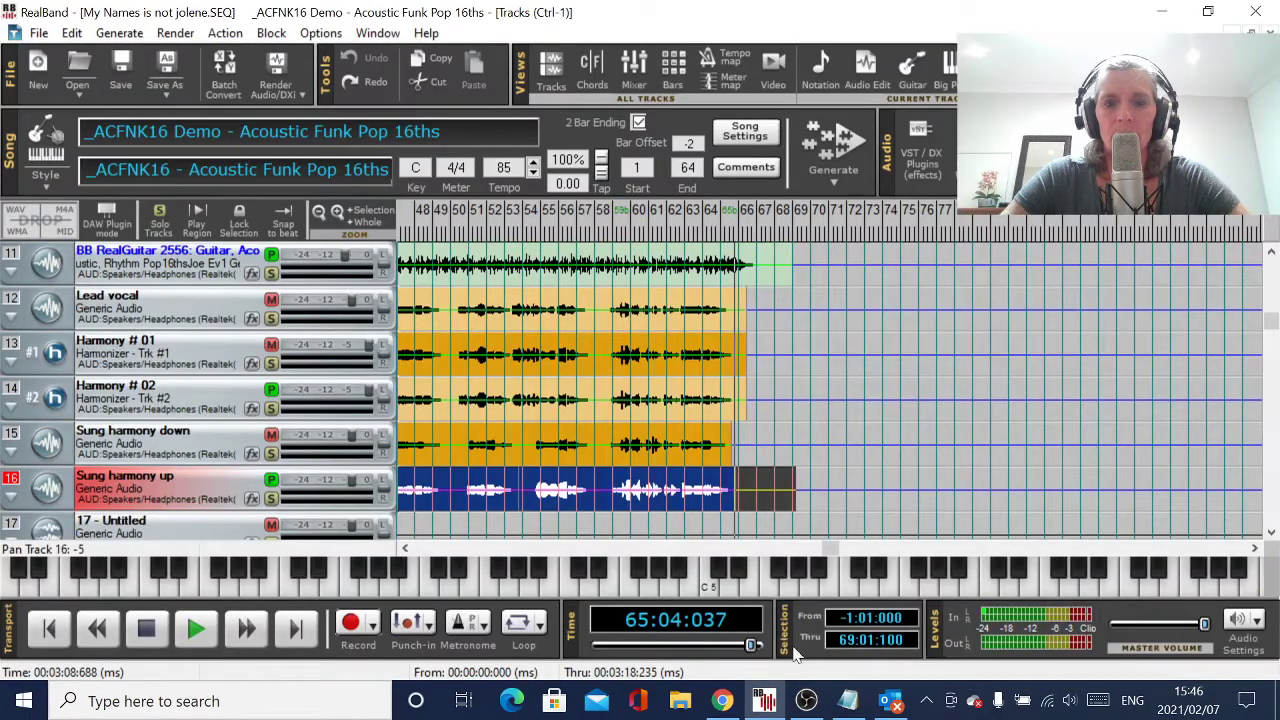
click(922, 705)
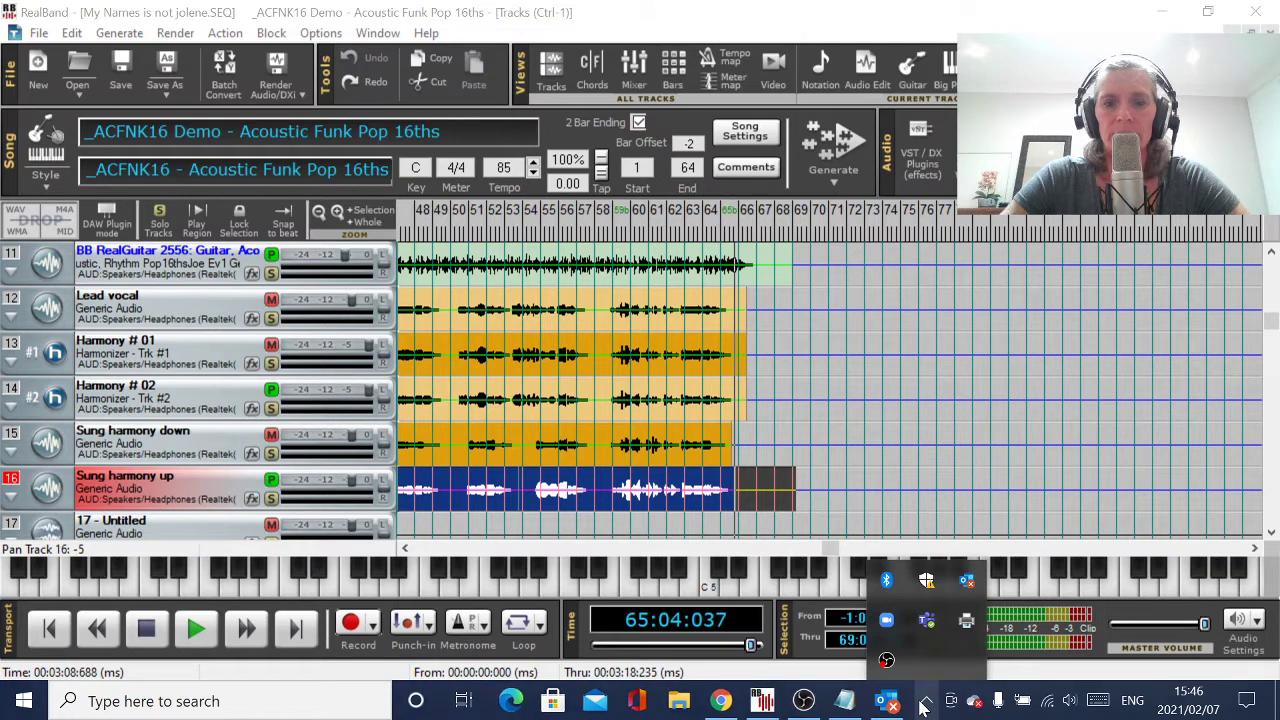
click(890, 701)
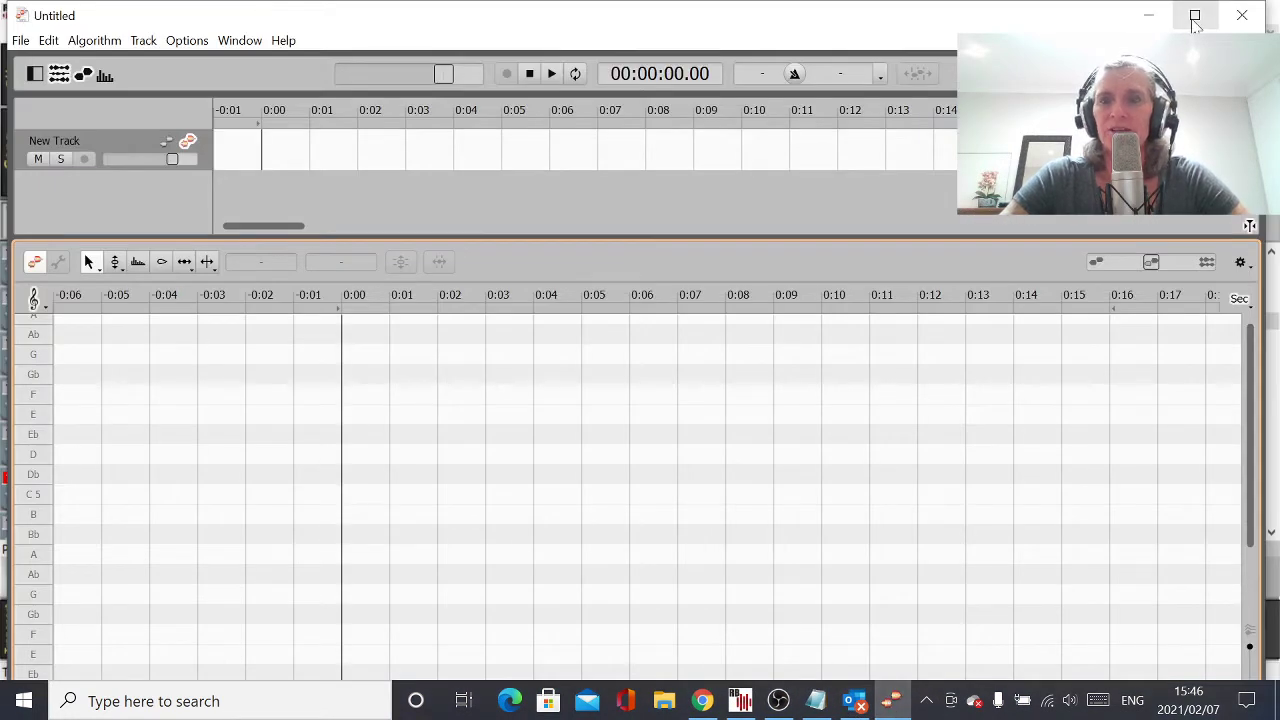
click(1194, 15)
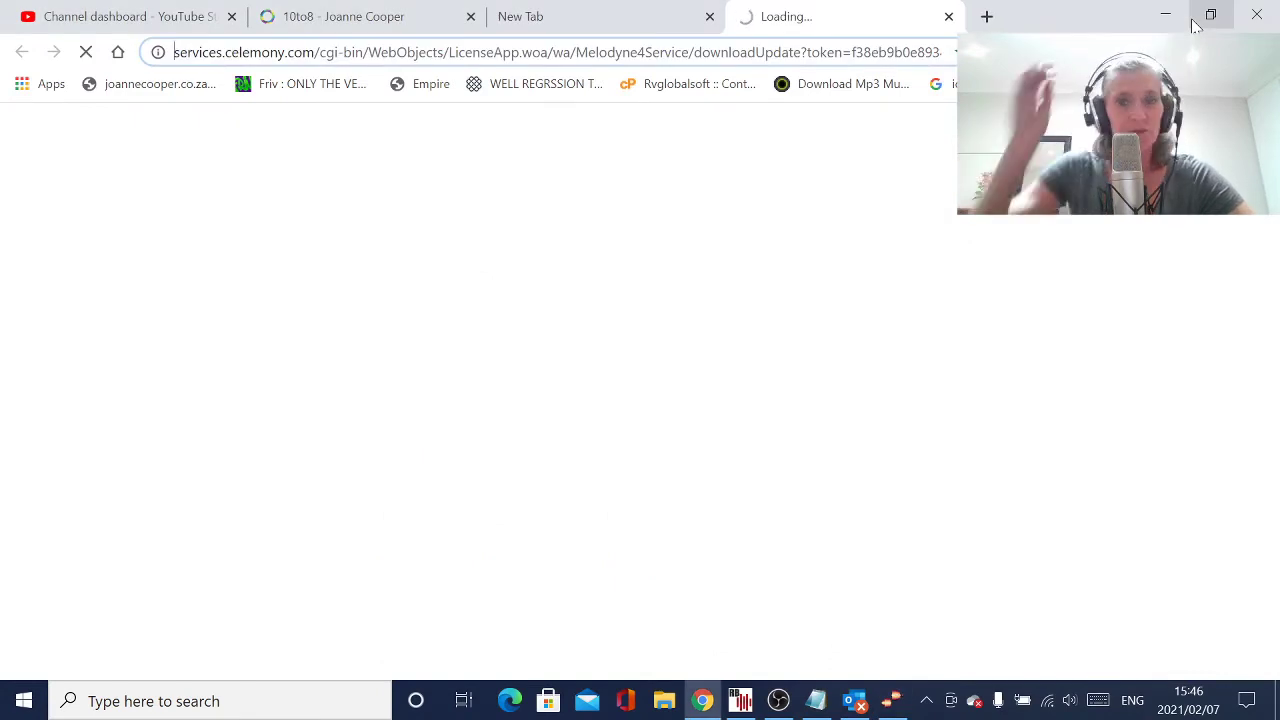
click(948, 18)
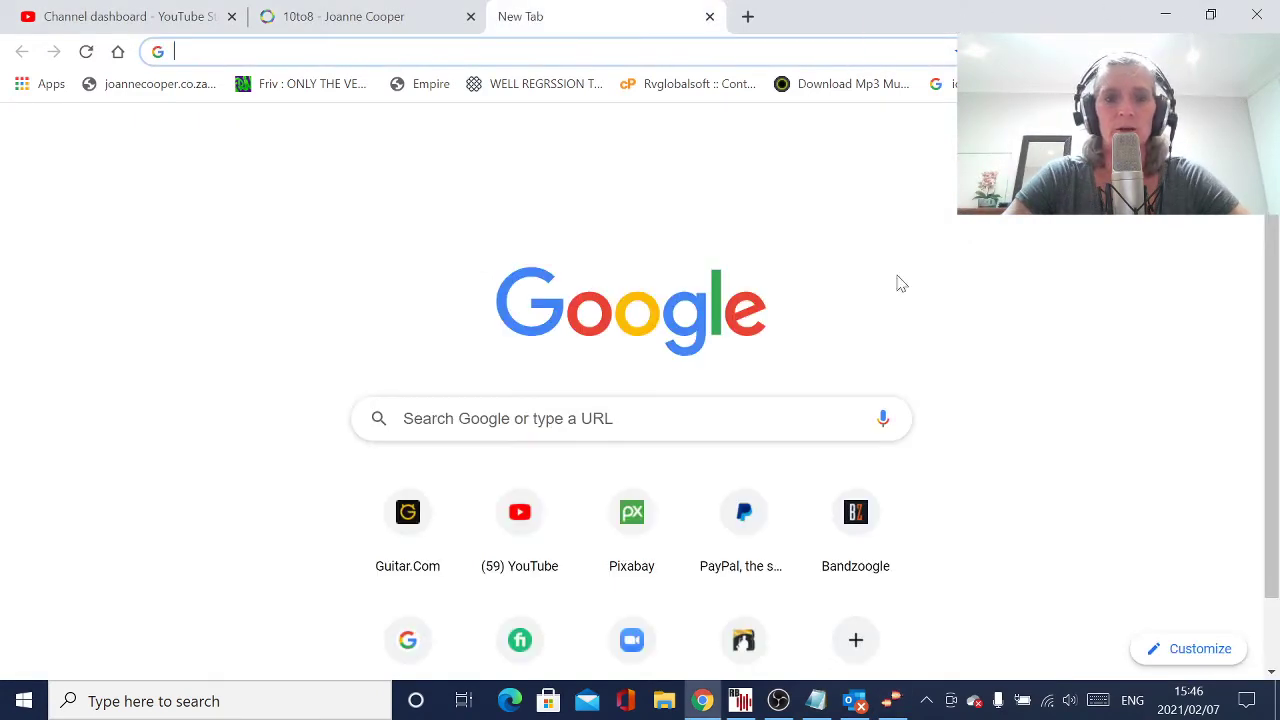
click(893, 701)
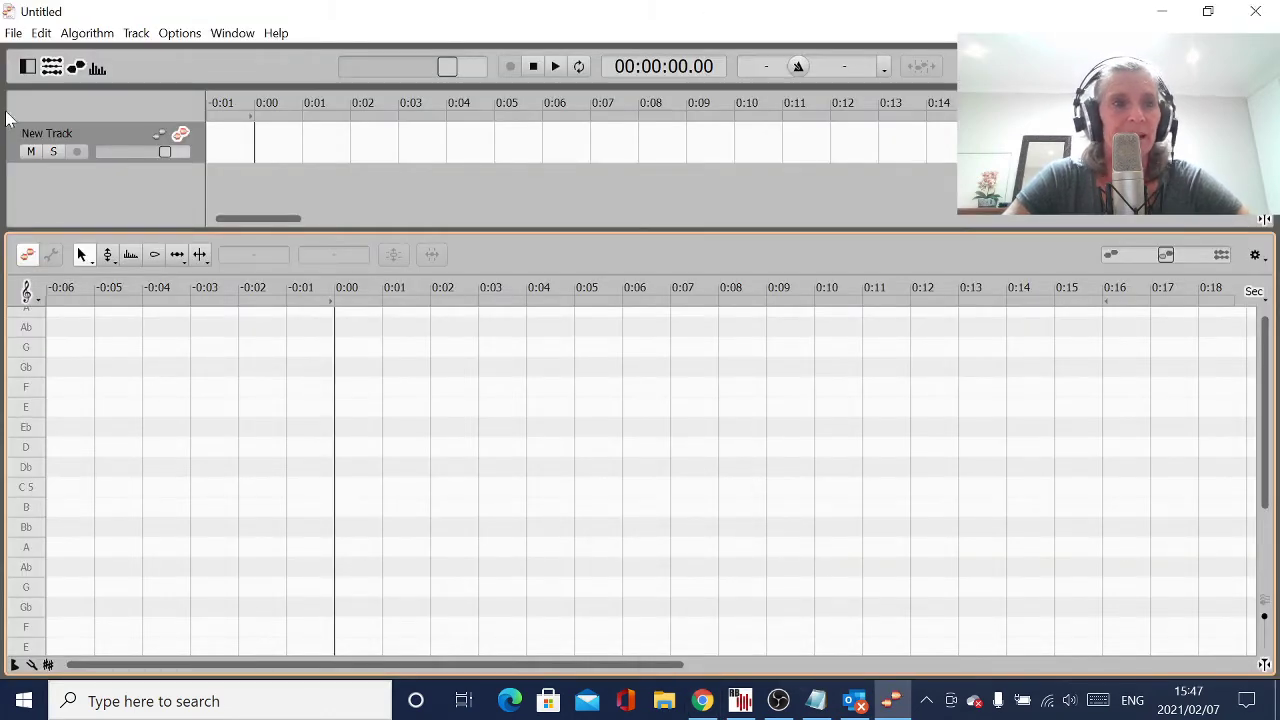
Import the audio file 12 - Lead vocal from the My Names is not jolene Individual Files folder under FAWM 2021.
click(14, 35)
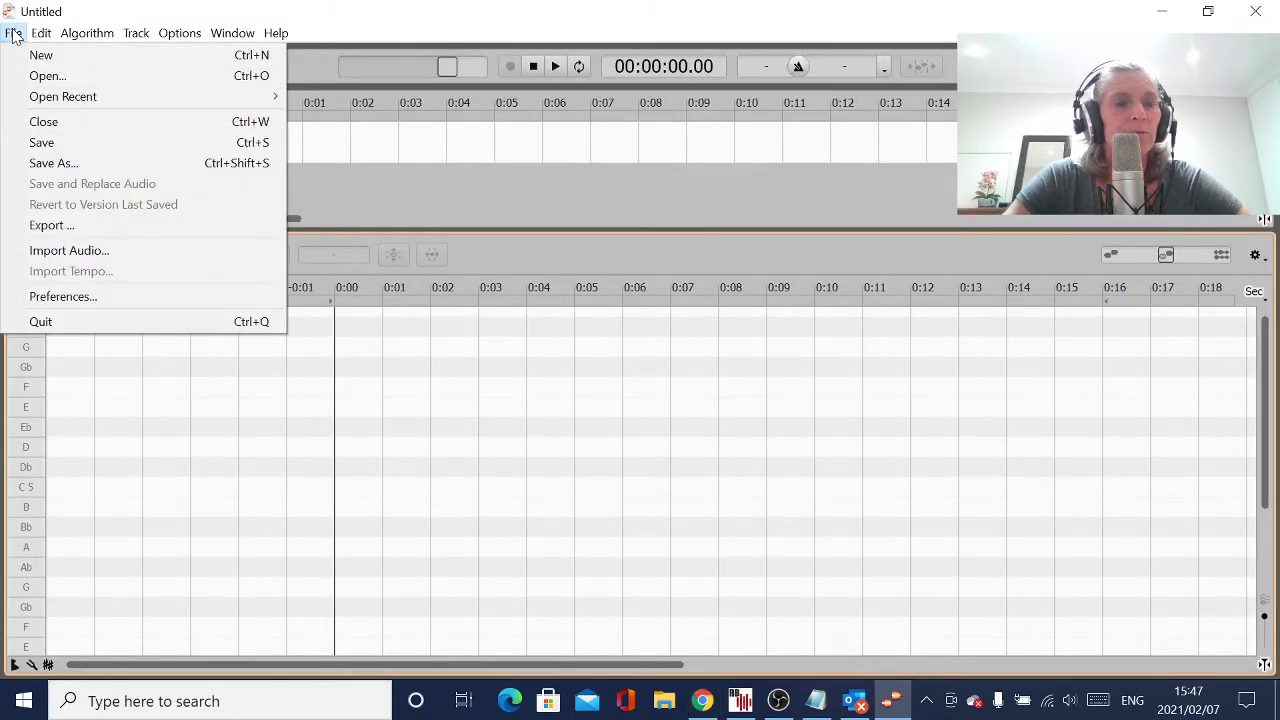
click(68, 252)
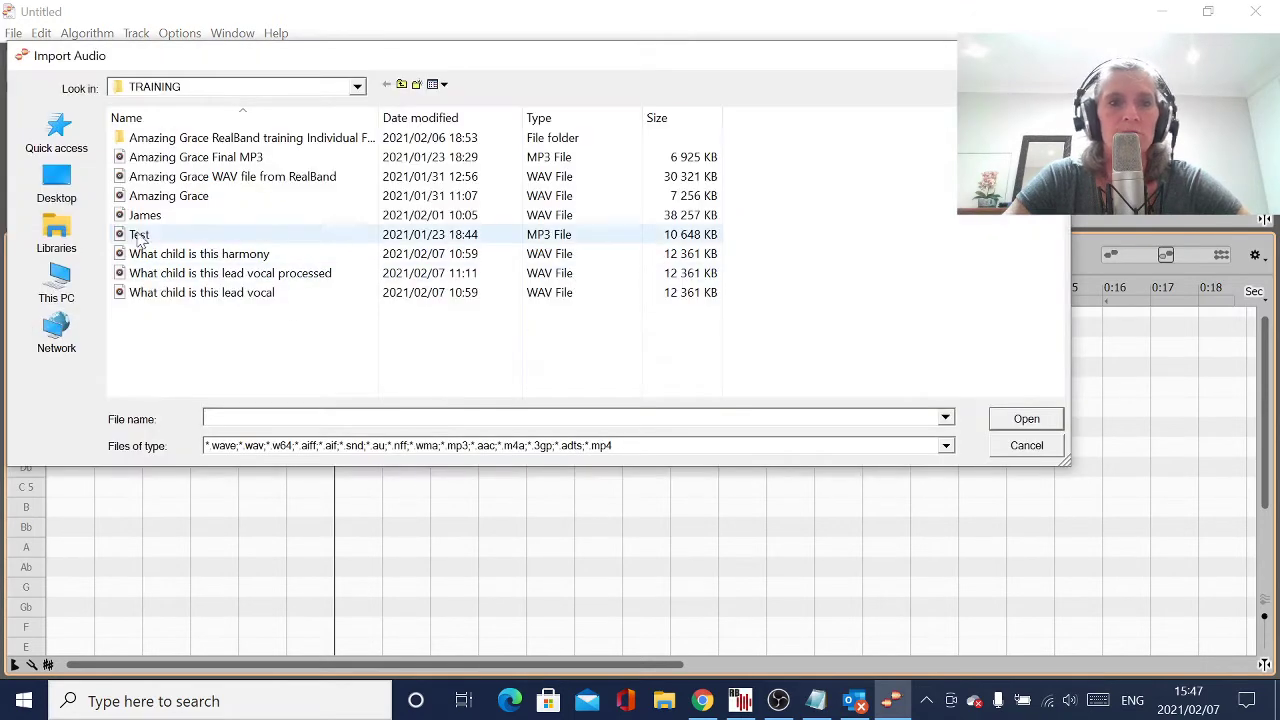
click(401, 85)
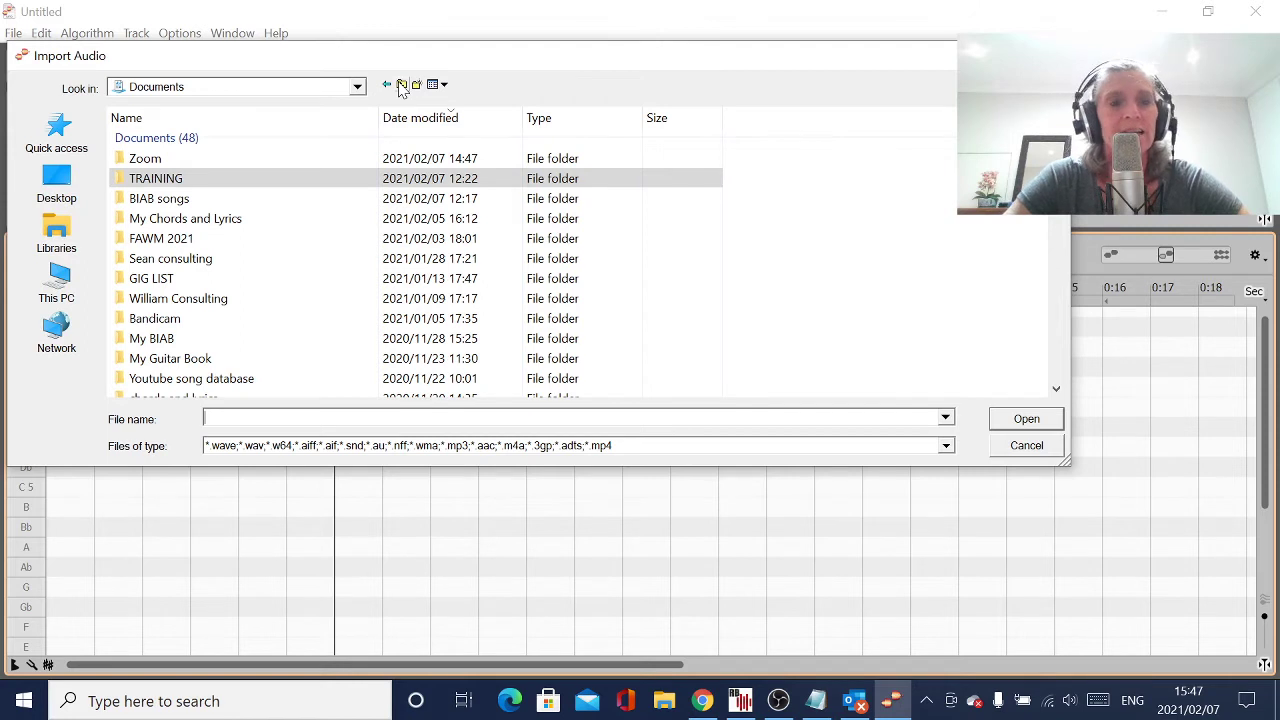
double_click(237, 243)
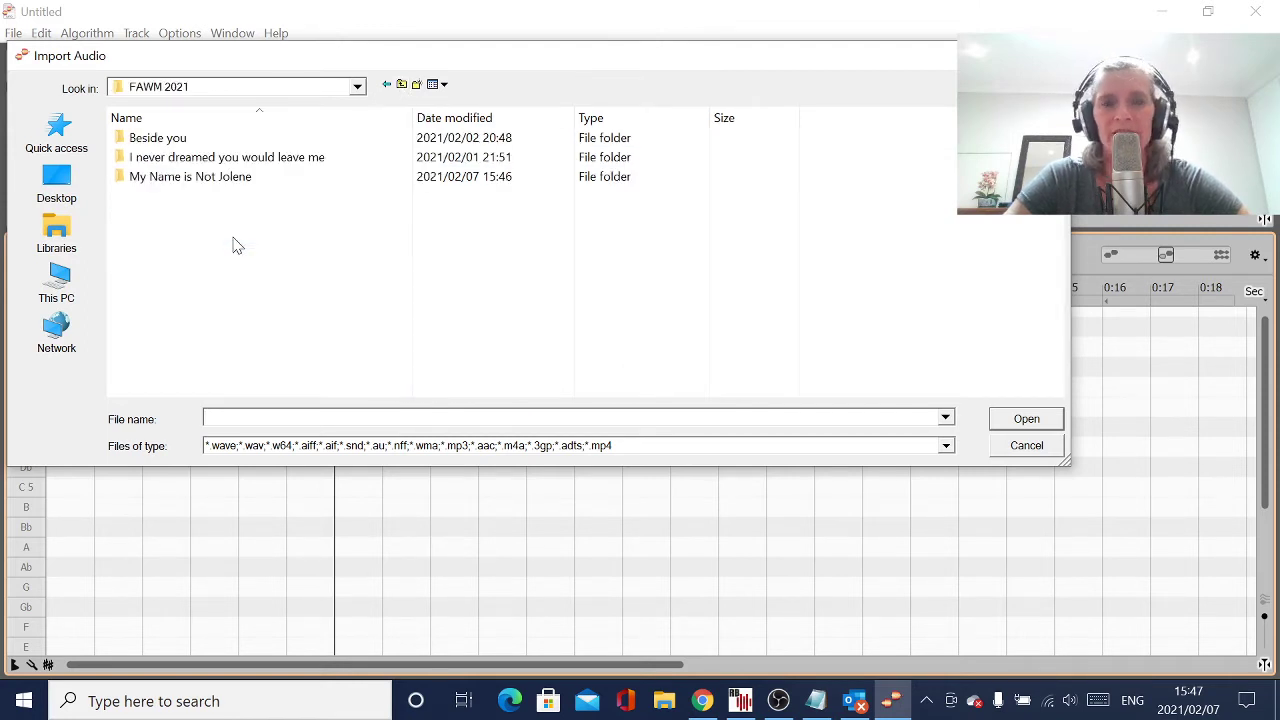
double_click(185, 190)
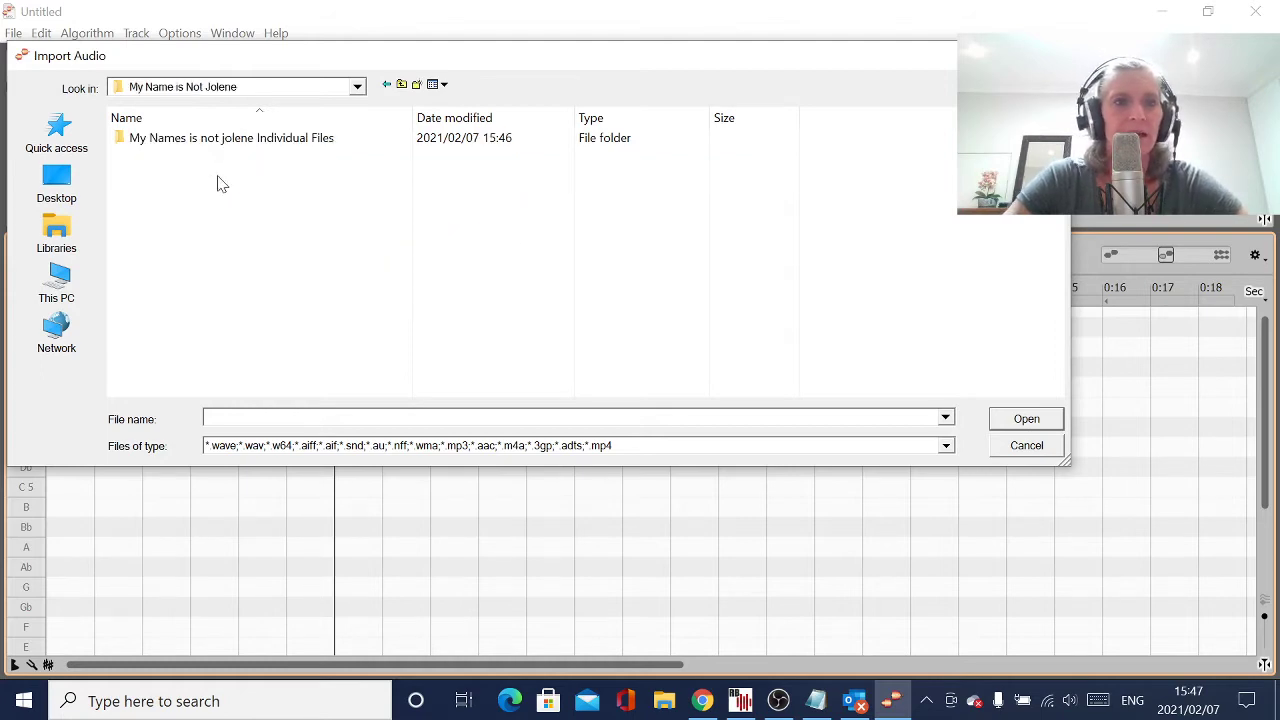
double_click(266, 142)
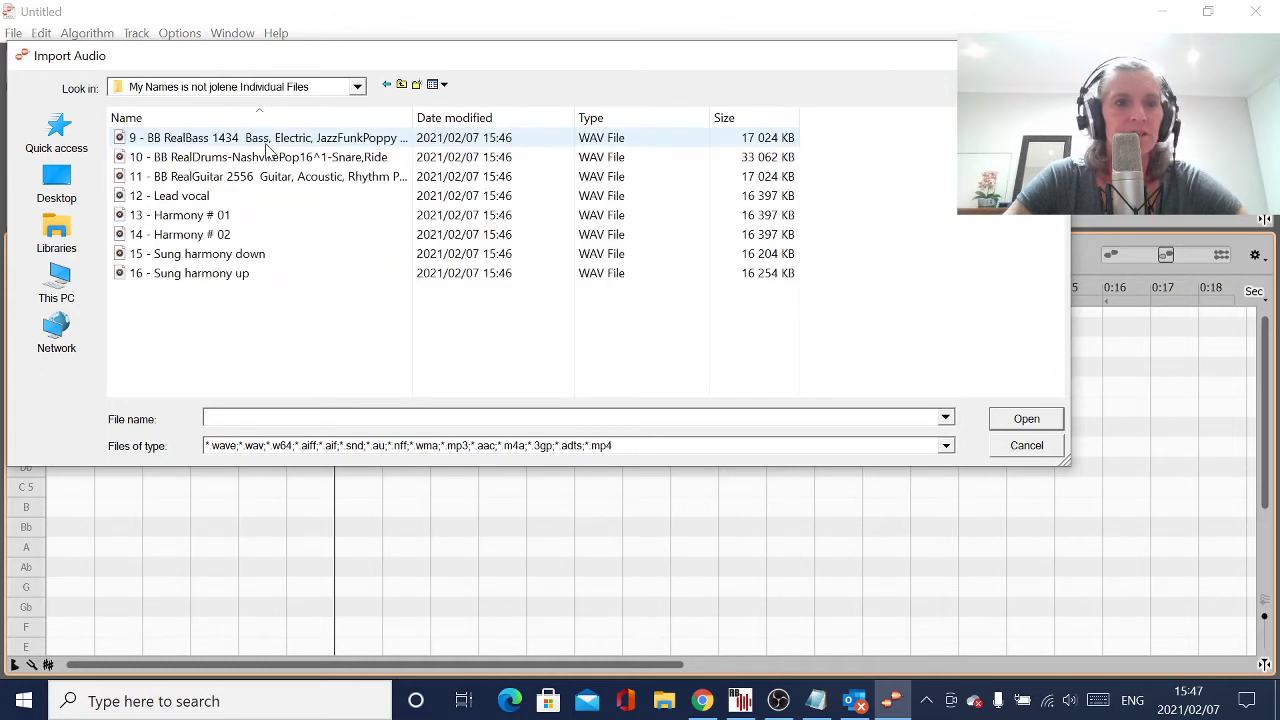
double_click(212, 197)
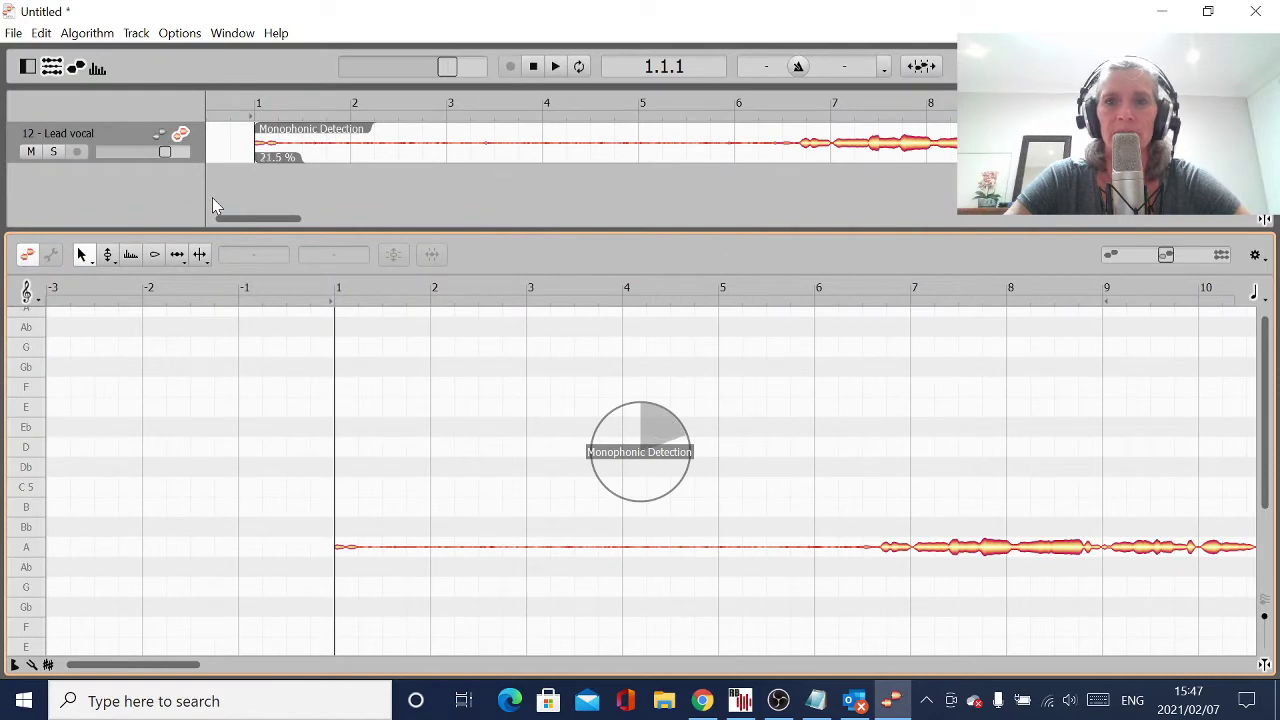
click(14, 665)
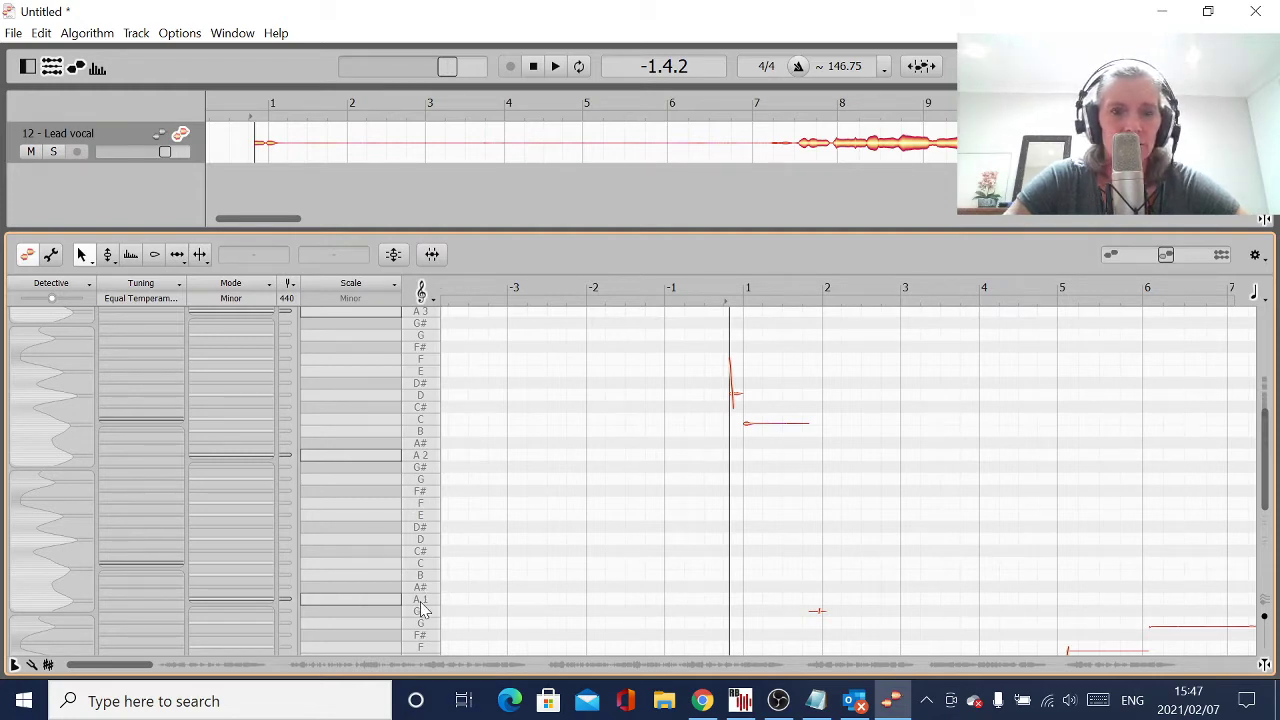
click(15, 665)
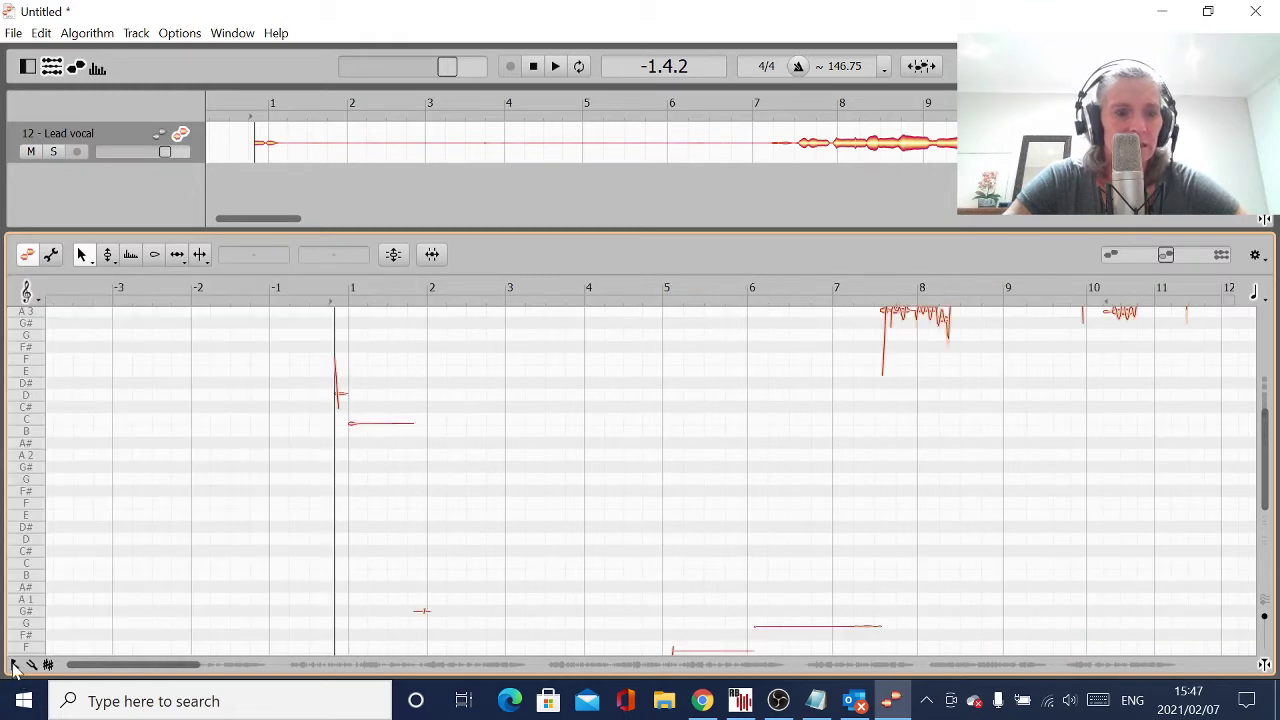
click(15, 665)
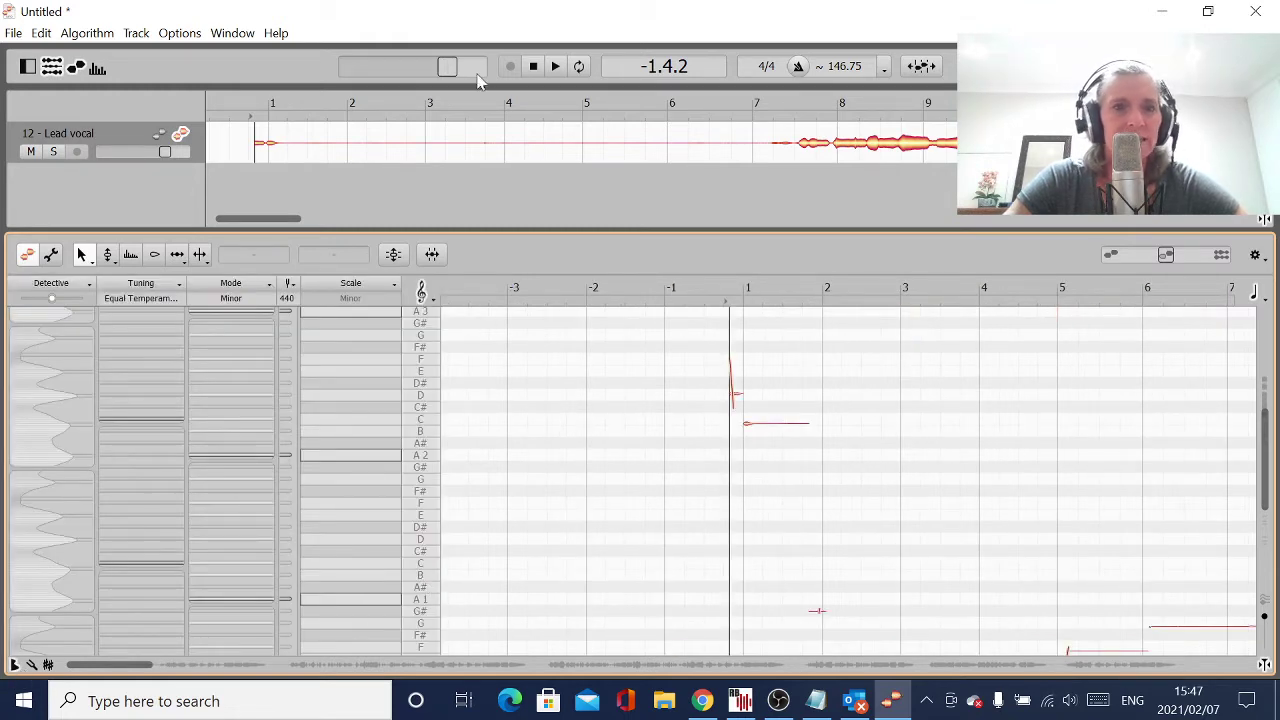
click(394, 256)
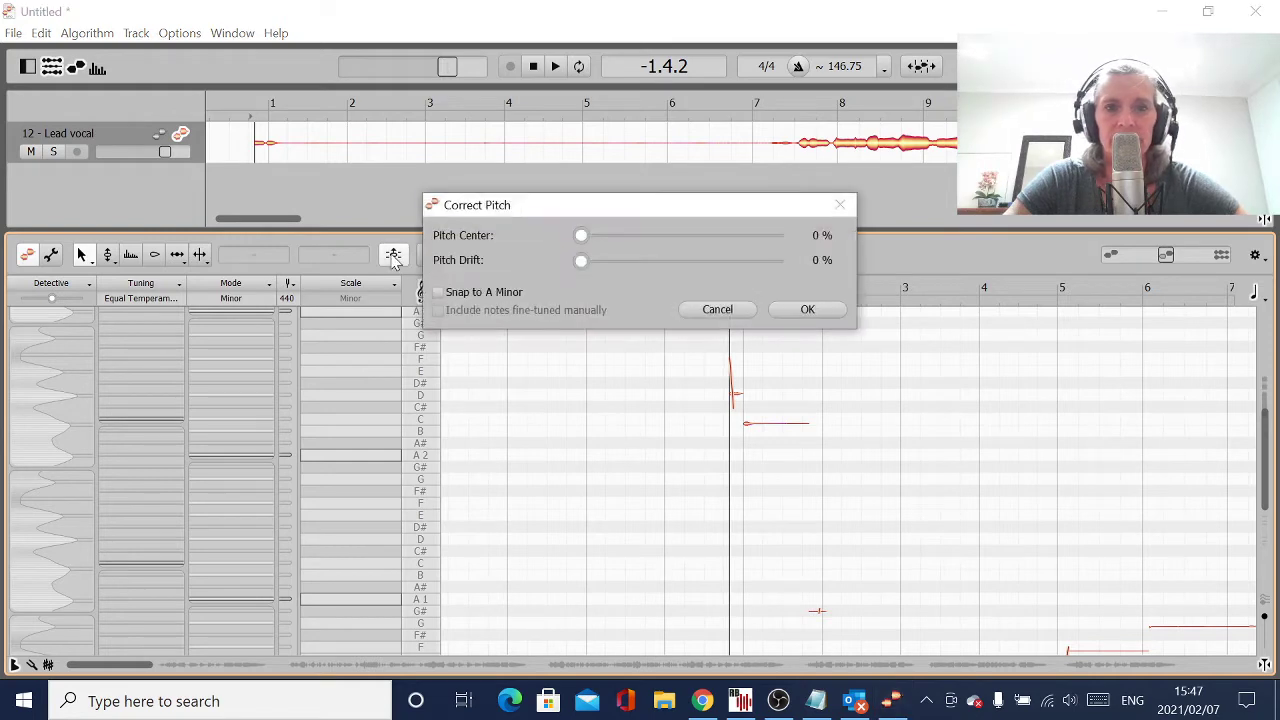
click(718, 310)
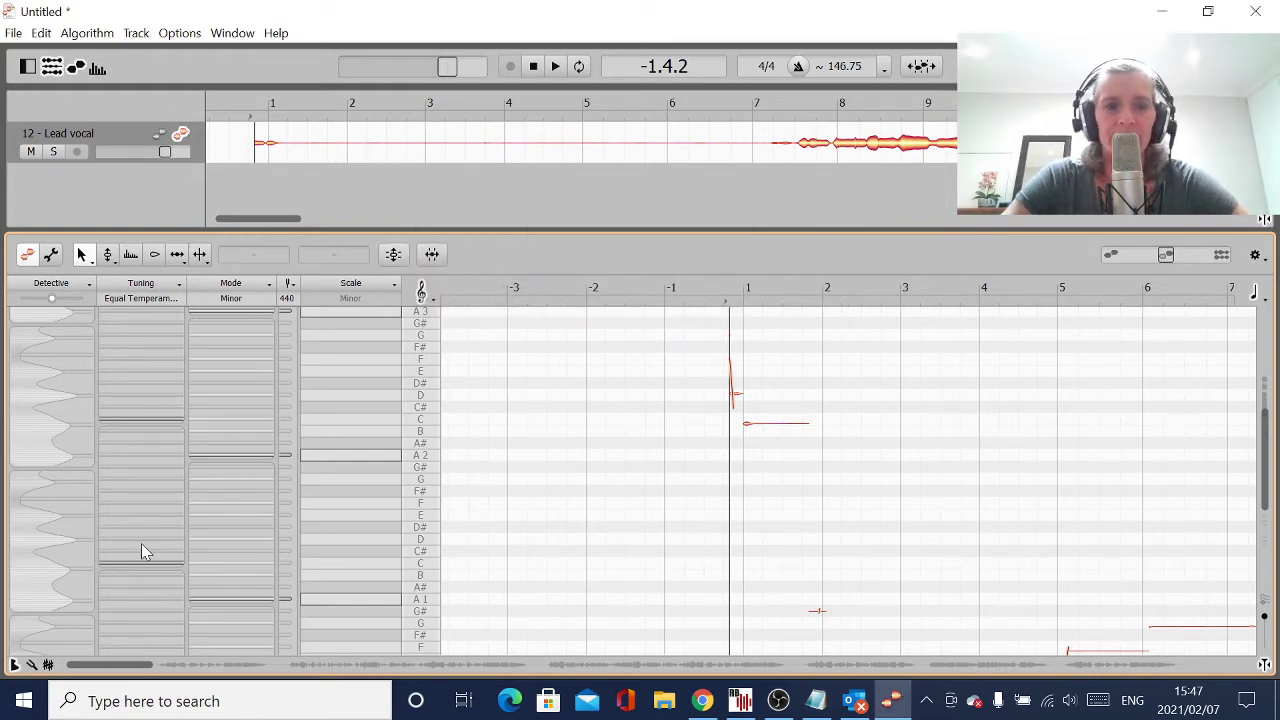
click(15, 665)
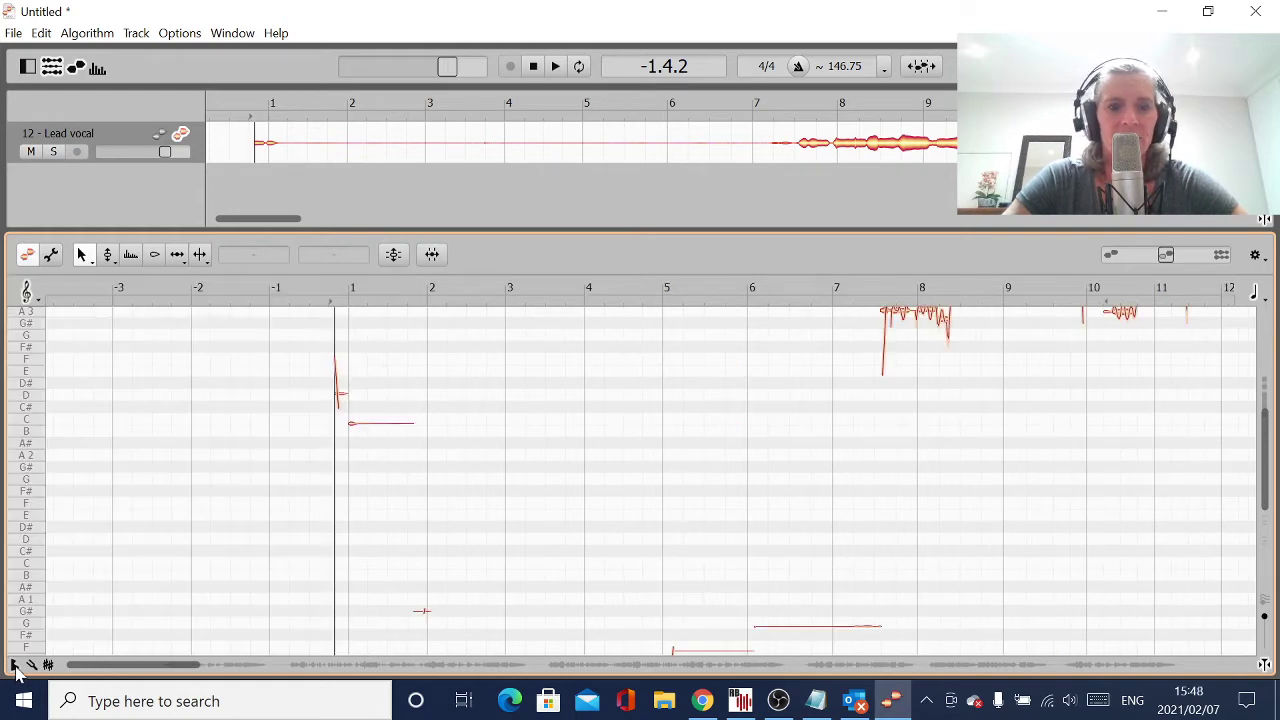
Select the sung notes above the low noise blobs and correct pitch with 90% Pitch Center, 89% Pitch Drift and Snap to A Minor.
drag(200, 664, 1245, 622)
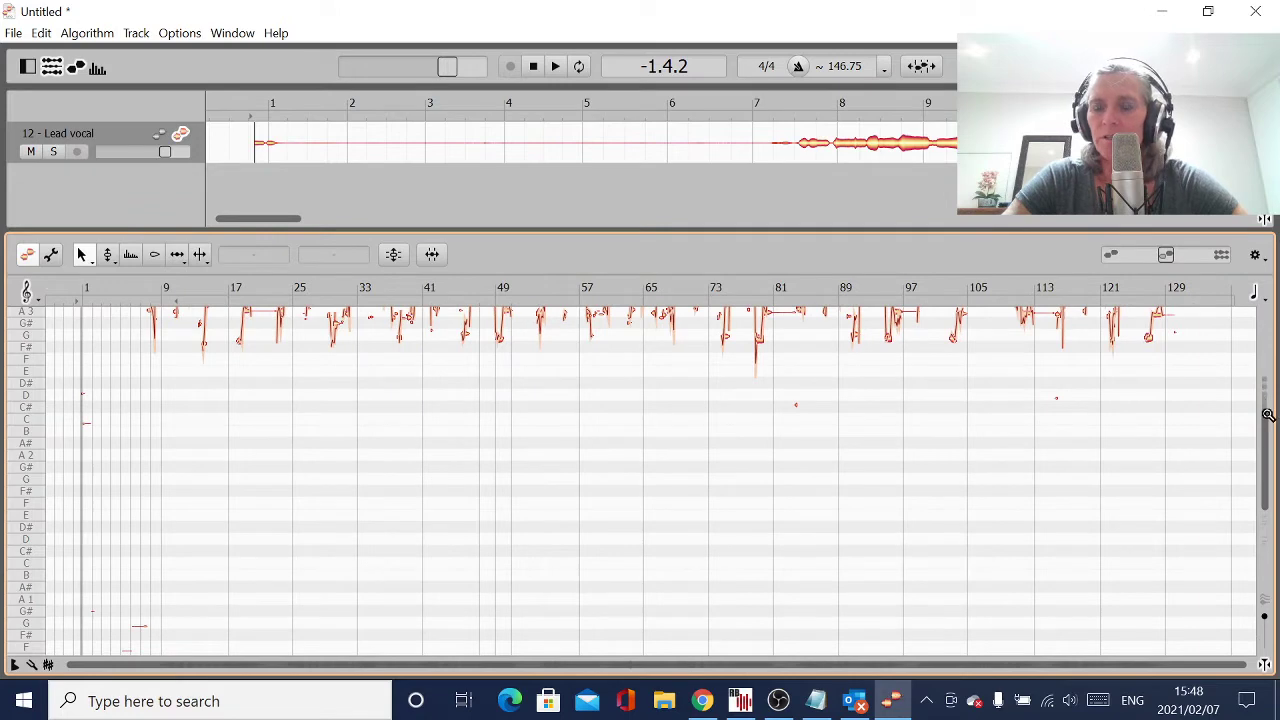
drag(1264, 395, 1257, 348)
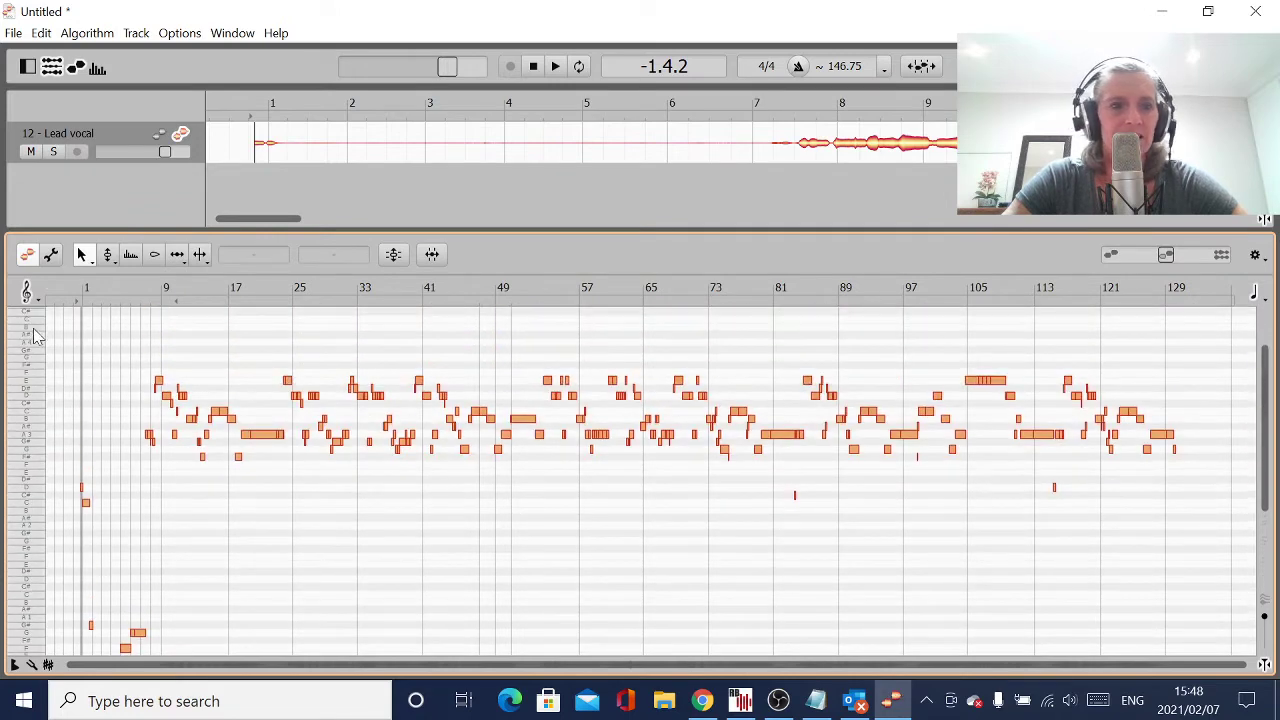
drag(50, 338, 1258, 600)
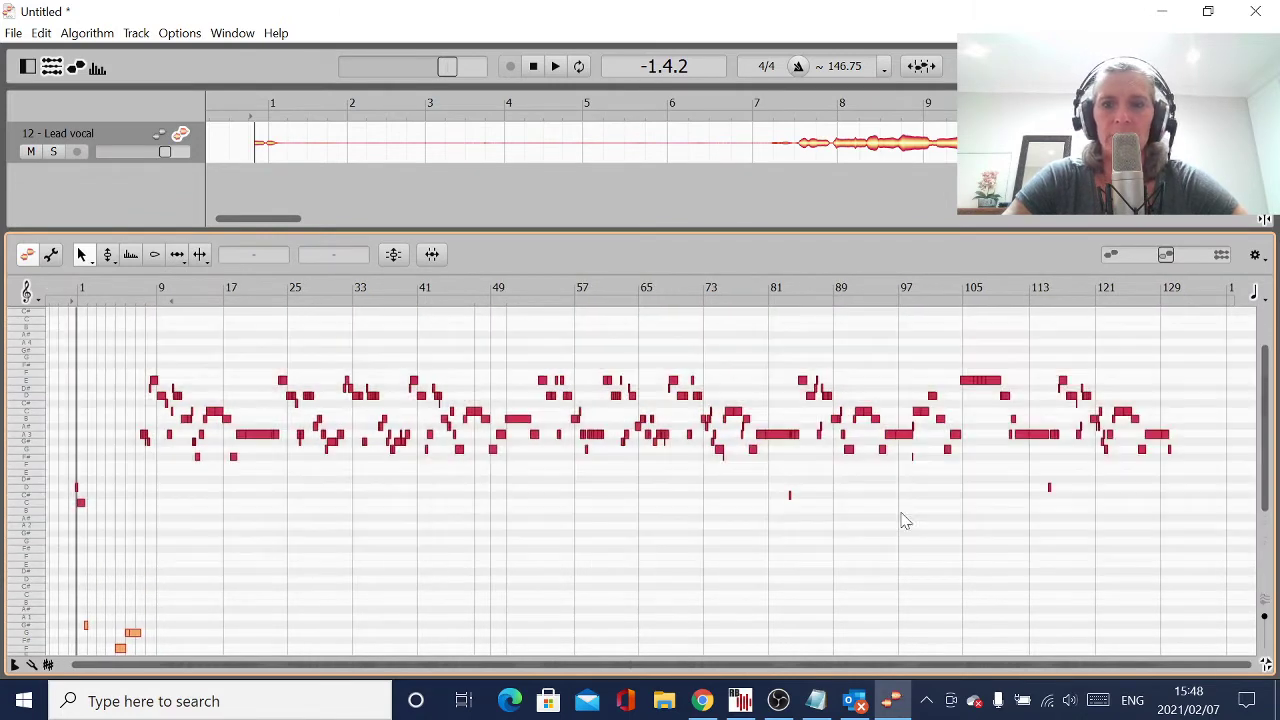
click(394, 254)
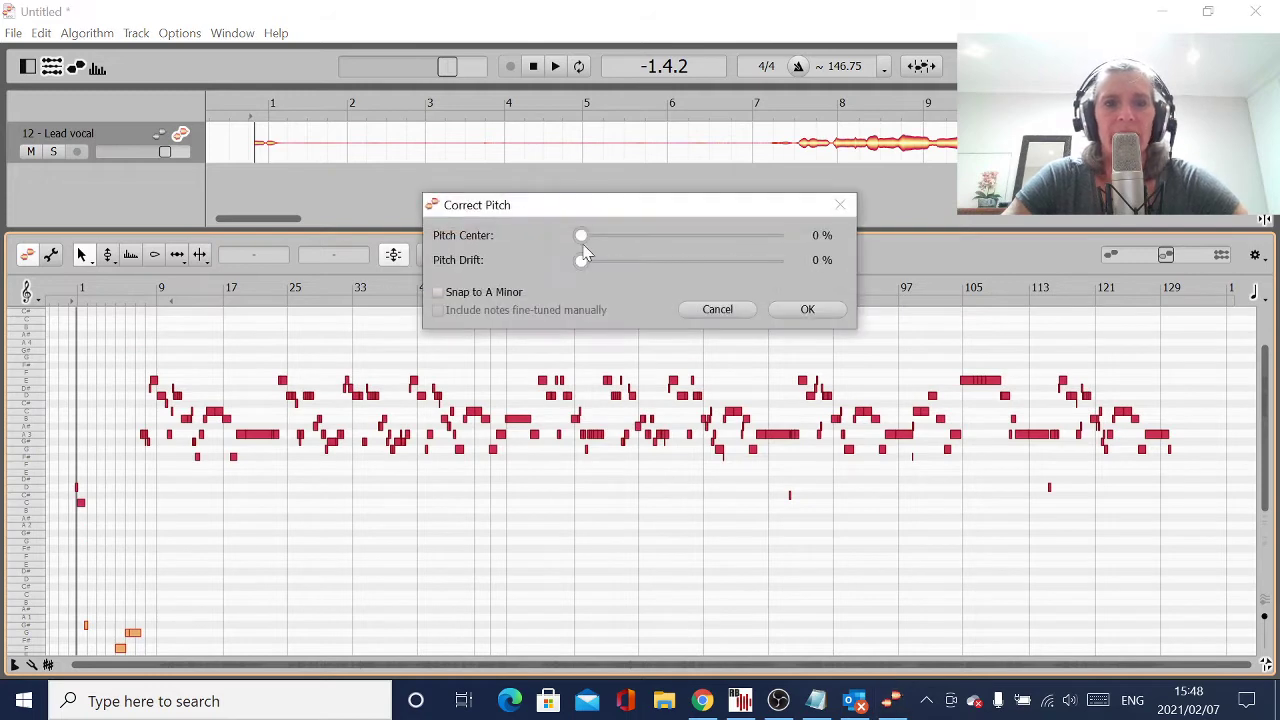
click(756, 237)
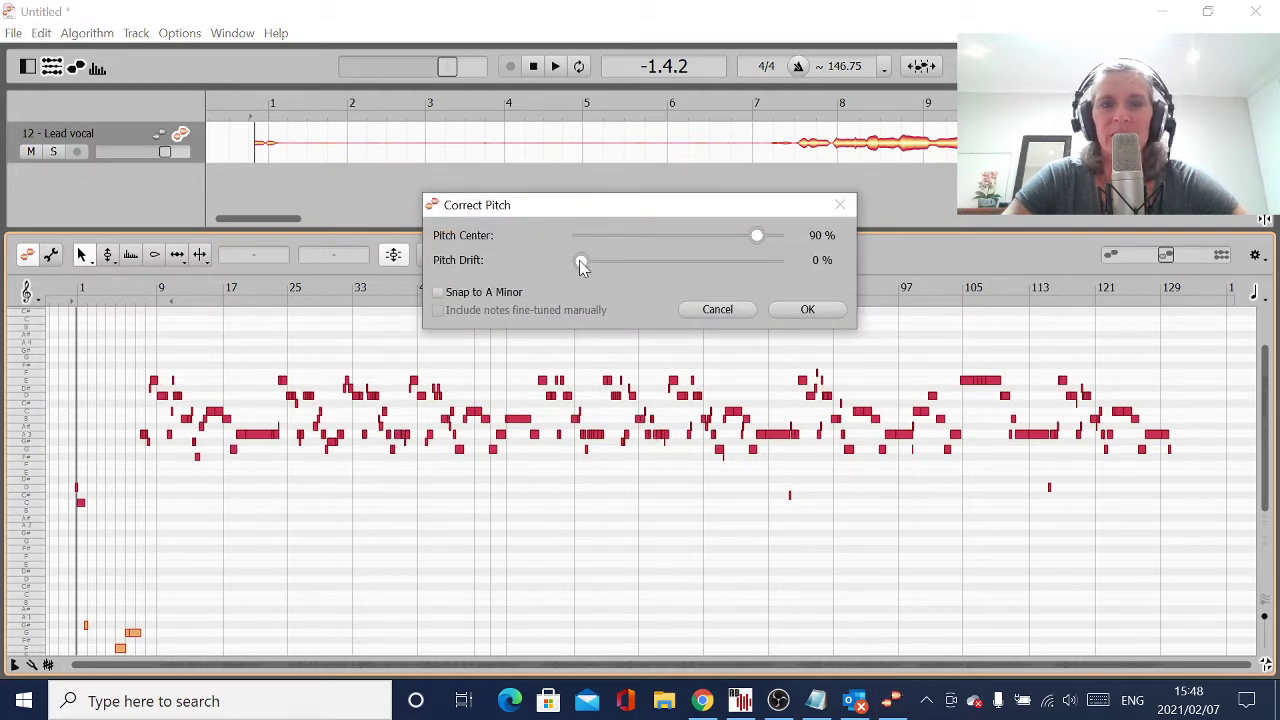
drag(686, 271, 728, 265)
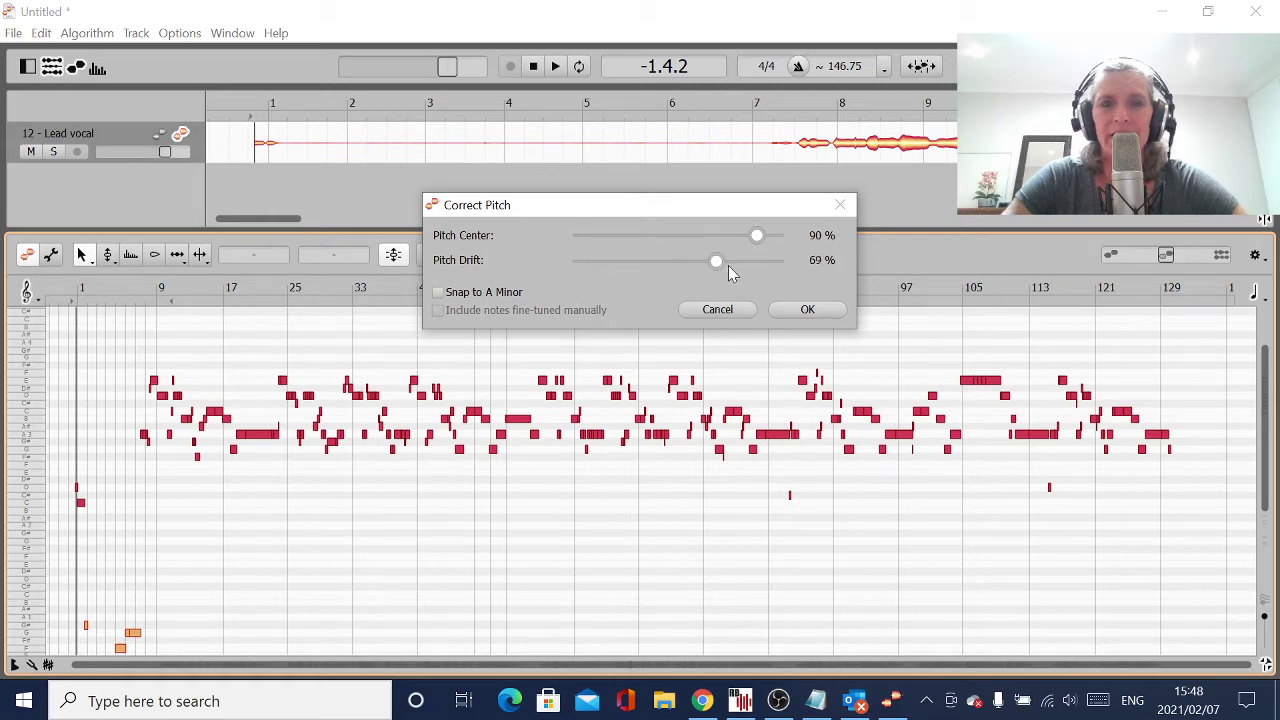
click(762, 260)
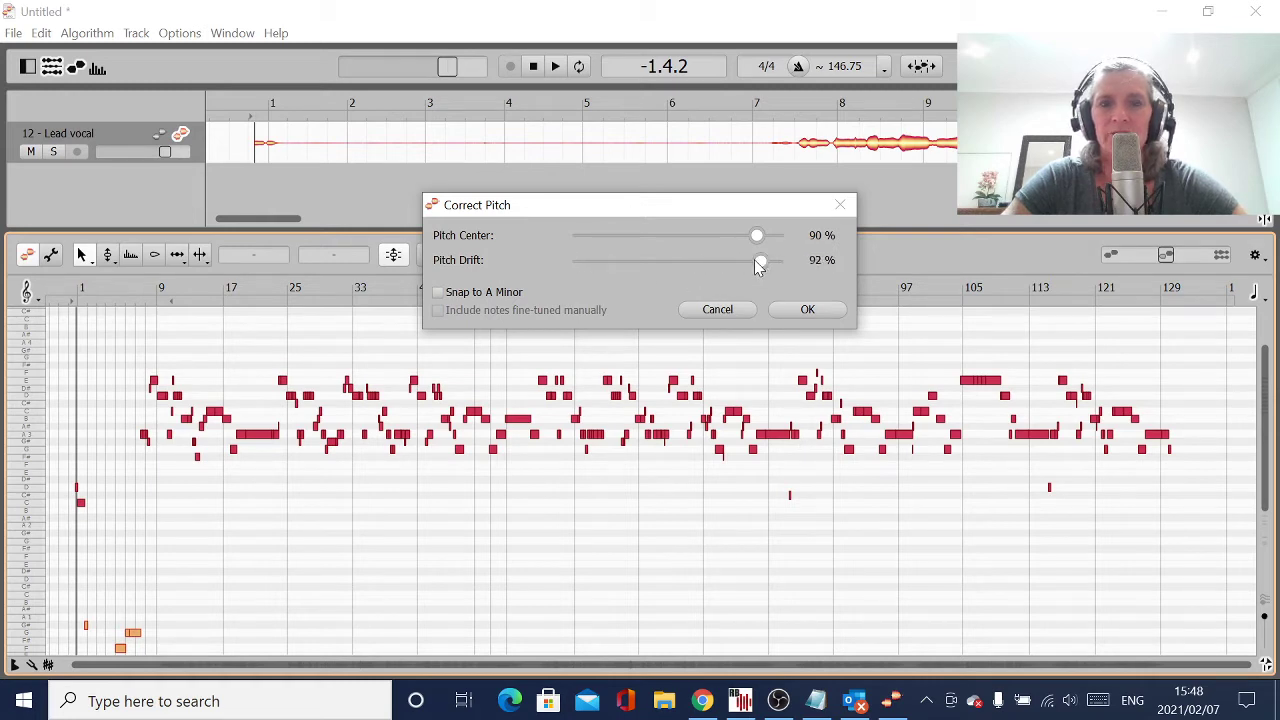
click(754, 260)
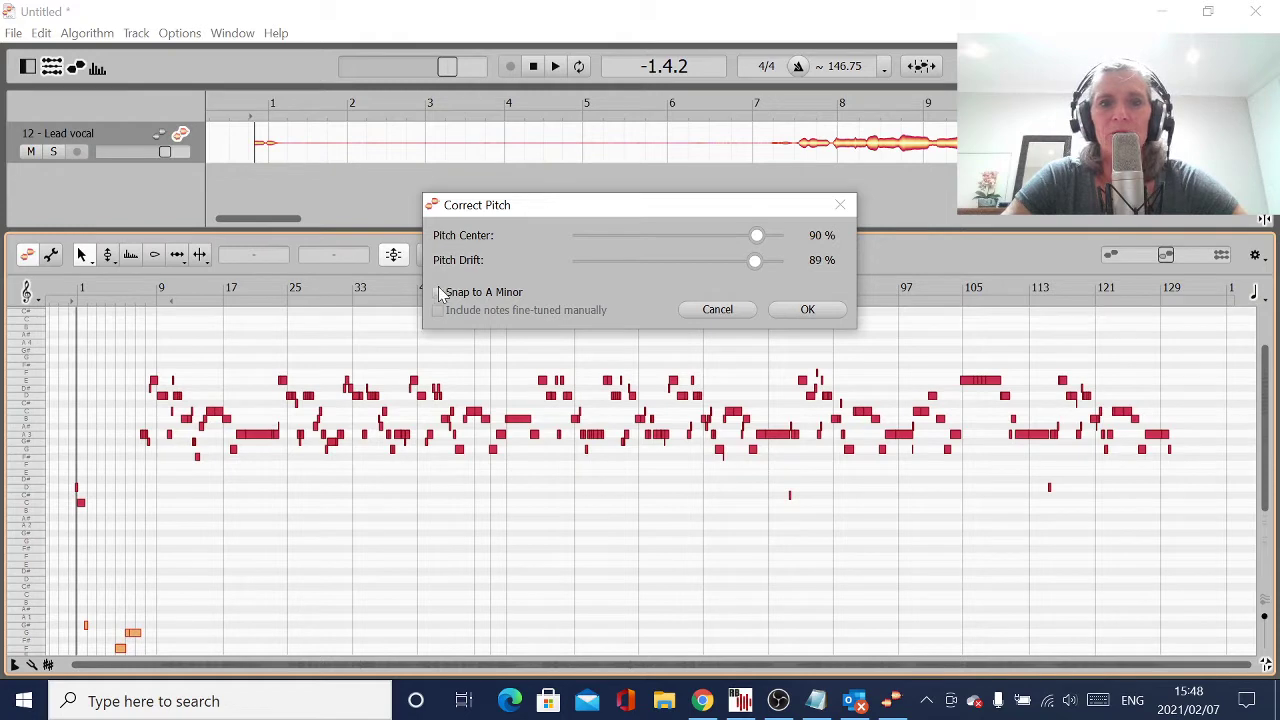
click(438, 292)
click(805, 311)
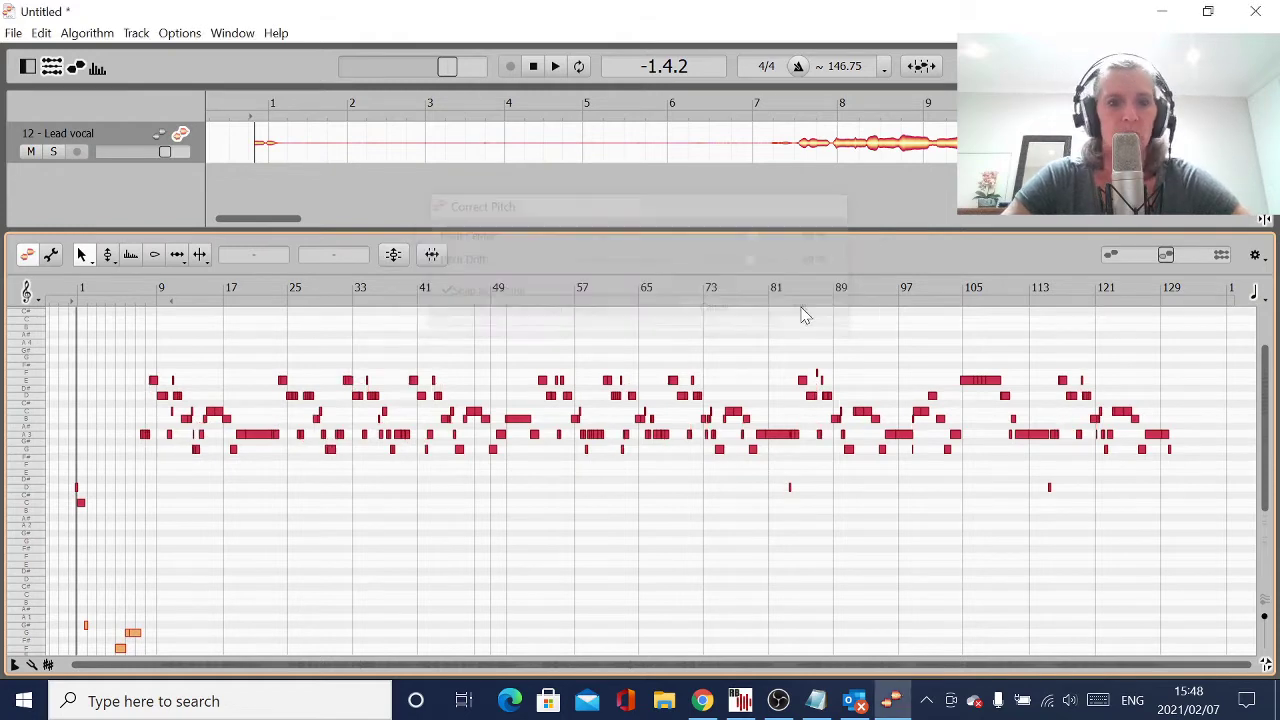
Play back the corrected lead vocal from bar 7 through bar 14 and check the tuning of each note.
drag(1243, 668, 238, 645)
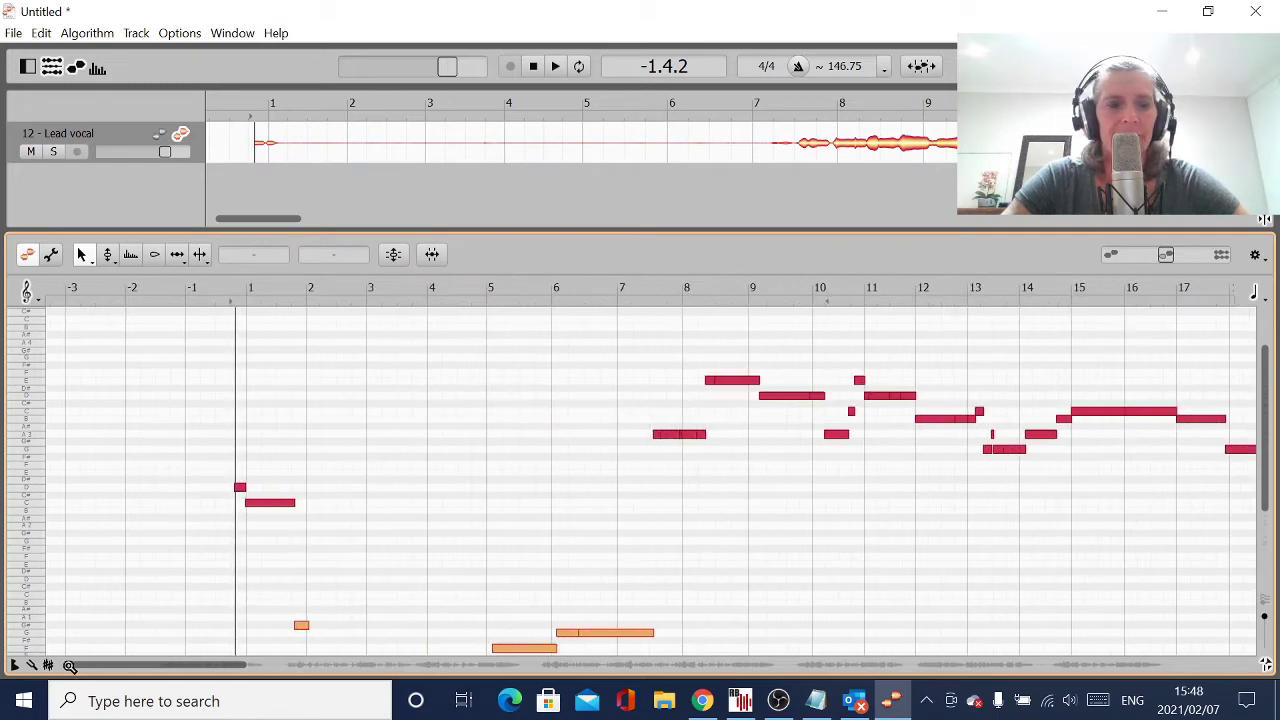
drag(70, 666, 135, 666)
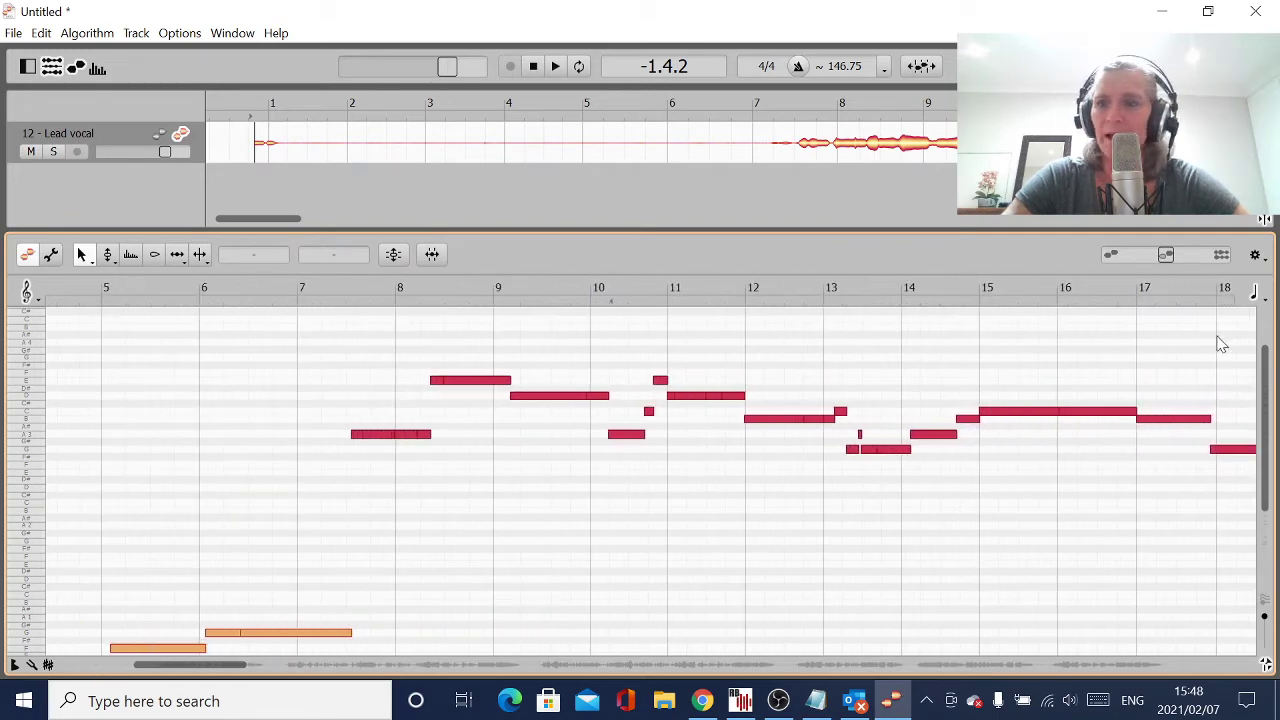
drag(1261, 350, 1264, 398)
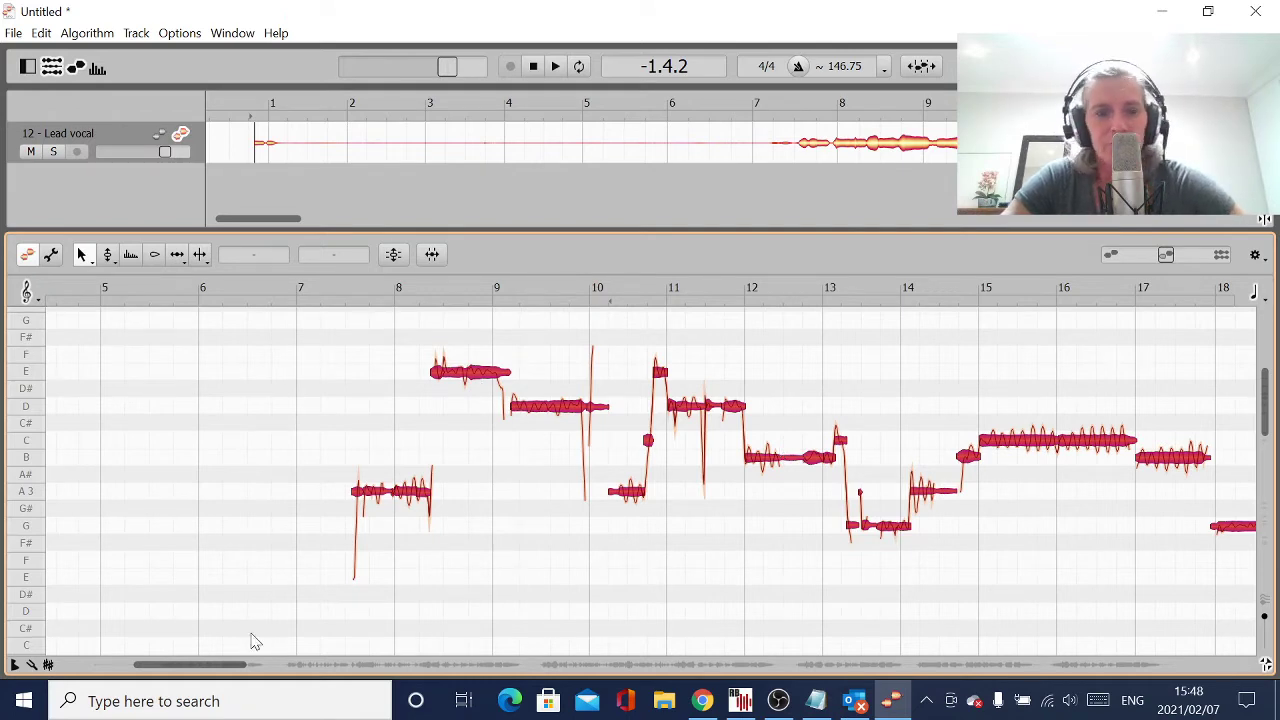
drag(140, 665, 172, 681)
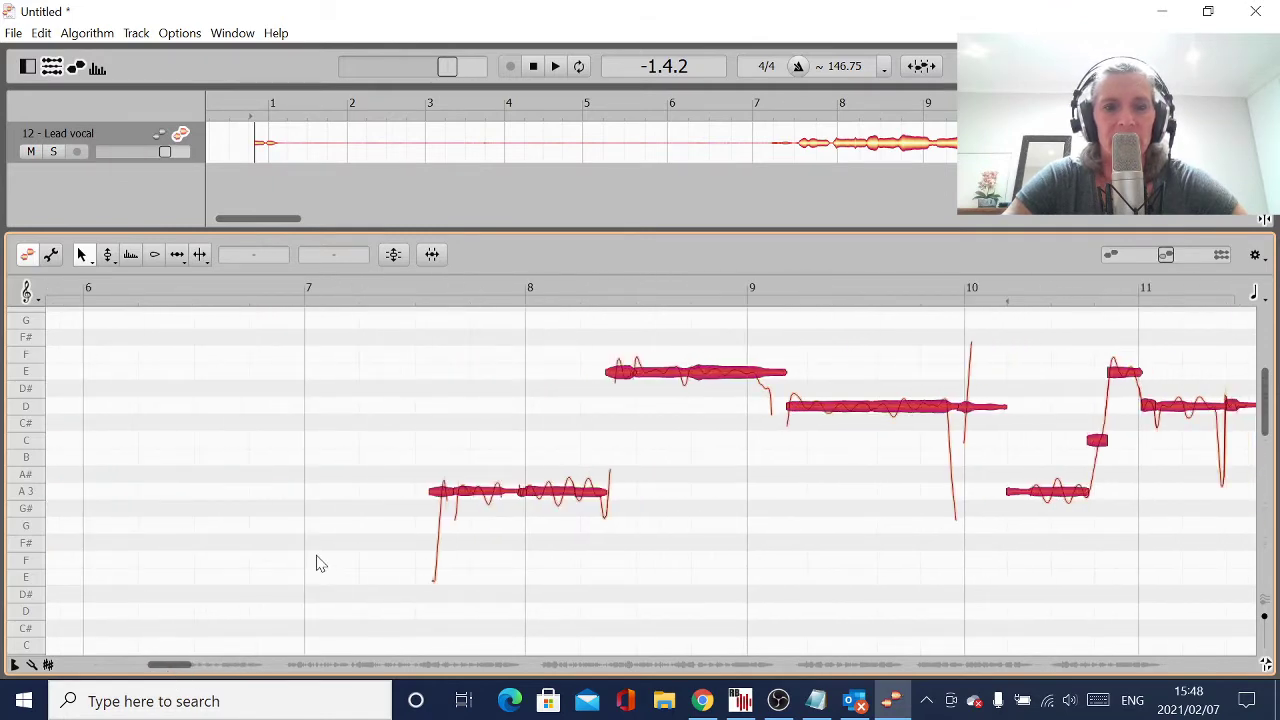
key(space)
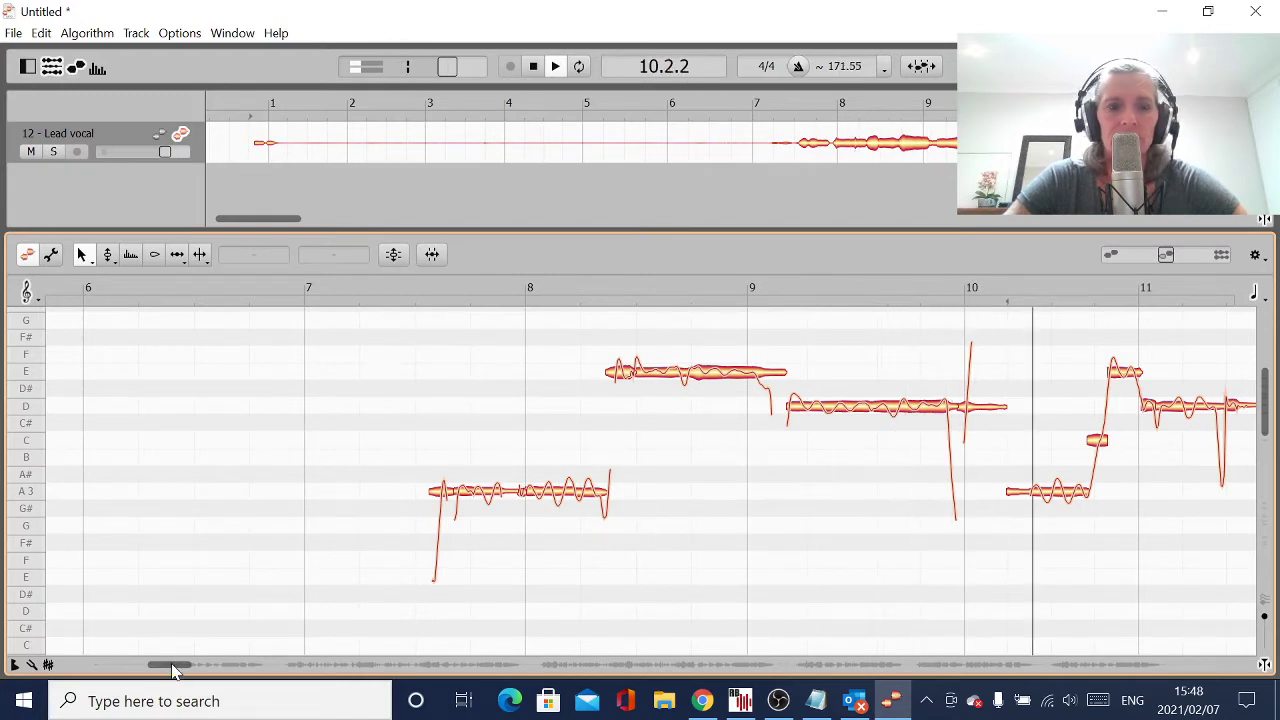
drag(172, 670, 216, 678)
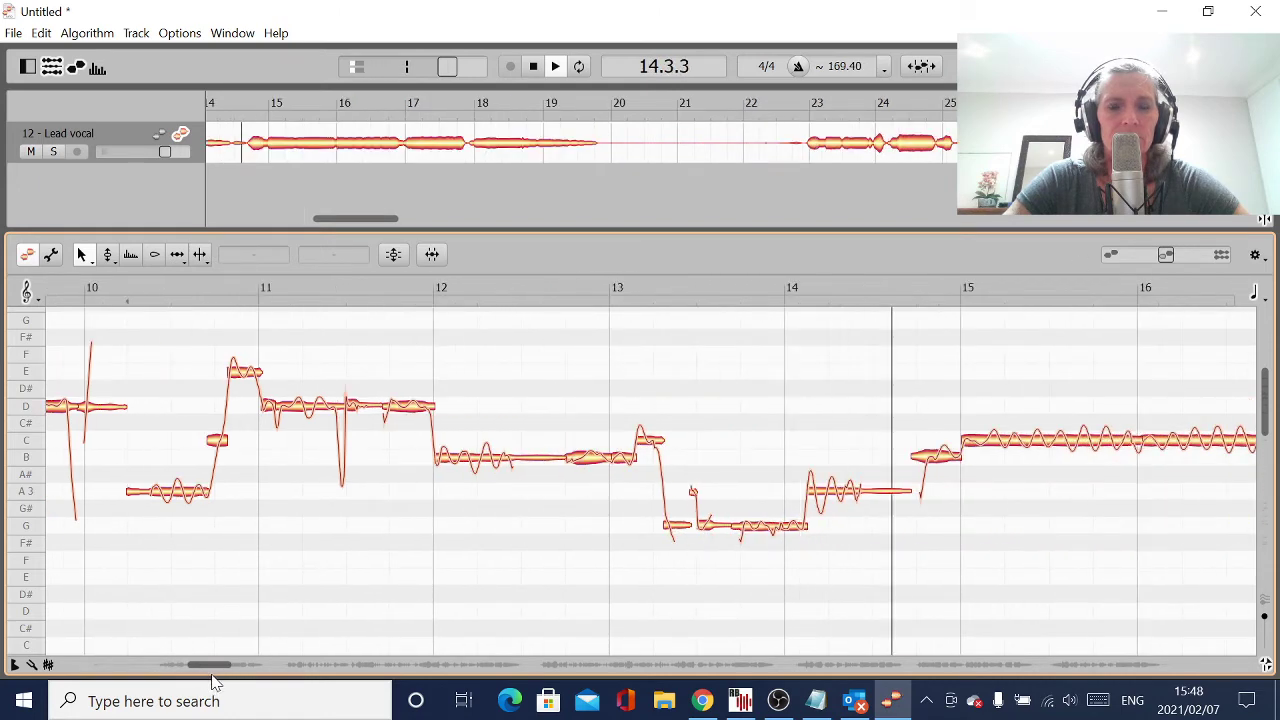
click(535, 70)
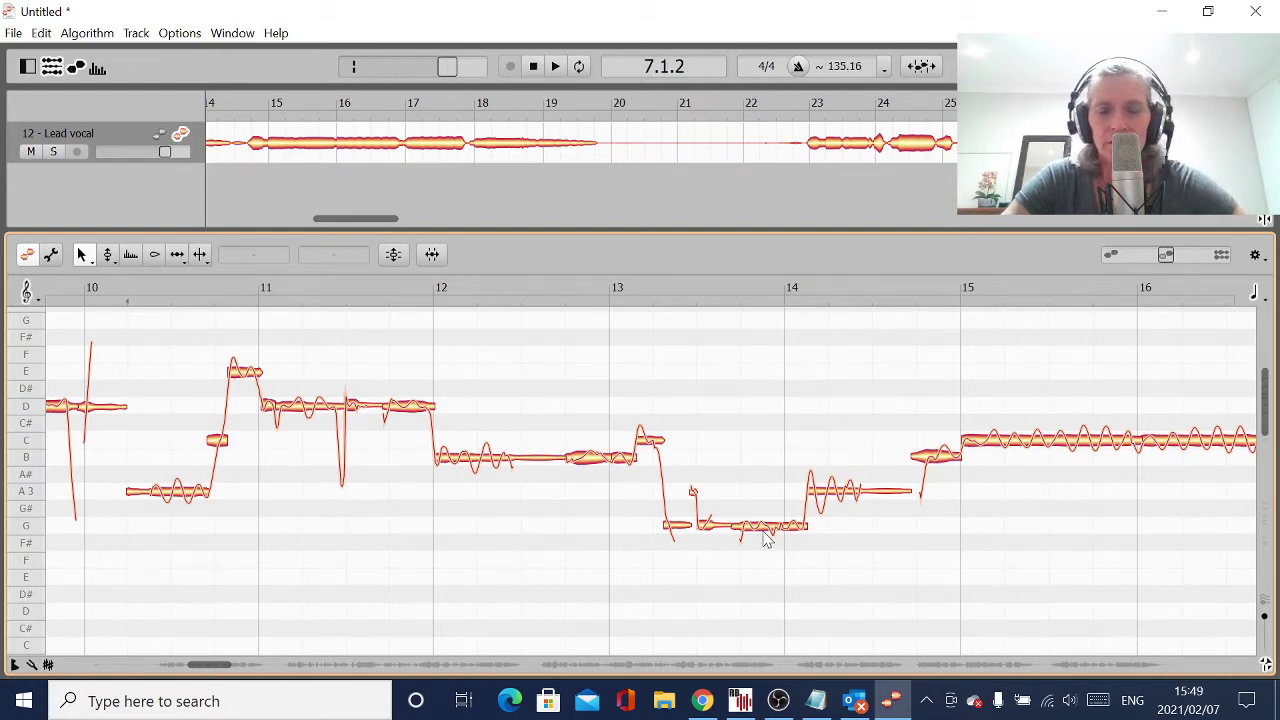
Raise the G3 notes between bars 13 and 14 to A3, replaying the phrase to check them.
click(767, 536)
key(space)
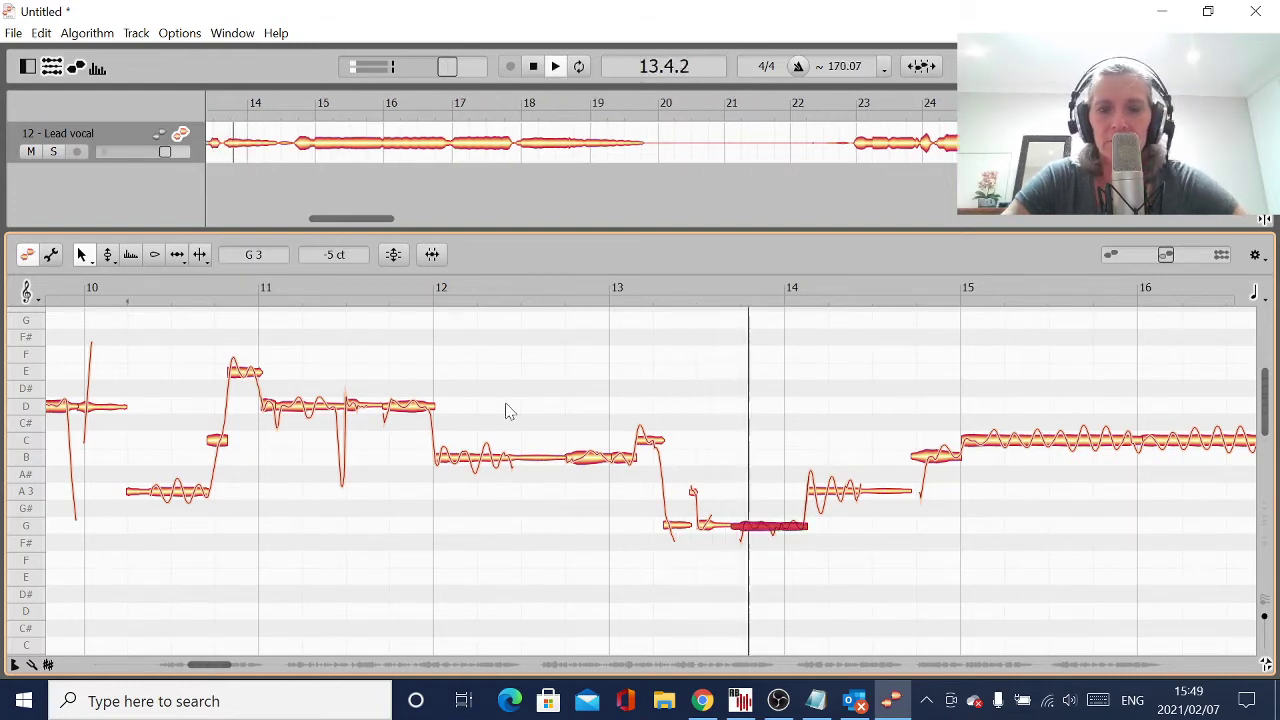
click(534, 67)
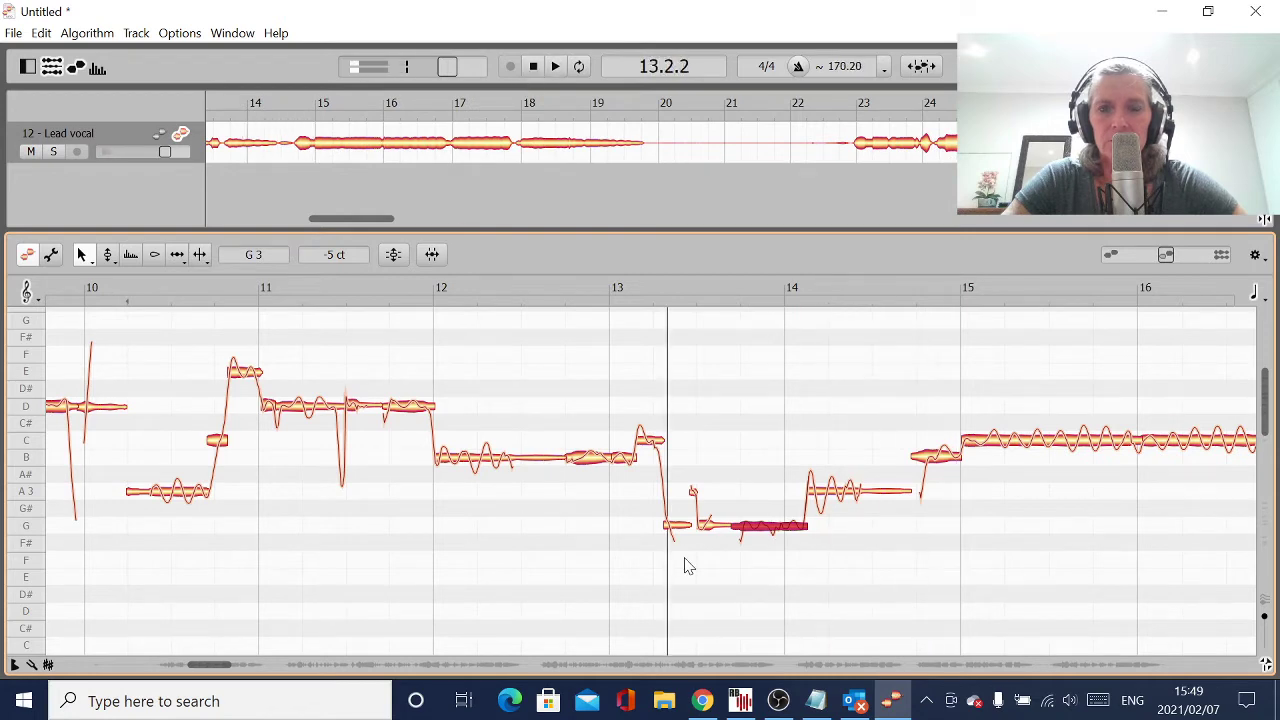
drag(760, 526, 760, 500)
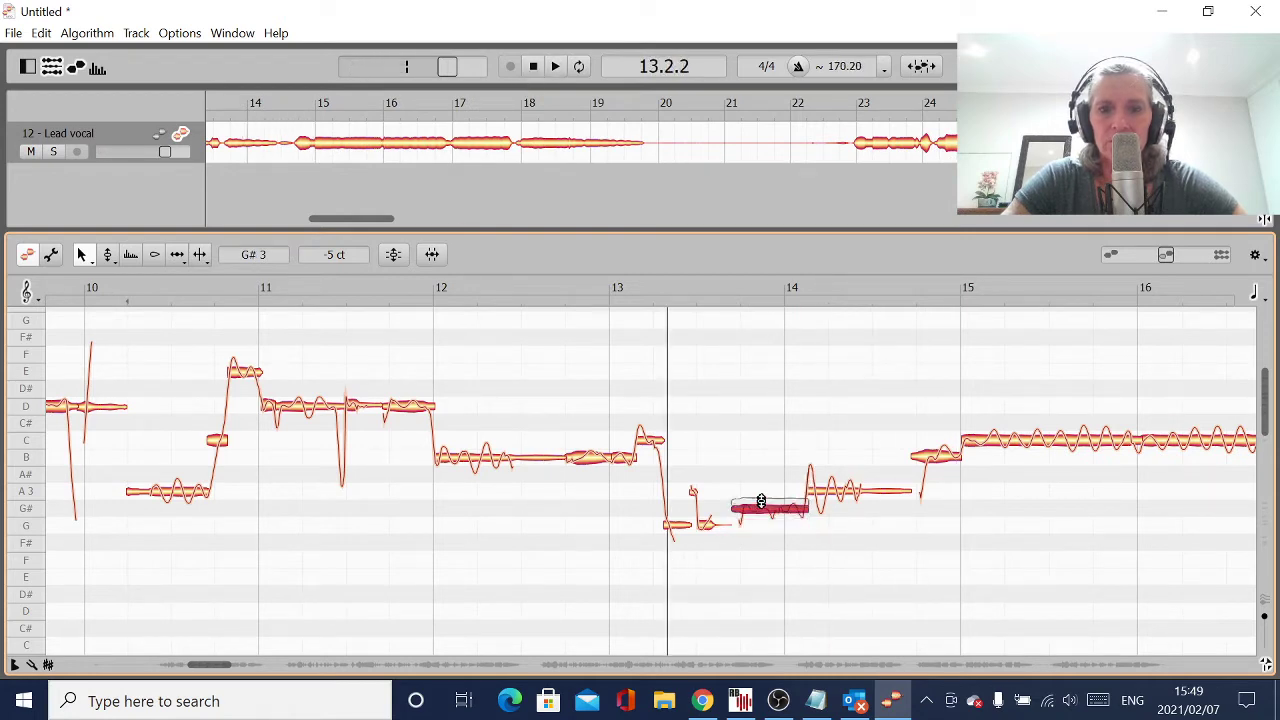
key(space)
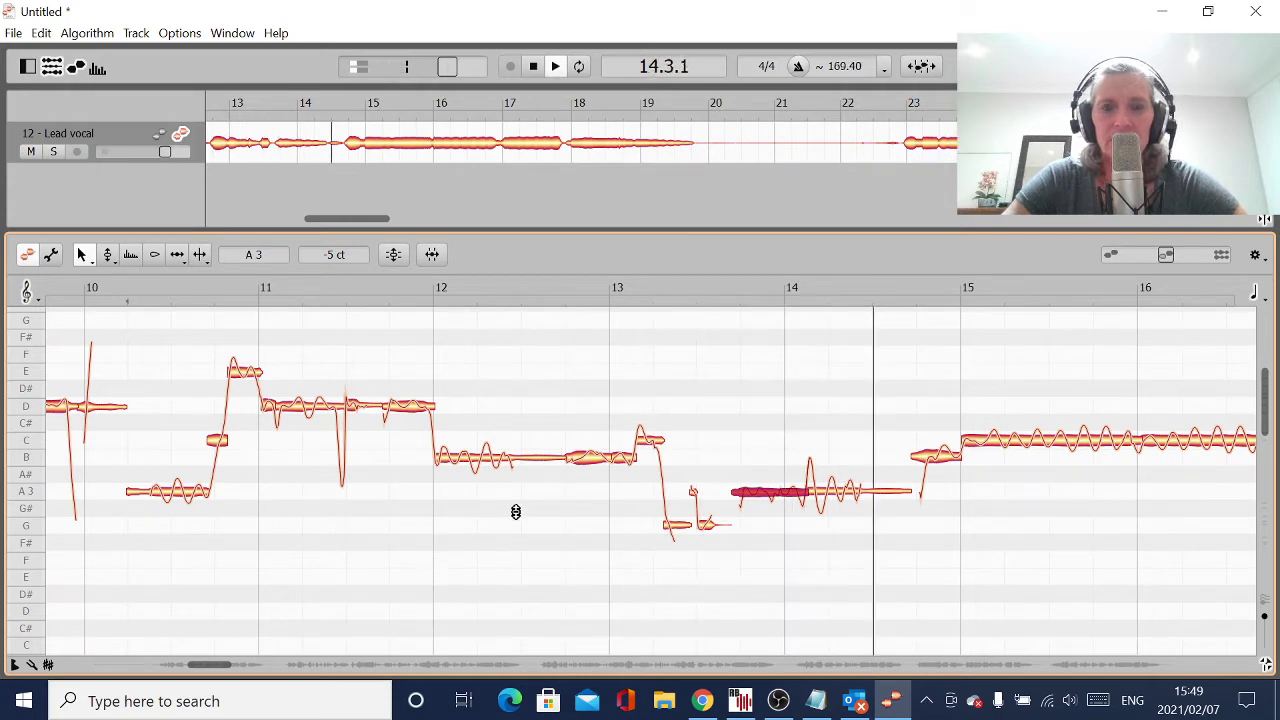
key(space)
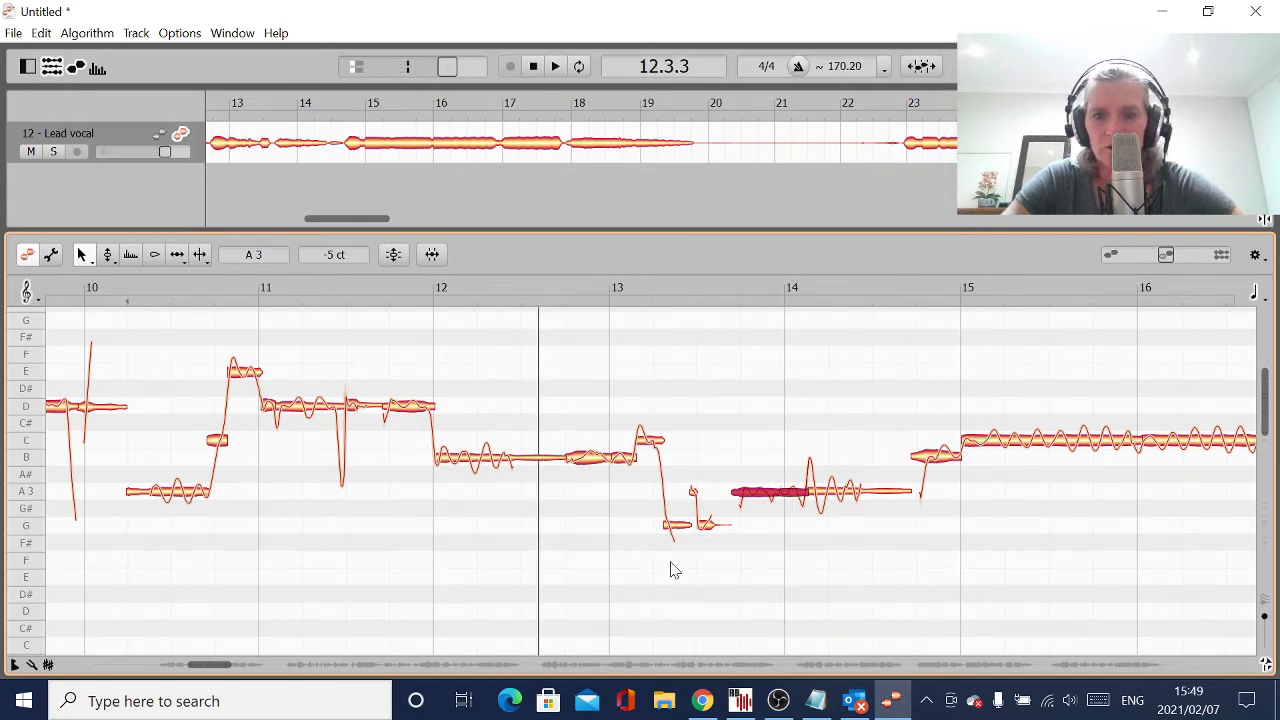
drag(712, 537, 711, 498)
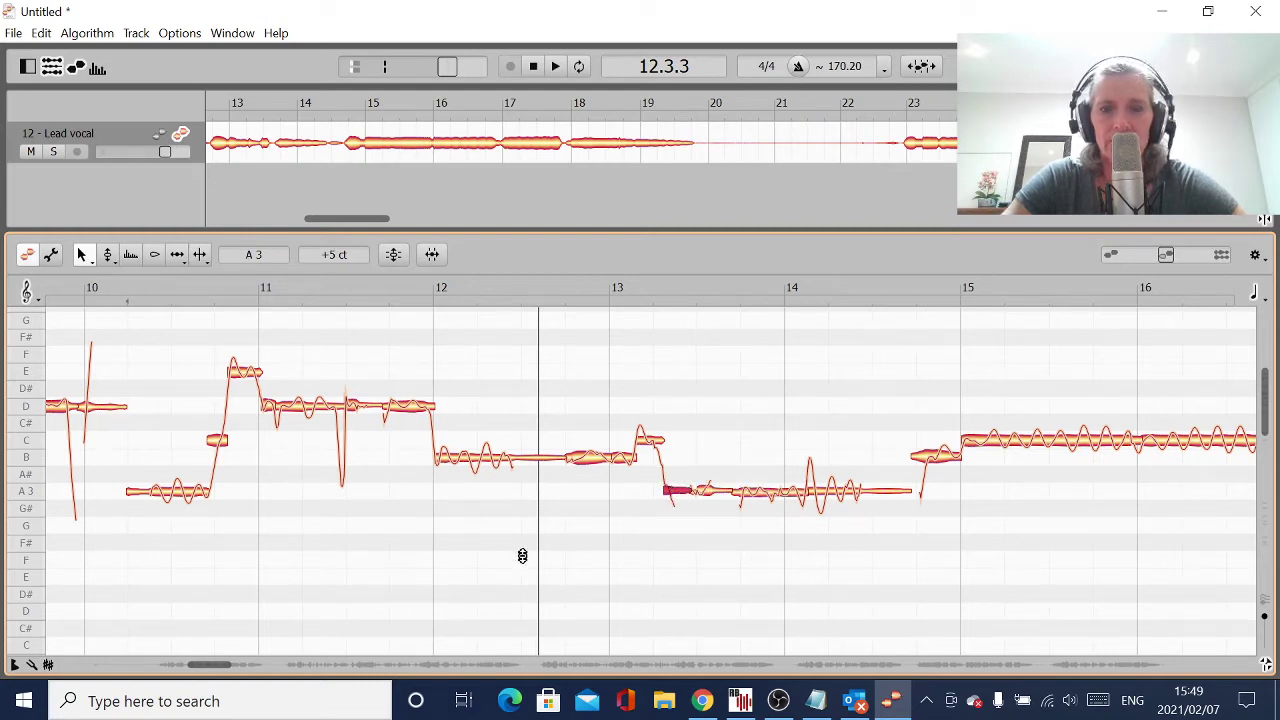
key(space)
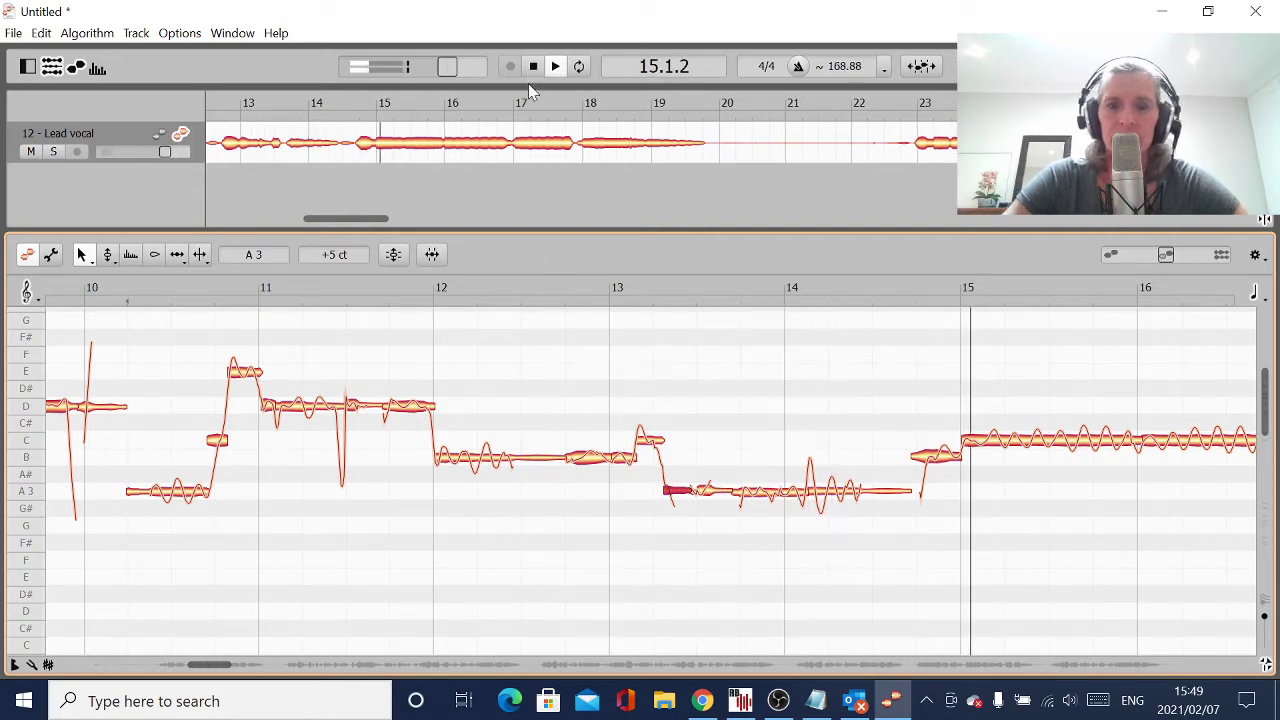
Listen on through bar 32 and raise the long G3 note at bar 30 to A3.
click(339, 634)
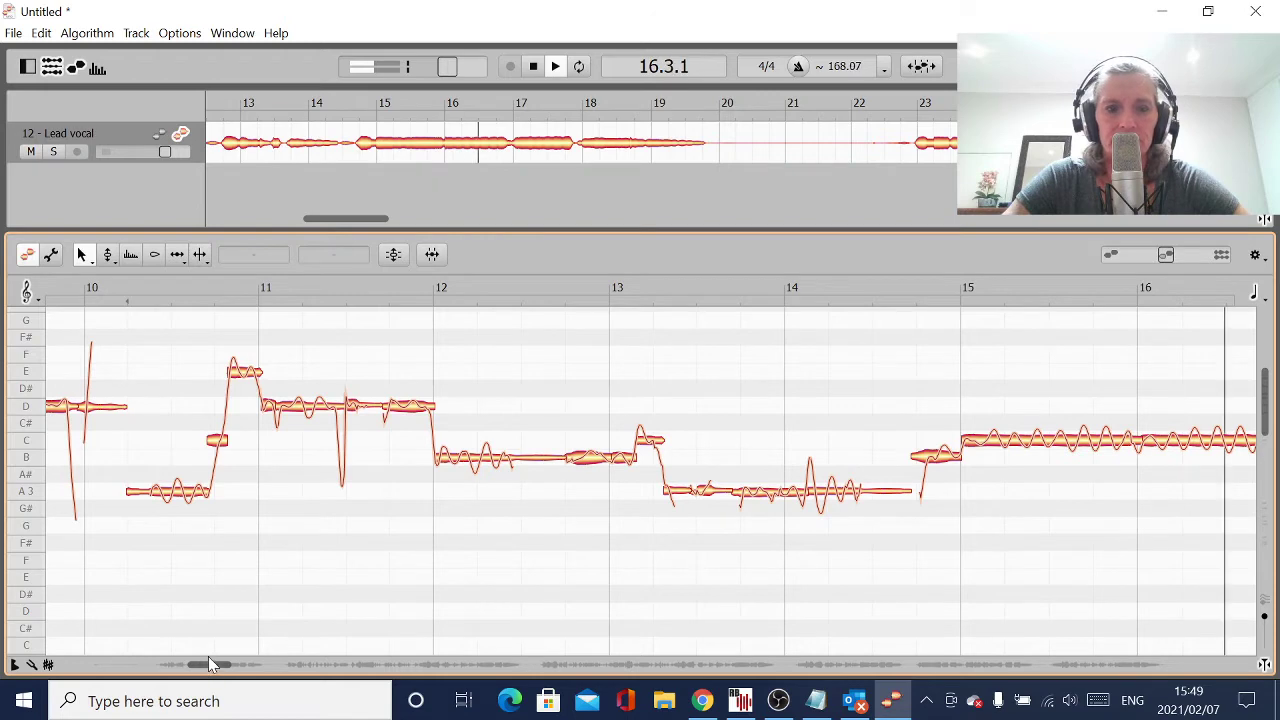
drag(210, 665, 296, 684)
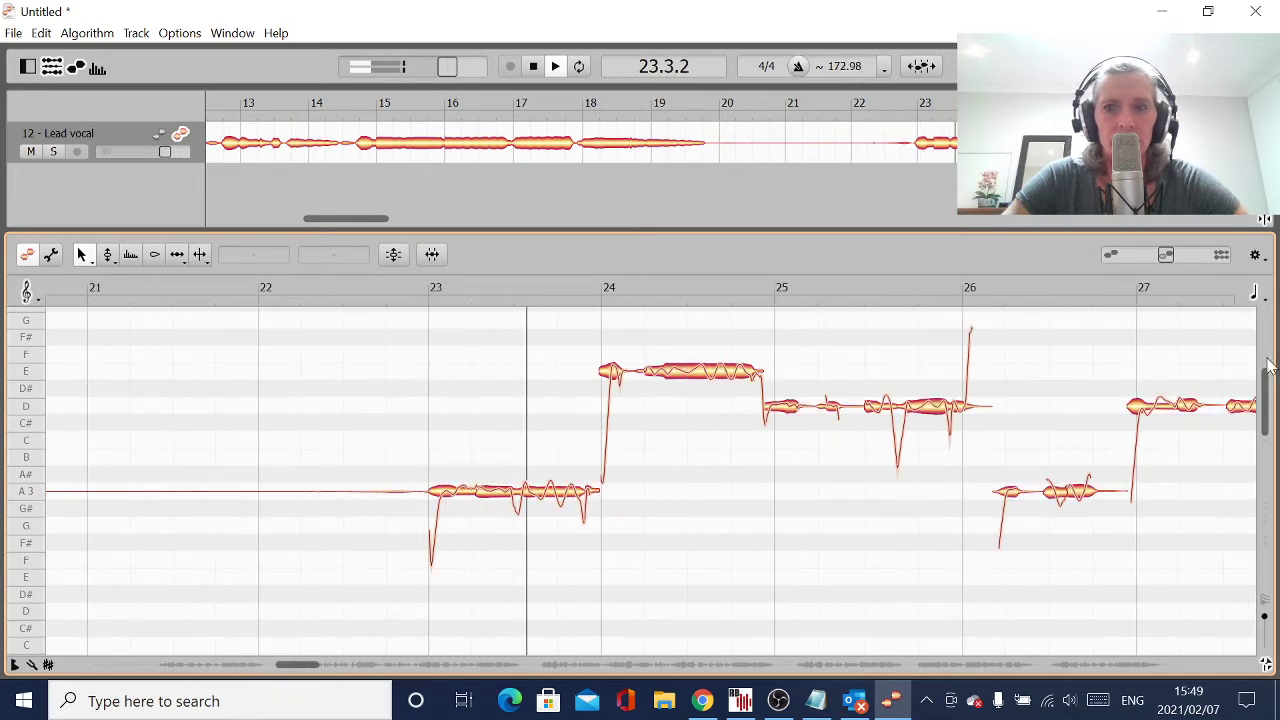
drag(1266, 372, 1271, 390)
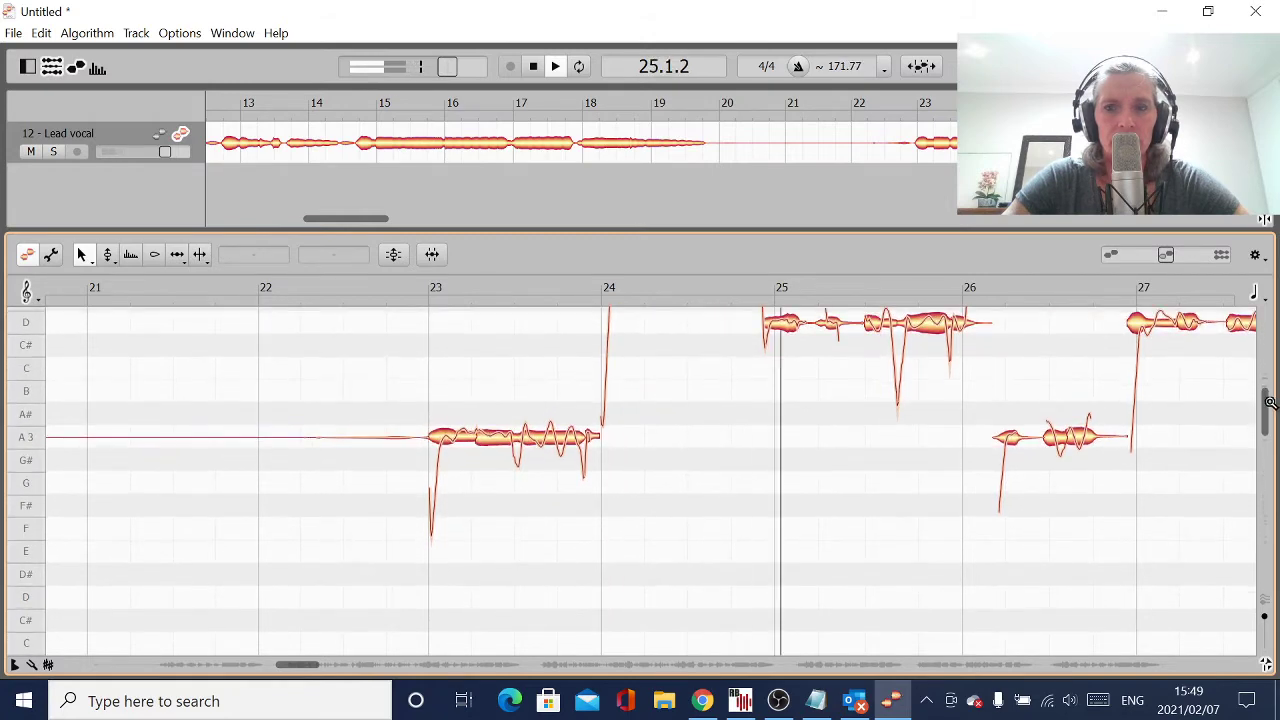
scroll(810, 632, up, 4)
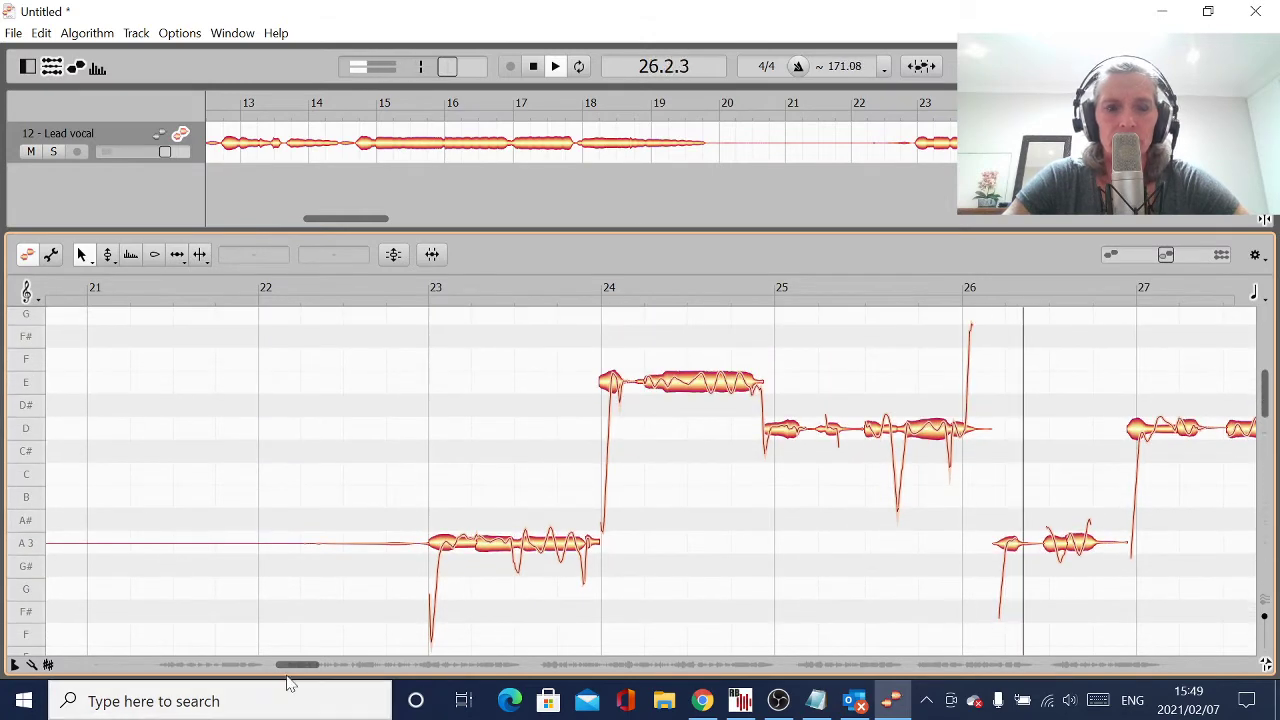
drag(297, 672, 350, 686)
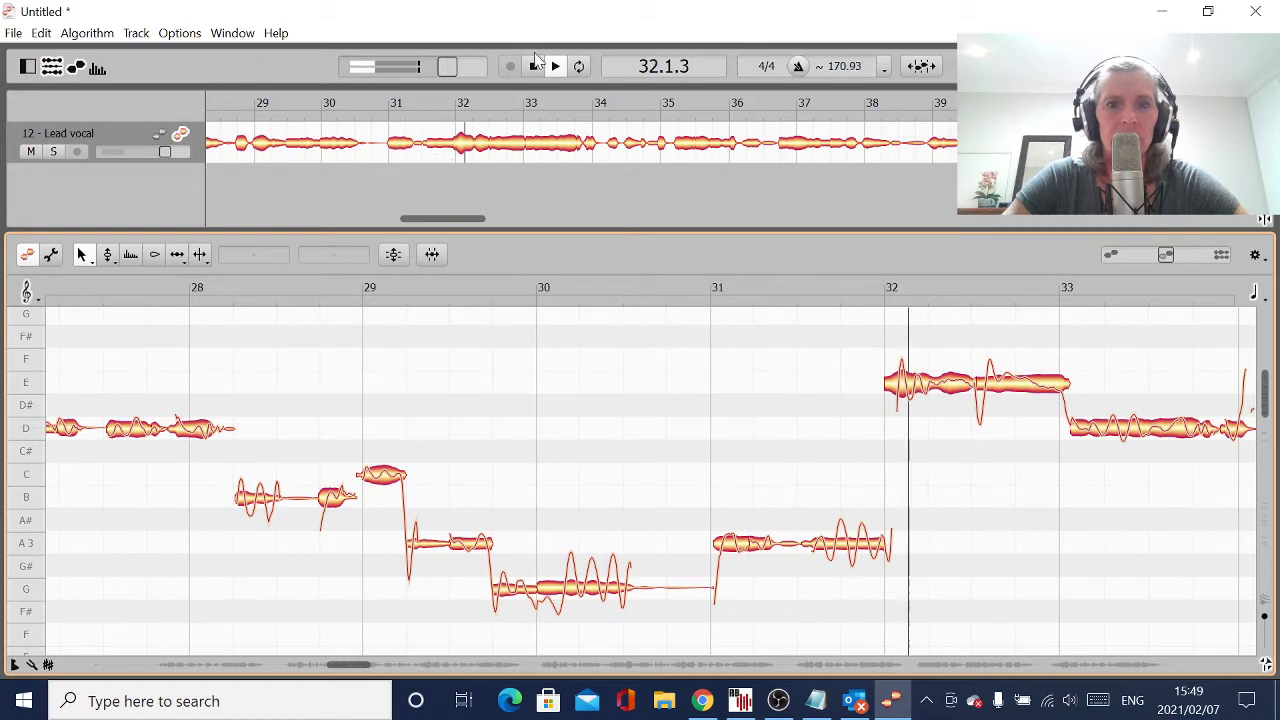
key(space)
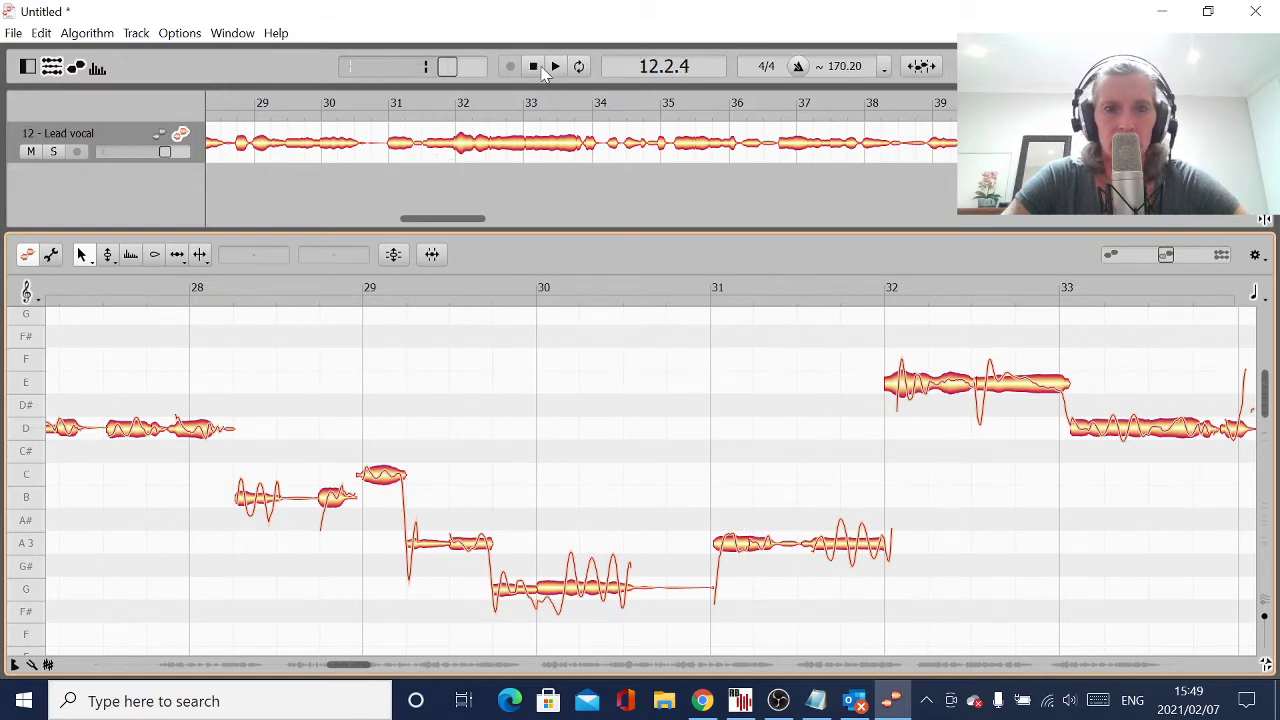
drag(567, 600, 557, 552)
Play back the lead vocal from bar 28 through bar 48, following the notes to check their tuning.
double_click(275, 655)
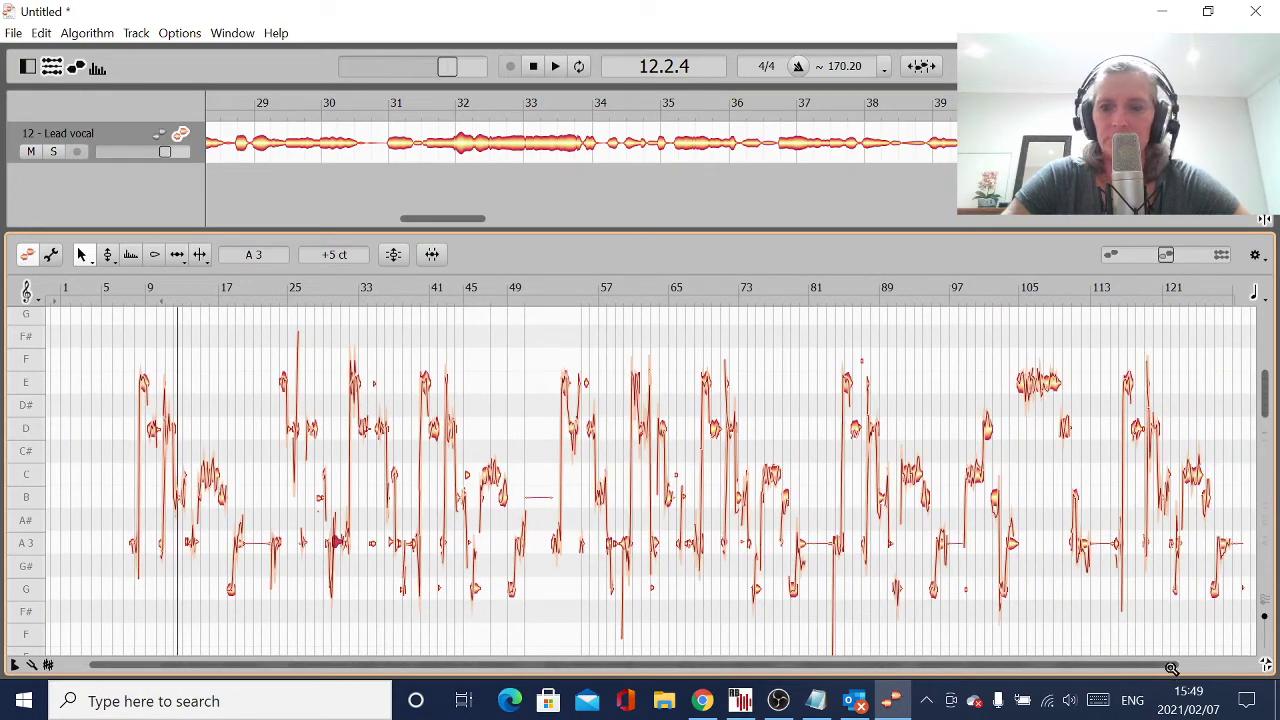
drag(1172, 668, 270, 624)
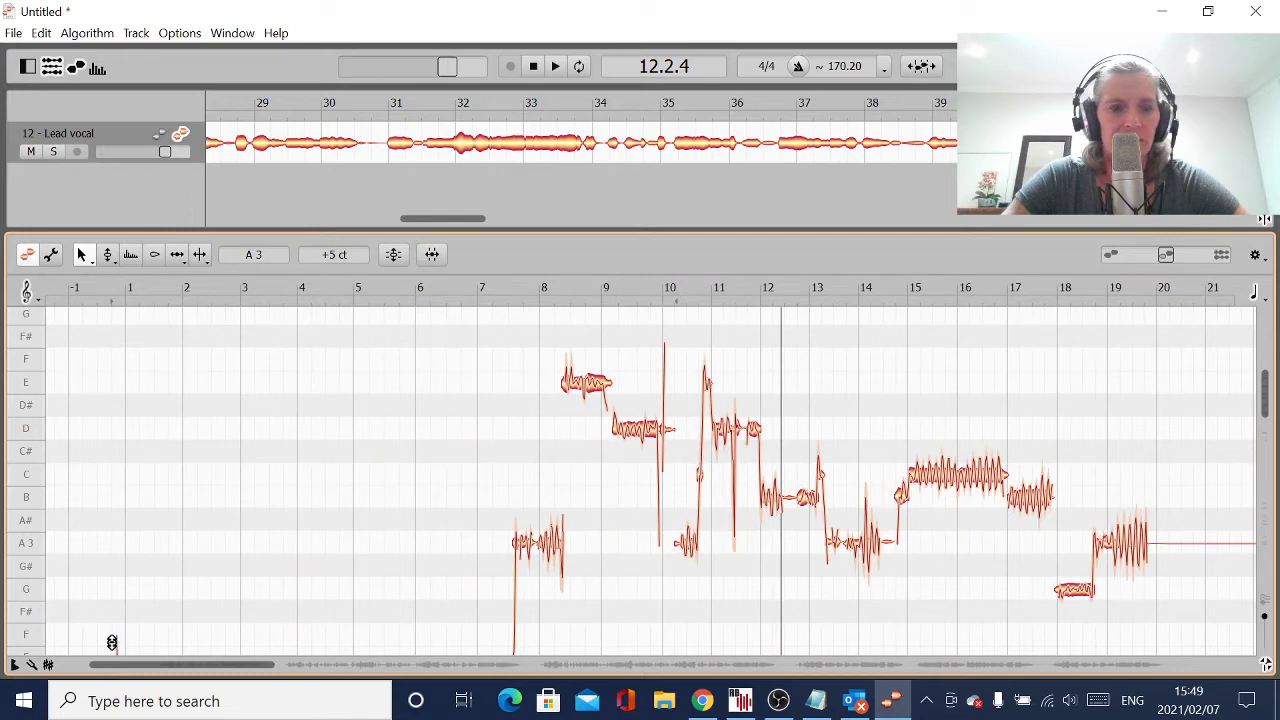
drag(91, 664, 345, 677)
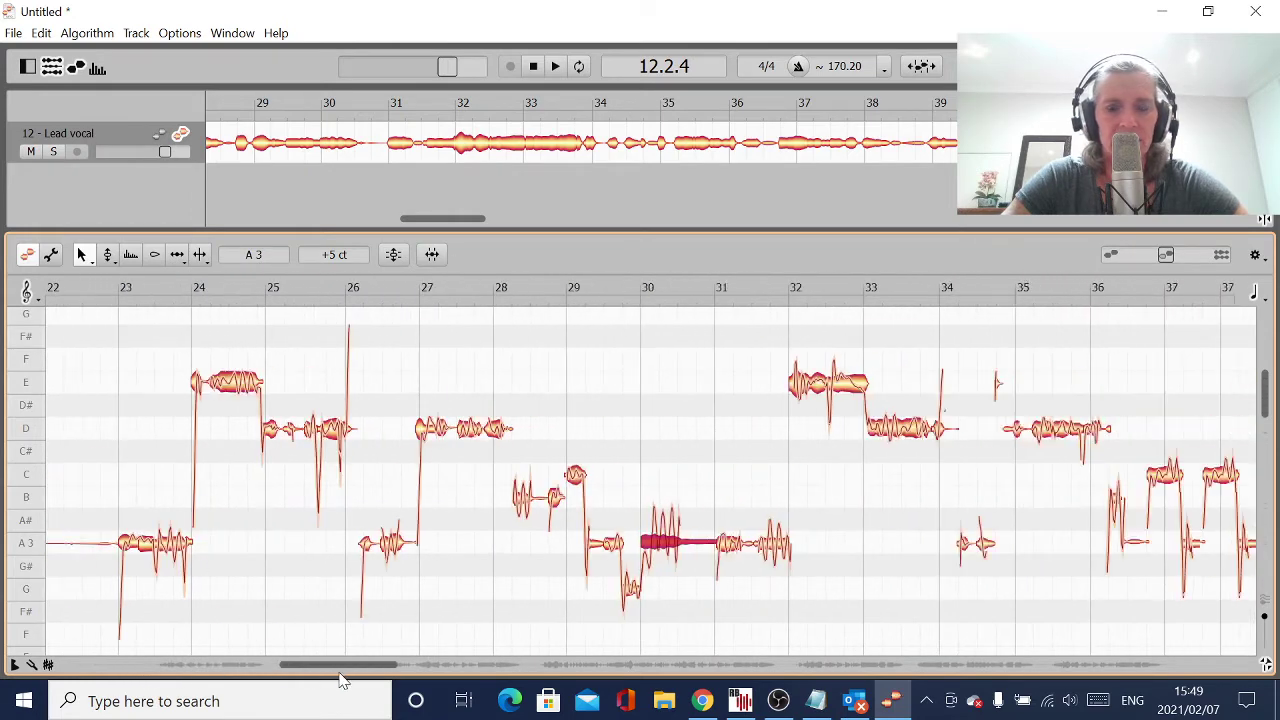
double_click(494, 609)
click(496, 611)
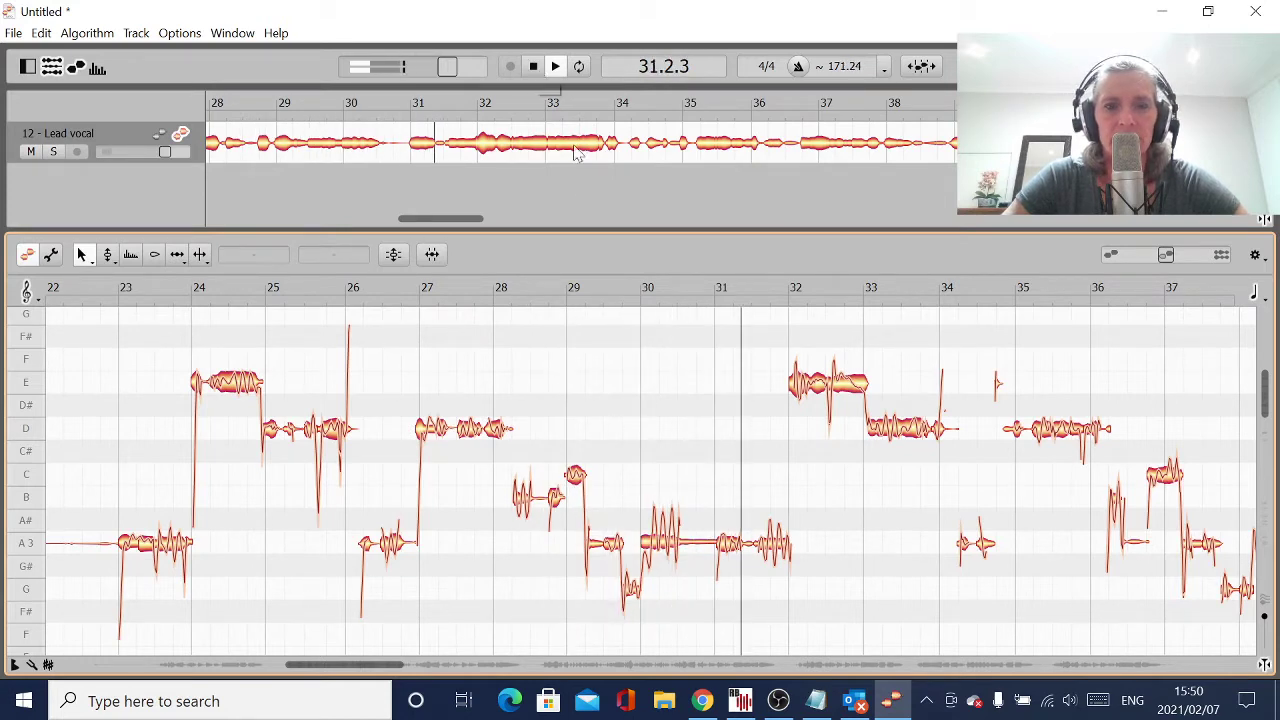
drag(287, 665, 360, 676)
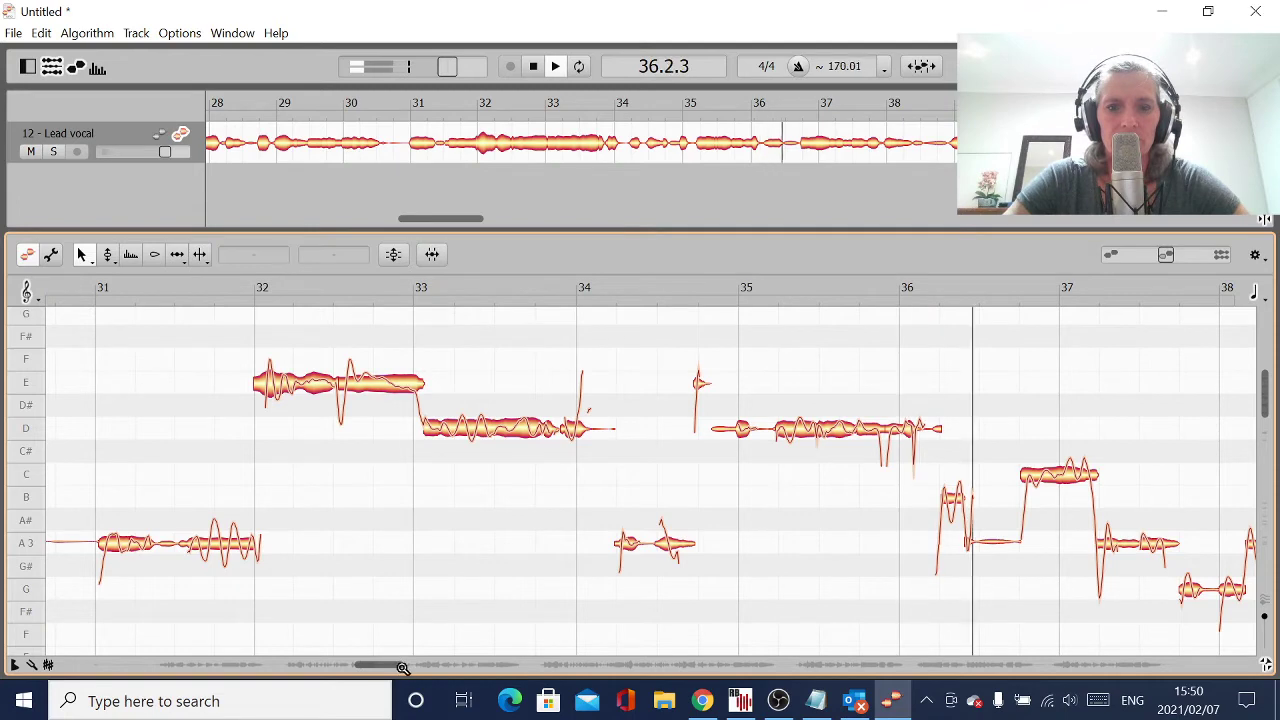
drag(403, 668, 462, 690)
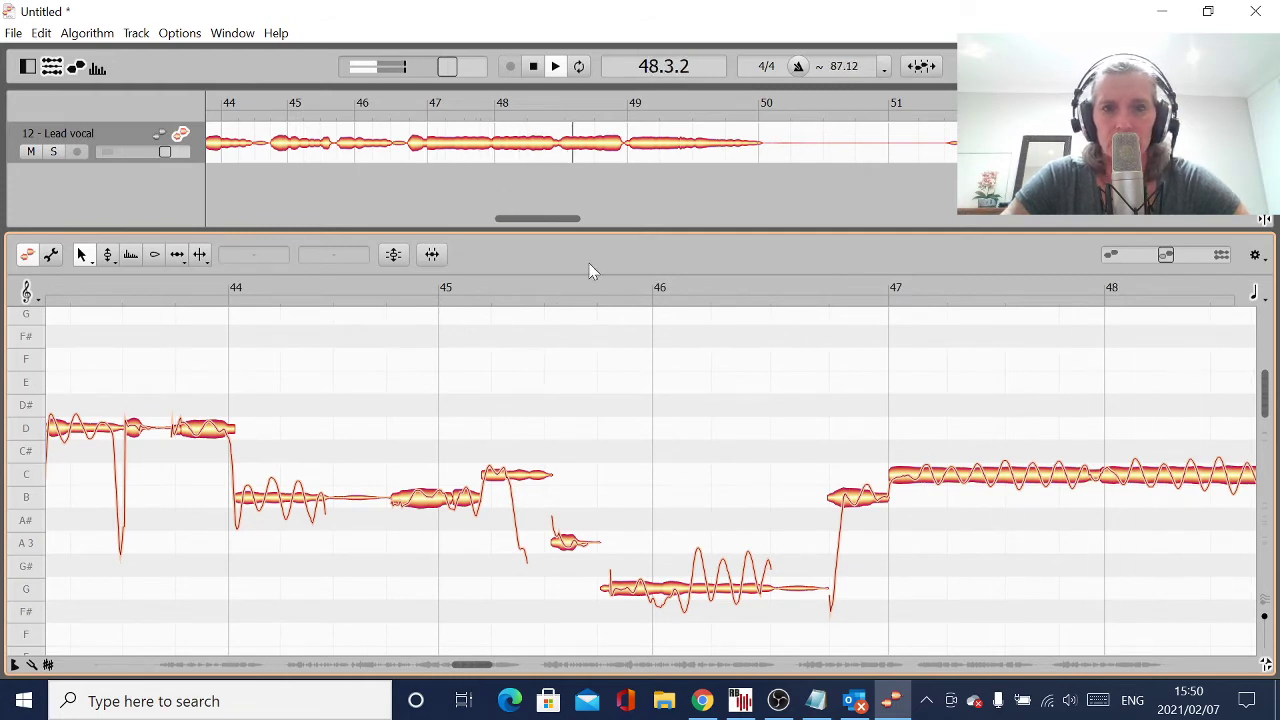
click(533, 67)
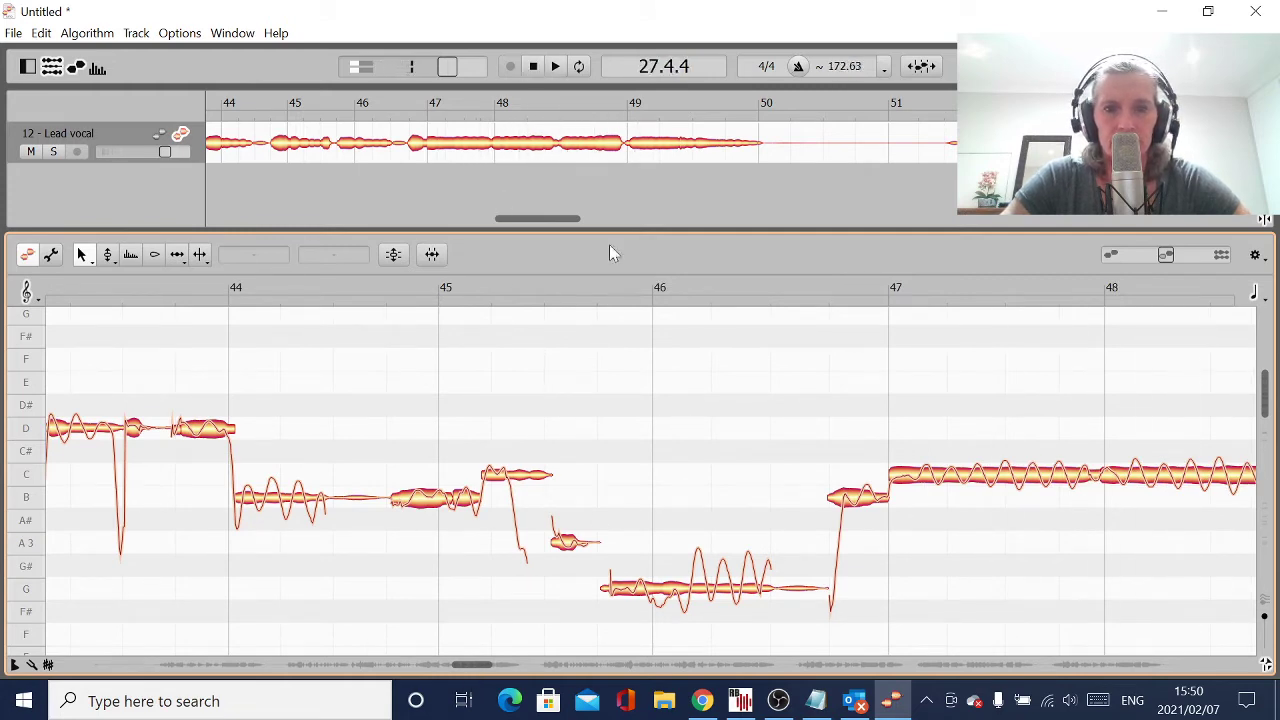
Split the long G3 note just after bar 46 and fine-tune the first part to G3 and the second to A3.
click(729, 592)
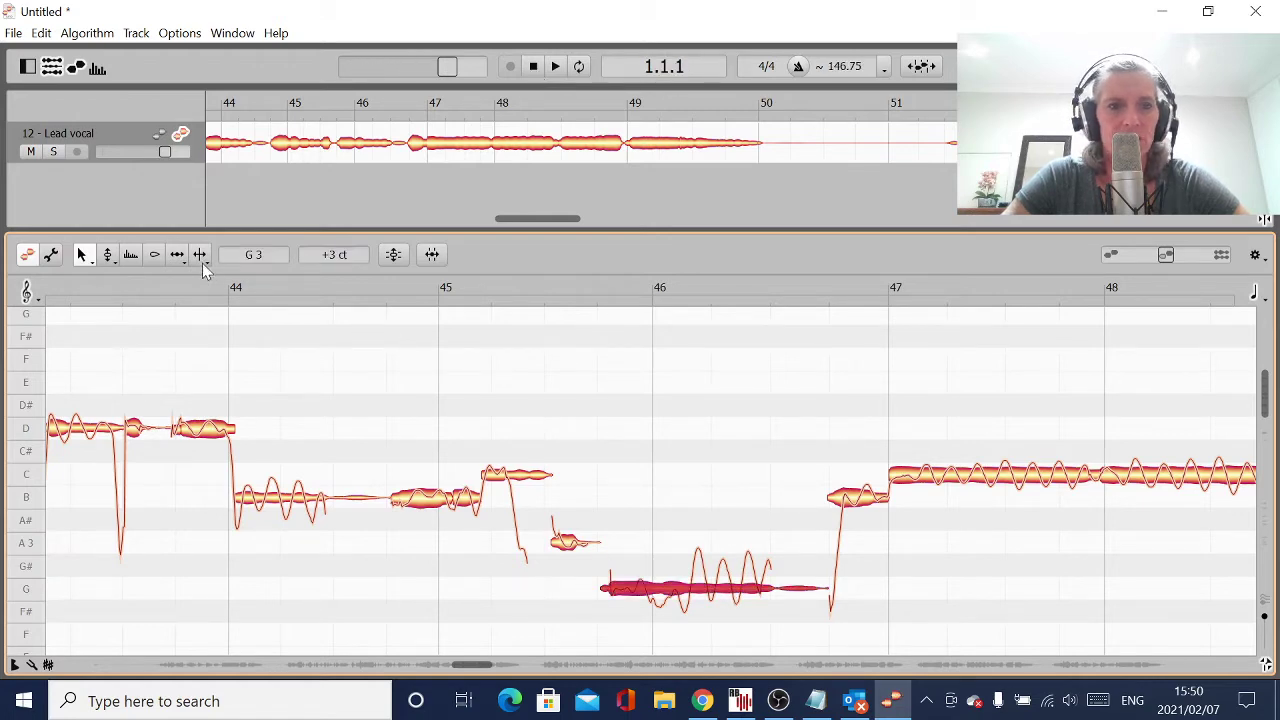
click(200, 256)
double_click(688, 588)
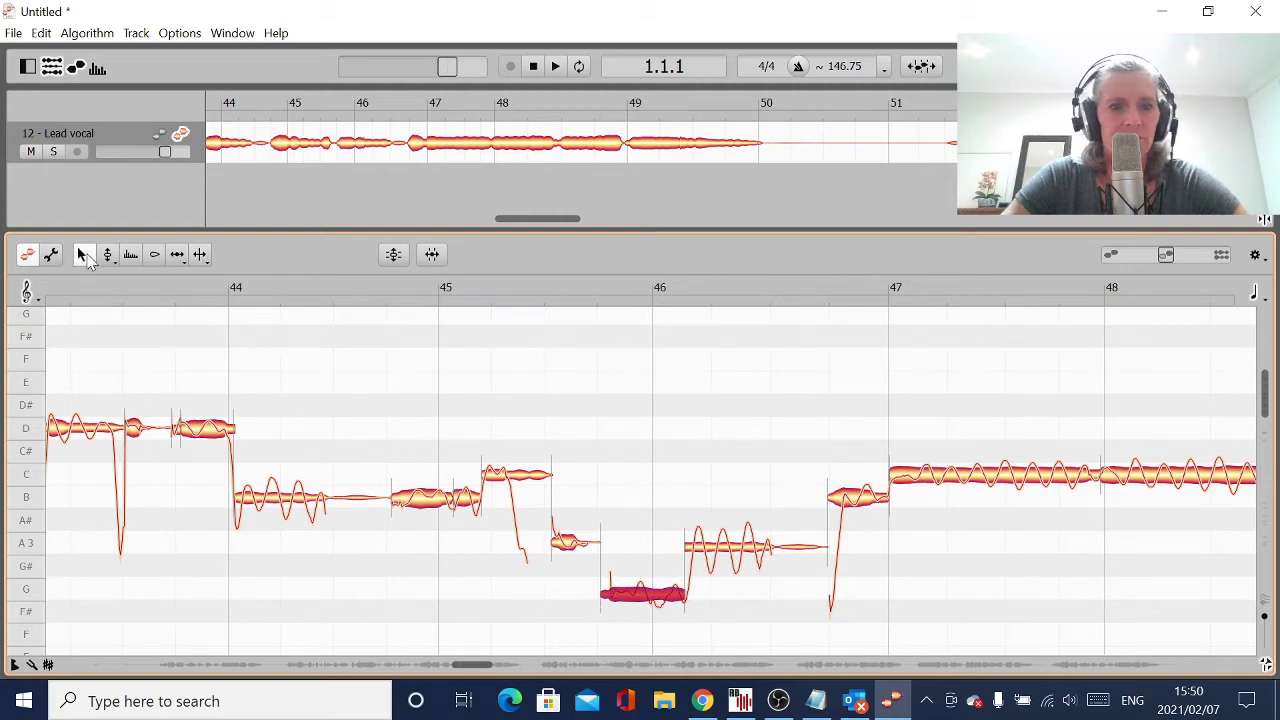
click(86, 258)
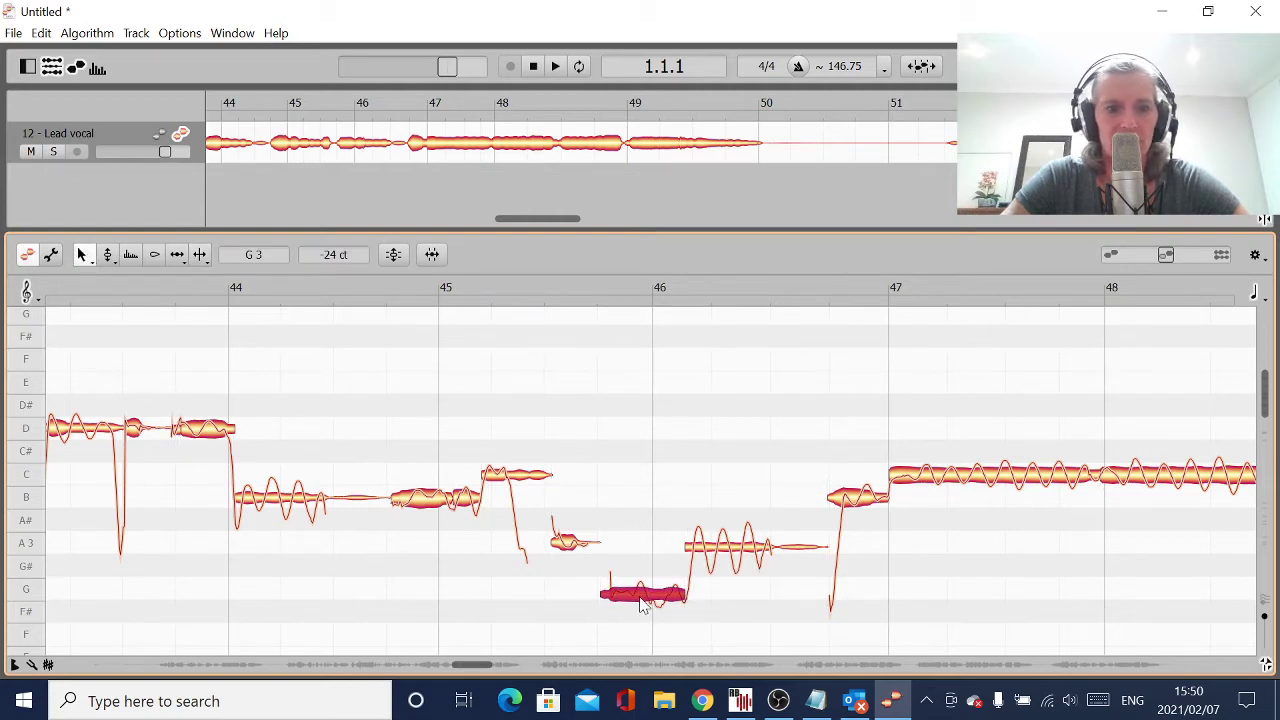
drag(642, 604, 644, 591)
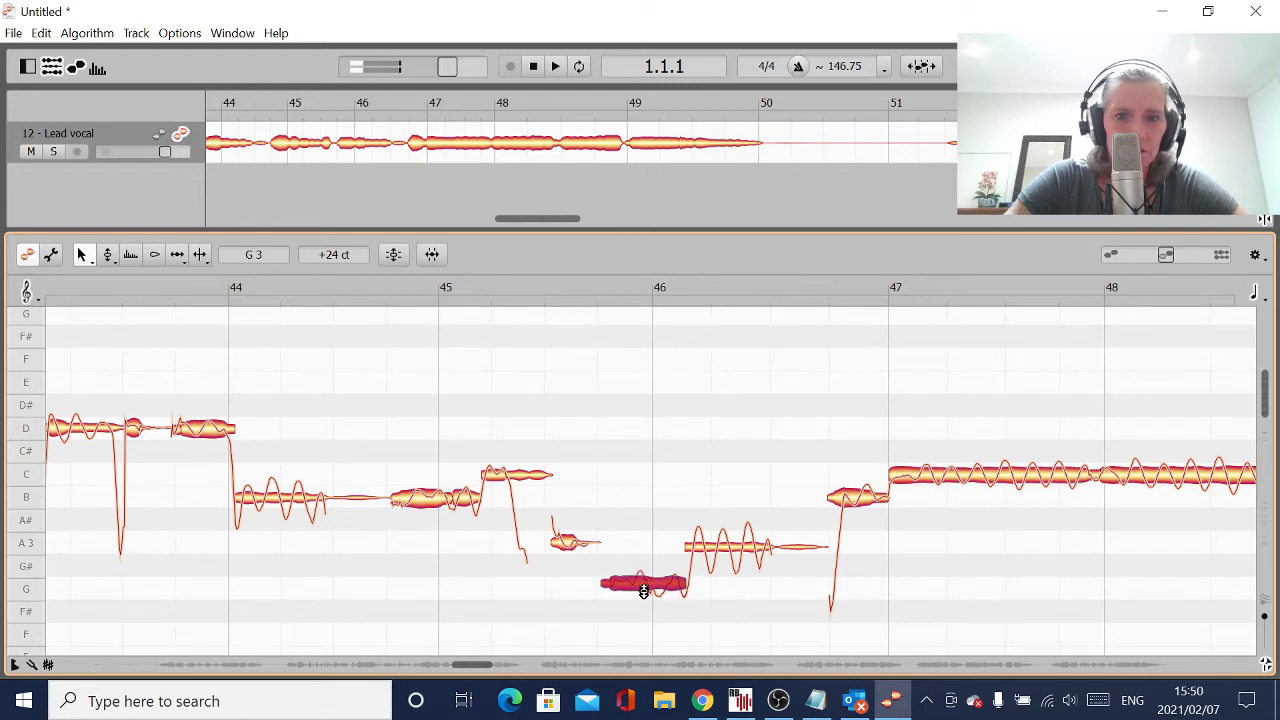
drag(731, 552, 731, 540)
Replay the phrase from bar 44 and listen on through bar 71 for wrongly tuned notes.
double_click(324, 609)
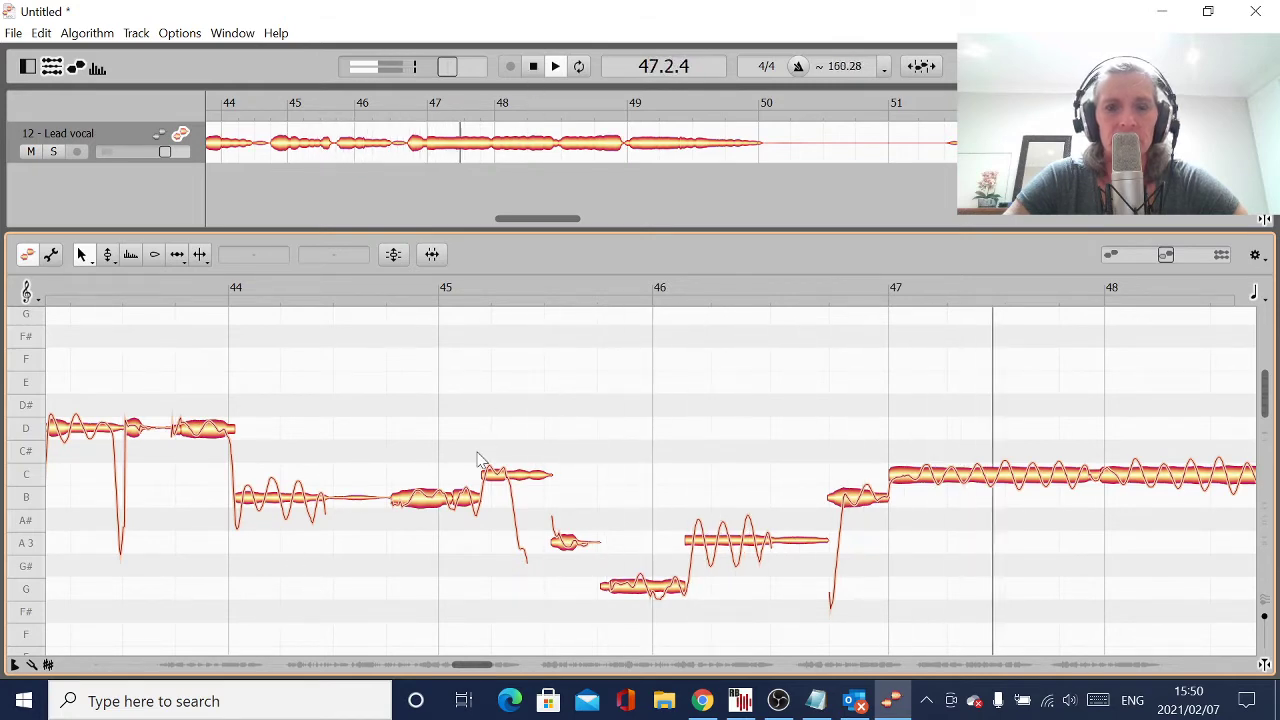
drag(474, 674, 557, 700)
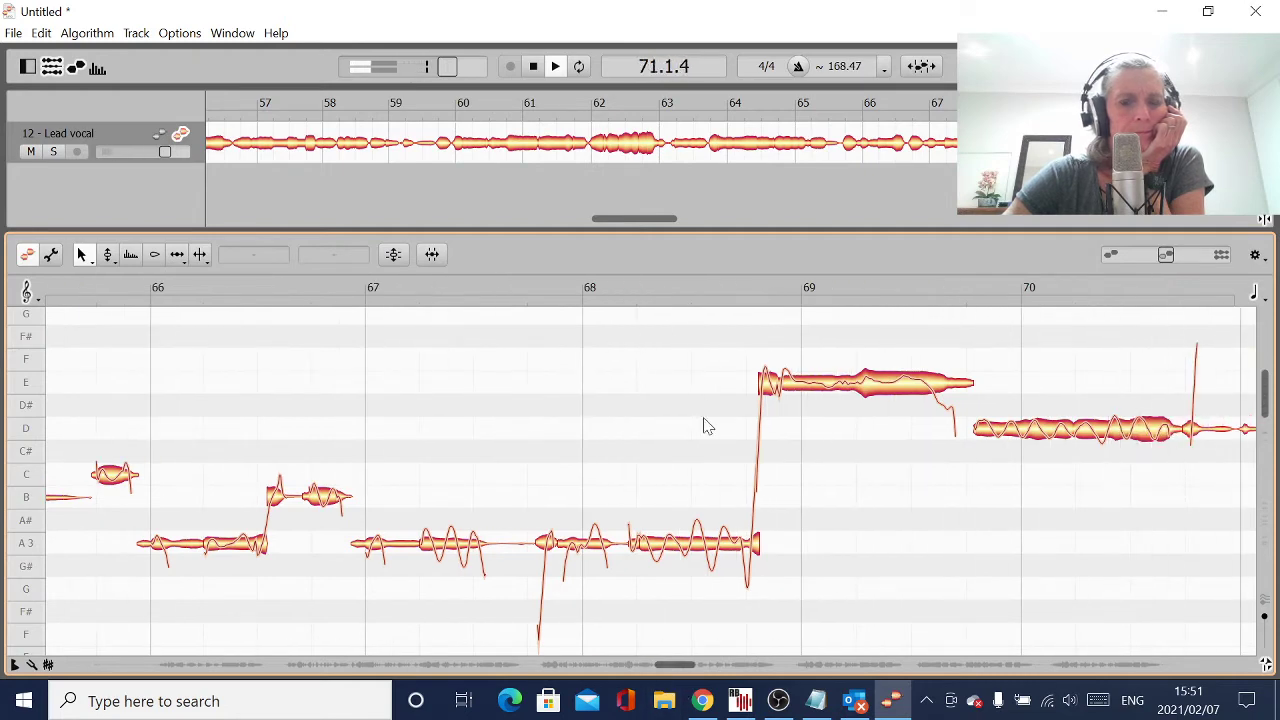
click(533, 66)
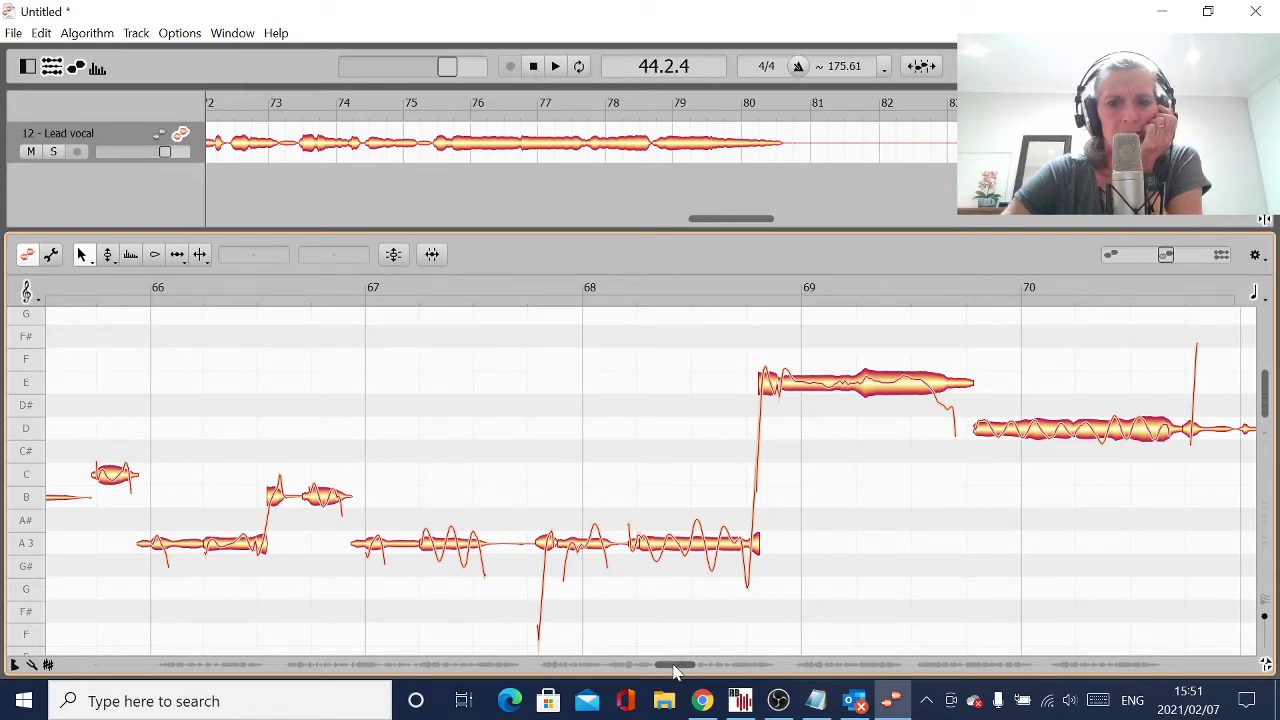
Compare passages by ear, playing the opening phrase at bars 7 to 9 and the section from bar 68 to bar 77.
drag(675, 672, 168, 677)
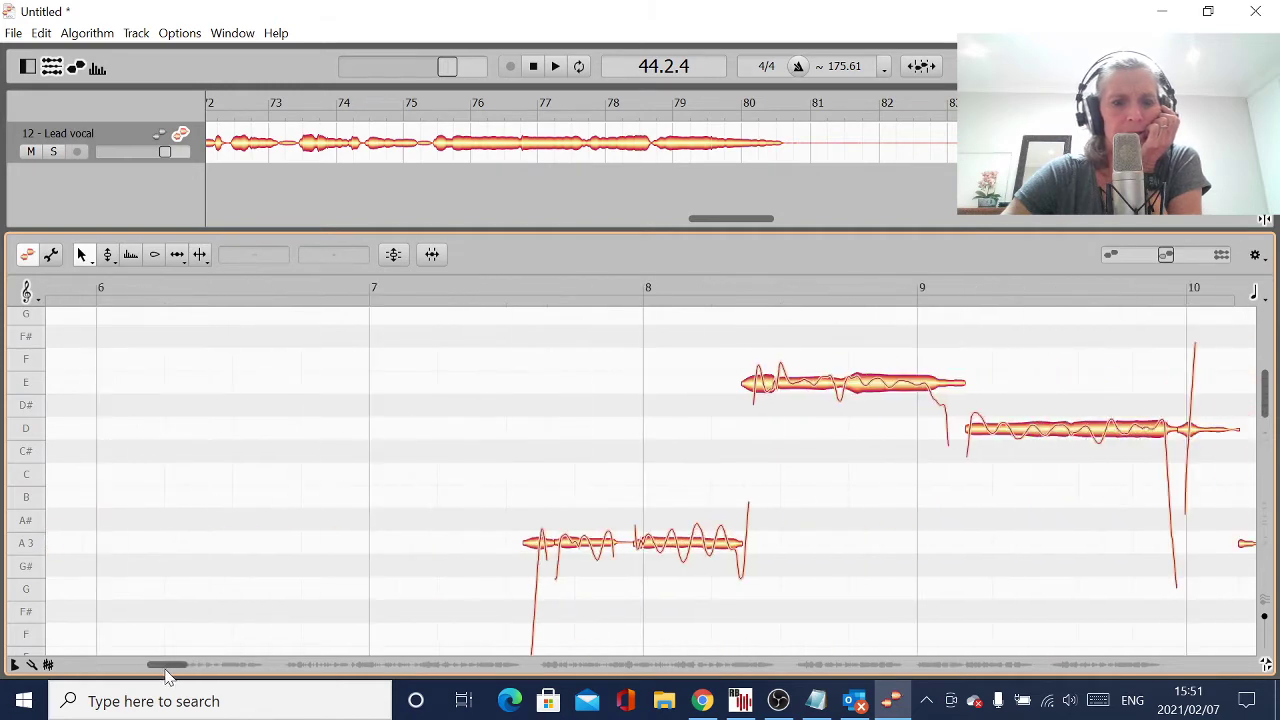
double_click(484, 544)
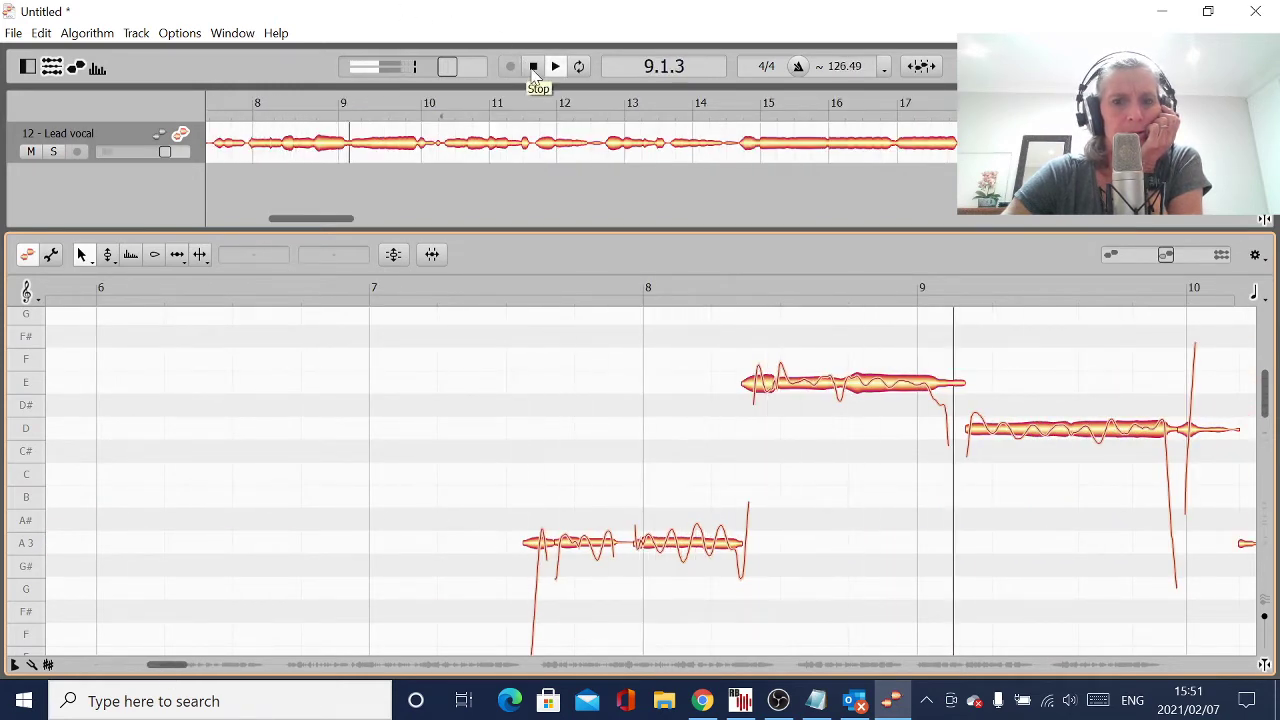
click(533, 68)
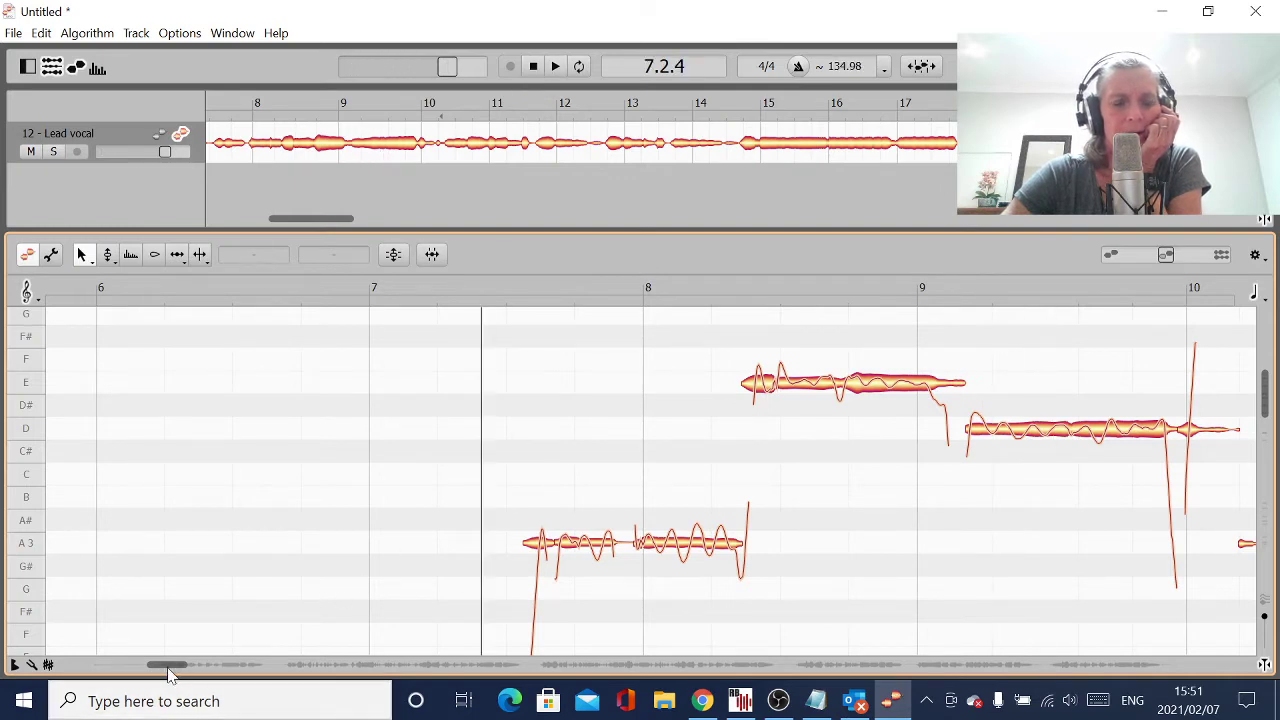
drag(170, 675, 672, 708)
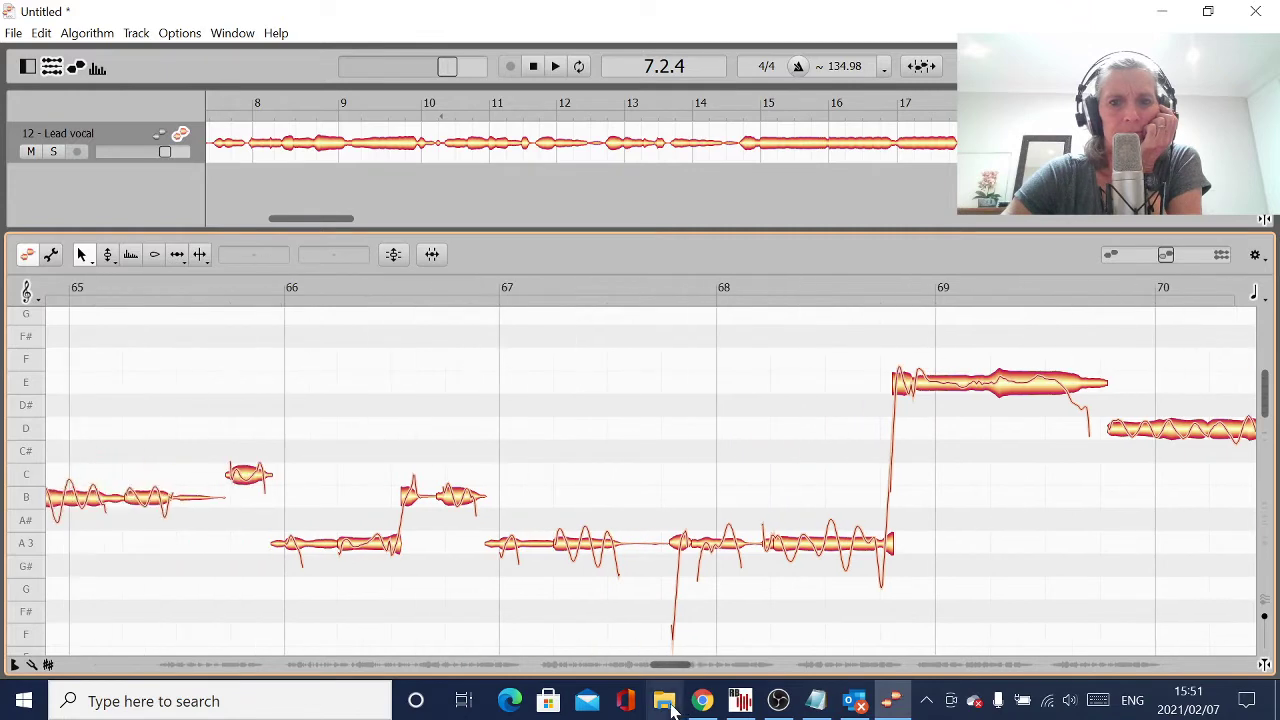
double_click(743, 481)
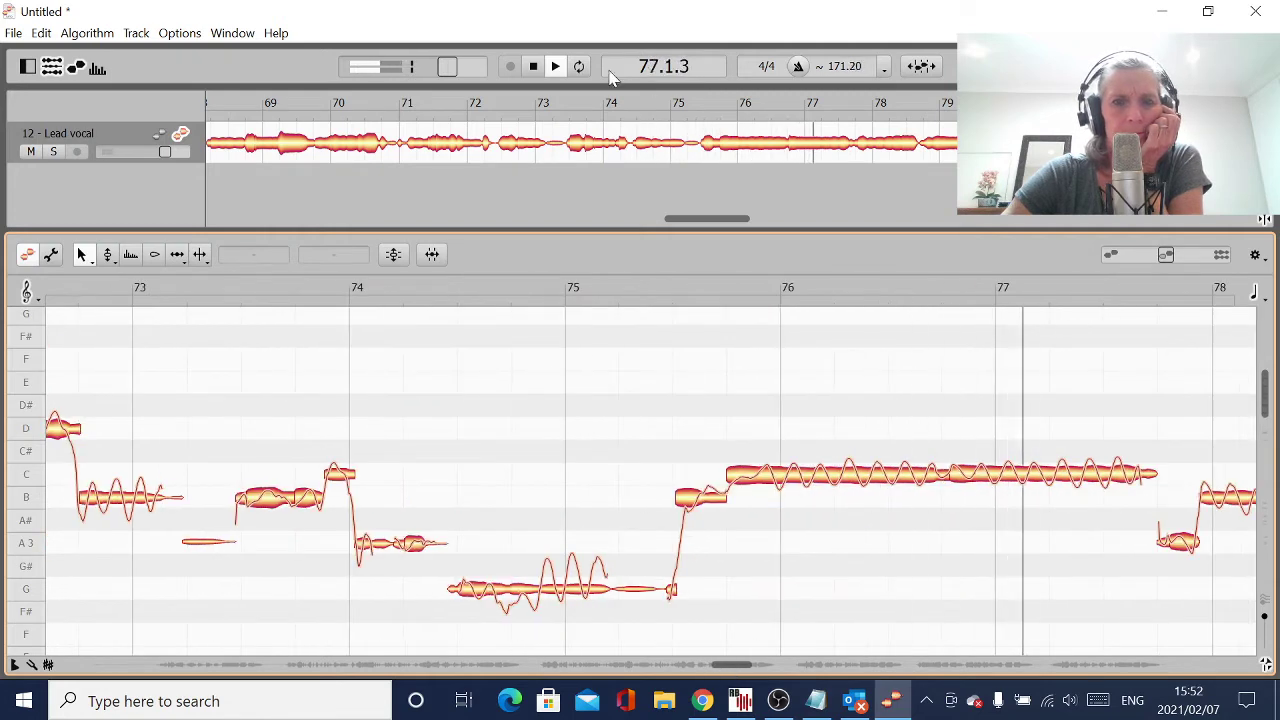
key(space)
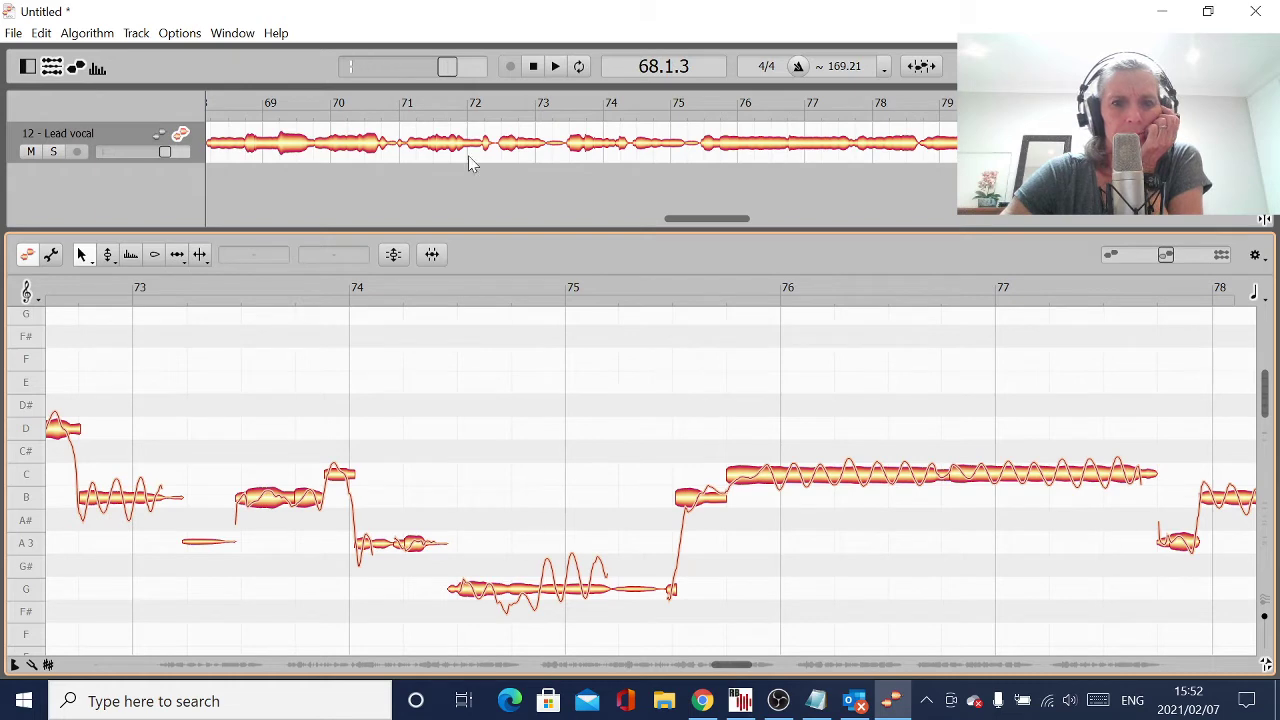
Split the long G3 note shortly before bar 75 and fine-tune the first part to G3 and the second to A3.
click(200, 257)
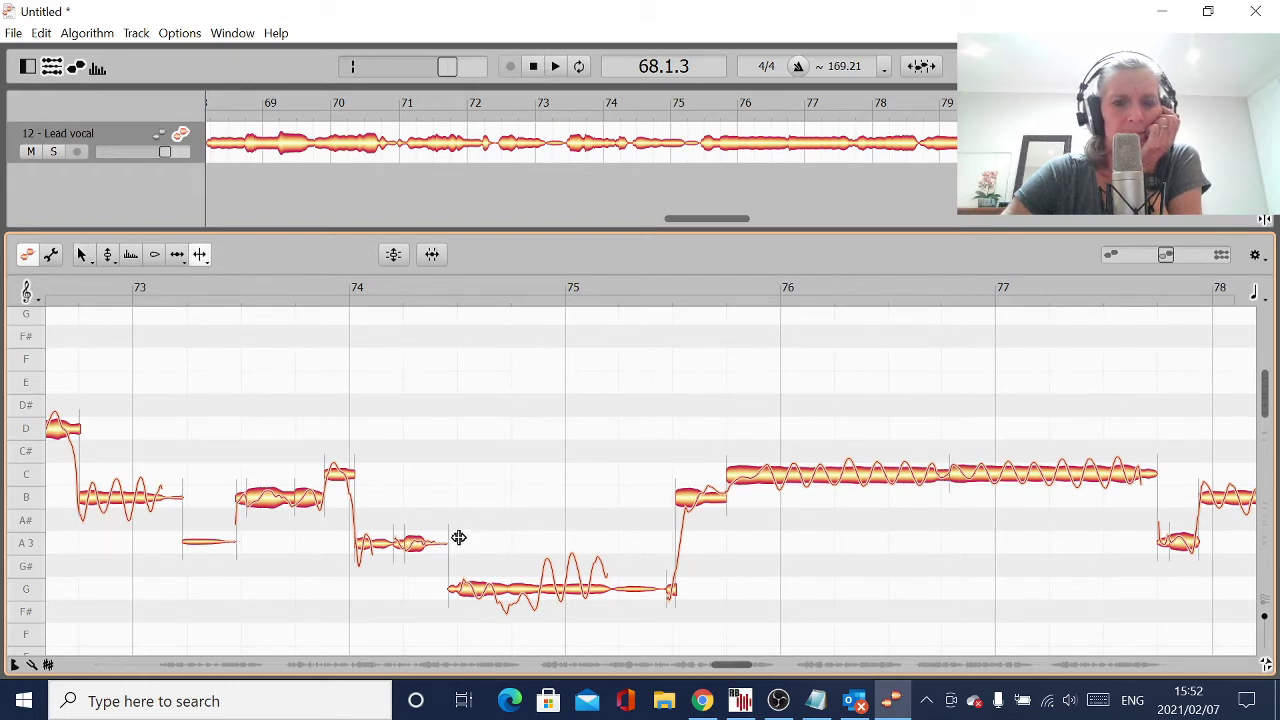
double_click(519, 595)
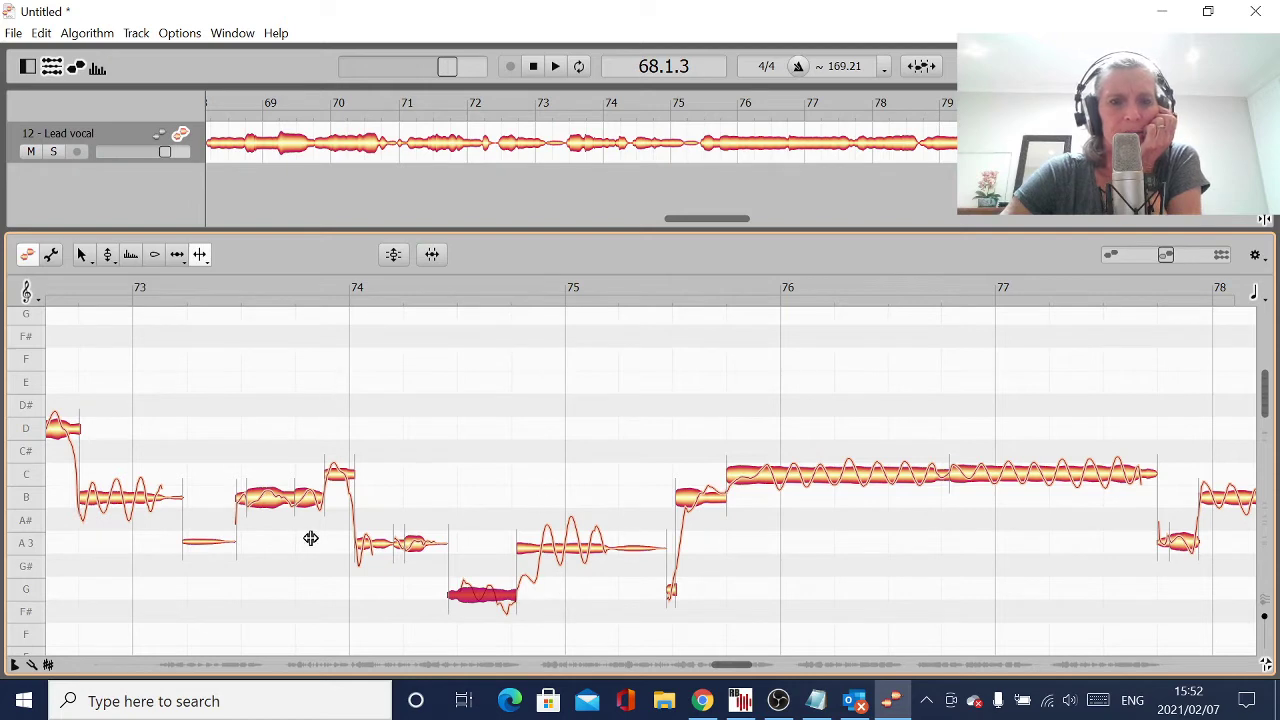
click(81, 256)
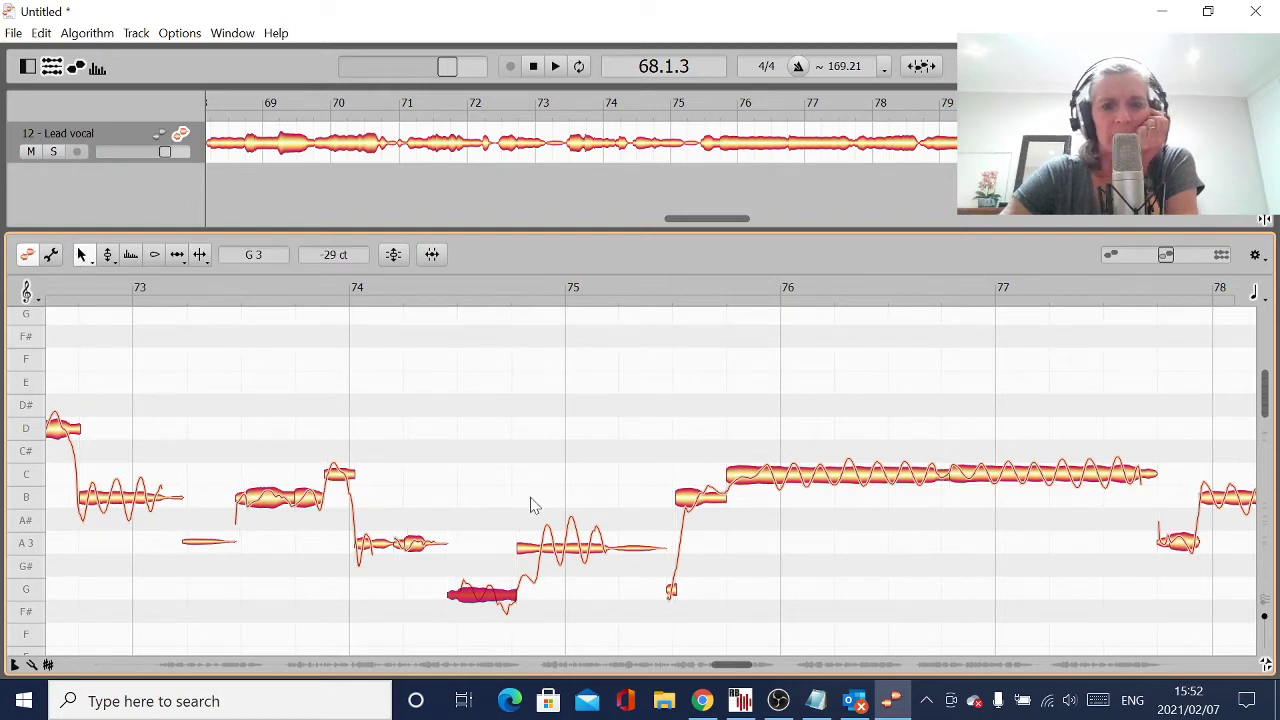
click(561, 548)
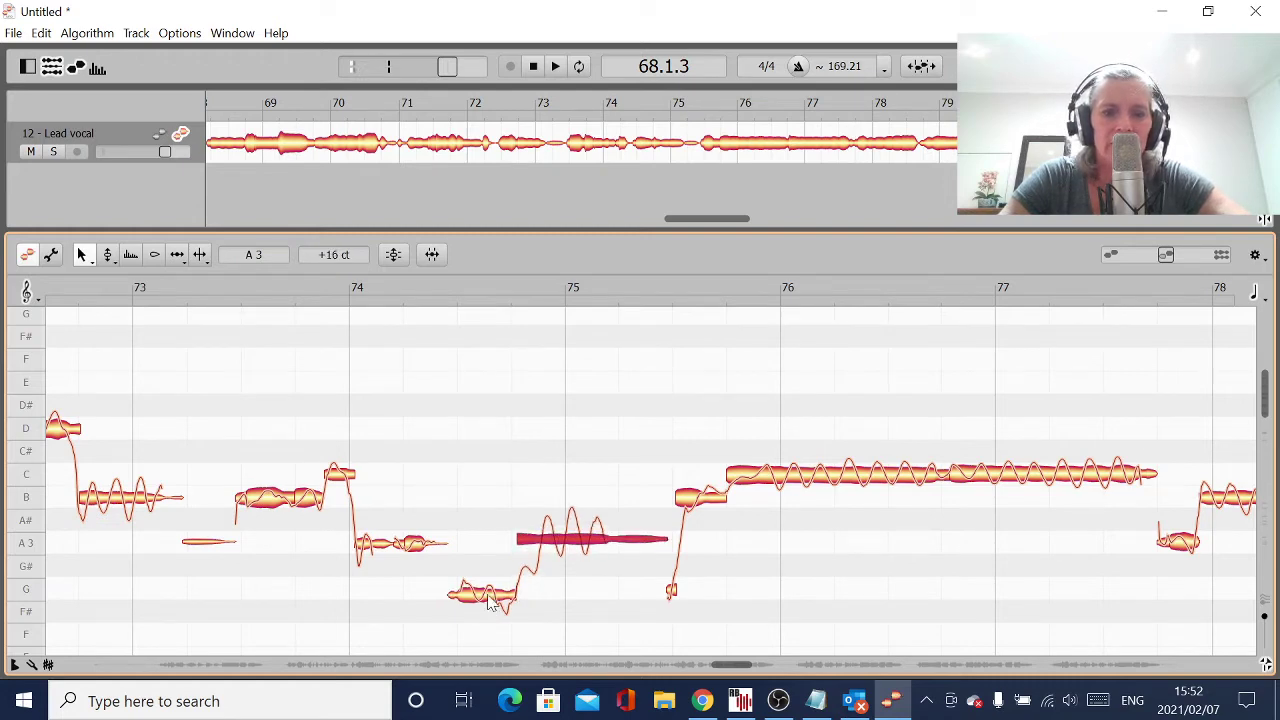
drag(490, 597, 493, 590)
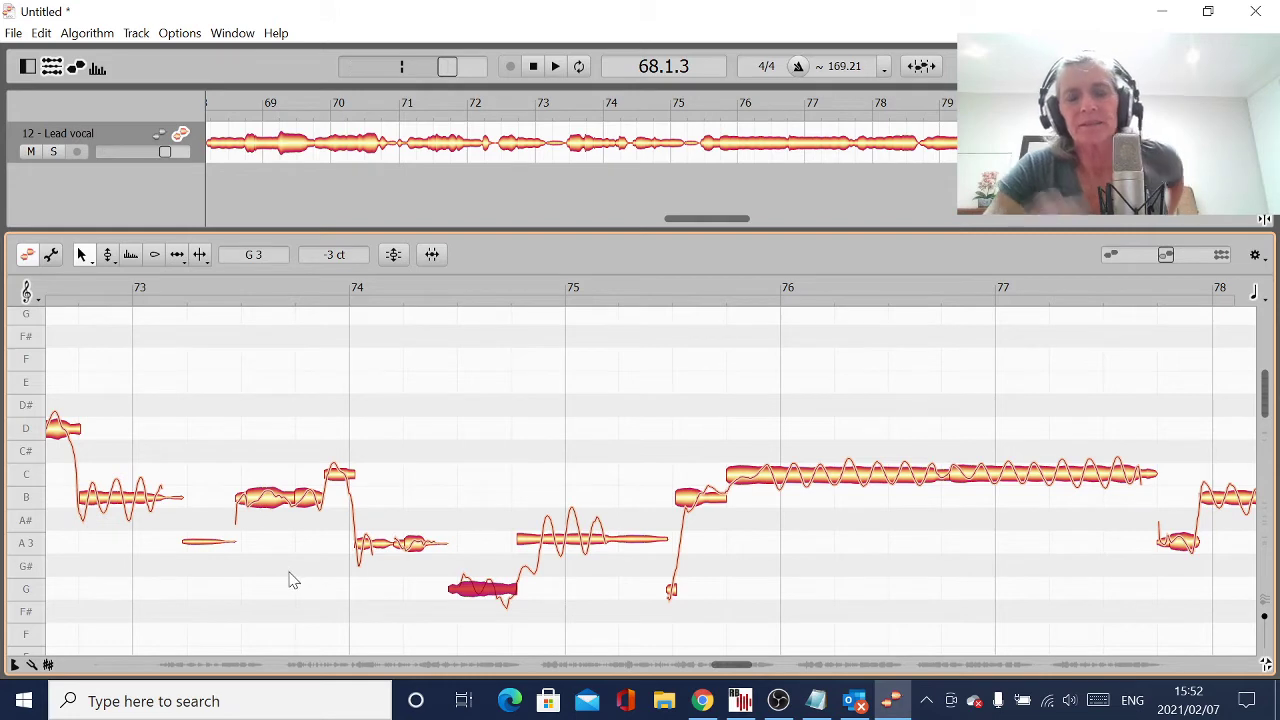
Play back the vocal from bar 73 through bar 93 and check the tuning of the notes.
click(236, 605)
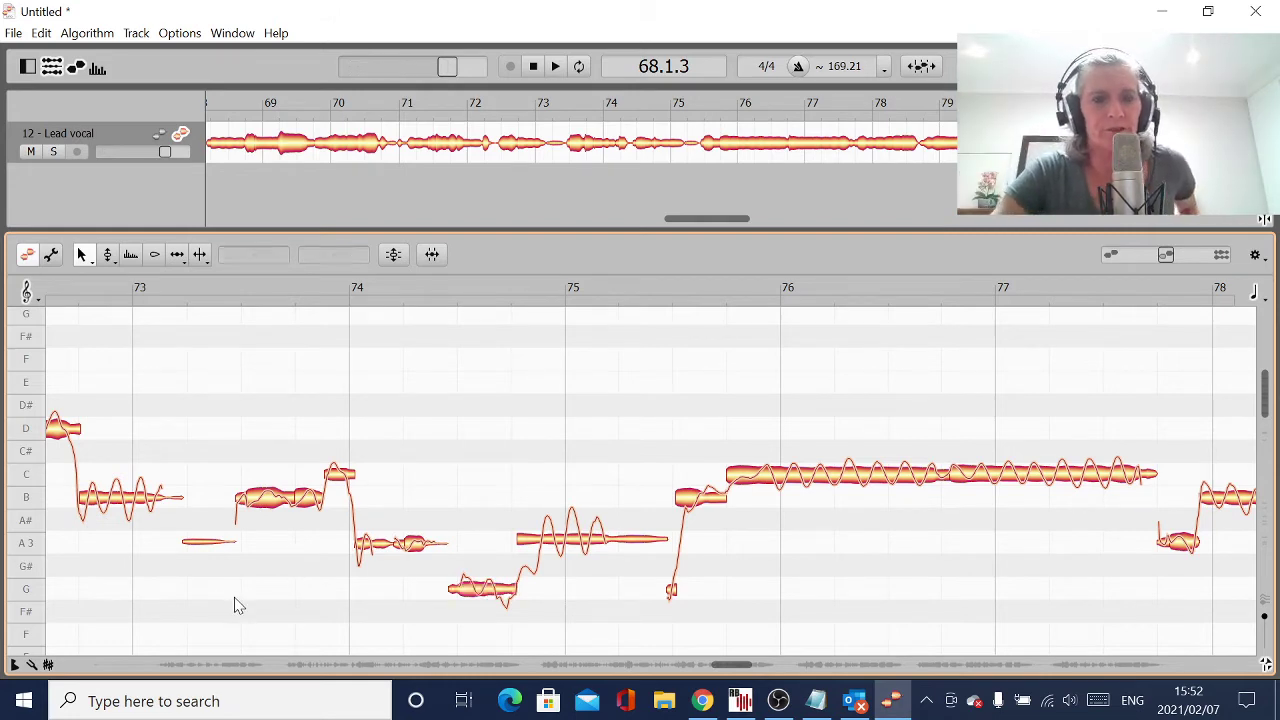
key(space)
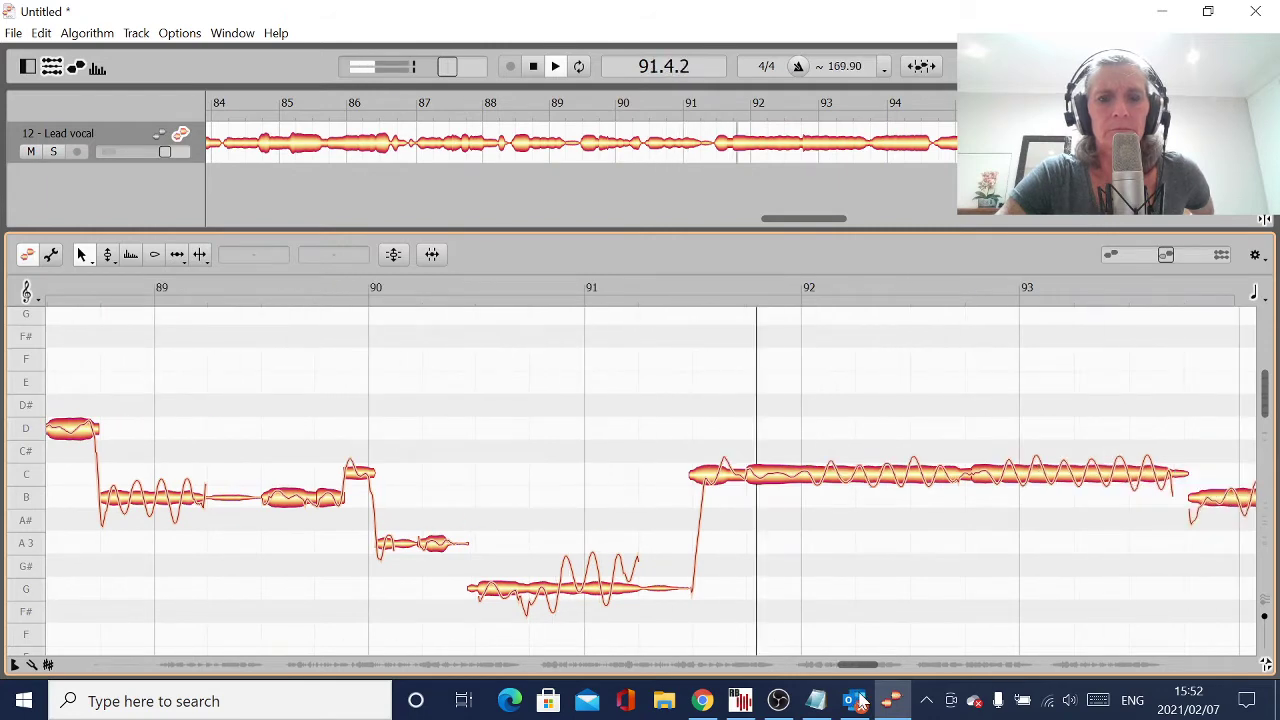
click(855, 700)
click(893, 701)
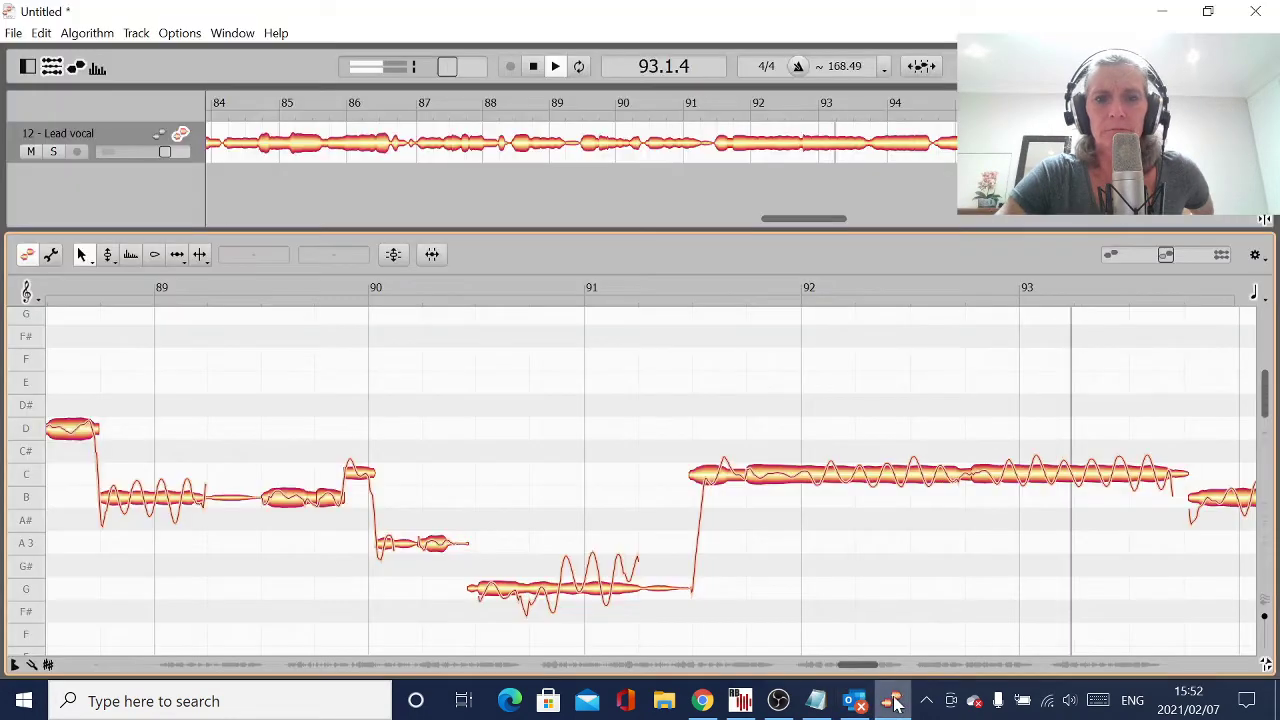
click(533, 67)
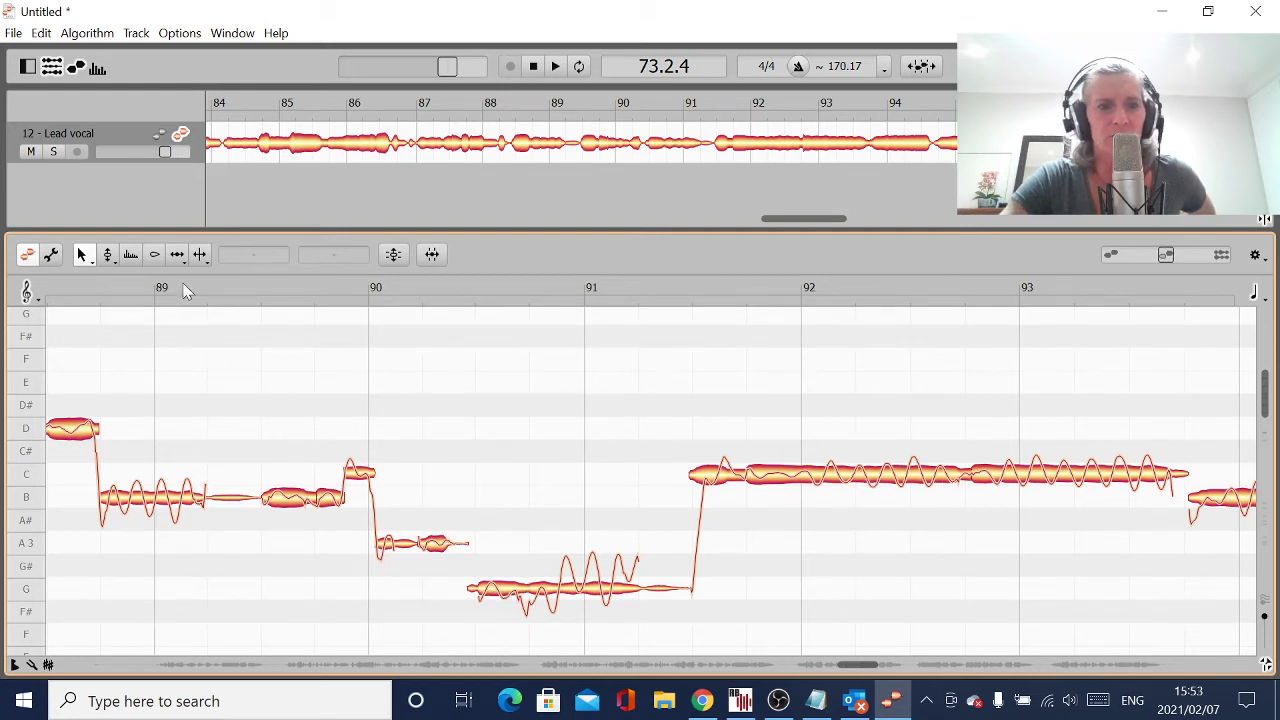
Split the long G3 note shortly before bar 91, fine-tune its parts to G3 and A3, and replay the phrase.
click(200, 257)
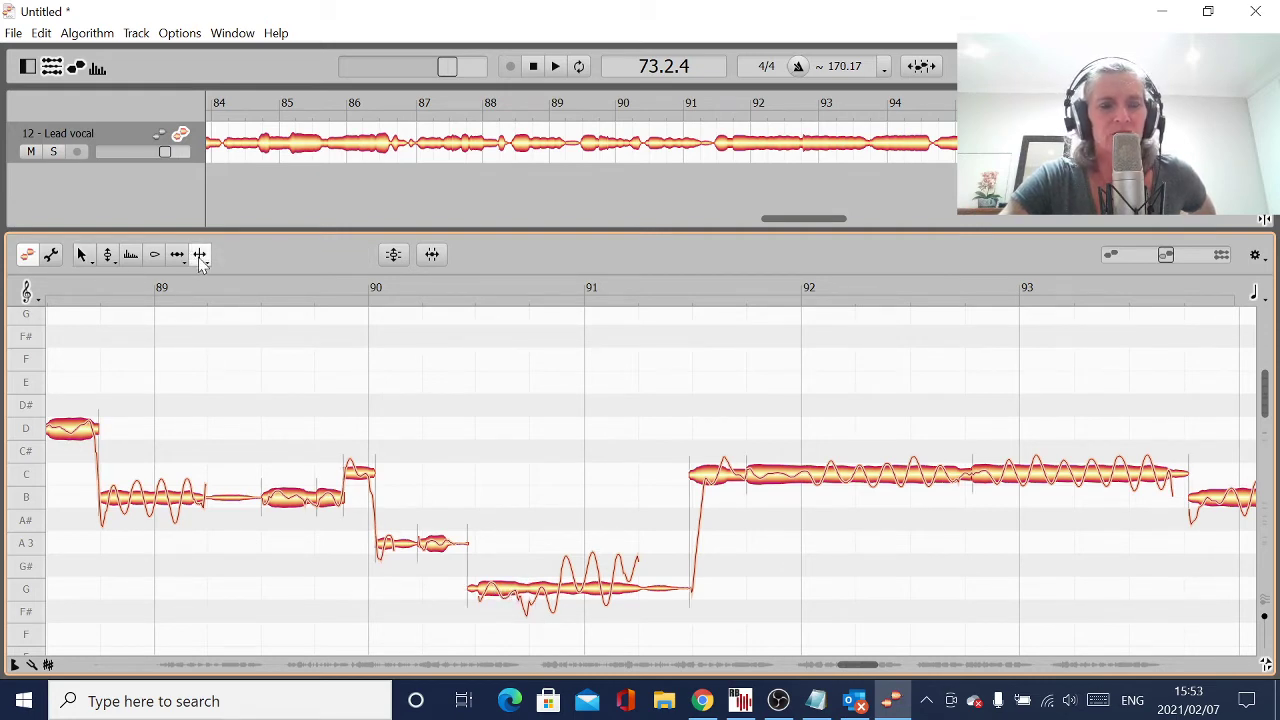
double_click(548, 593)
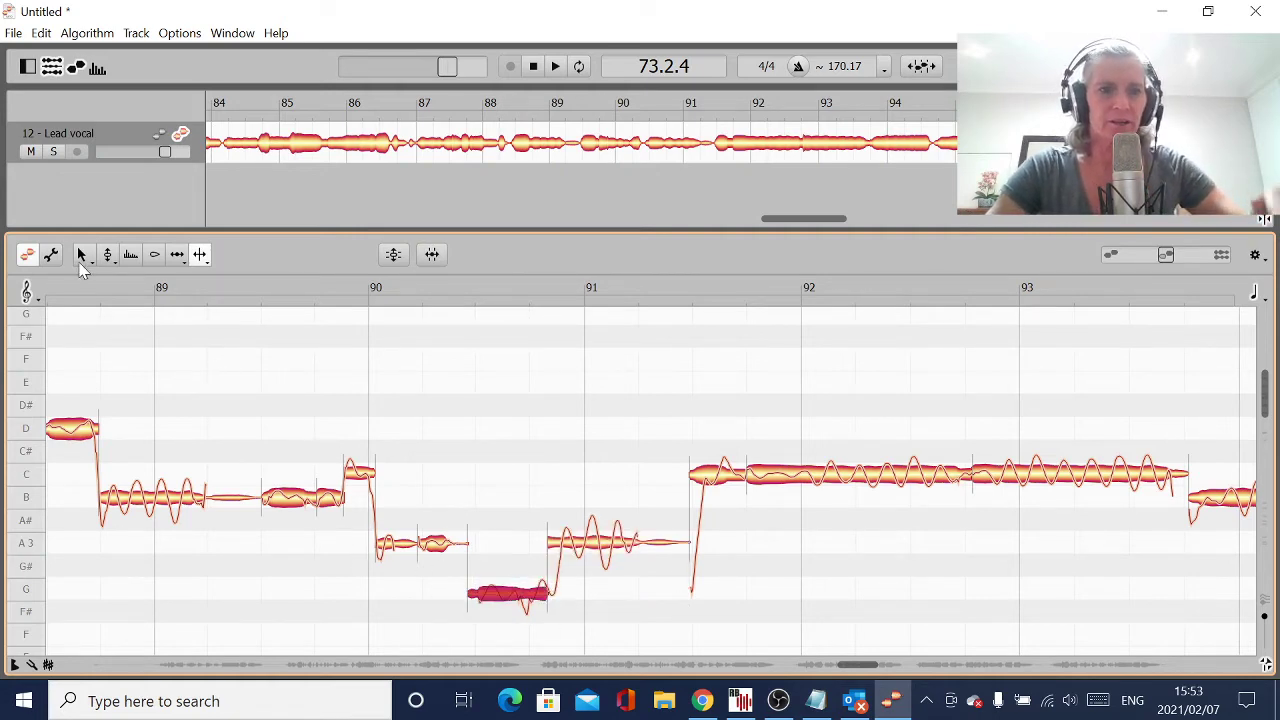
key(F1)
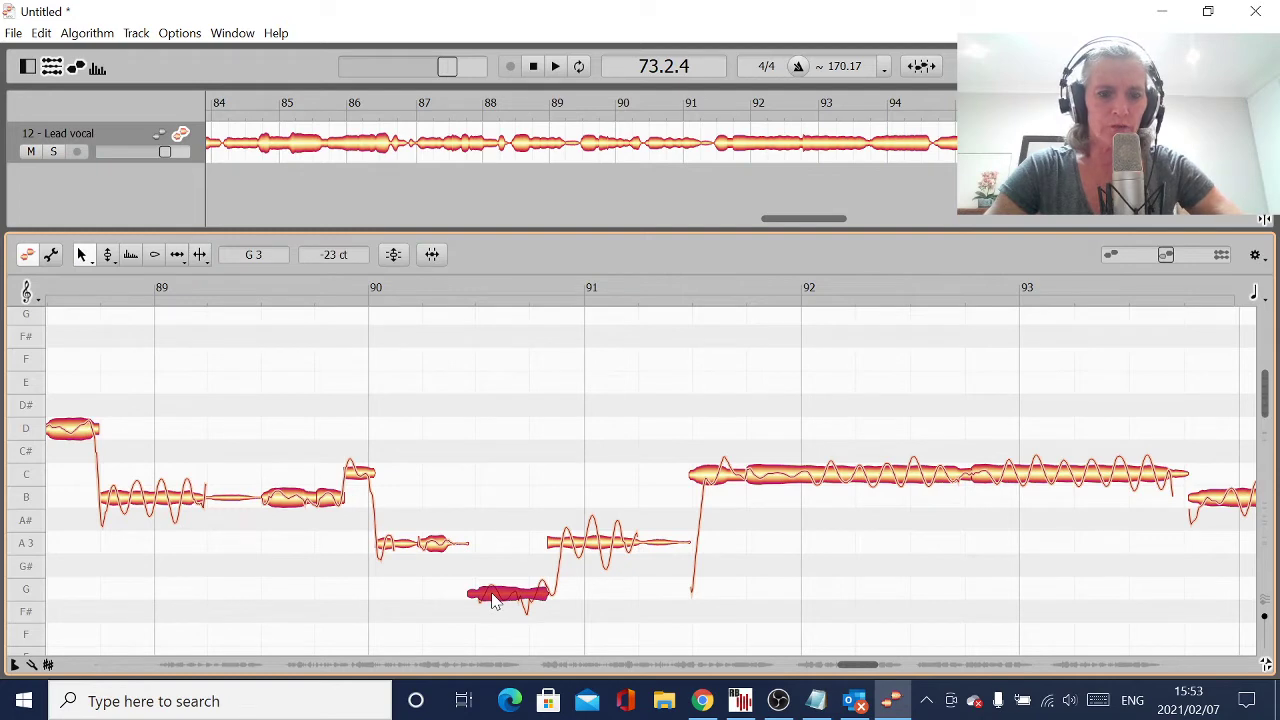
drag(492, 600, 491, 591)
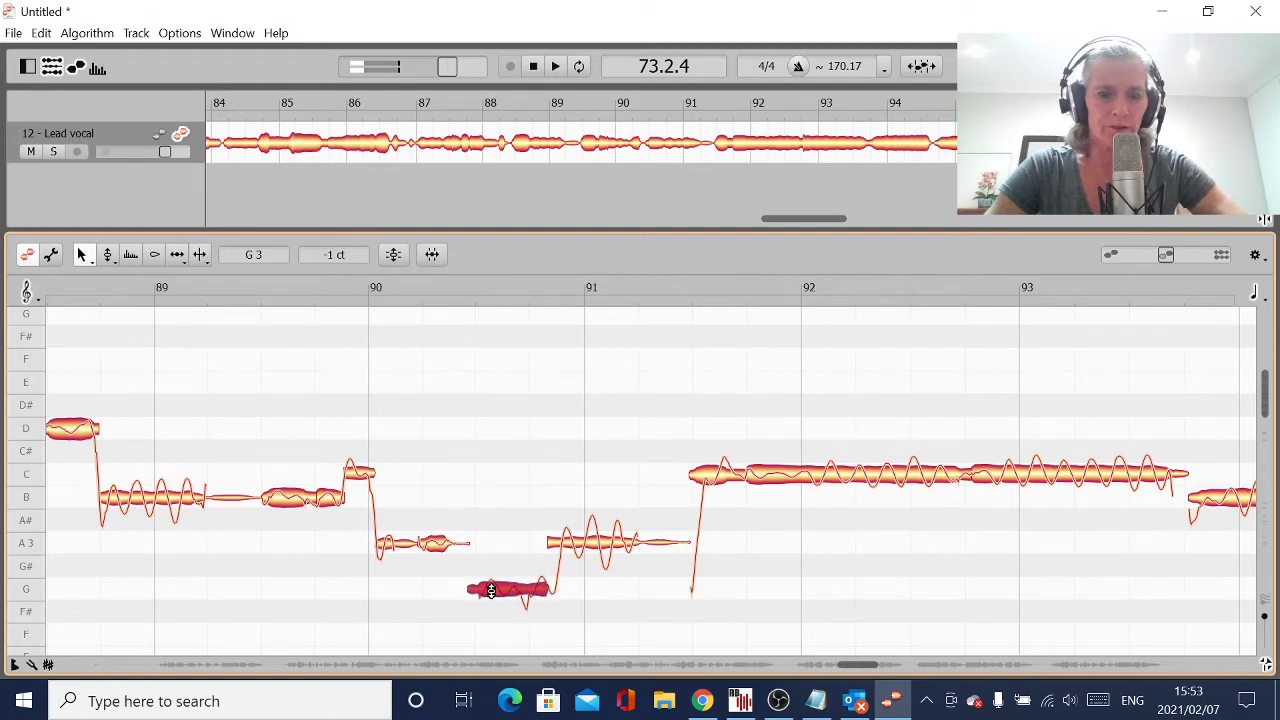
click(603, 545)
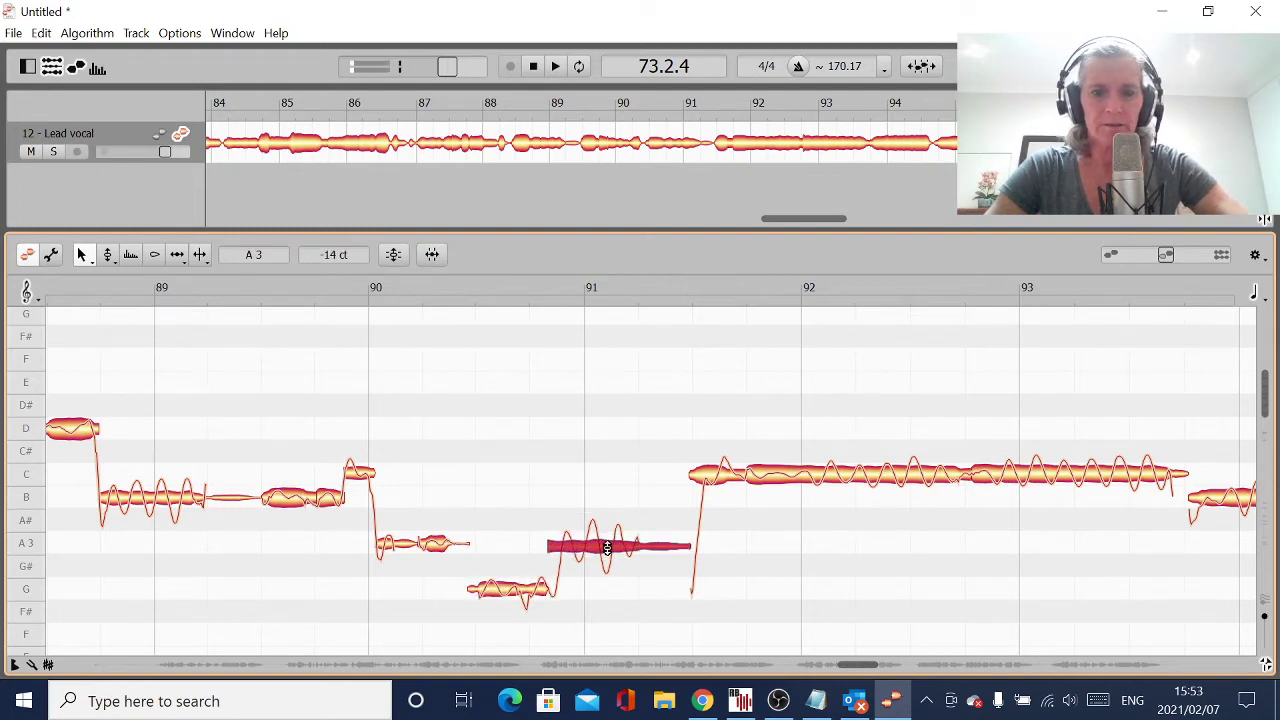
key(space)
click(294, 619)
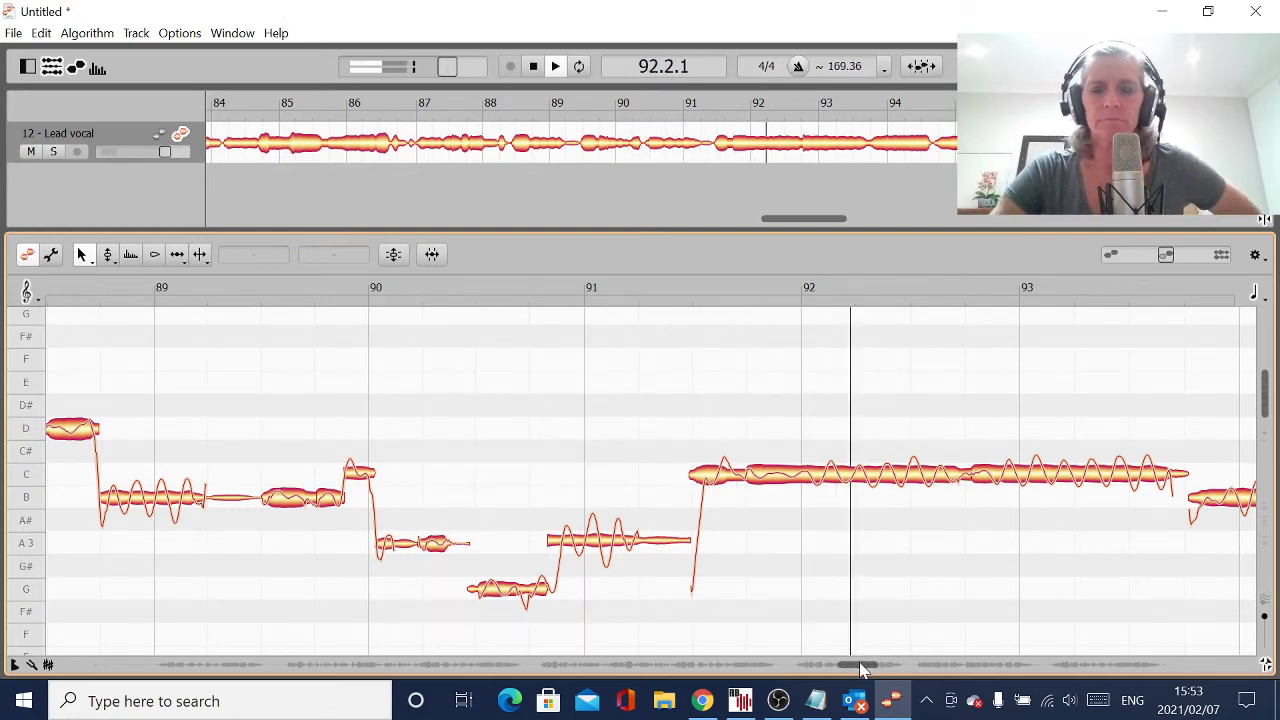
Listen through the rest of the lead vocal from bar 92 to bar 128, checking the tuning, and stop playback.
drag(859, 661, 922, 688)
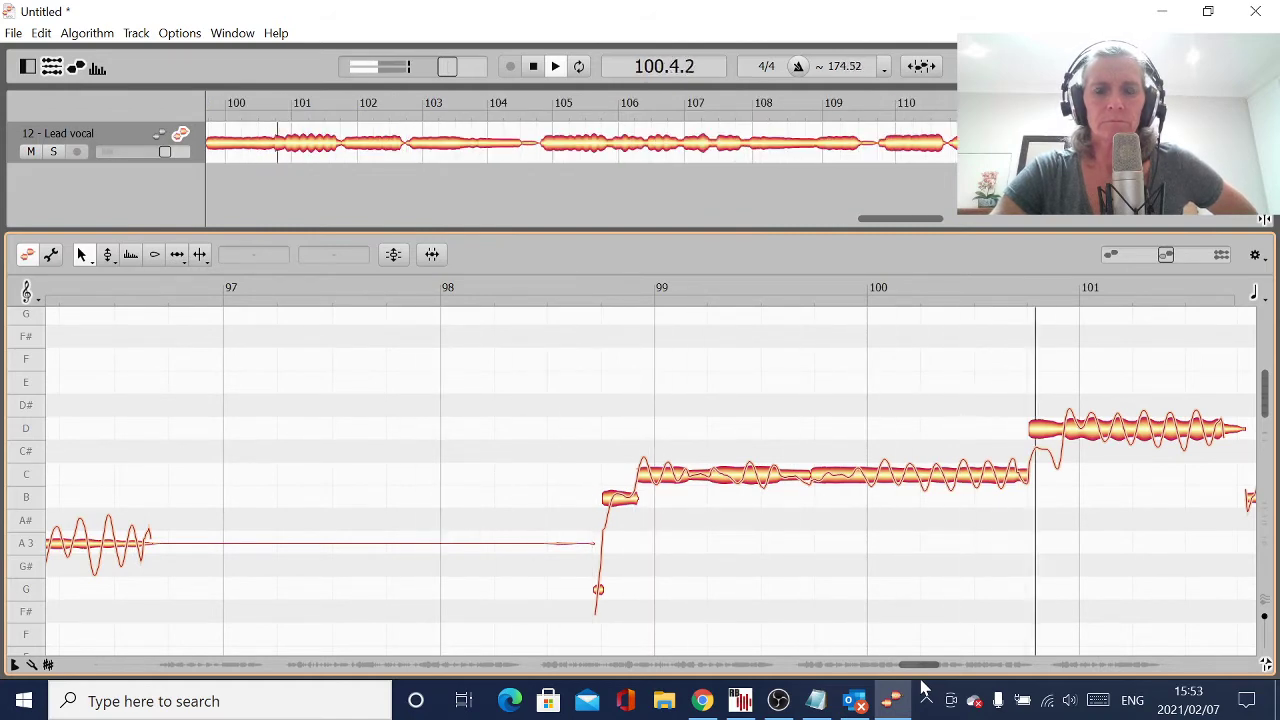
drag(922, 688, 1050, 682)
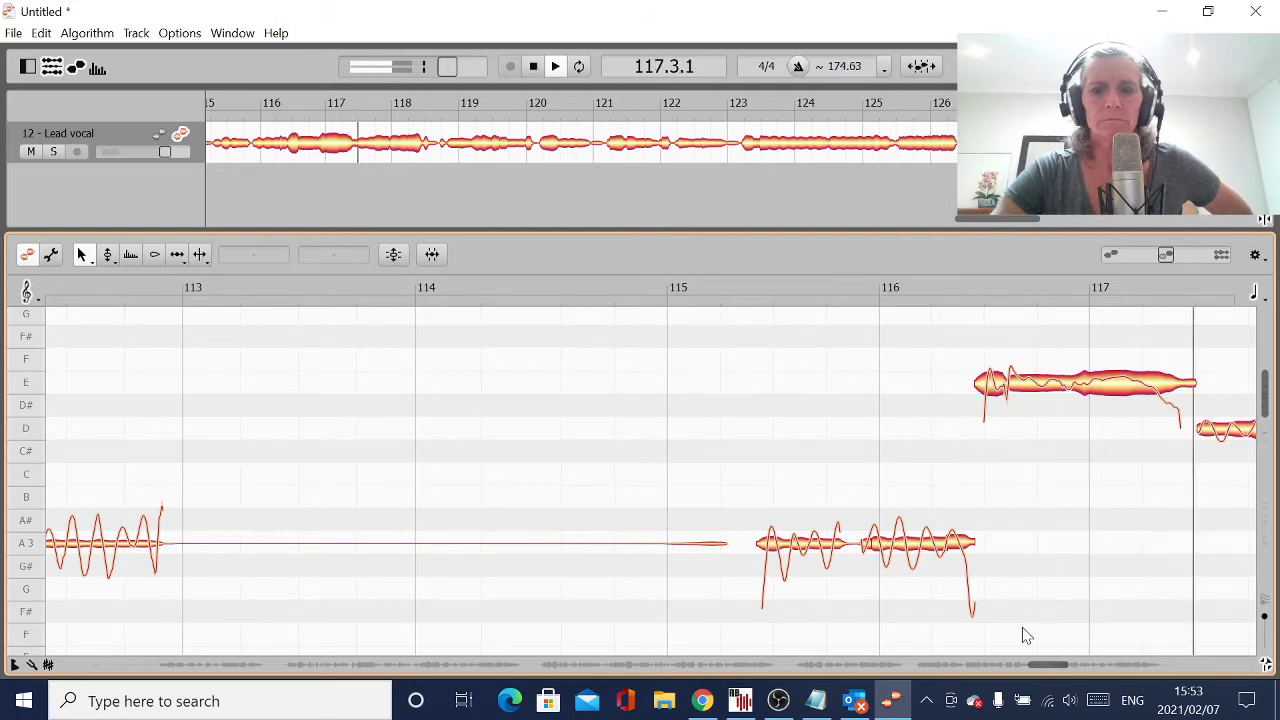
drag(1047, 666, 1145, 675)
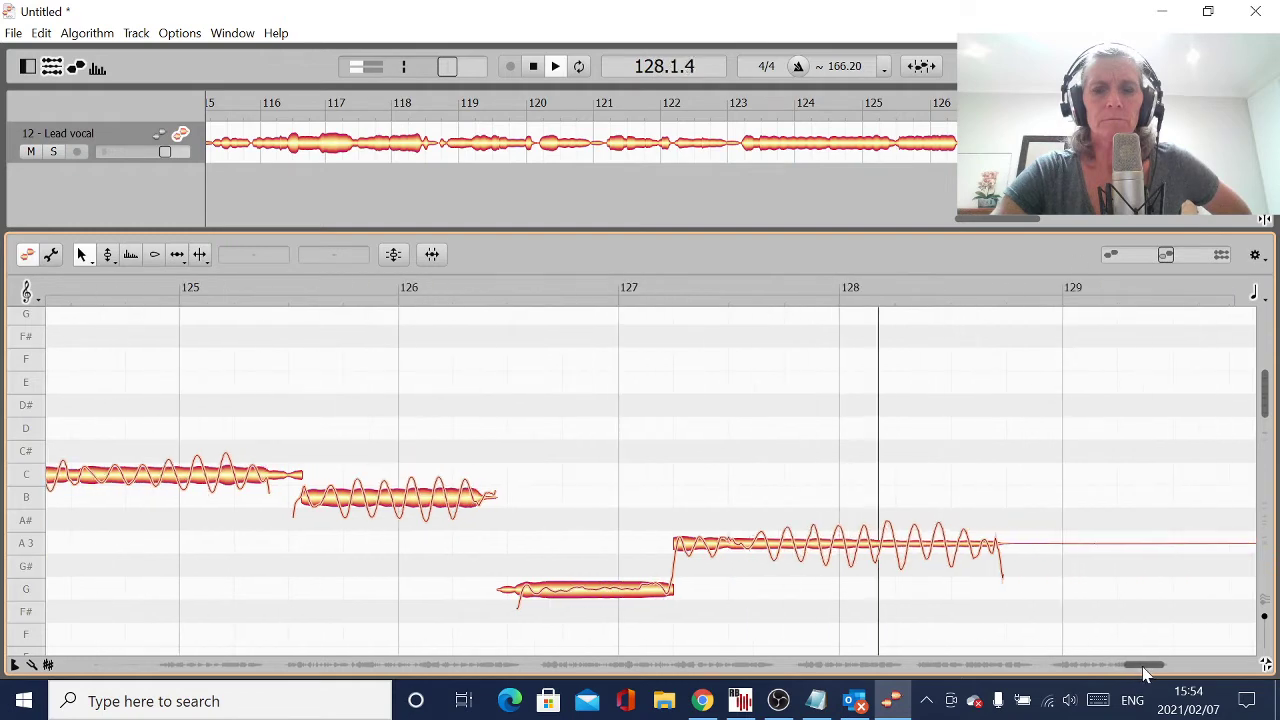
click(534, 67)
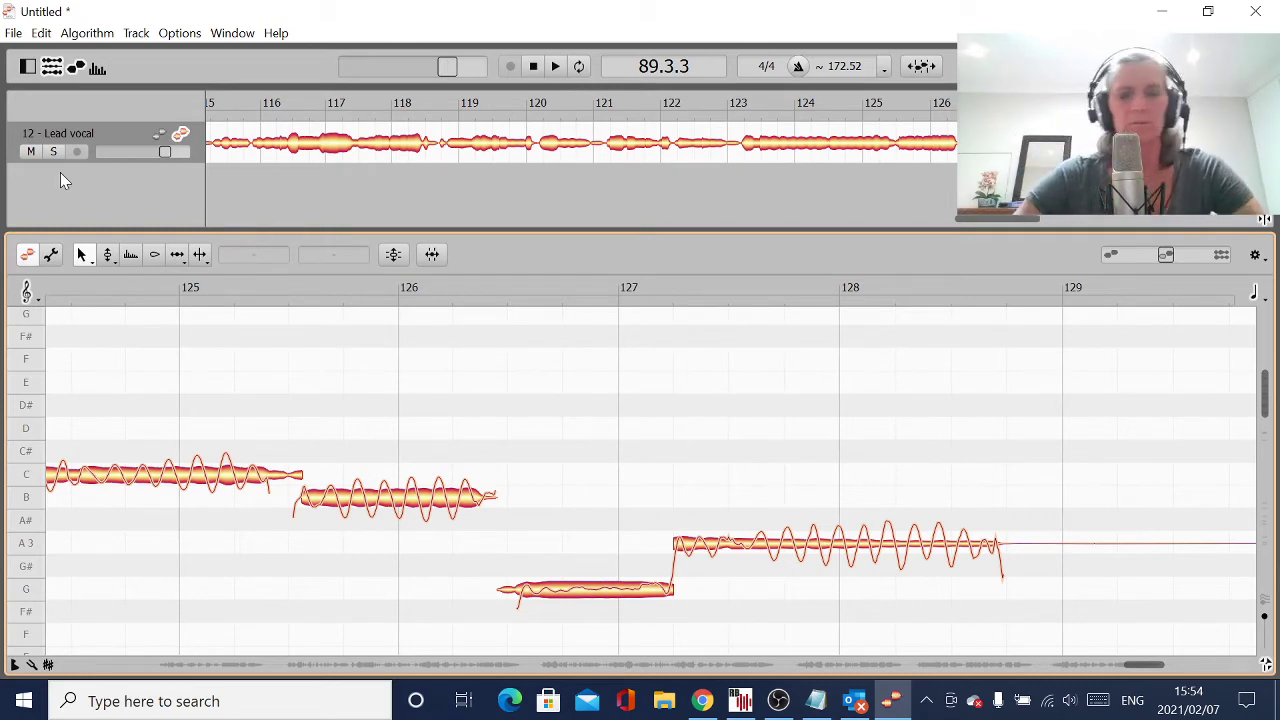
Start exporting the corrected lead vocal as a 44.1 kHz, 24-bit linear WAV using the individual range for each track.
click(41, 34)
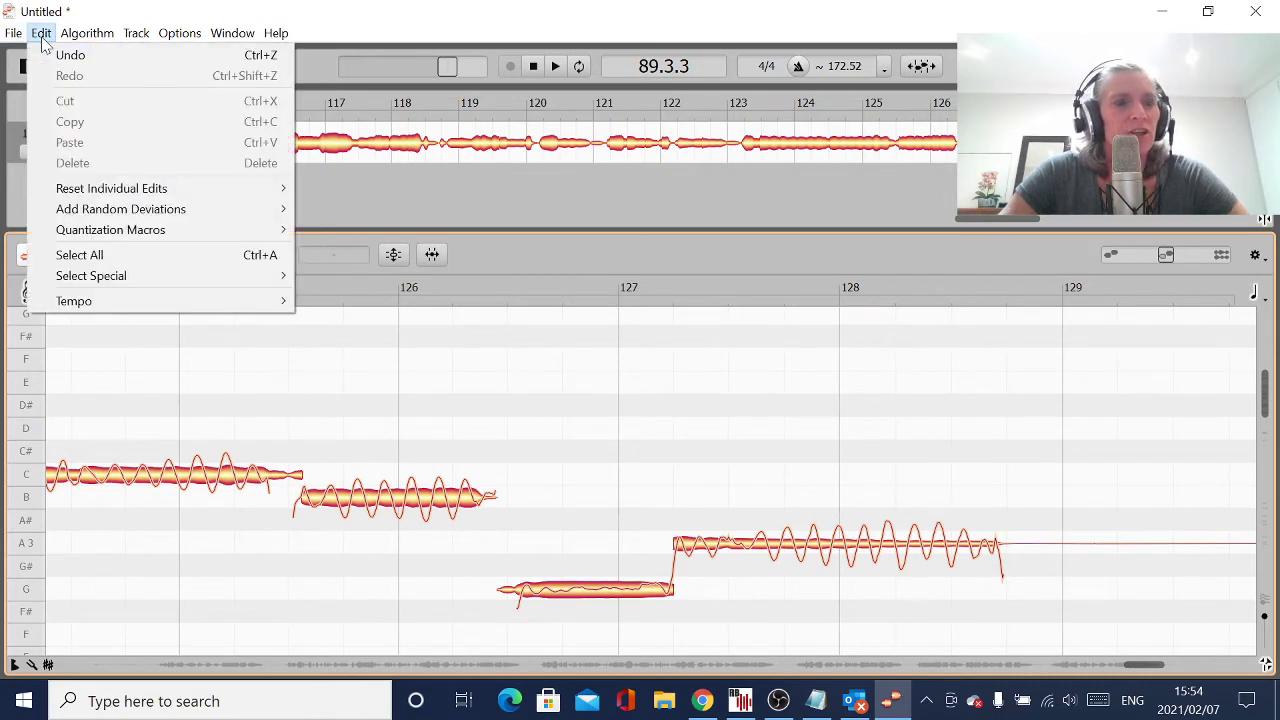
mouse_move(24, 40)
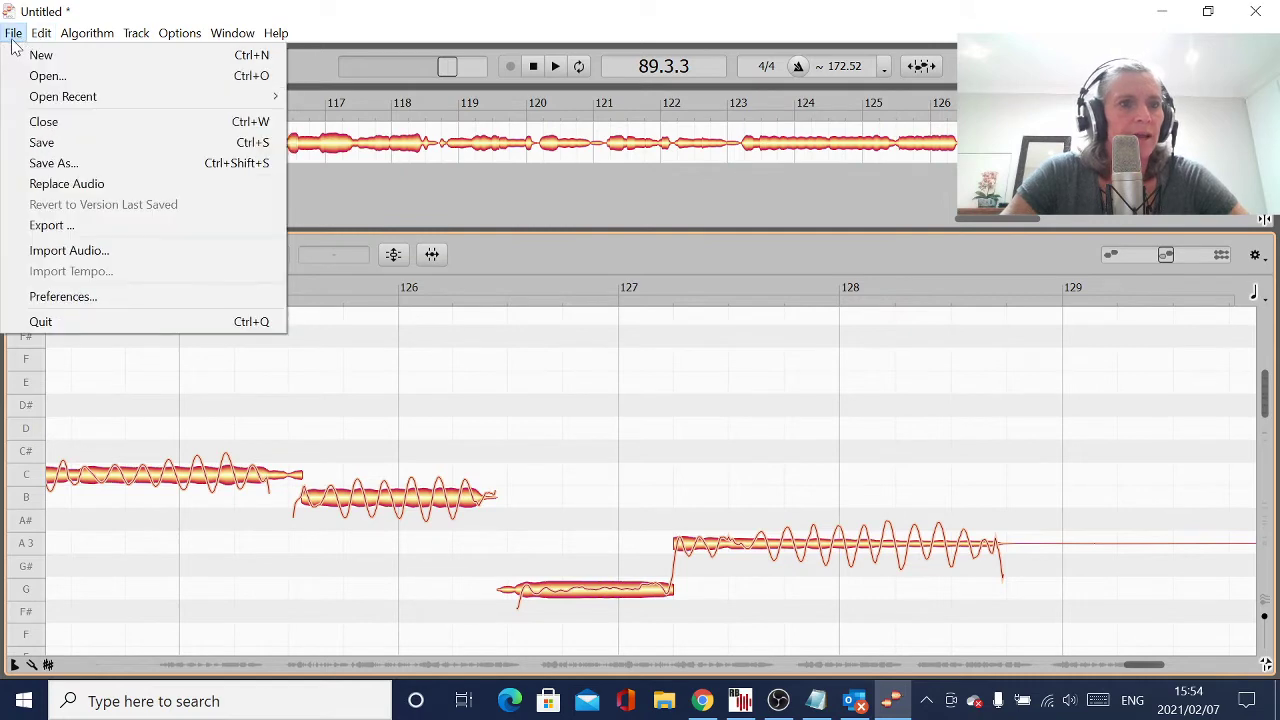
click(46, 225)
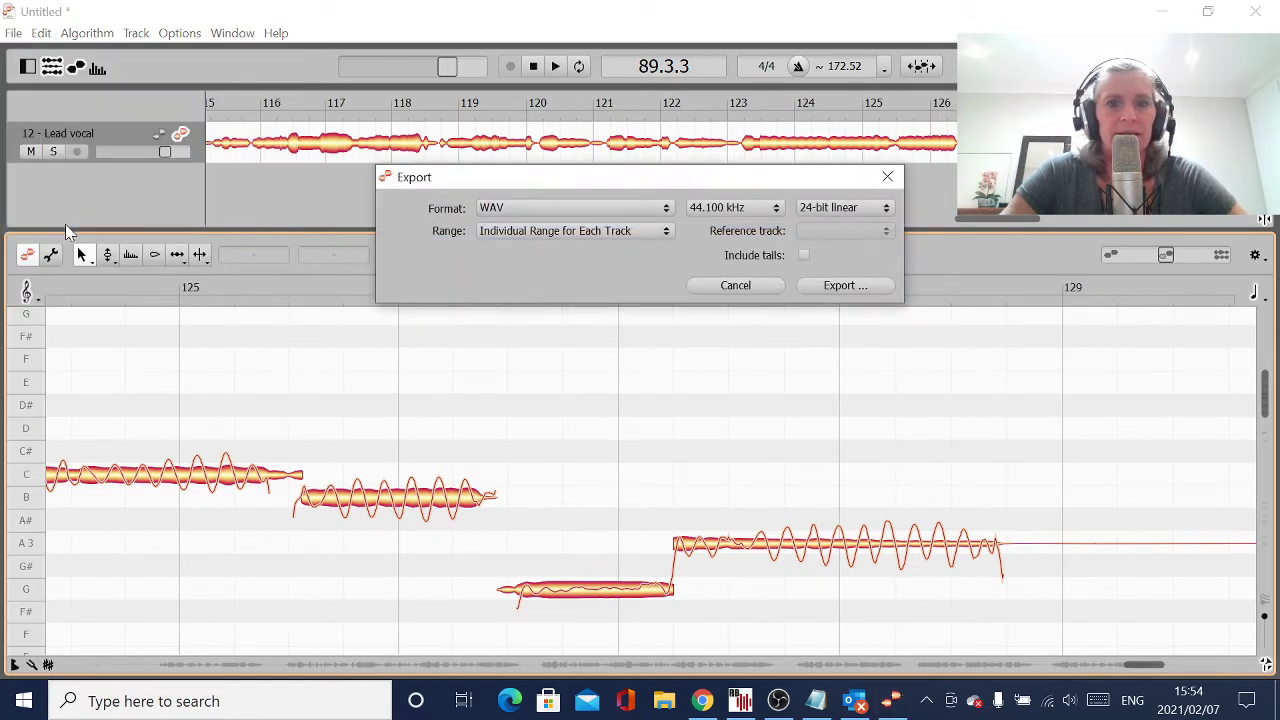
click(840, 287)
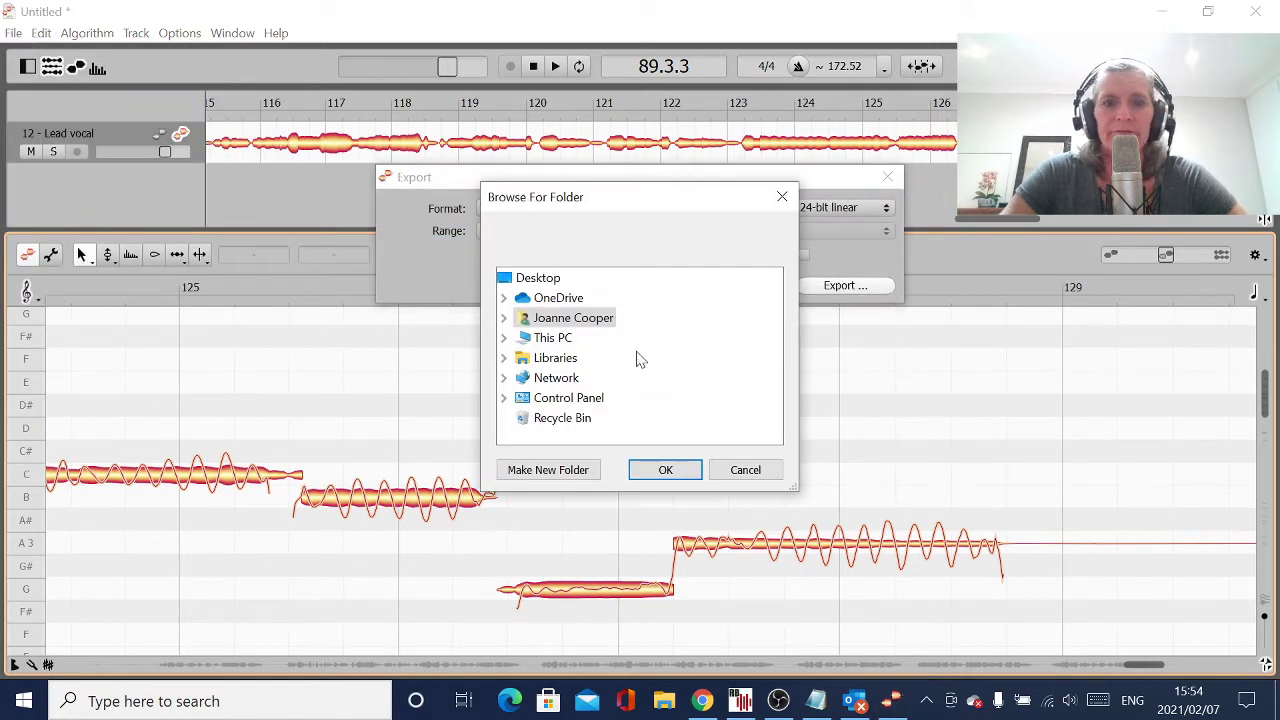
Choose the song's folder My Name is Not Jolene inside Documents, FAWM 2021, as the export location.
click(503, 319)
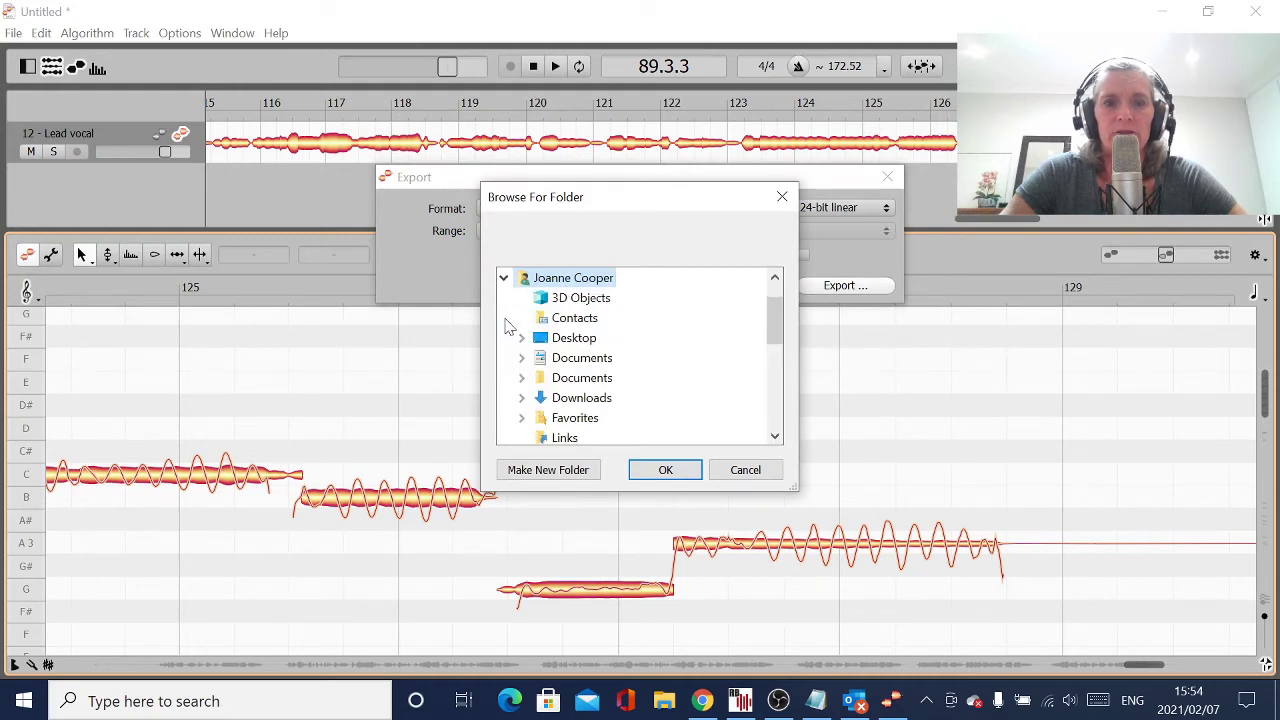
mouse_move(773, 326)
mouse_down()
mouse_move(776, 388)
mouse_move(771, 336)
mouse_up()
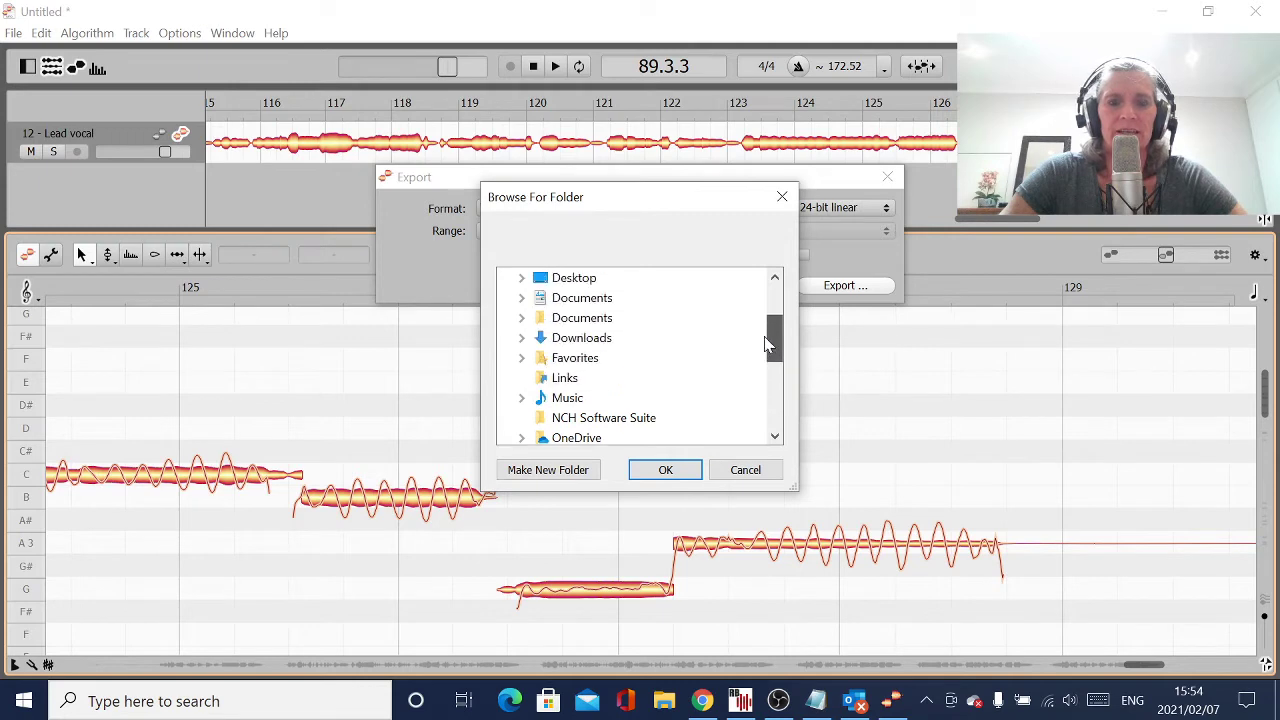
click(573, 320)
drag(774, 318, 775, 345)
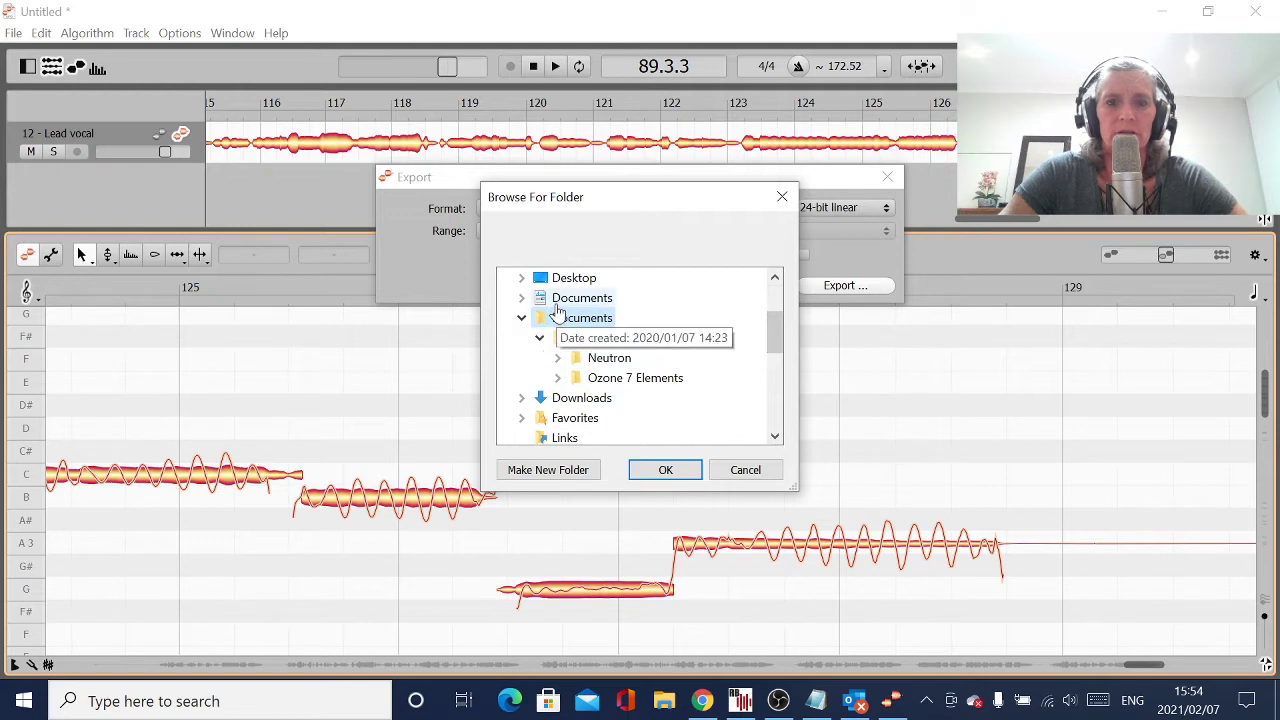
click(552, 301)
drag(776, 320, 777, 338)
click(605, 358)
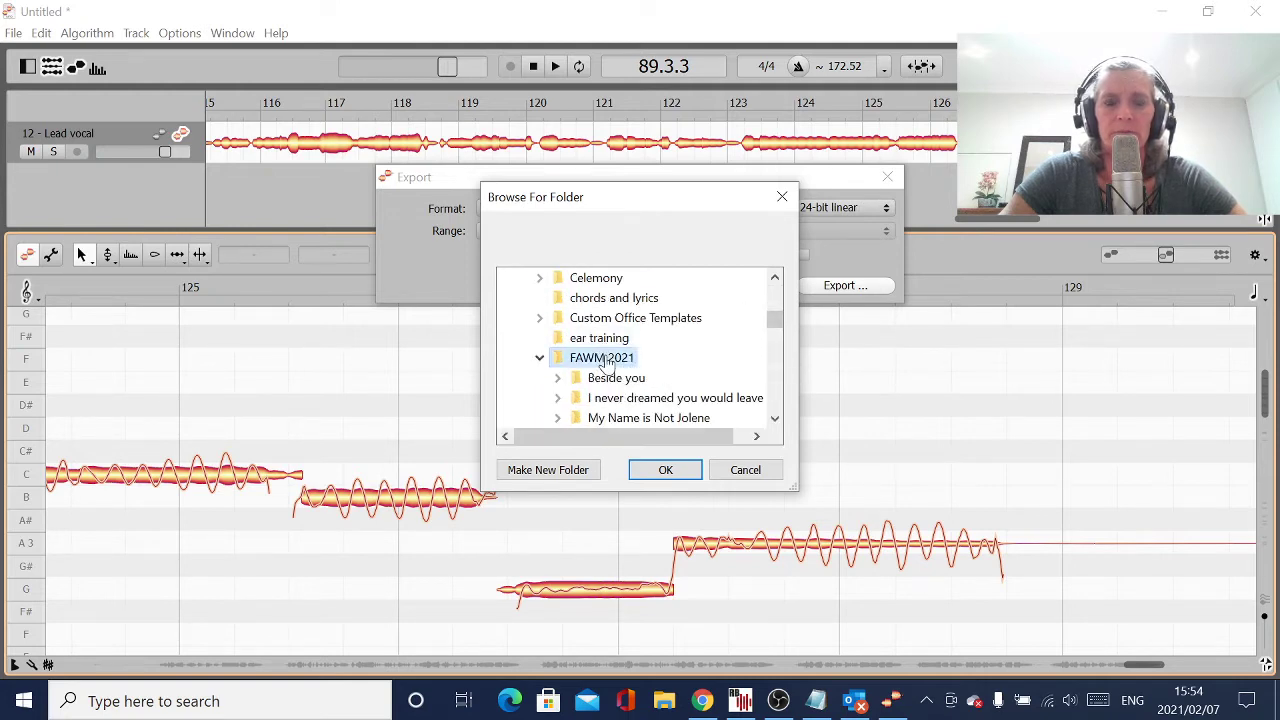
click(698, 418)
double_click(775, 420)
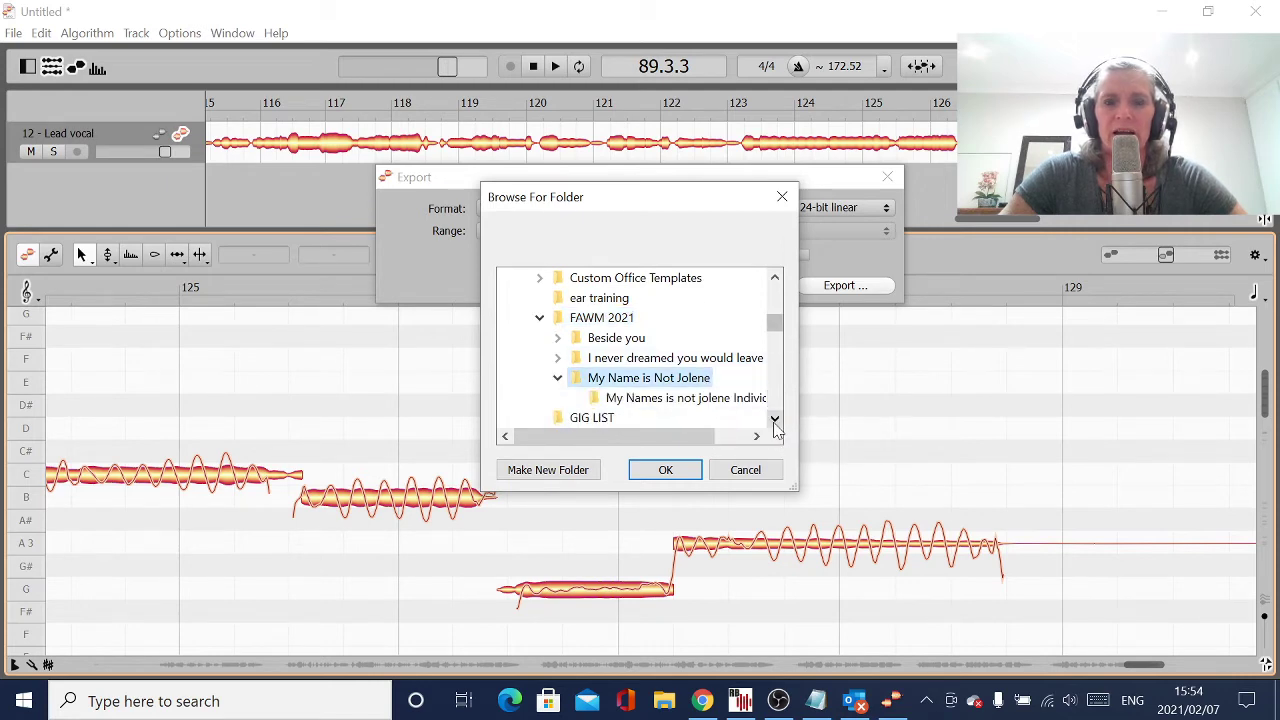
click(775, 420)
Create a subfolder named Melodyne in the song's folder and export the lead vocal into it.
click(546, 470)
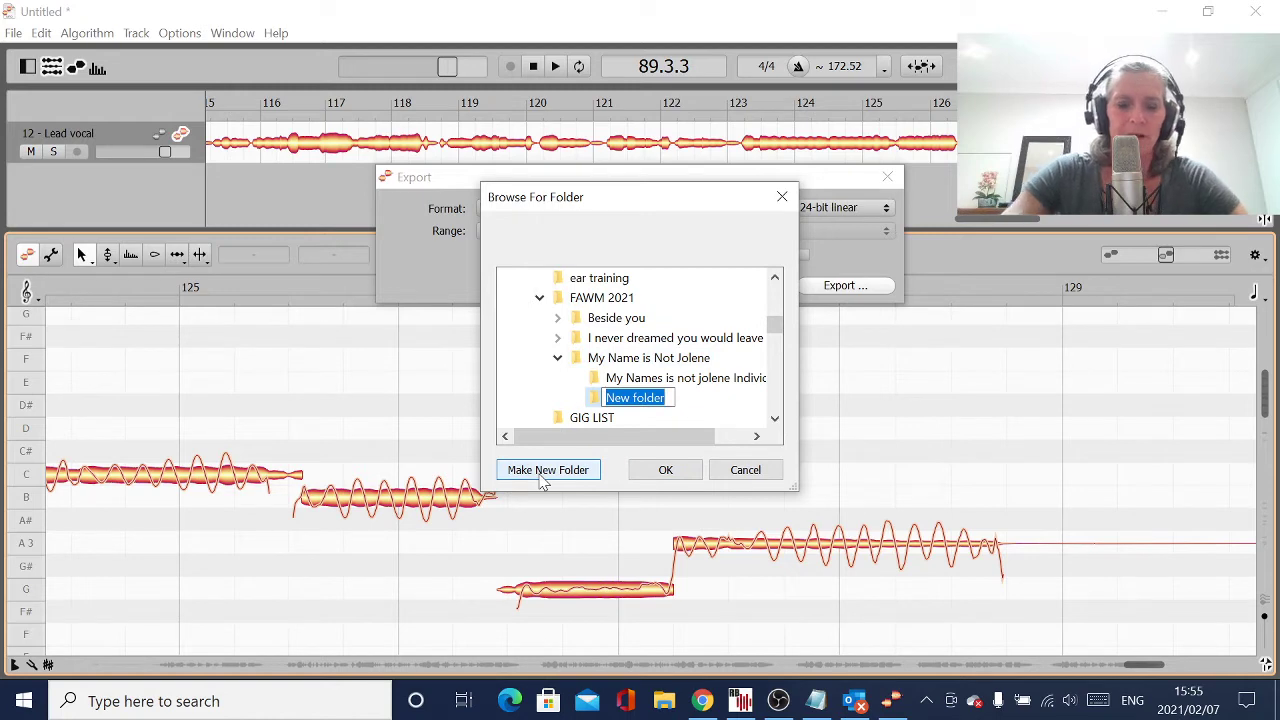
text(Melodyne)
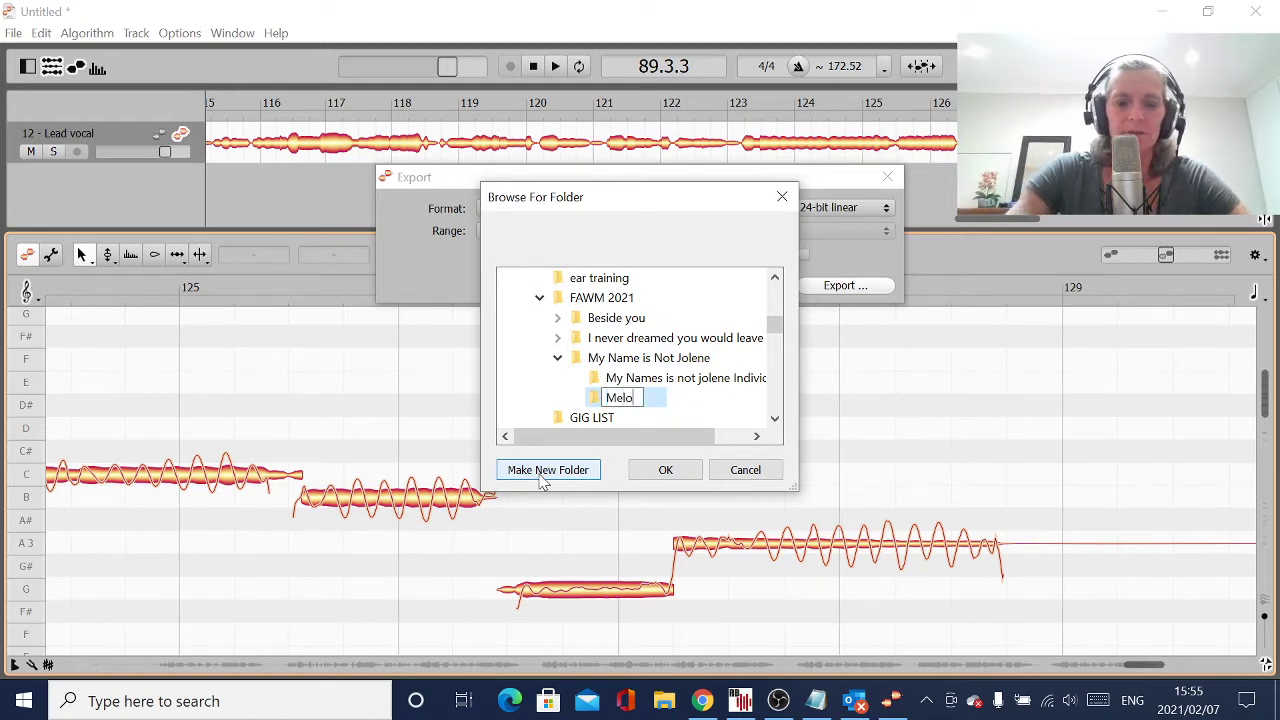
click(662, 472)
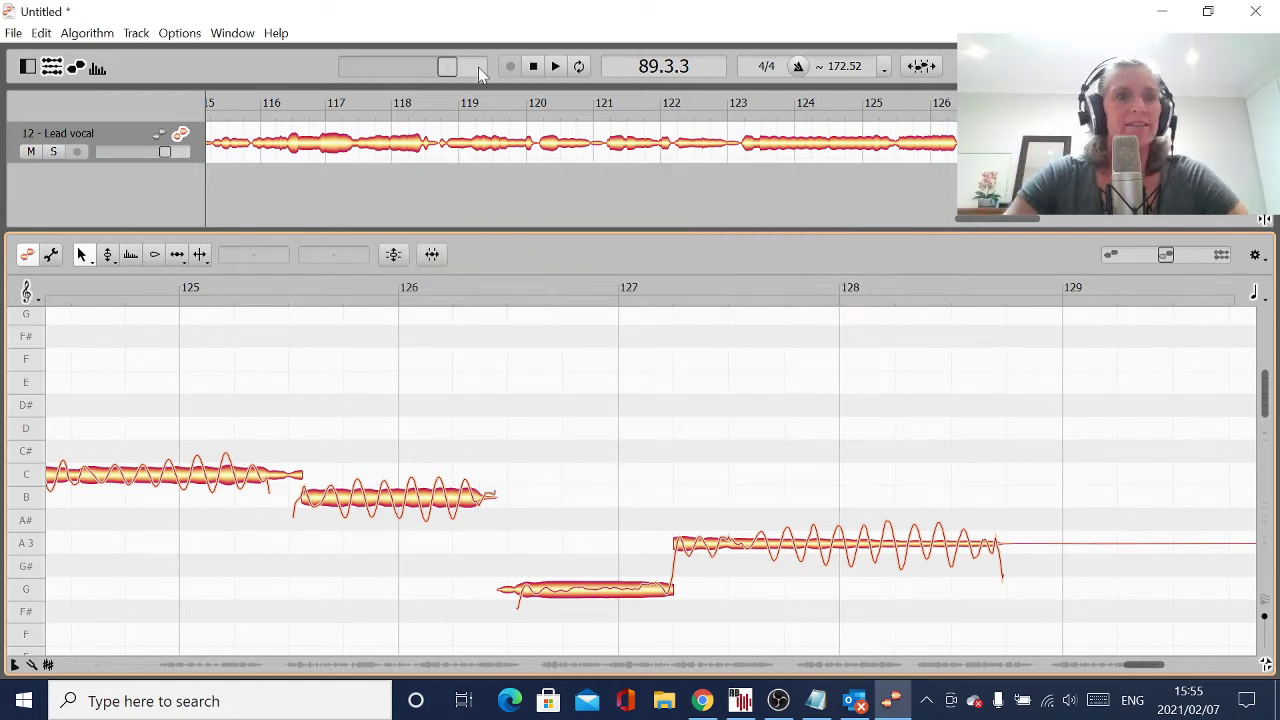
Create a new project and import the audio files 13 - Harmony # 01 and 15 - Sung harmony down together.
click(20, 34)
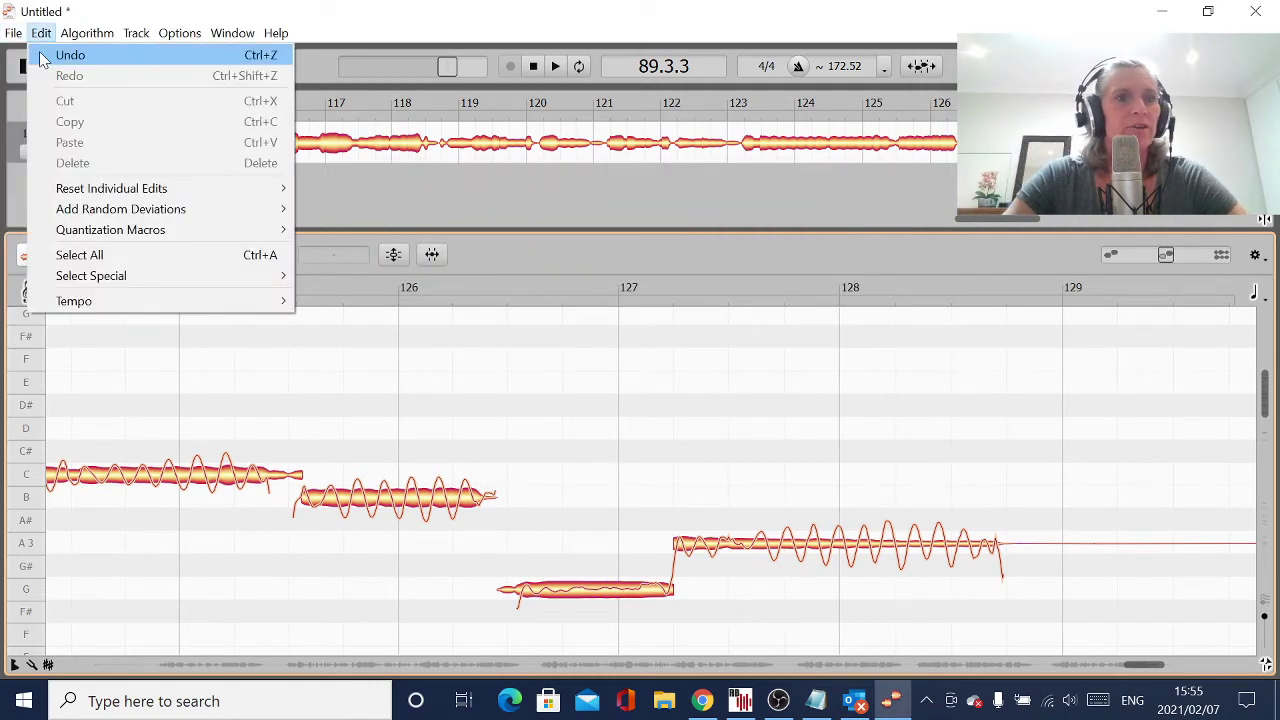
click(38, 56)
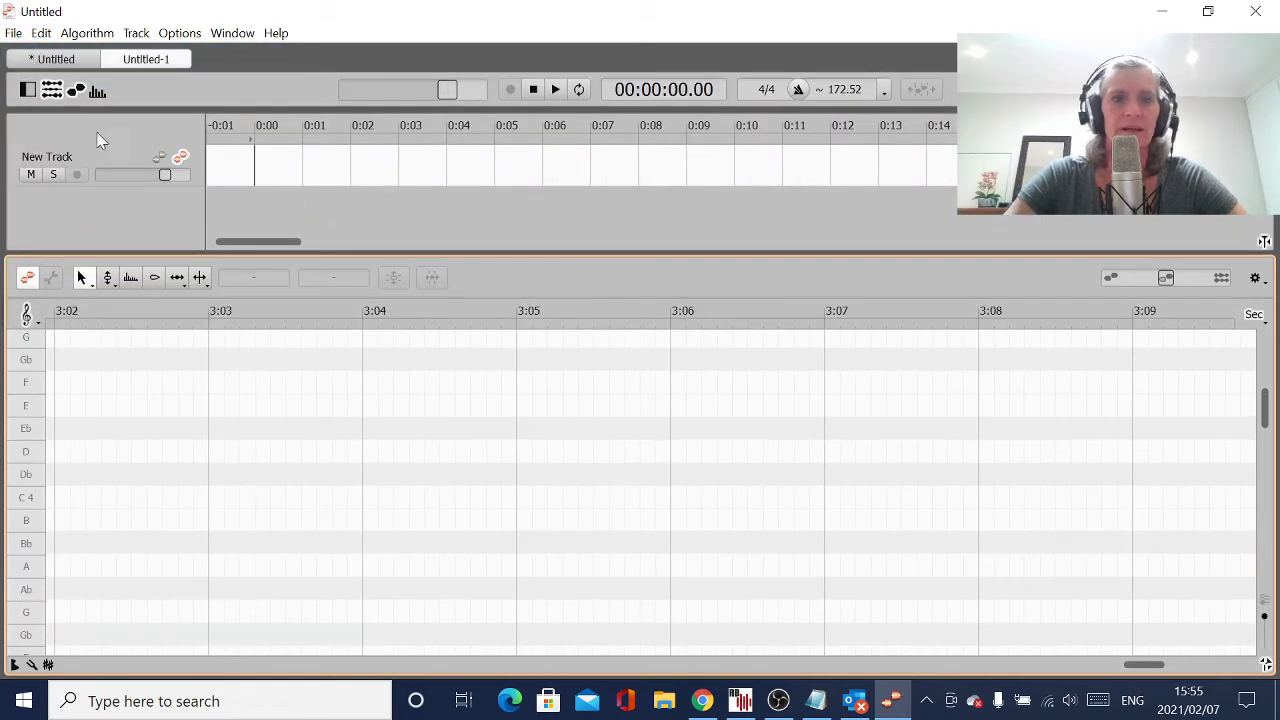
click(13, 34)
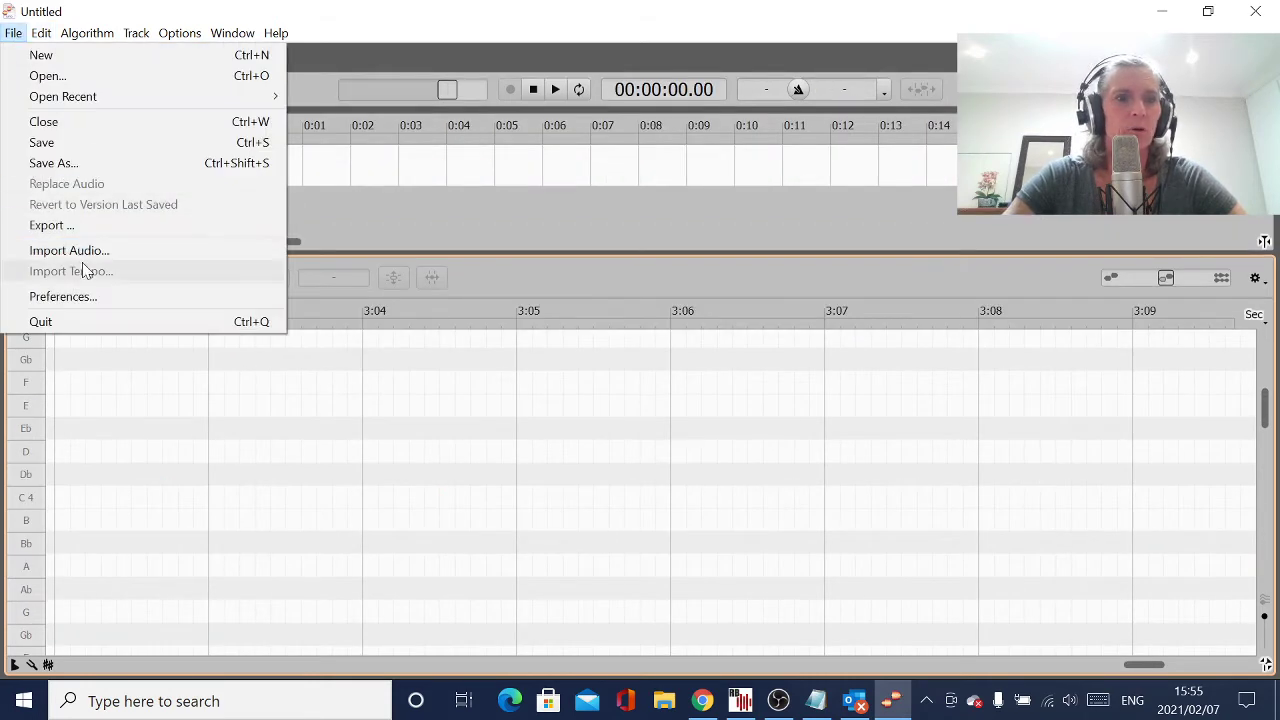
click(82, 258)
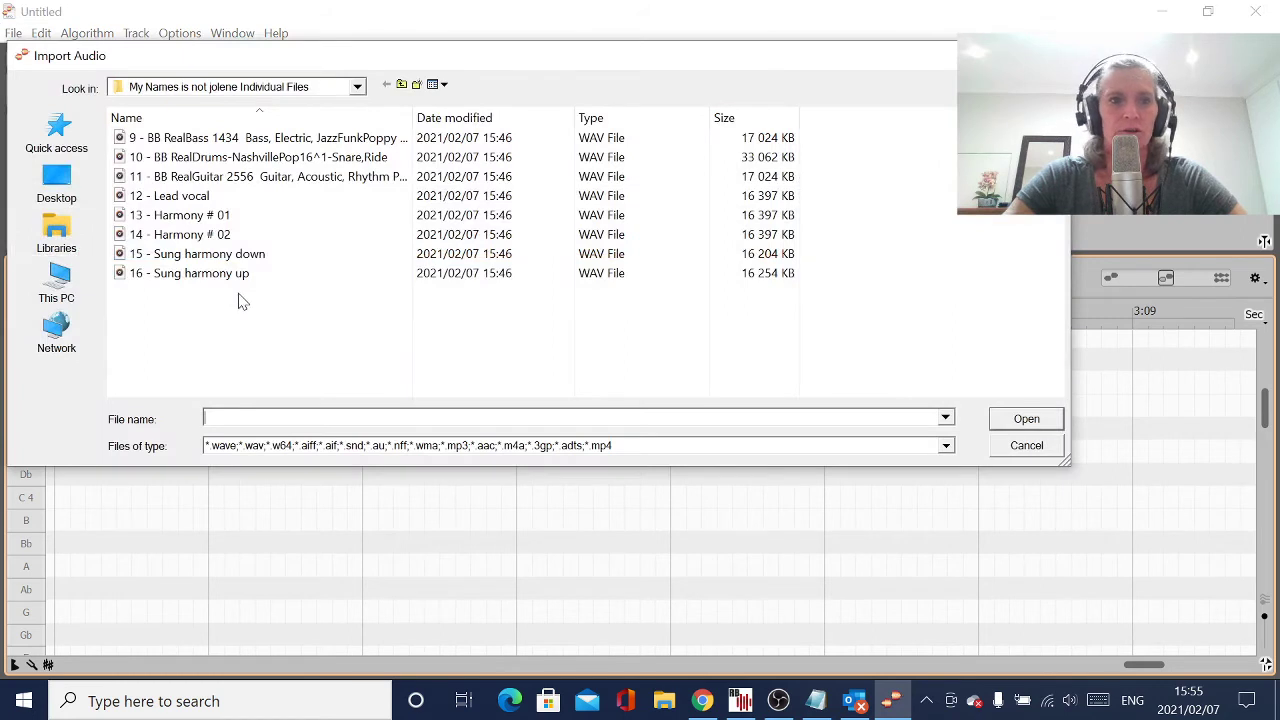
click(196, 215)
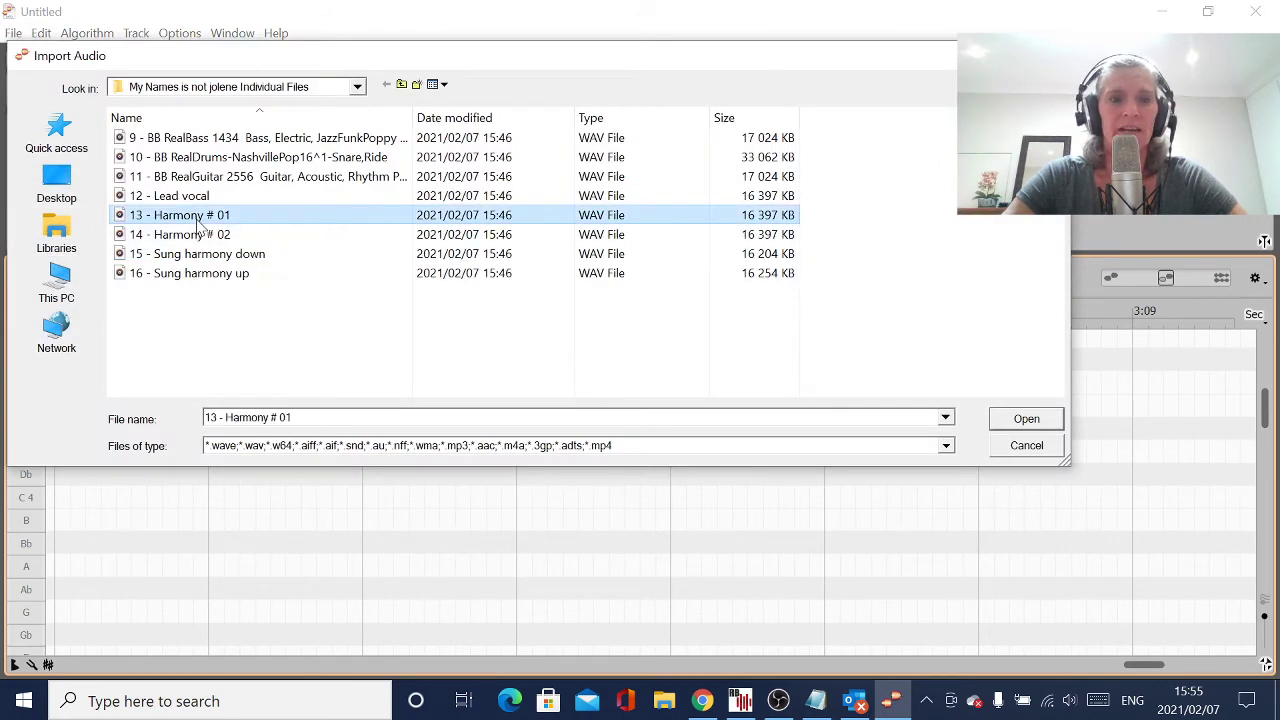
shift+click(236, 256)
click(214, 215)
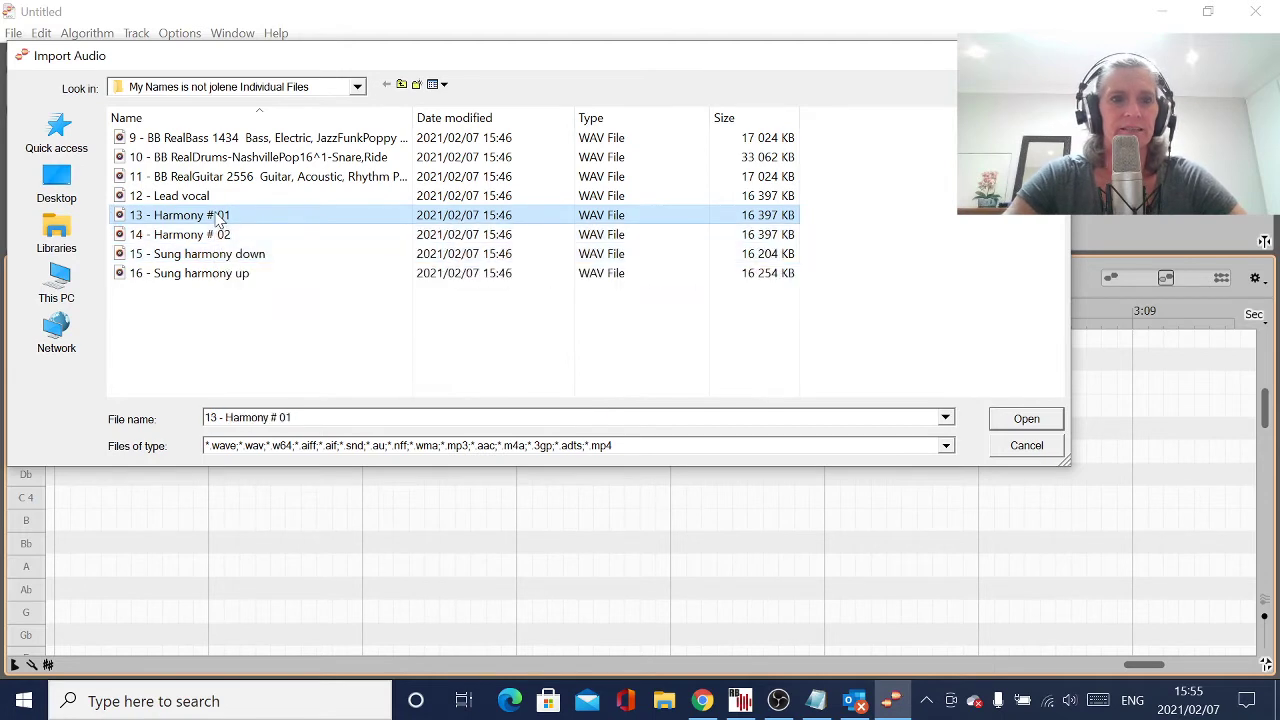
ctrl+click(222, 256)
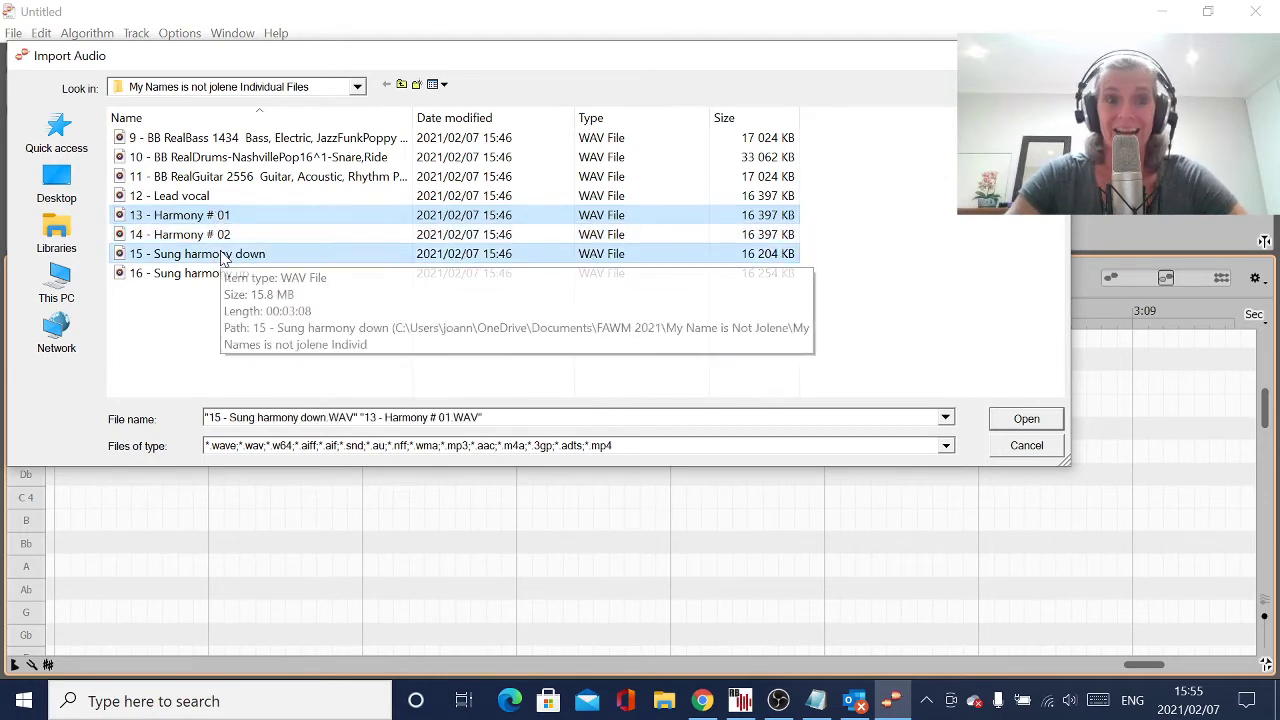
key(Return)
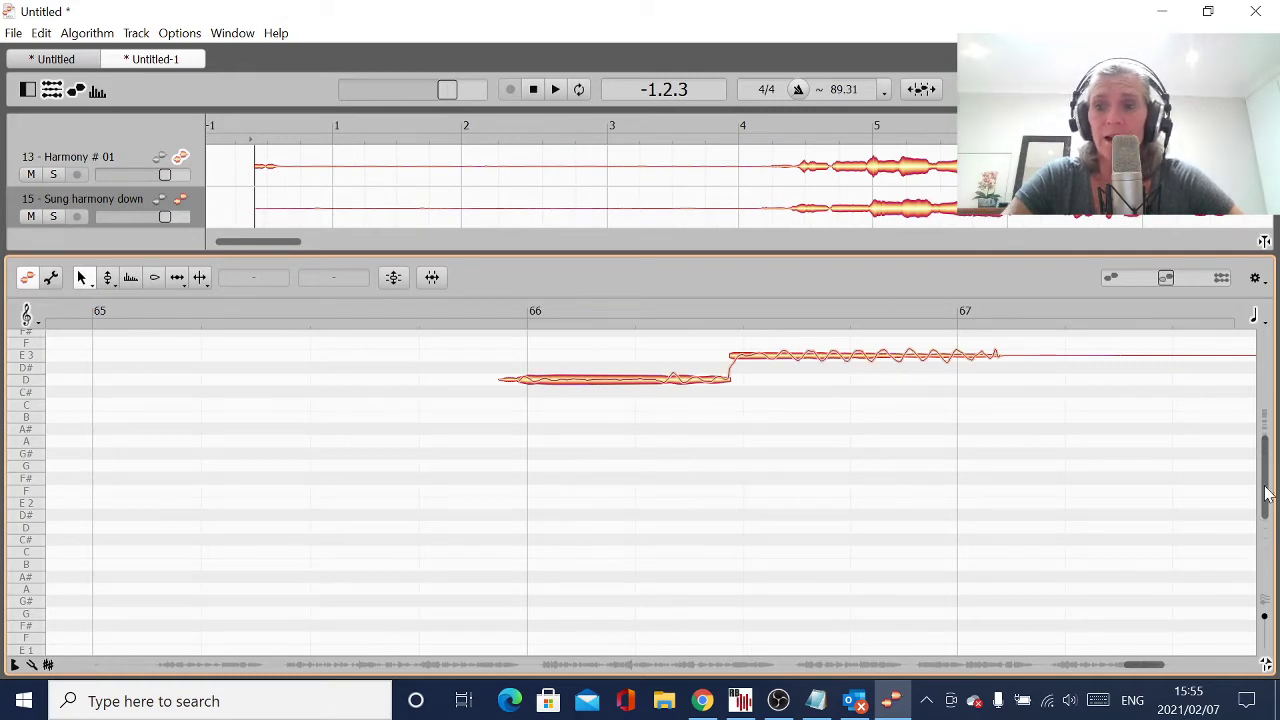
View the imported harmony notes and compare the lead vocal project with the new harmony project.
drag(1266, 493, 1266, 448)
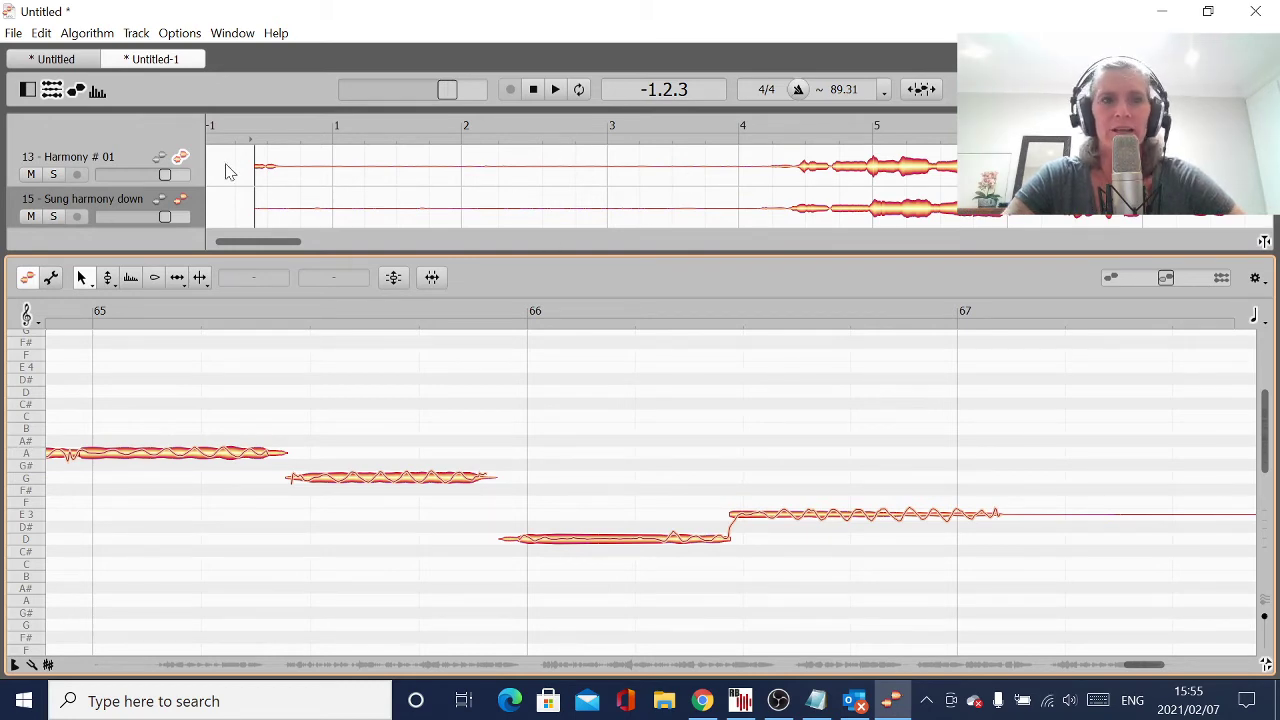
click(66, 66)
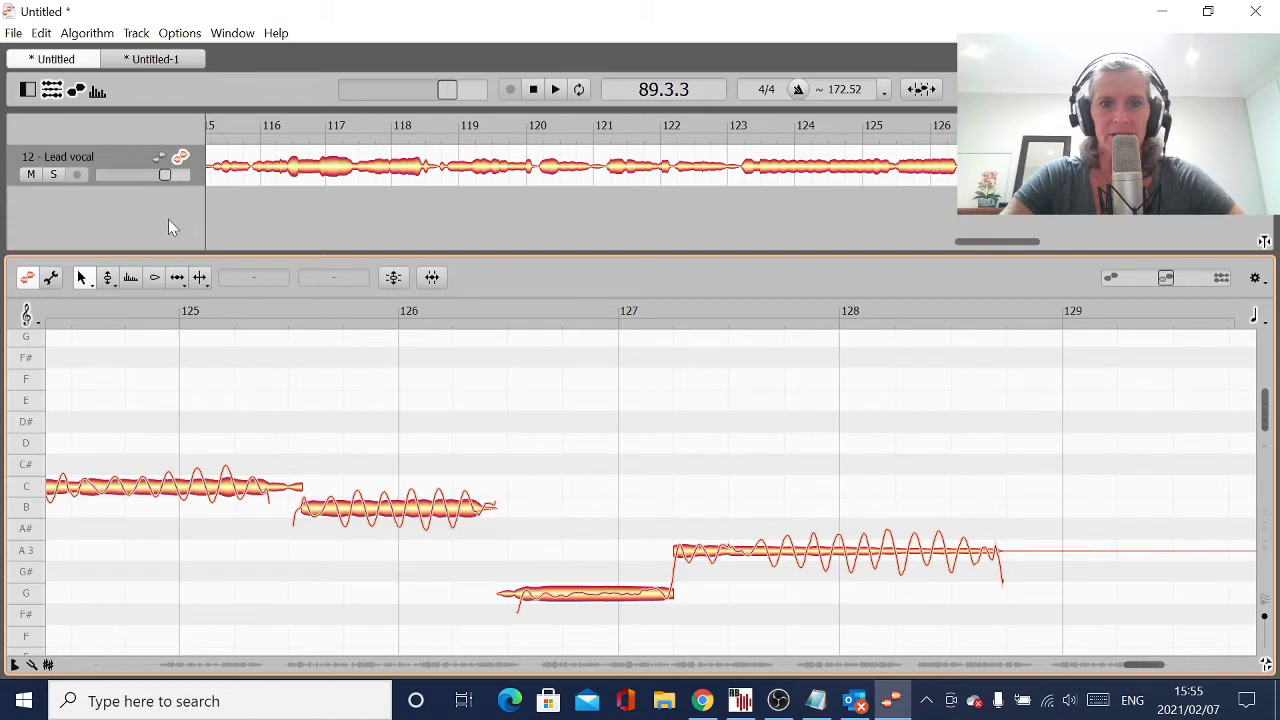
click(173, 58)
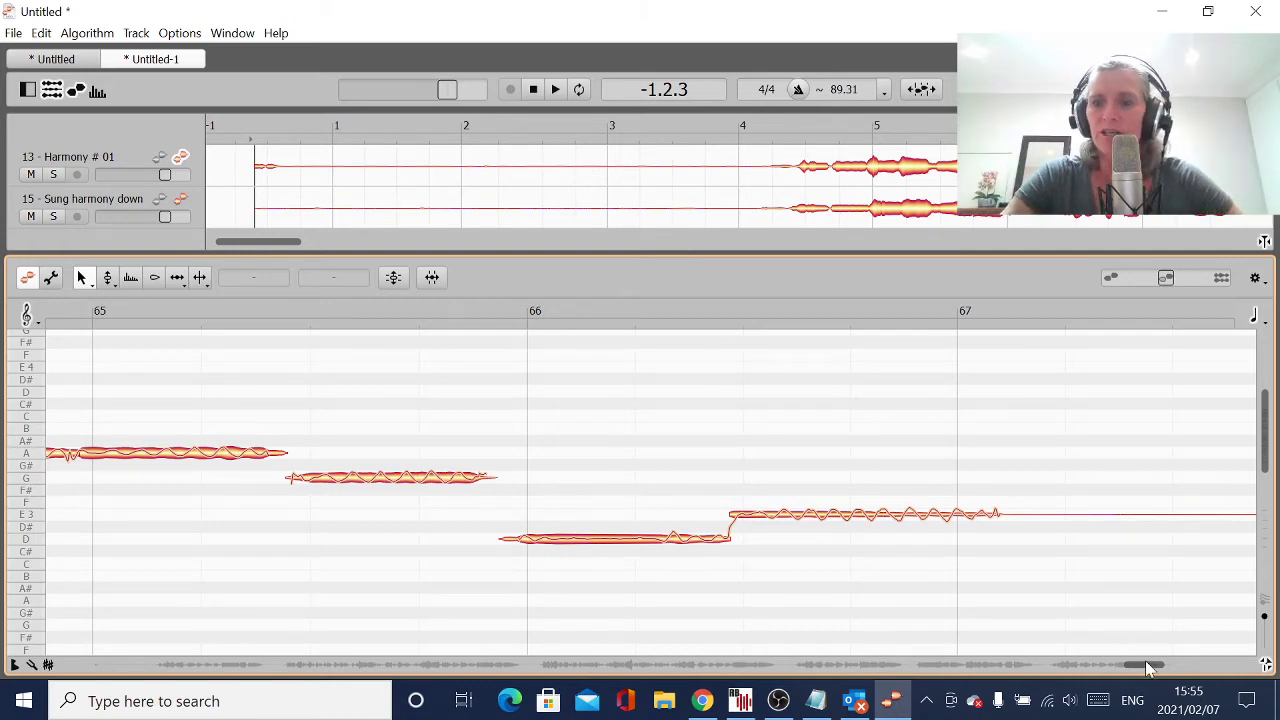
Show Harmony # 01 as the reference track and open Sung harmony down for editing over it.
drag(1133, 664, 126, 651)
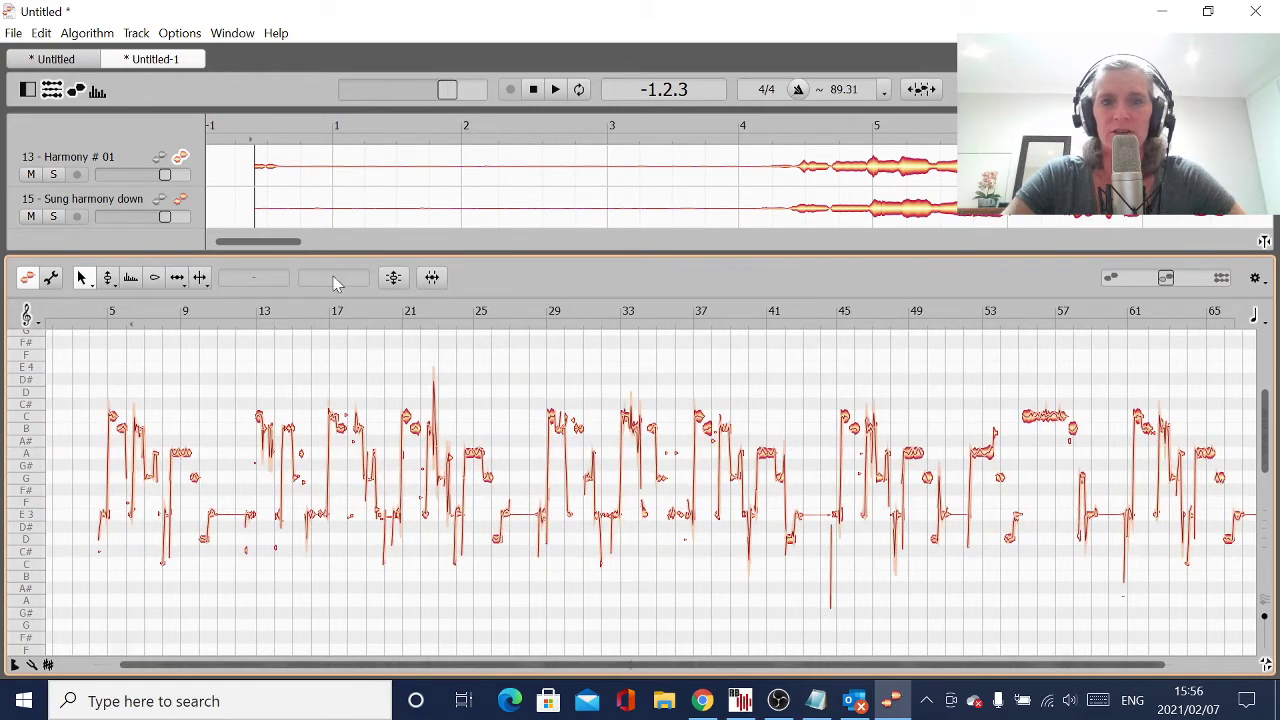
click(155, 159)
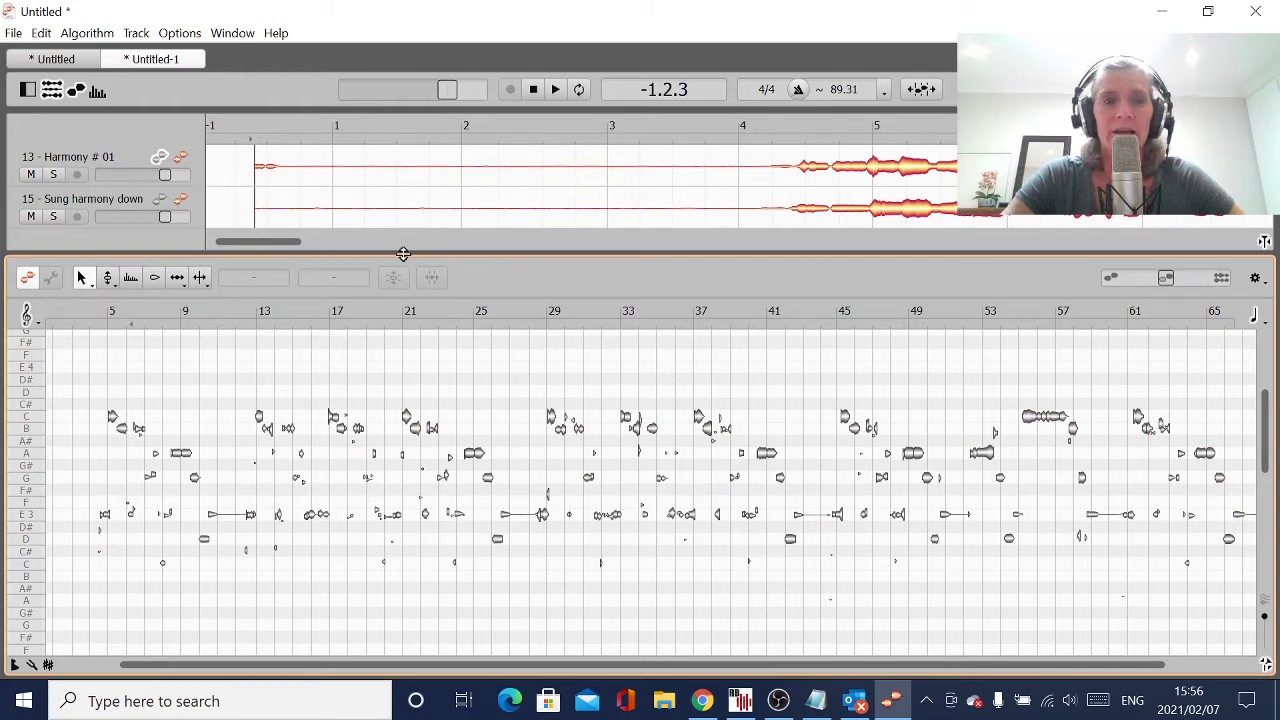
click(181, 203)
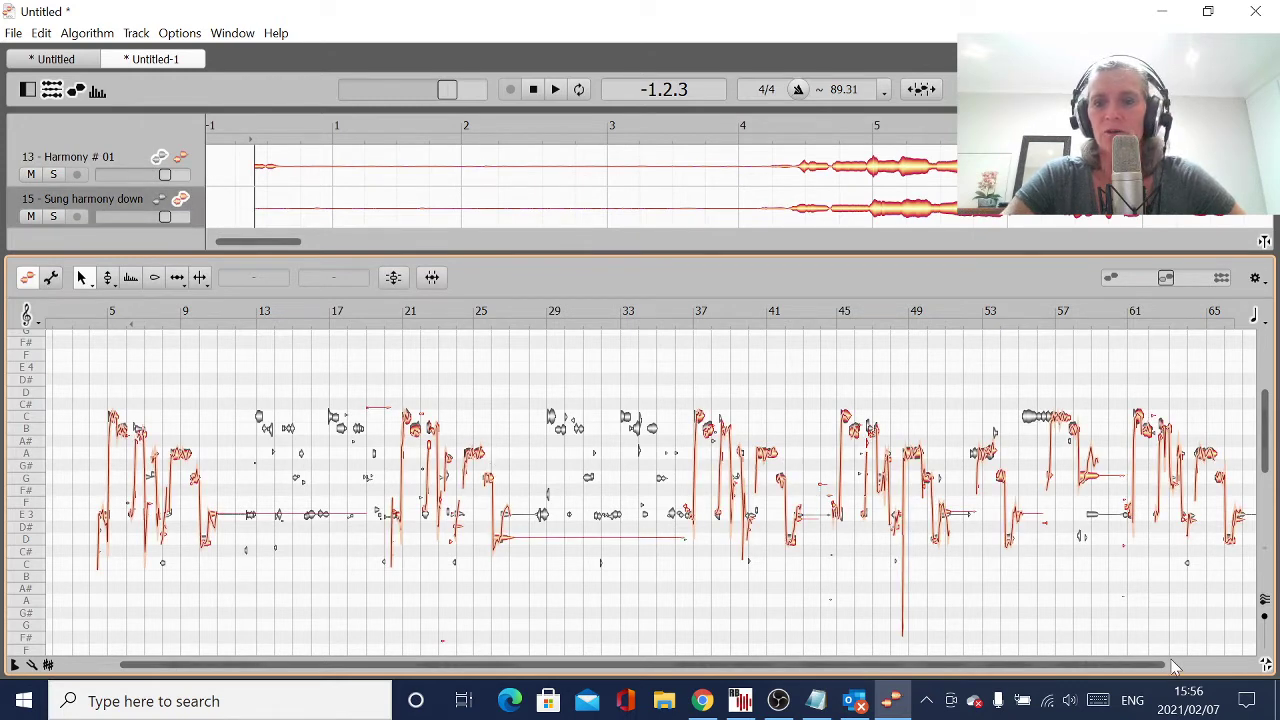
In Sung harmony down, raise the A#3 note at bar 5 to C4 and pull the following B3 note's start earlier to match the reference.
drag(1158, 663, 186, 674)
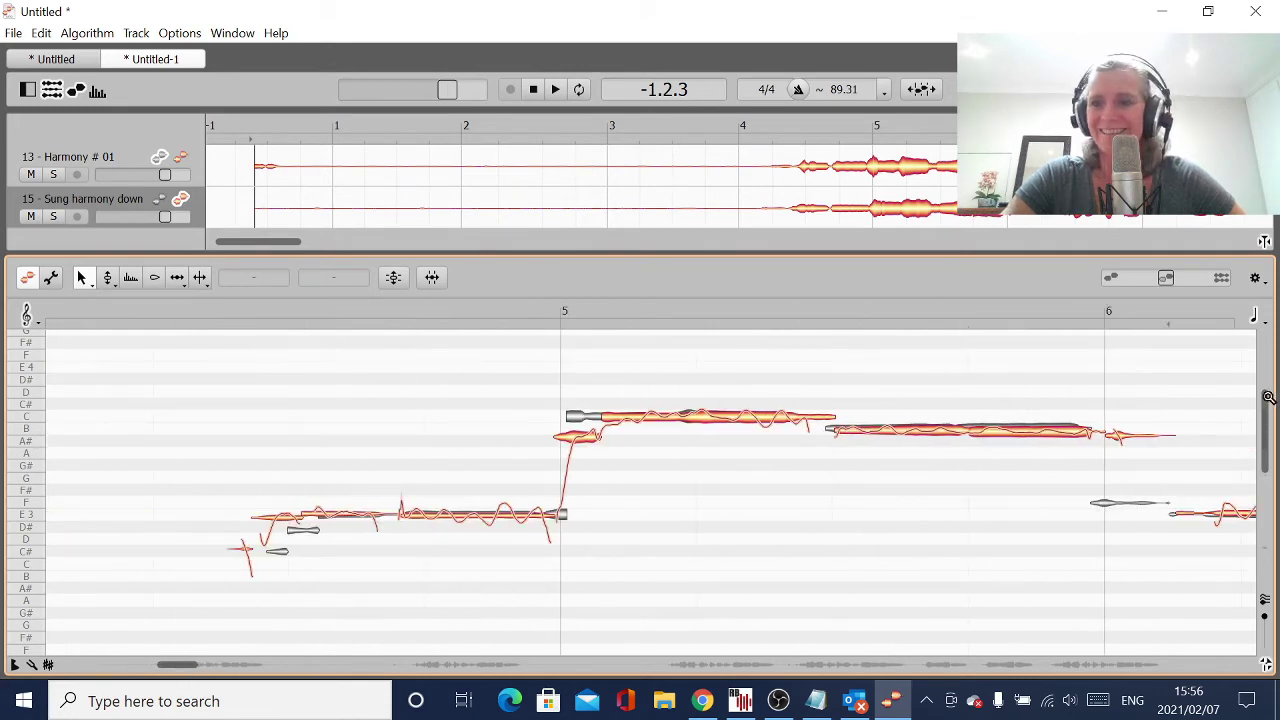
drag(1265, 393, 1268, 425)
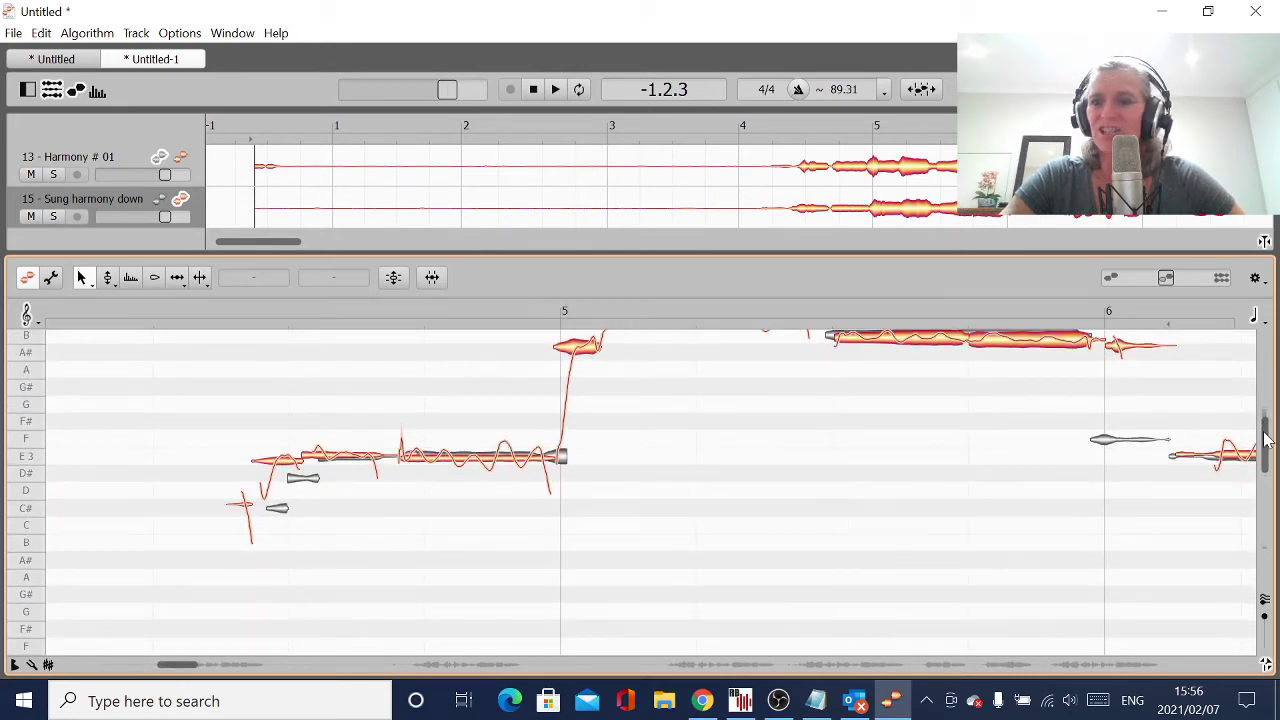
scroll(1265, 428, up, 2)
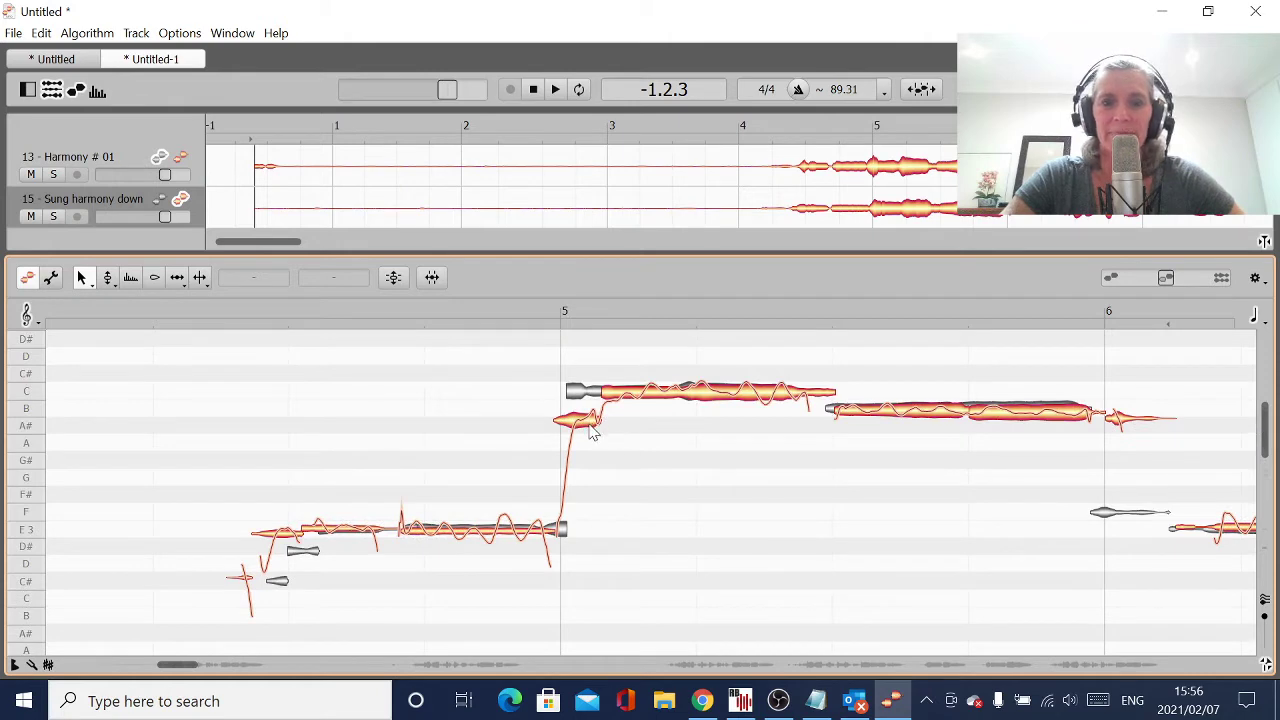
drag(592, 430, 592, 398)
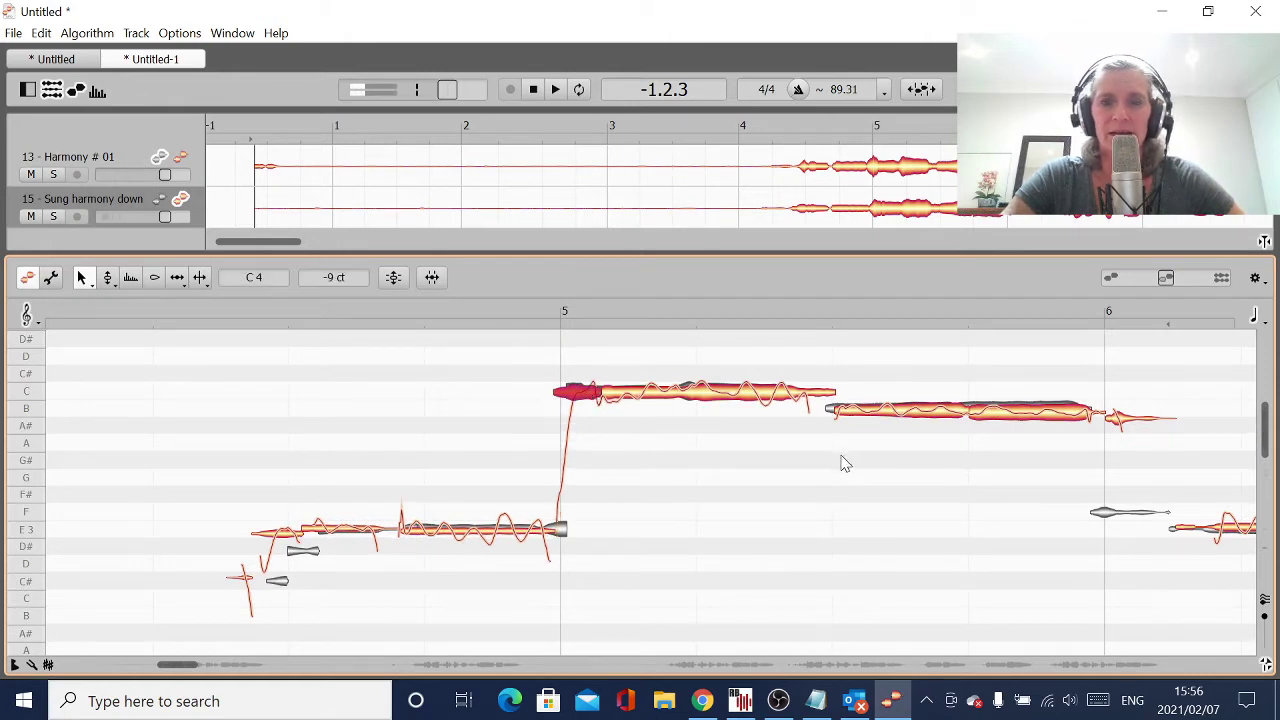
click(828, 412)
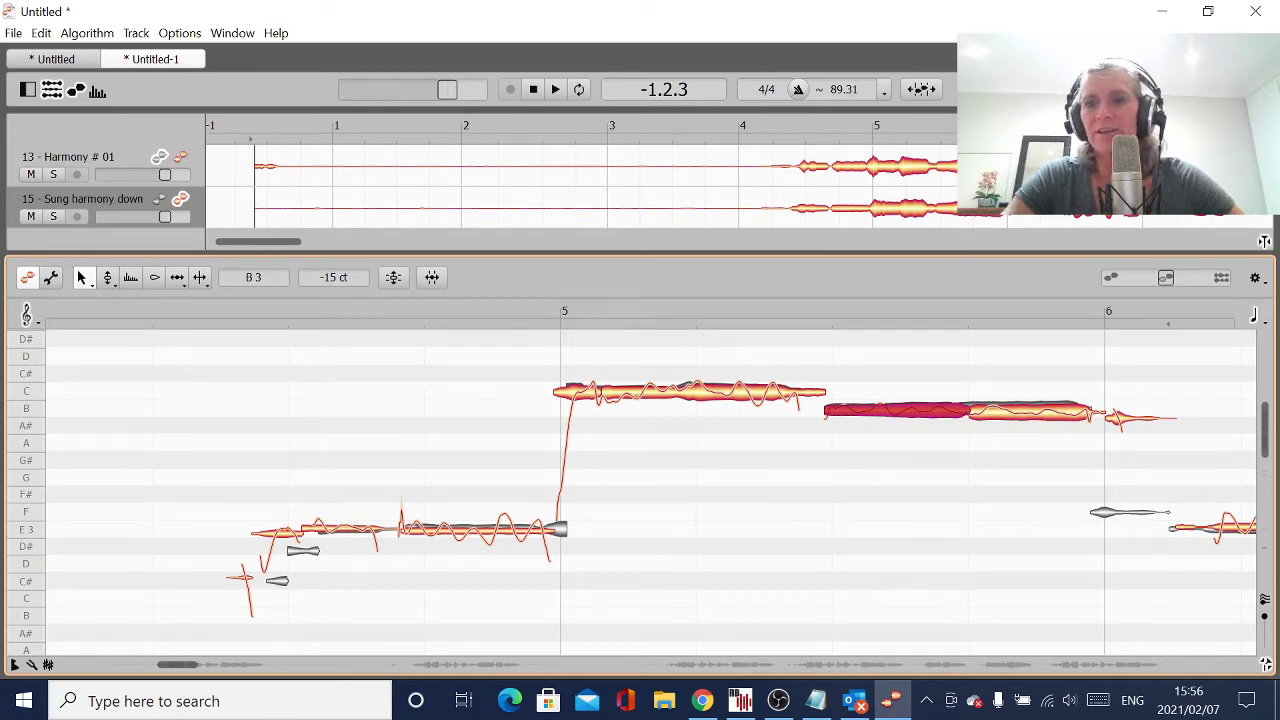
Around bars 5 and 6, raise the second B3 note slightly, lower the short A#3 note to F3, and start the adjoining notes earlier to match the reference.
click(1010, 412)
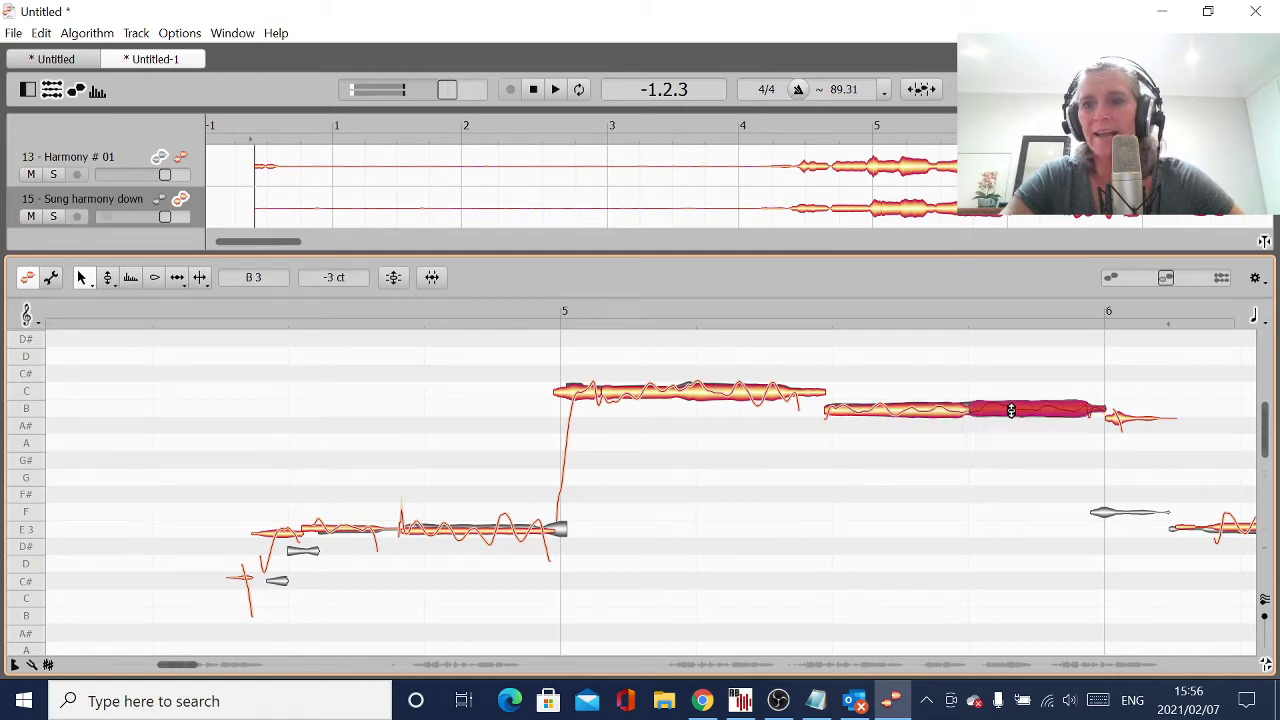
drag(1010, 410, 1010, 406)
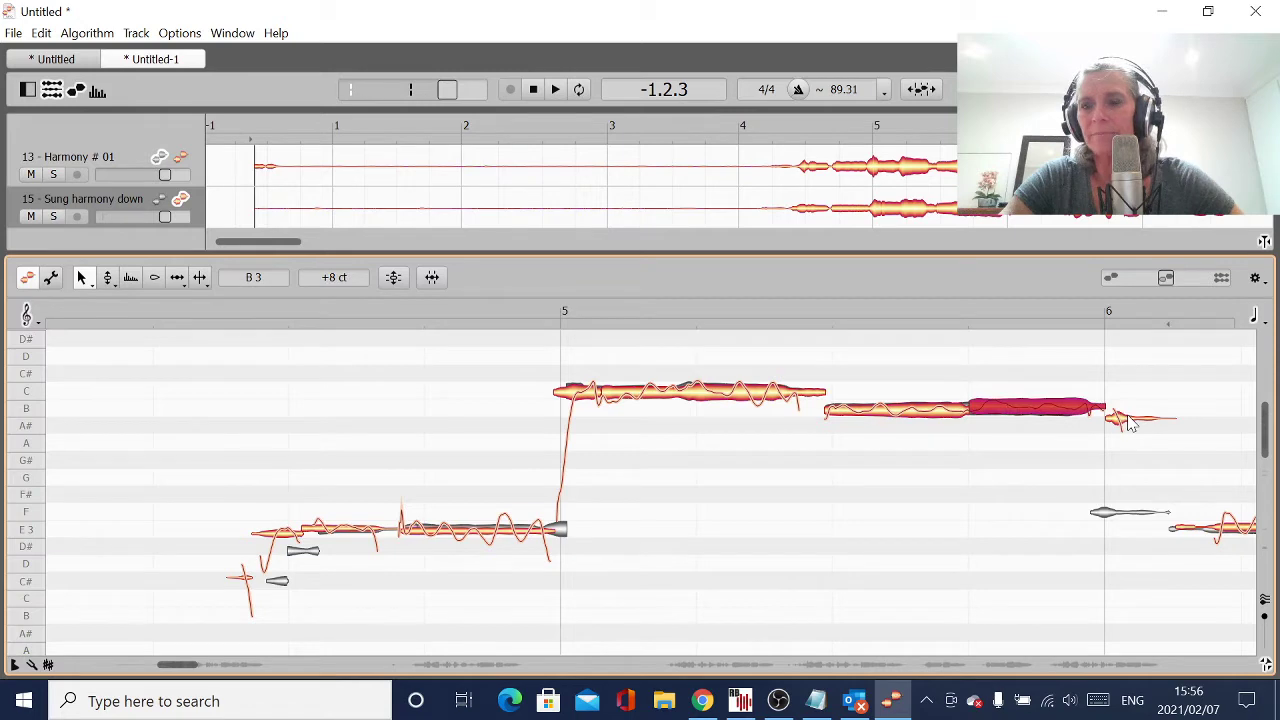
drag(1124, 418, 1094, 514)
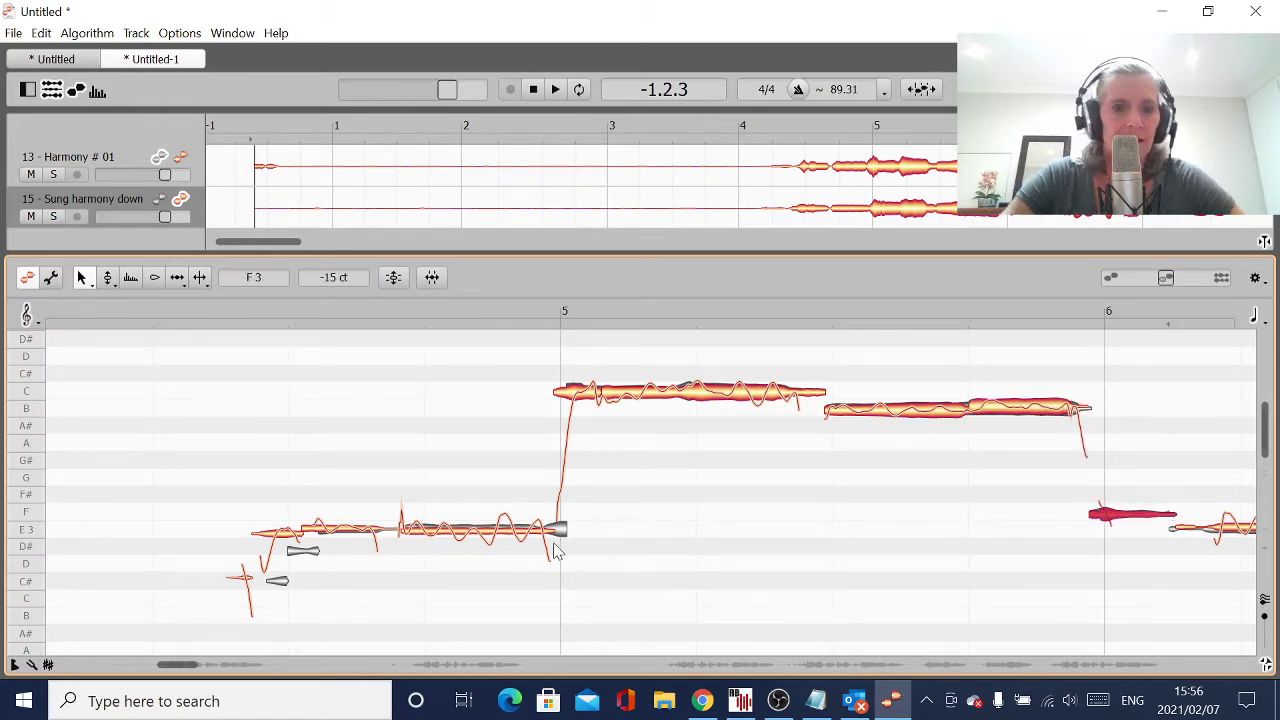
drag(551, 529, 538, 535)
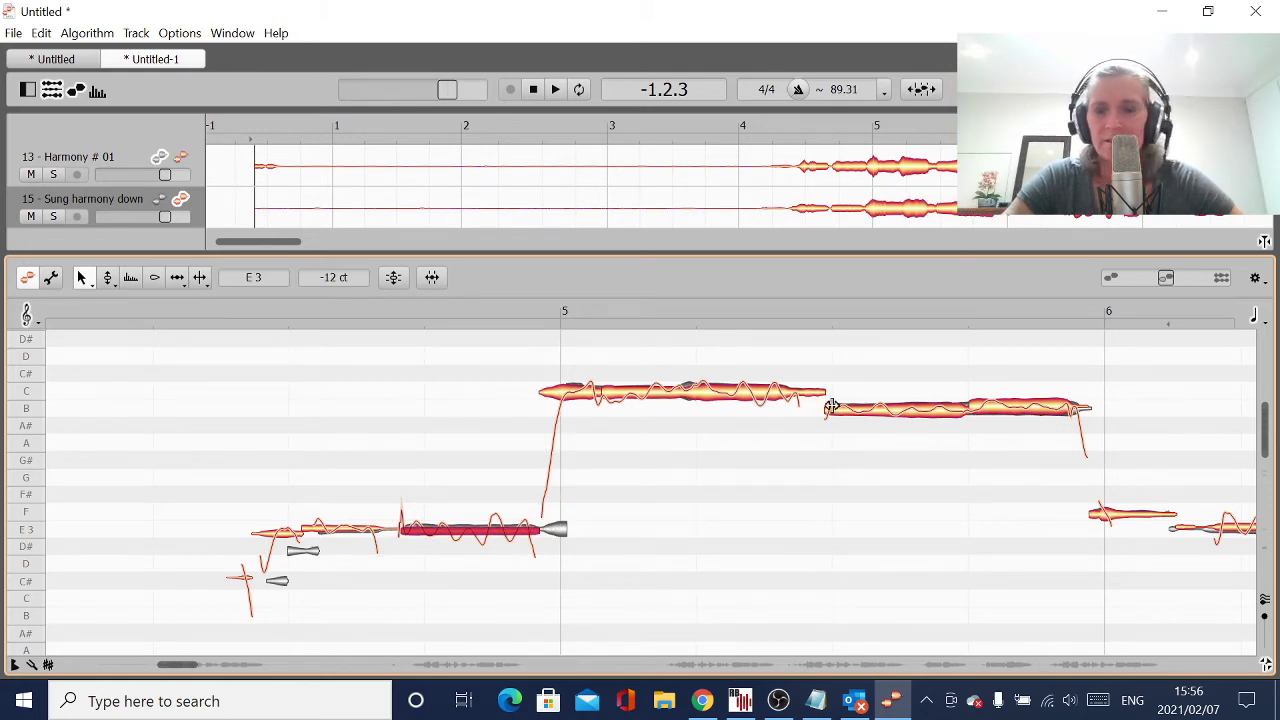
click(1179, 529)
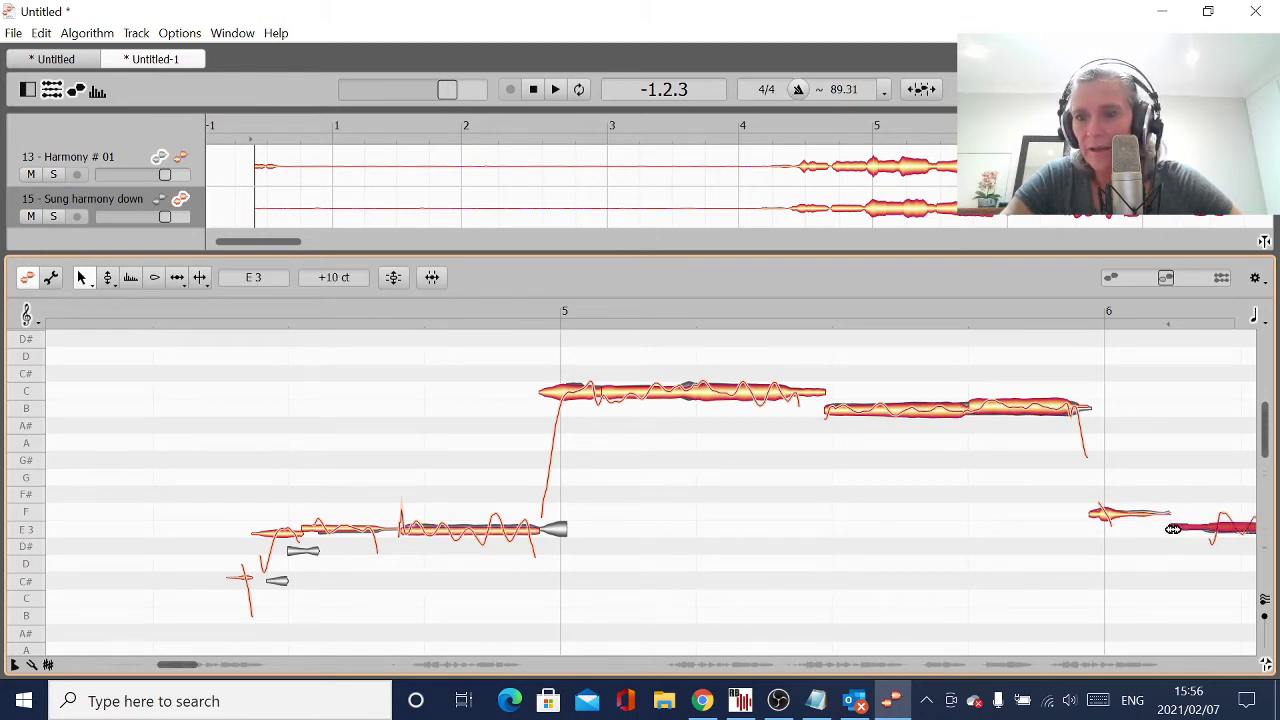
Play back the corrected harmony phrase from bar 4 into bar 6 to check it against the reference.
click(190, 567)
key(space)
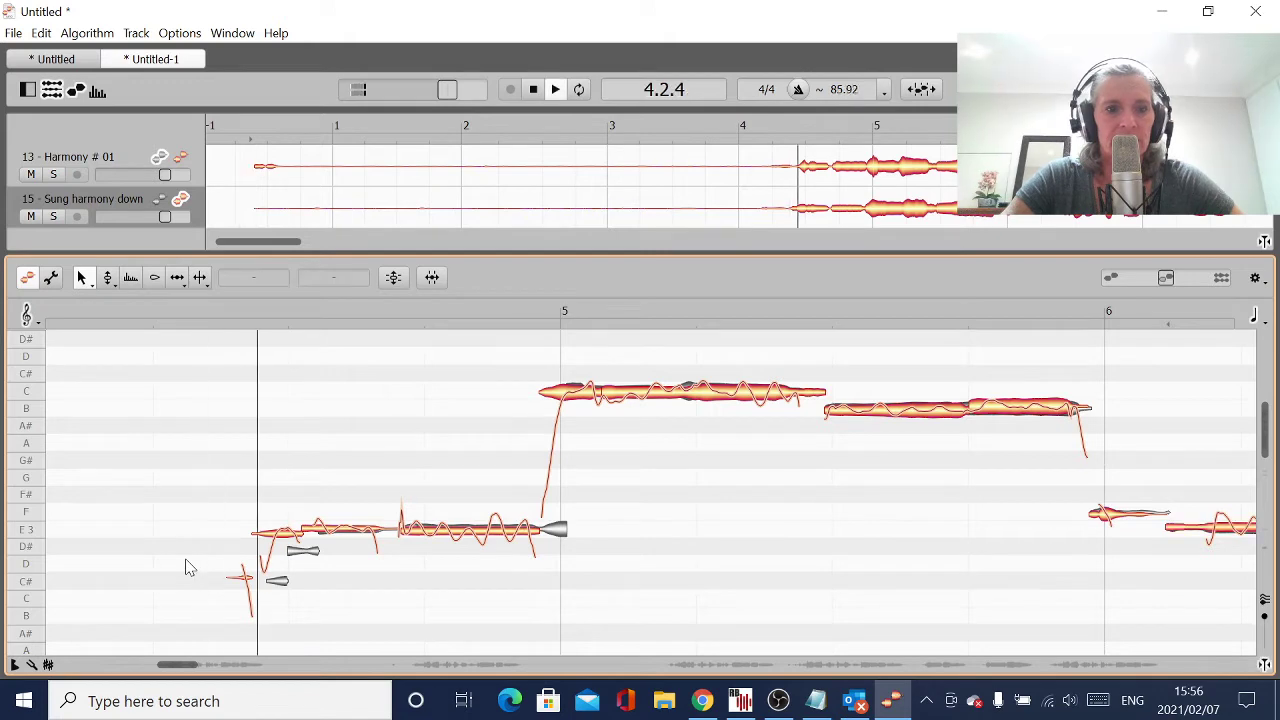
drag(181, 670, 194, 670)
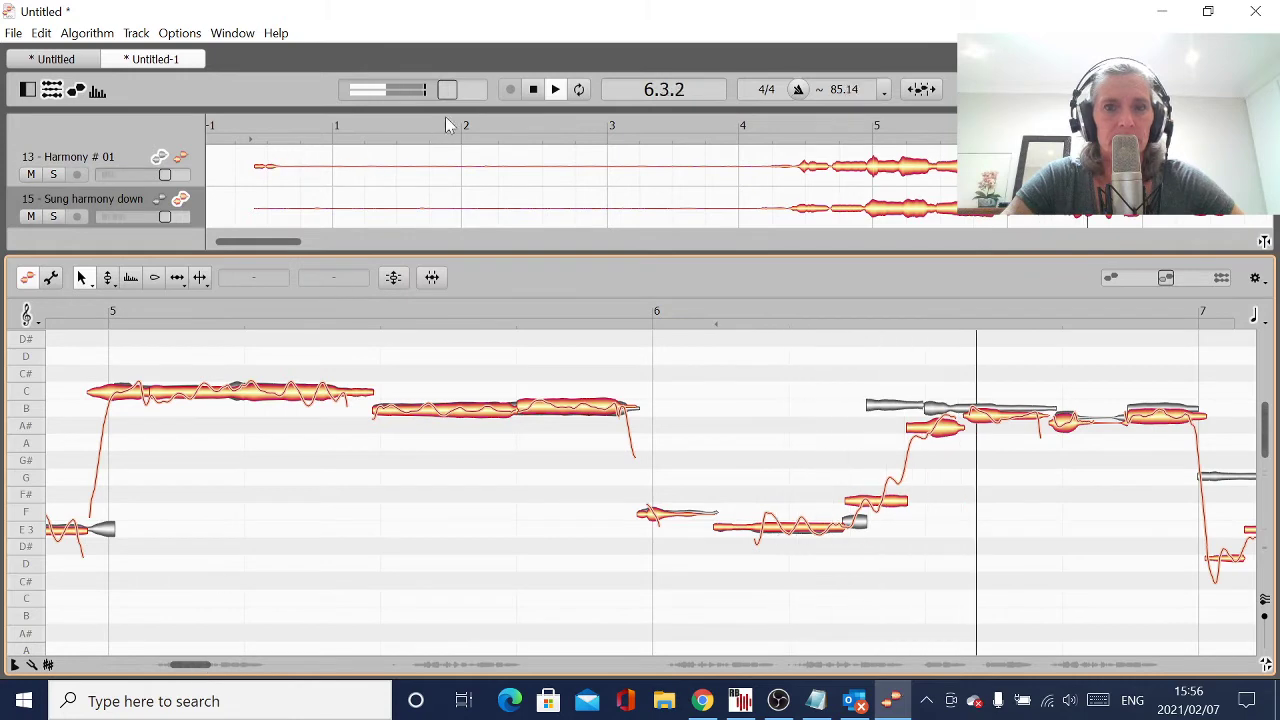
key(space)
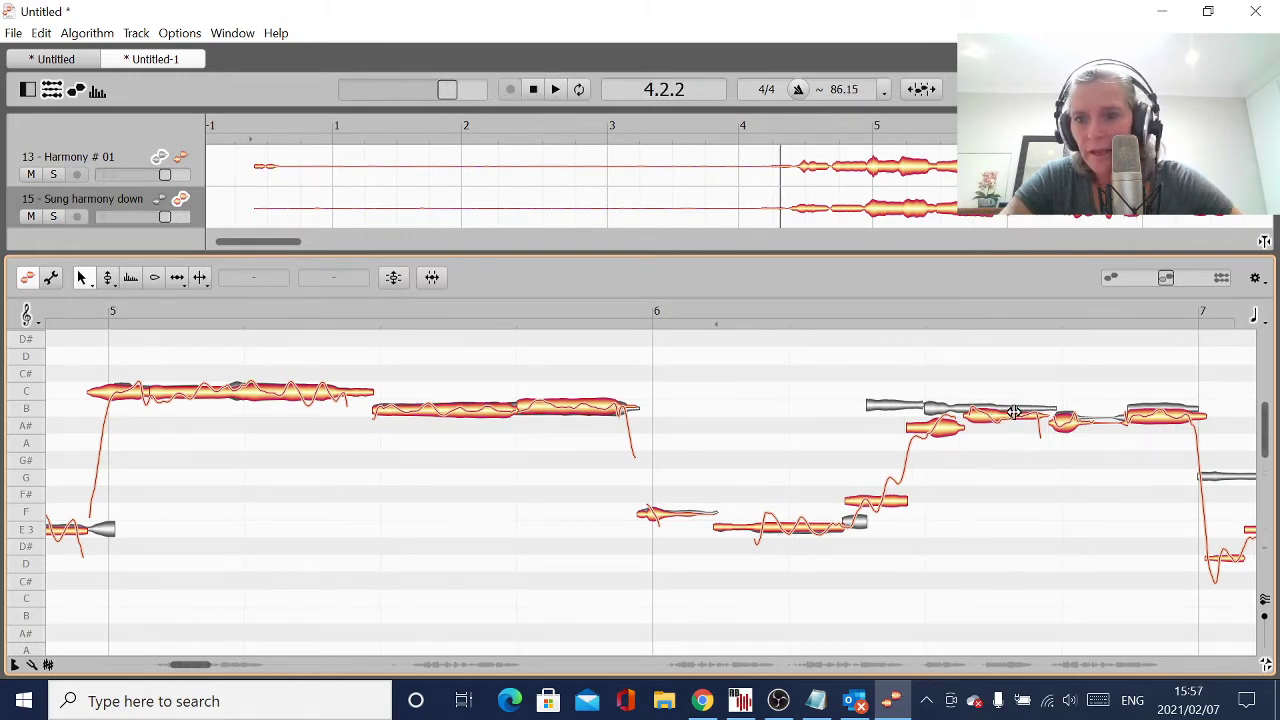
Raise the notes in the second half of bar 6 to B3 and end the preceding E3 note slightly earlier.
click(1012, 420)
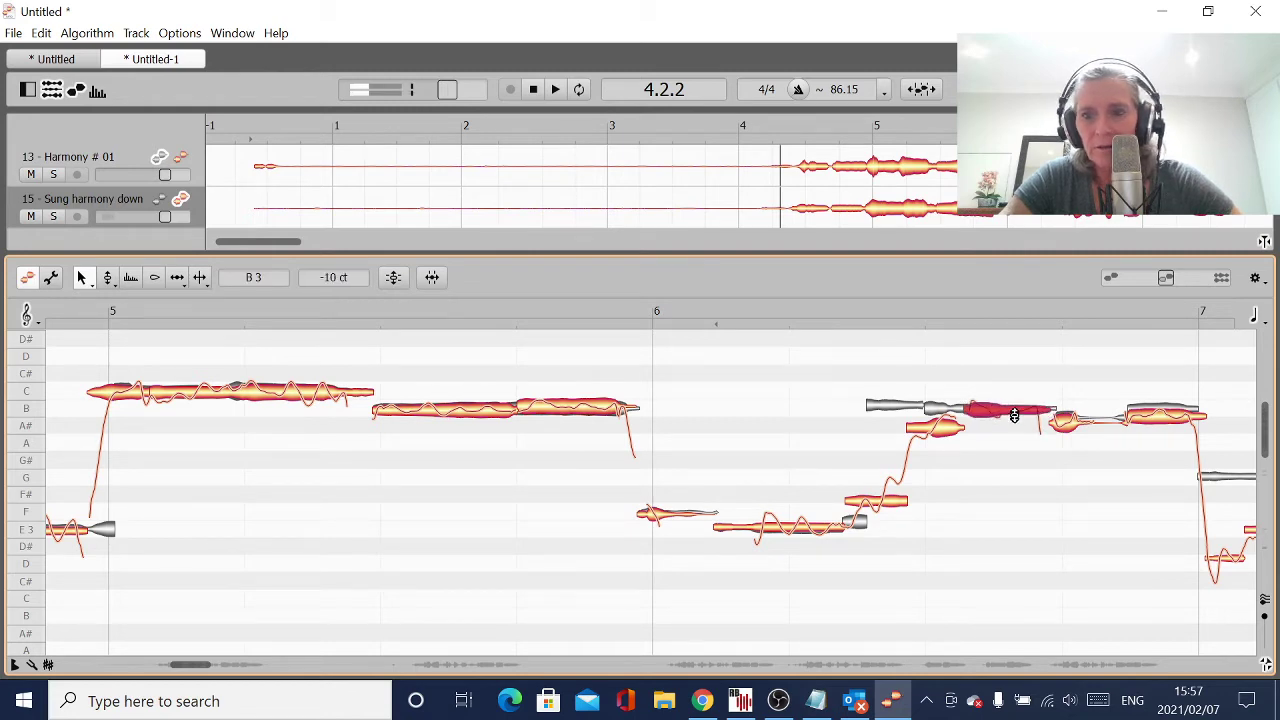
drag(1085, 430, 1086, 422)
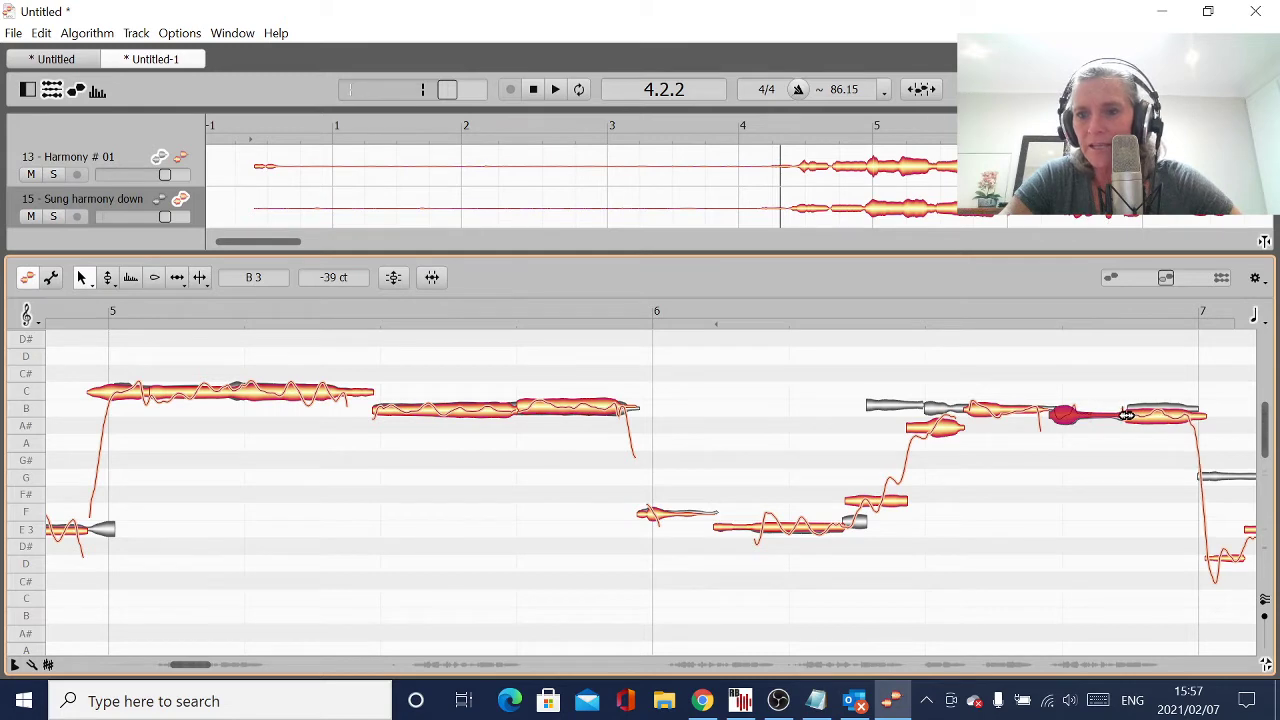
click(945, 432)
drag(948, 438, 947, 416)
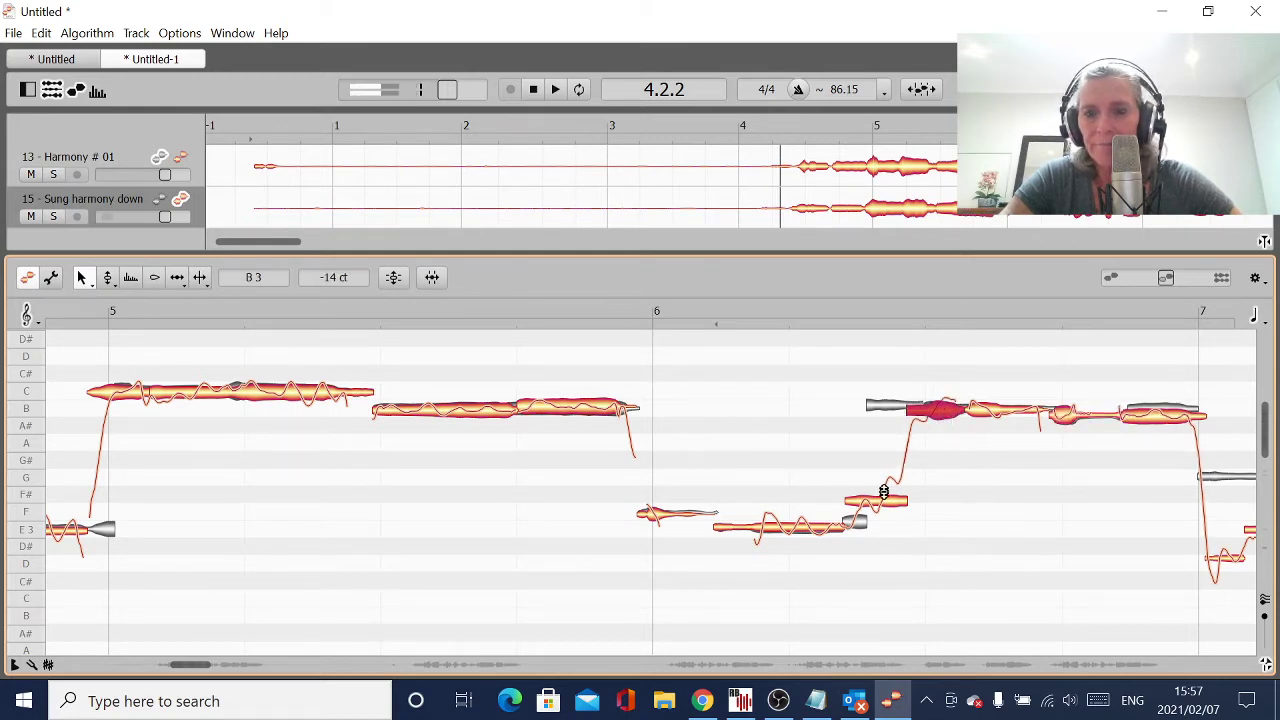
click(845, 527)
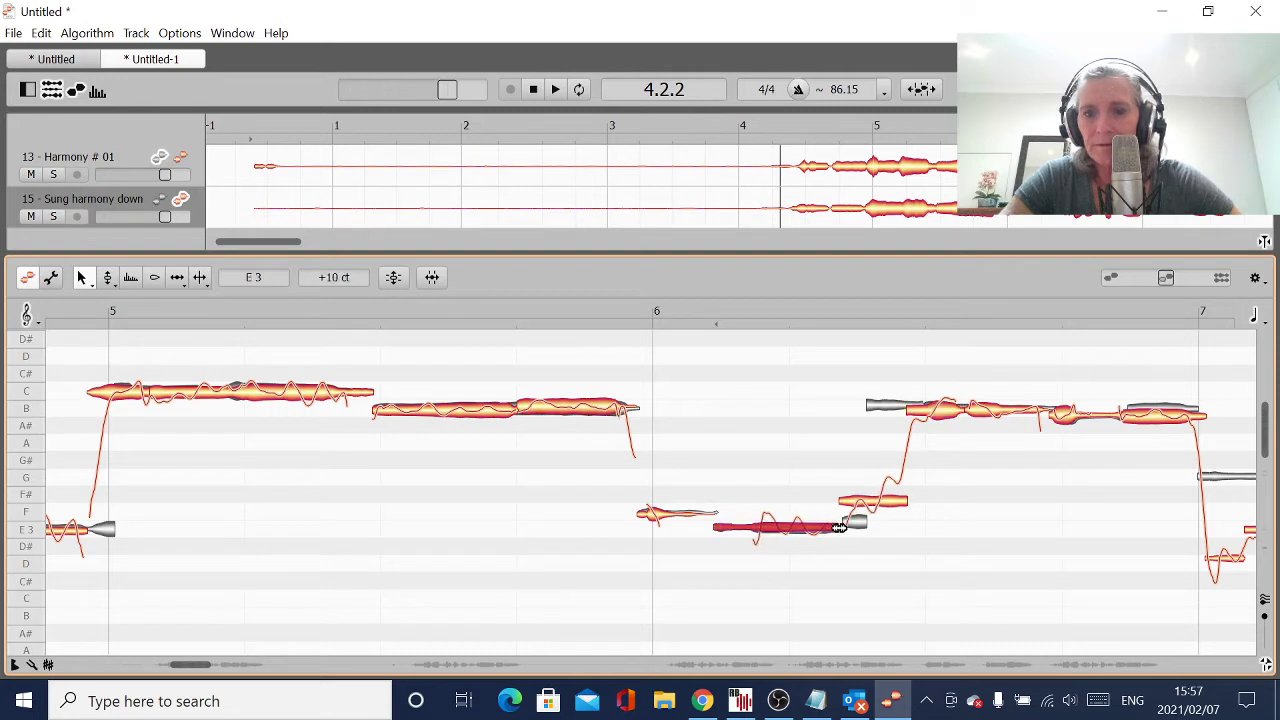
drag(850, 502, 849, 418)
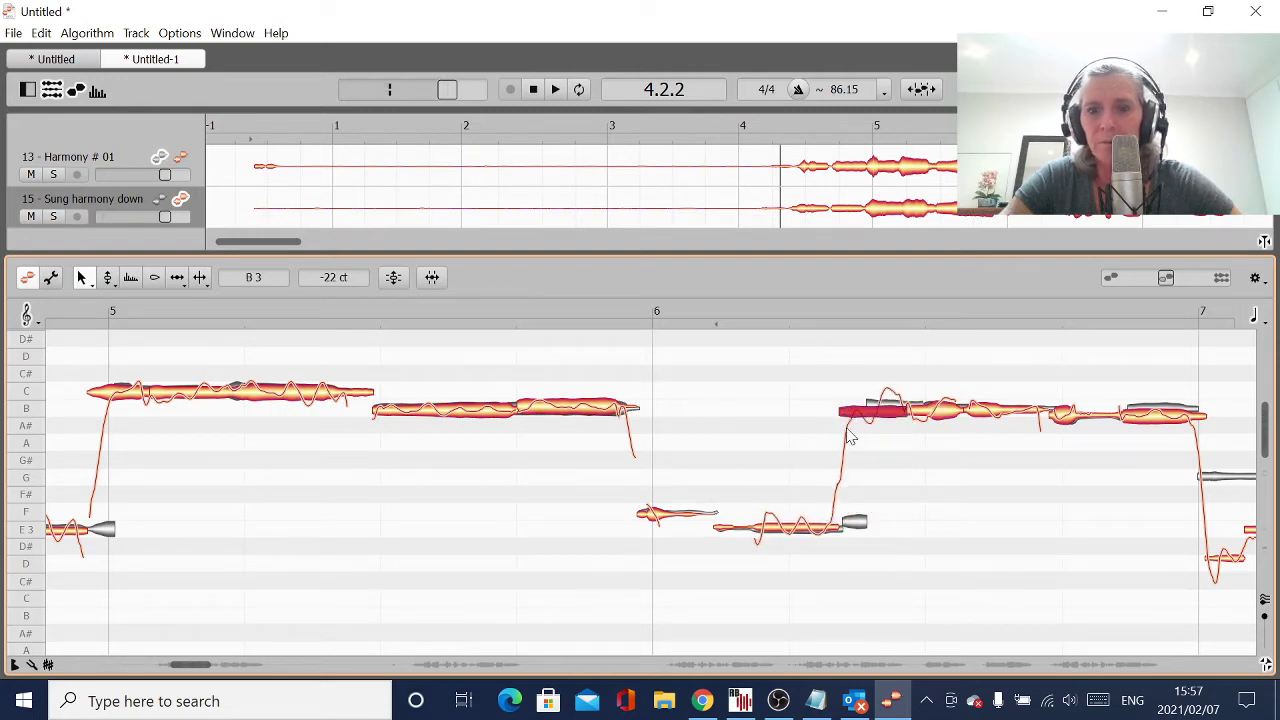
drag(872, 414, 872, 414)
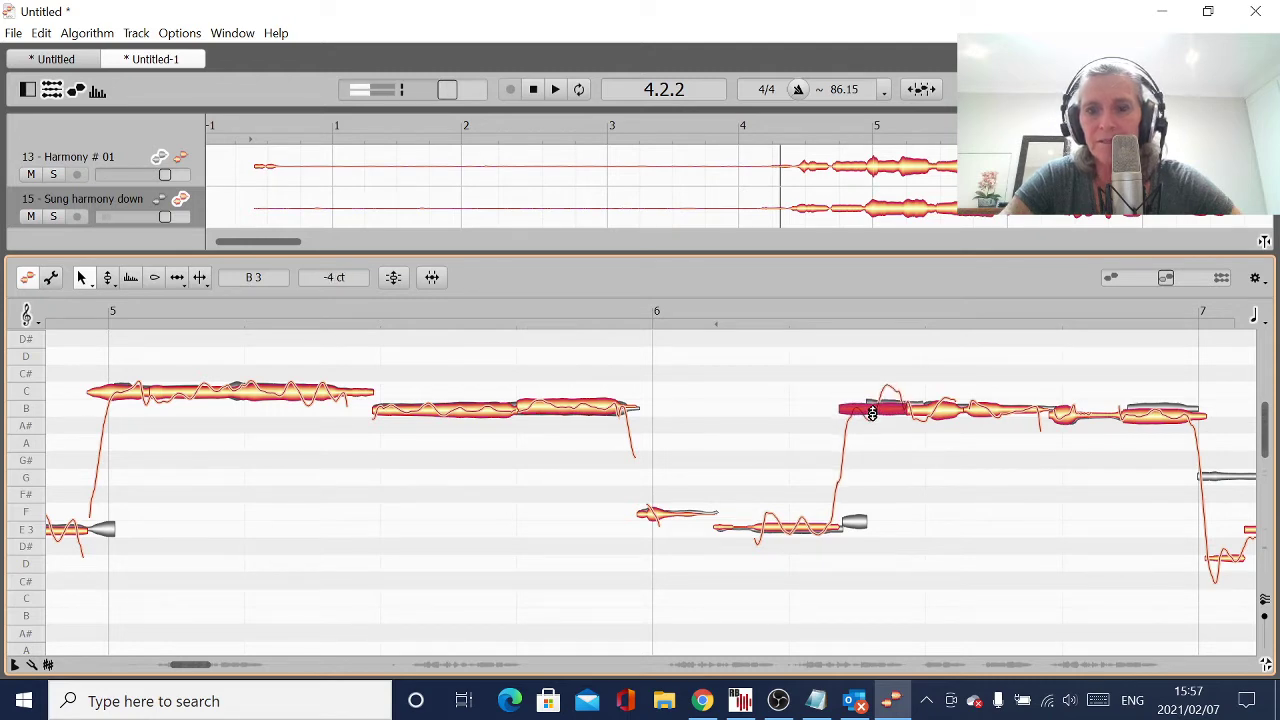
Play back the harmony from bar 6 onward to check the corrected B3 notes.
click(608, 577)
key(space)
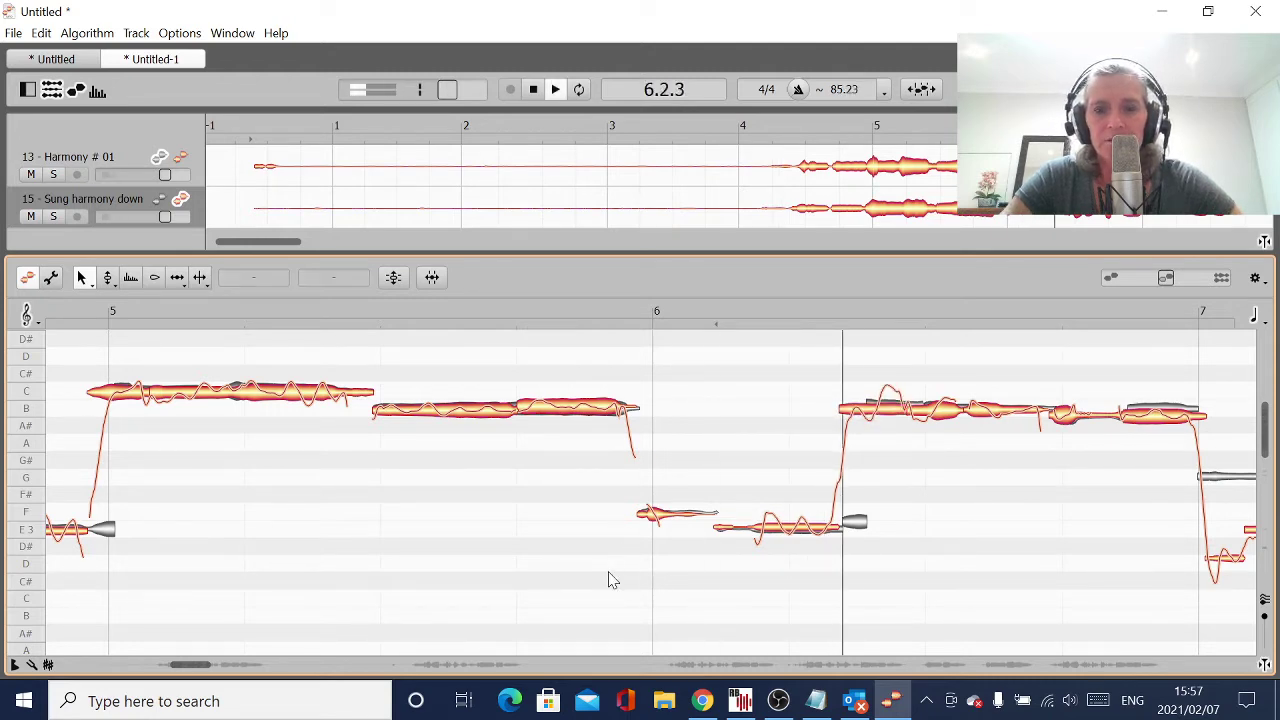
click(533, 92)
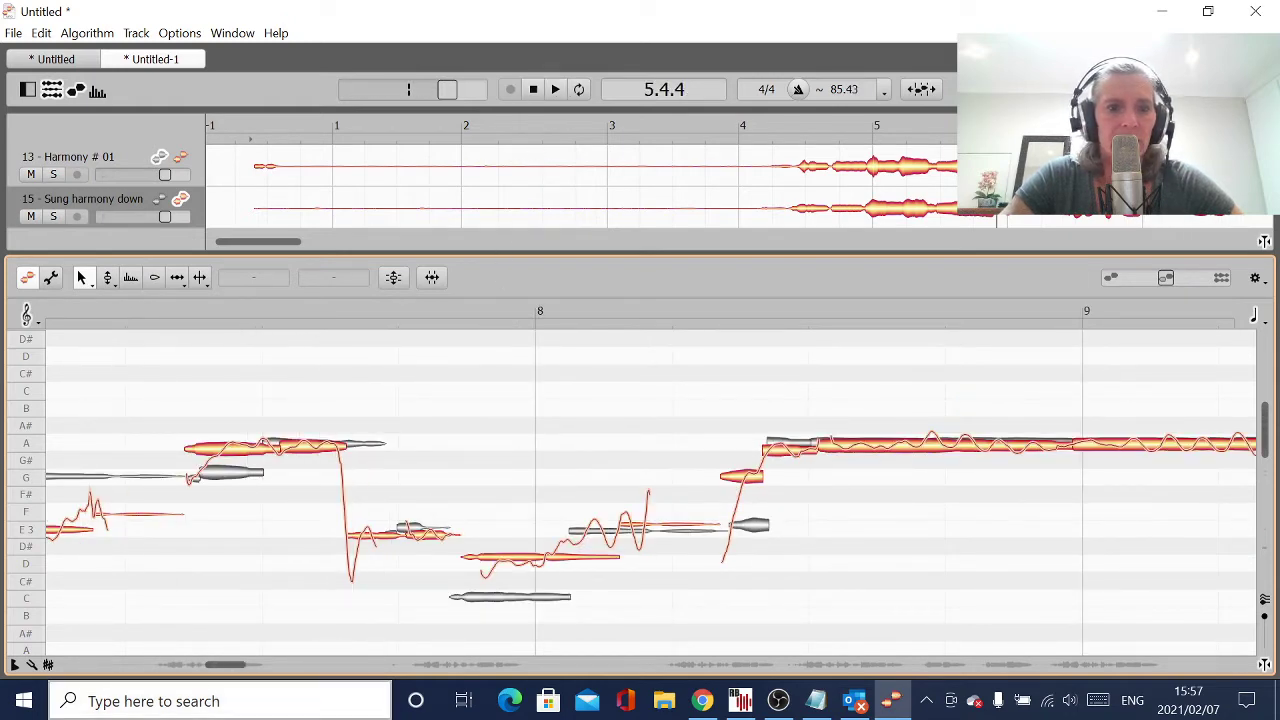
End the B3 note before bar 7 earlier, raise the bar's first three notes to G3, and lower the following note to G3 with a later end.
drag(222, 666, 210, 664)
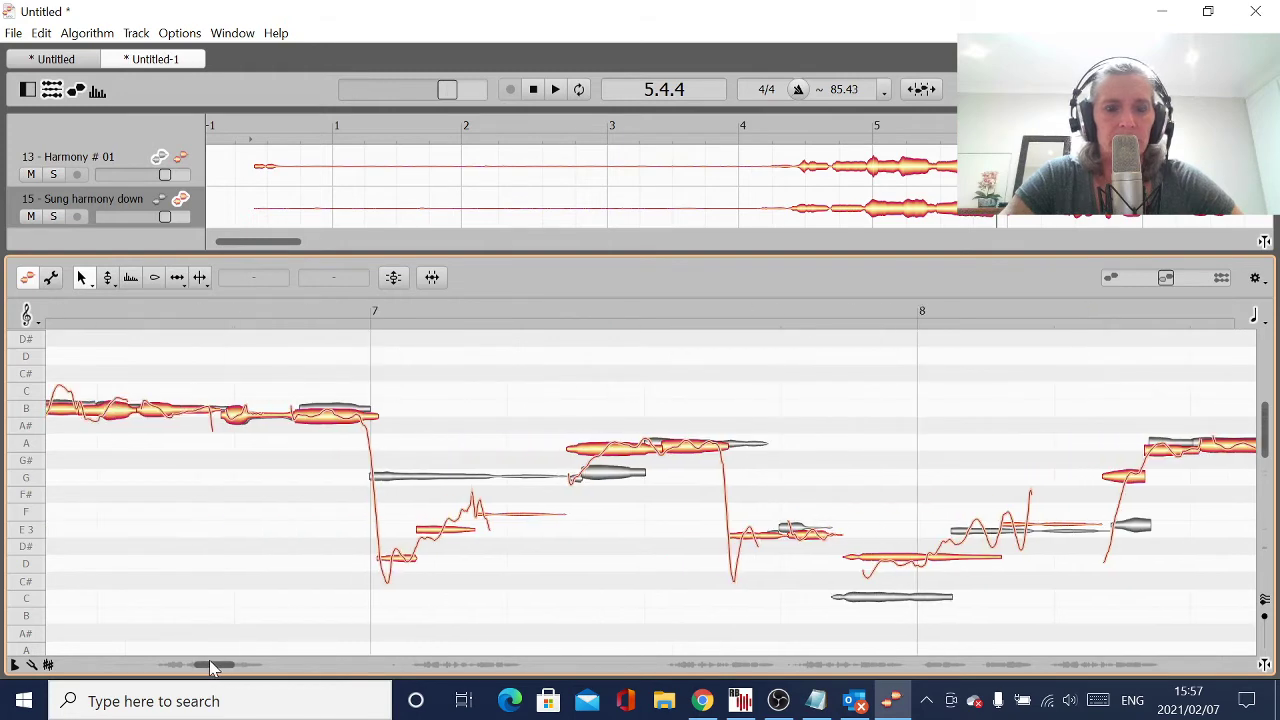
click(376, 414)
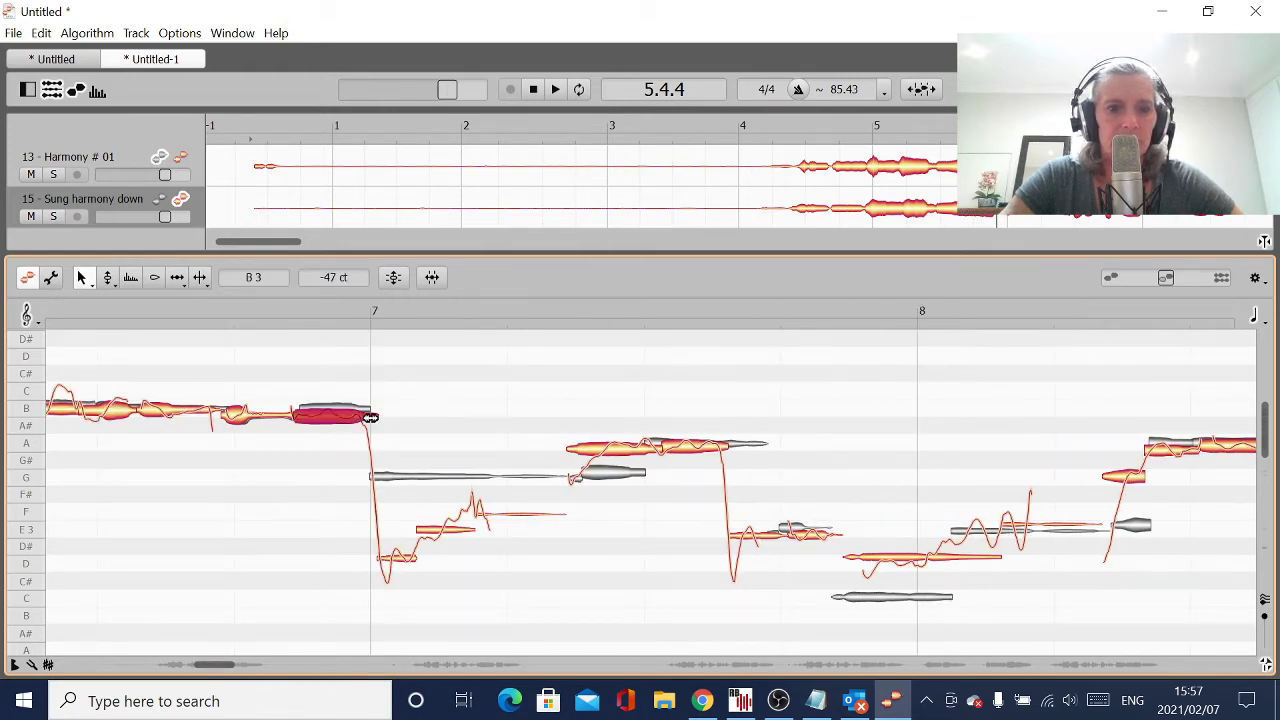
drag(395, 566, 461, 485)
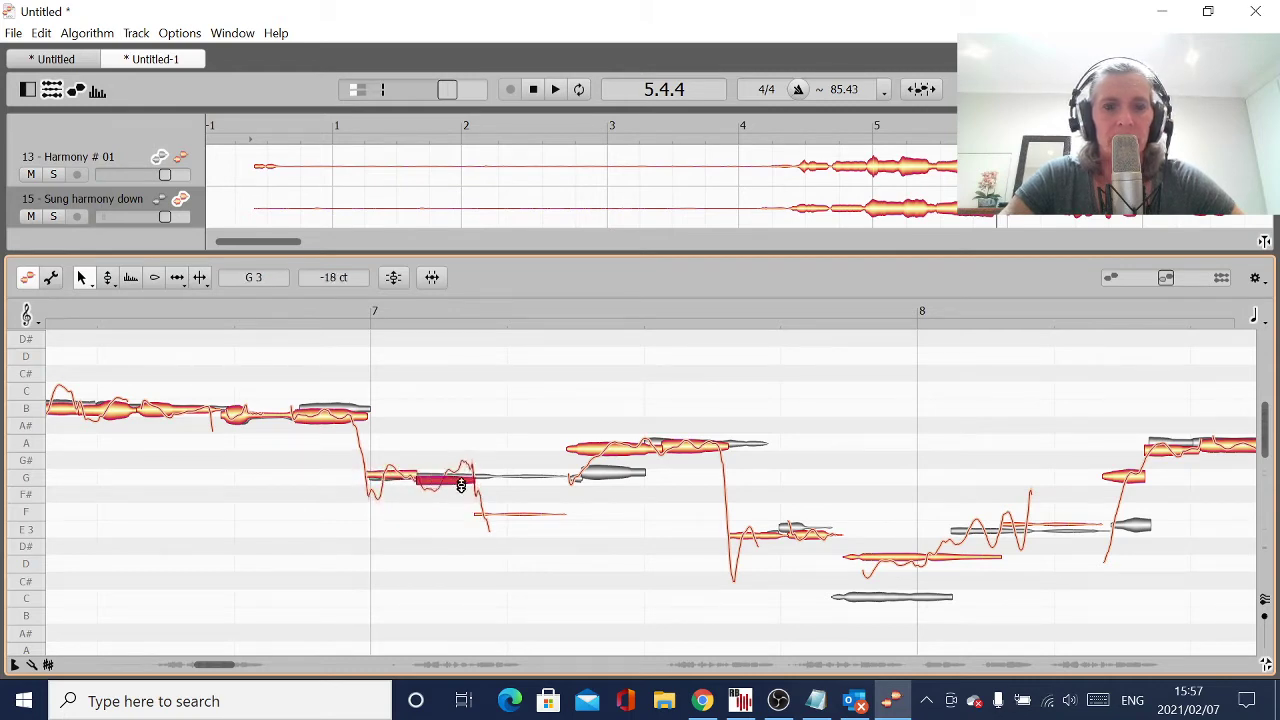
drag(511, 521, 516, 479)
drag(605, 457, 645, 472)
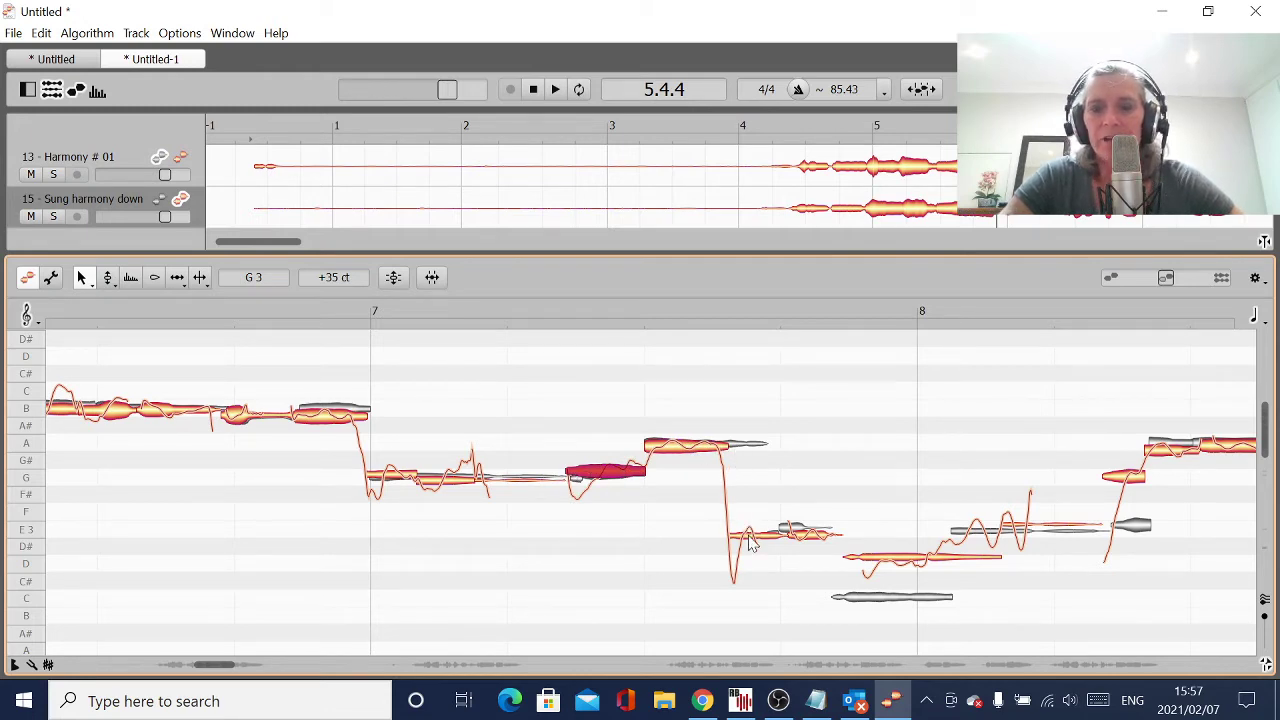
Late in bar 7, raise the first low note to A3, align the following E3 note, and lower the D3 note to C3 with an earlier start.
drag(750, 541, 750, 444)
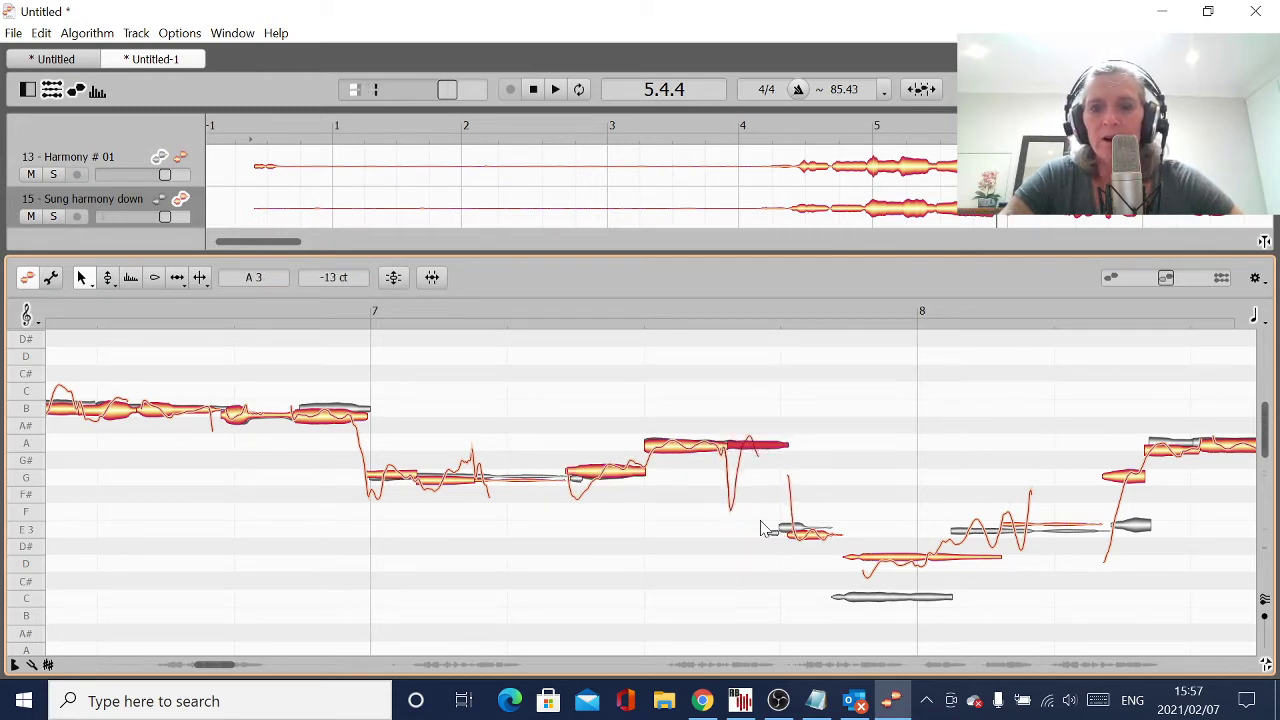
drag(806, 540, 780, 530)
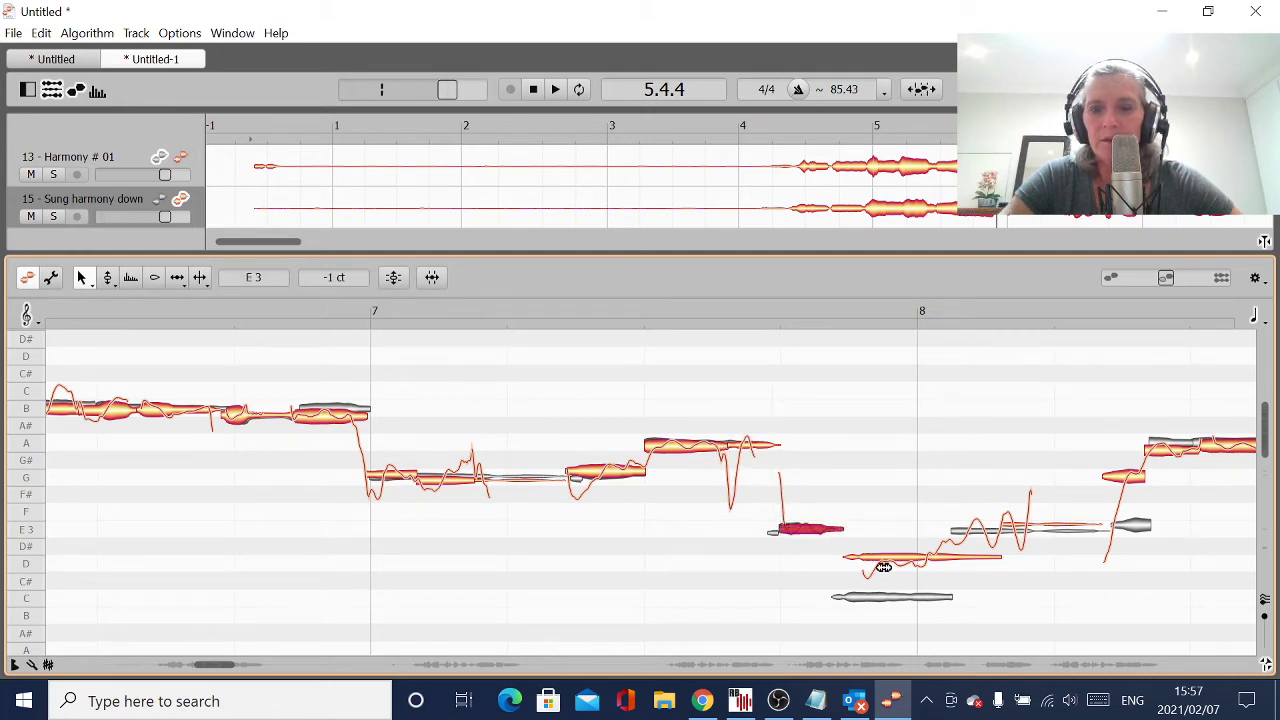
drag(900, 567, 832, 598)
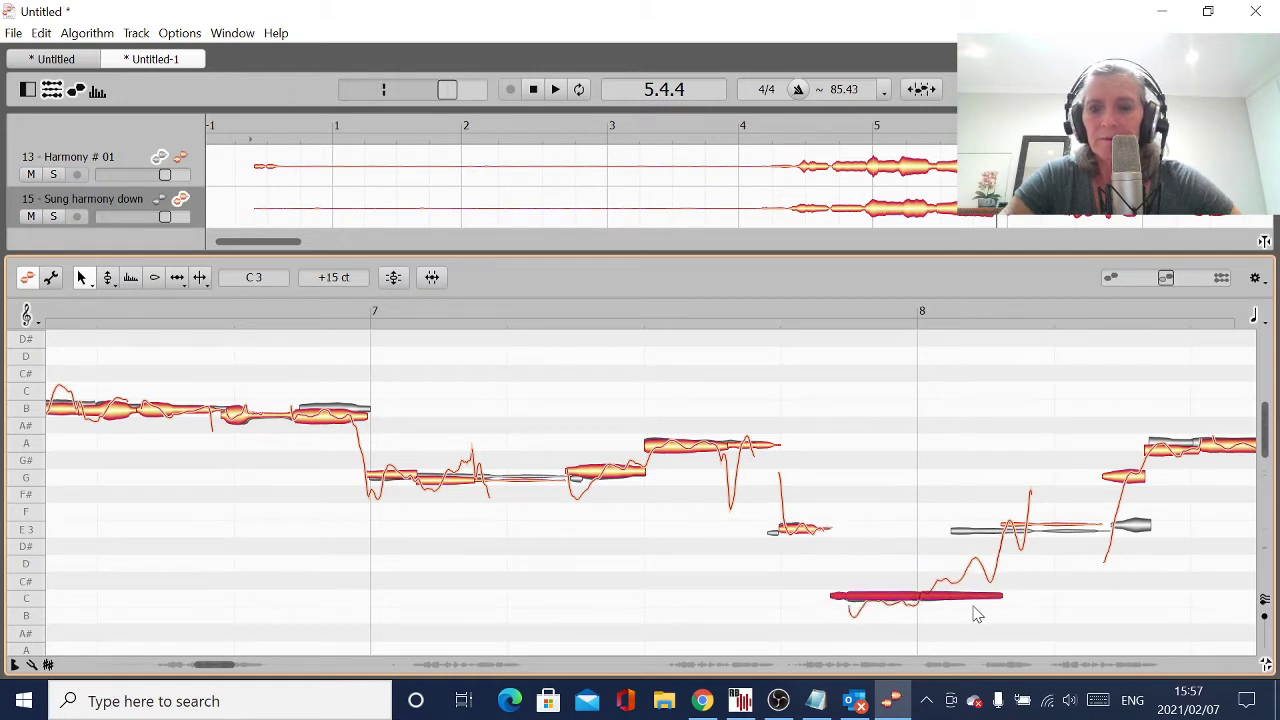
In bar 8, fine-tune the thin E3 note downward, lower the G3 note to E3, and adjust that note's start and end to the reference.
click(1033, 531)
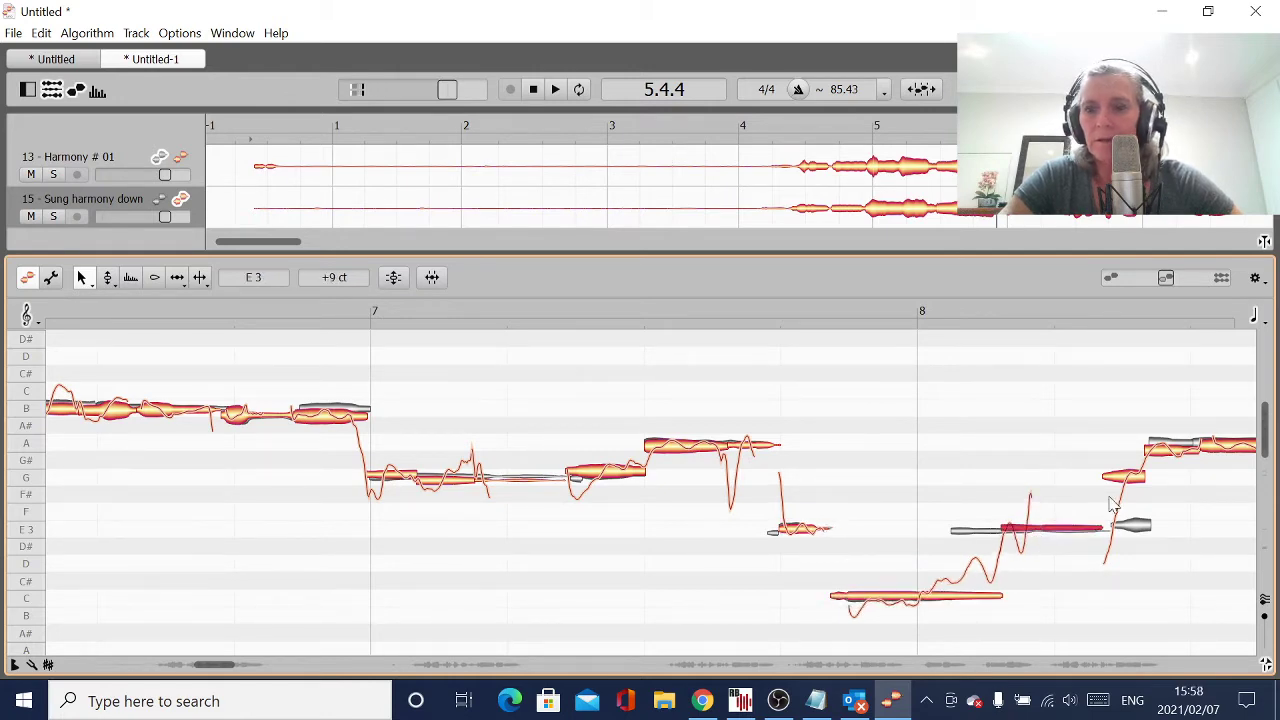
drag(1133, 484, 1121, 527)
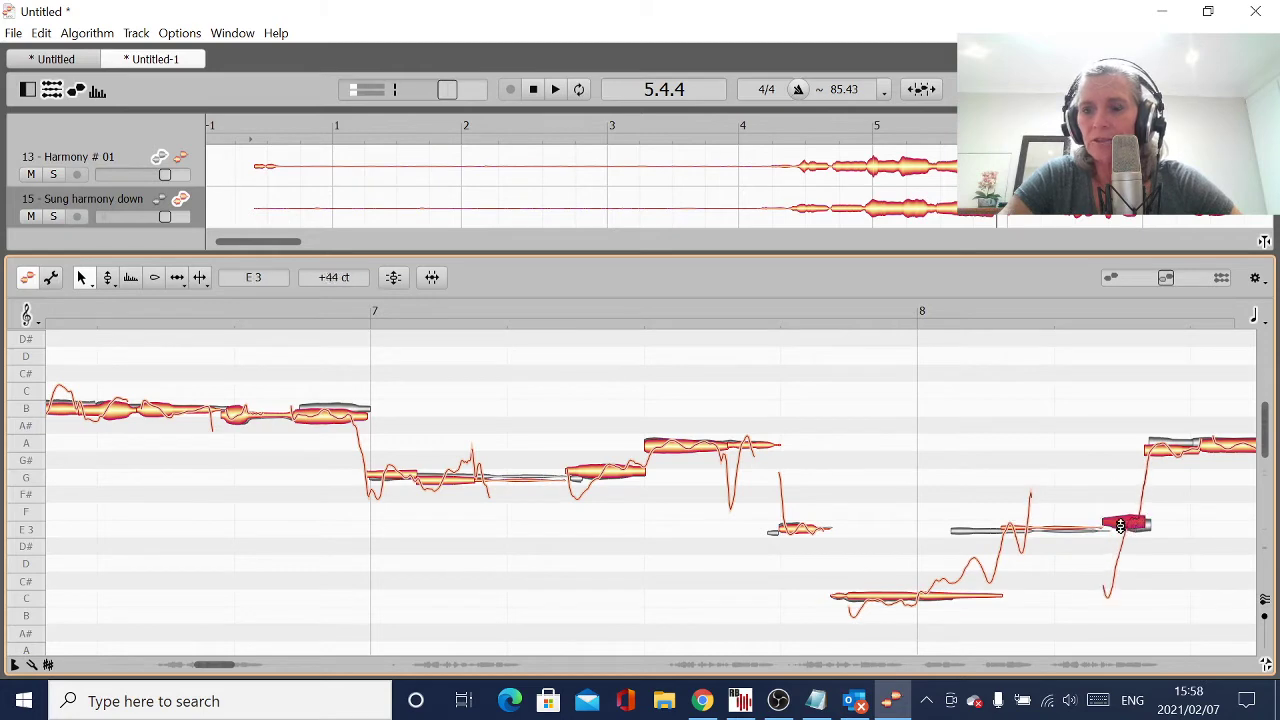
double_click(1104, 527)
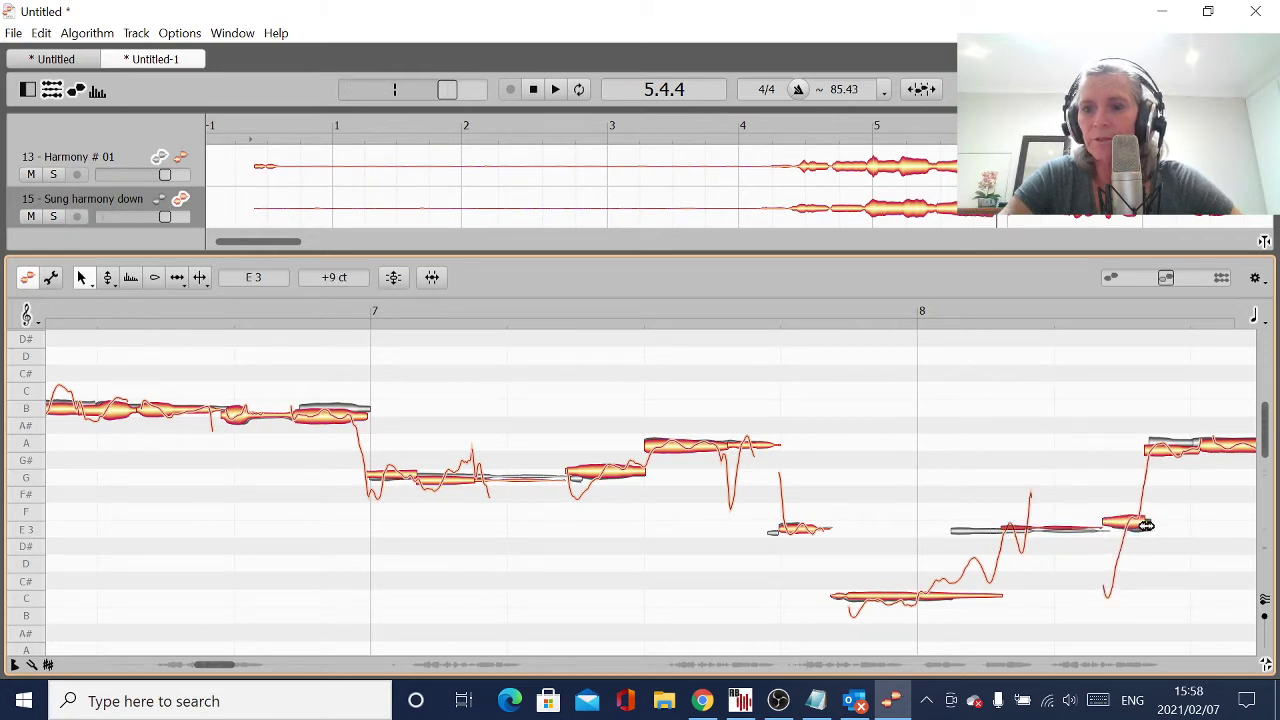
click(1128, 528)
double_click(1104, 523)
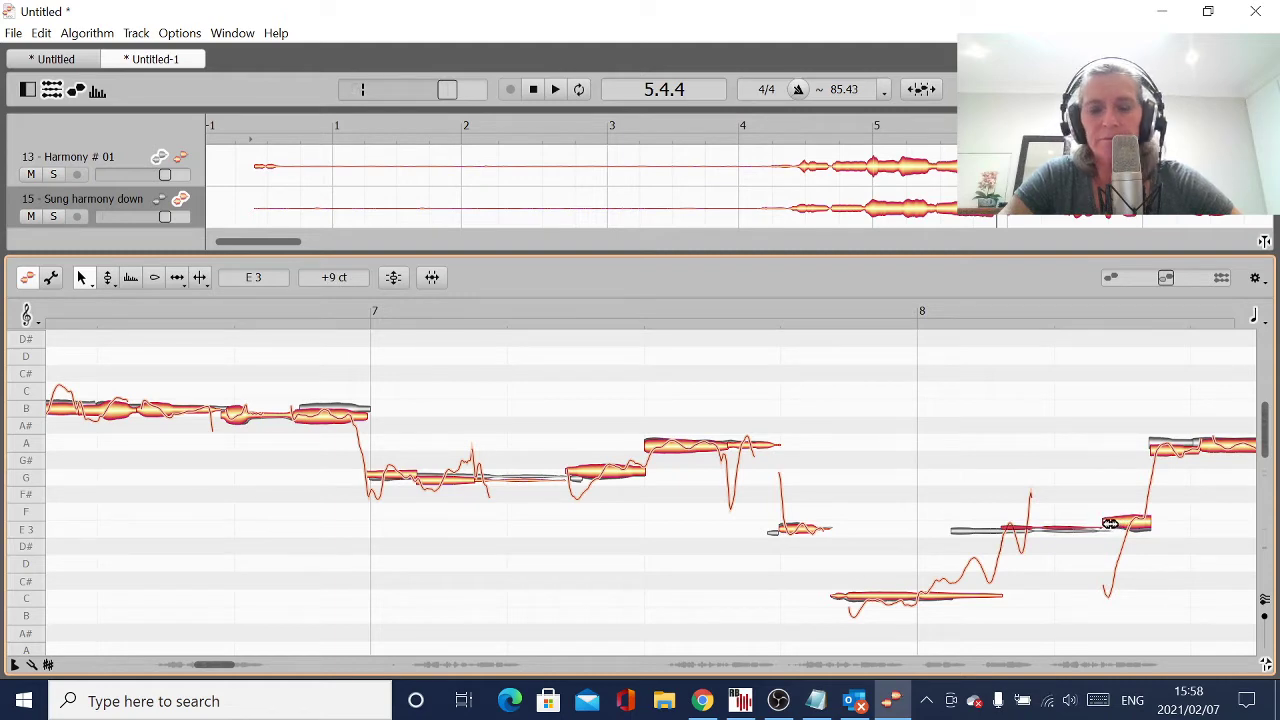
double_click(1110, 525)
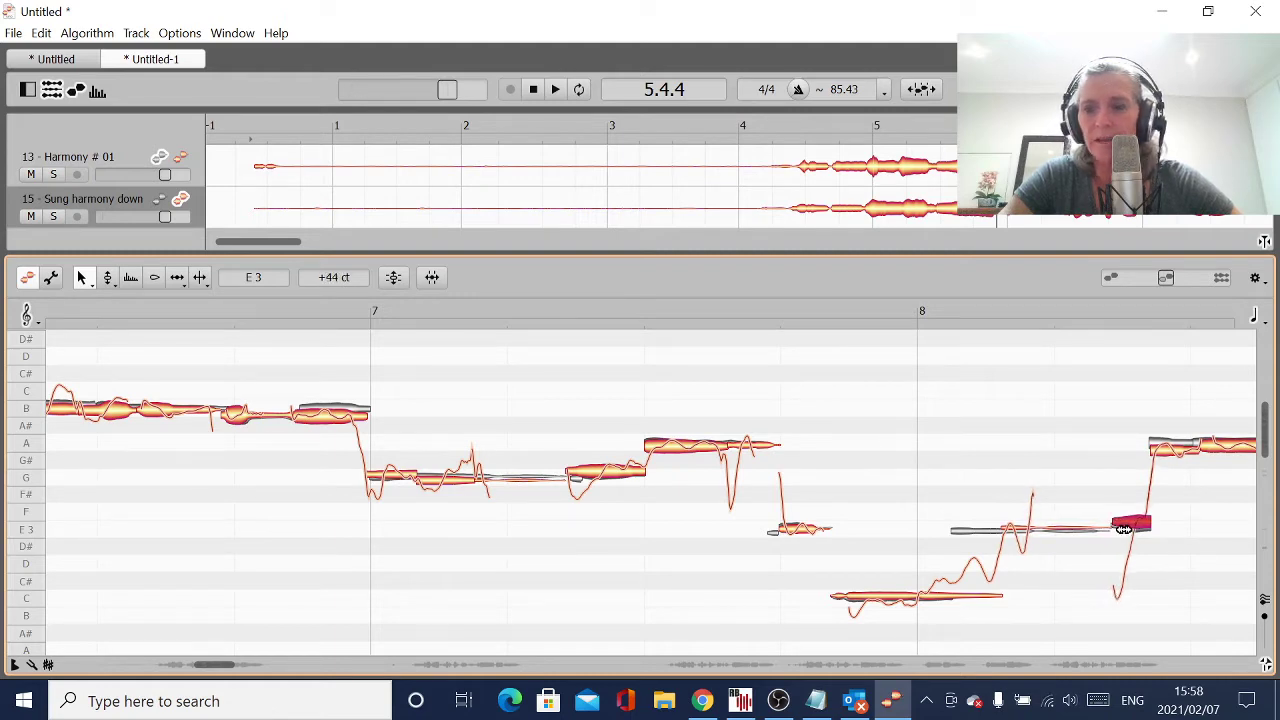
Fine-tune the first A3 note in bar 8 and the B3 note just before bar 7 upward to the reference pitch.
click(1175, 452)
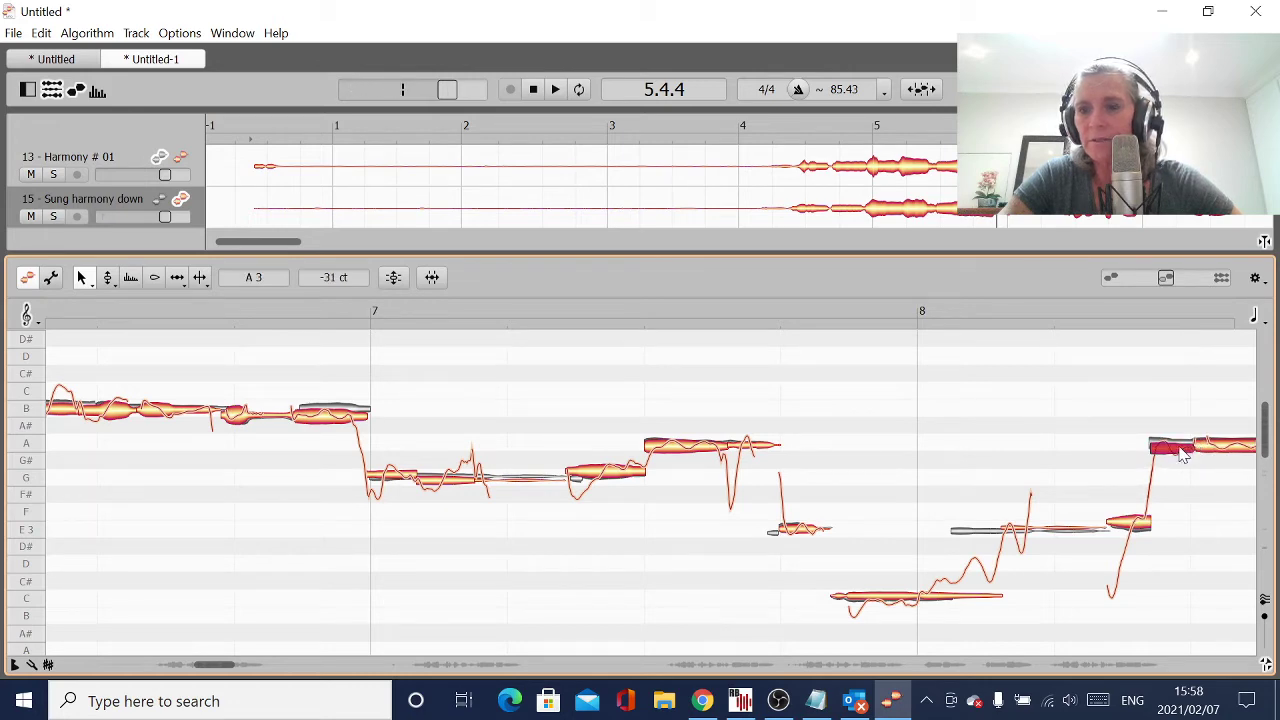
double_click(1185, 446)
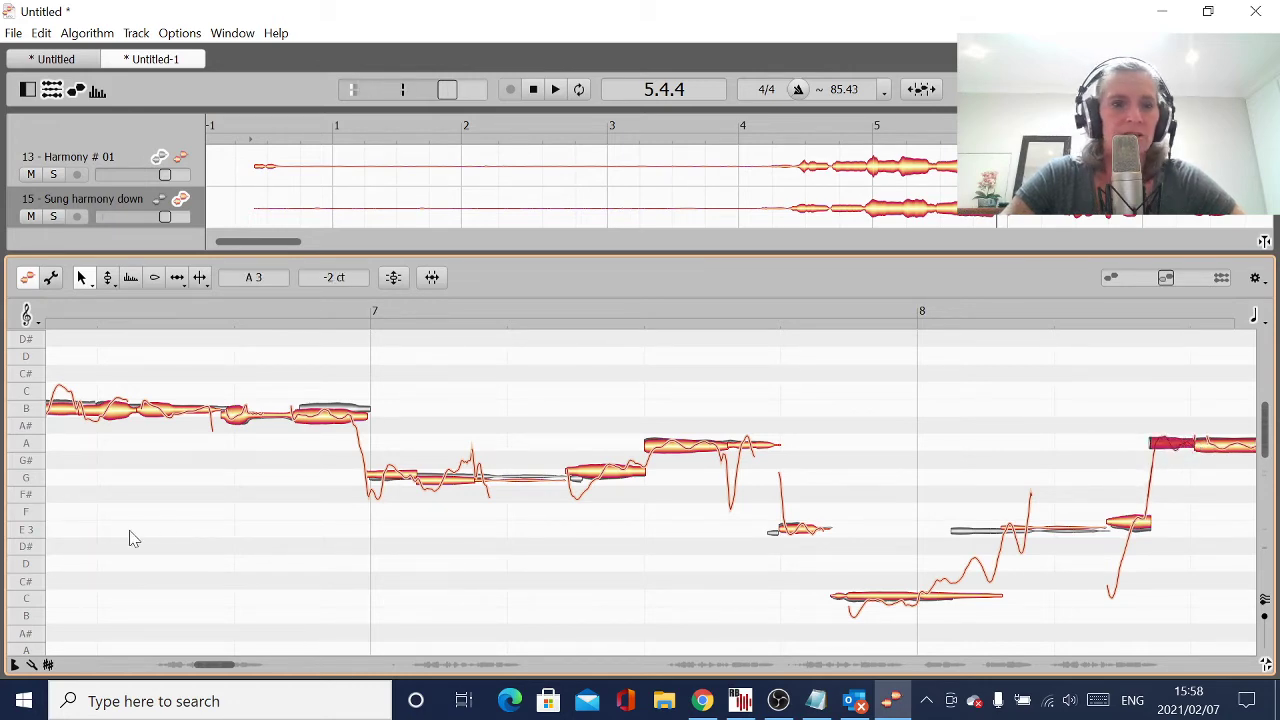
double_click(318, 420)
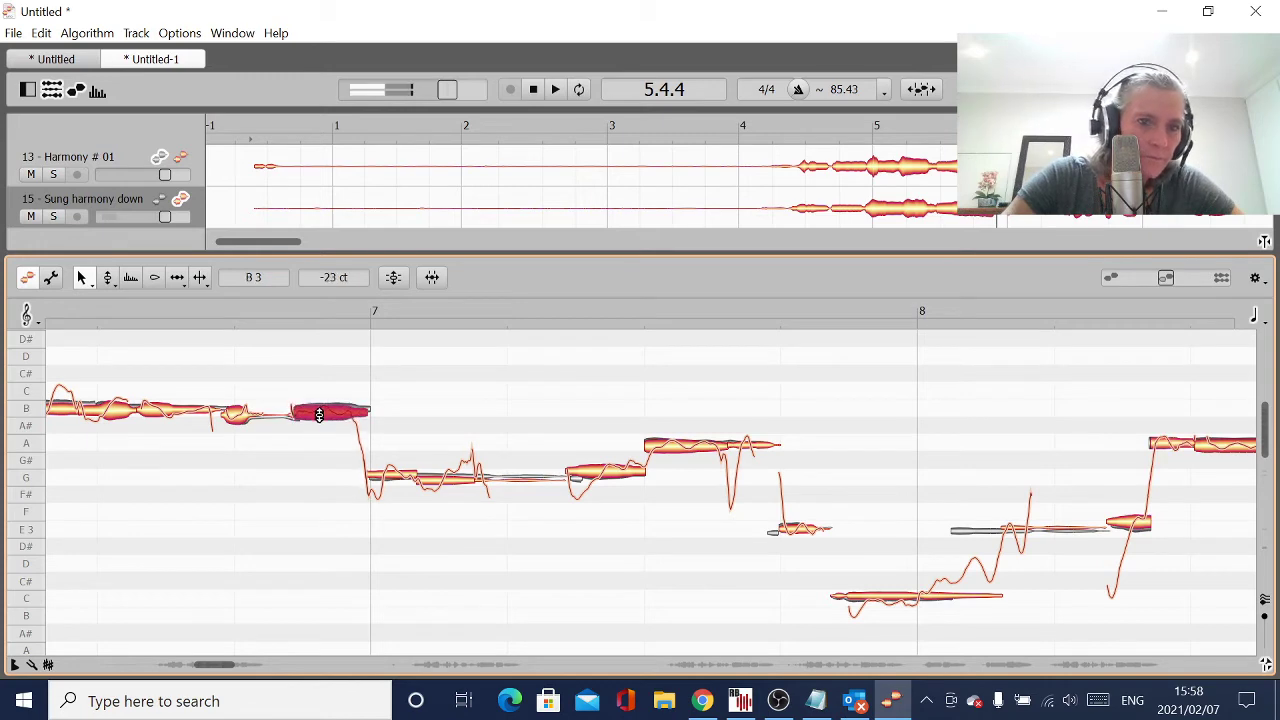
Play back the corrected harmony through bars 6 to 8, restarting from an earlier point to check the edits in context.
click(170, 573)
key(space)
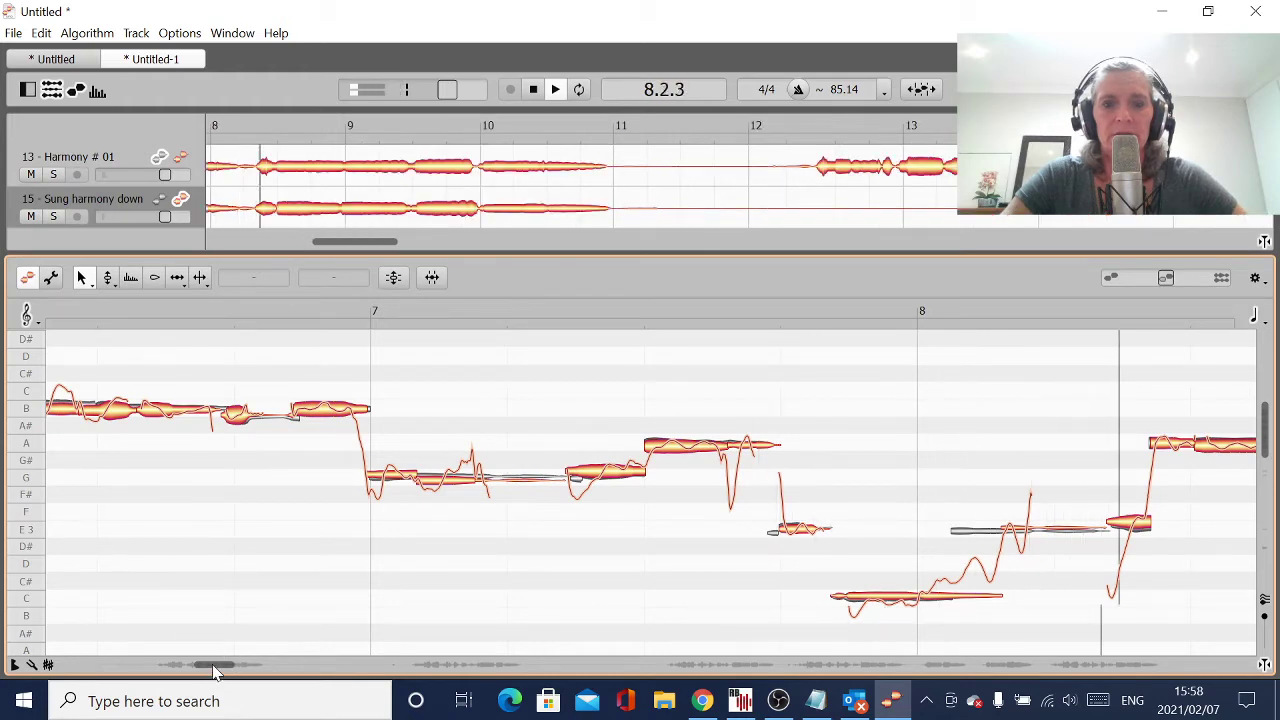
click(533, 89)
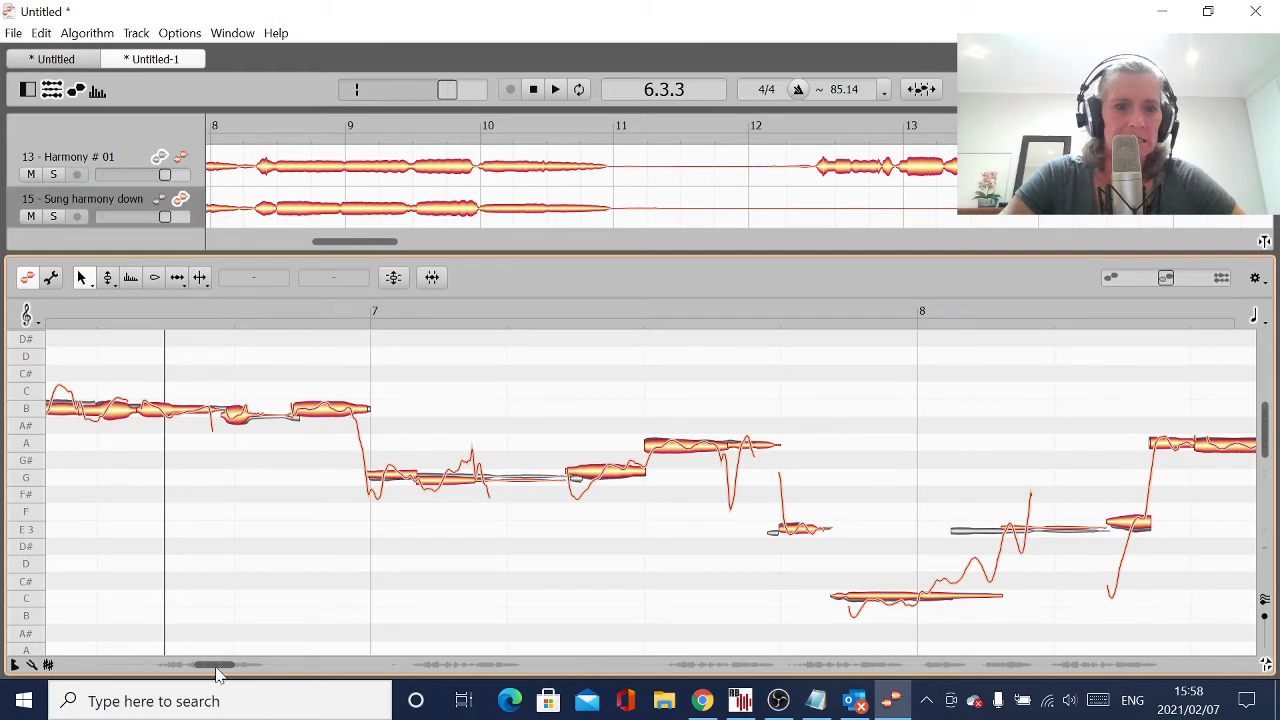
drag(212, 670, 195, 669)
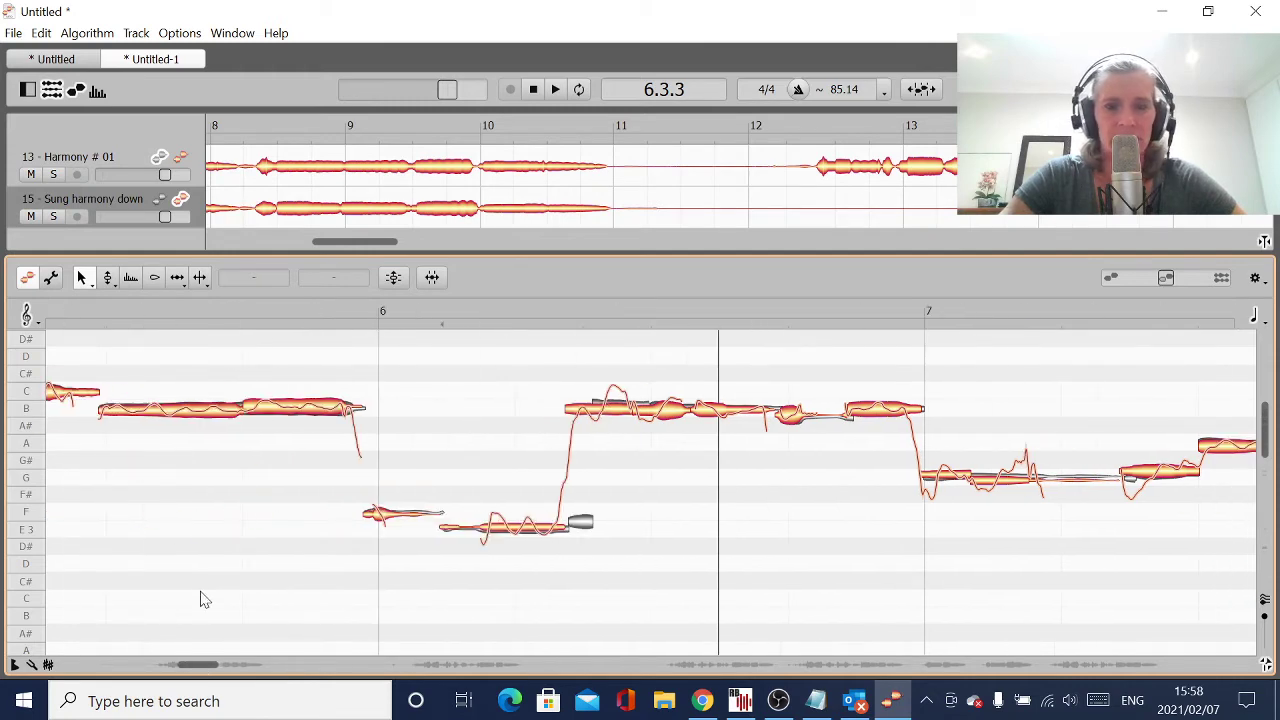
key(space)
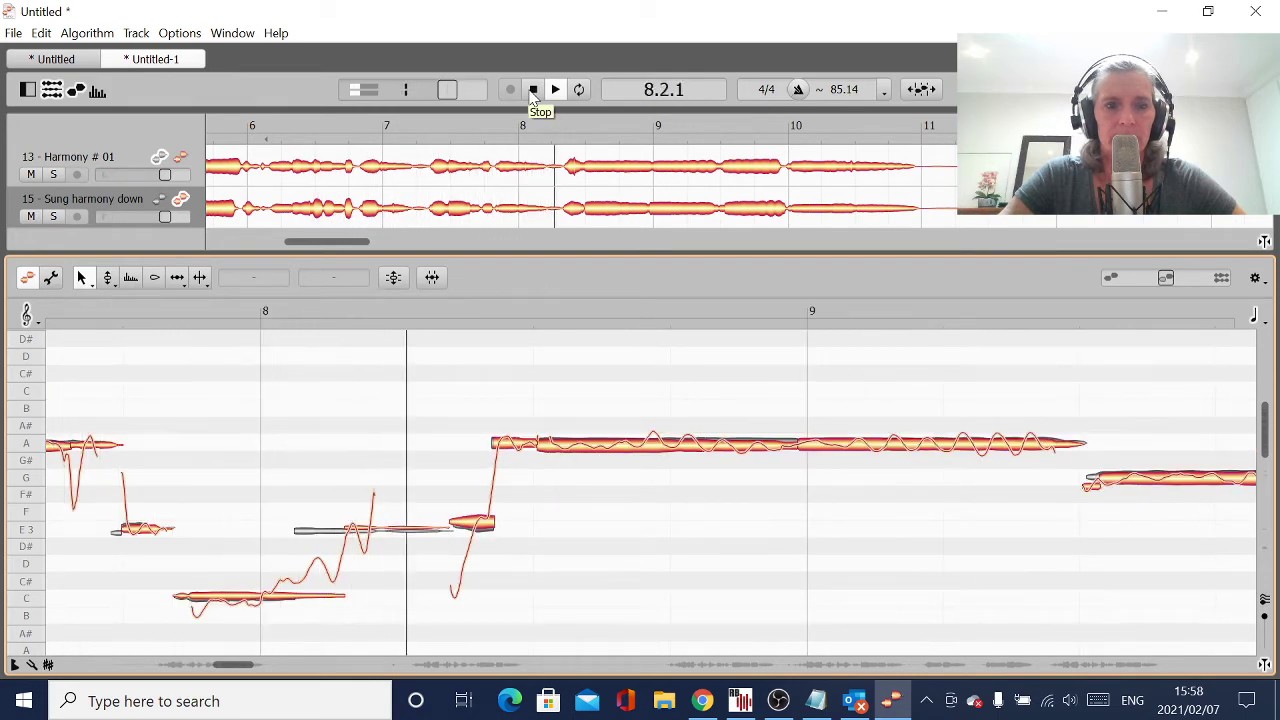
Stop playback, split the long C3 note just after the start of bar 8, and raise its second part to E3.
click(533, 92)
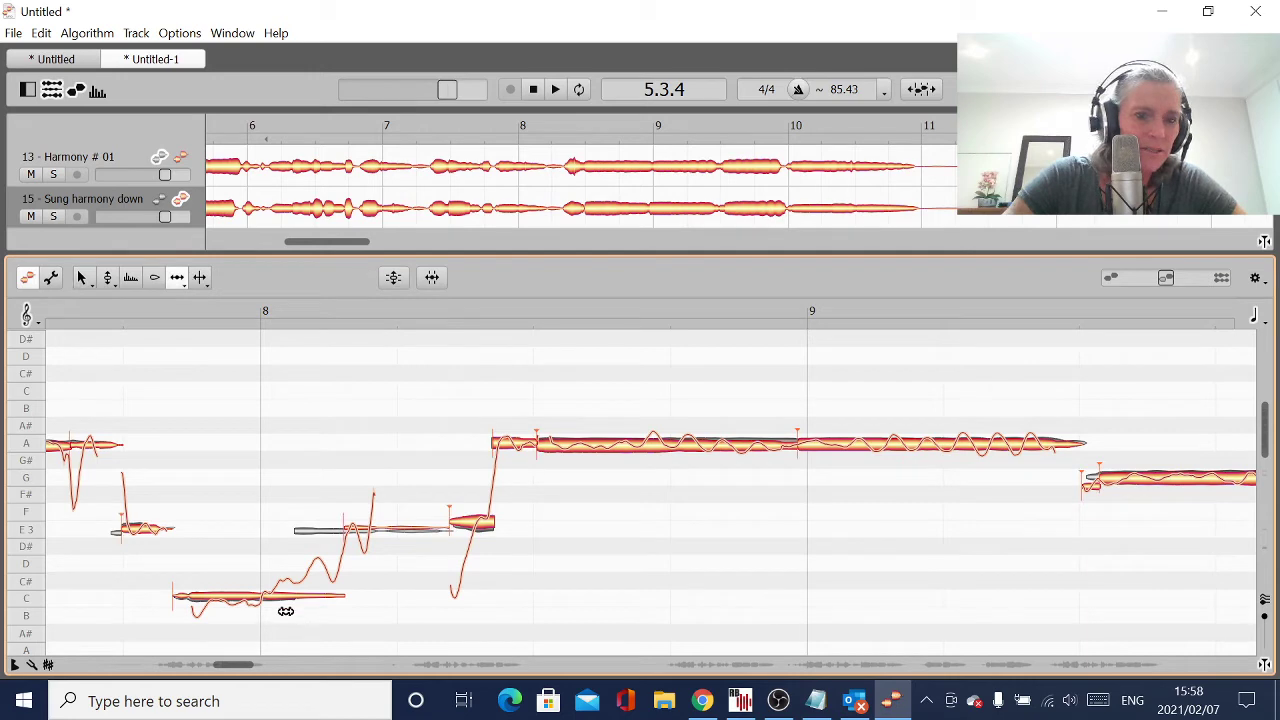
click(200, 278)
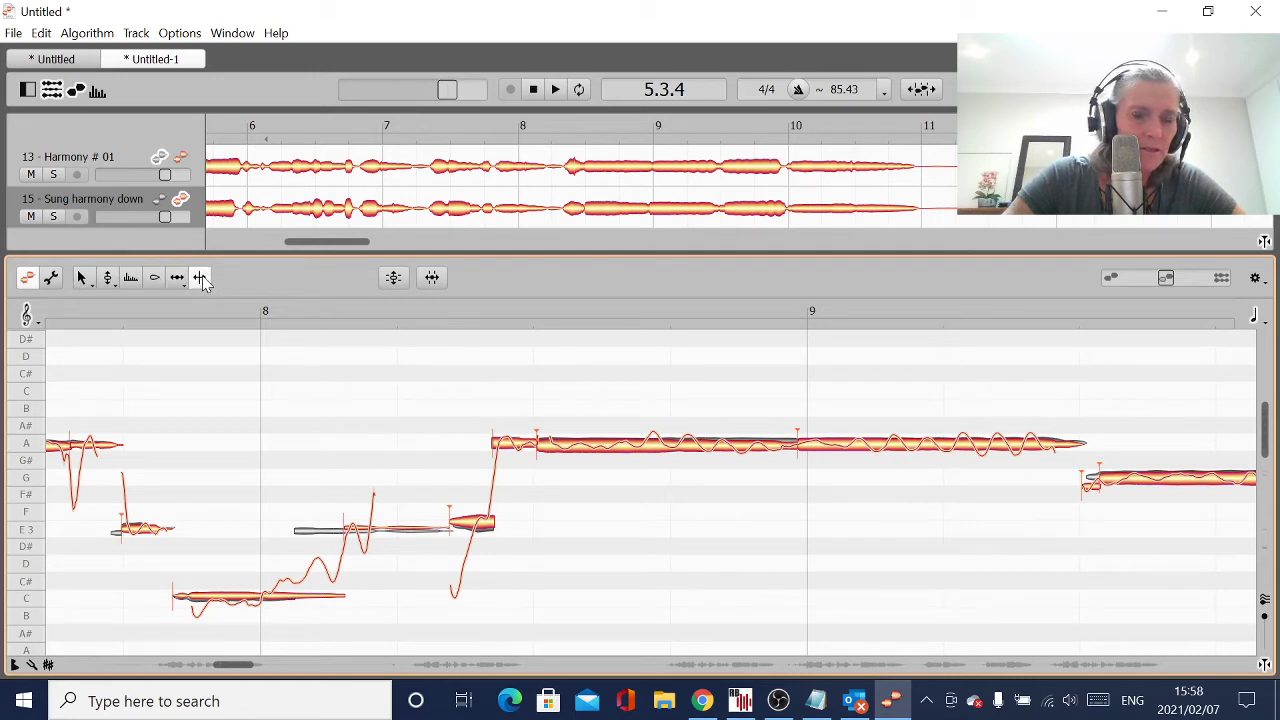
double_click(292, 598)
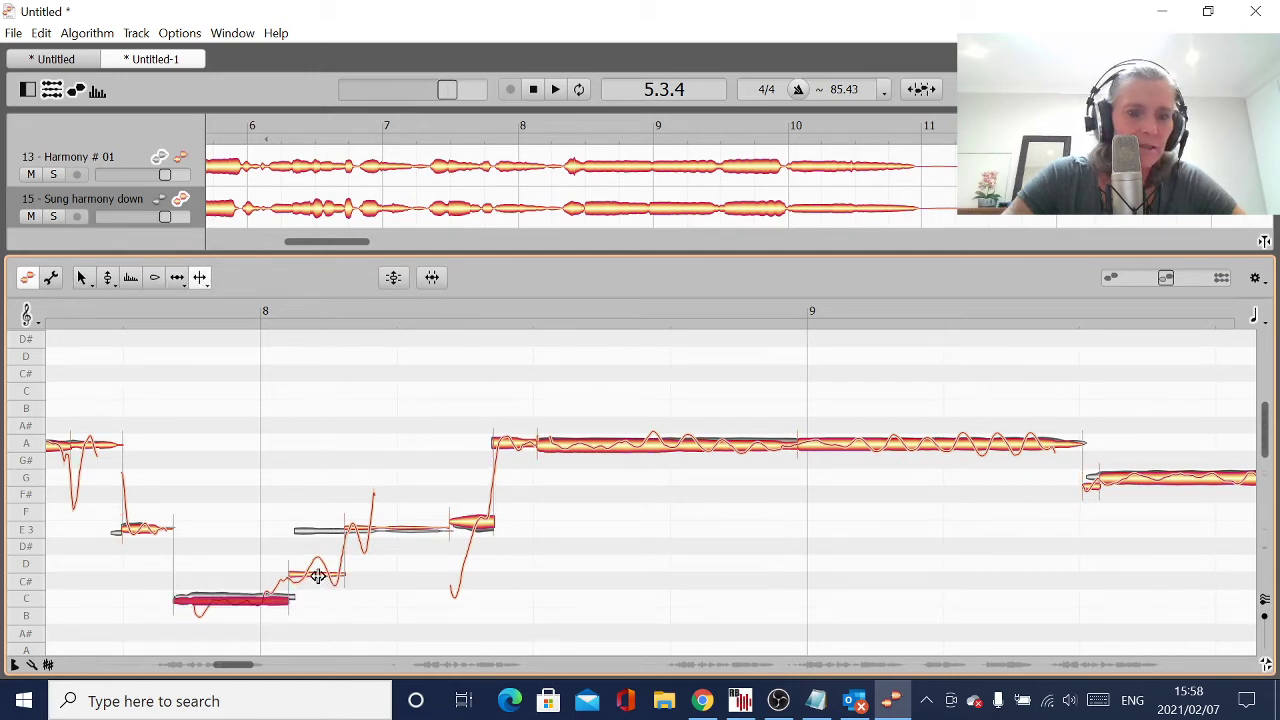
click(84, 279)
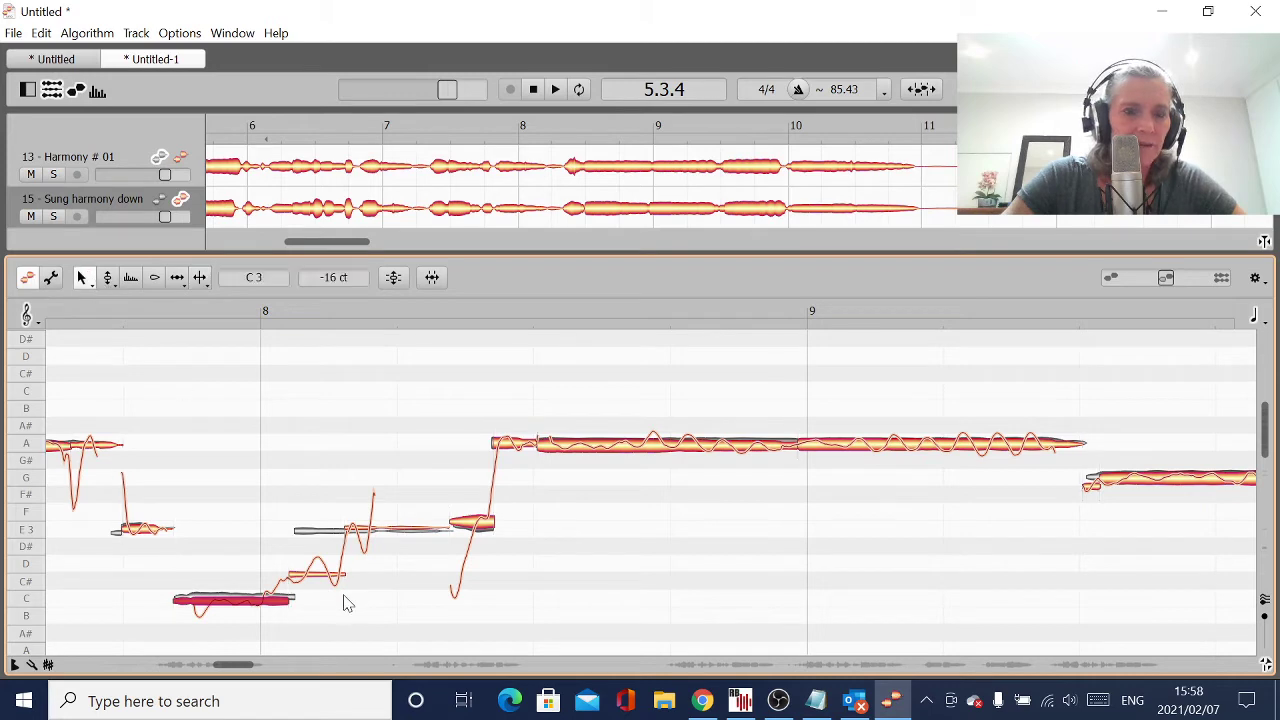
drag(325, 585, 323, 528)
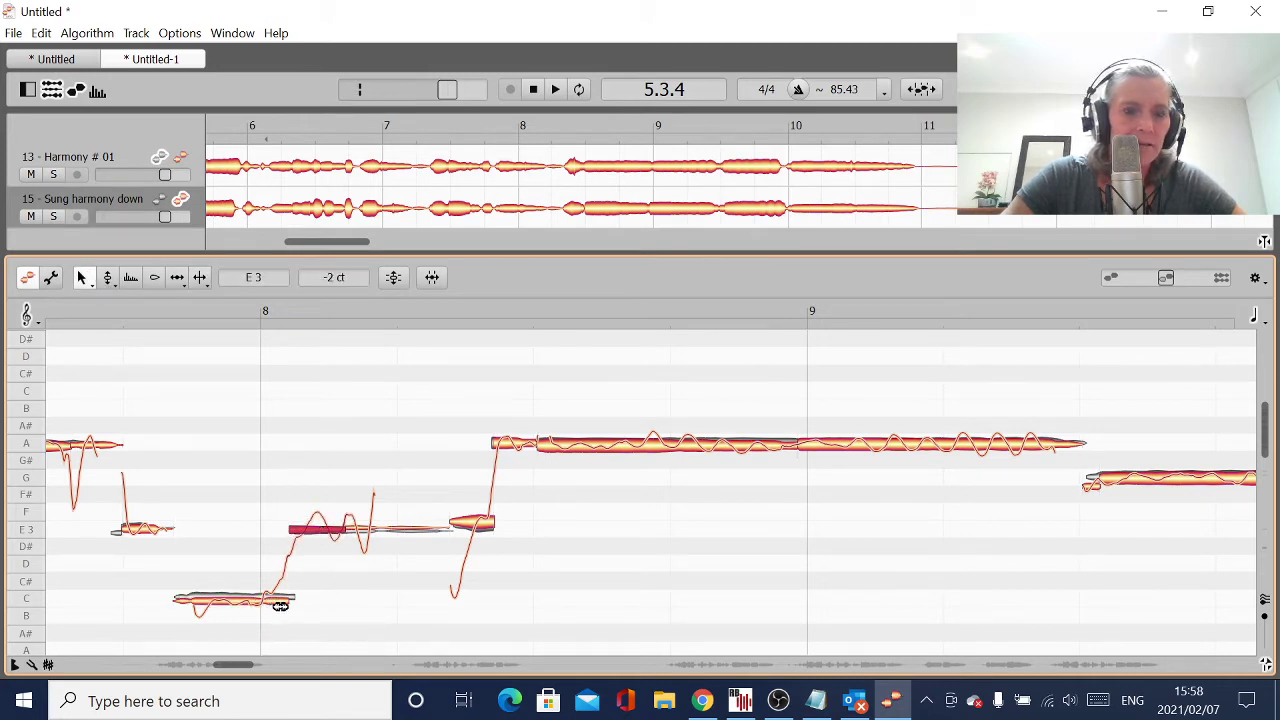
Fine-tune the remaining C3 note upward and extend its end to the reference, and raise the short E3 note before it slightly.
click(234, 604)
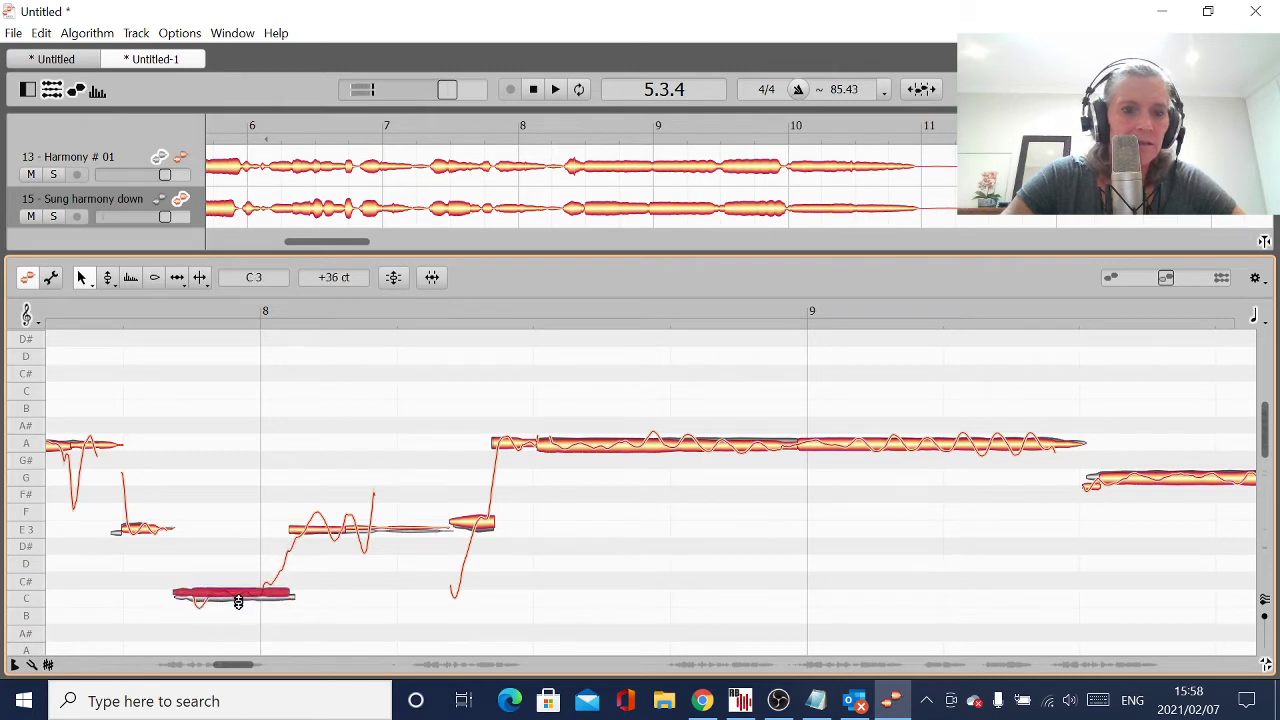
drag(286, 600, 295, 600)
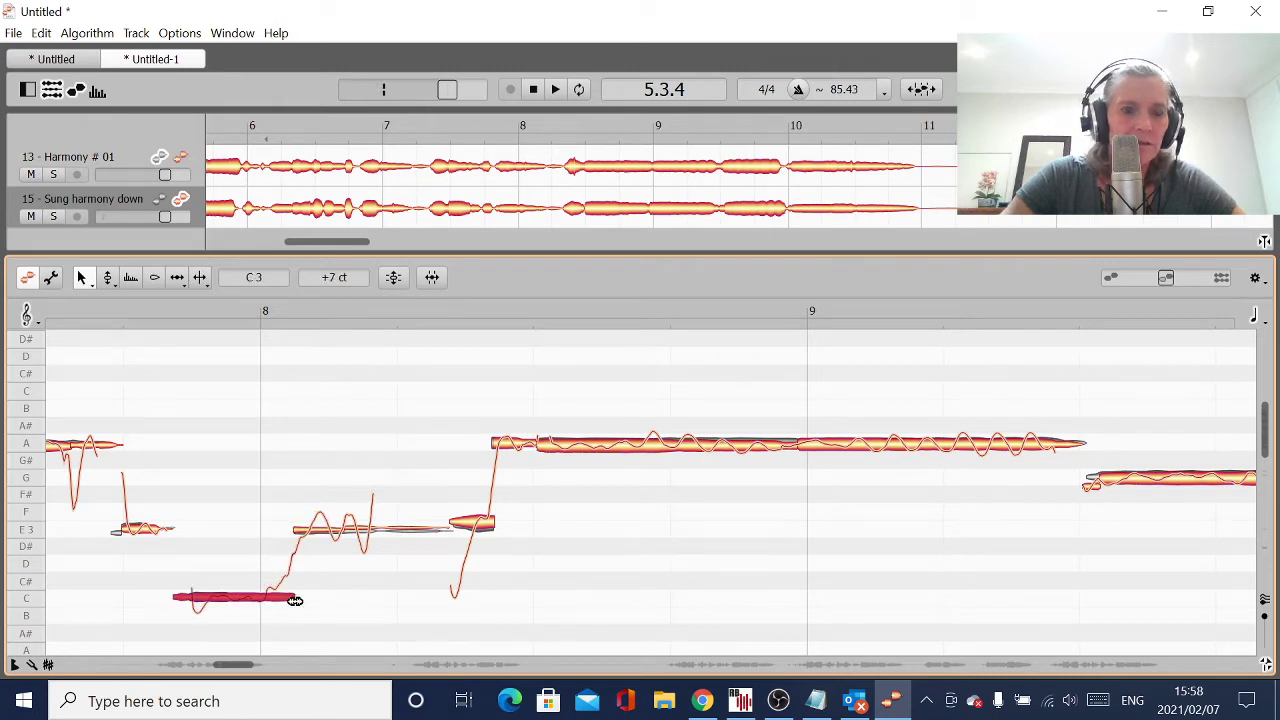
click(150, 527)
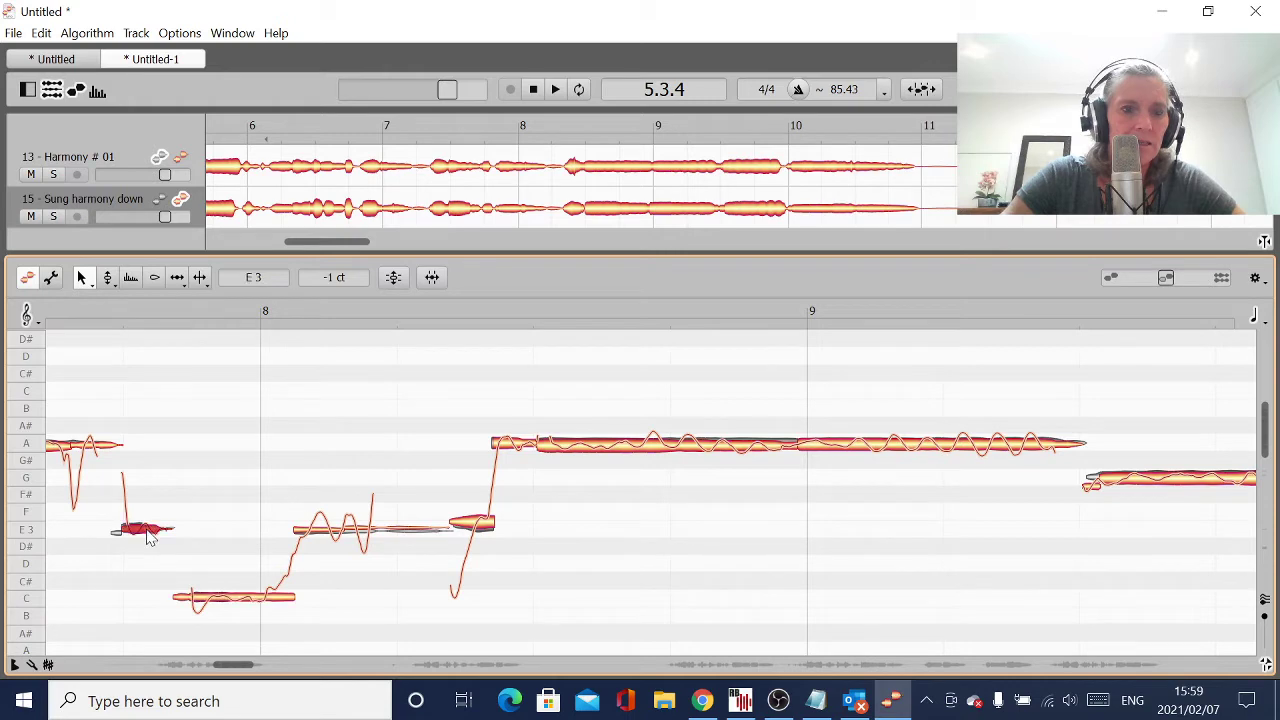
drag(150, 527, 147, 530)
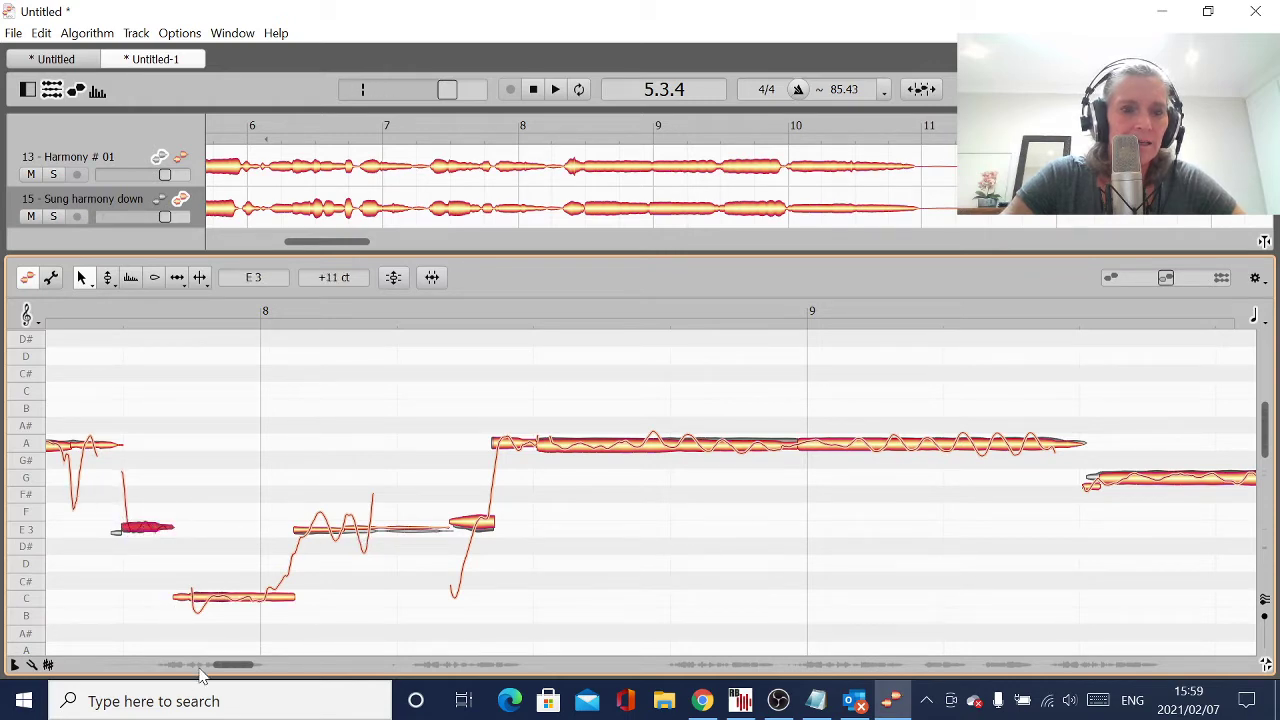
With the reference notes temporarily offset, move the boundary between the second A3 note and the short E3 in bar 7 earlier to match.
drag(233, 667, 213, 666)
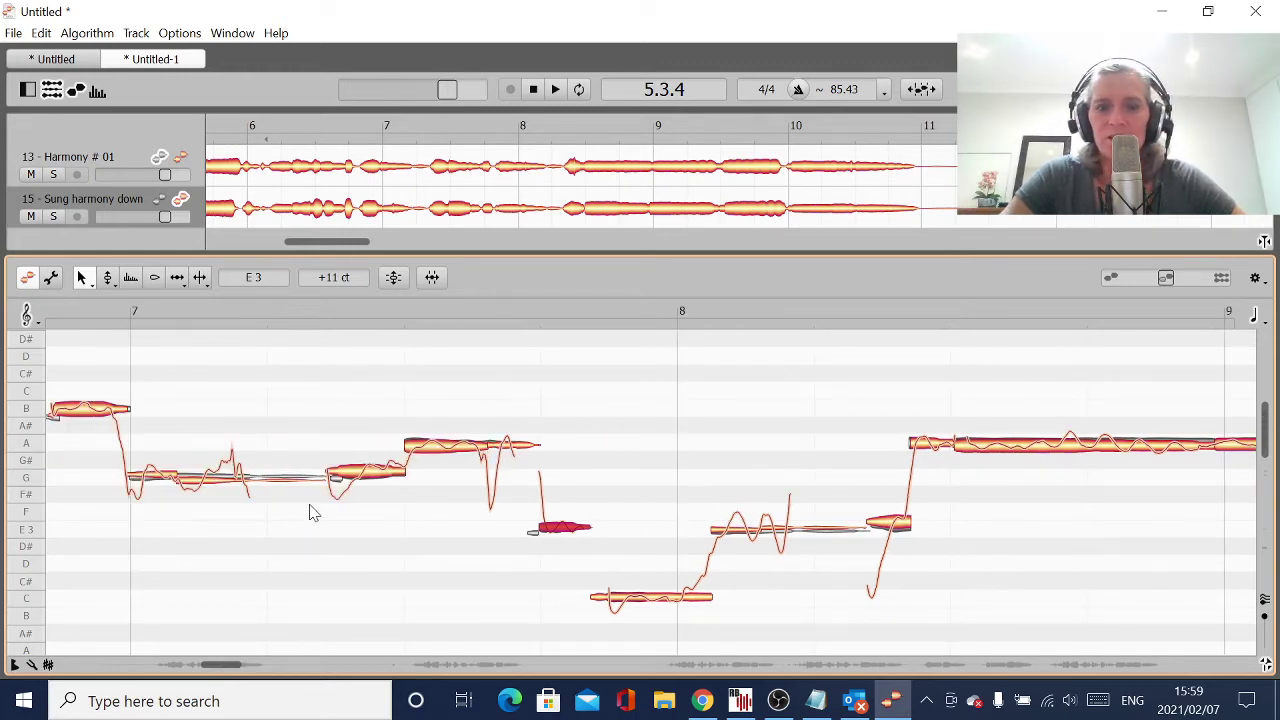
click(1264, 601)
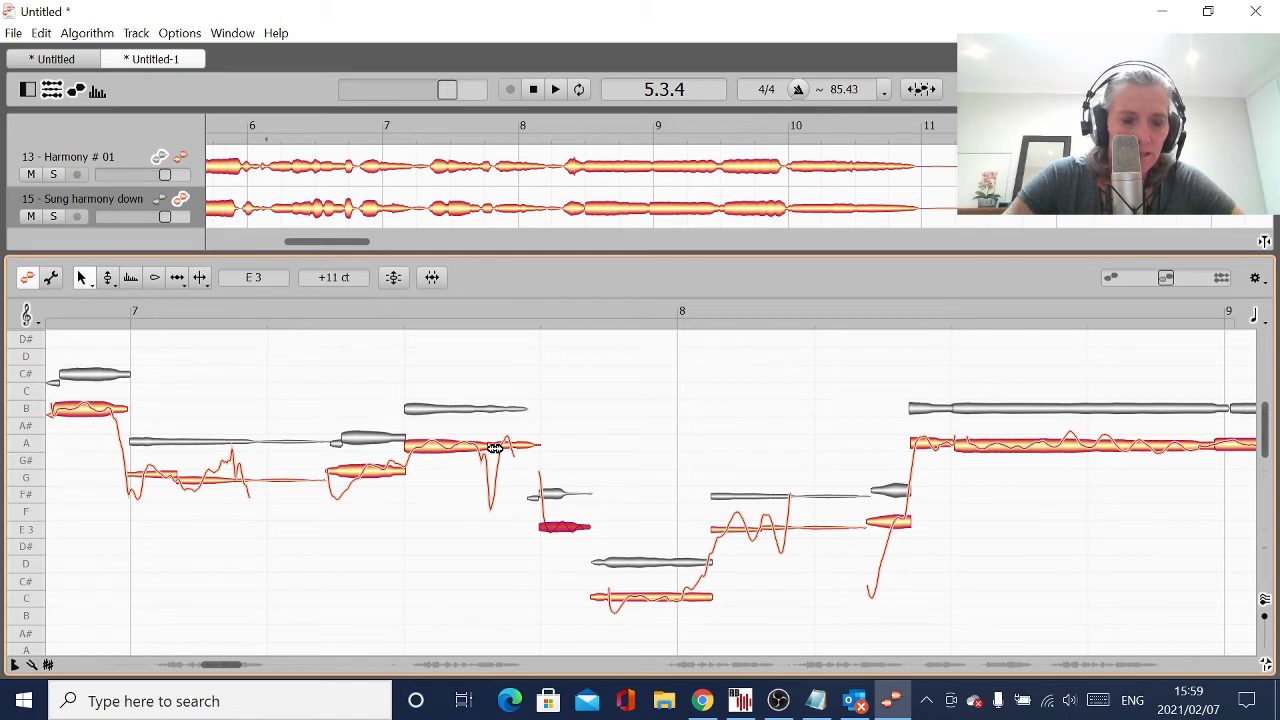
drag(494, 447, 521, 446)
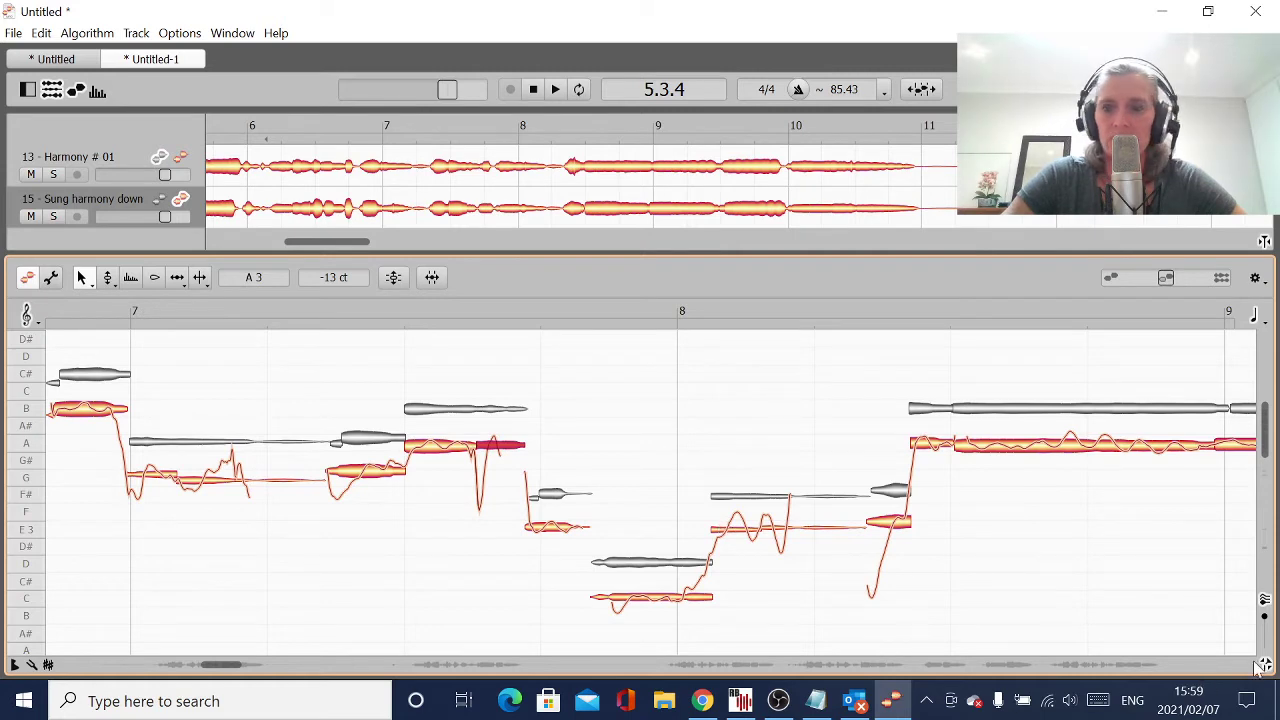
click(1265, 601)
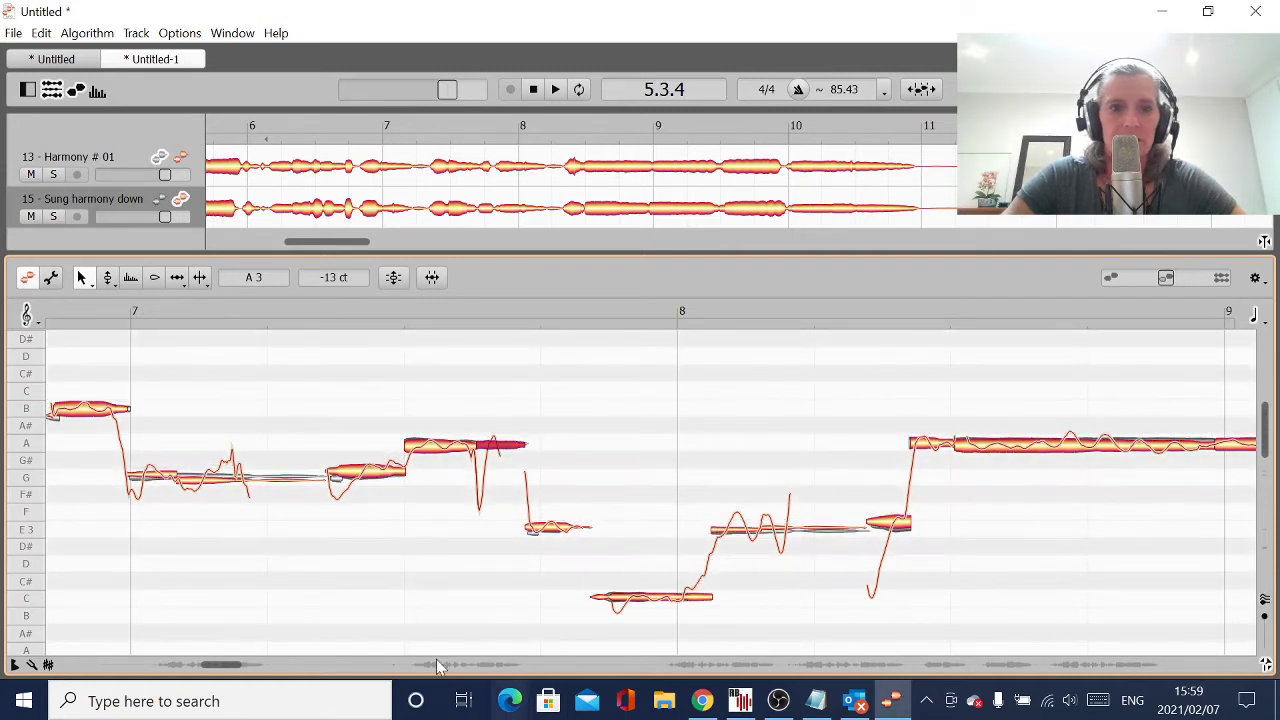
Play back the corrected harmony from bar 7 through bar 10 to check the edits.
double_click(257, 631)
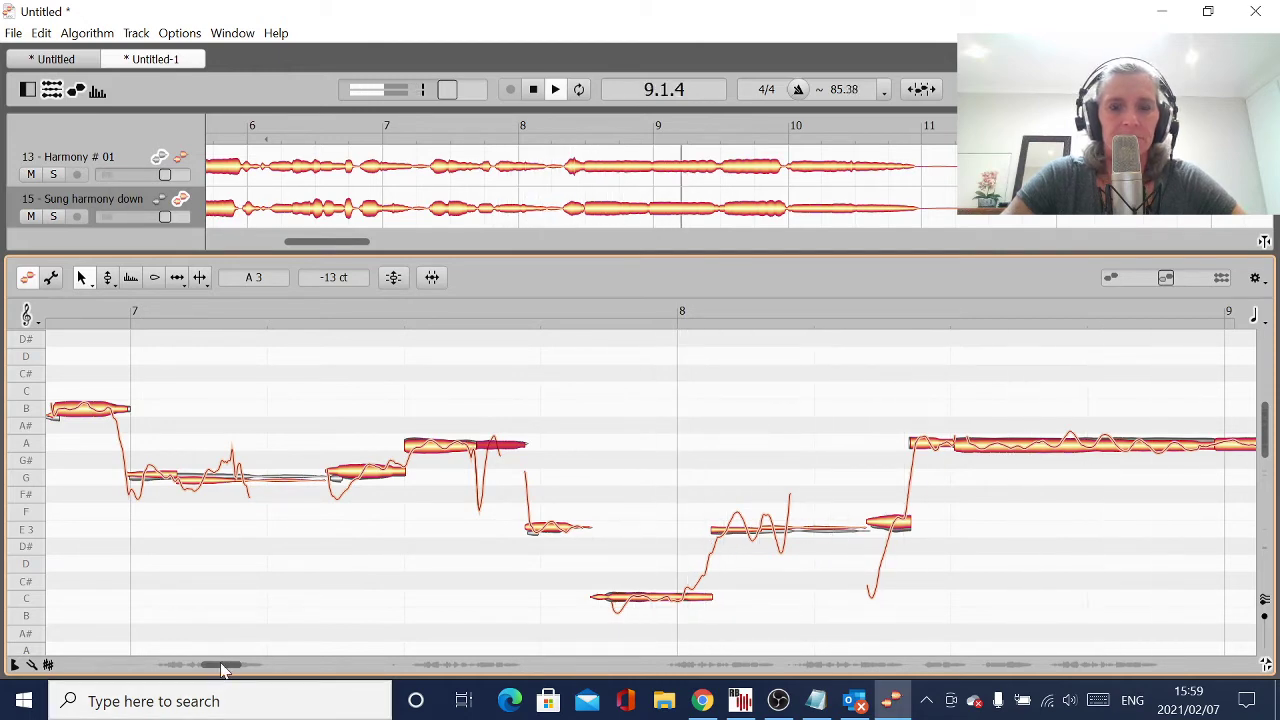
drag(224, 673, 261, 673)
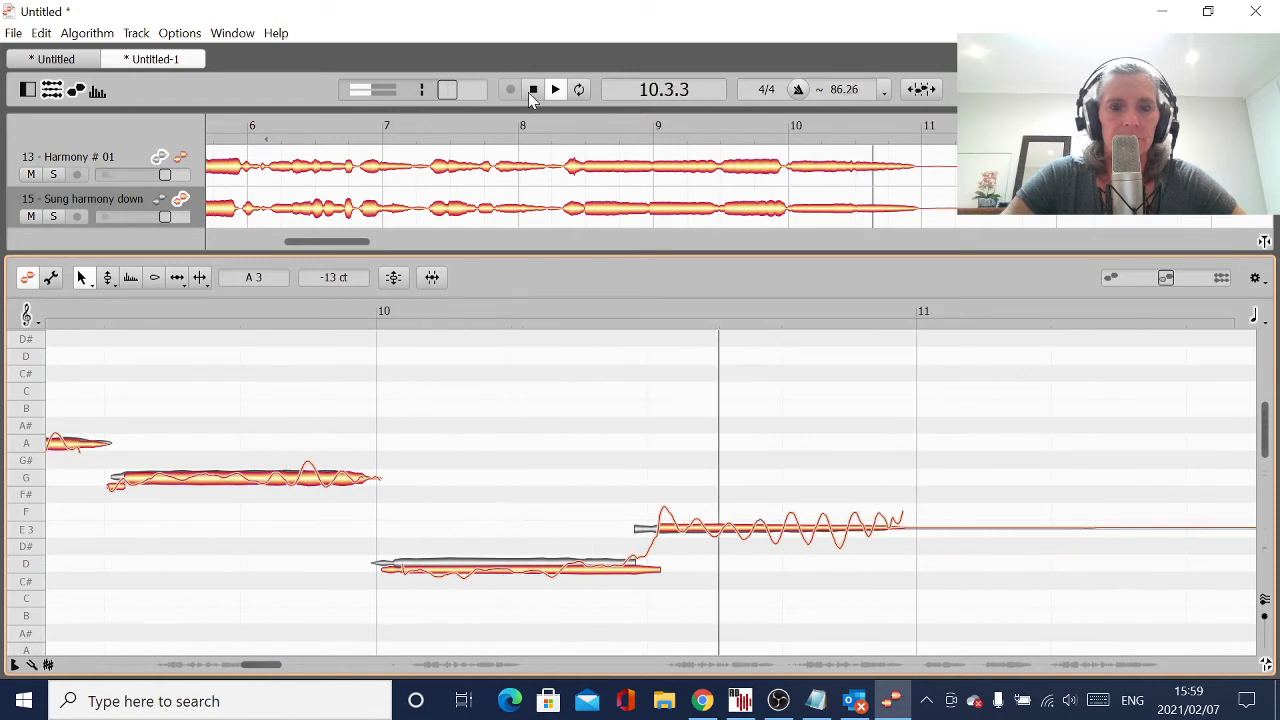
key(space)
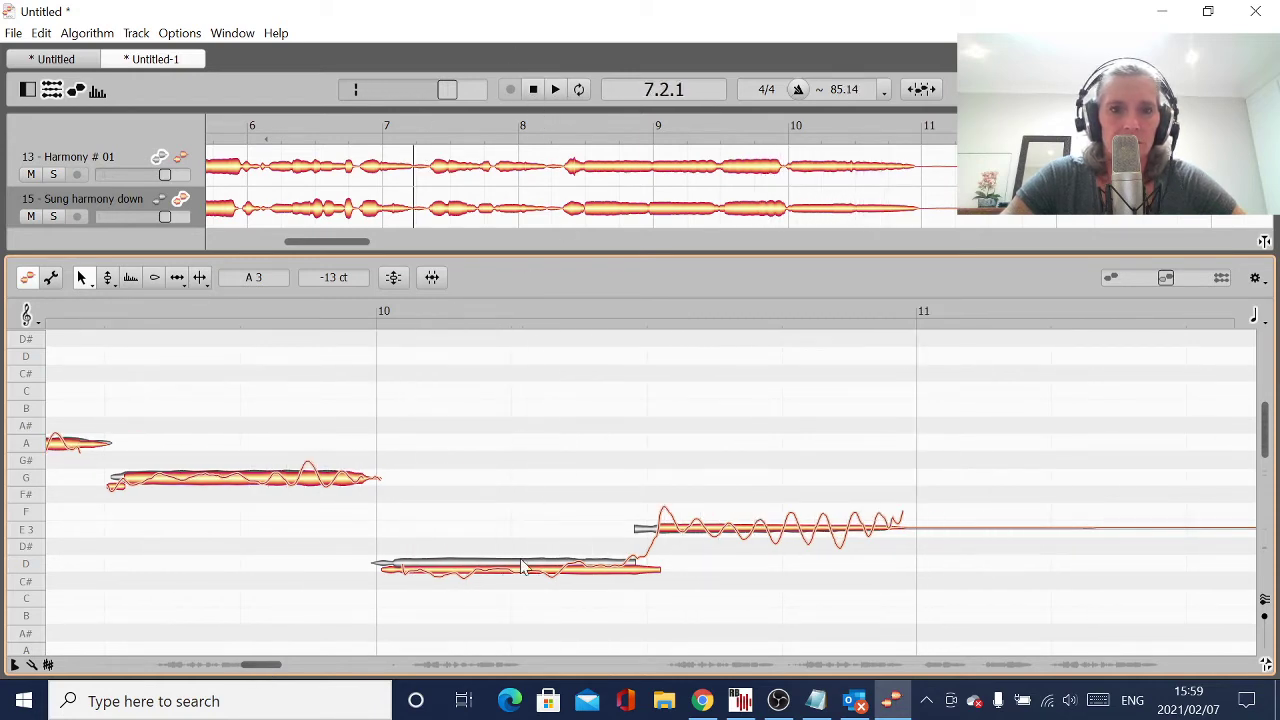
In bar 10, raise the long low note to D3, align its start with the reference, and start the following E3 note earlier.
drag(518, 570, 517, 563)
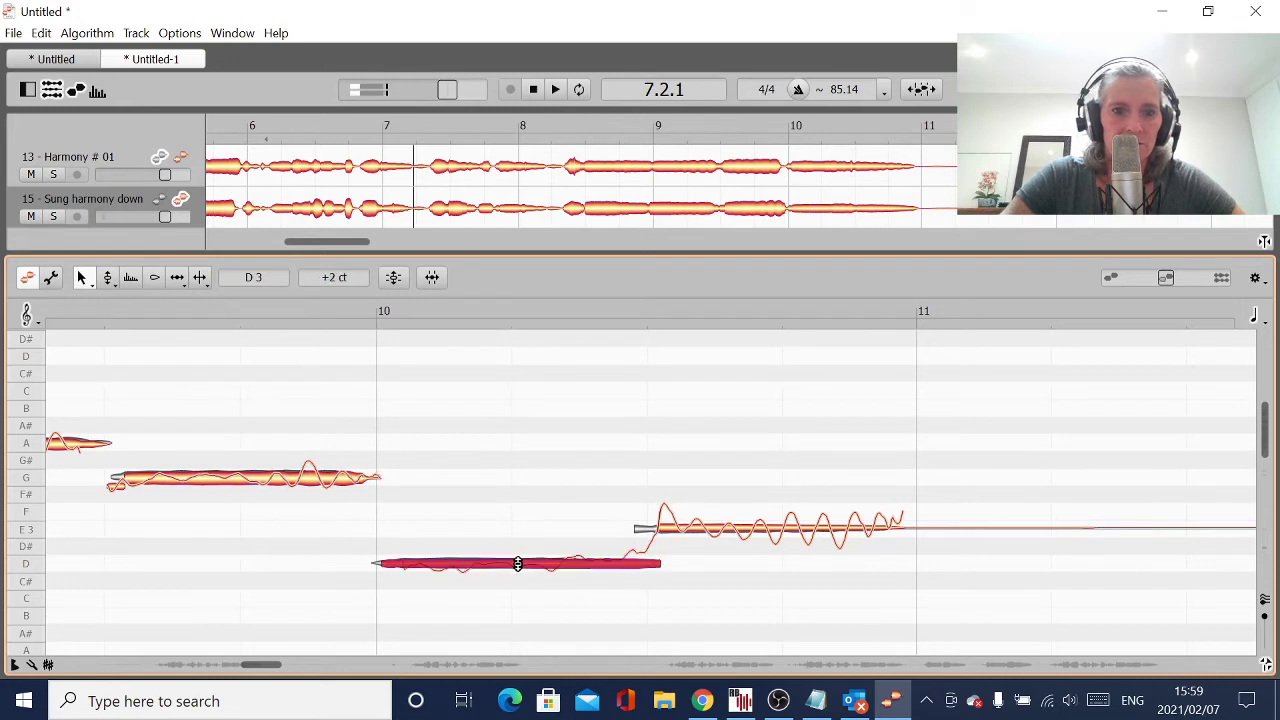
click(658, 535)
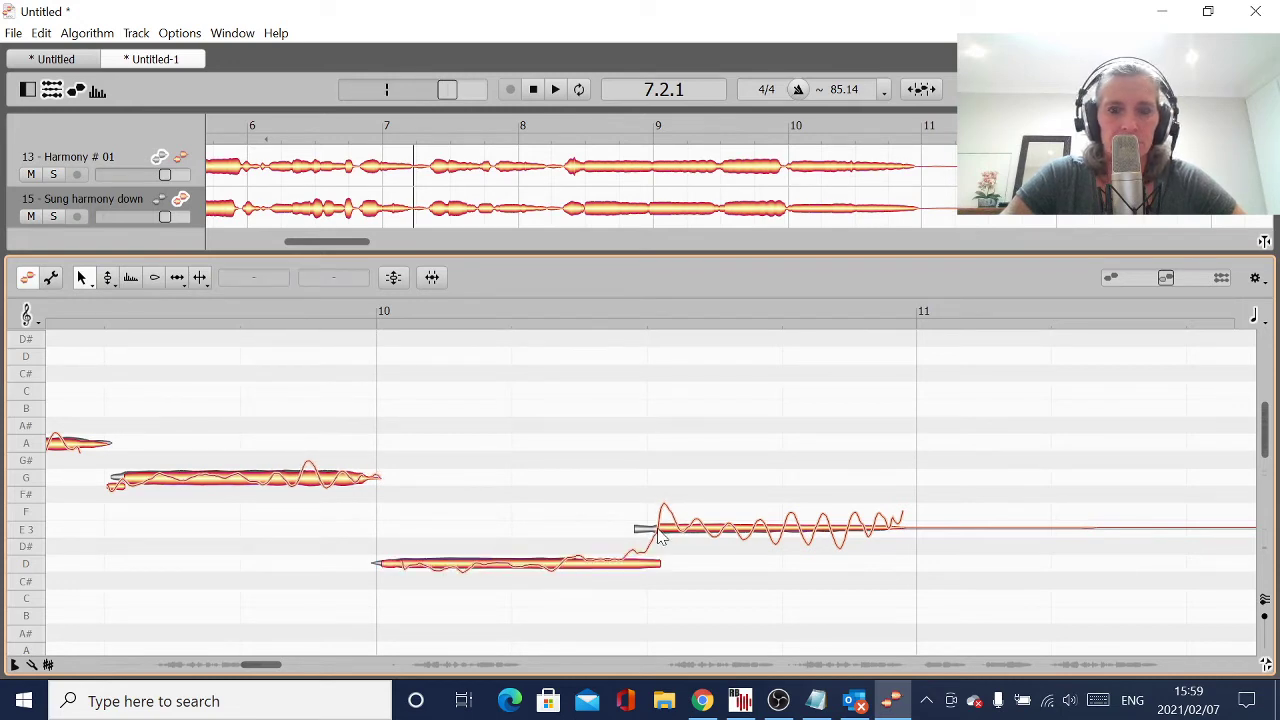
drag(663, 530, 636, 528)
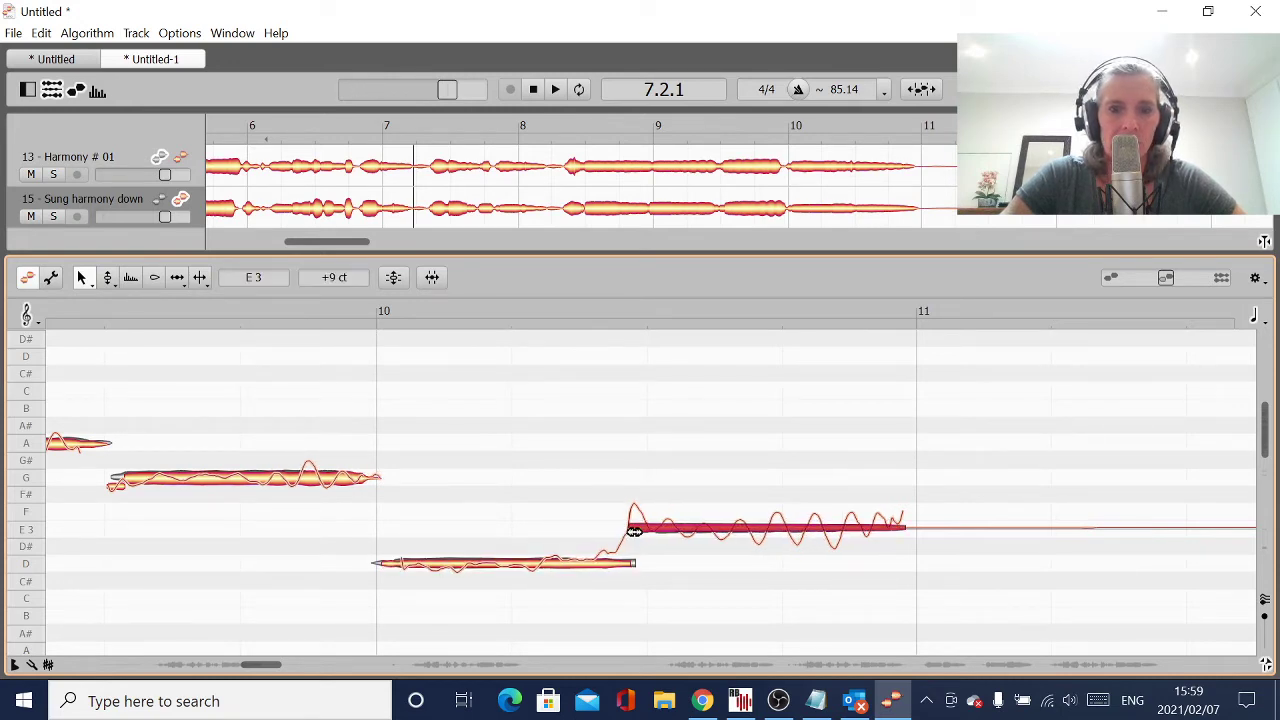
click(385, 563)
Play back the aligned phrase ending from late bar 9 through bar 11, and stop playback.
key(space)
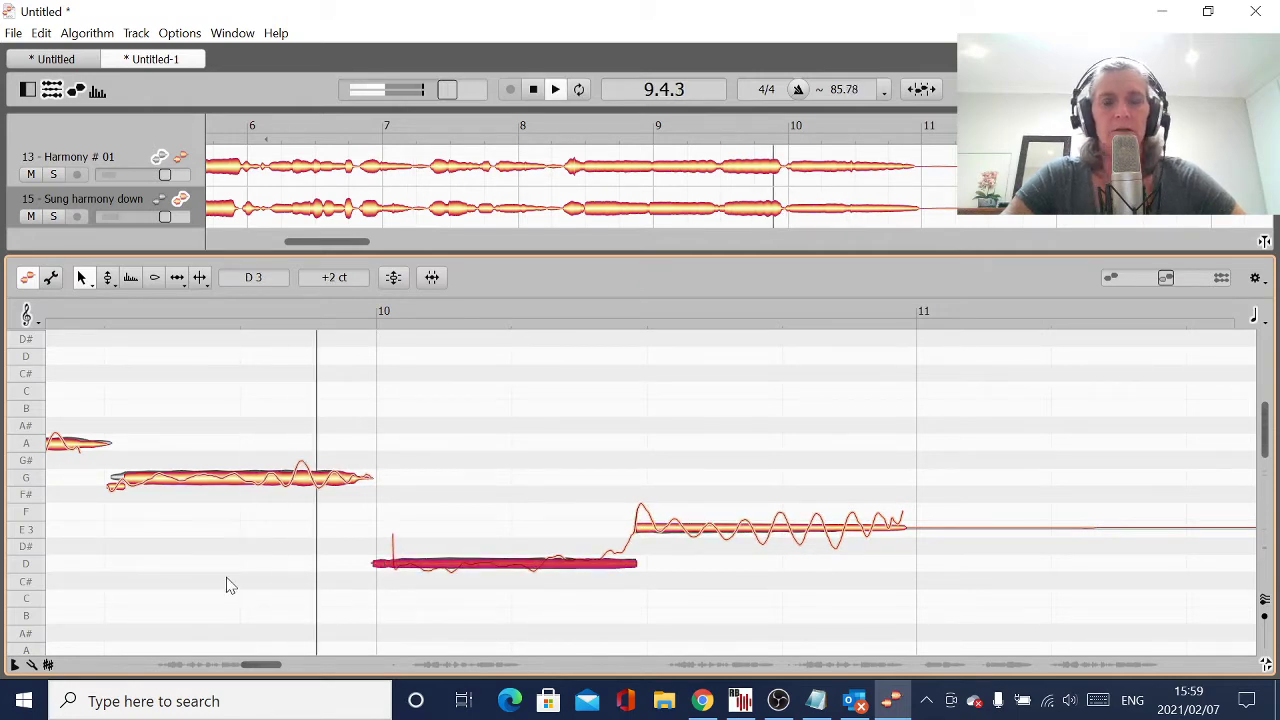
click(228, 585)
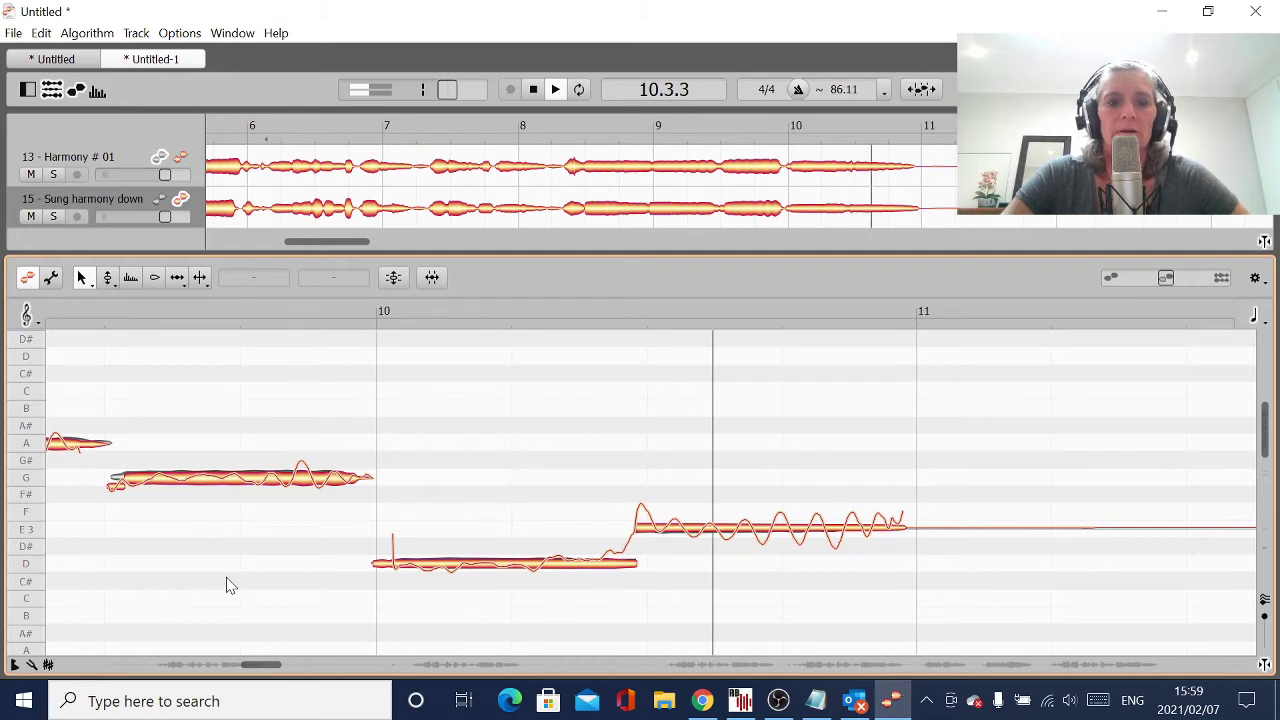
click(328, 674)
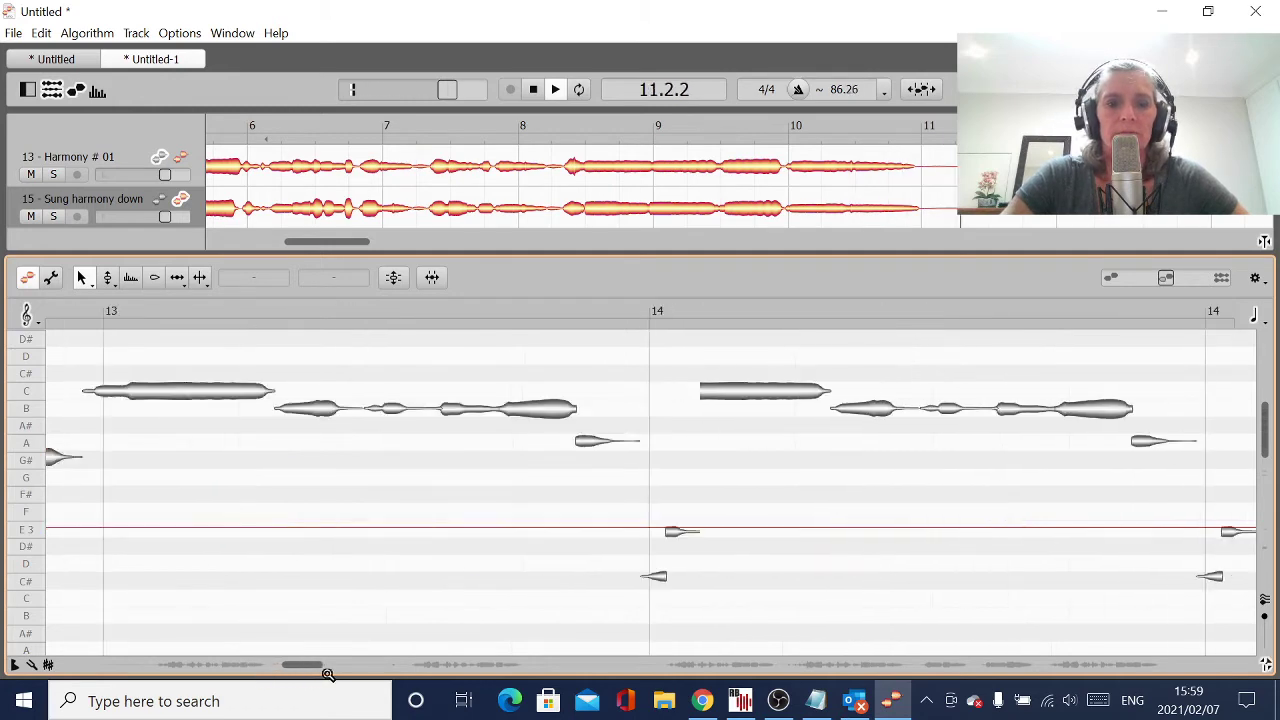
drag(328, 674, 440, 674)
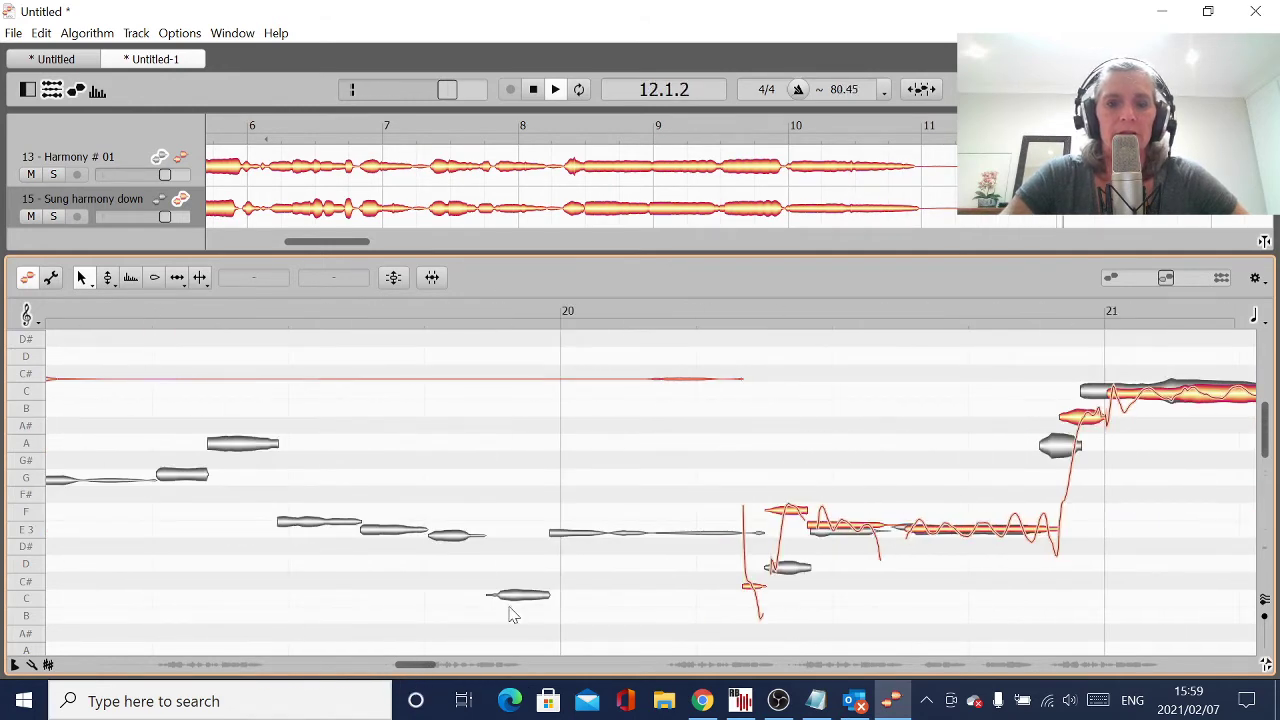
click(532, 90)
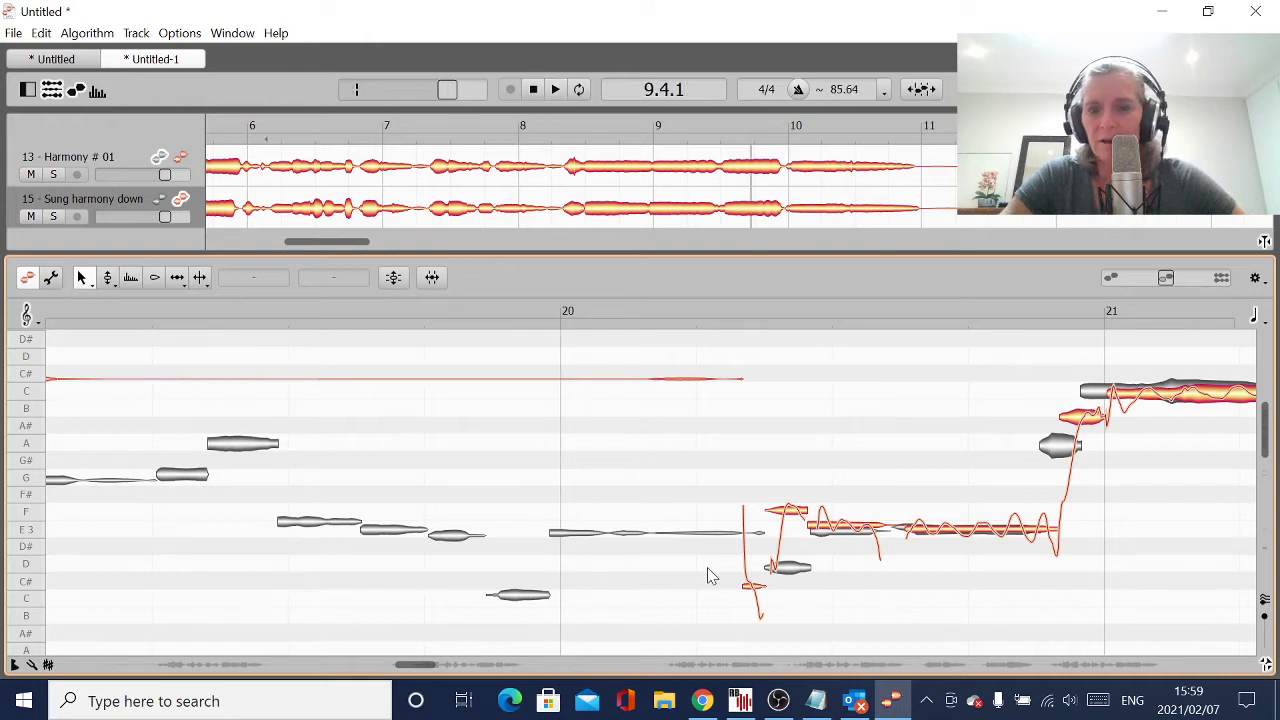
In bar 20, lower the F3 note to D3, align the two E3 notes, and move the note before bar 21 to A3 with an earlier start.
drag(793, 515, 790, 567)
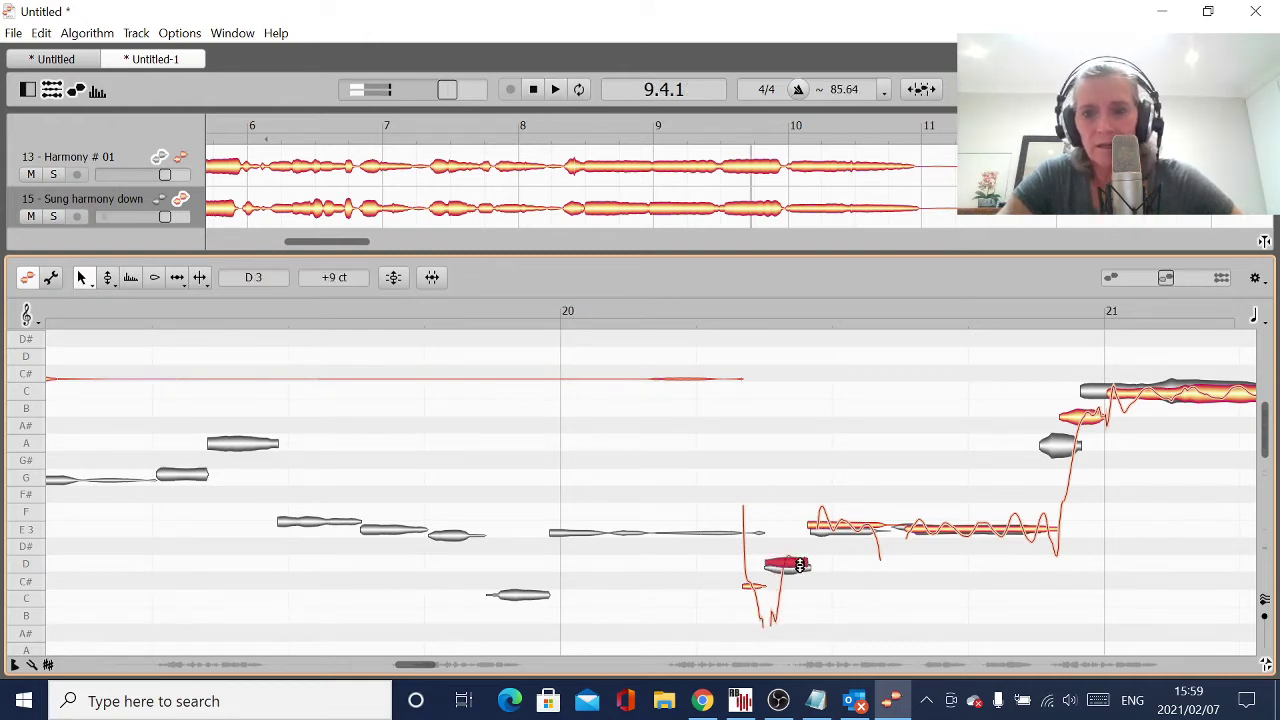
click(848, 527)
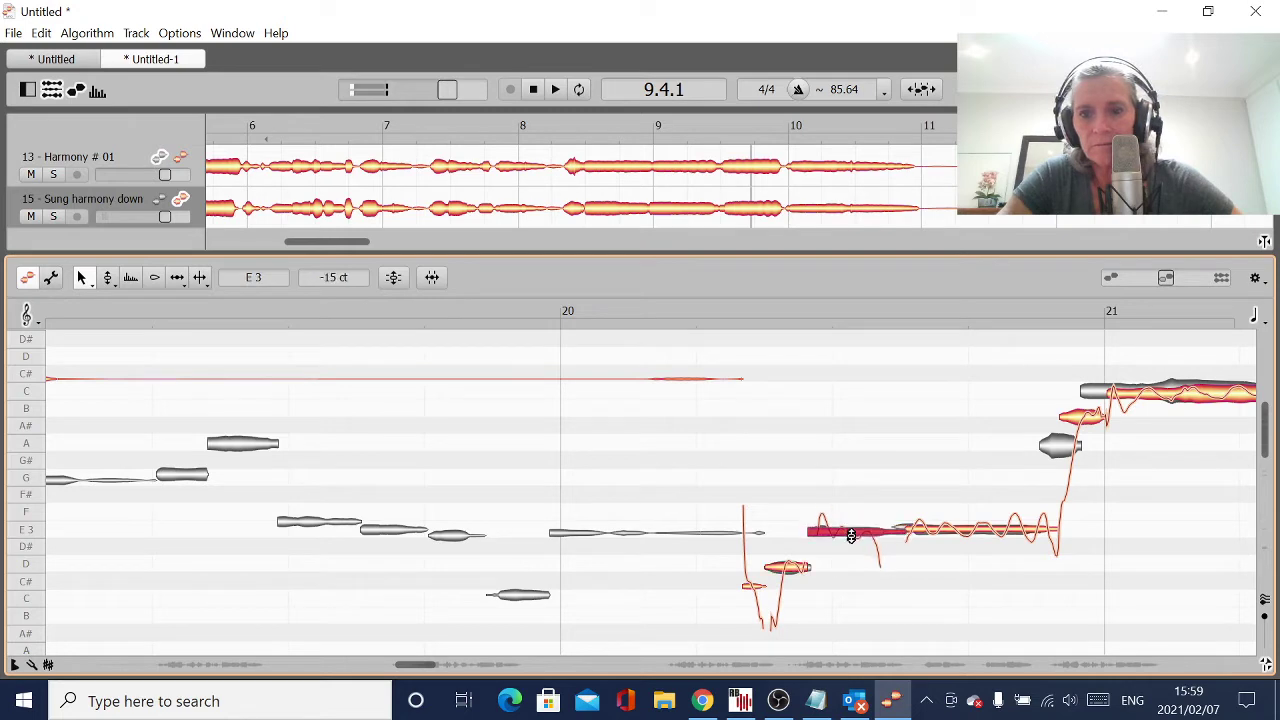
click(903, 529)
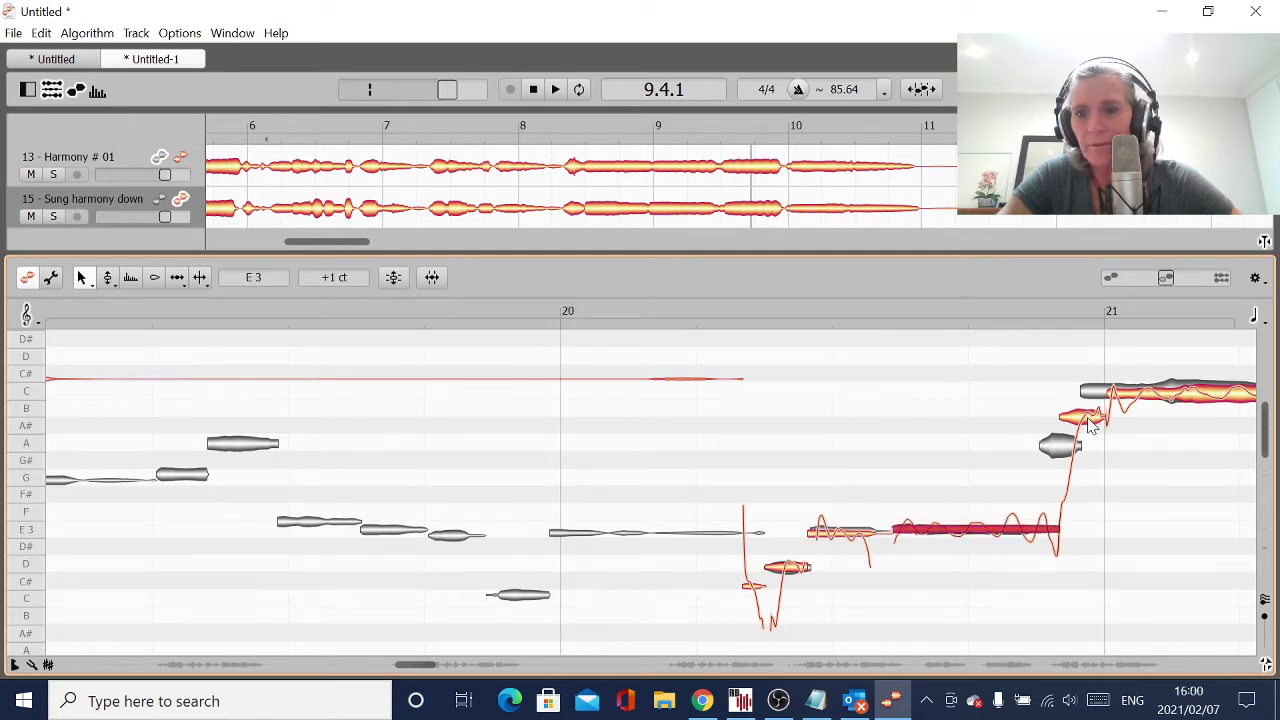
drag(1060, 421, 1079, 446)
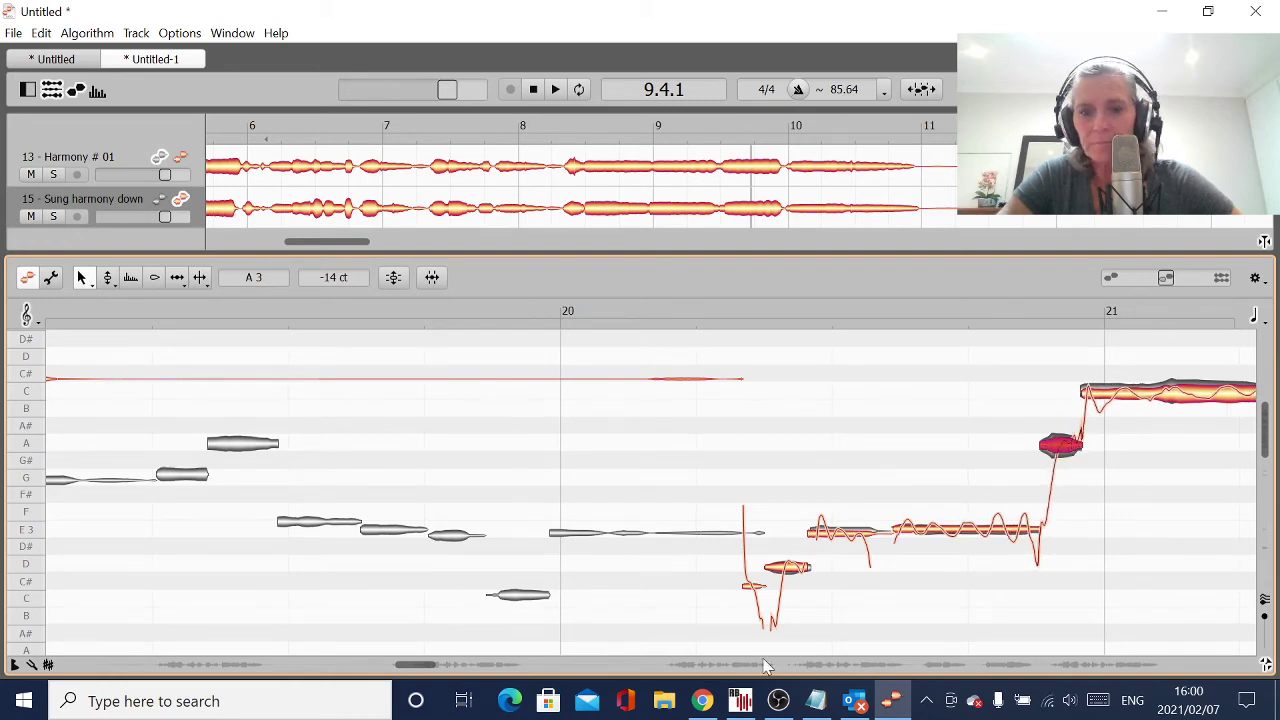
In bar 21, start the B3 notes earlier and fine-tune them up to the reference, and lower the note before bar 22 to F#3.
drag(423, 666, 431, 666)
drag(851, 415, 835, 414)
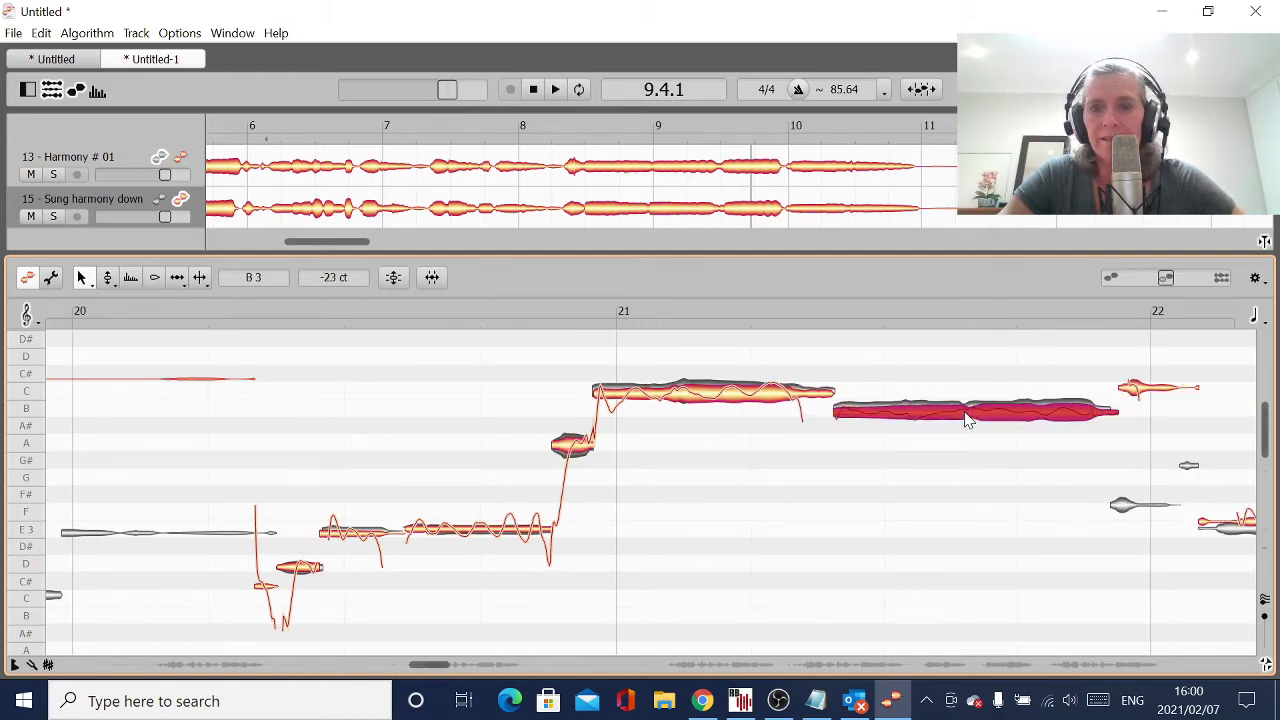
drag(967, 420, 968, 413)
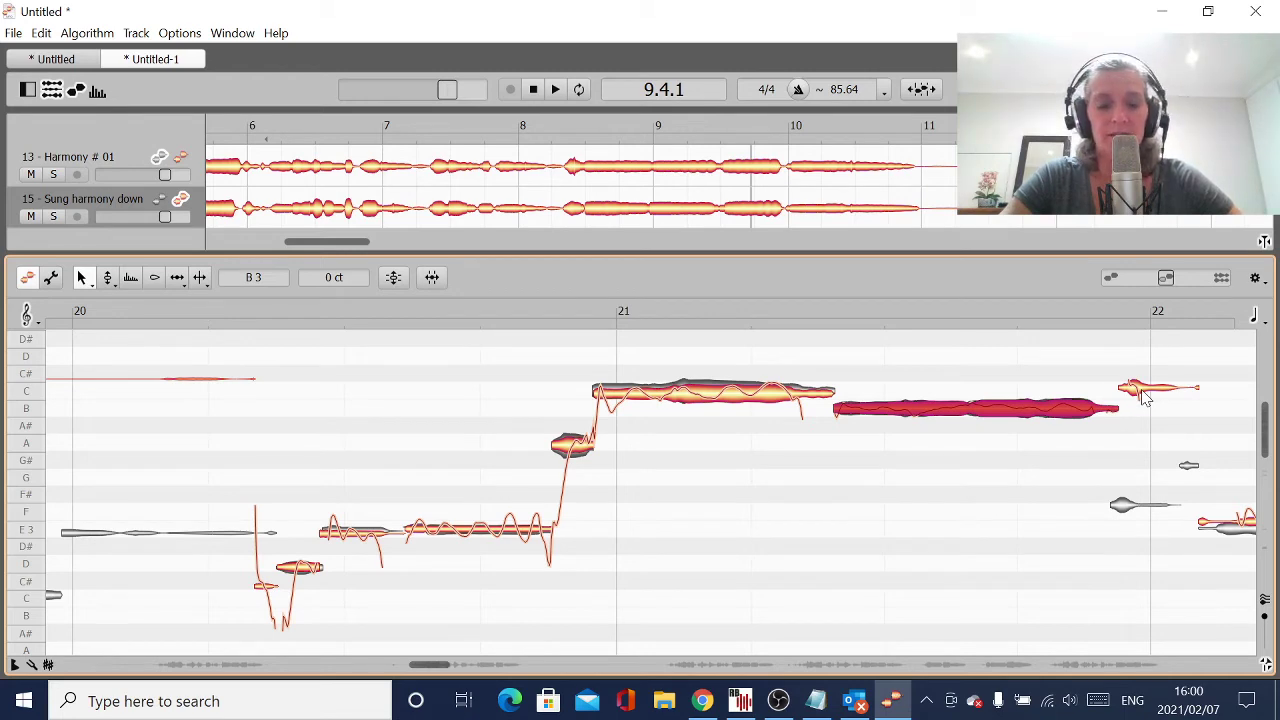
drag(1145, 397, 1149, 509)
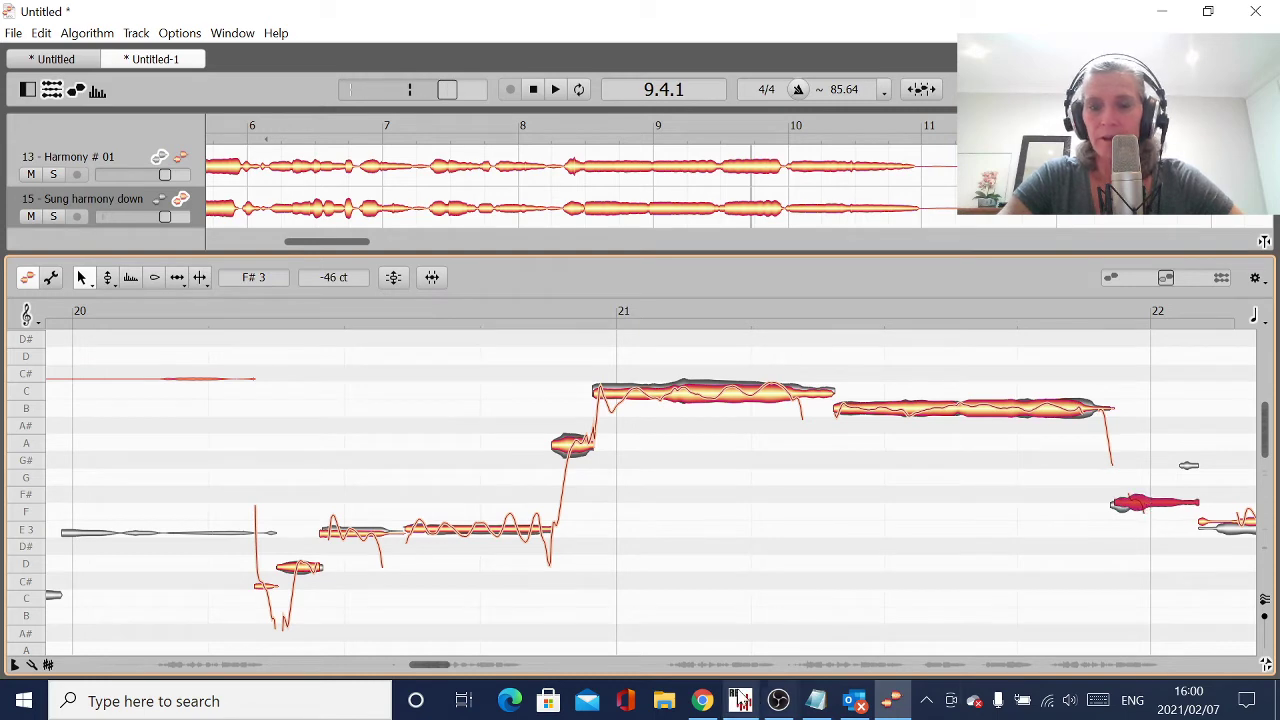
In bar 22, lower the first note and the short F#3 to E3, and raise the following A#3 to B3 with an earlier start.
drag(436, 670, 450, 668)
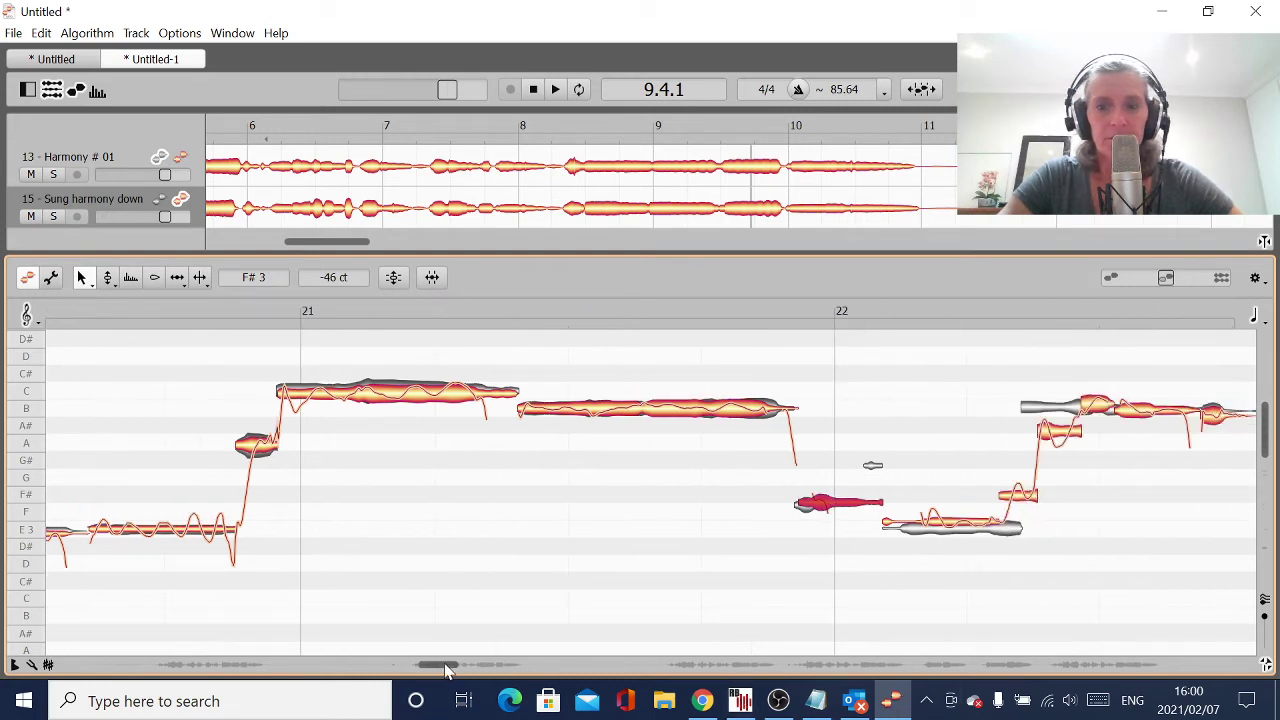
click(952, 528)
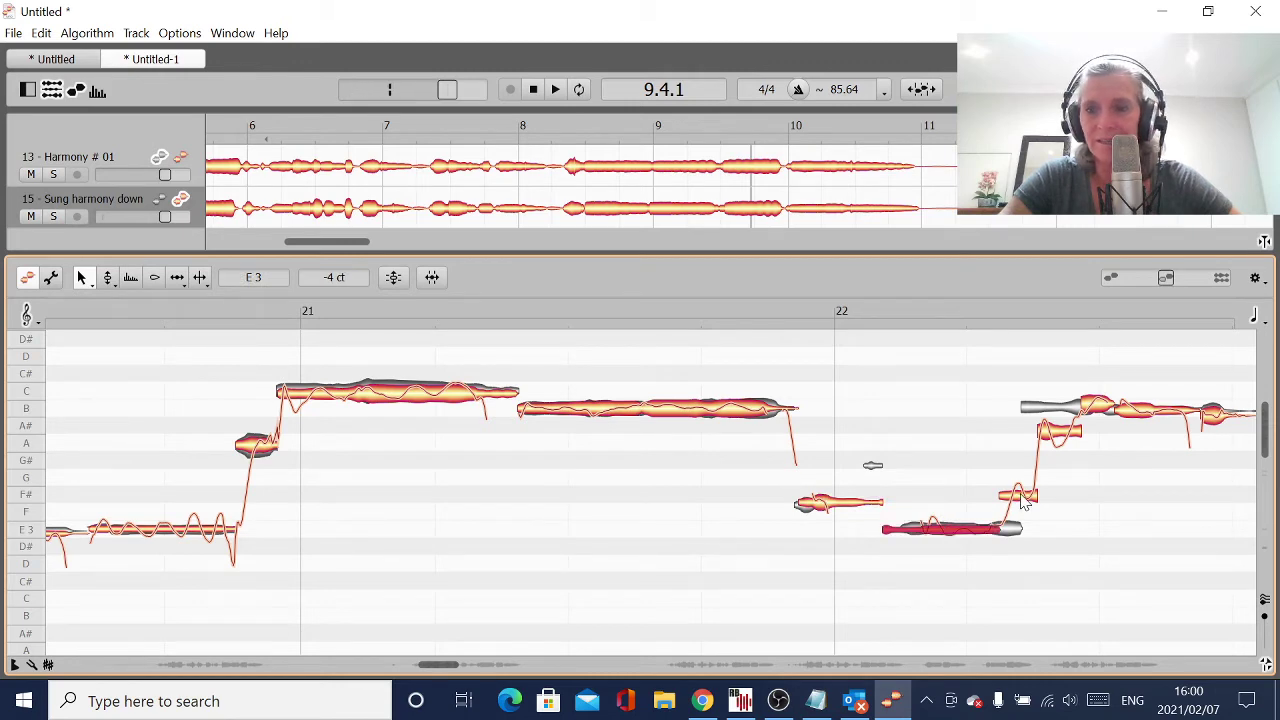
drag(1050, 440, 1025, 412)
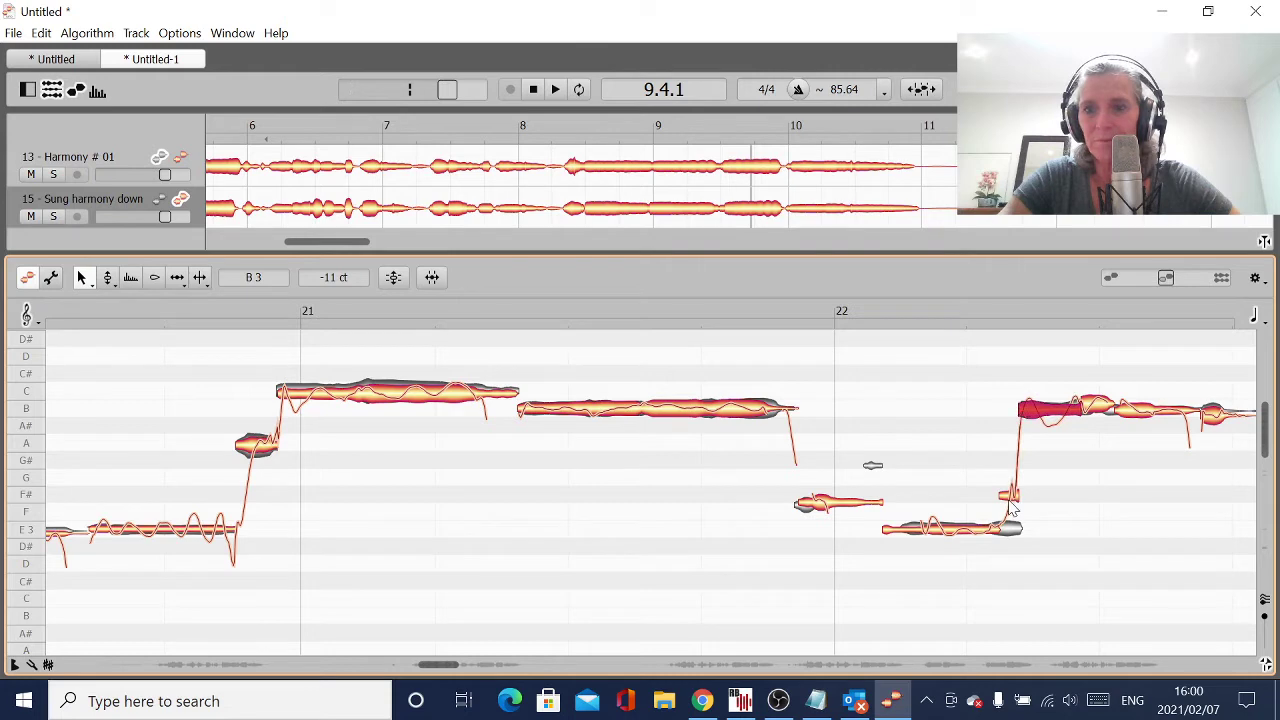
drag(1010, 503, 1006, 529)
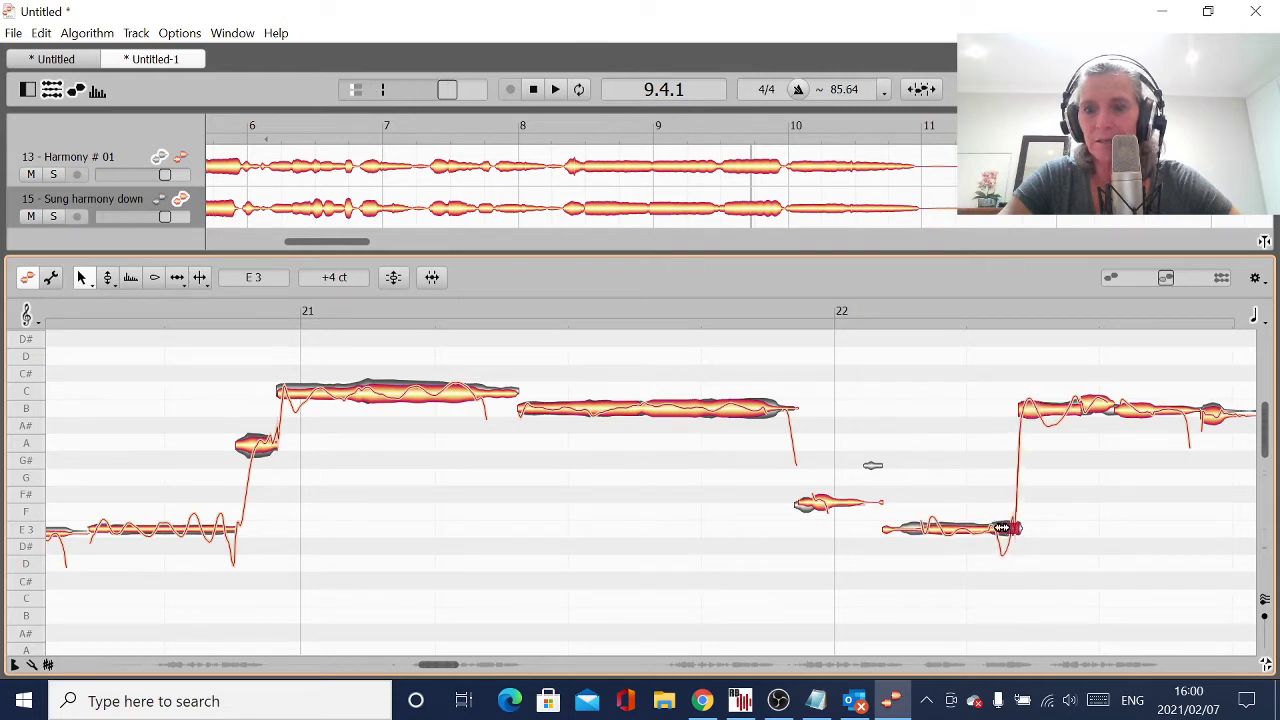
In bar 22, start the short B3 note and the B3 note following it earlier to match the reference timing.
click(1097, 413)
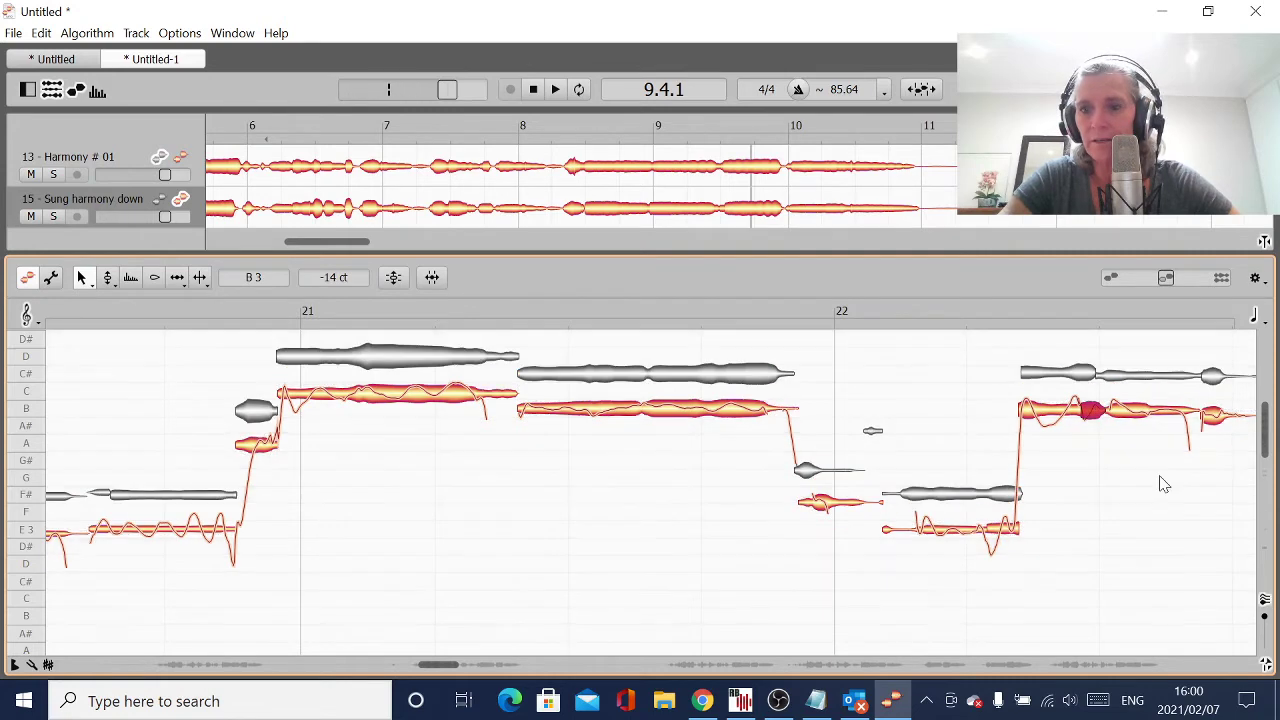
mouse_move(1086, 416)
mouse_down()
mouse_move(1069, 416)
mouse_move(1096, 407)
mouse_up()
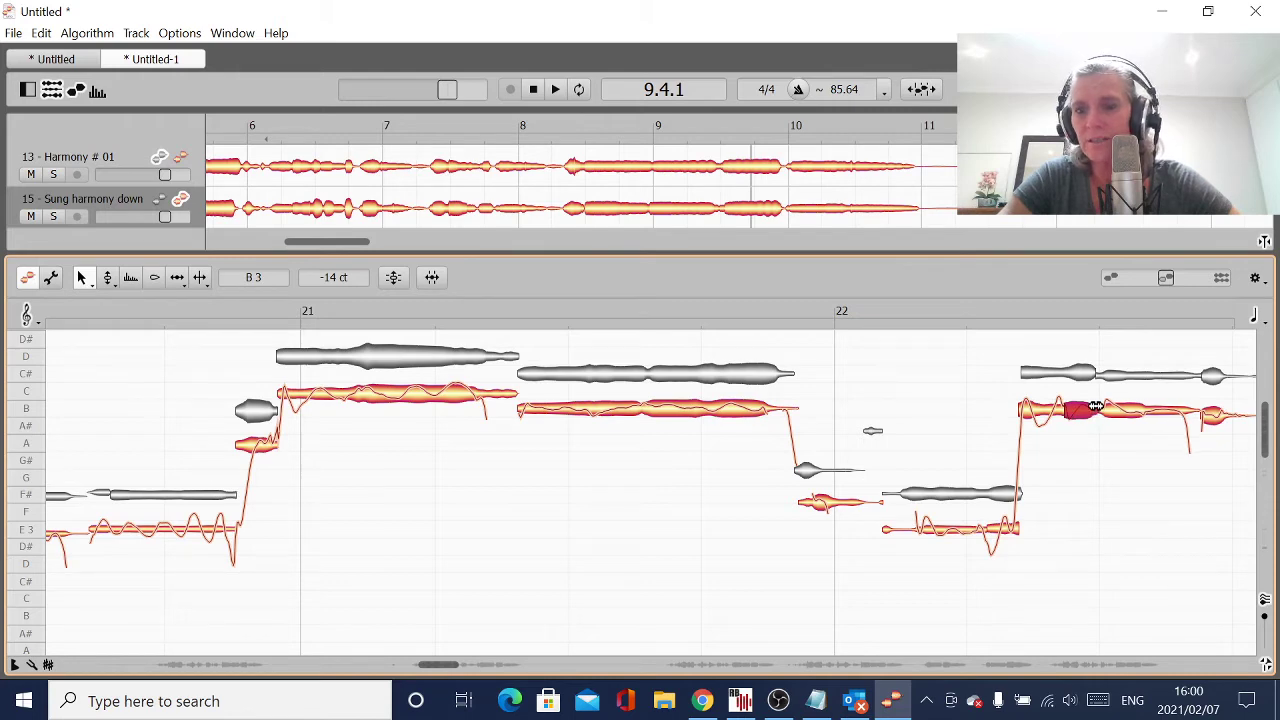
click(1265, 600)
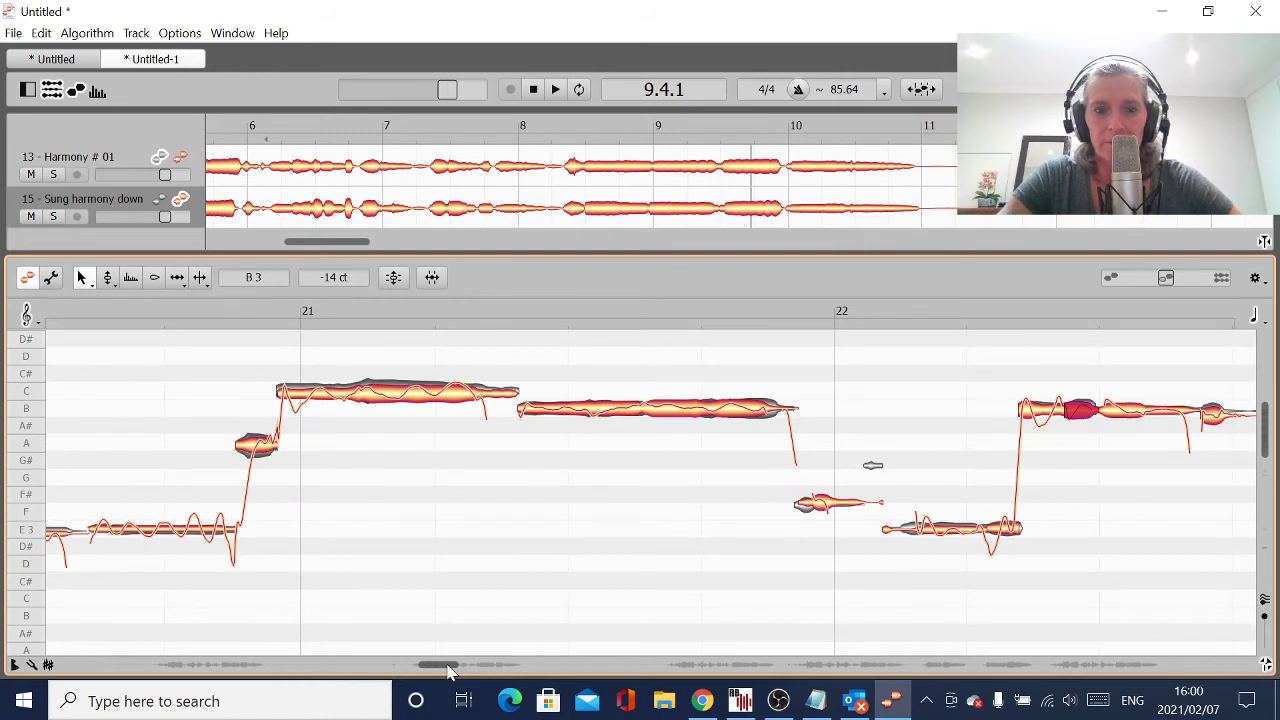
Around bar 23, split off the end of the B3 note and move it, the two following notes and the next long note to G3.
drag(447, 670, 469, 670)
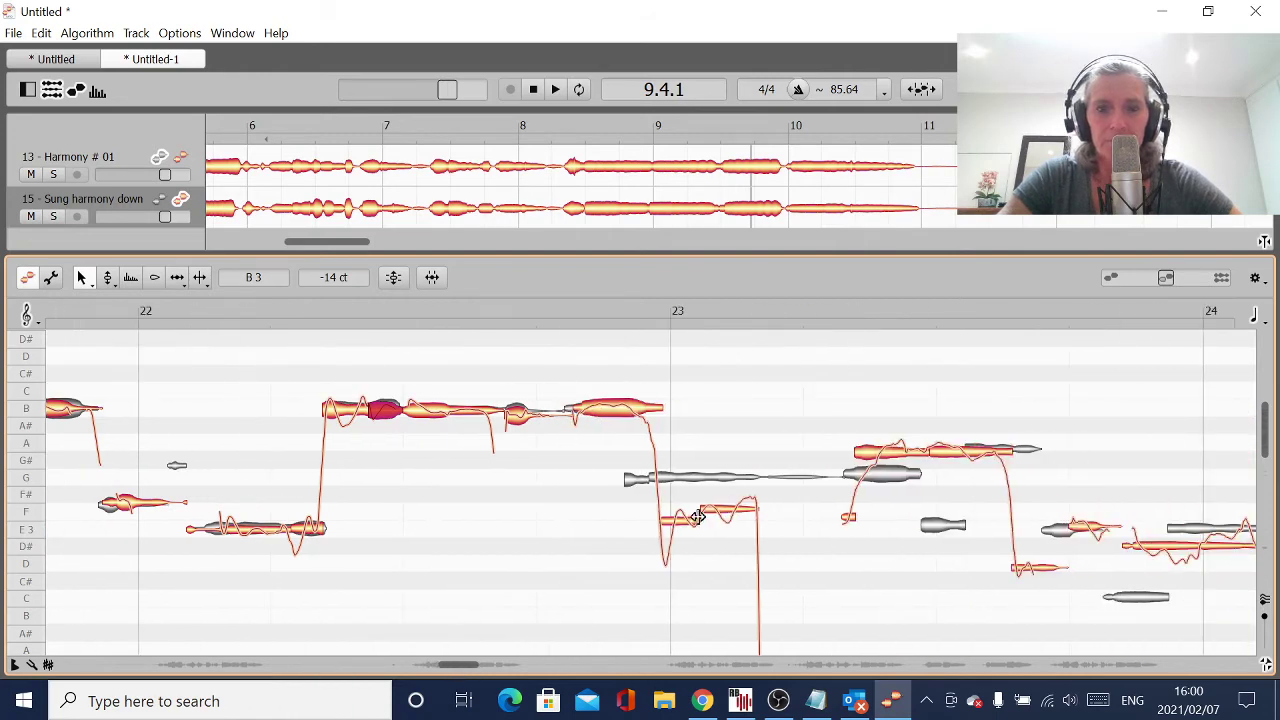
drag(678, 537, 660, 480)
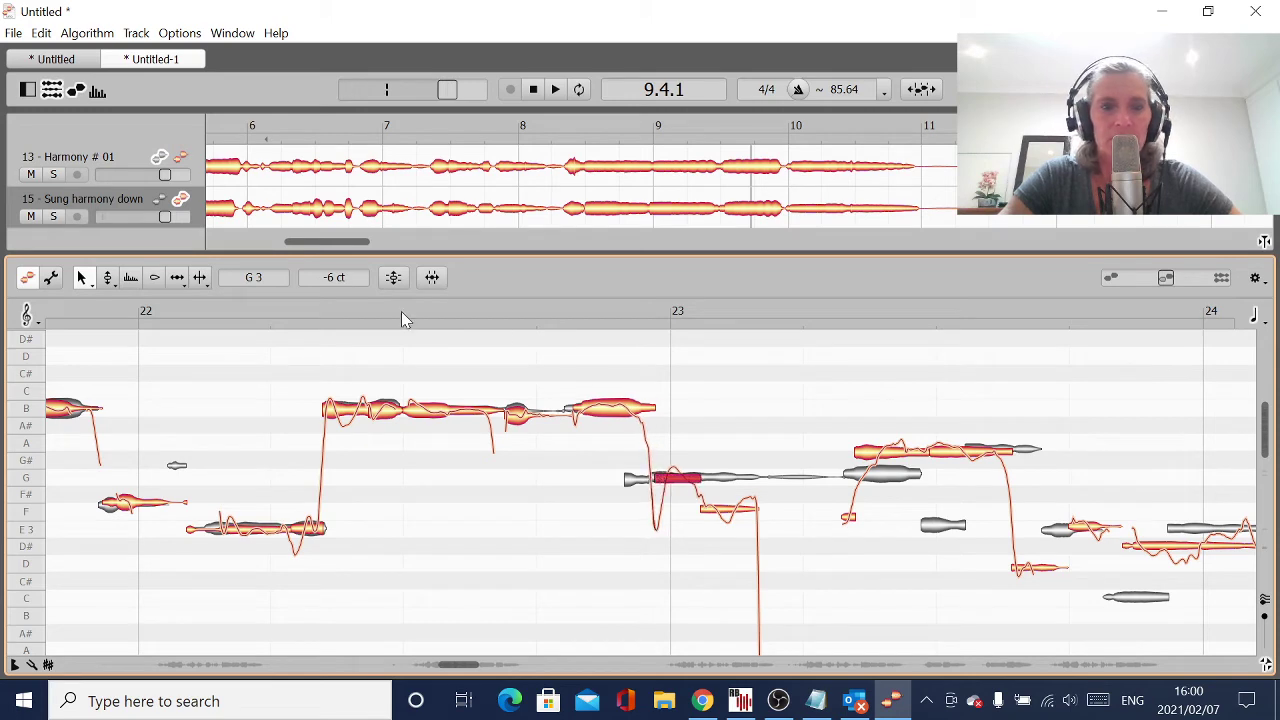
click(625, 405)
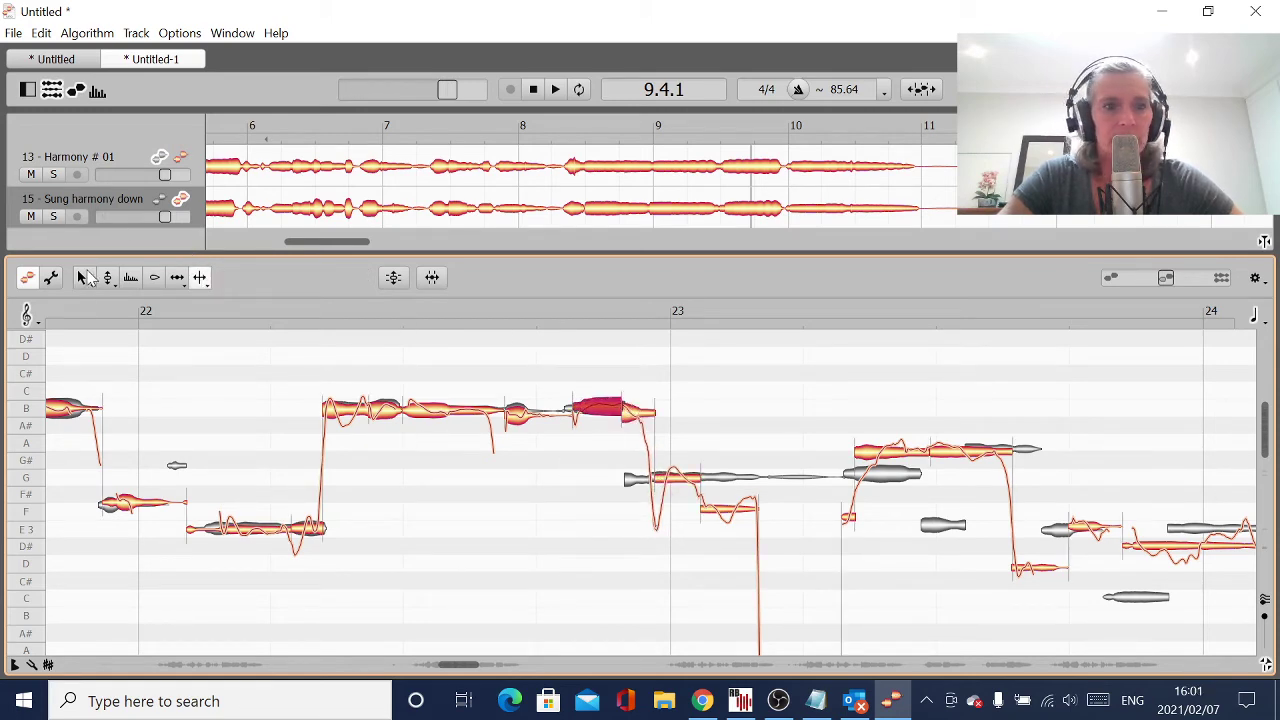
click(86, 278)
drag(635, 418, 640, 480)
drag(742, 519, 737, 479)
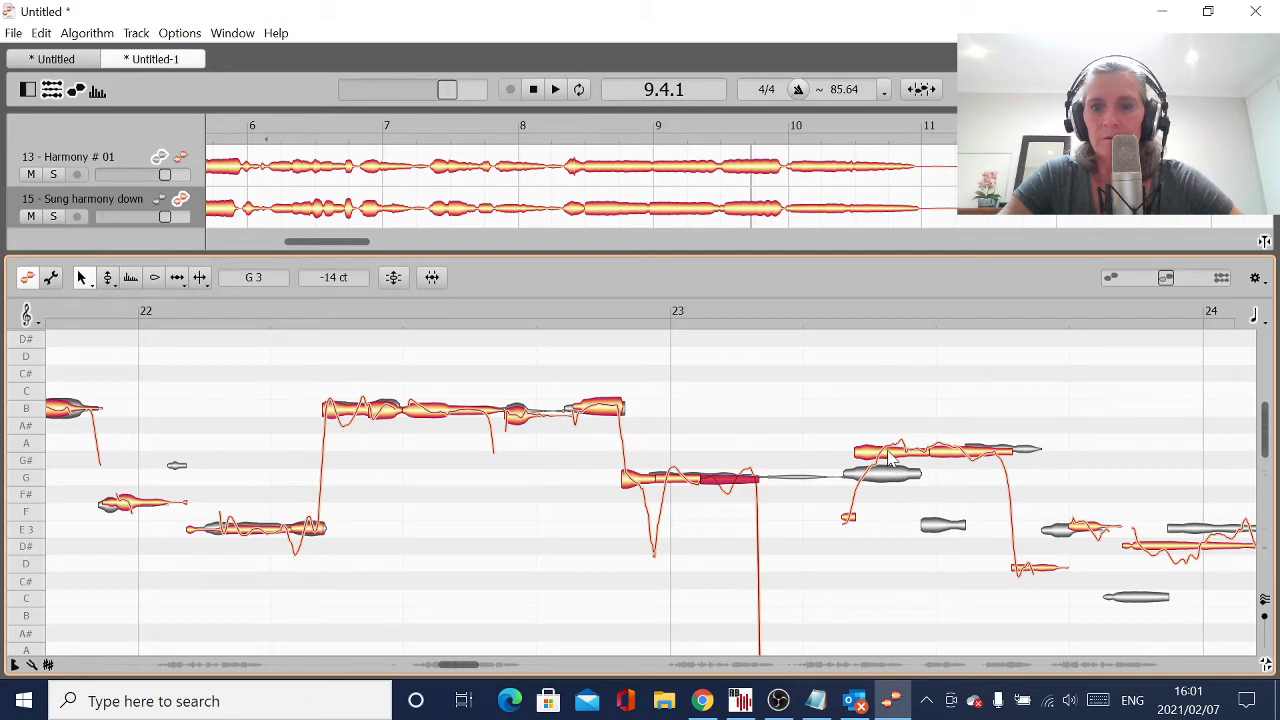
drag(893, 452, 893, 472)
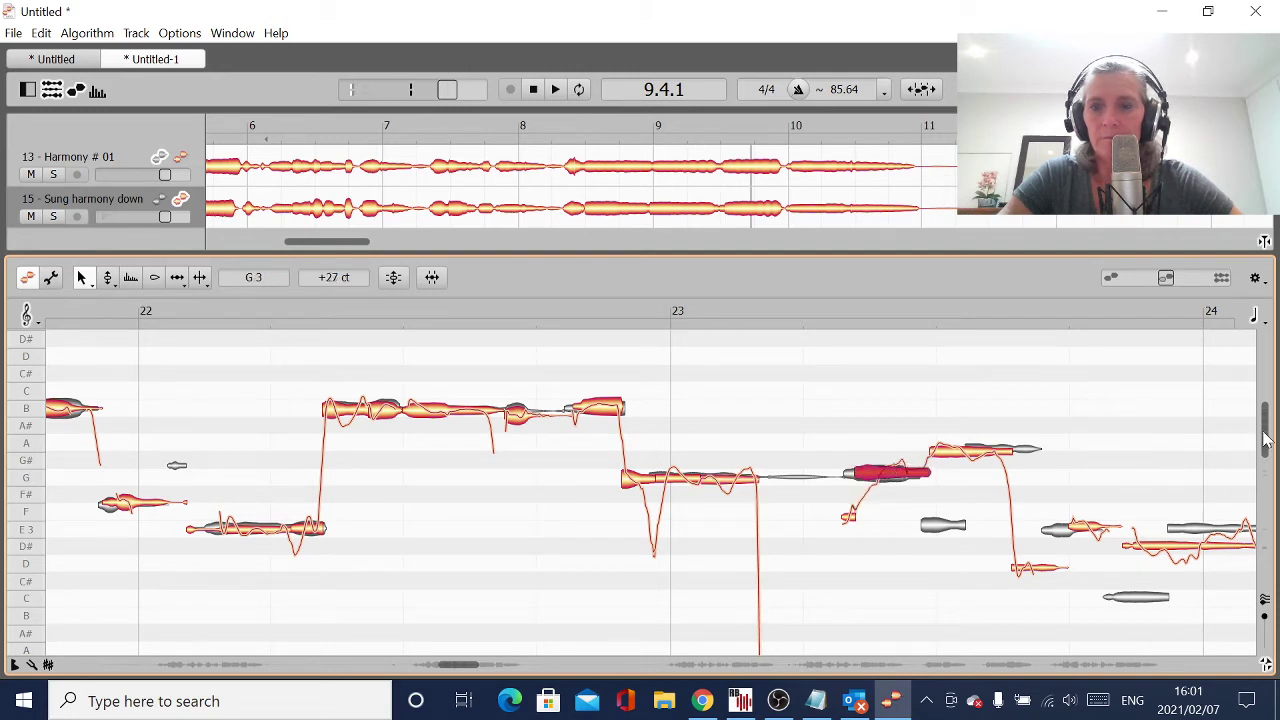
In Note Assignment mode, correct the misdetected low note in bar 23 to one octave higher, and return to note editing.
scroll(1265, 440, down, 2)
scroll(1265, 440, up, 2)
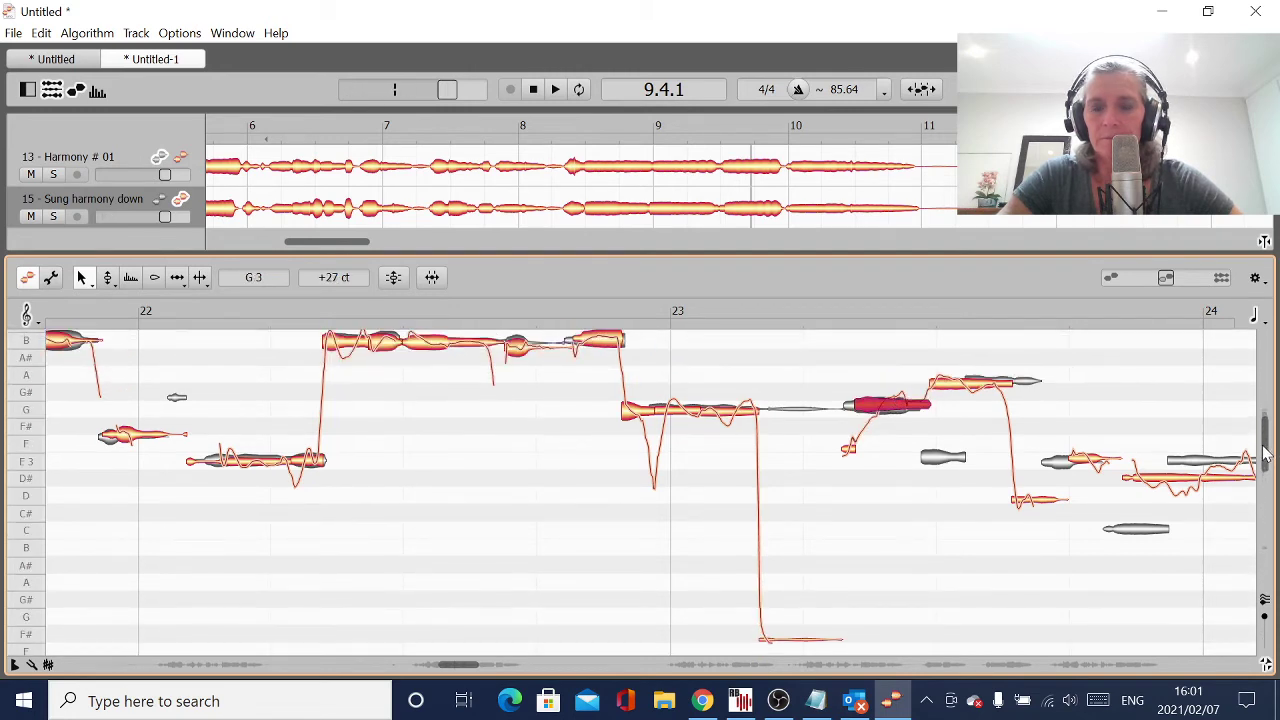
click(177, 277)
click(966, 446)
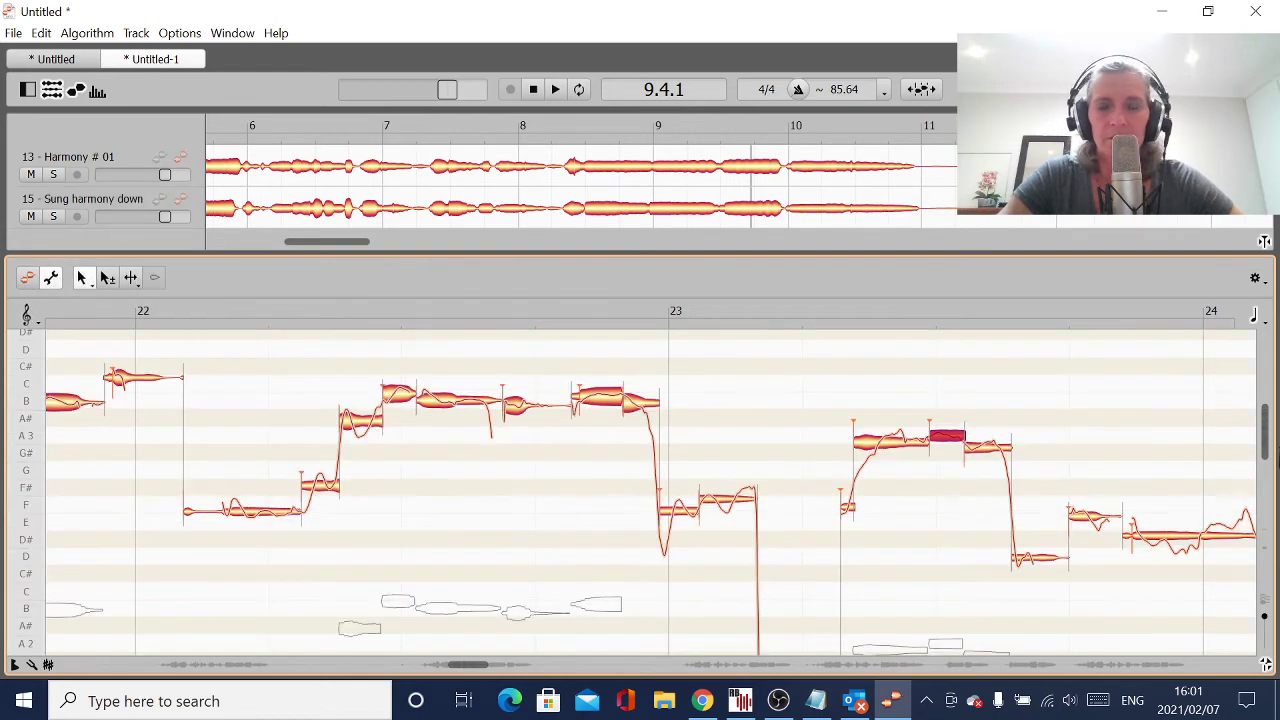
drag(1266, 442, 1270, 458)
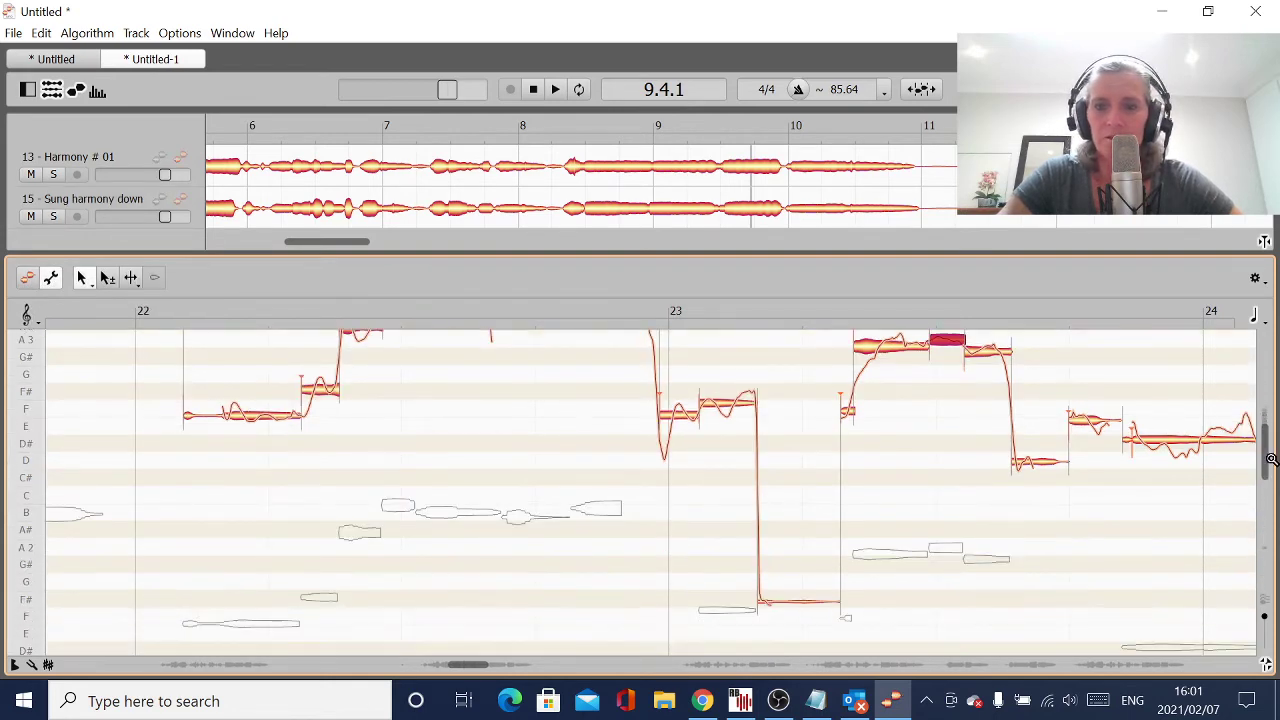
drag(790, 605, 790, 405)
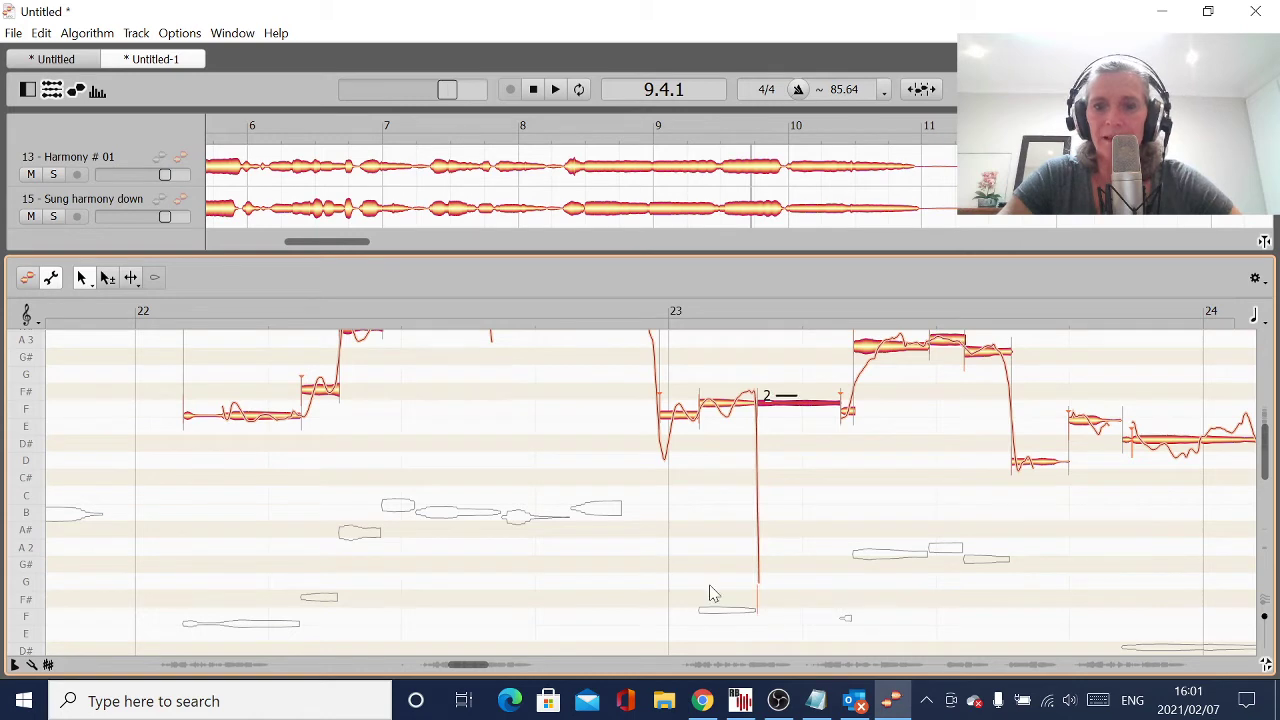
click(30, 279)
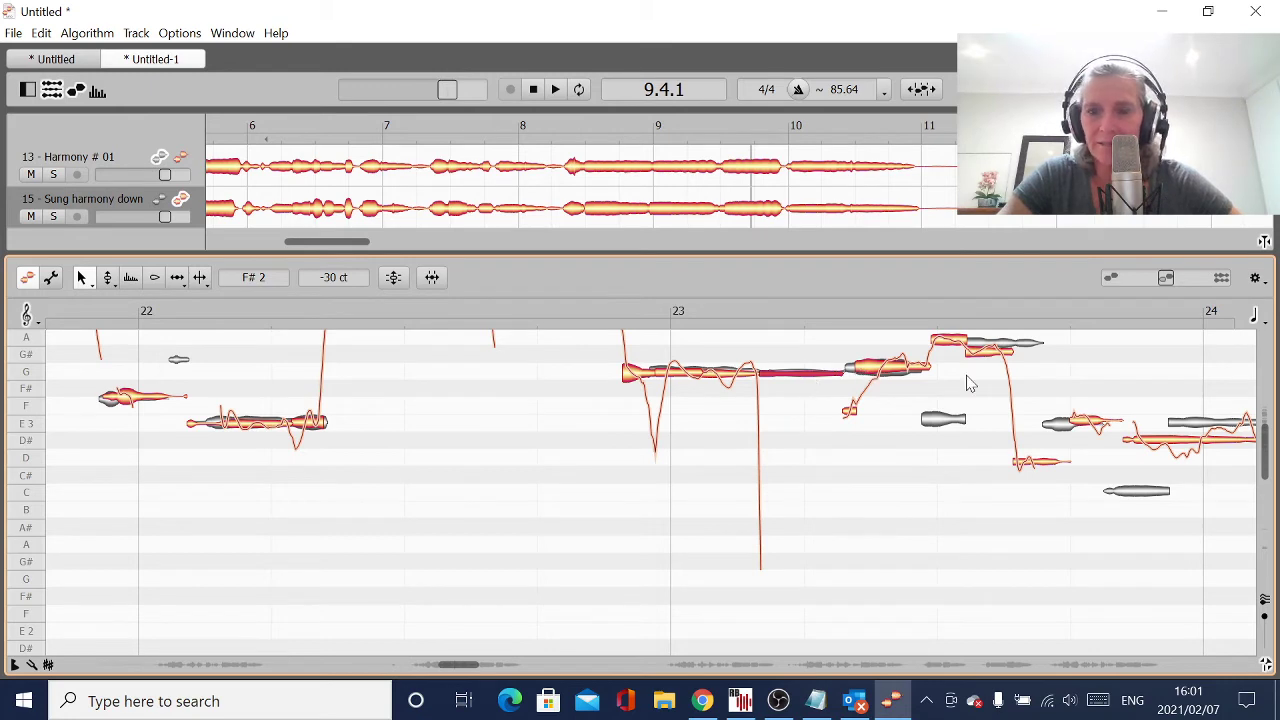
In bar 23, raise the short F3 to G3 and move the three notes after the long G3 to E3, A3 and E3, starting the first E3 earlier.
drag(849, 413, 850, 370)
drag(953, 350, 952, 422)
click(930, 427)
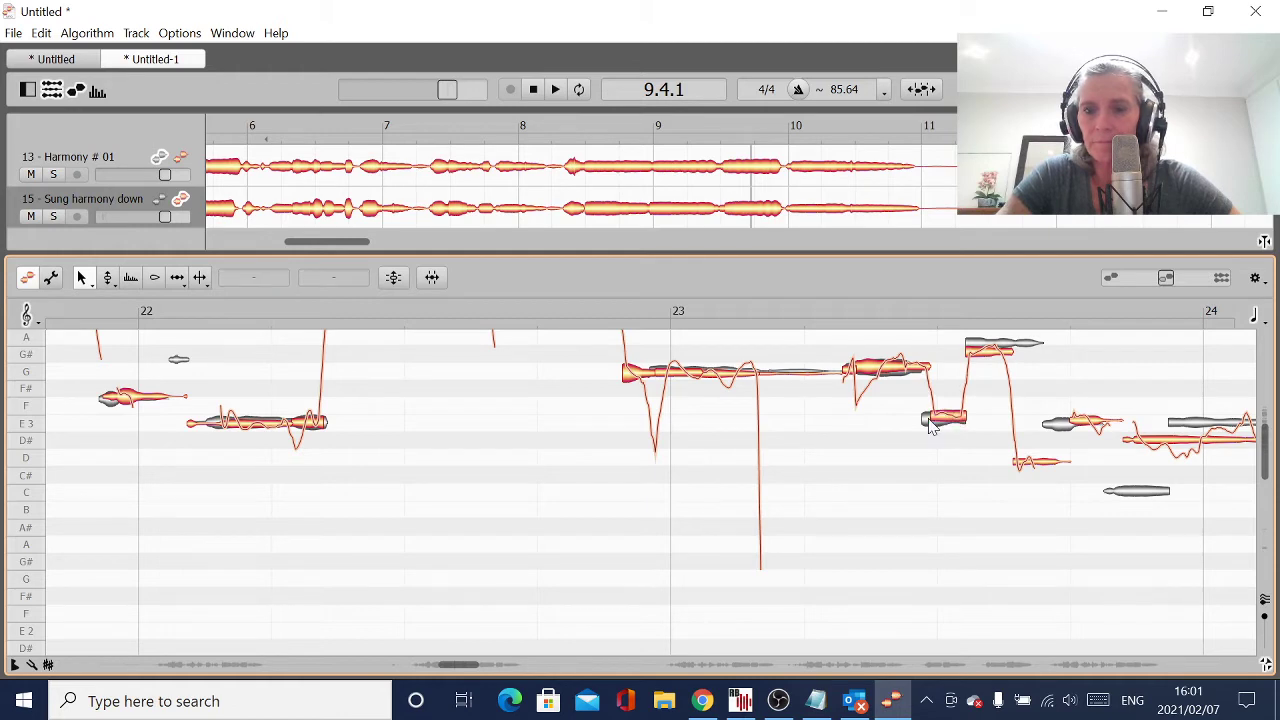
click(931, 421)
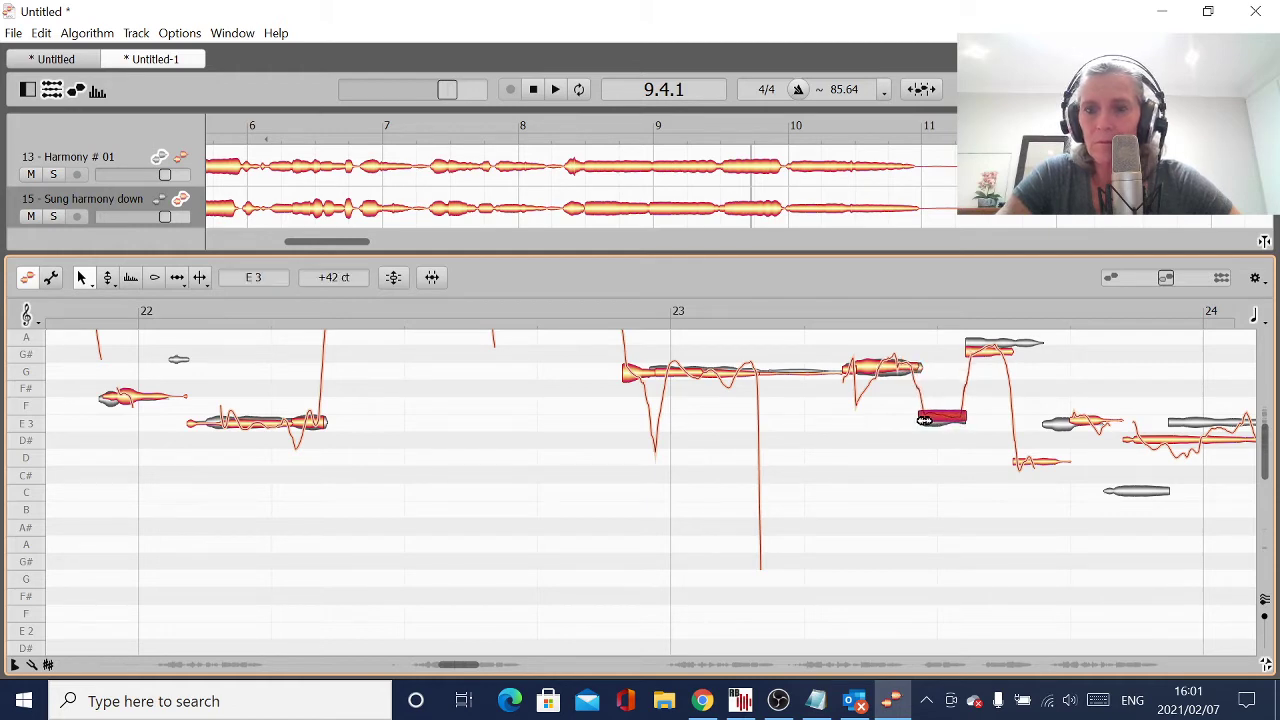
click(983, 350)
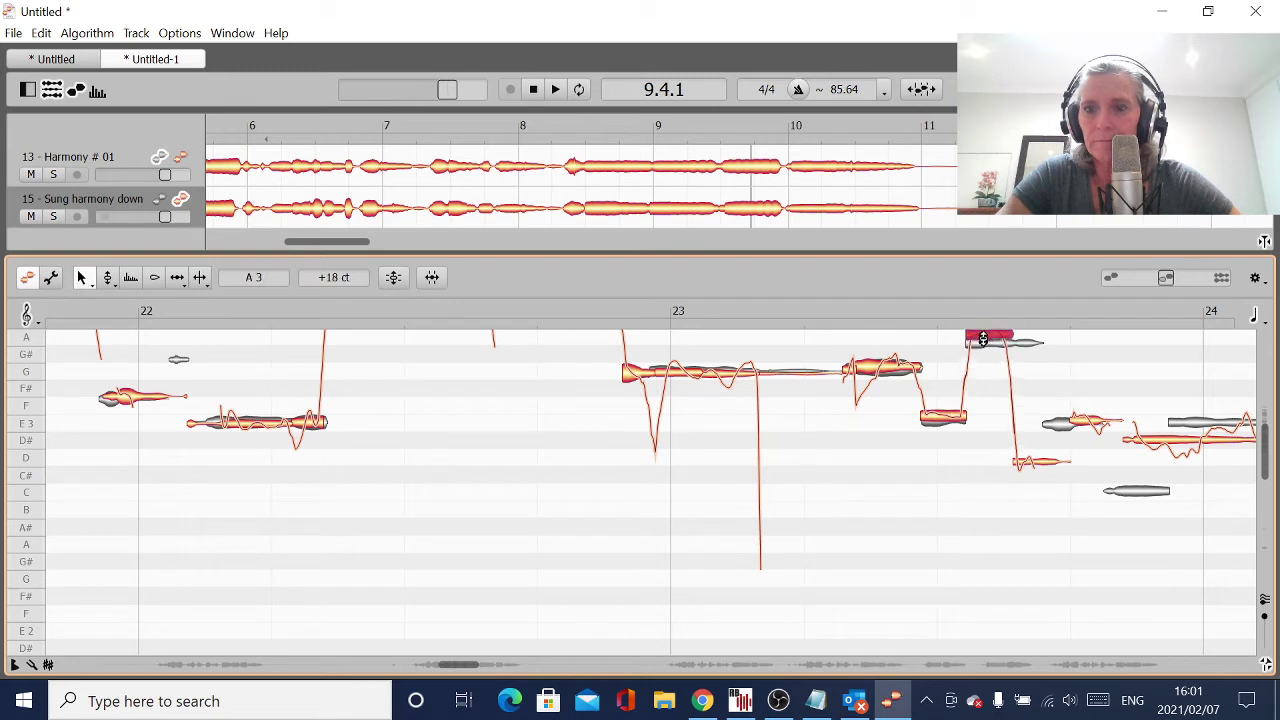
drag(1040, 466, 1036, 430)
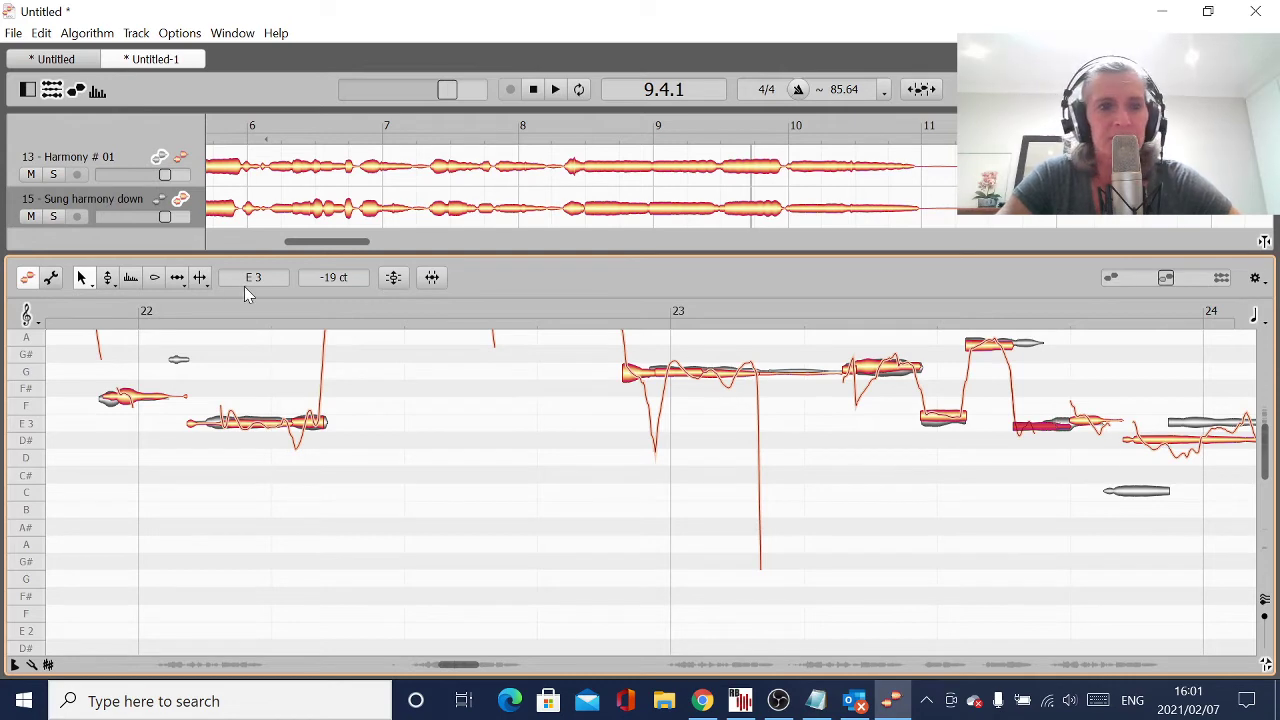
Split the D#3 note before bar 24, lower its first part to C3 with an earlier start, and start the preceding E3 earlier.
click(202, 279)
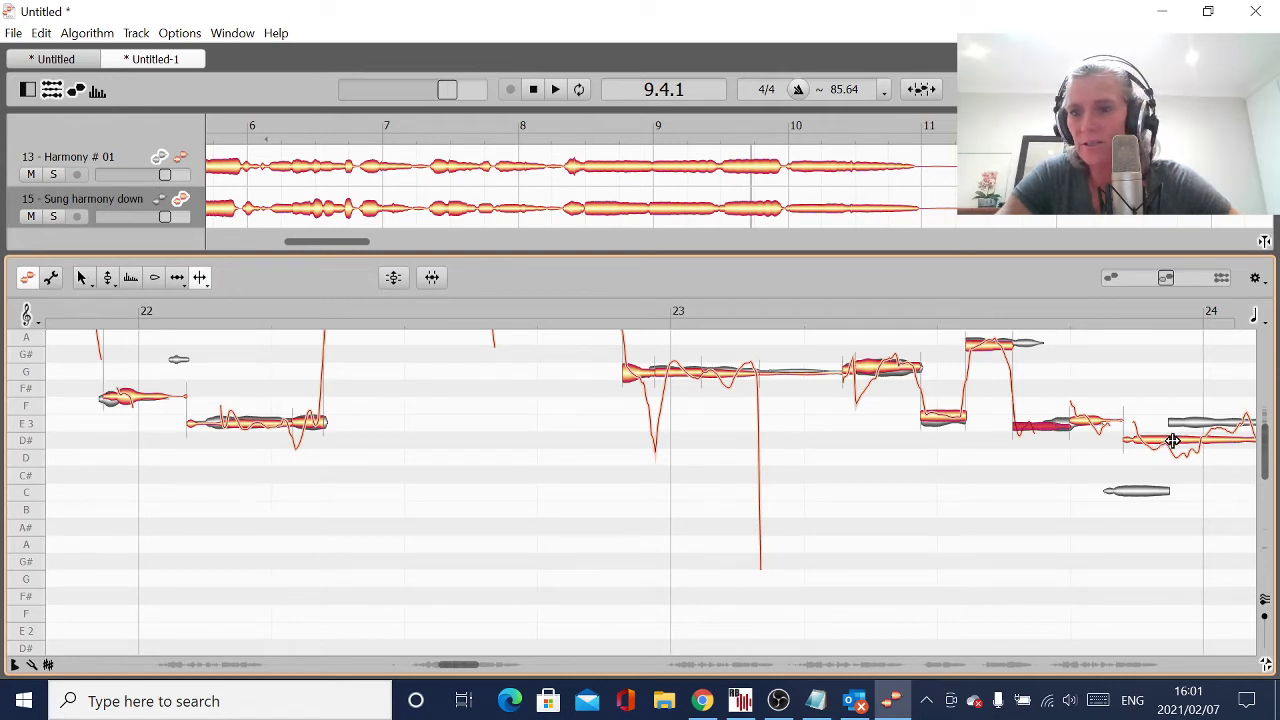
click(1172, 440)
click(82, 280)
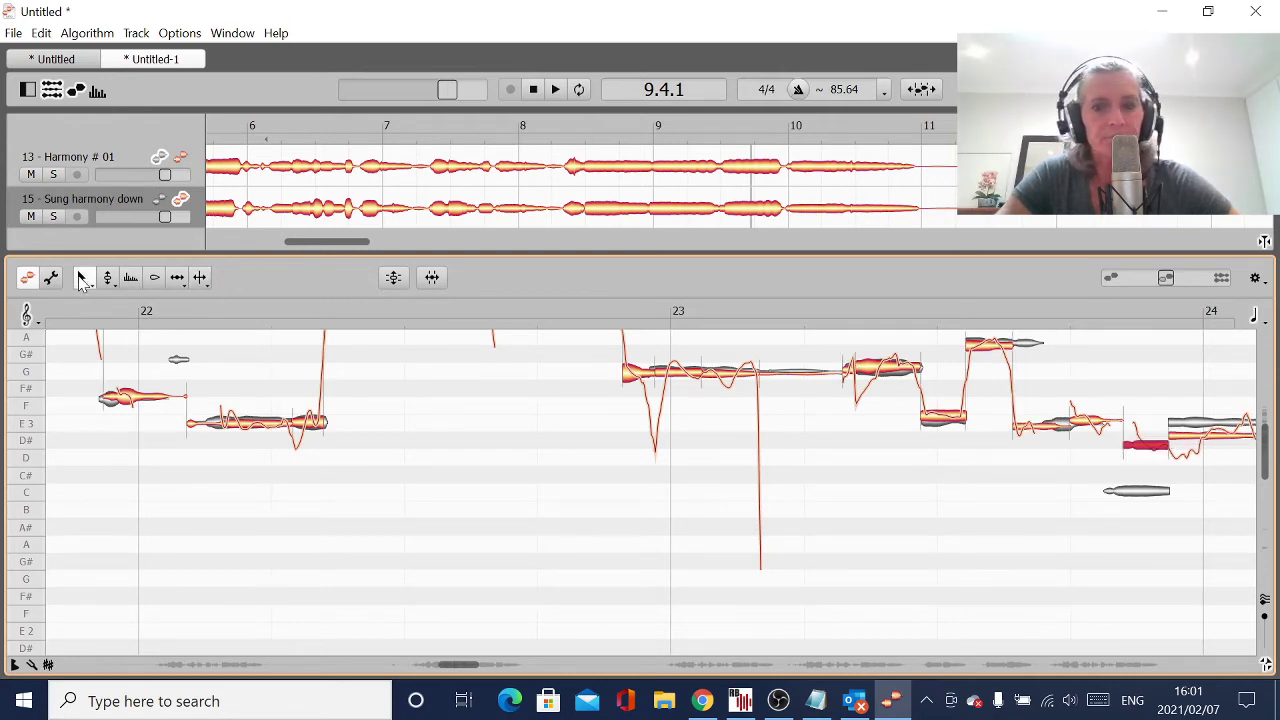
click(82, 280)
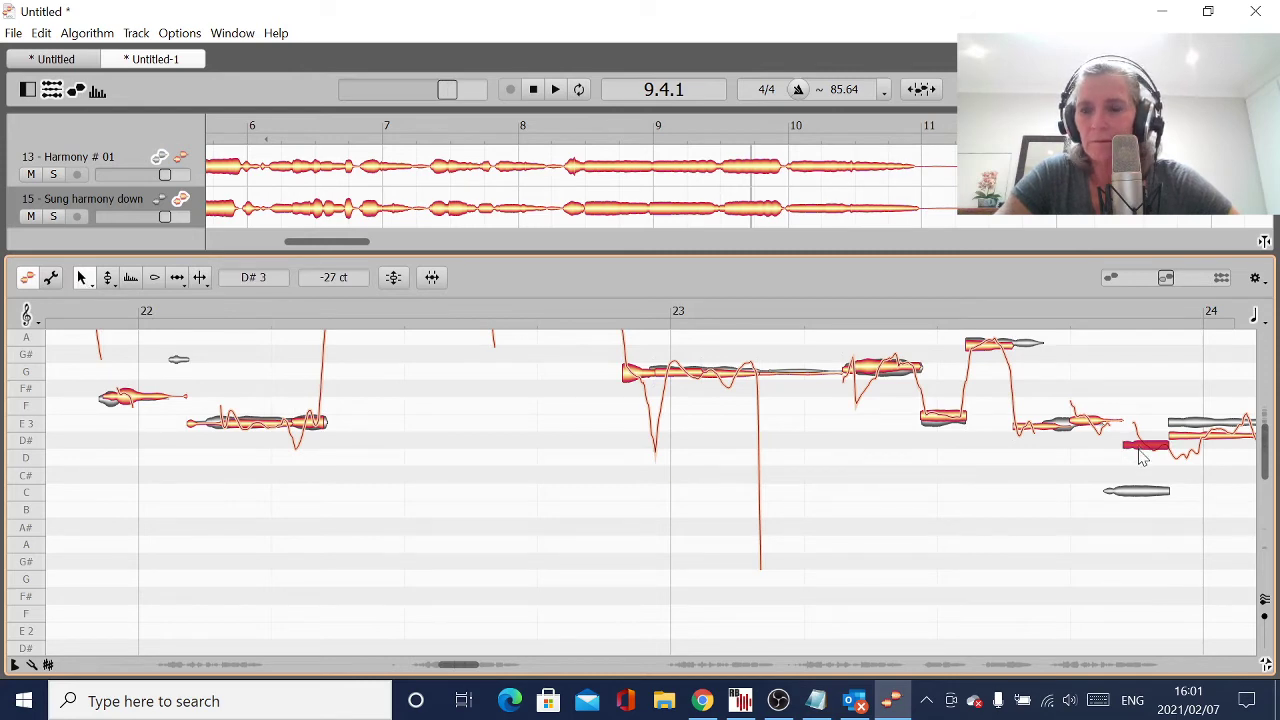
drag(1143, 455, 1112, 492)
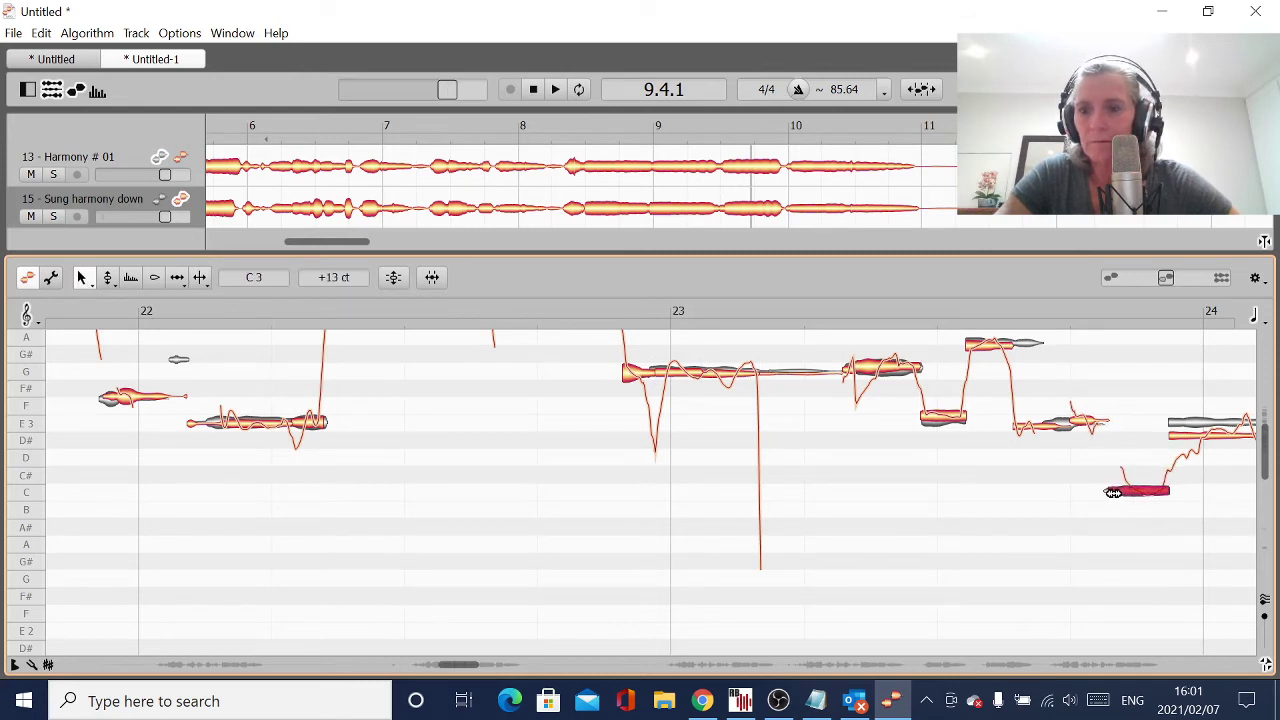
click(1073, 422)
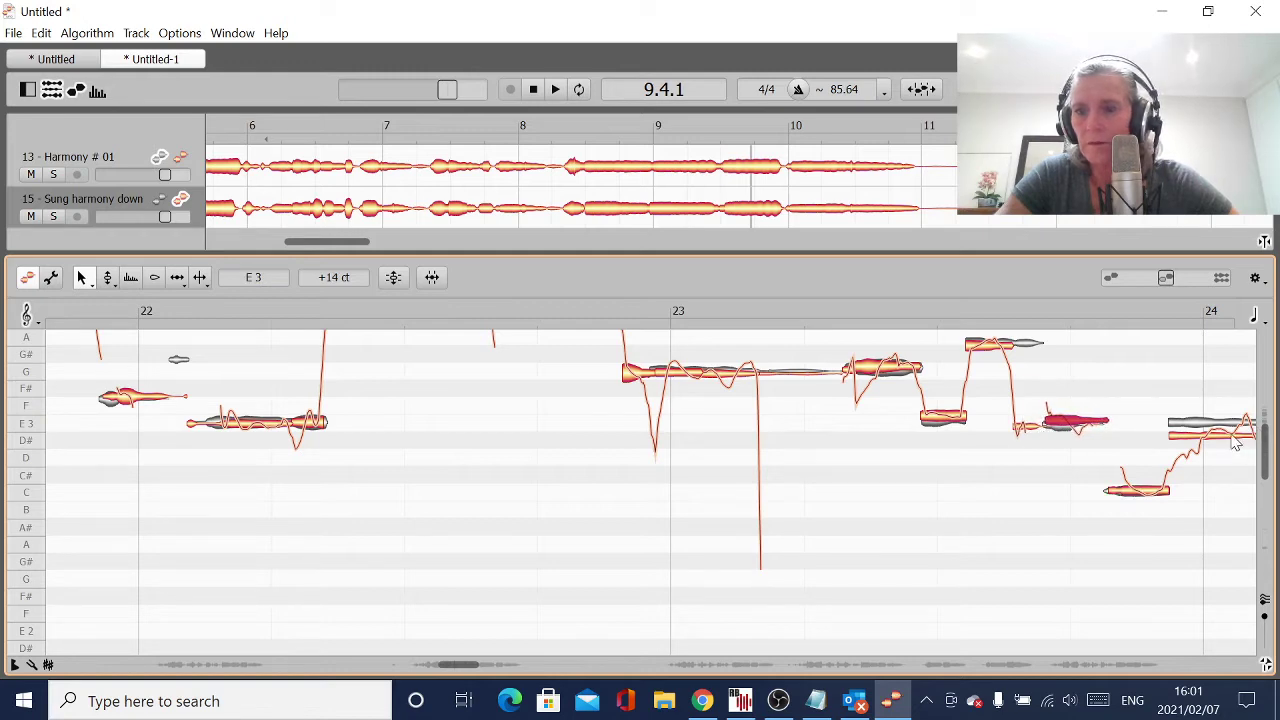
Around bar 24, raise the long D#3 note to E3, lower the next note to E3, and start the following A3 note slightly earlier.
drag(1236, 444, 1236, 432)
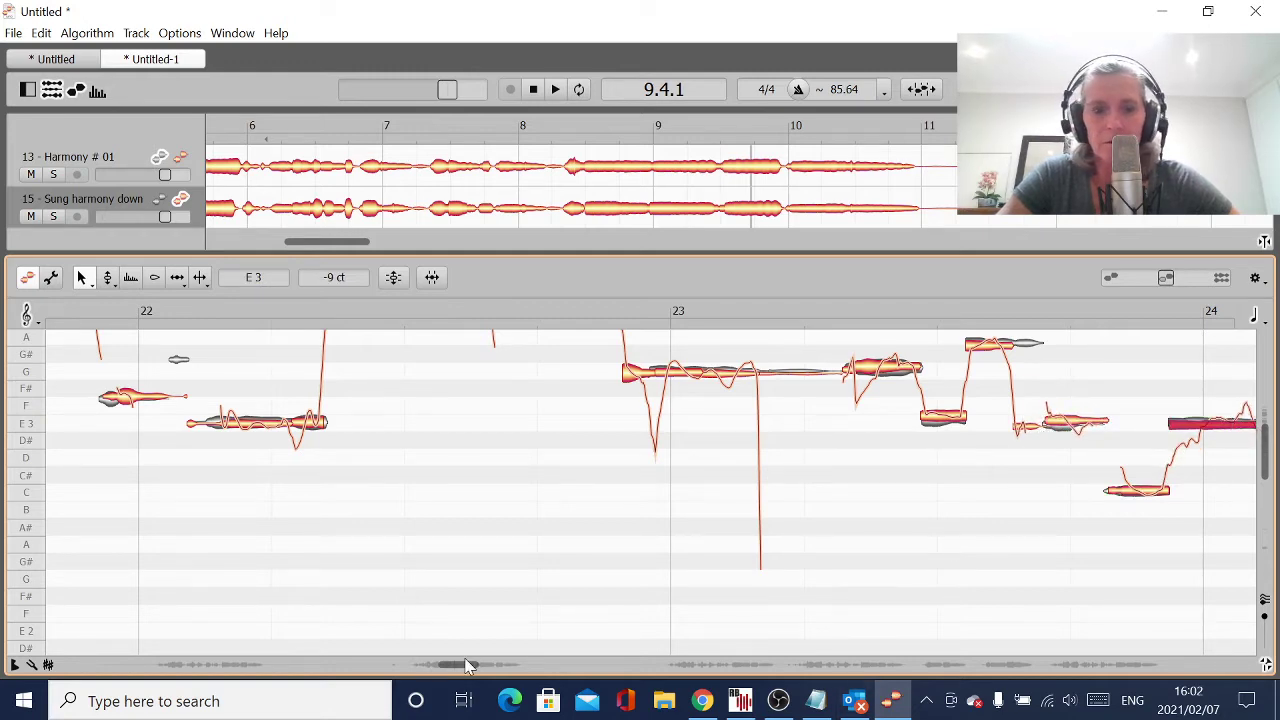
drag(470, 666, 489, 672)
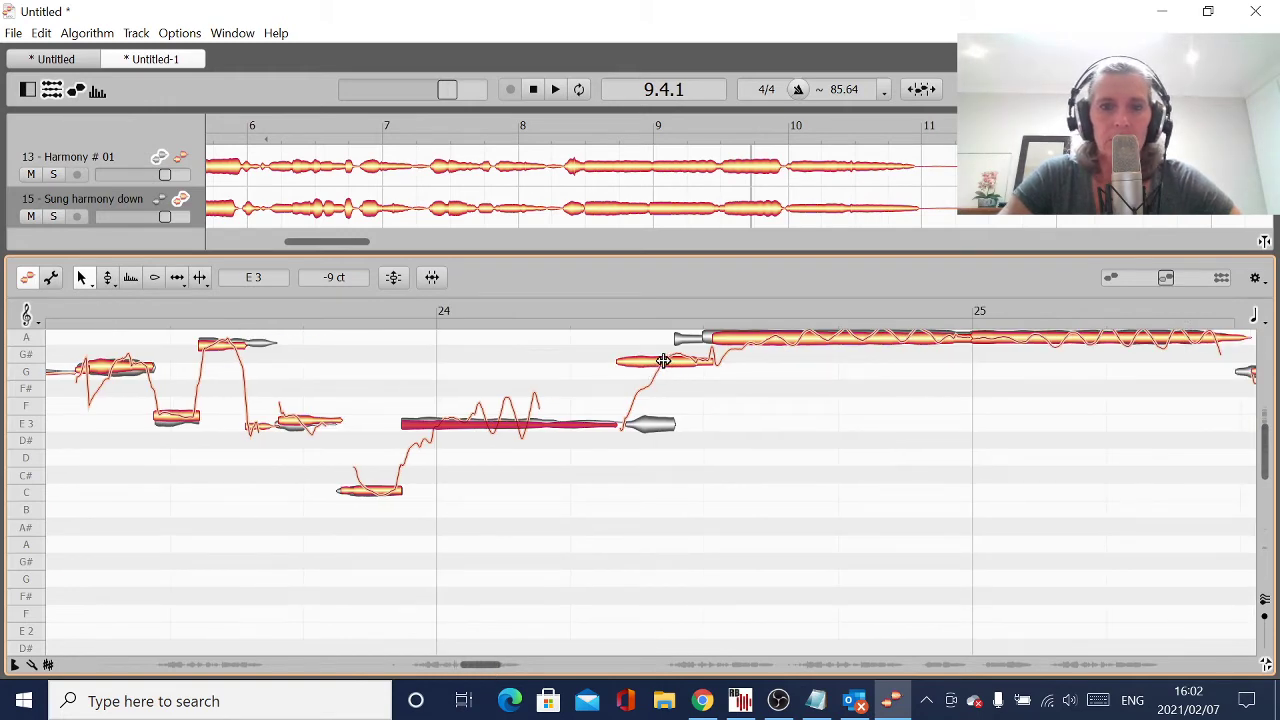
drag(657, 370, 628, 425)
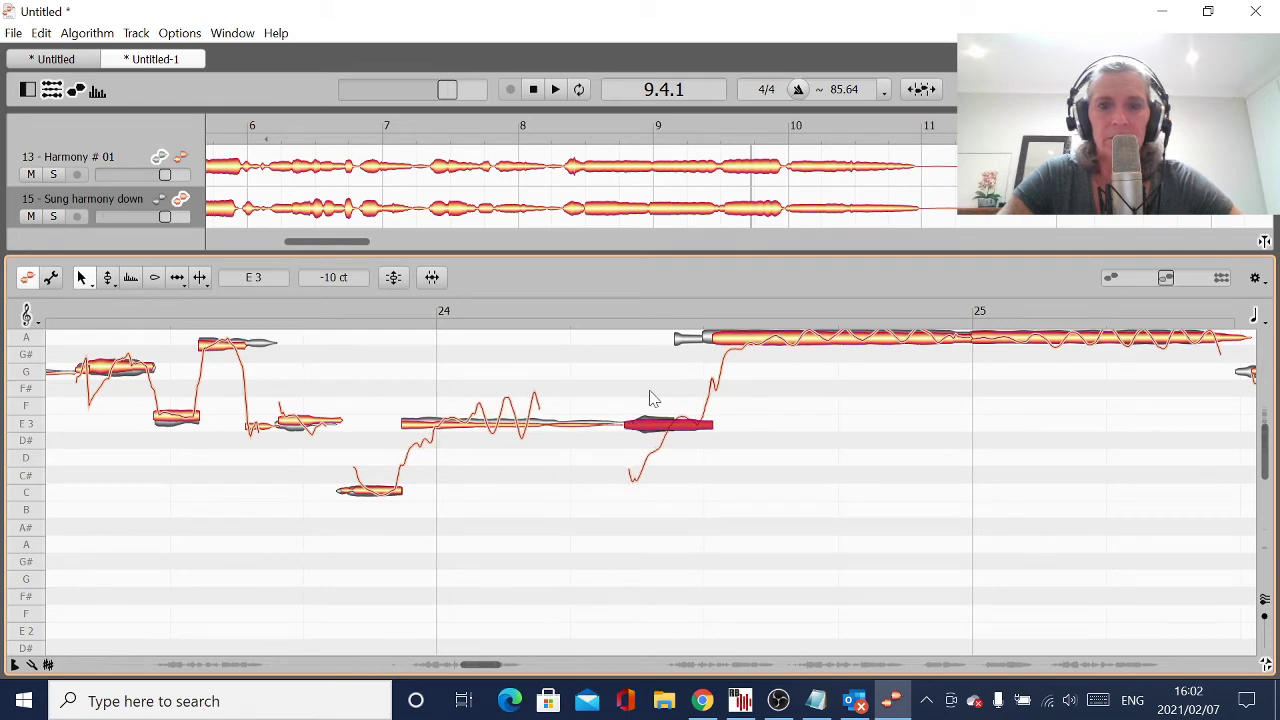
drag(719, 340, 710, 340)
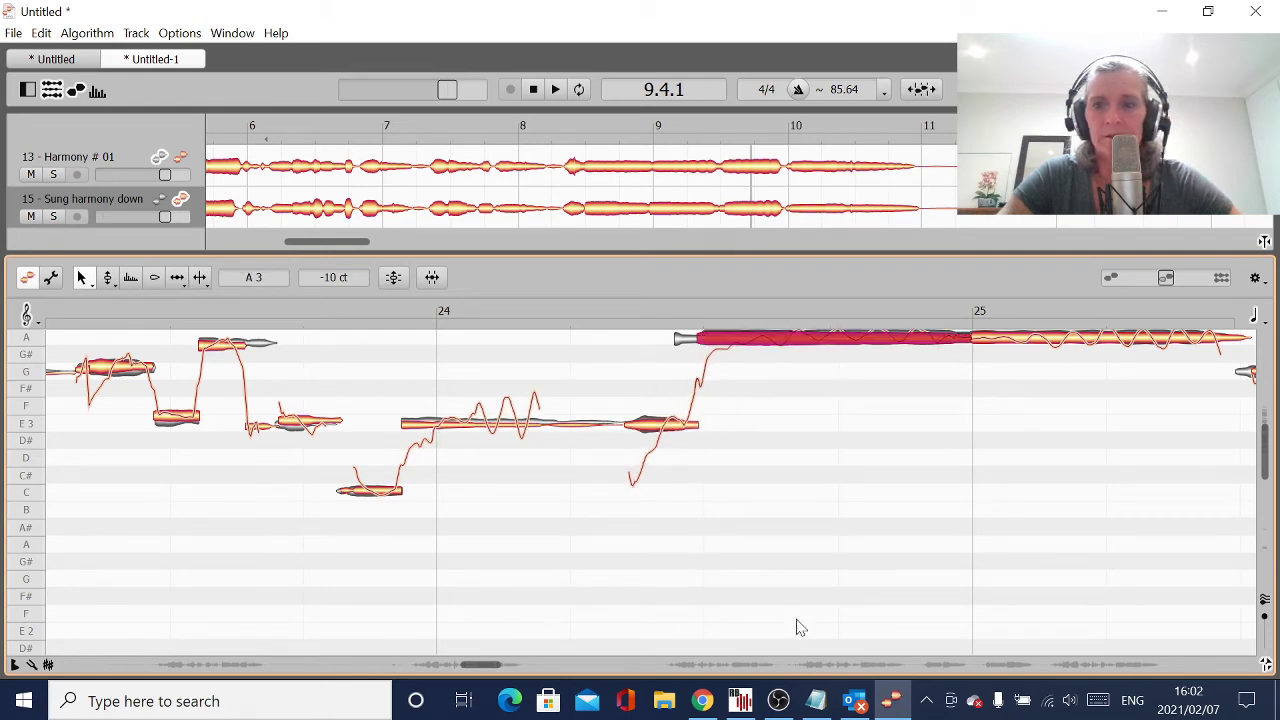
Start the G3 note in bar 25 and the long D3 note at bar 26 earlier to match the reference.
drag(490, 668, 505, 670)
drag(764, 371, 745, 374)
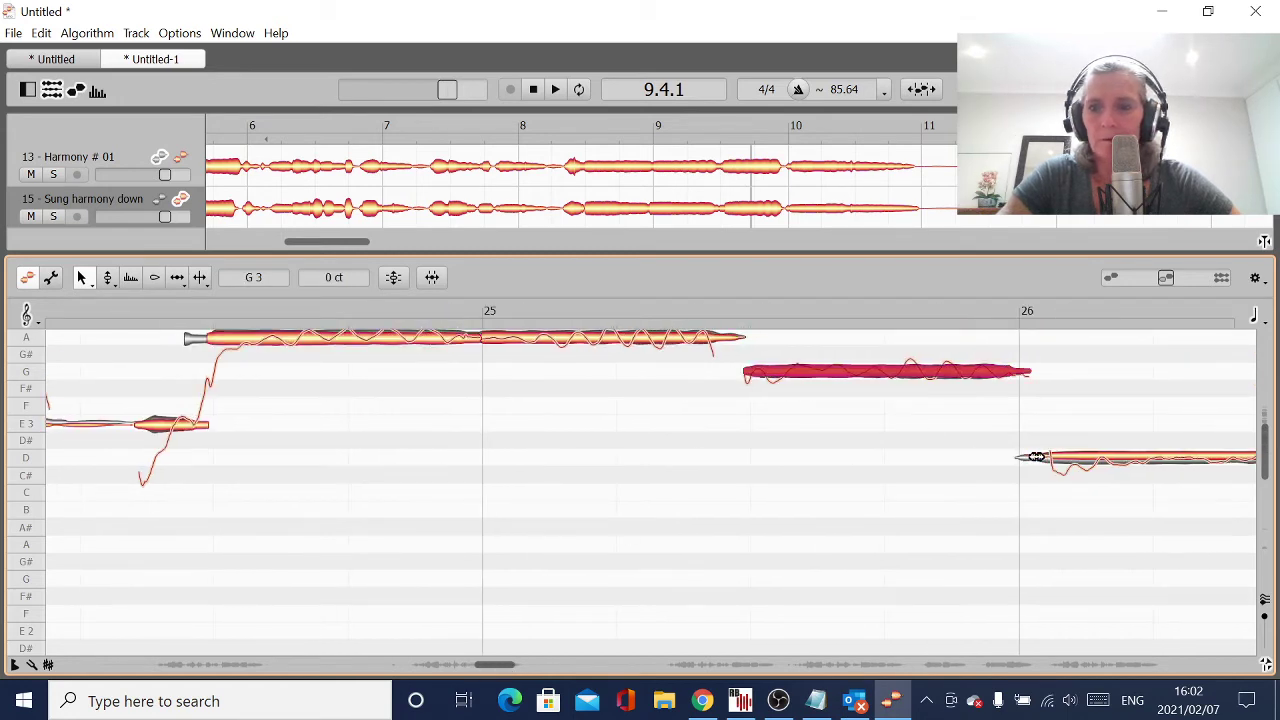
drag(1036, 457, 1018, 466)
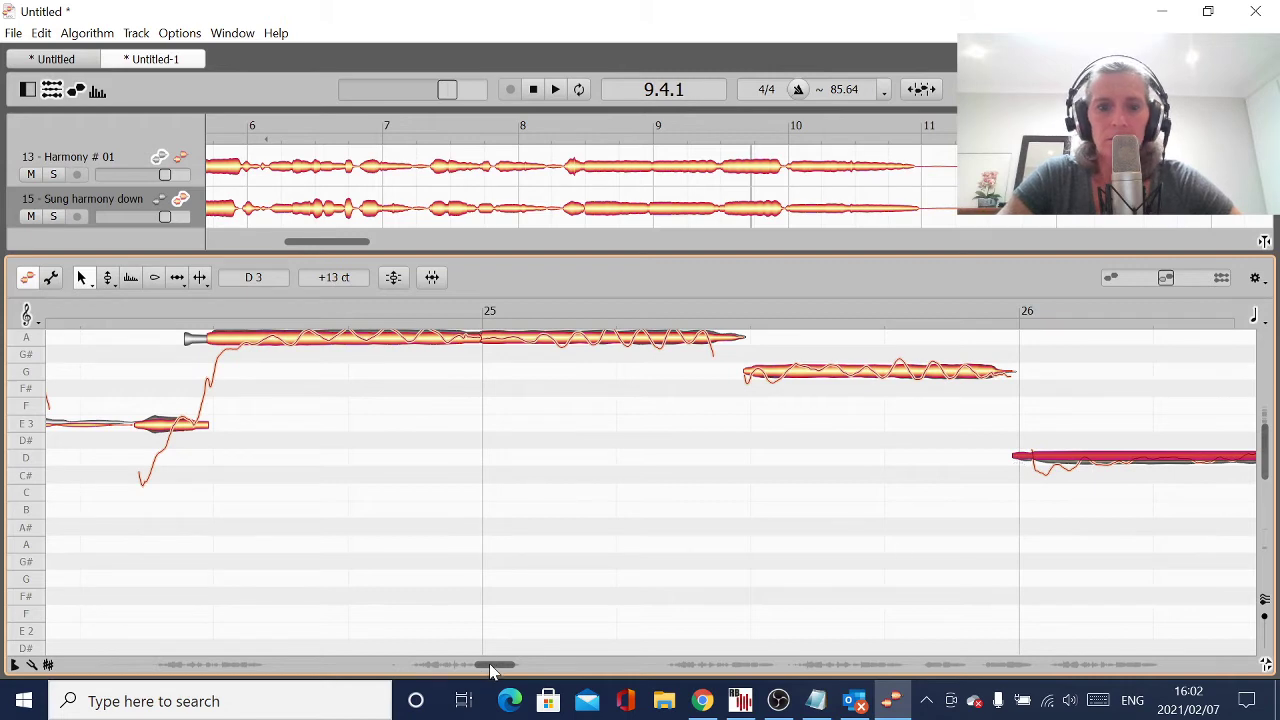
drag(490, 670, 512, 676)
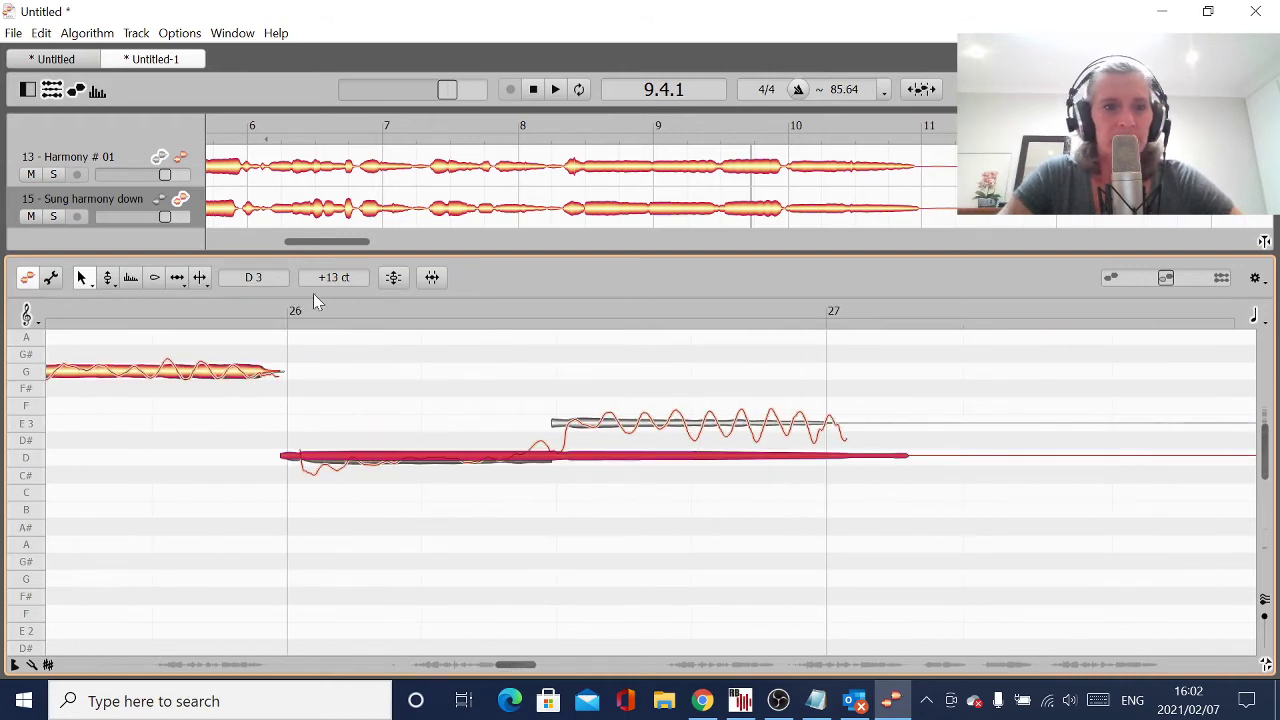
Split the long D3 note of the sung harmony midway through bar 26, where the reference rises to E3.
click(200, 278)
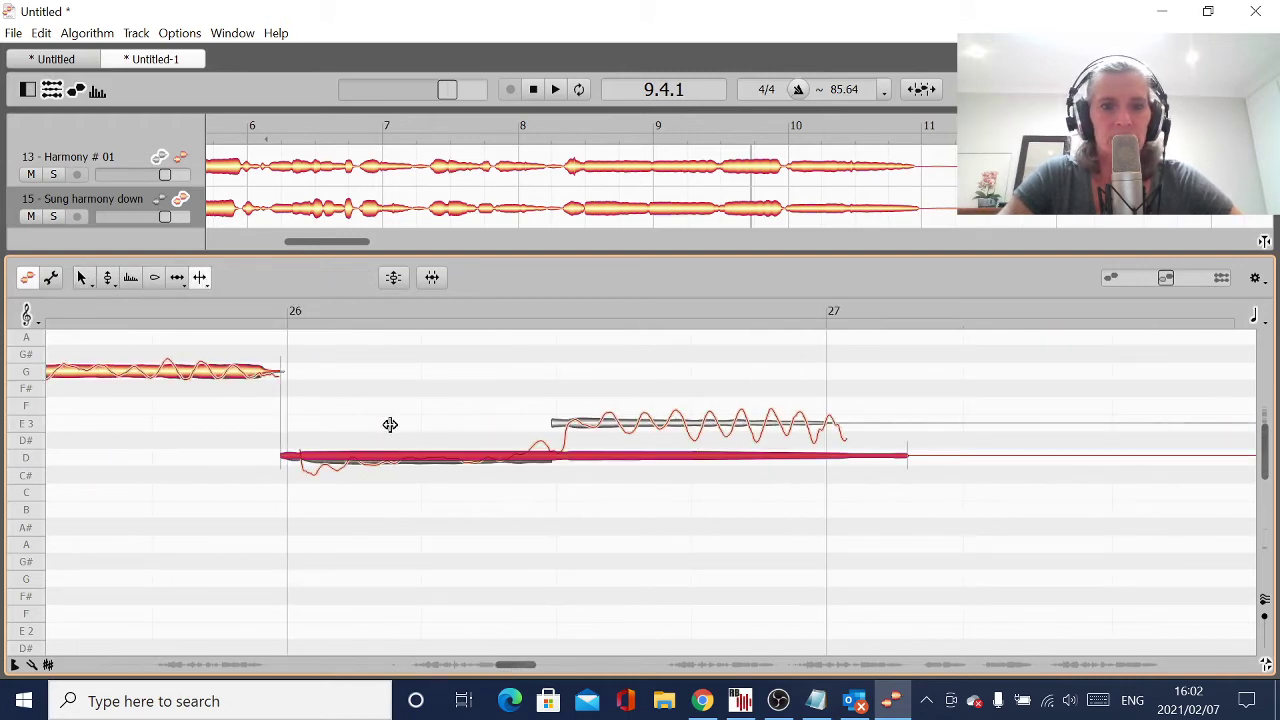
double_click(551, 452)
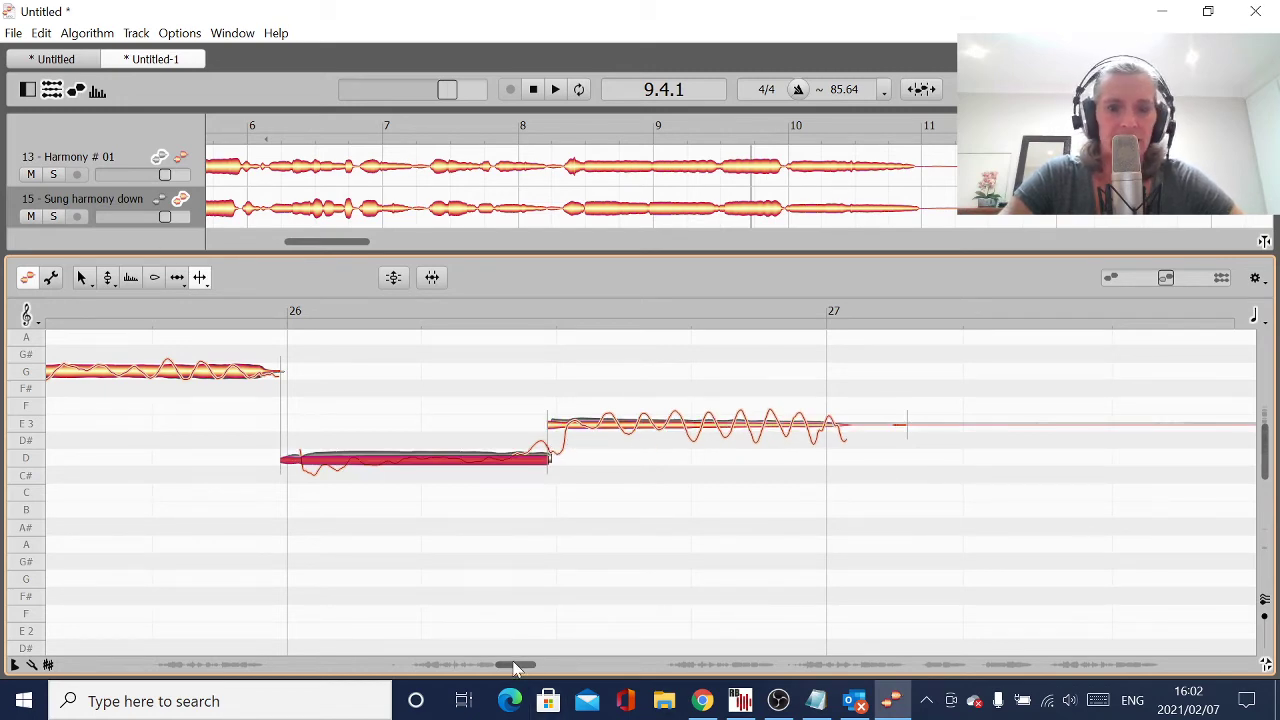
Play back the sung harmony against the reference from bar 20 into bar 22 to check pitch and timing.
drag(516, 667, 441, 666)
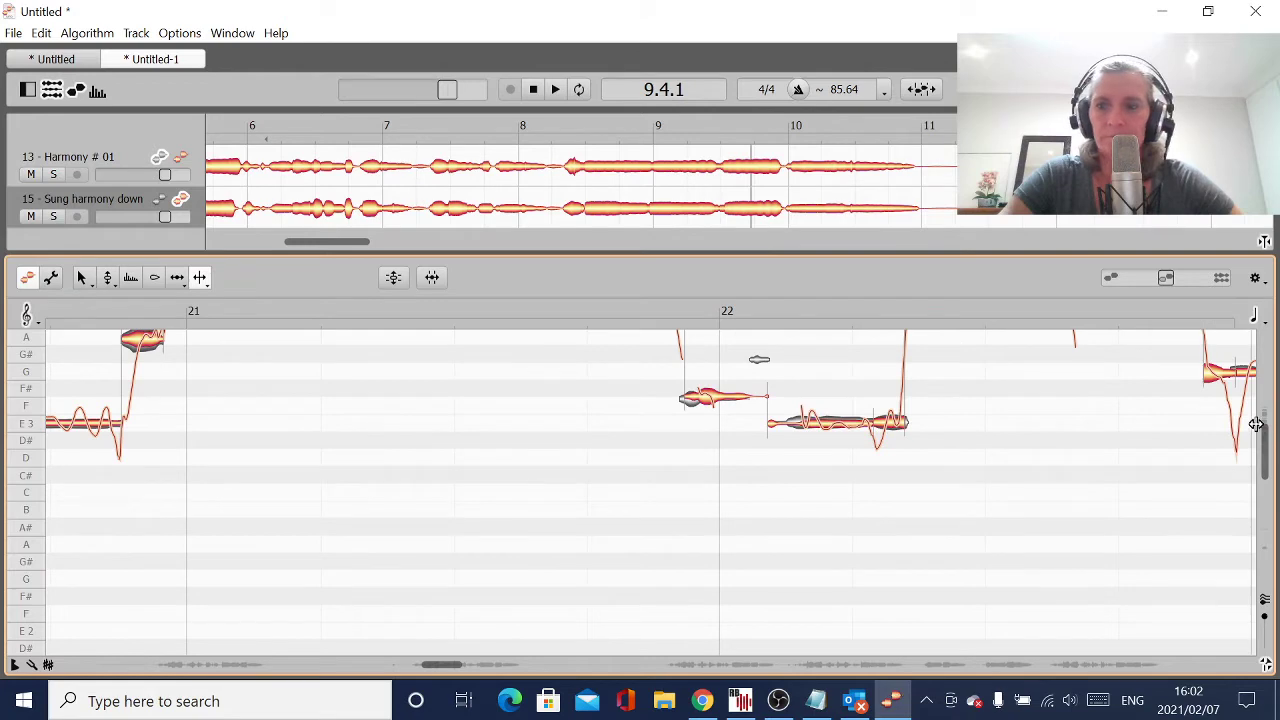
scroll(1265, 450, up, 3)
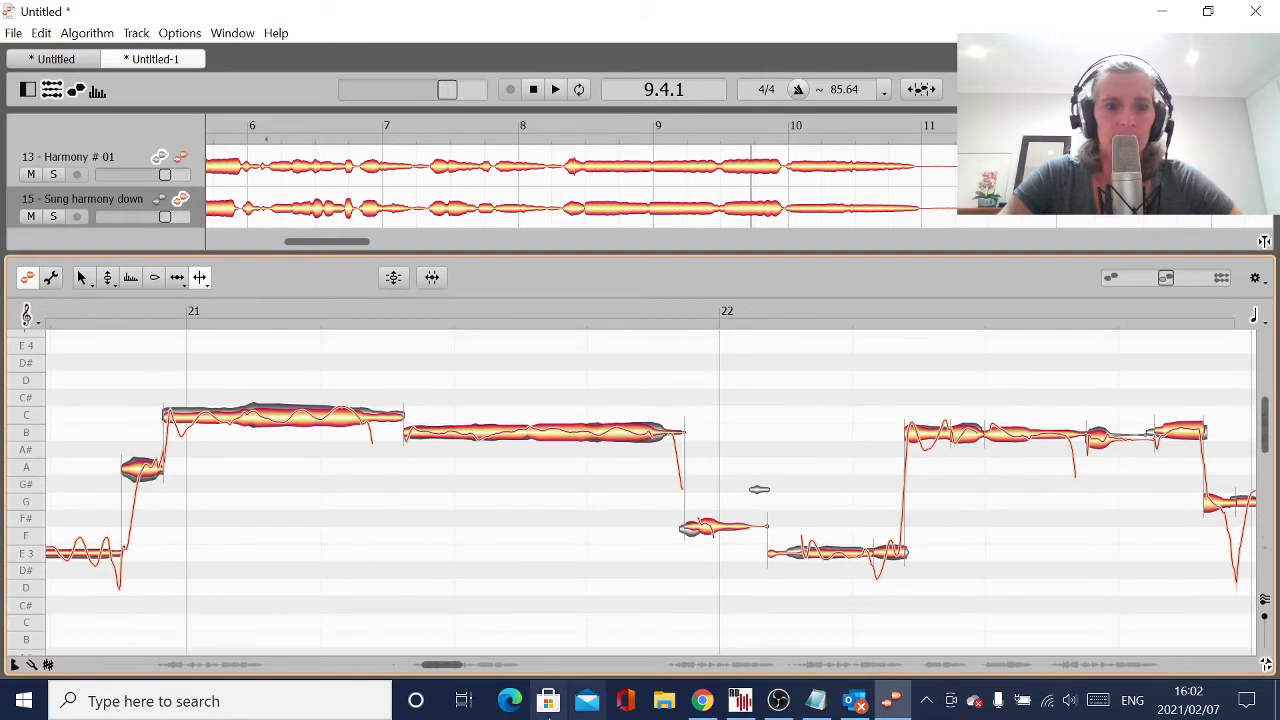
drag(445, 668, 422, 673)
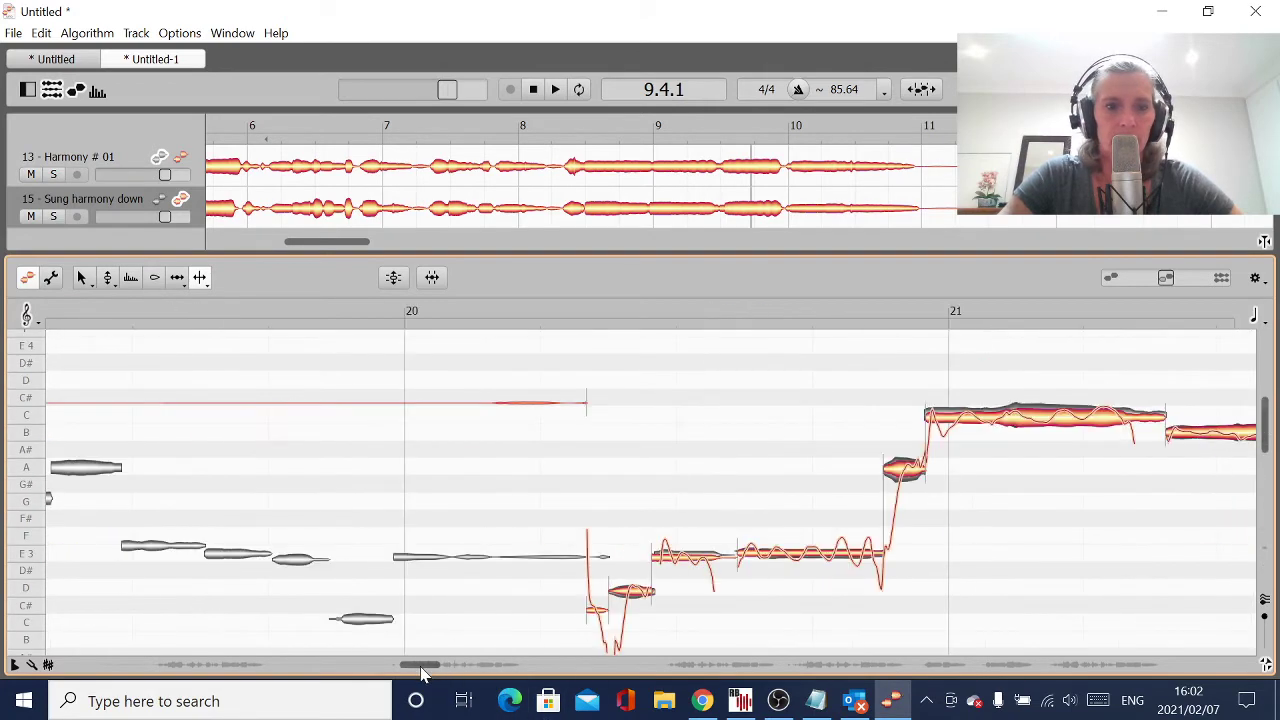
double_click(479, 596)
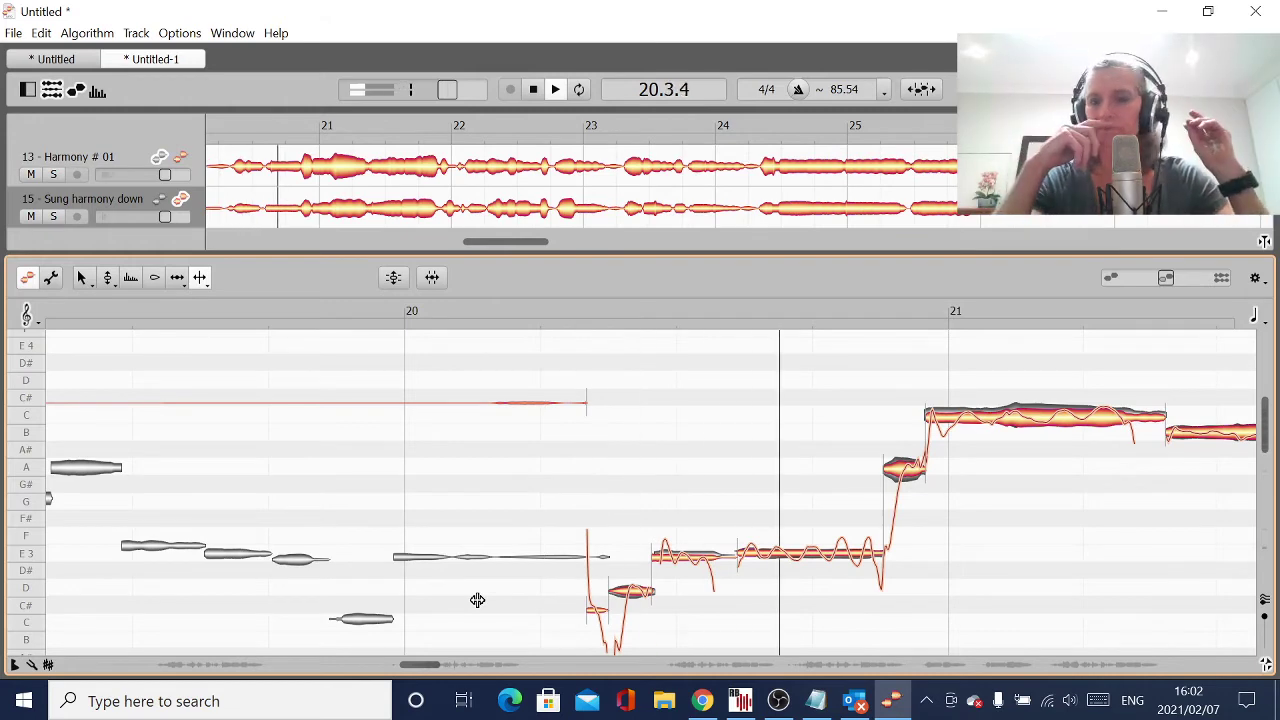
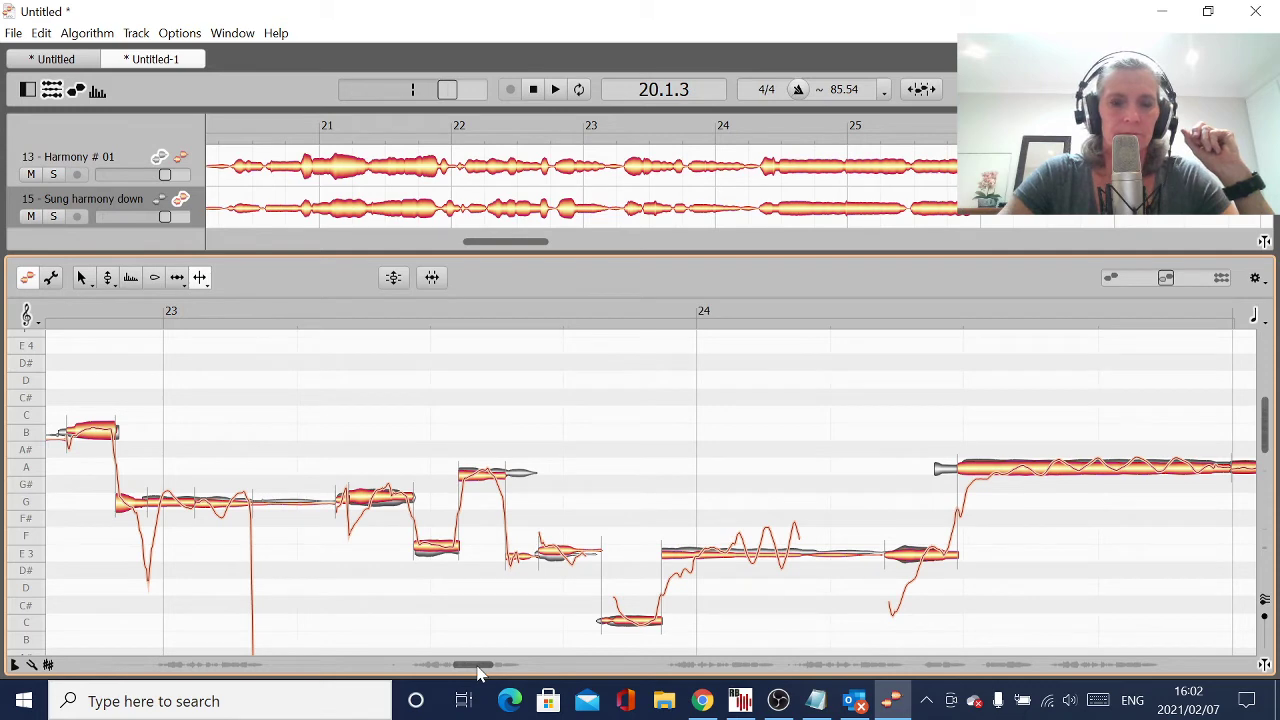
key(space)
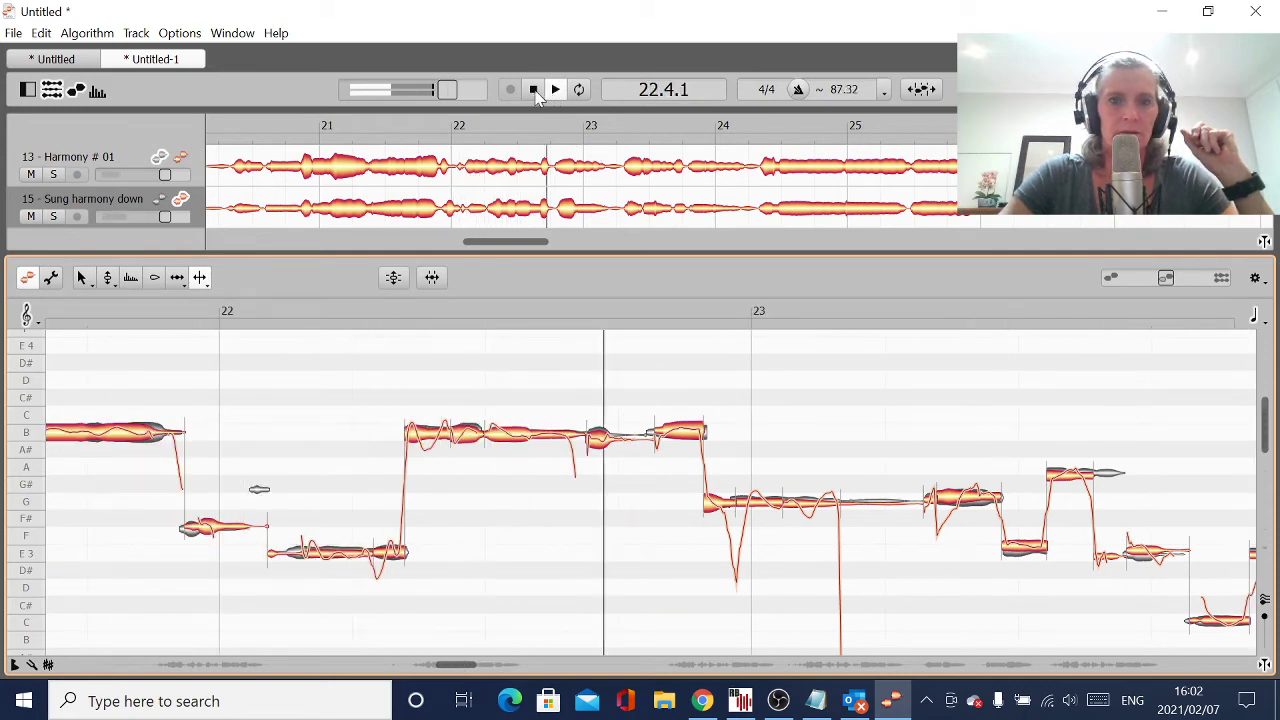
click(533, 89)
Hide the Harmony # 01 reference notes and listen to the sung phrase from bar 22 into bar 23.
click(159, 159)
click(159, 159)
click(159, 159)
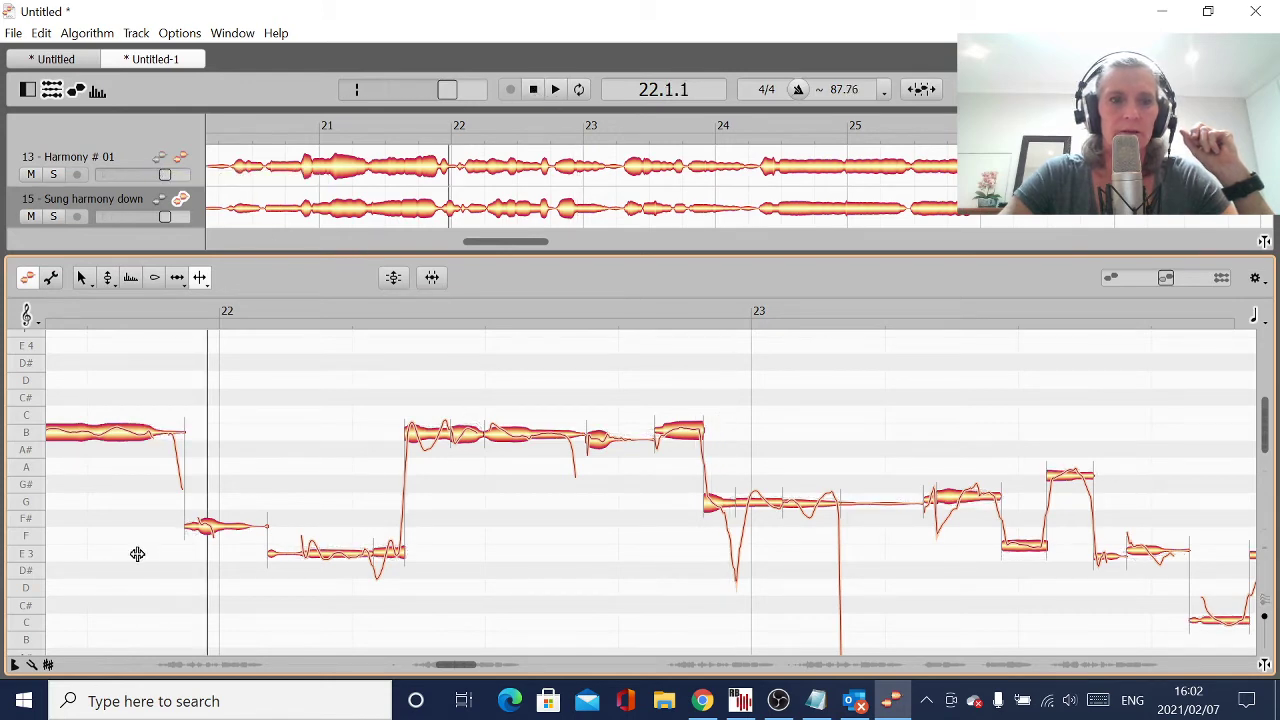
key(space)
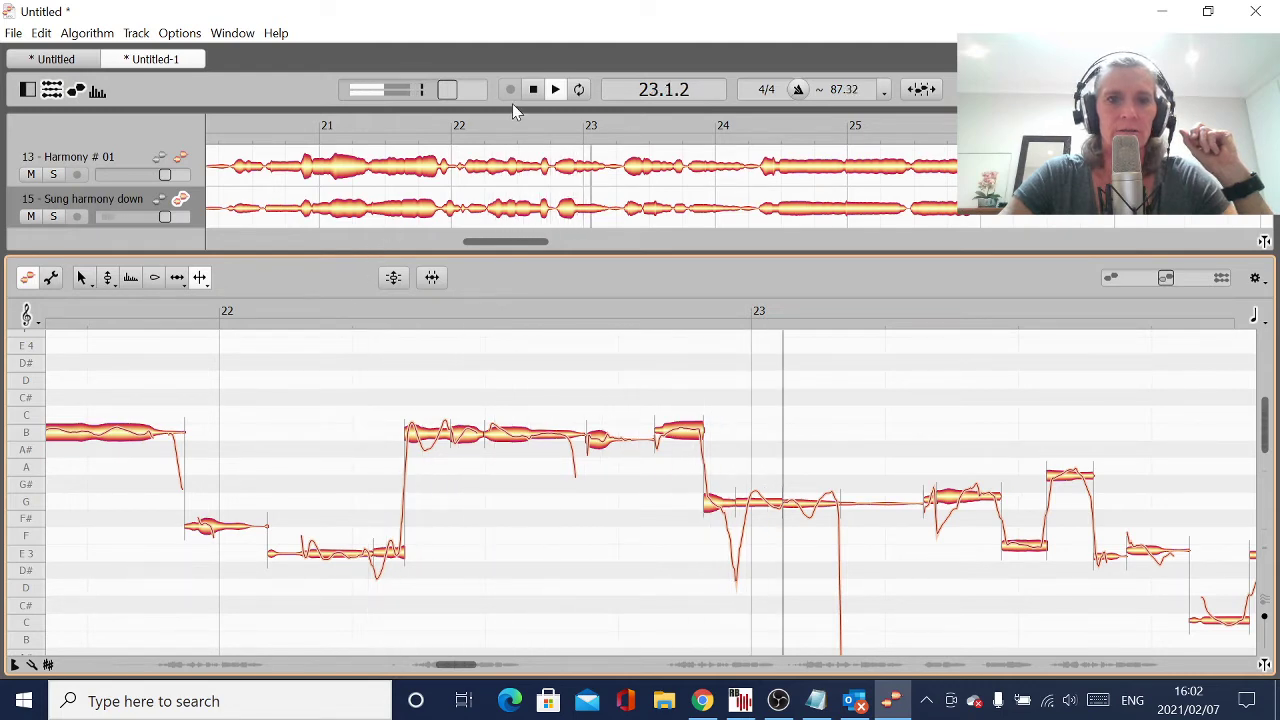
click(536, 90)
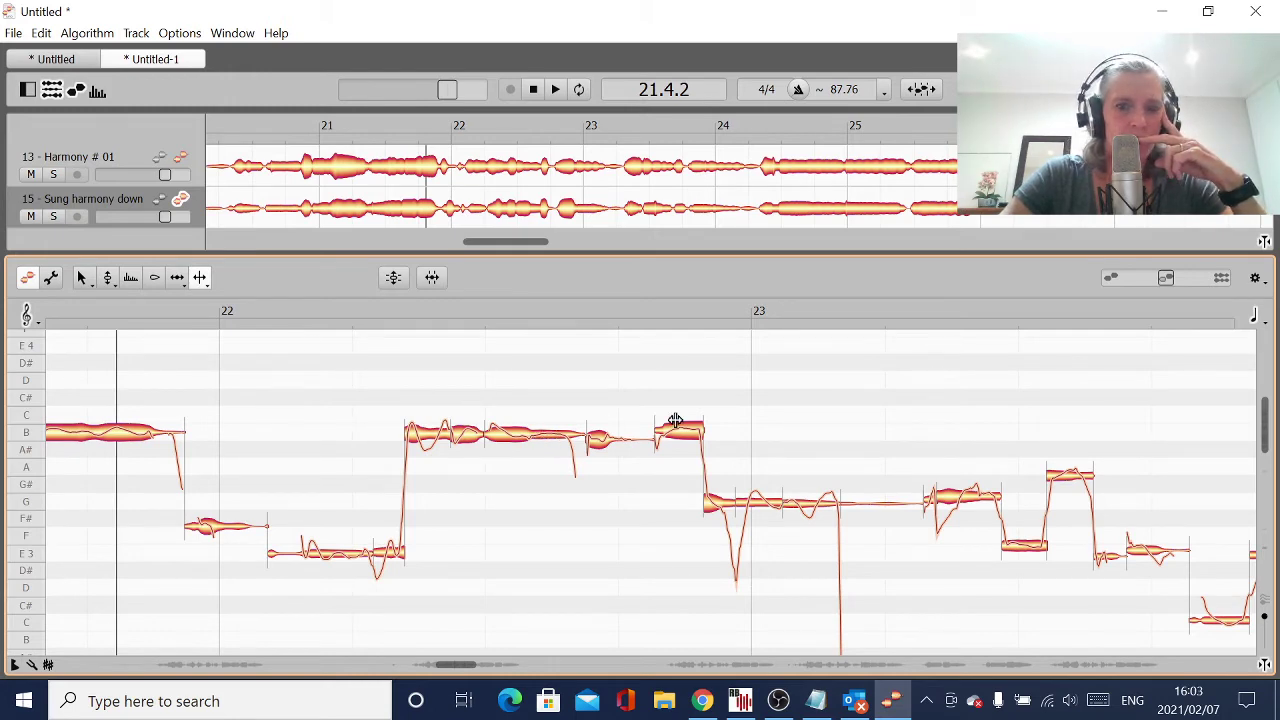
Centre the last two notes of bar 22 on B3 and play the phrase back.
click(83, 279)
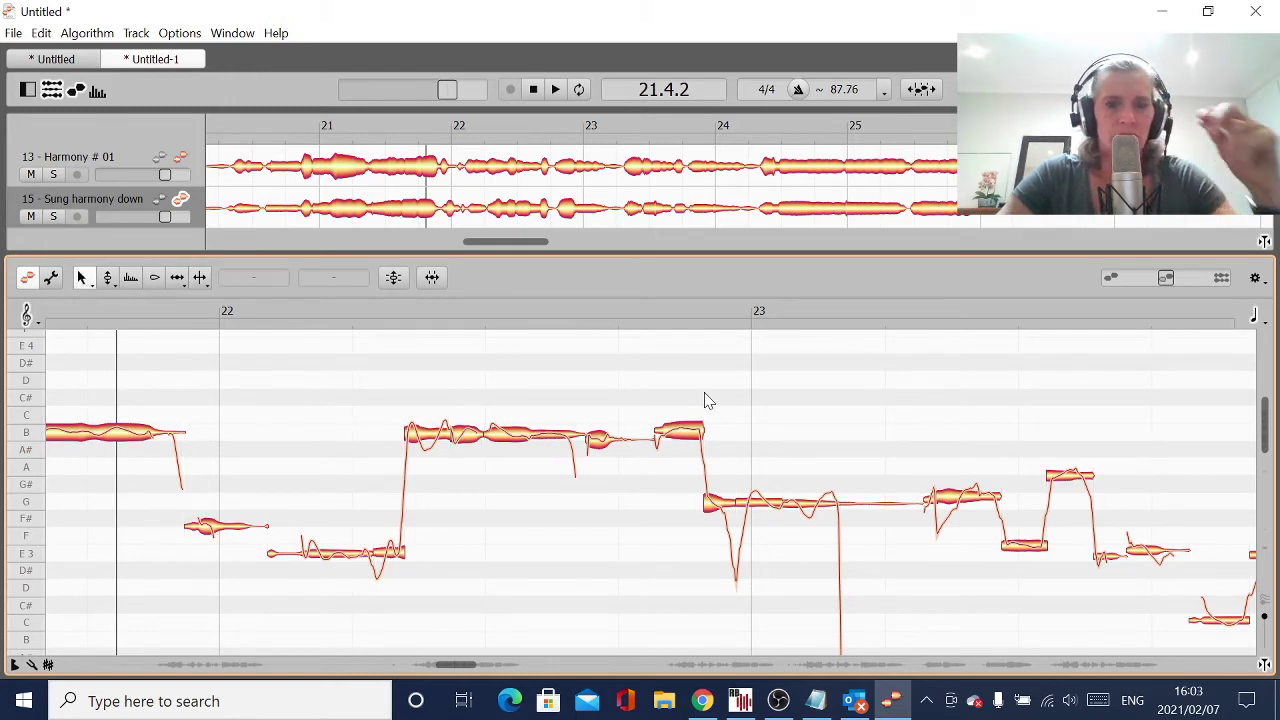
drag(688, 440, 612, 434)
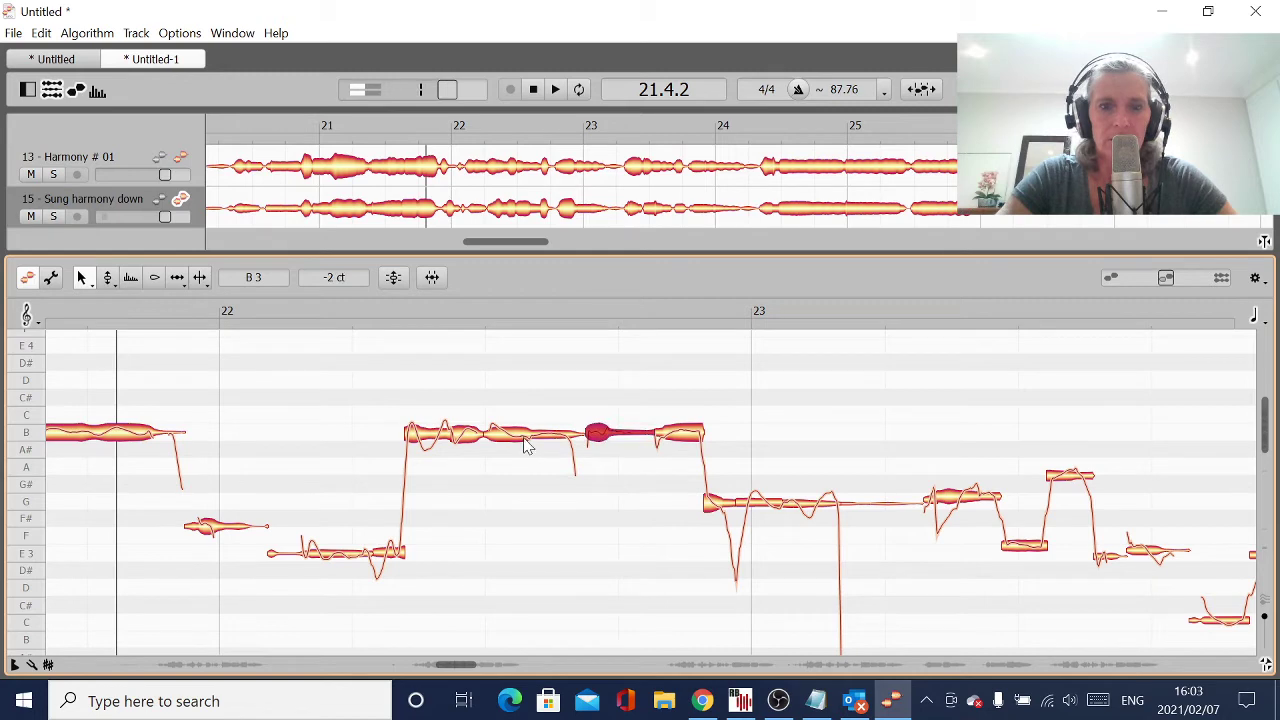
click(288, 483)
key(ctrl+z)
key(space)
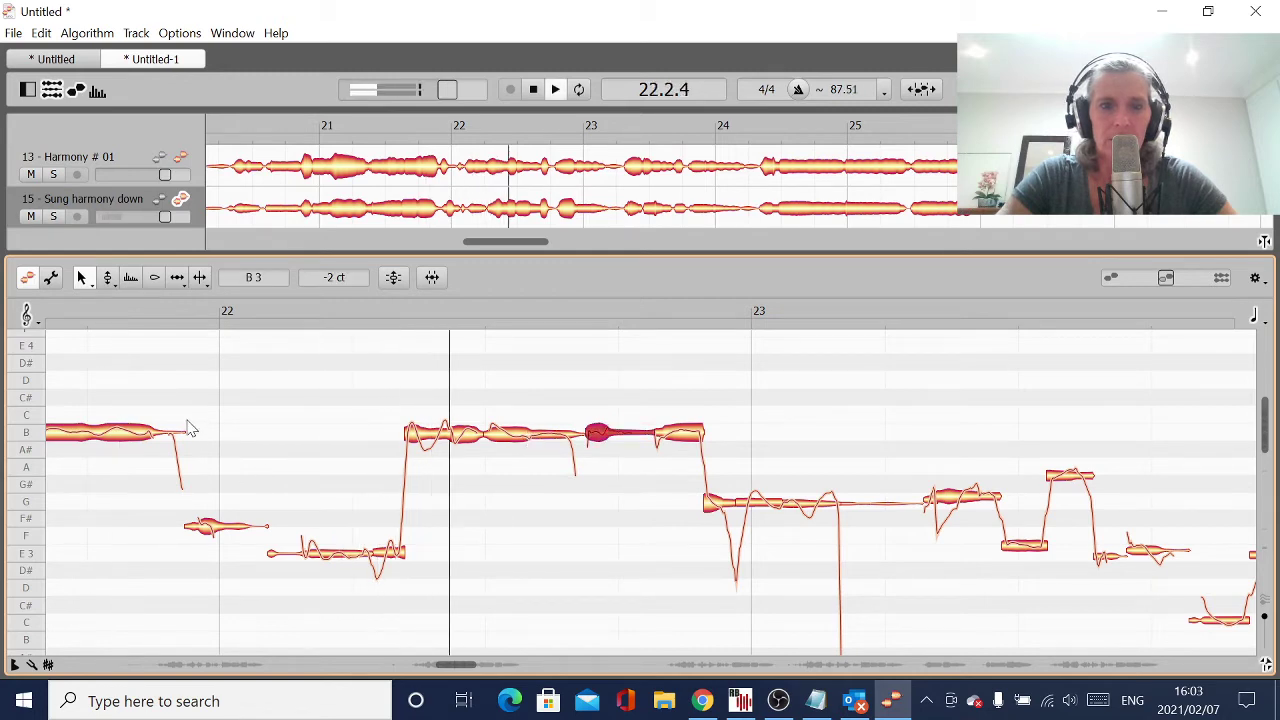
key(space)
Show the Harmony # 01 reference notes again and play the sung harmony from bar 22.
click(562, 438)
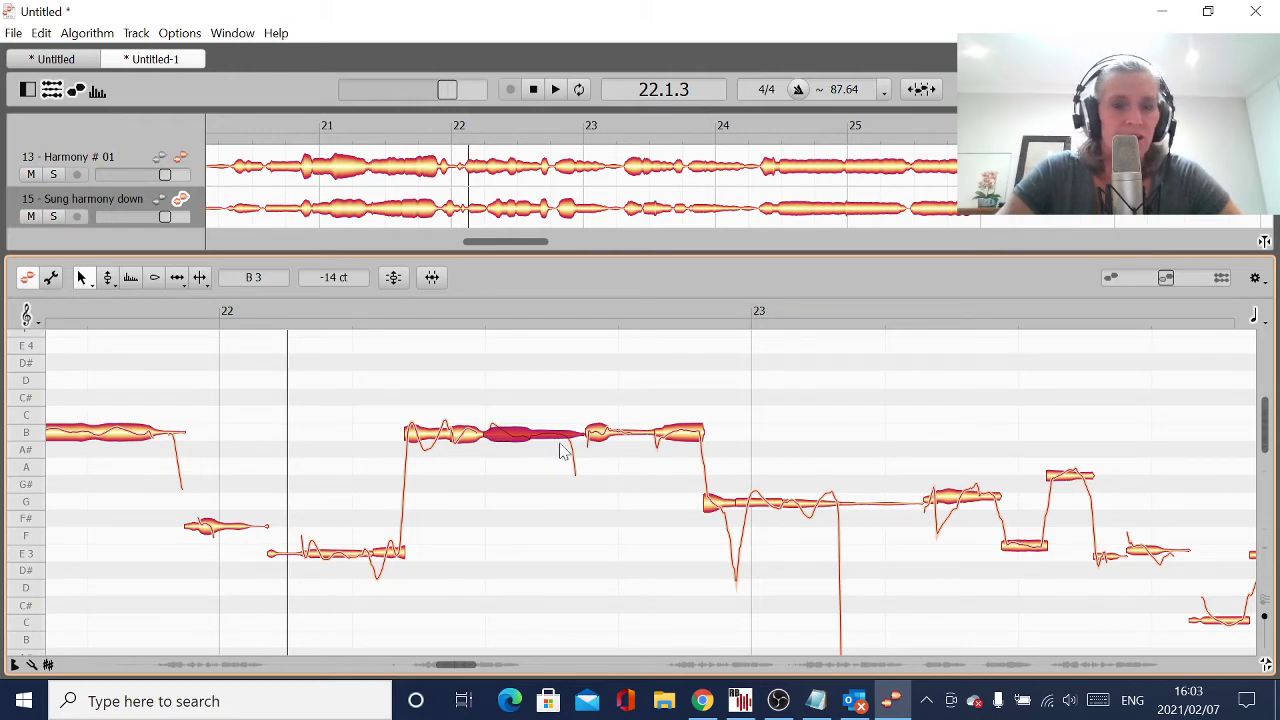
click(158, 165)
key(space)
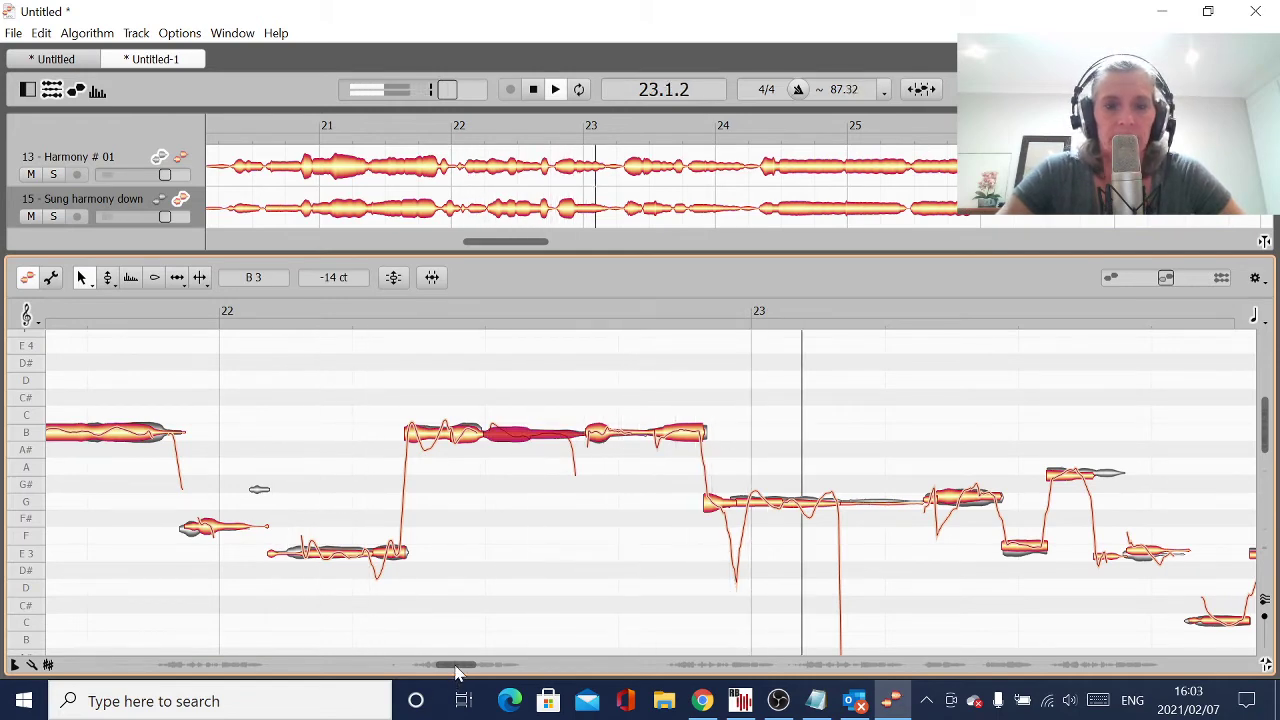
drag(456, 666, 486, 677)
key(space)
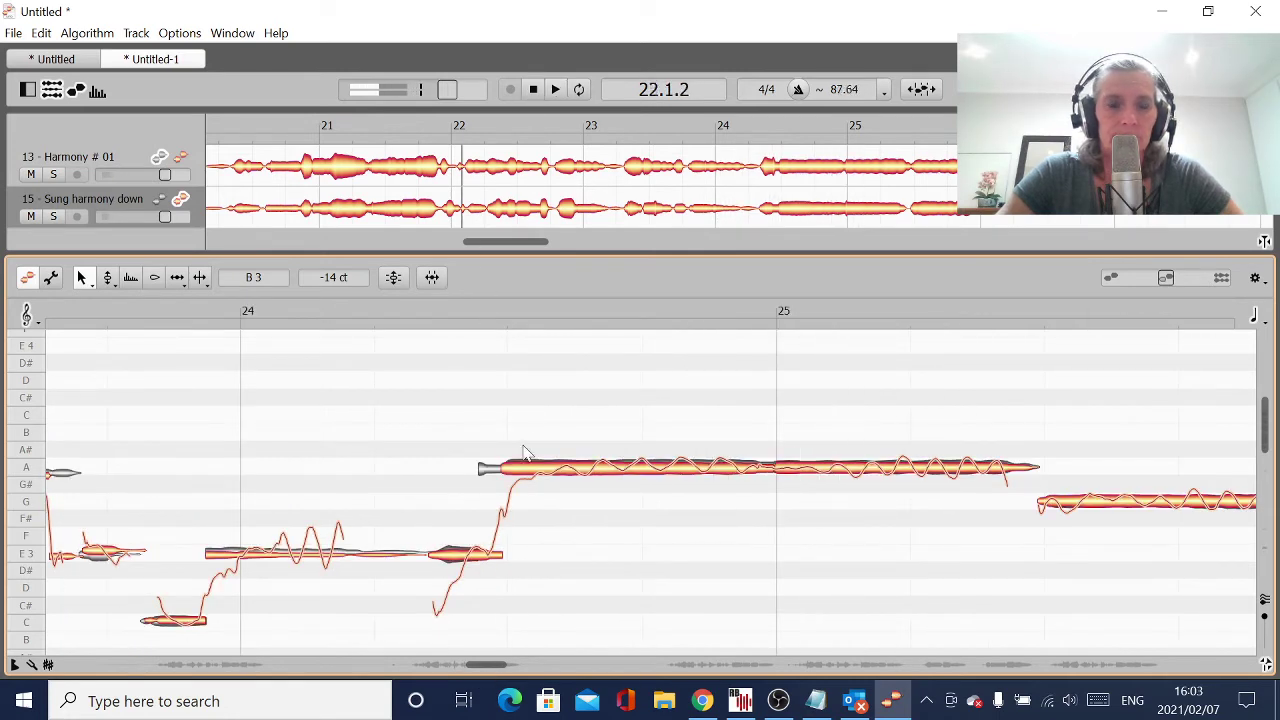
Extend the start of the long A3 note in bar 24 back to the reference note's start and listen to the phrase.
click(481, 468)
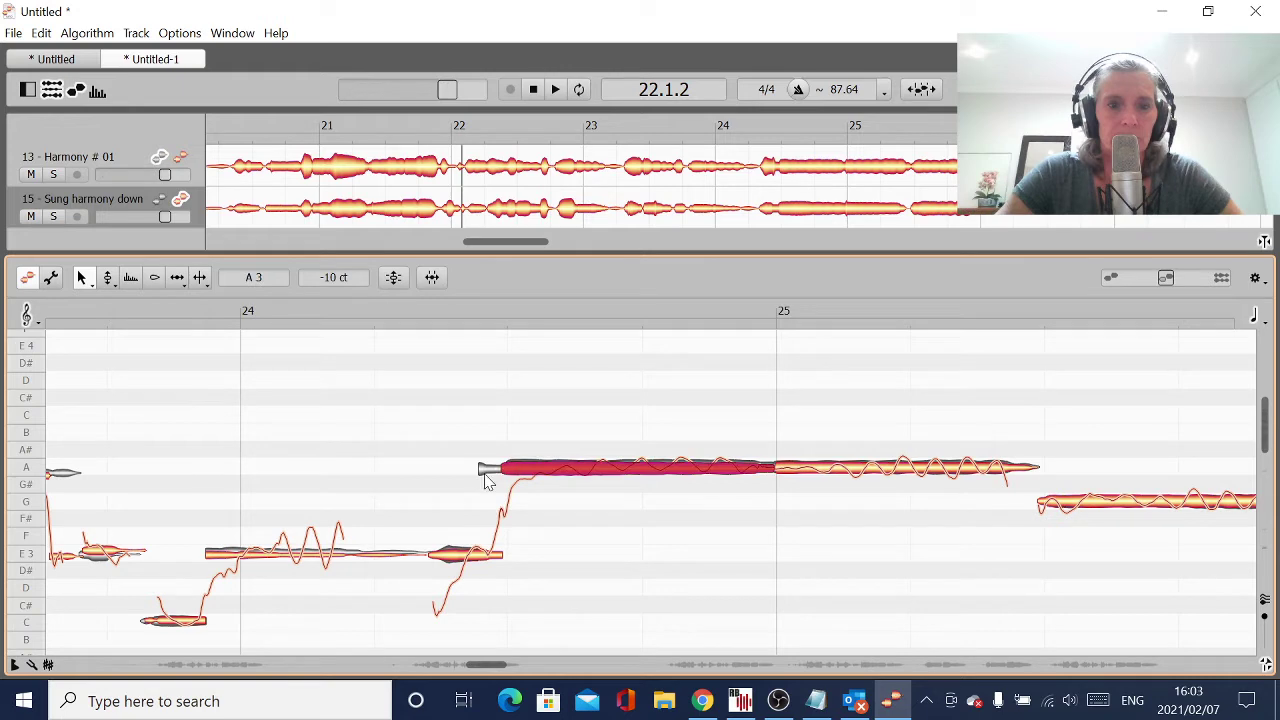
mouse_move(507, 469)
mouse_down()
mouse_move(472, 470)
mouse_move(484, 474)
mouse_up()
click(346, 594)
double_click(340, 560)
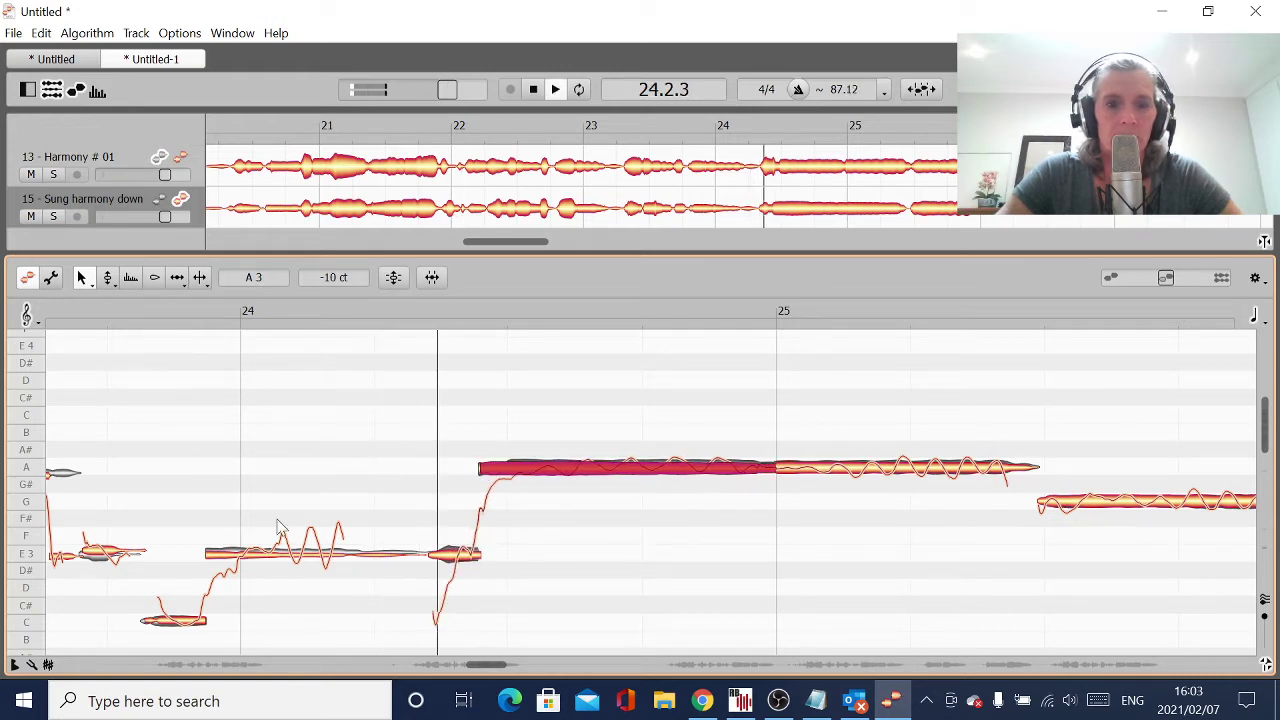
click(280, 424)
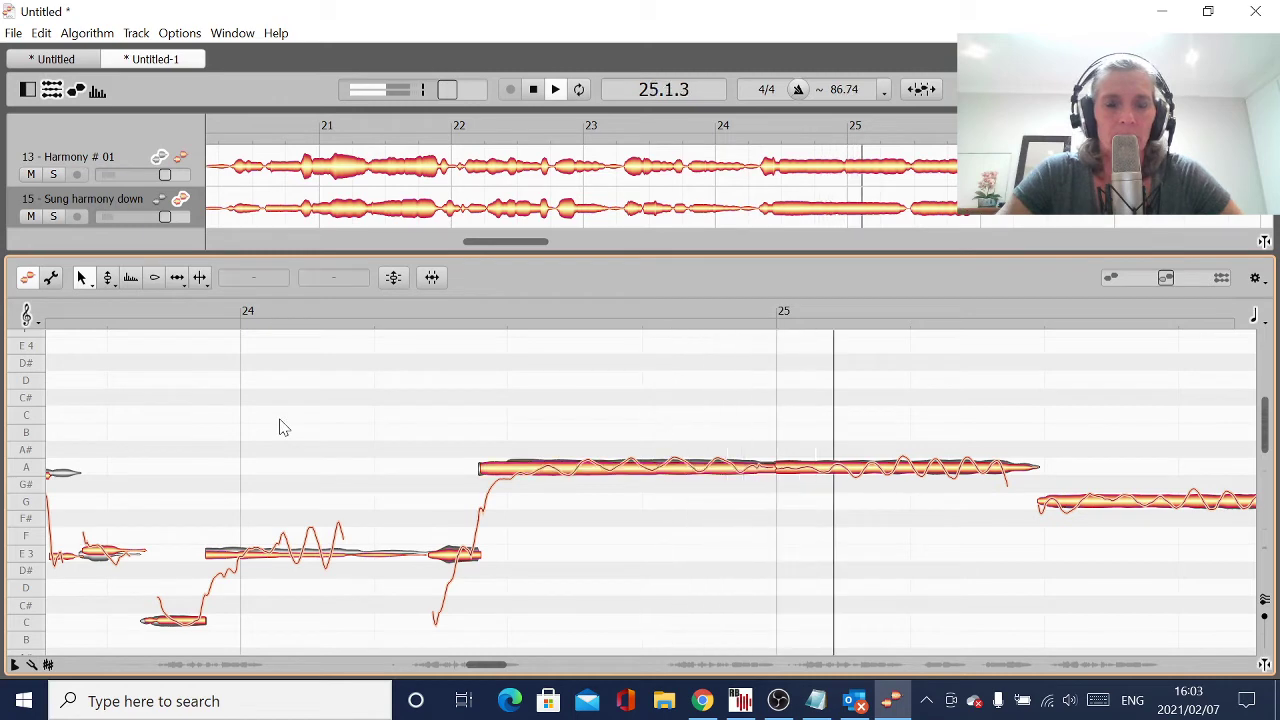
click(555, 89)
key(space)
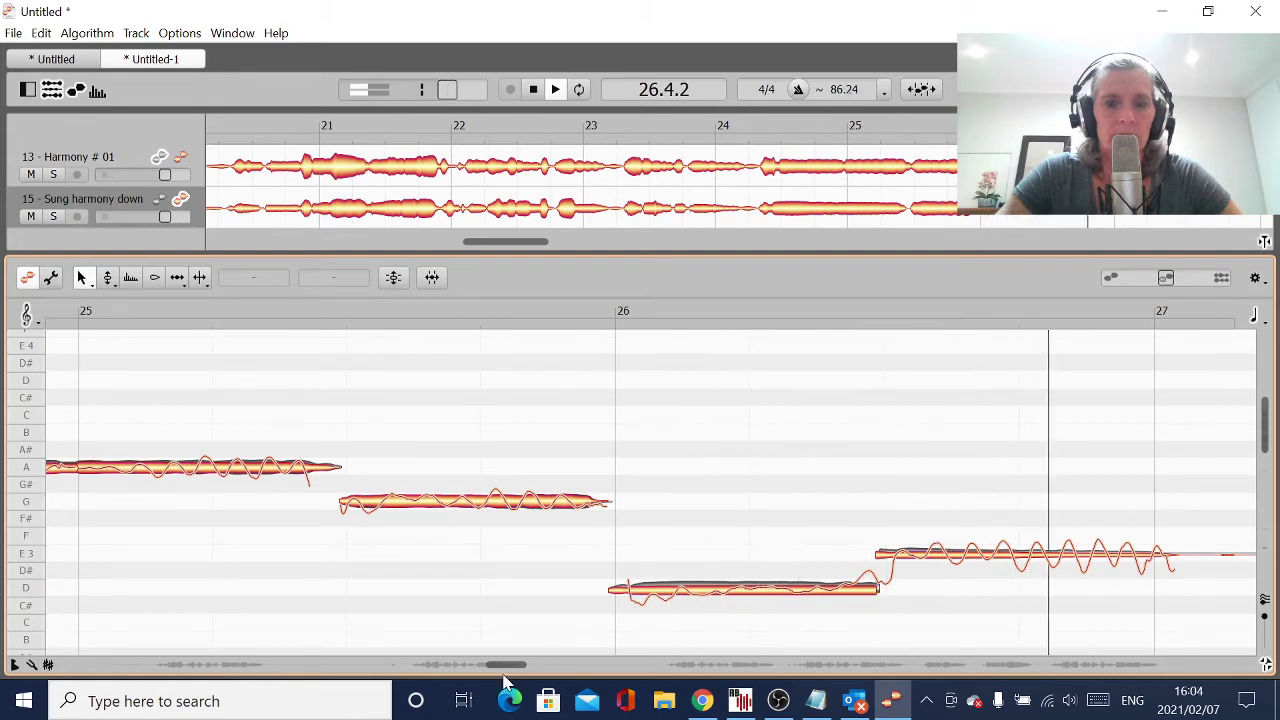
Lower the sharp note midway through bar 36 to E3 and align its start with the reference note.
drag(524, 664, 676, 664)
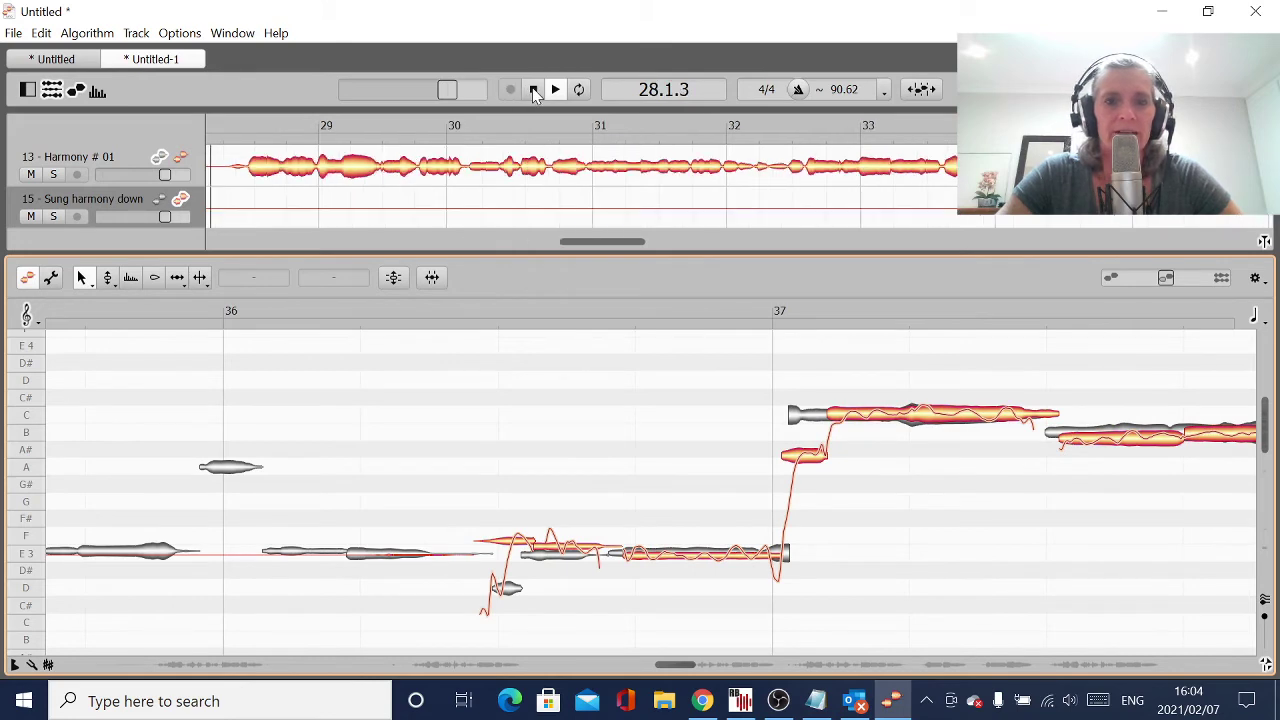
key(space)
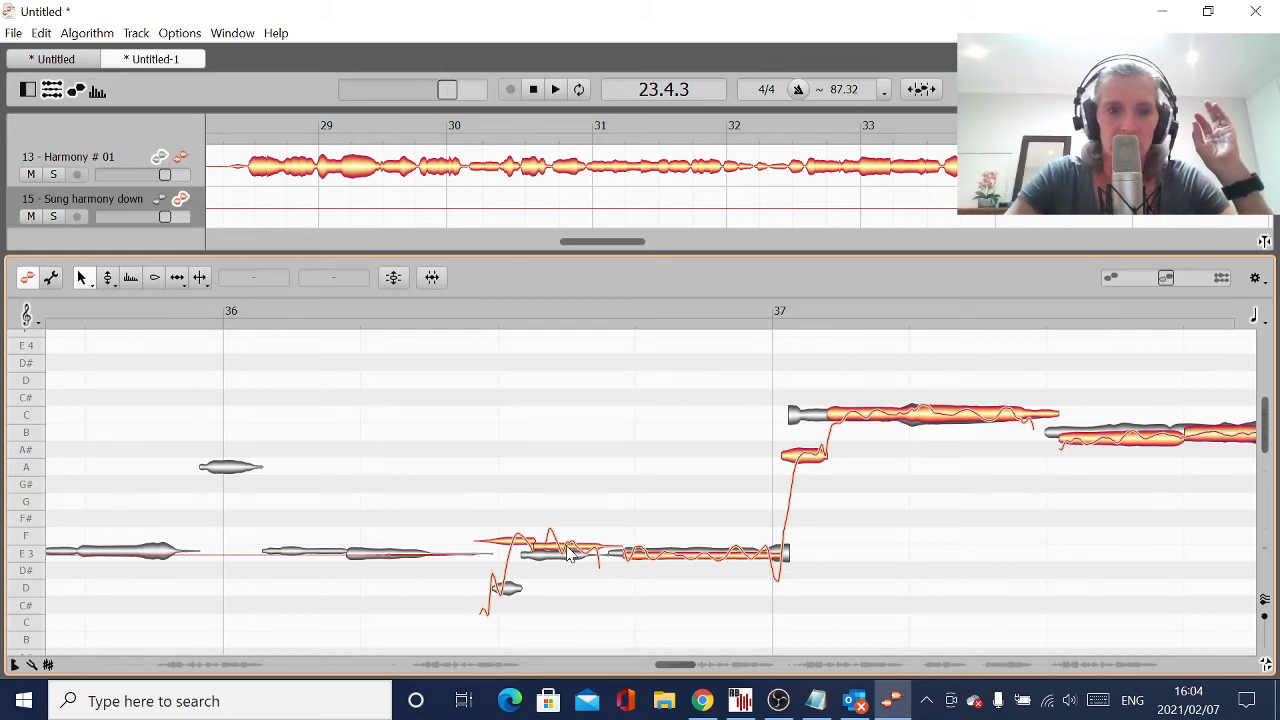
click(570, 553)
drag(572, 556, 527, 557)
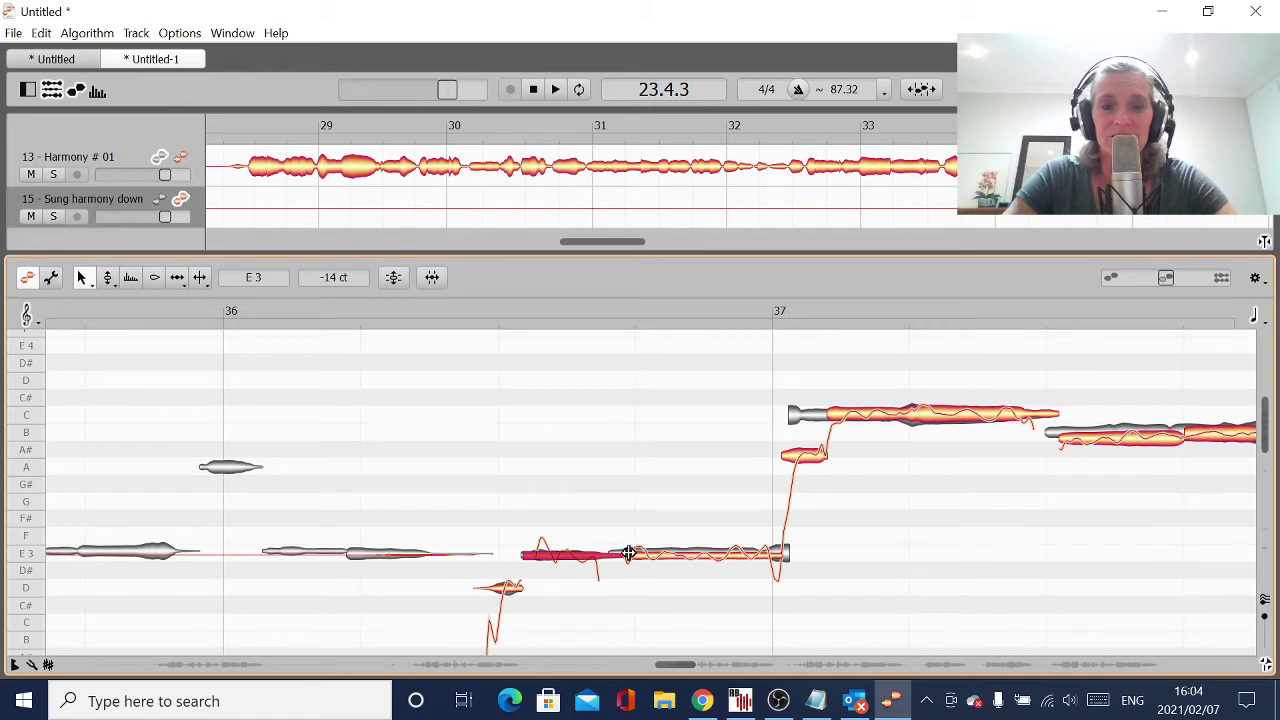
Move the starts of the second E3 note in bar 36, the A#3 note before bar 37 and the following C4 note earlier.
drag(628, 557, 612, 560)
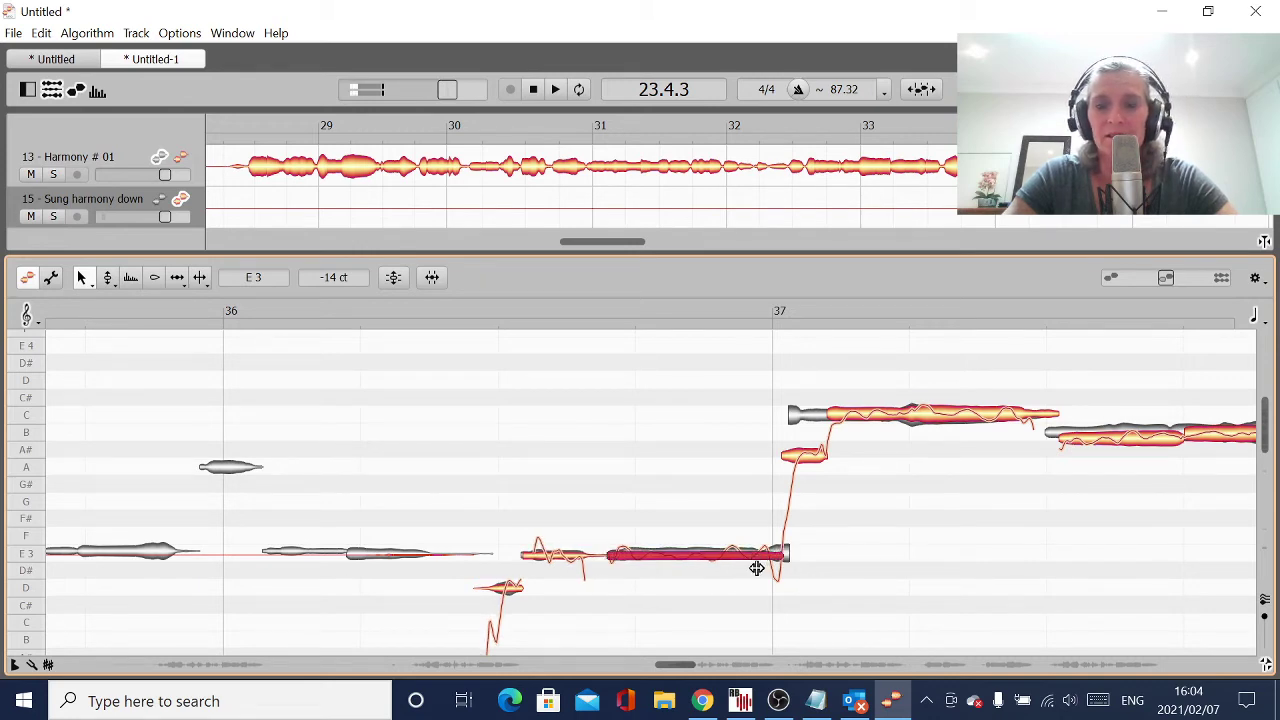
drag(786, 557, 763, 556)
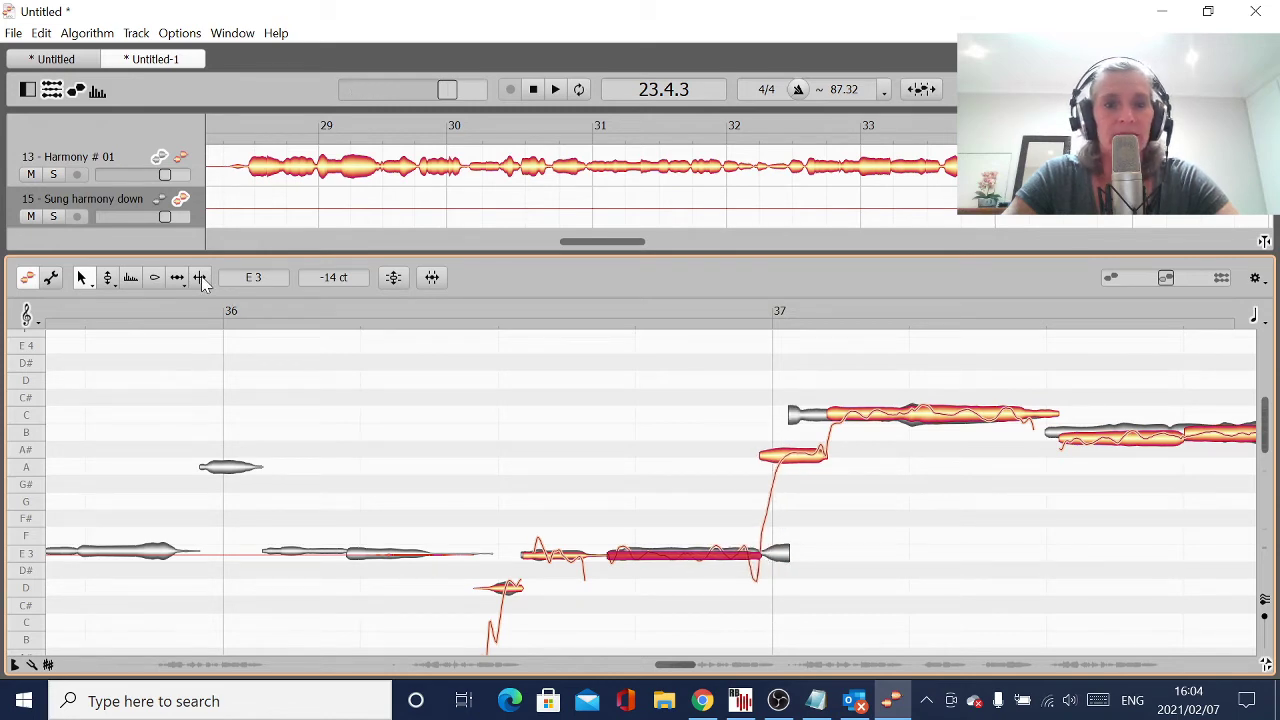
drag(833, 417, 809, 430)
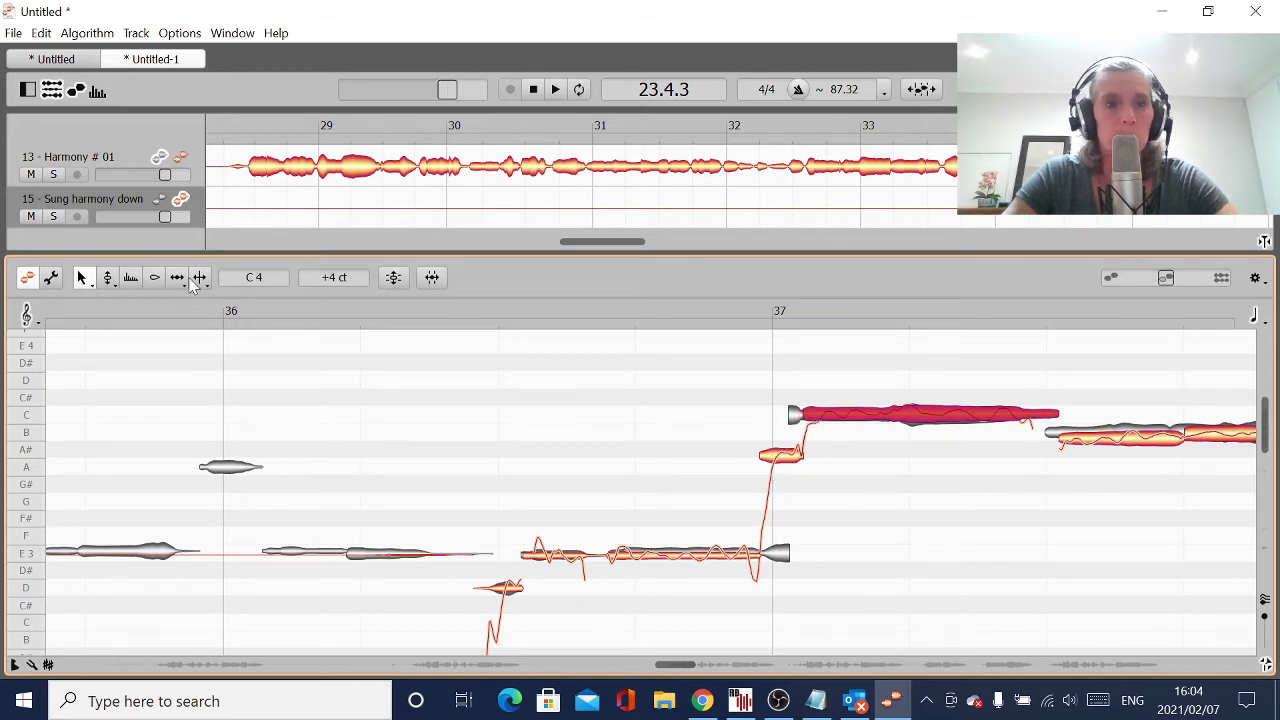
Move the second piece of the split A#3 note at bar 37 up to C4 and the first piece down to E3, matching the reference.
click(82, 277)
drag(781, 456, 726, 475)
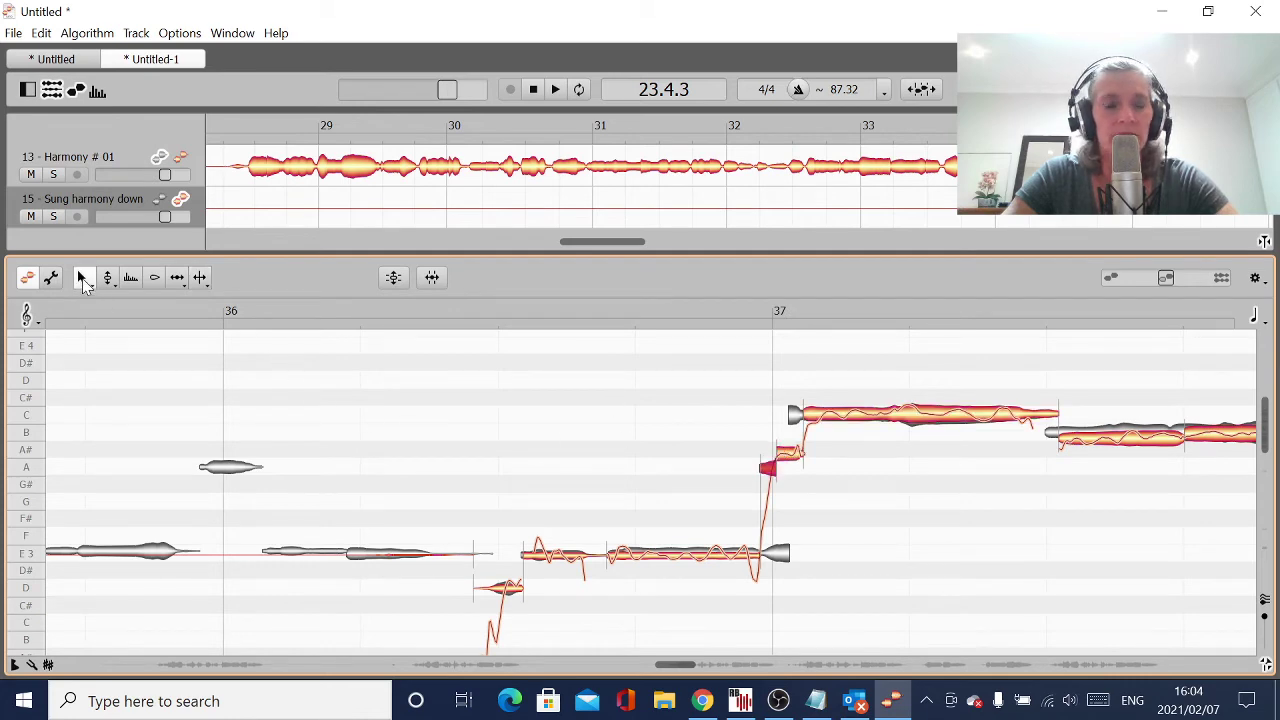
click(776, 462)
drag(791, 457, 784, 419)
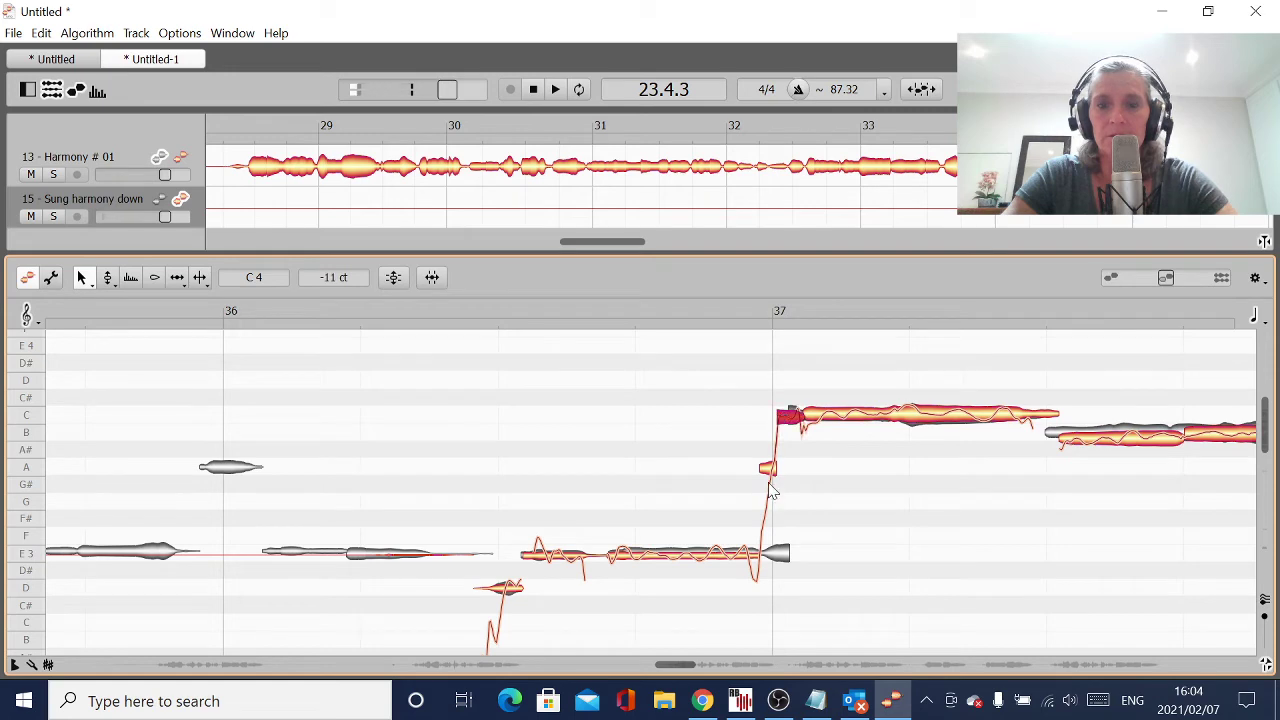
drag(770, 474, 785, 559)
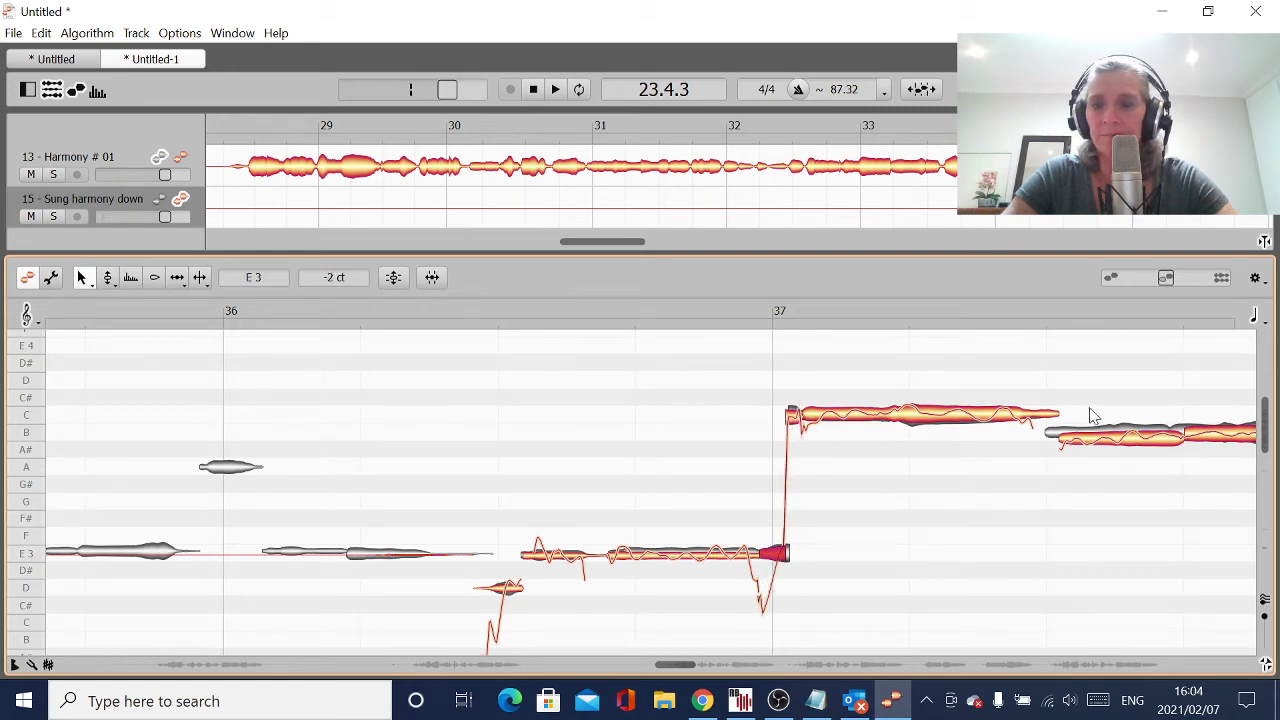
Correct the flat note in the middle of bar 37 to B3 and start it and the next B3 note earlier.
drag(1069, 449, 1108, 433)
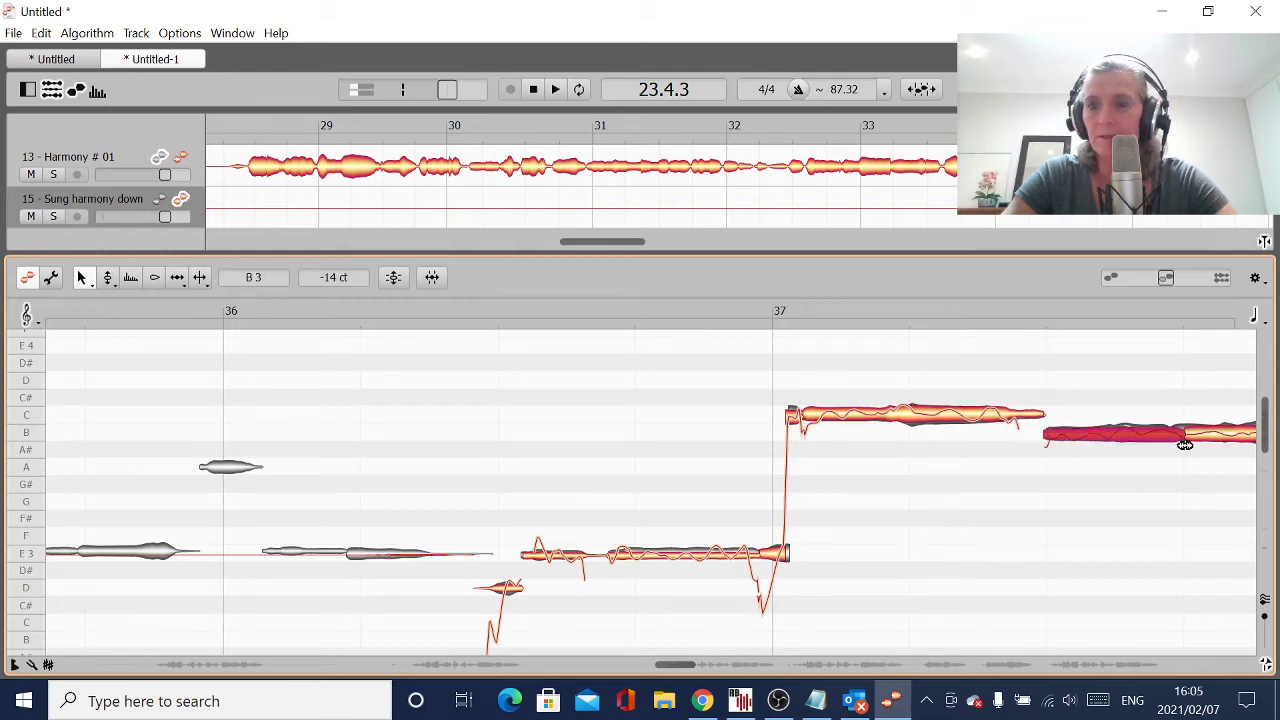
drag(1188, 436, 1174, 437)
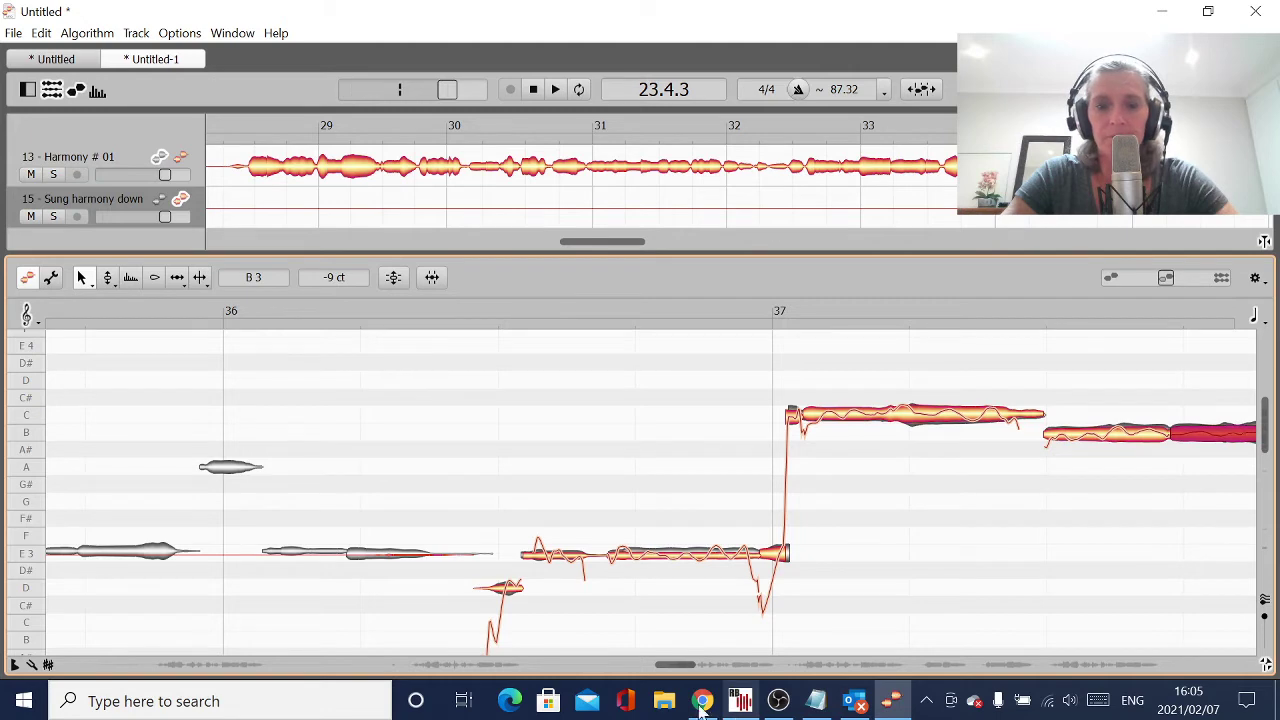
Lower the short note at the start of bar 38 to A#3 and extend the following E3 note's start earlier.
drag(683, 668, 703, 678)
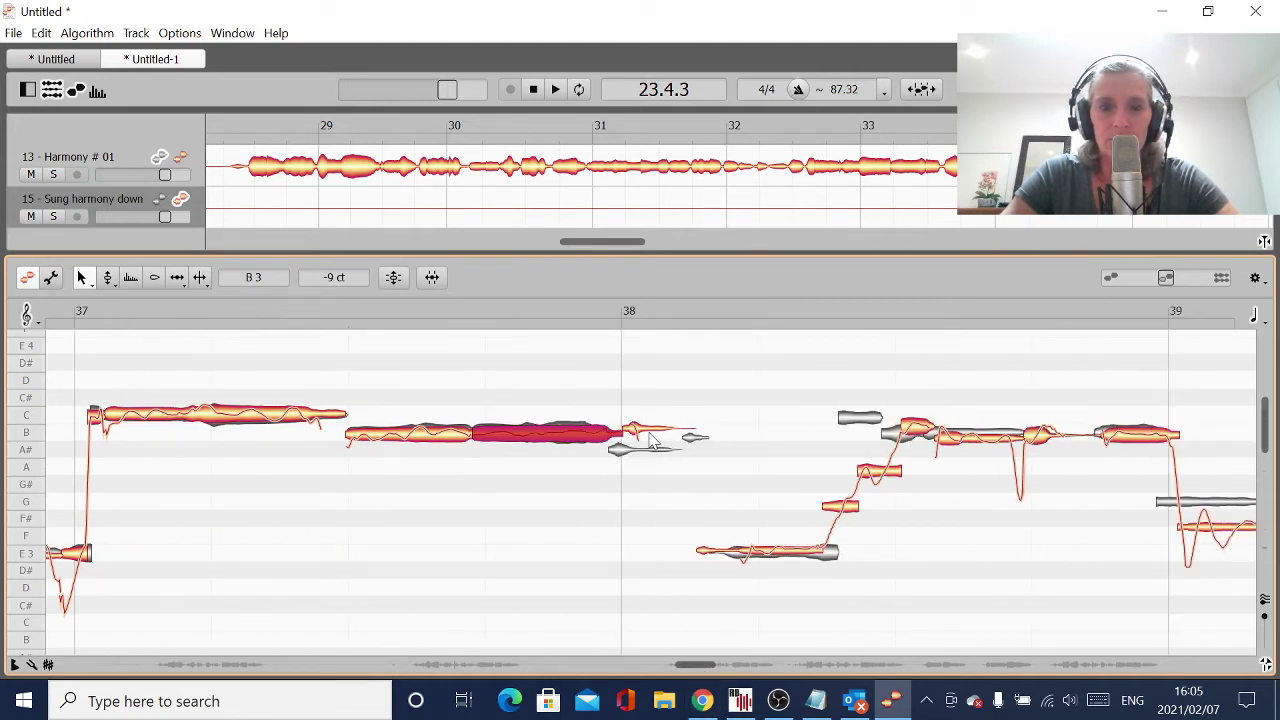
drag(652, 440, 651, 449)
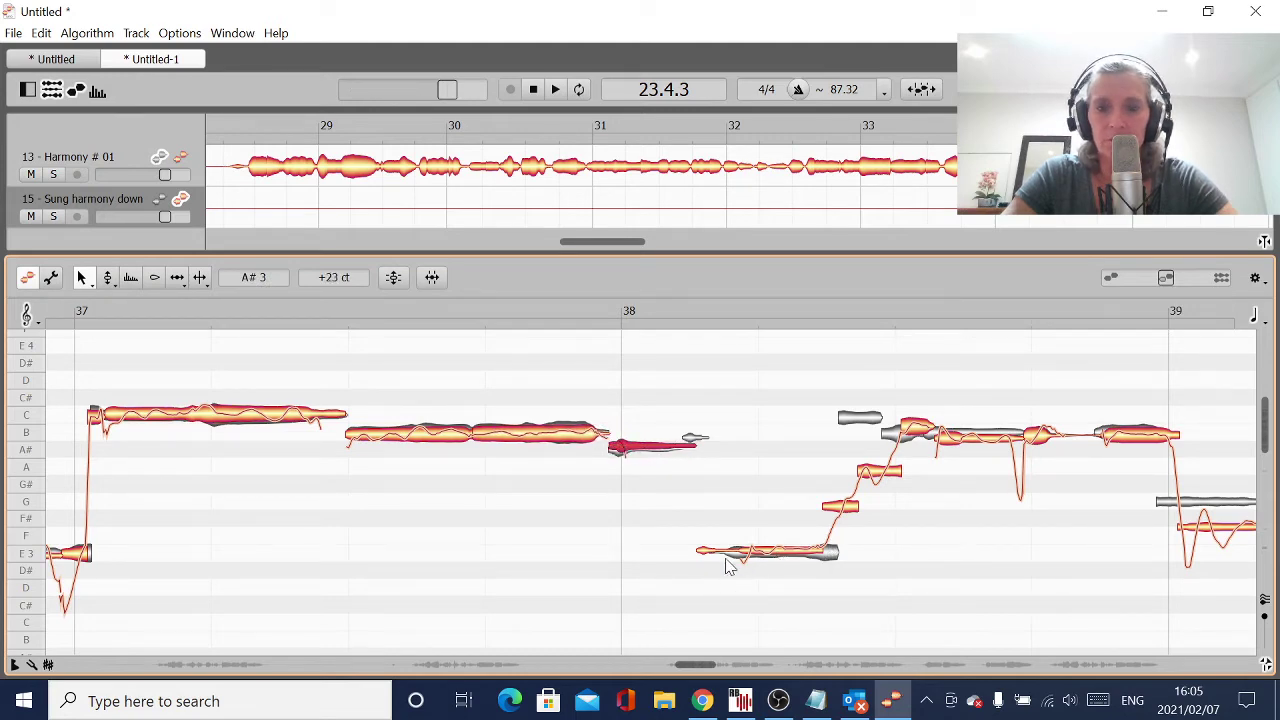
drag(703, 552, 692, 553)
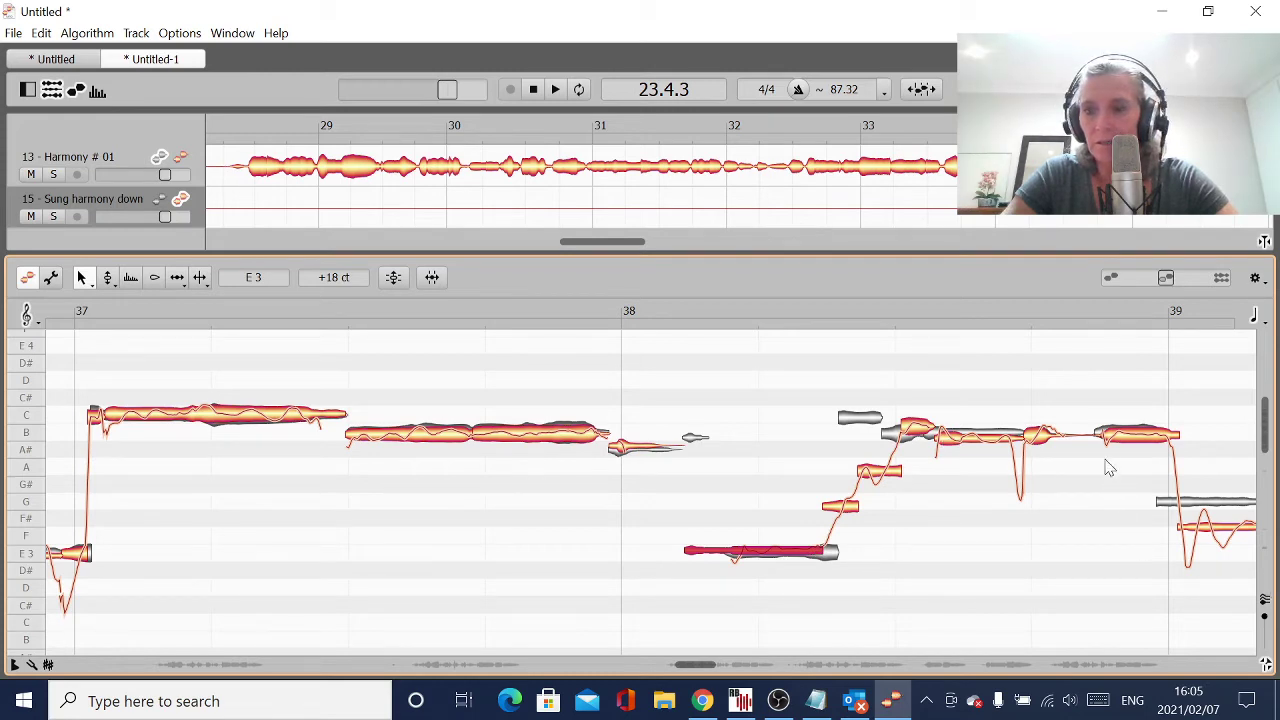
Correct the flat long note in the second half of bar 38 to B3 and start it and the neighbouring B3 notes earlier.
drag(1106, 441, 1094, 436)
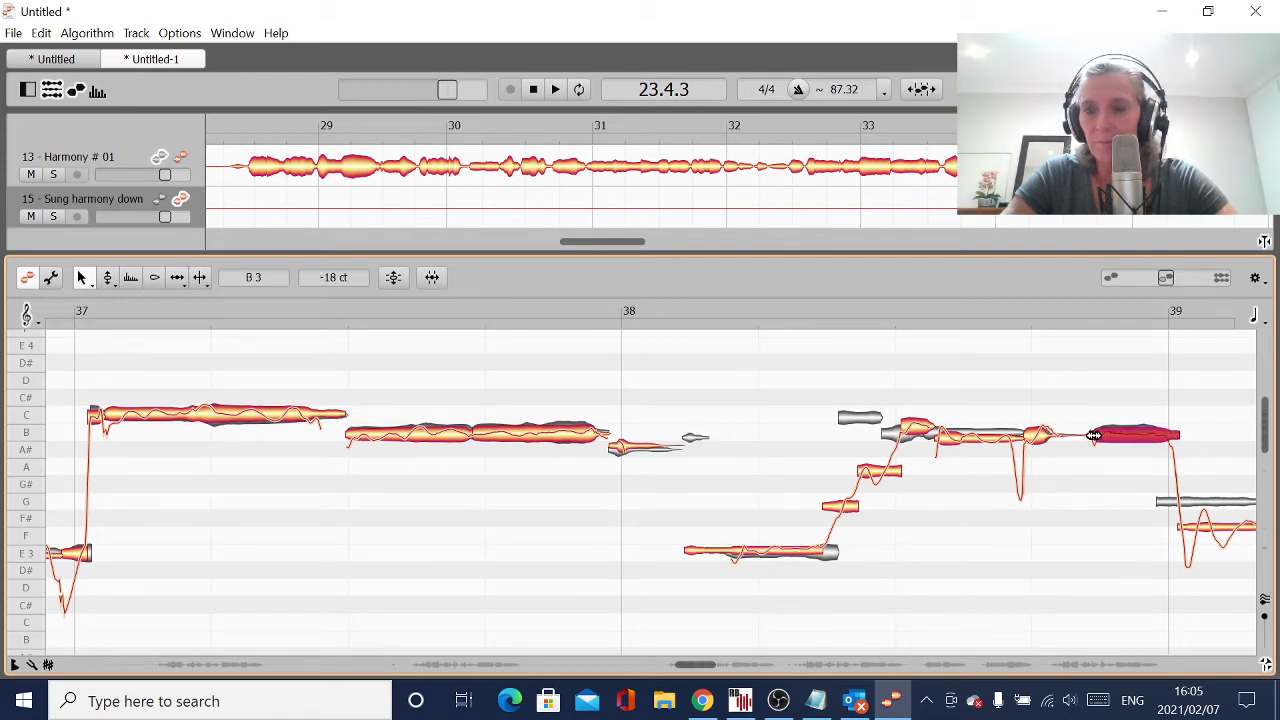
click(986, 445)
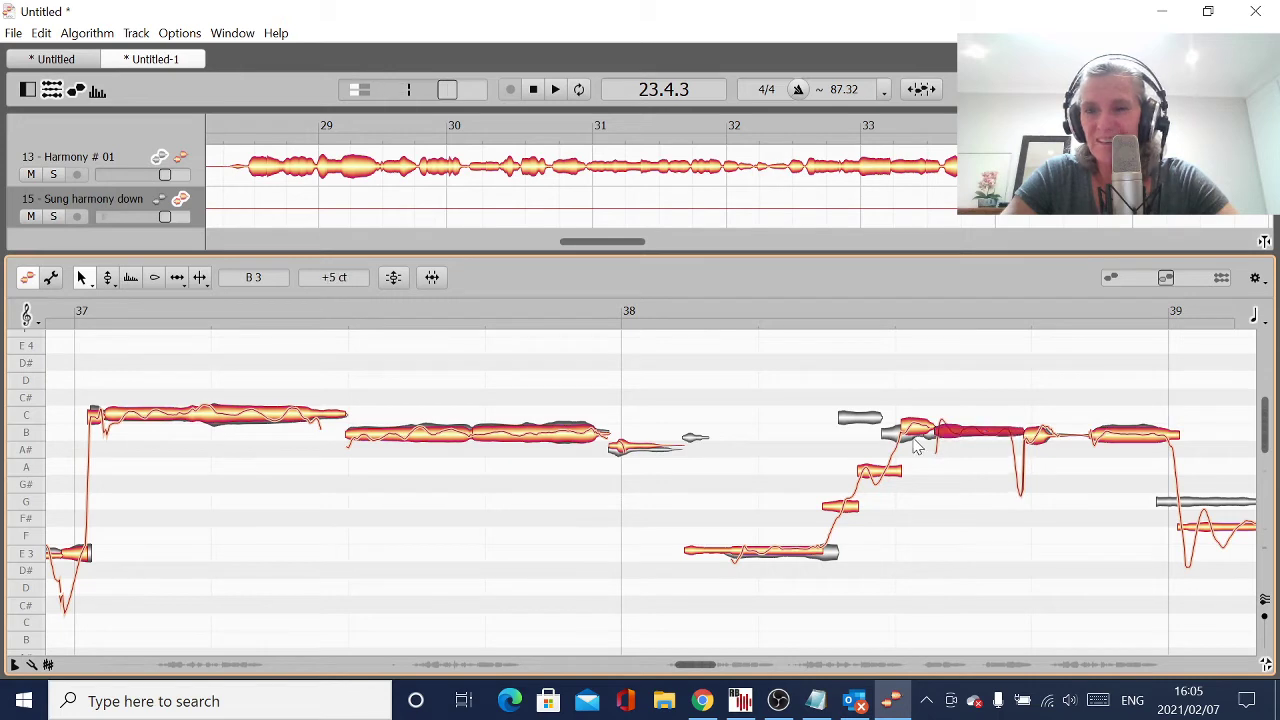
drag(906, 430, 890, 433)
click(941, 428)
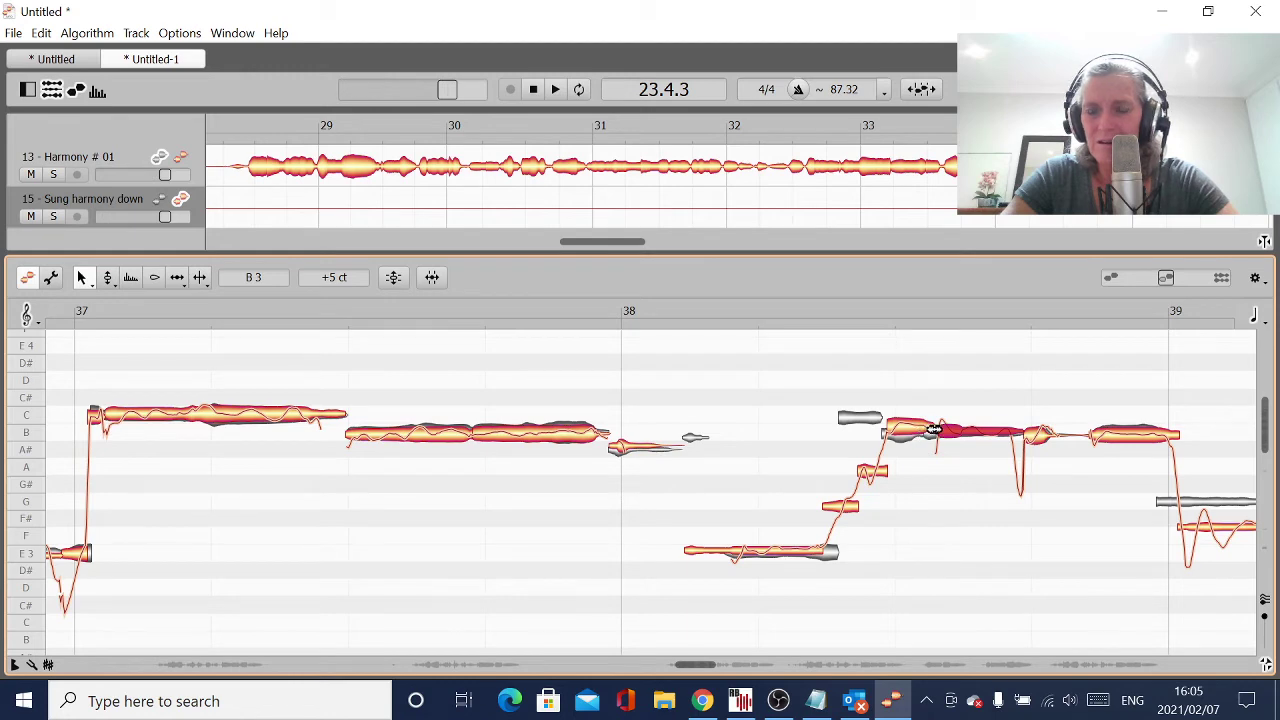
click(921, 427)
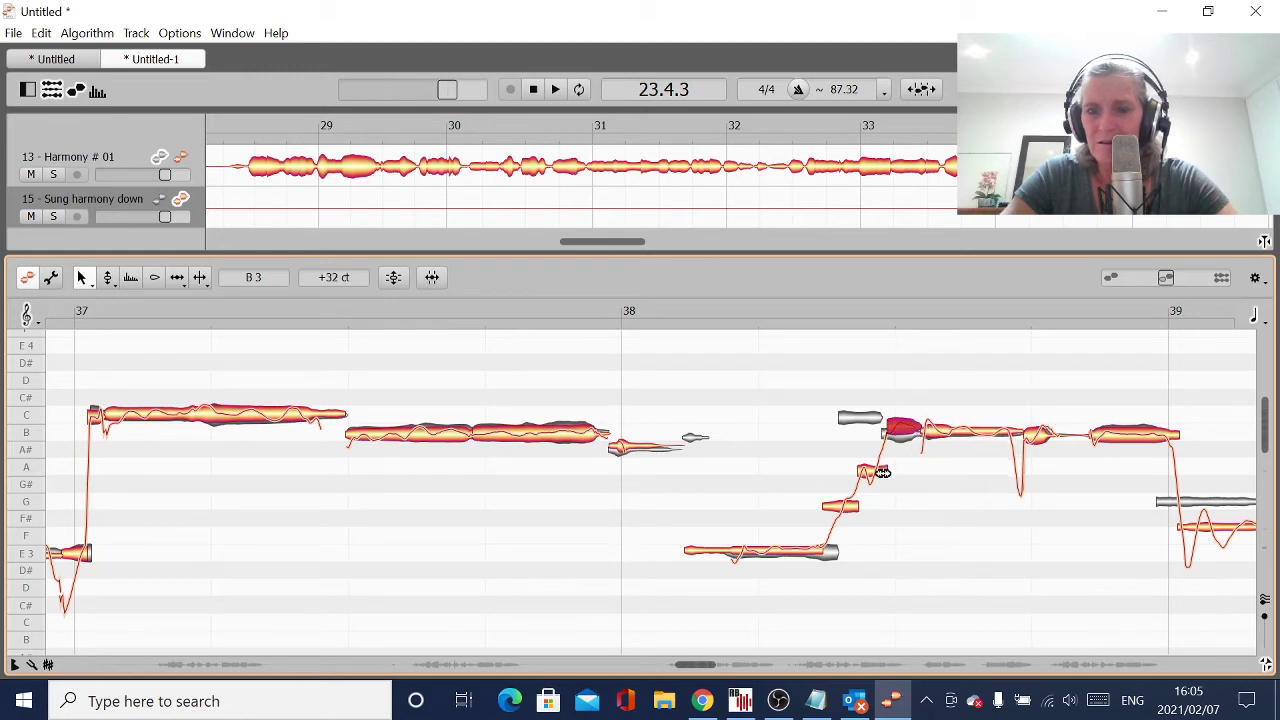
Raise the short A3 note in bar 38 to C4 and lower the short G3 note to E3, aligning their boundary with the reference.
drag(871, 477, 843, 419)
mouse_move(825, 555)
mouse_down()
mouse_move(808, 557)
mouse_move(835, 553)
mouse_up()
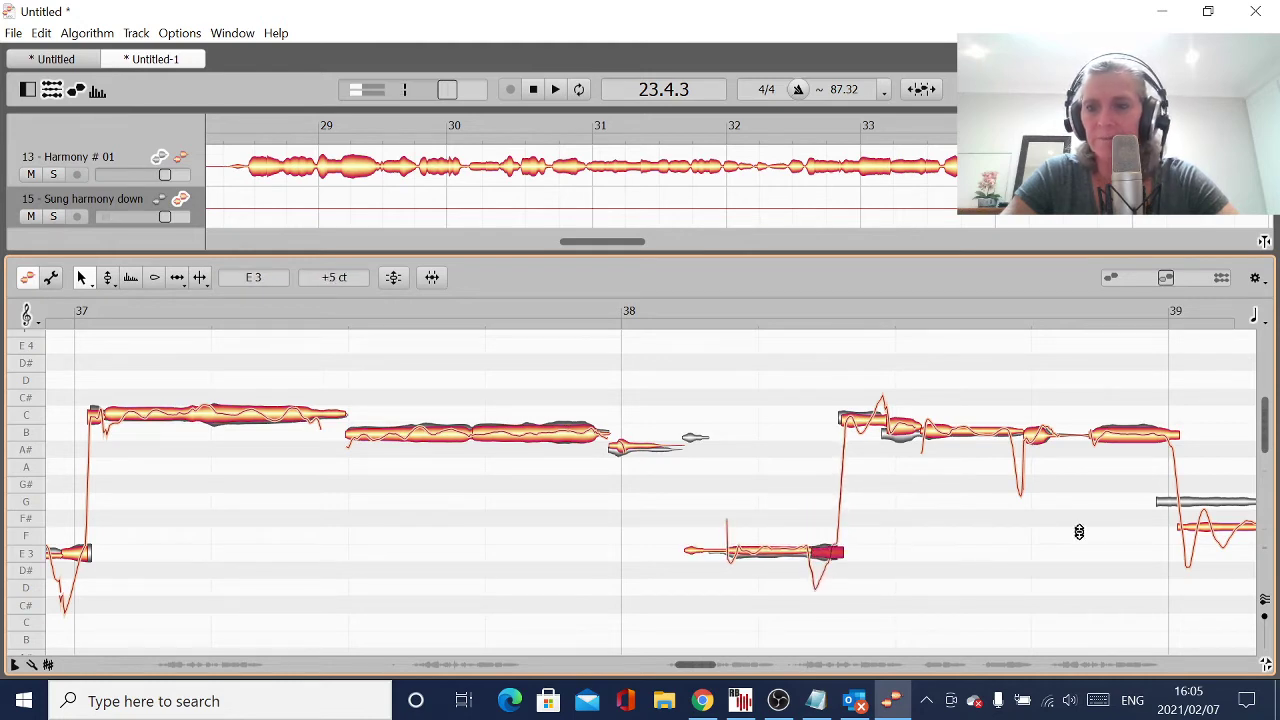
Start the first note of bar 39 earlier and move it and the next two notes to G3.
drag(699, 666, 715, 666)
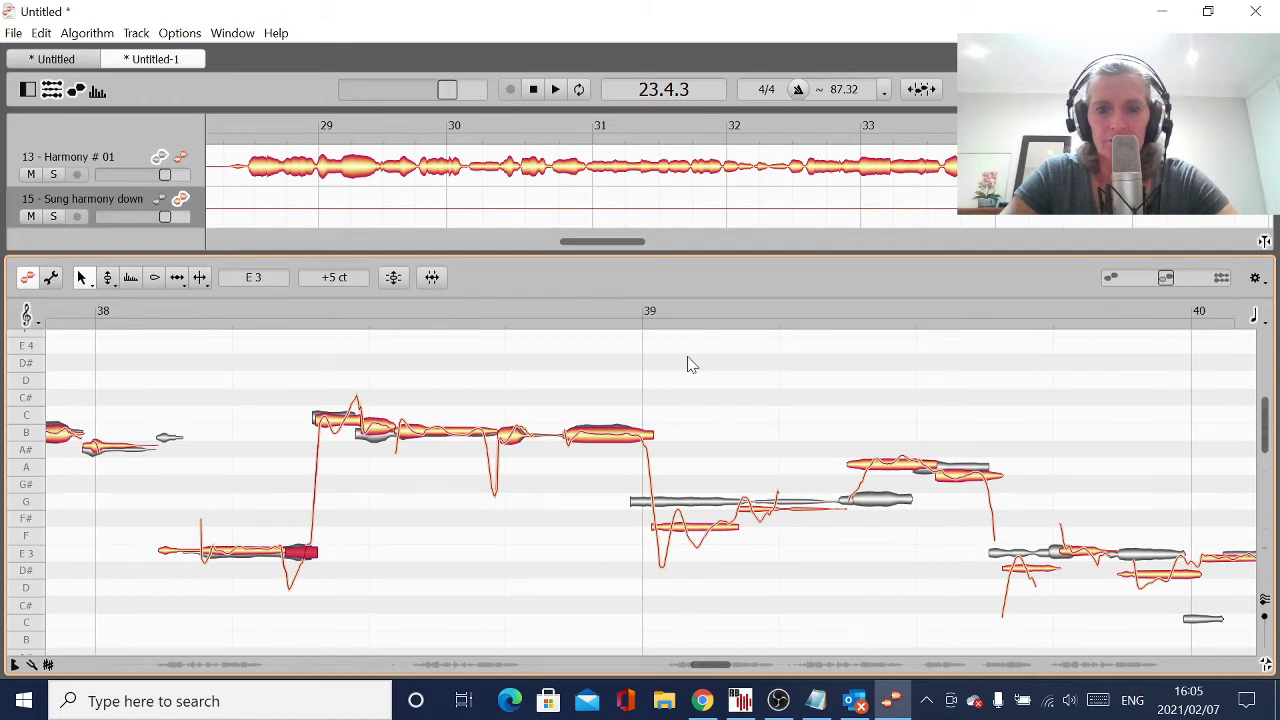
drag(652, 439, 635, 439)
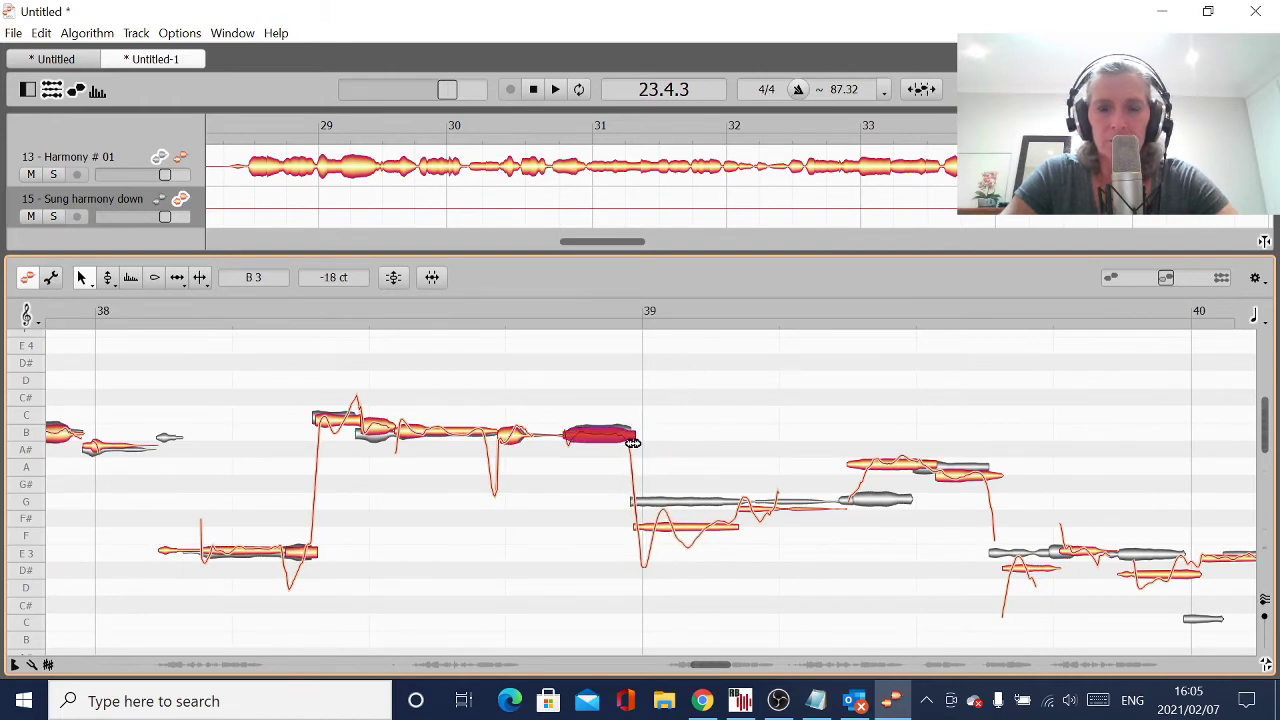
click(676, 535)
drag(676, 535, 887, 502)
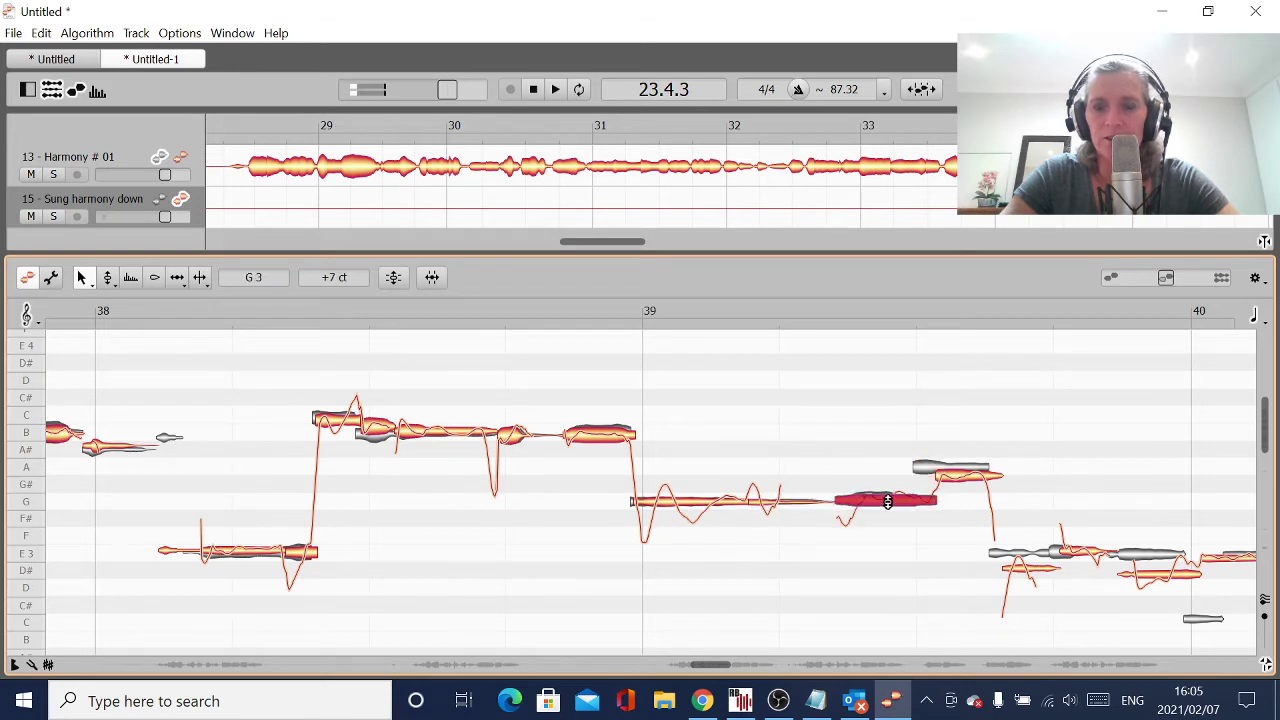
Correct the next note in bar 39 to A3 and the three notes before bar 40 to E3, aligning their timing with the reference.
click(951, 466)
drag(939, 467, 919, 467)
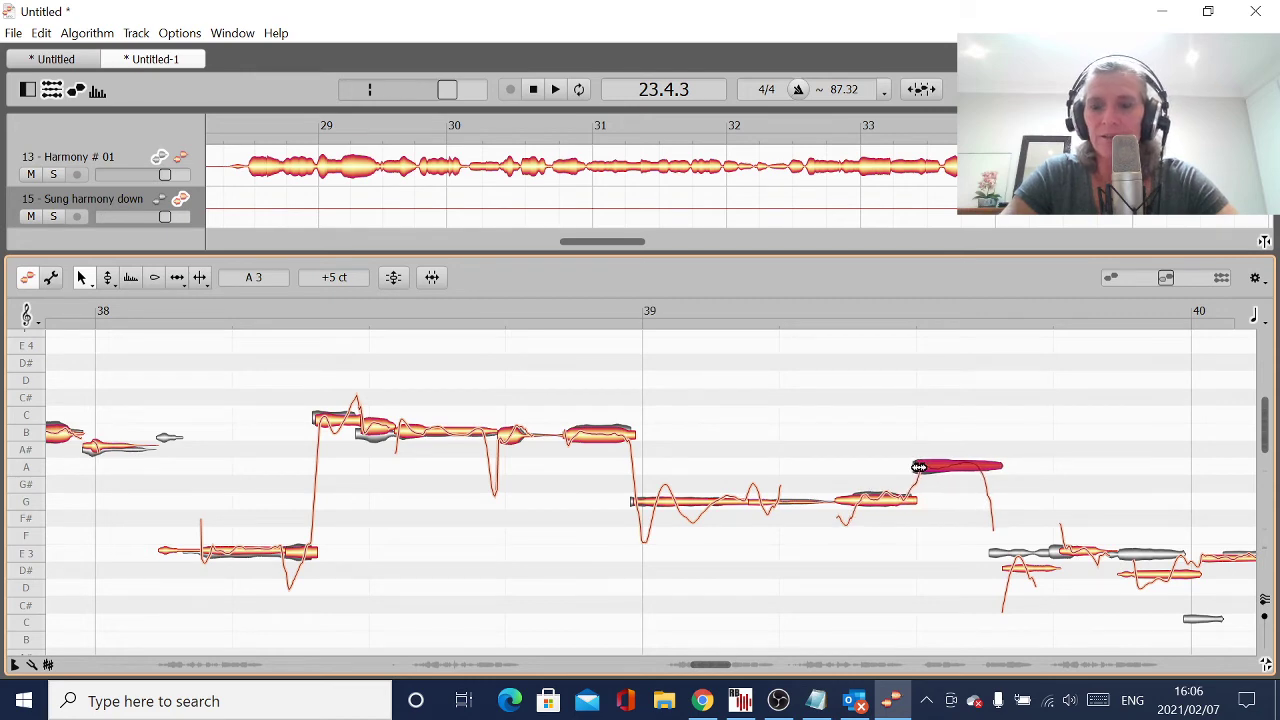
drag(1028, 572, 1186, 560)
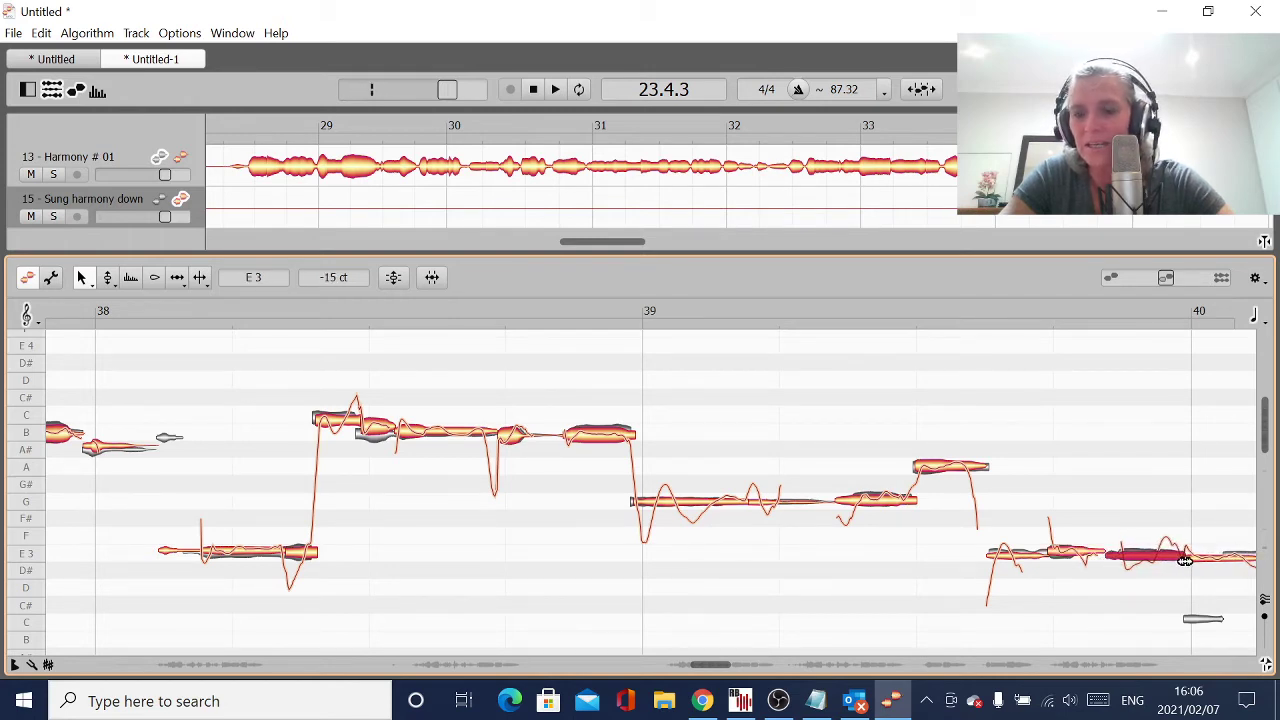
Split the A3 note in the middle of bar 40 shortly after its start.
drag(712, 668, 732, 680)
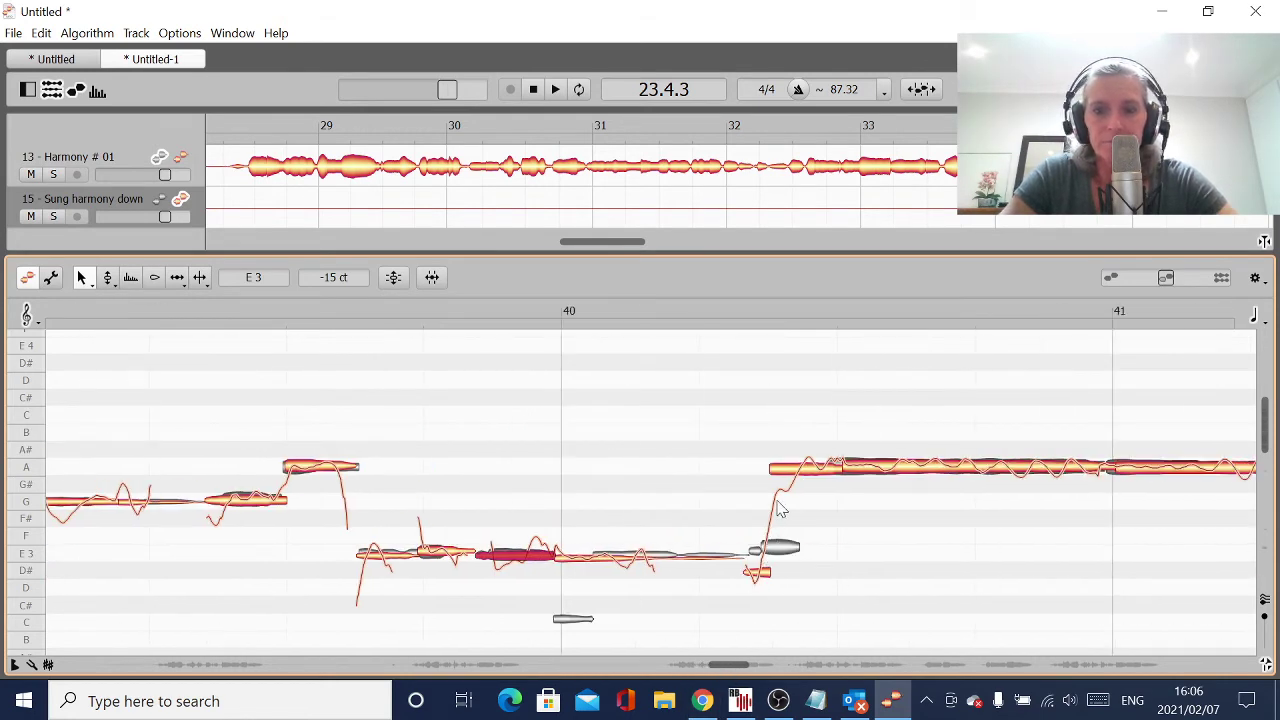
click(203, 280)
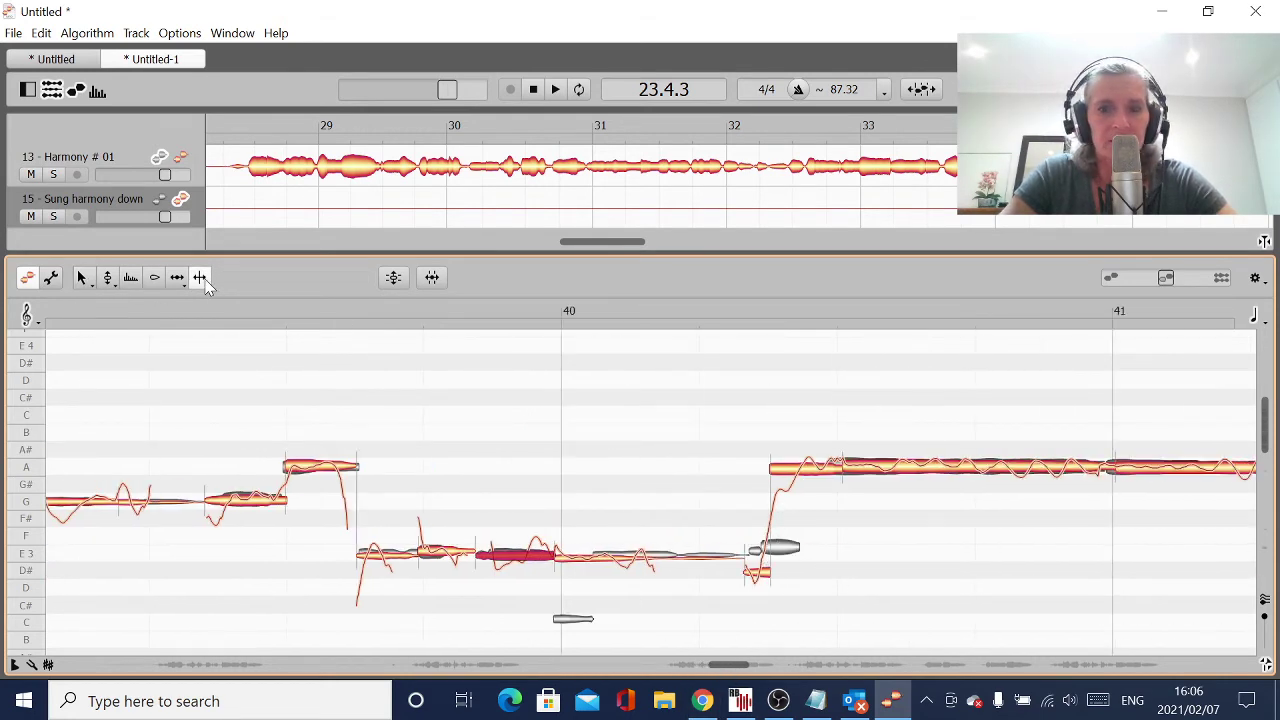
click(815, 469)
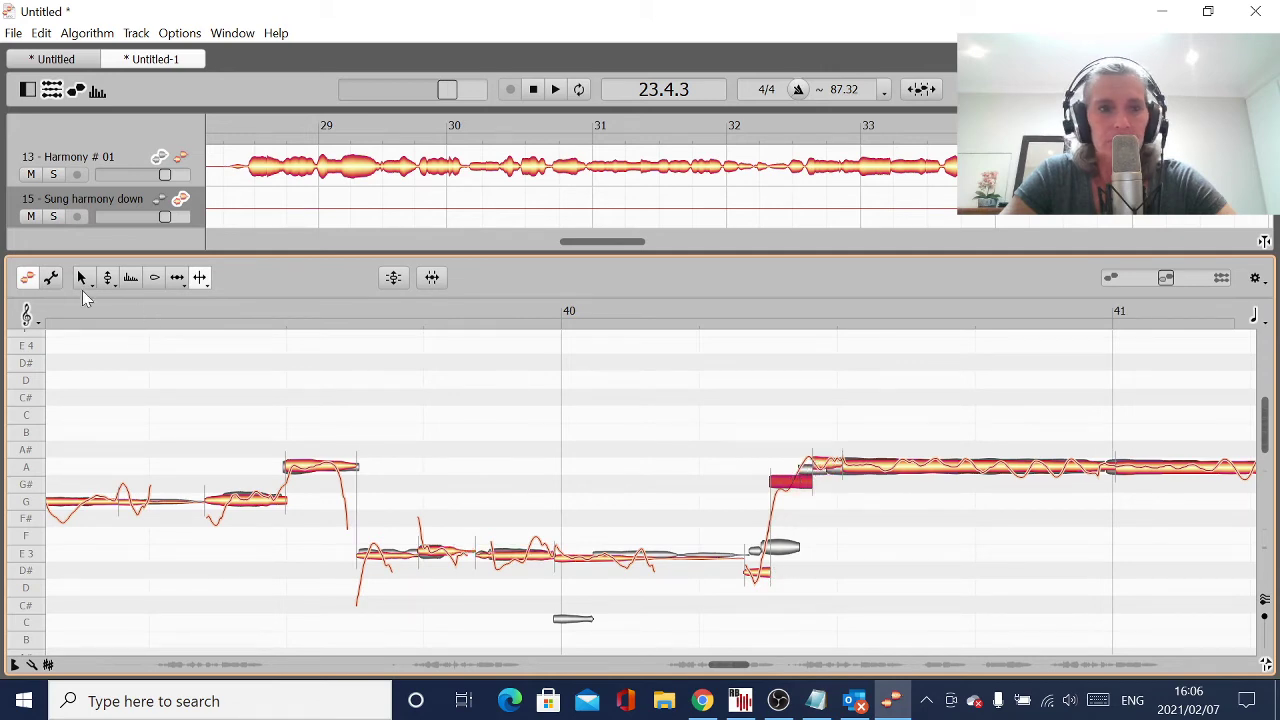
Move the short D#3 note and the first split piece in bar 40 to E3, and align the following A3 boundaries with the reference.
click(82, 277)
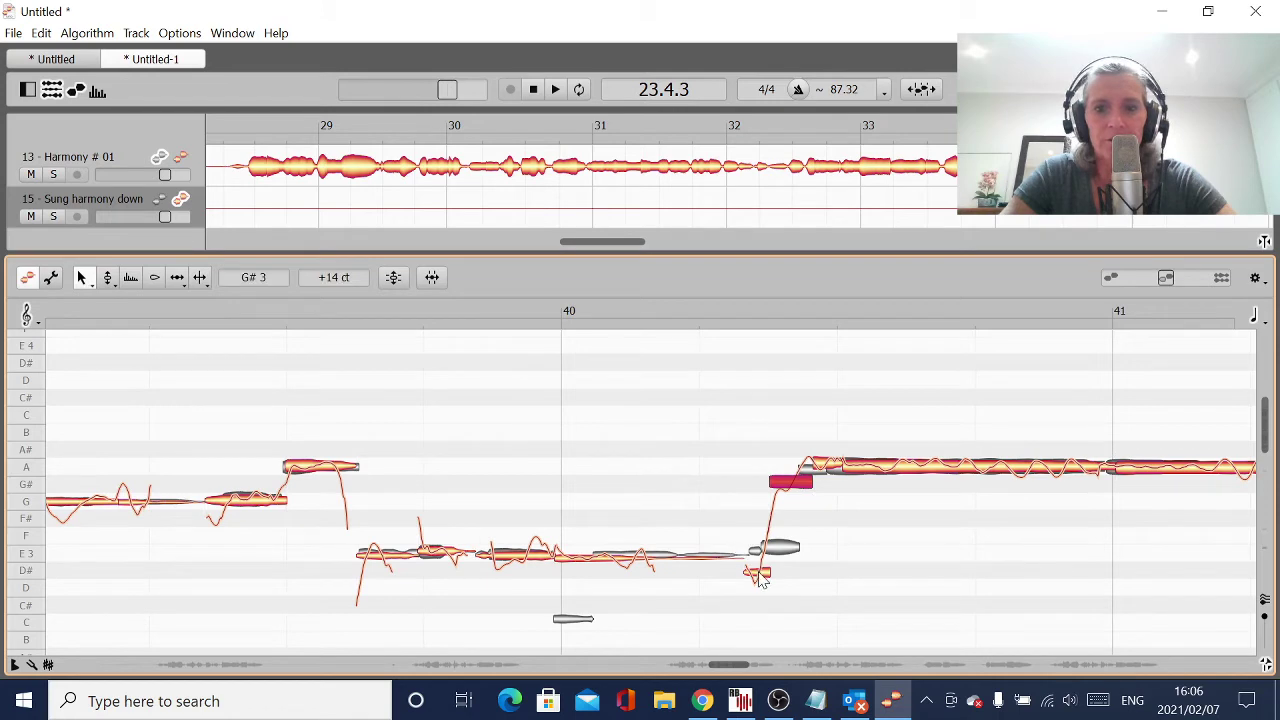
drag(760, 580, 757, 556)
click(799, 486)
drag(798, 488, 794, 551)
click(844, 466)
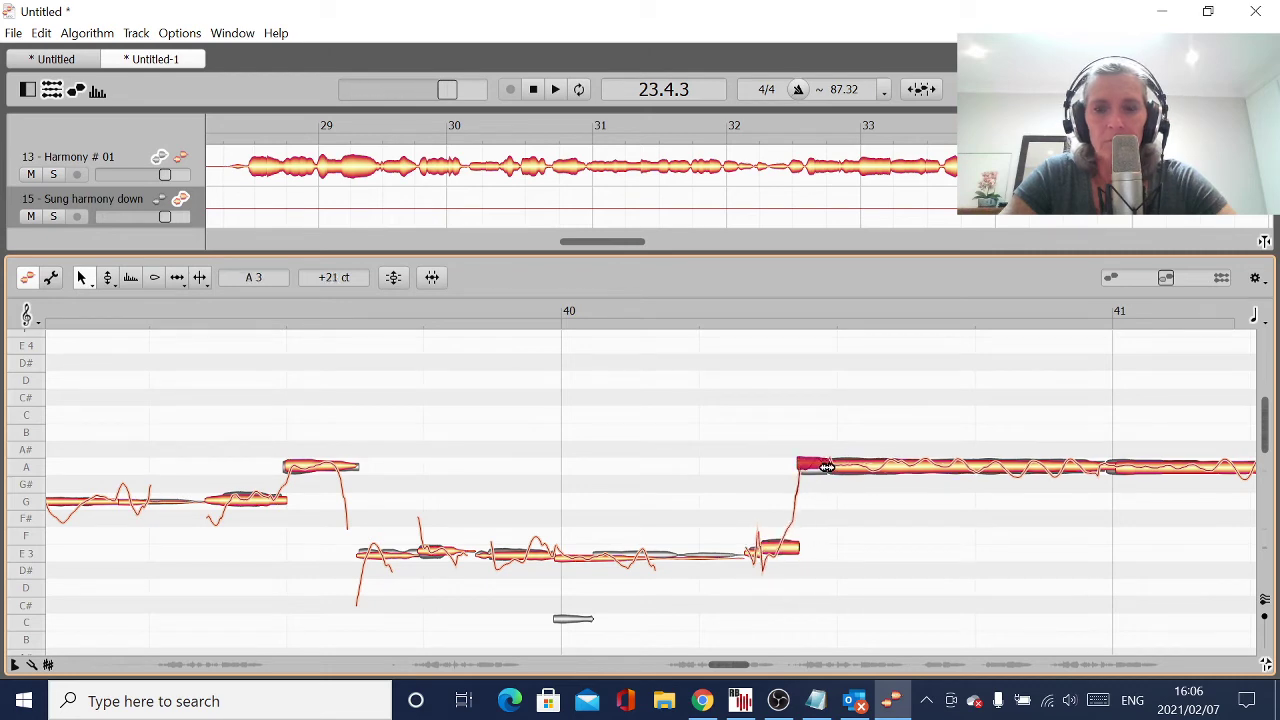
Start the A3 note at bar 41 and the G3 note following it slightly earlier to match the reference.
drag(733, 661, 742, 661)
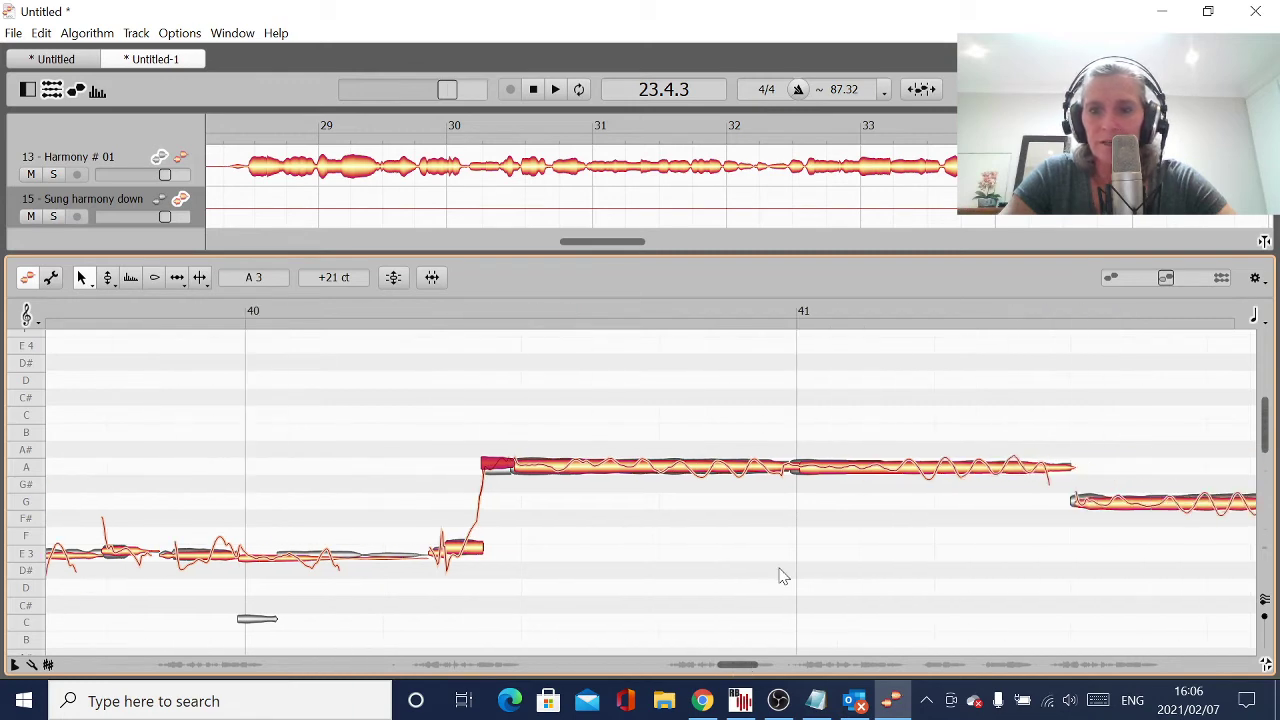
click(786, 473)
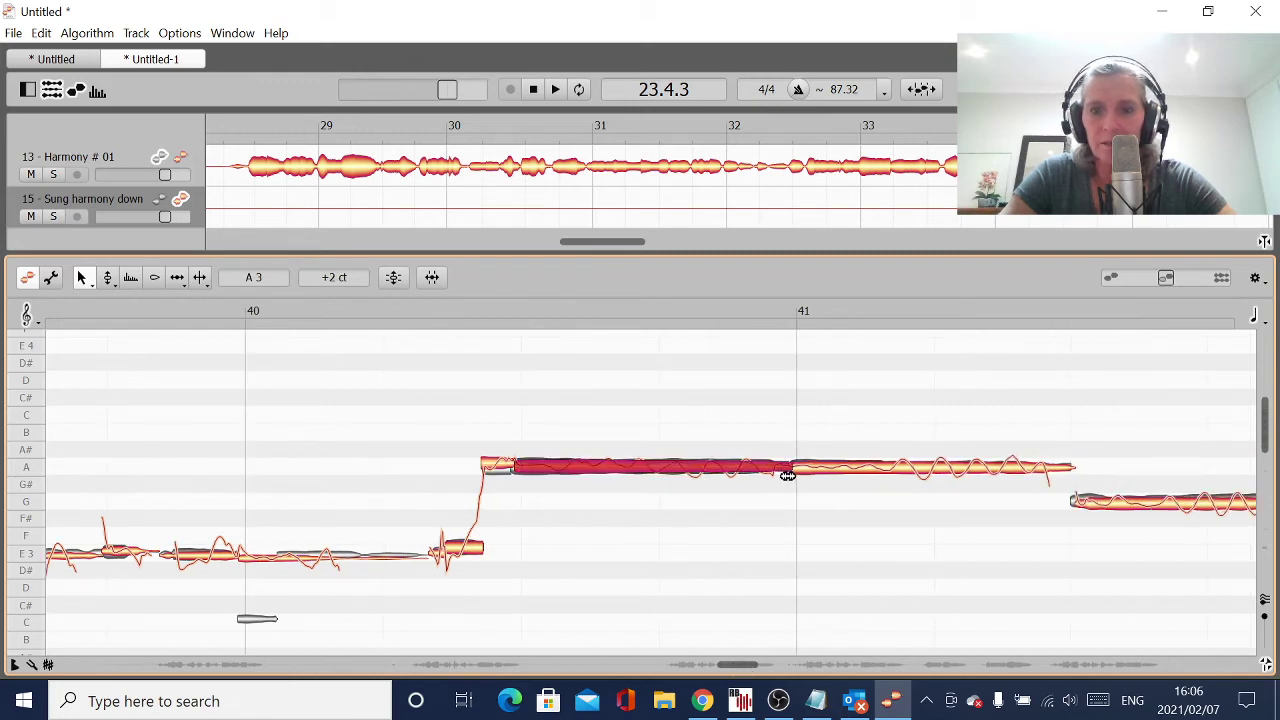
click(1080, 506)
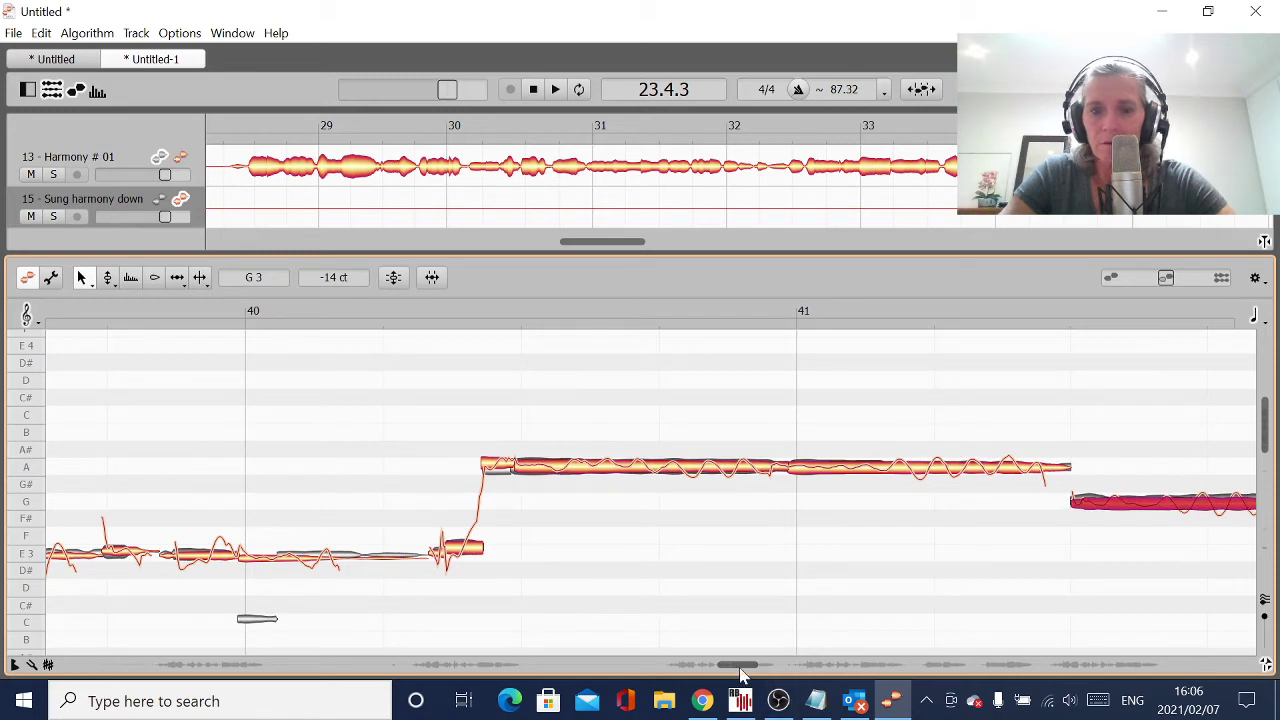
Raise the flat D3 and E3 notes in bar 42 to match the reference pitches and start both notes earlier.
drag(735, 663, 749, 670)
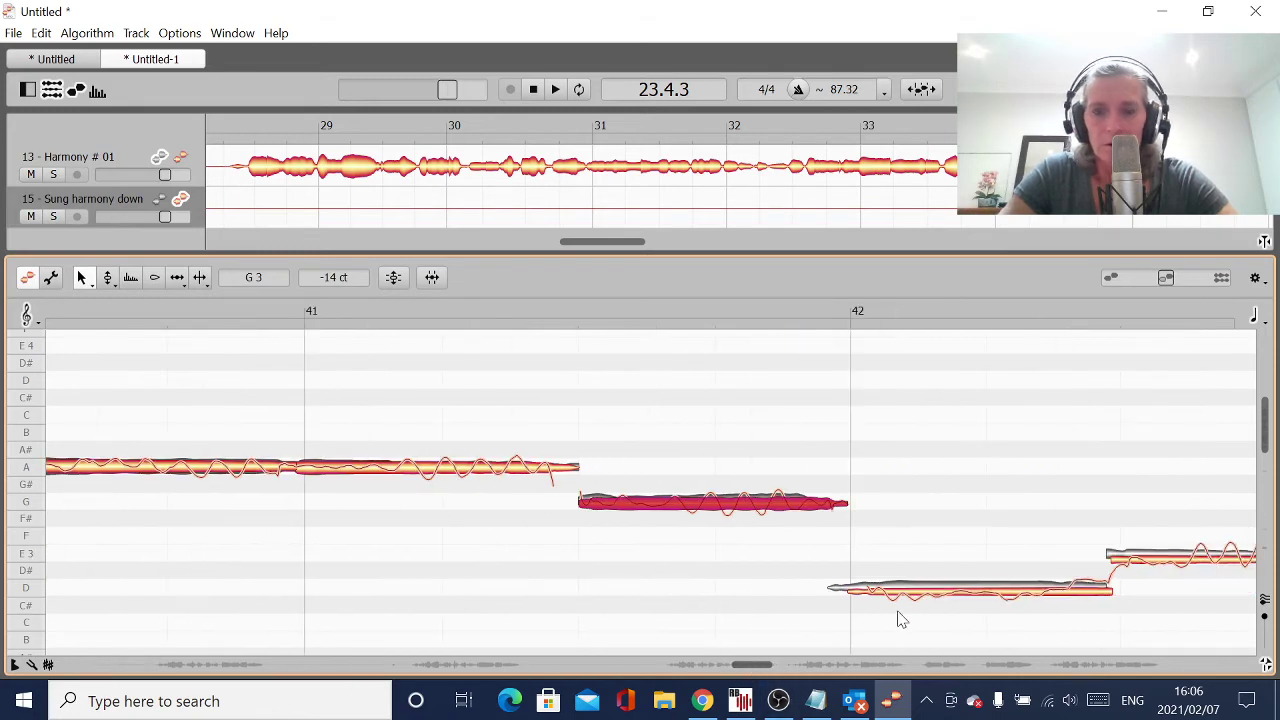
click(925, 592)
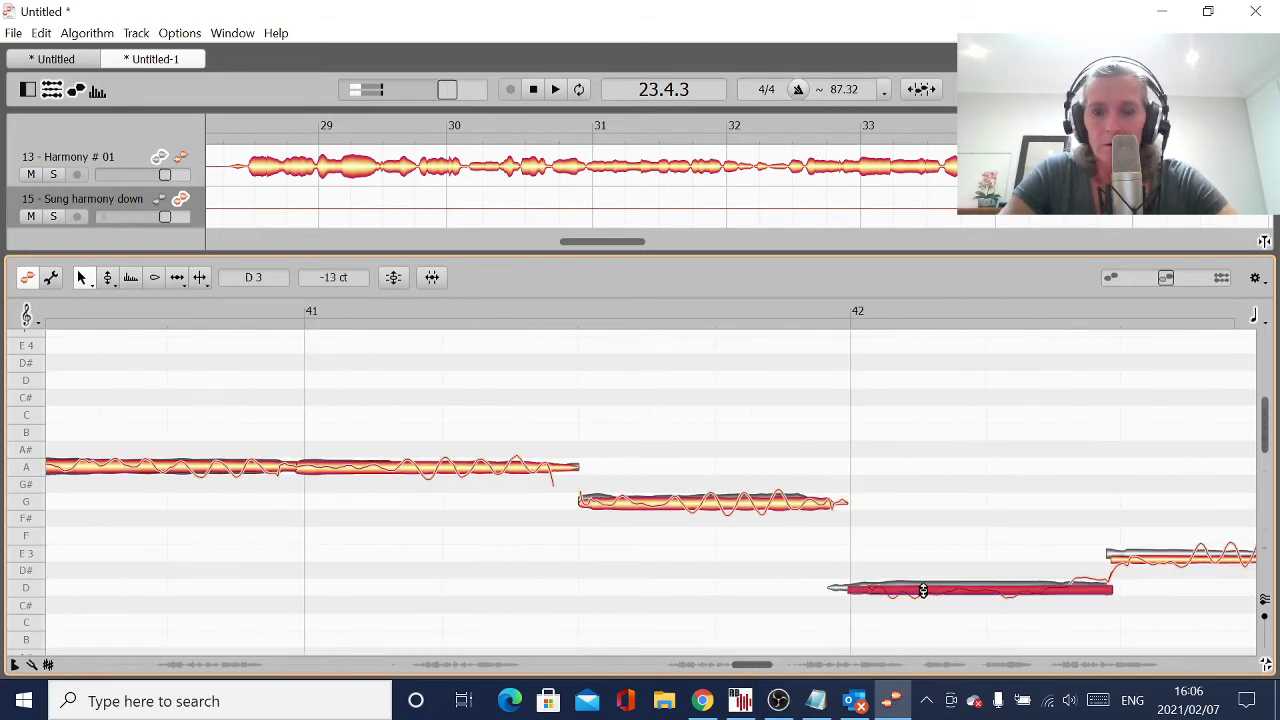
drag(843, 590, 829, 591)
drag(1162, 566, 1112, 553)
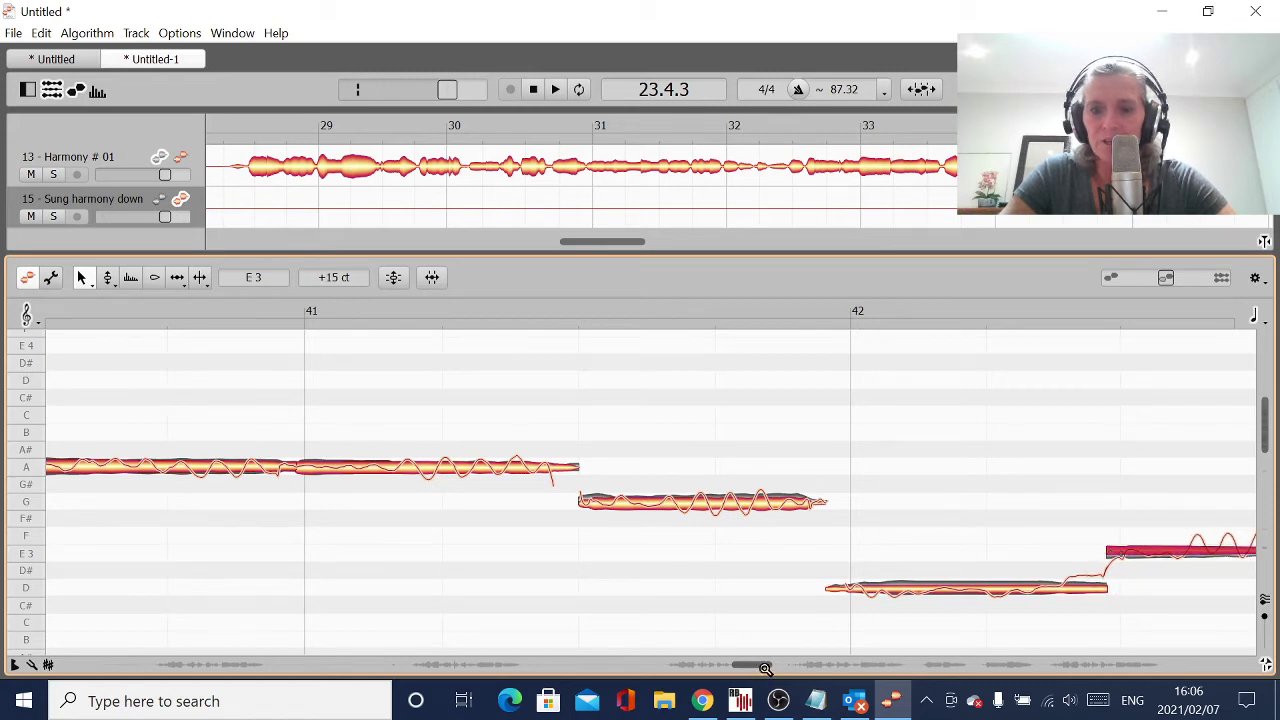
Play back the corrected harmony from bar 36 through bar 40 to check it against the reference.
drag(753, 663, 676, 665)
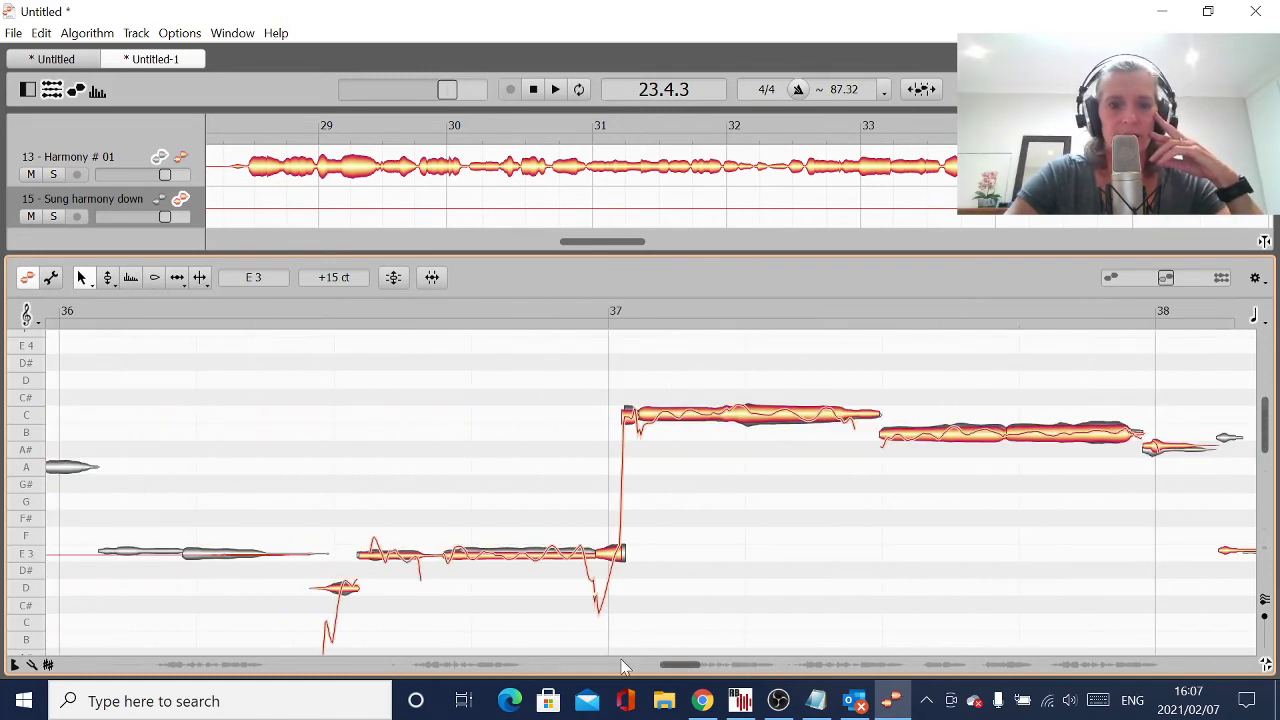
key(space)
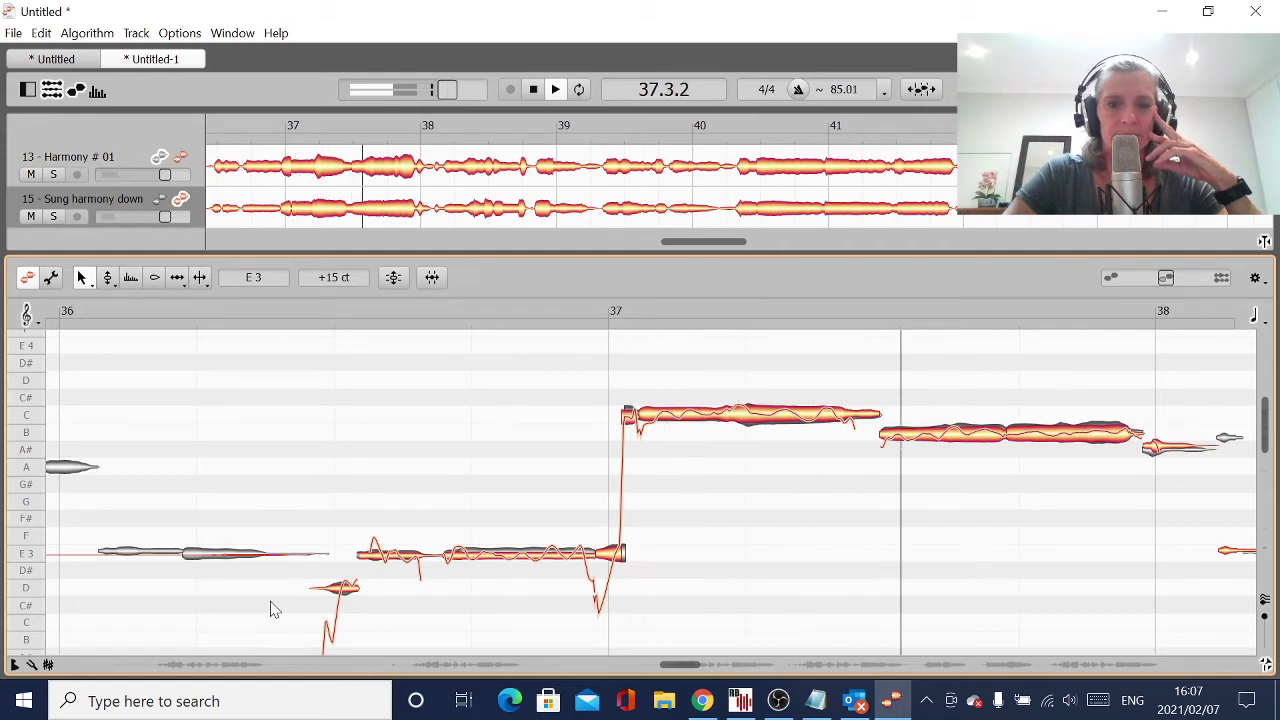
drag(683, 668, 722, 682)
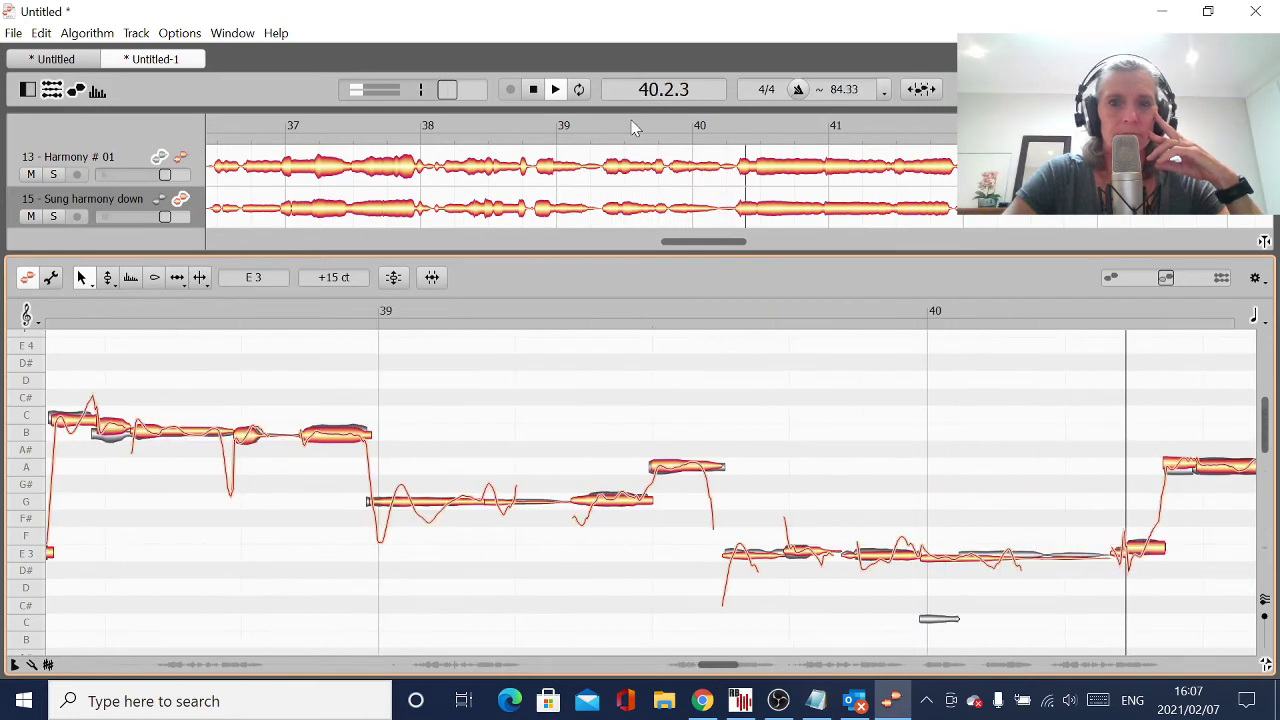
click(534, 89)
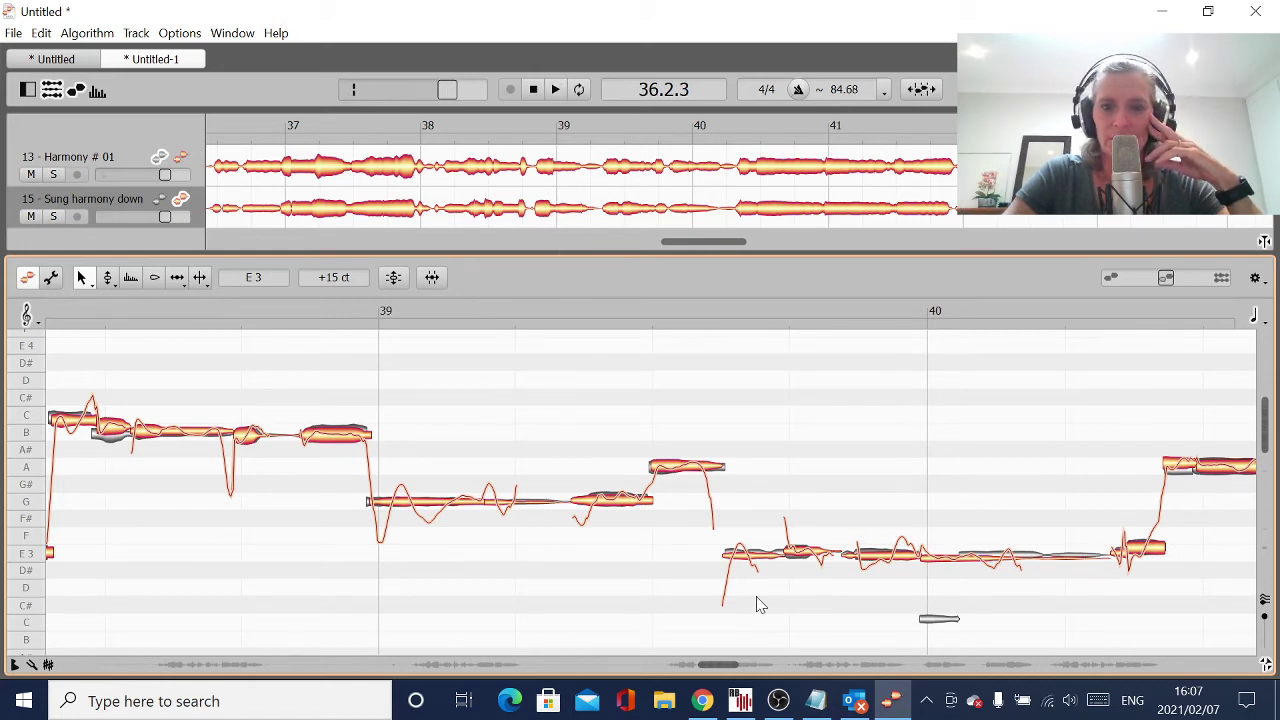
Start the second E3 note before bar 40 earlier and replay the passage from bar 39.
click(789, 552)
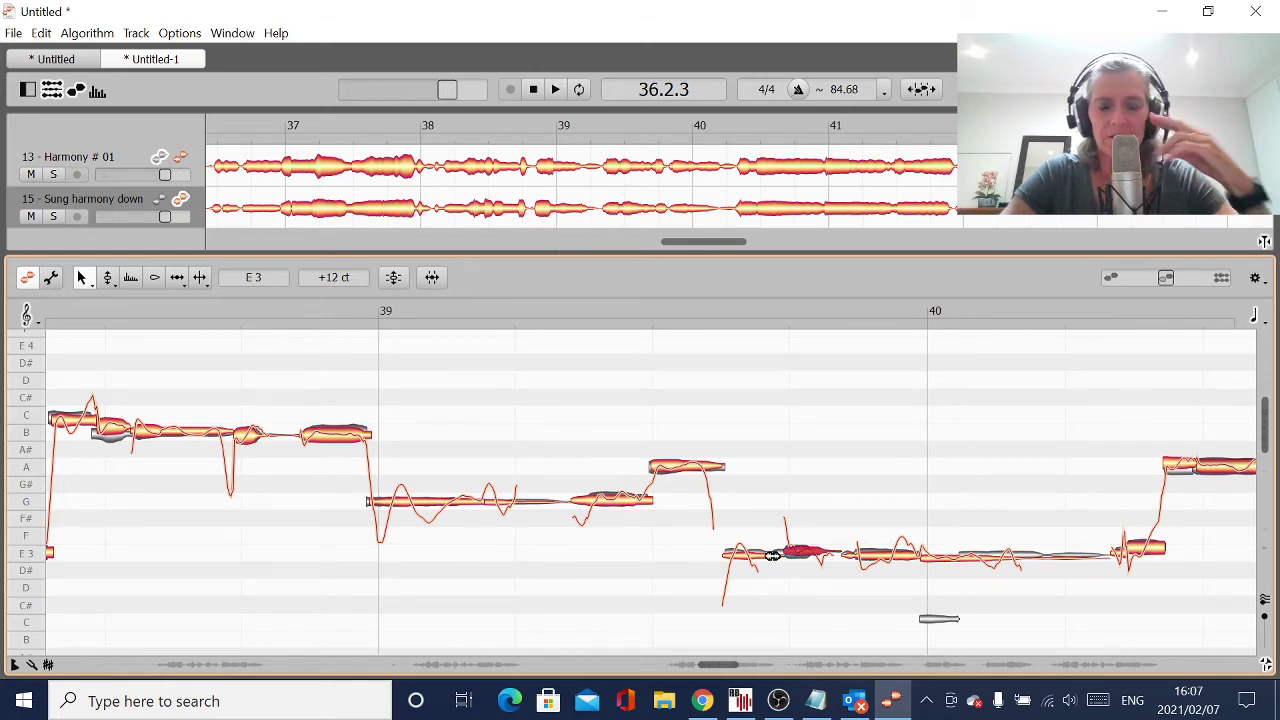
drag(786, 557, 772, 556)
double_click(400, 597)
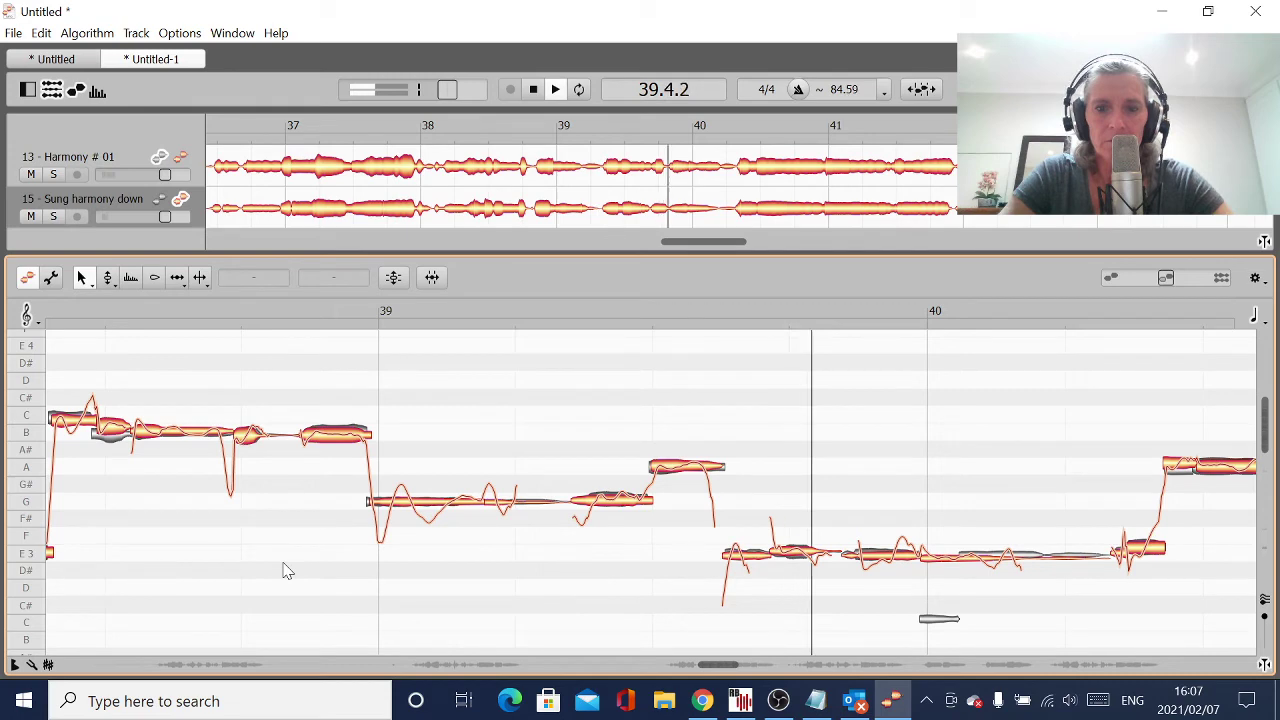
click(533, 89)
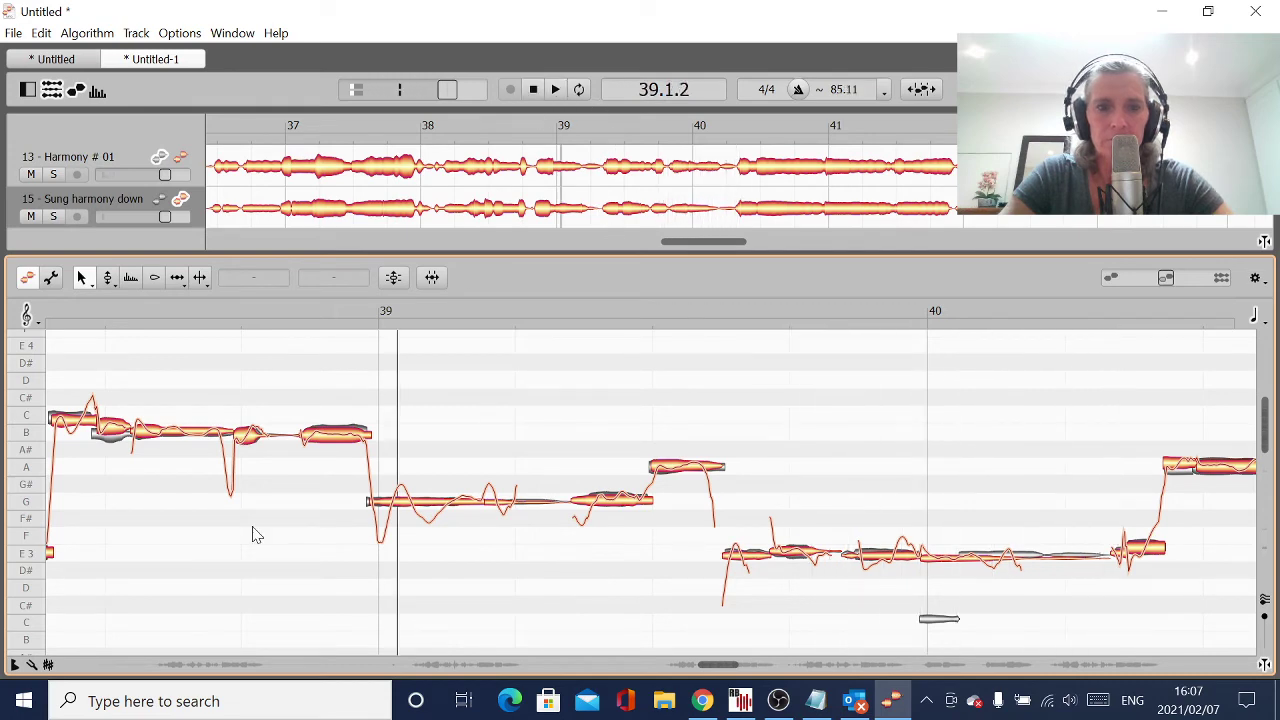
Play back the corrected notes from bar 38 into bar 43 to check the pitch and timing.
double_click(205, 548)
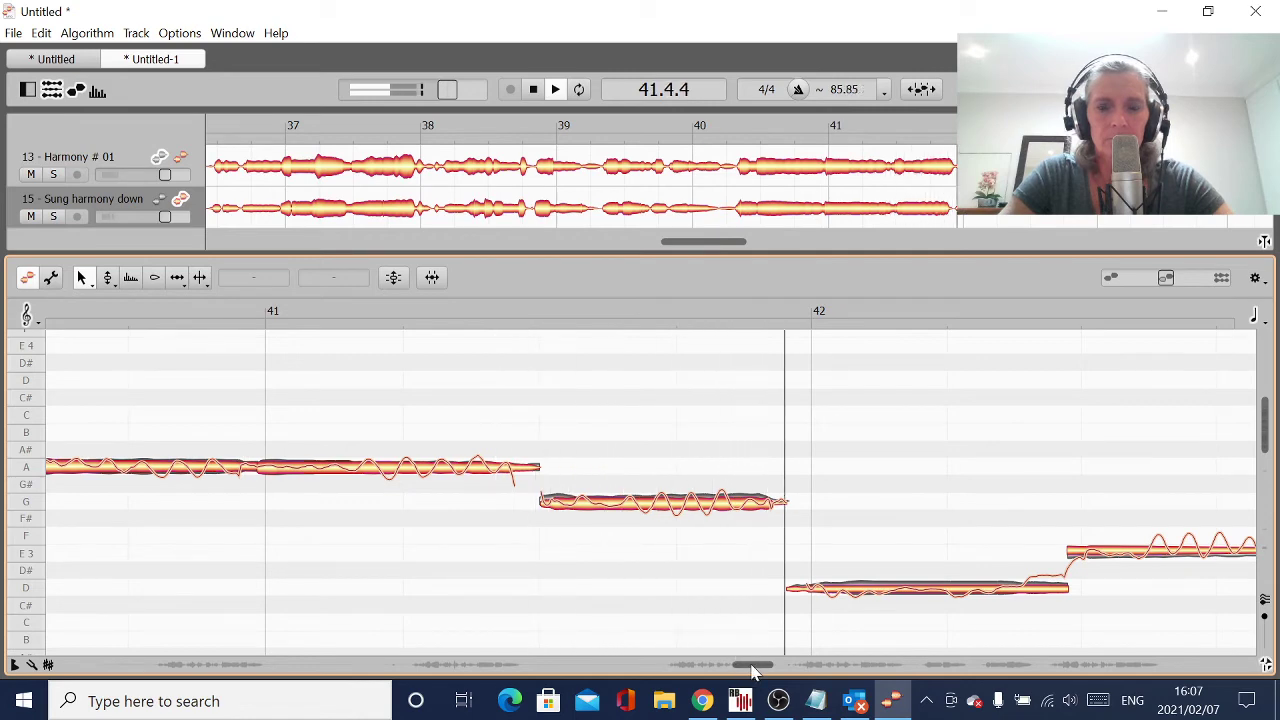
scroll(745, 648, right, 2)
drag(760, 670, 795, 684)
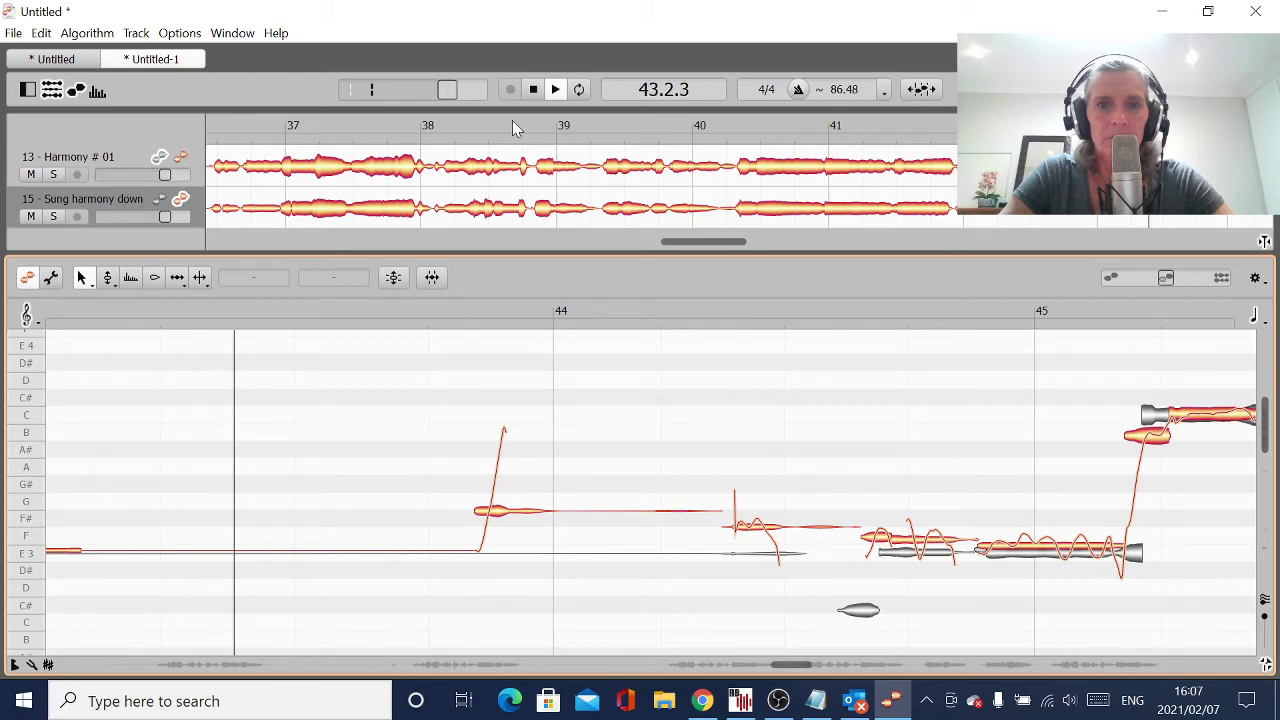
click(533, 90)
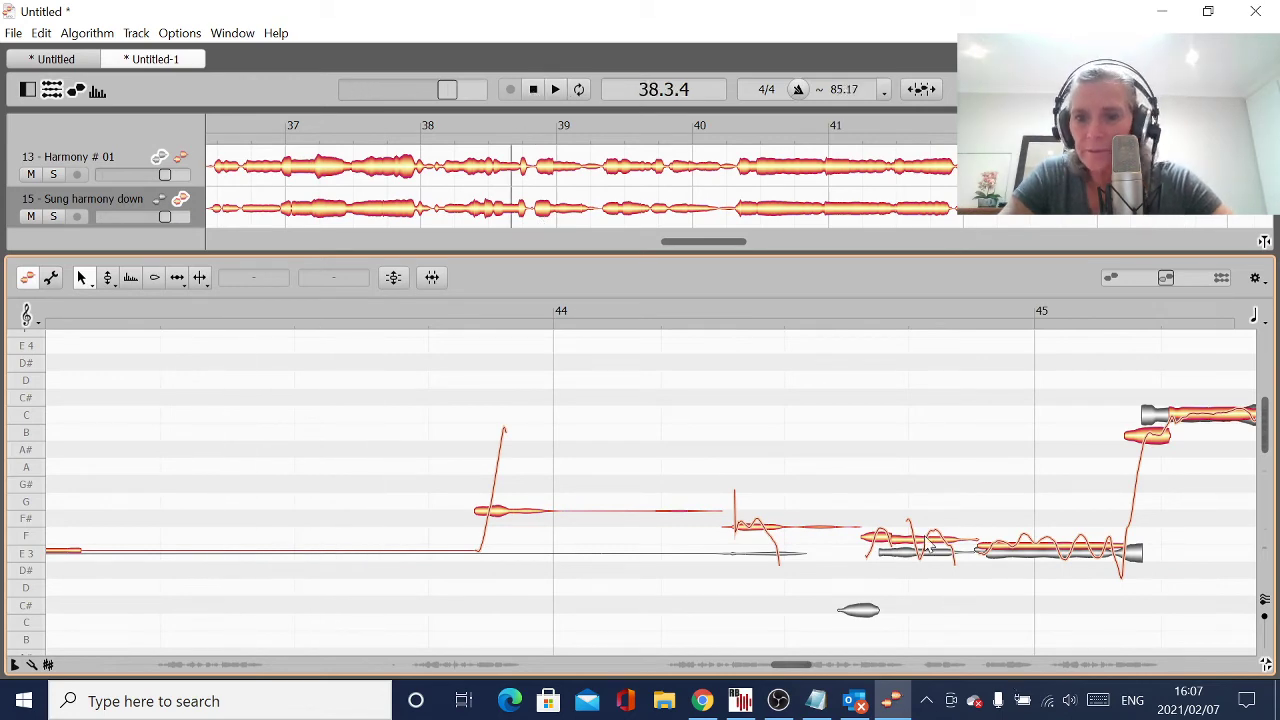
Lower the two adjoining notes in the second half of bar 44 to C#3 and E3 and align their timing with the reference.
click(933, 548)
drag(933, 548, 874, 613)
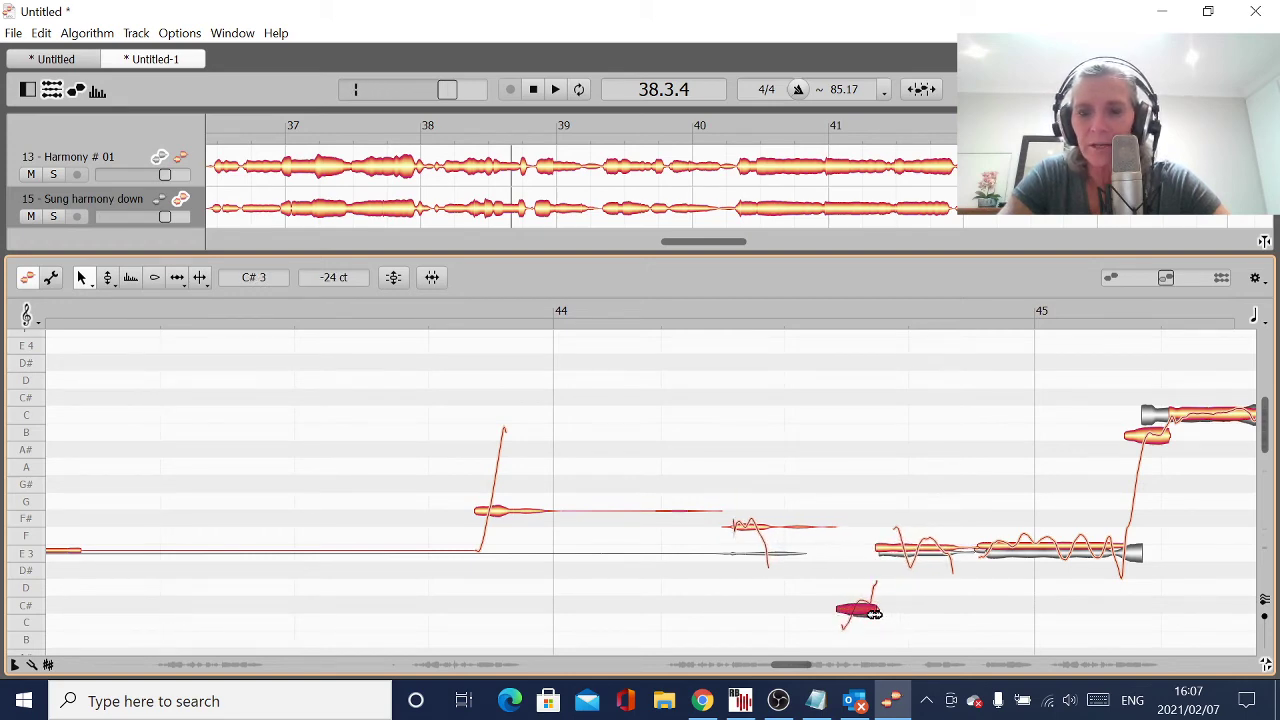
click(929, 556)
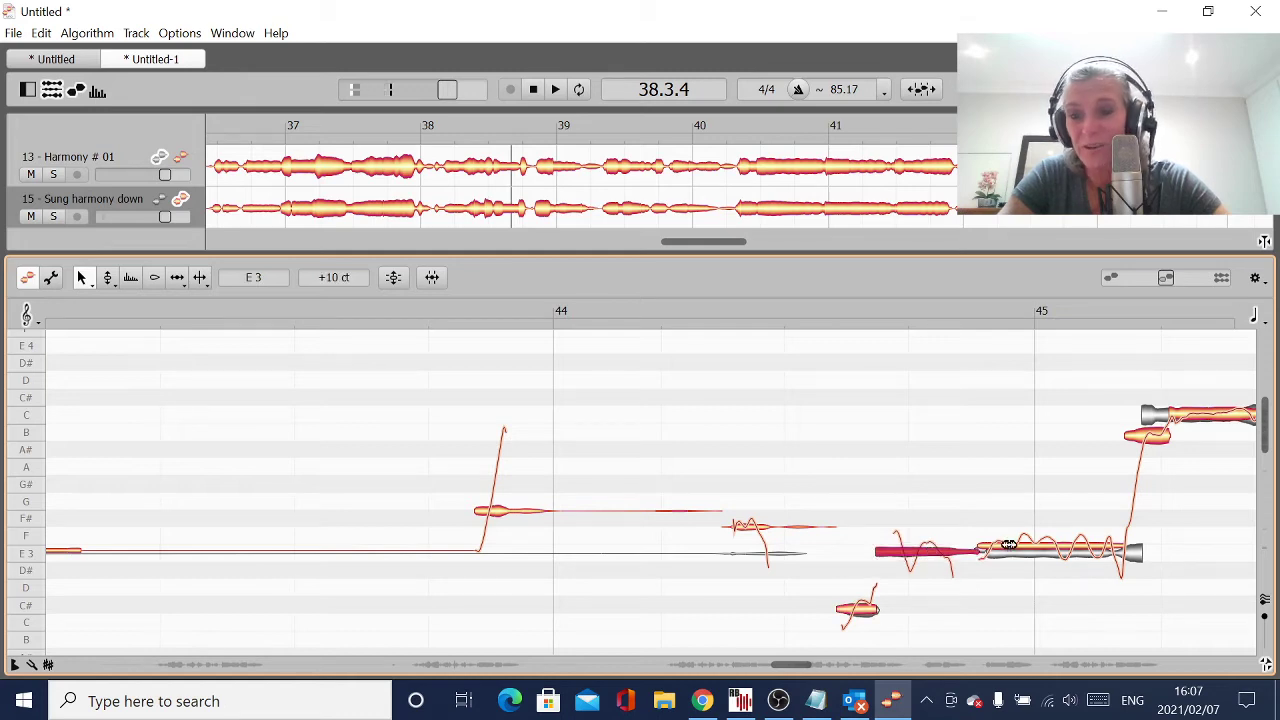
Lower the long note leading into bar 45 to E3 and move its end earlier.
click(1060, 553)
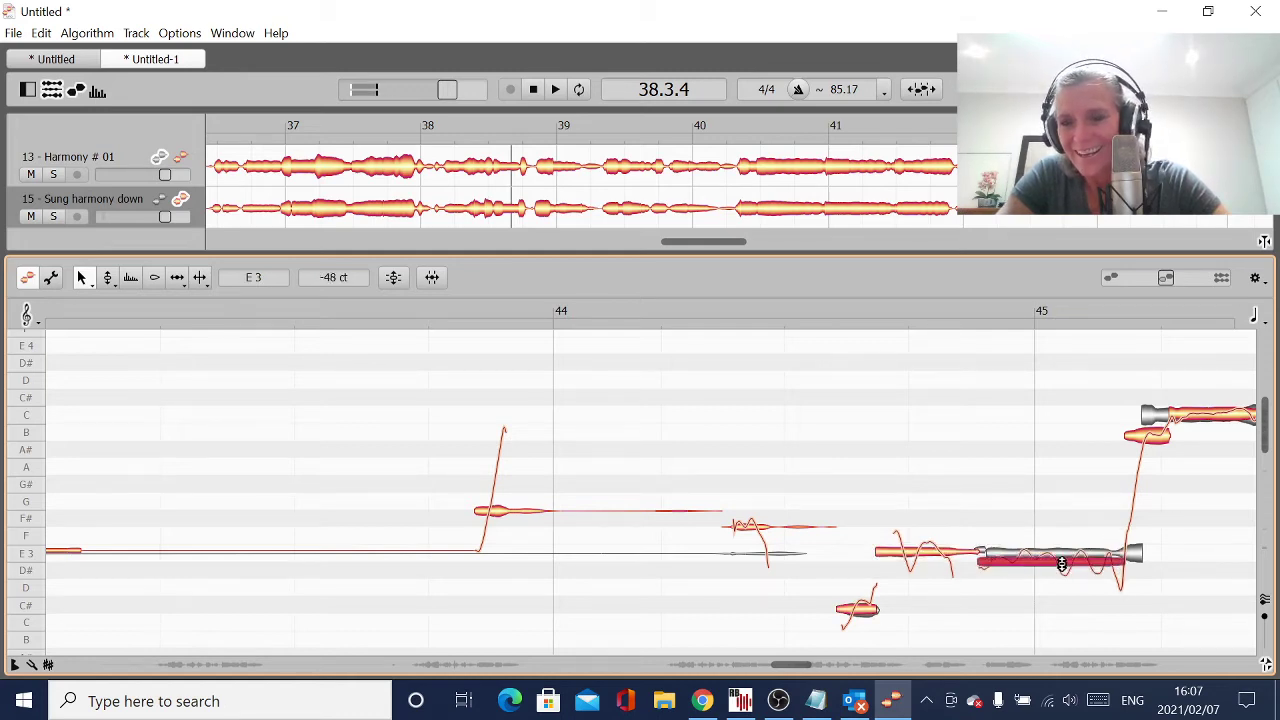
drag(1126, 553, 1111, 556)
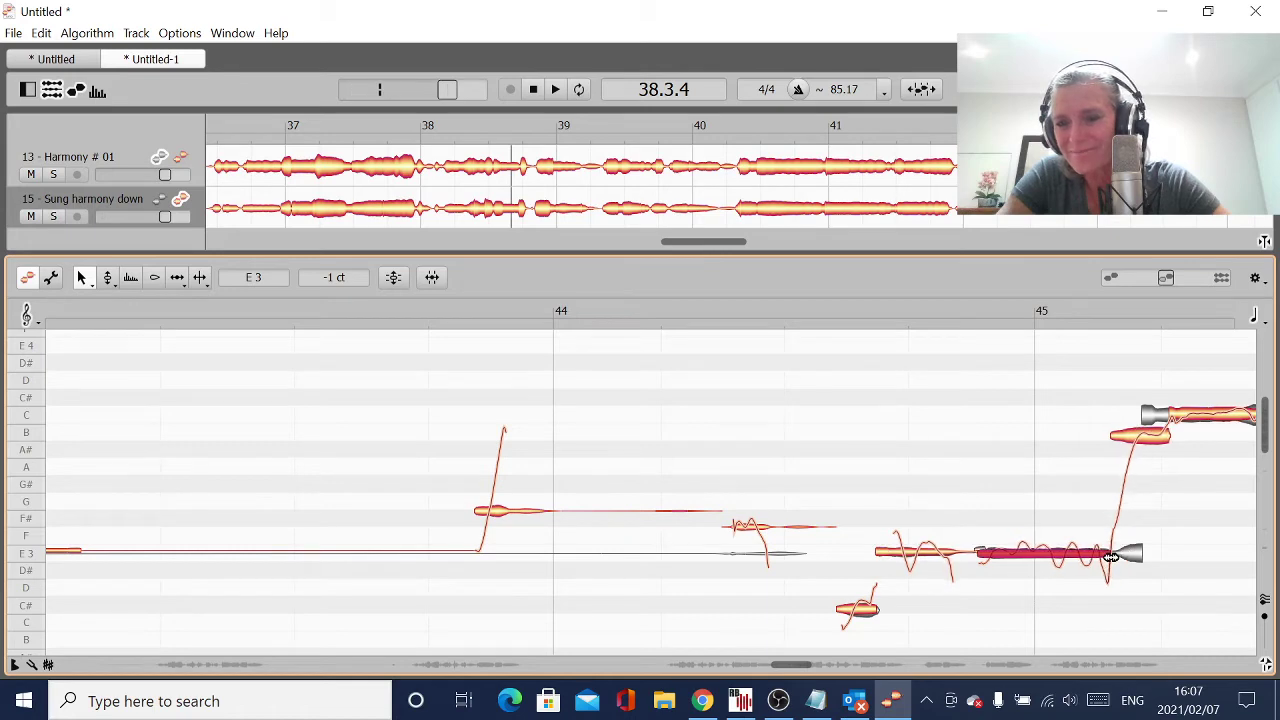
Split the short note after bar 45 in two, lower its first part to E3 and align the change to C4 with the reference.
click(1172, 439)
drag(1145, 440, 1142, 417)
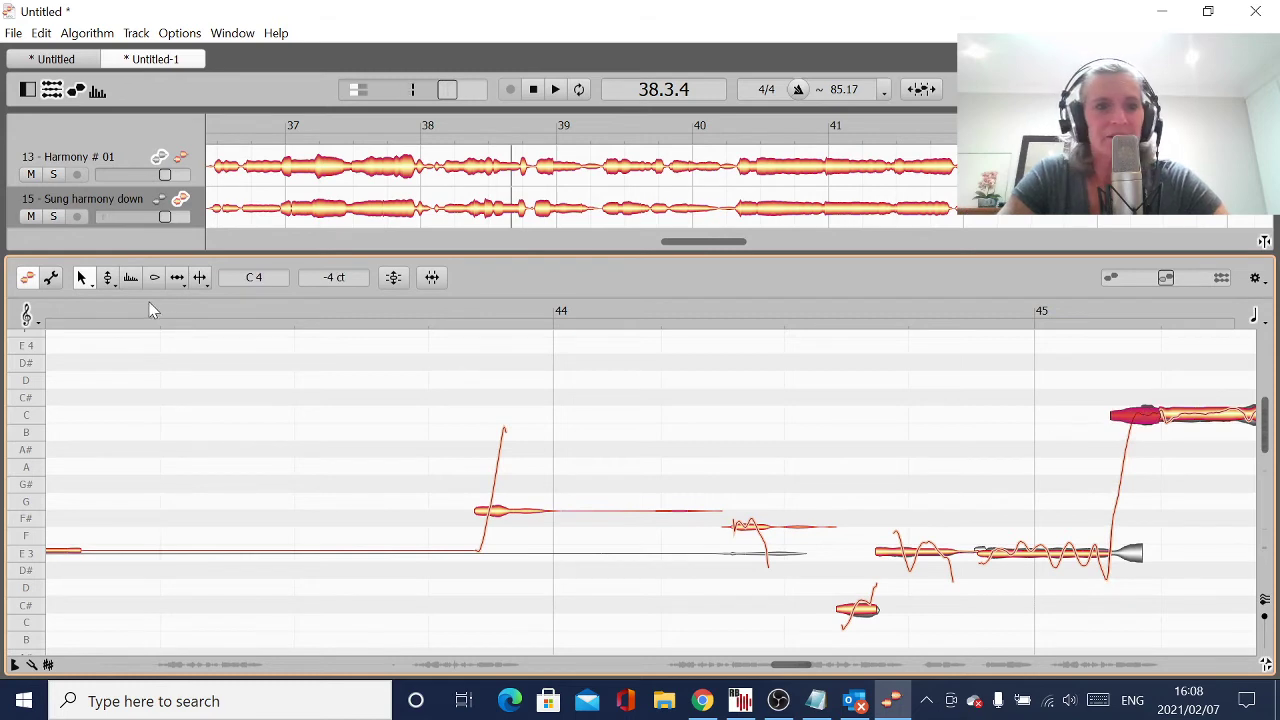
click(200, 278)
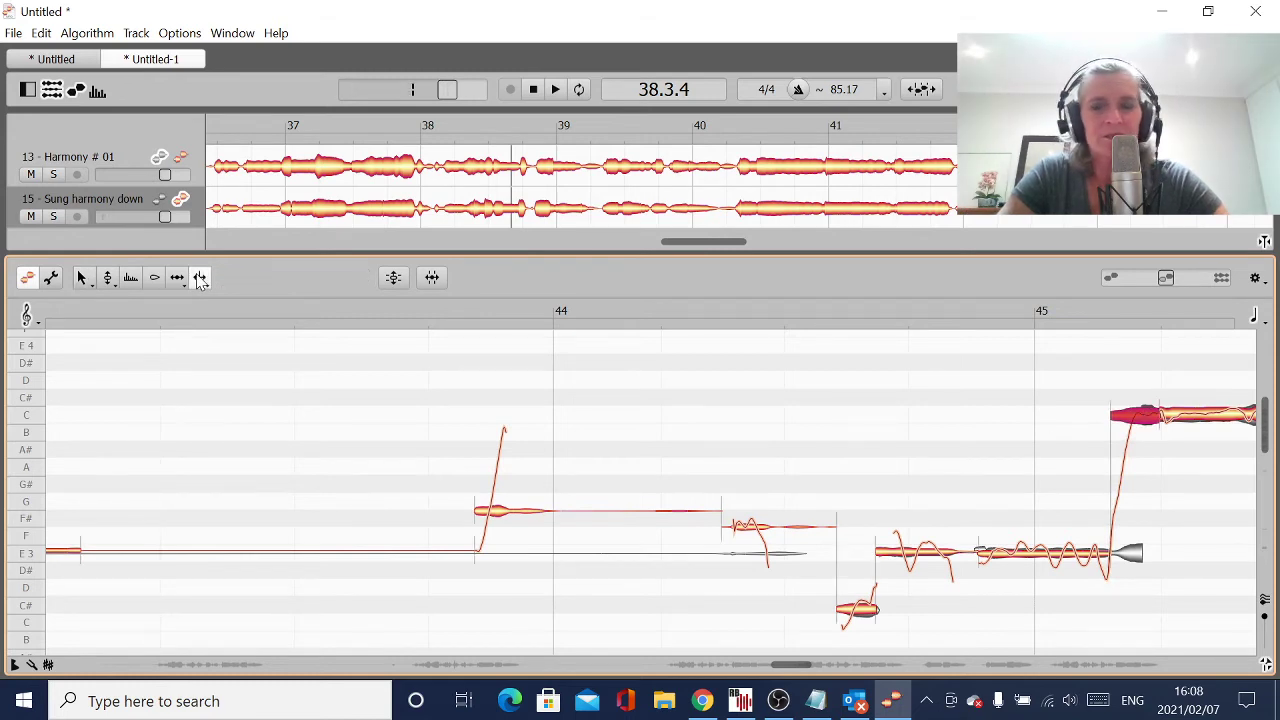
click(1139, 414)
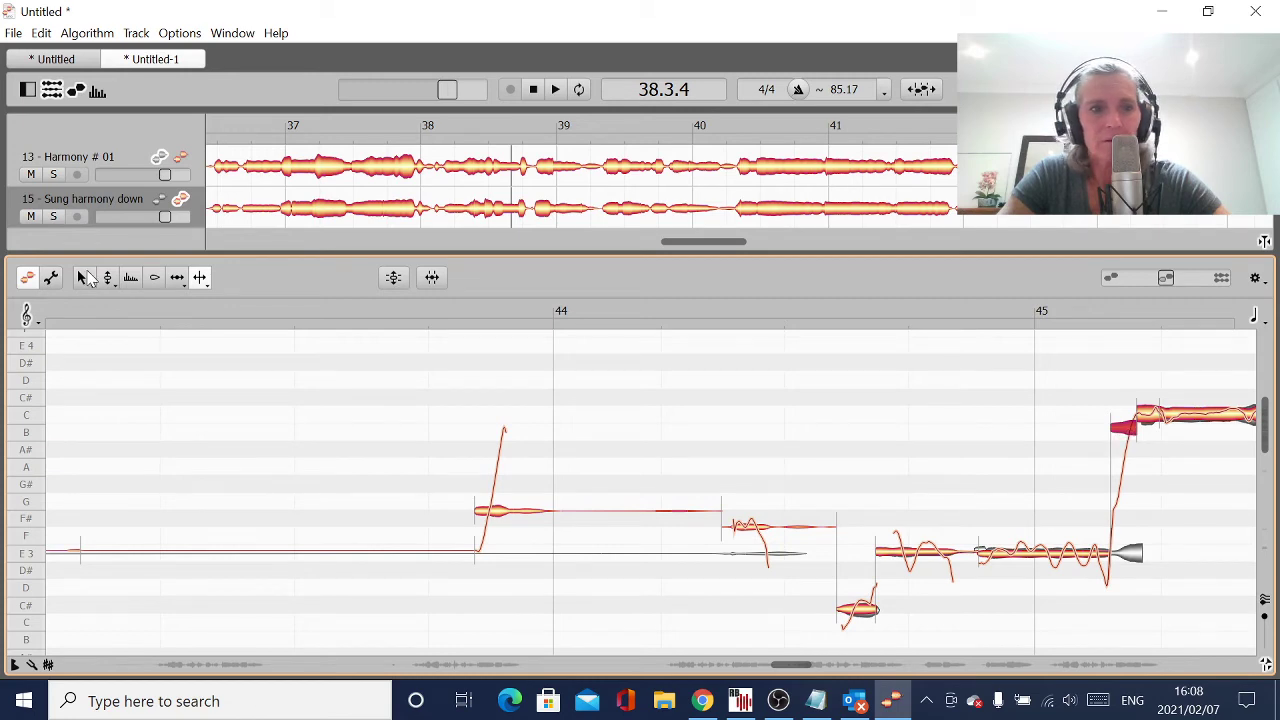
click(84, 278)
drag(1125, 437, 1141, 557)
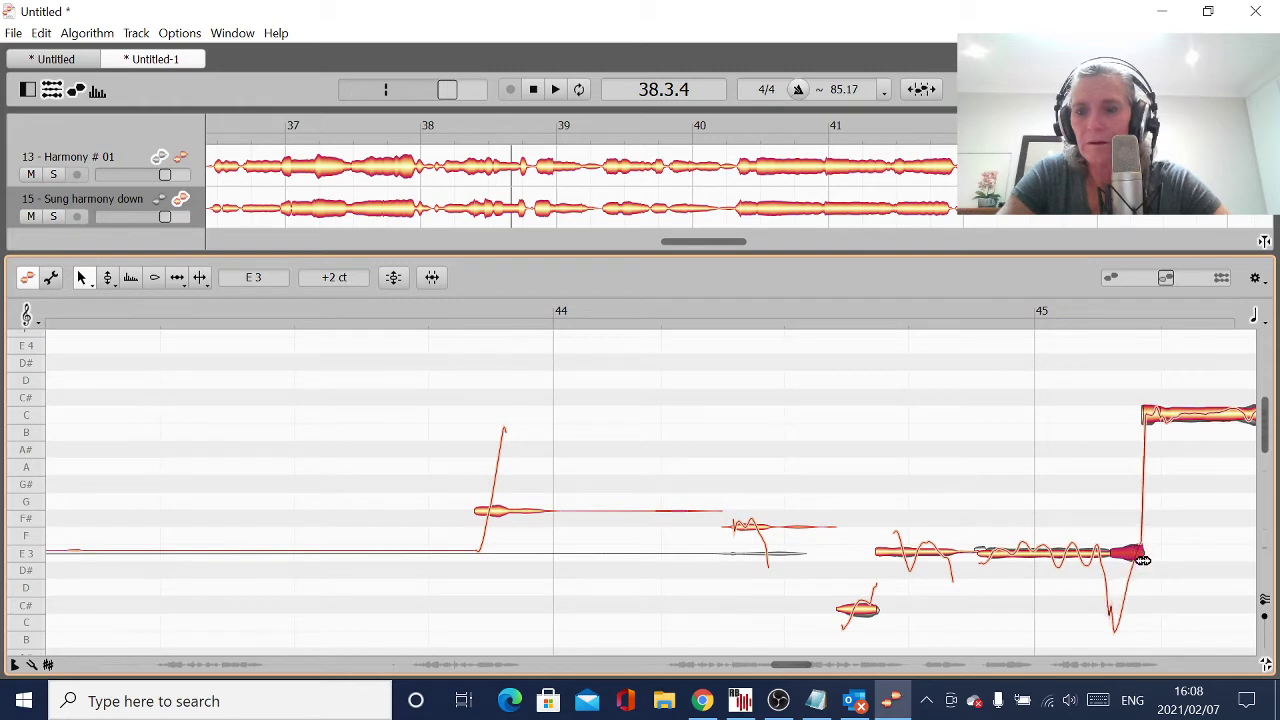
Set the long note leading into bar 46 to B3 with an earlier start, and lower the short note that follows it to G3.
drag(797, 673, 811, 672)
click(940, 446)
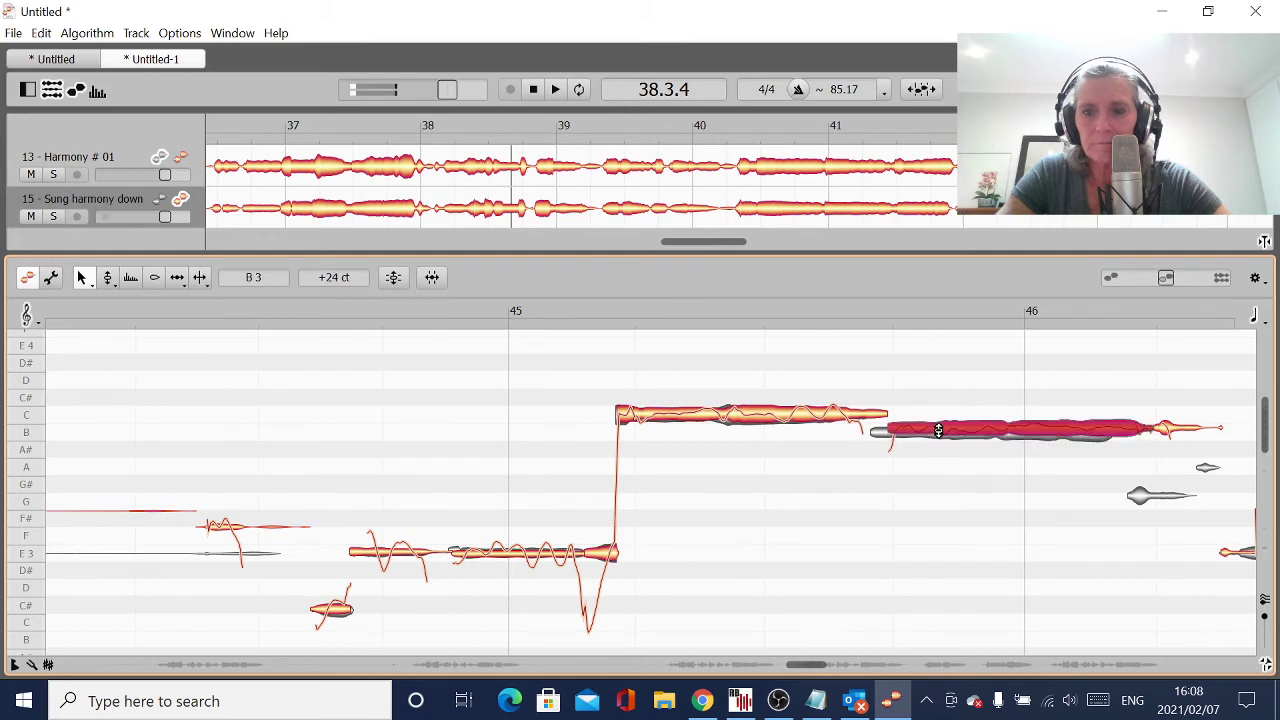
drag(891, 435, 870, 435)
drag(1155, 437, 1160, 506)
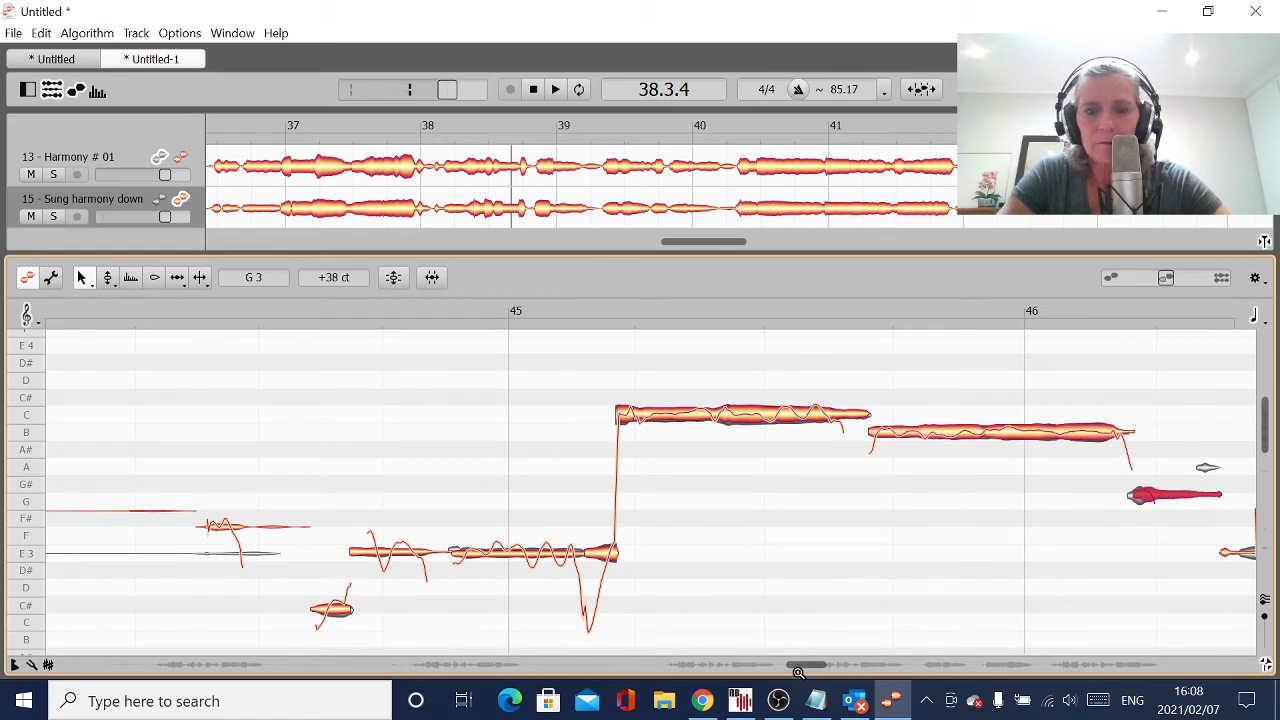
Shorten the E3 note in the middle of bar 46, lower the short note after it to E3 and raise the next one to B3.
drag(801, 668, 822, 669)
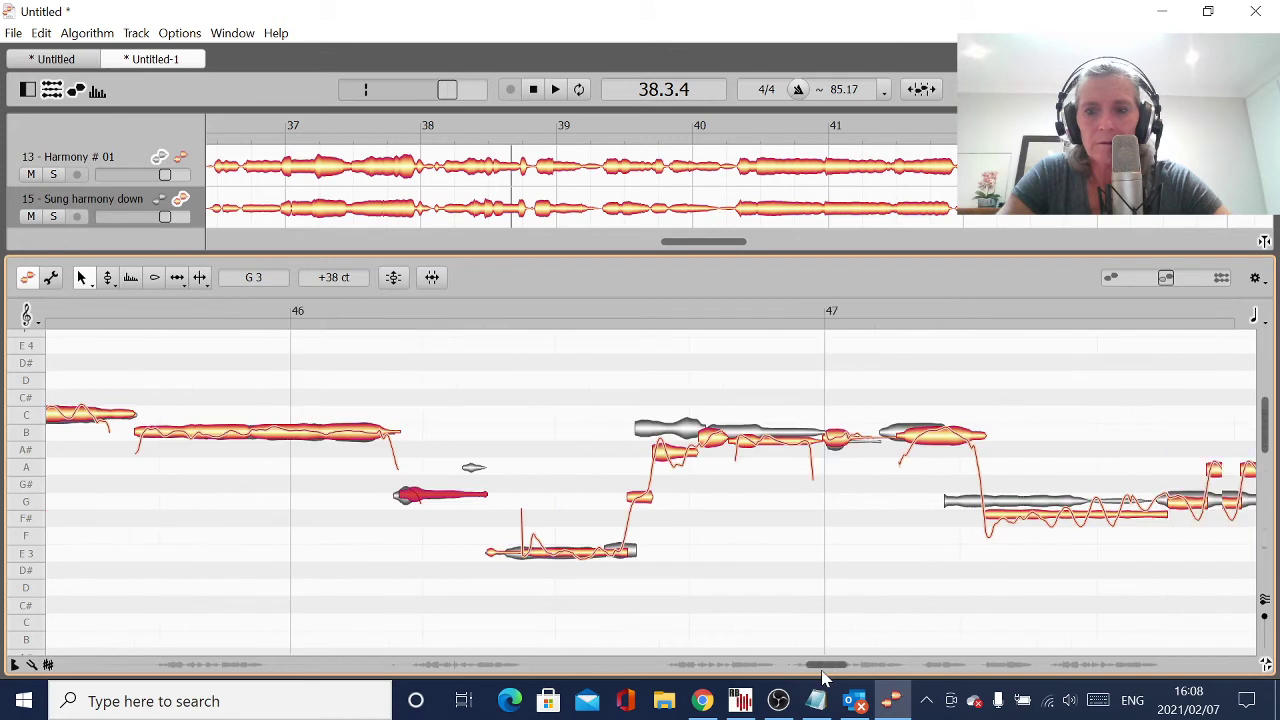
drag(630, 556, 607, 566)
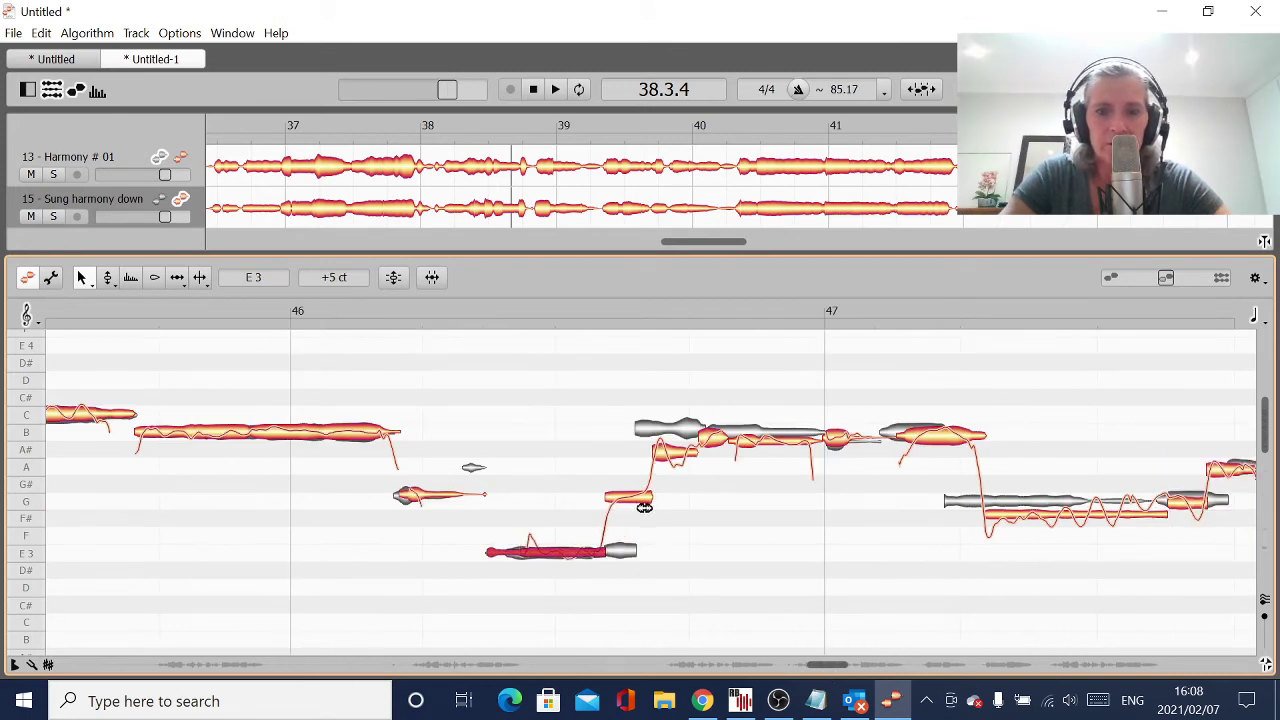
drag(627, 499, 626, 556)
drag(669, 452, 669, 432)
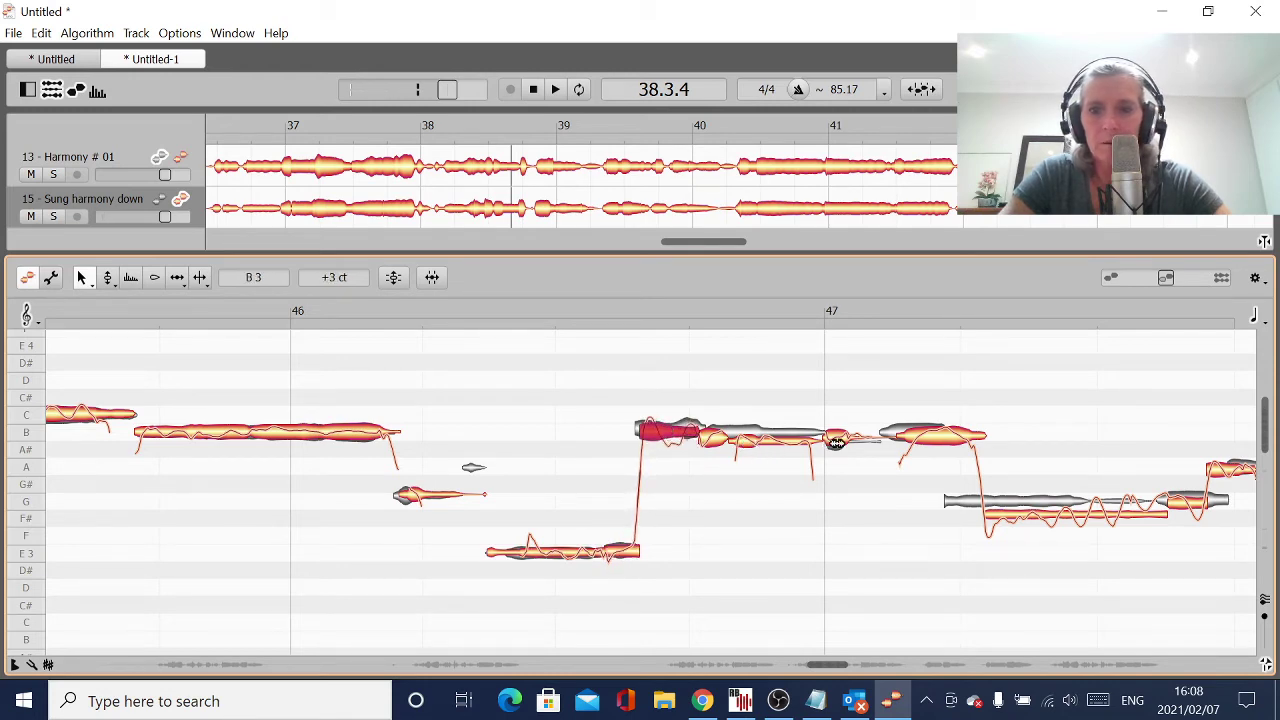
Align the B3 notes around the start of bar 47 with the reference, and raise the long note after them to G3 with an earlier start.
click(913, 437)
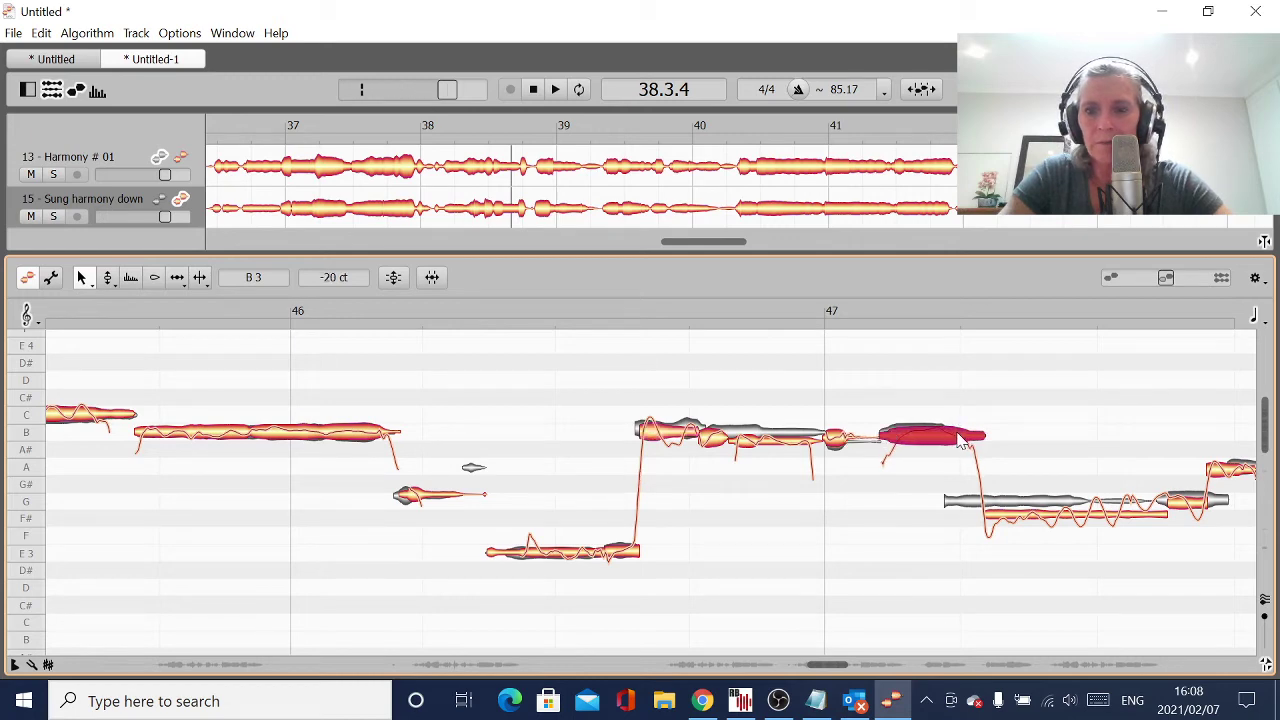
drag(1043, 528, 957, 512)
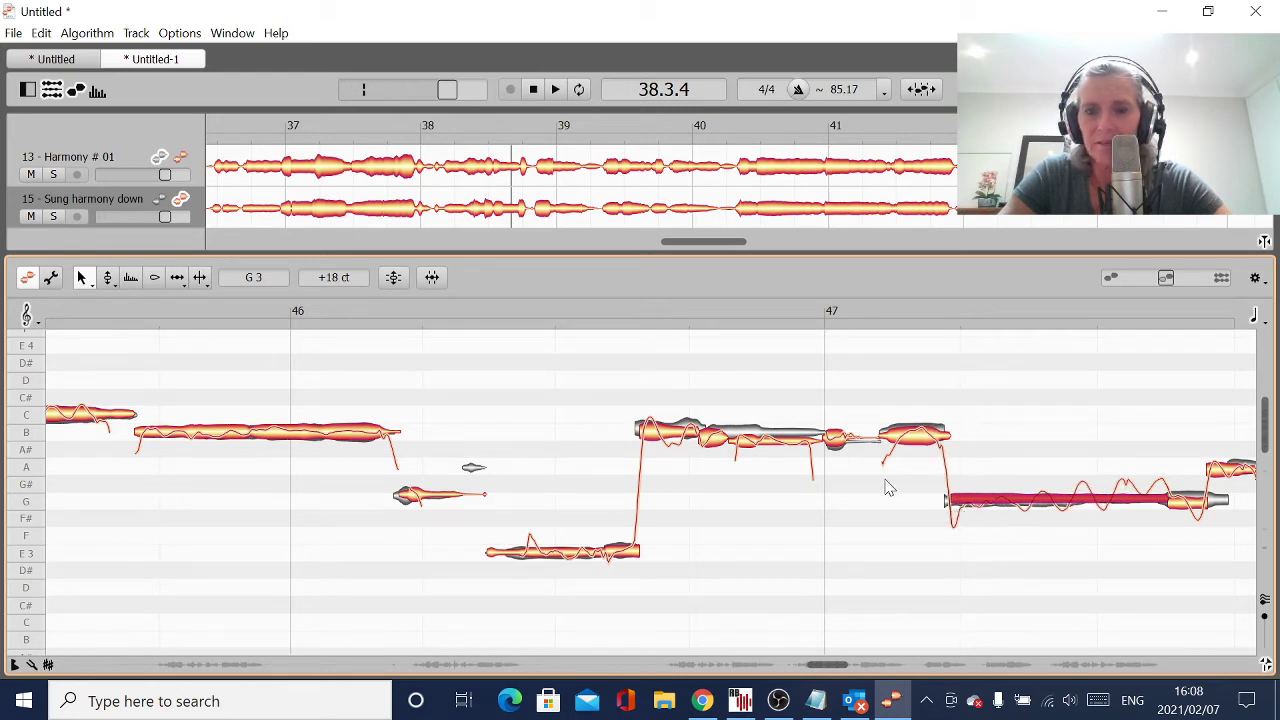
click(797, 446)
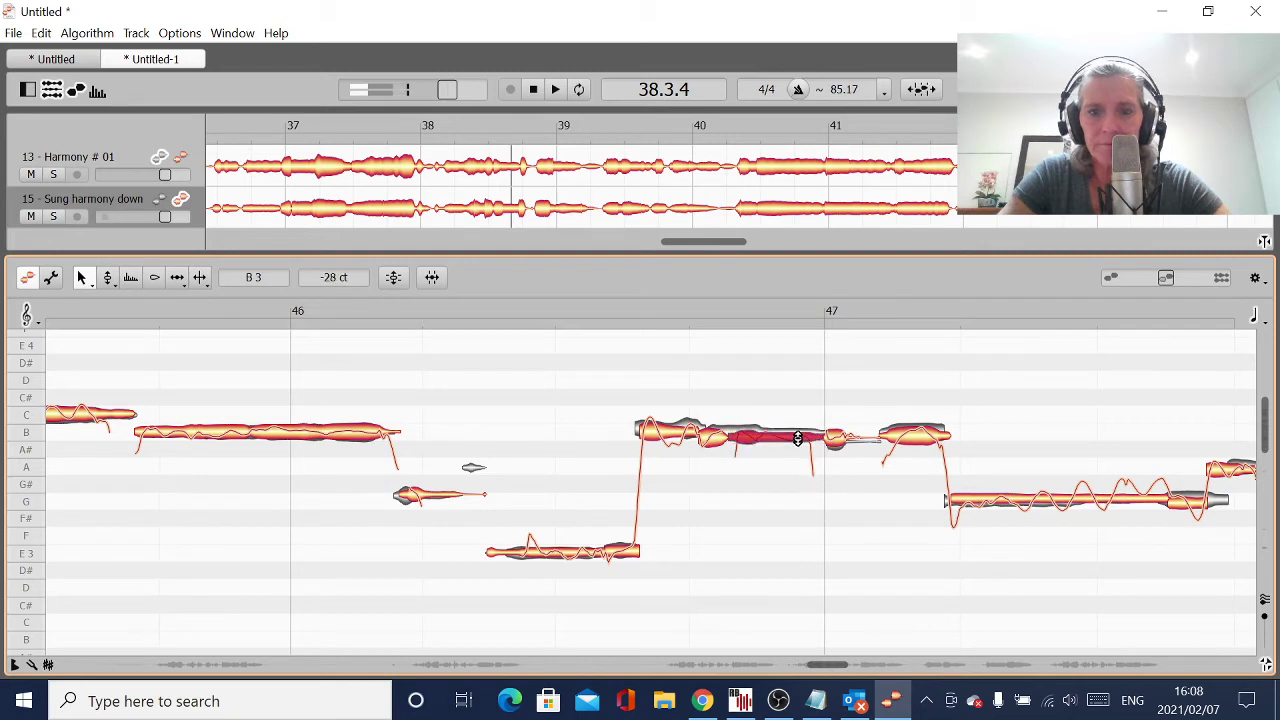
drag(704, 436, 687, 439)
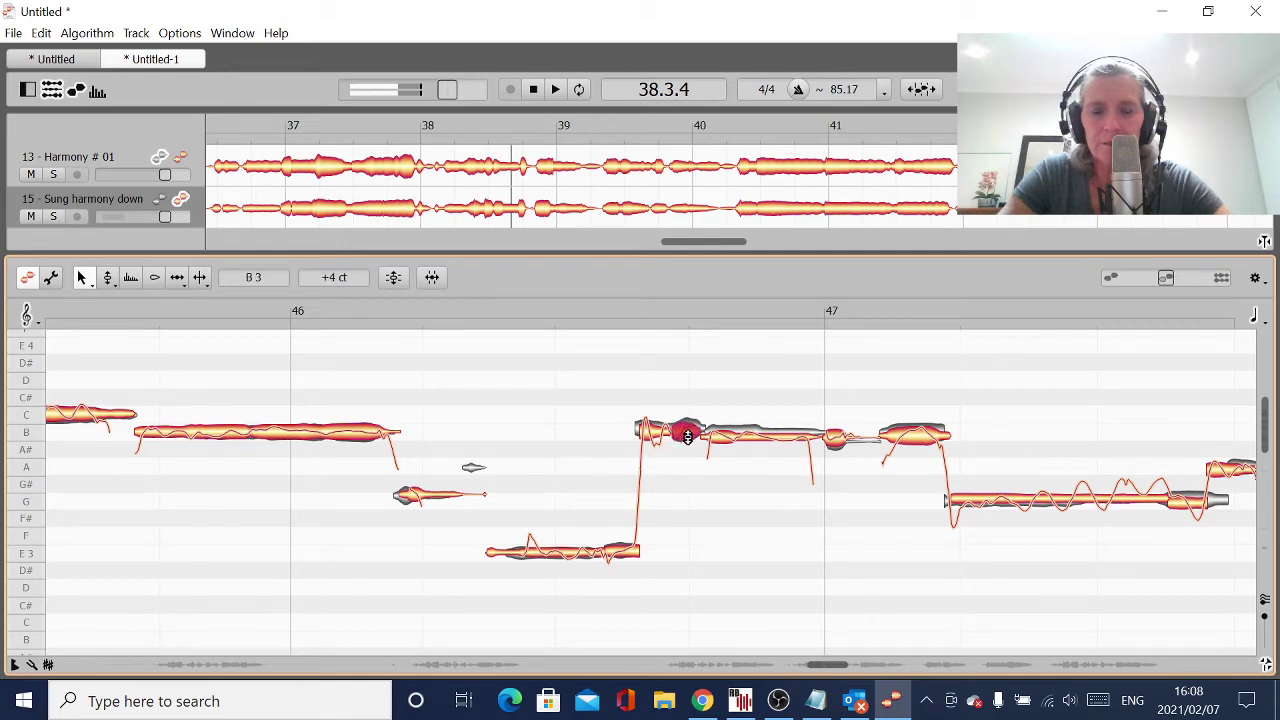
click(921, 446)
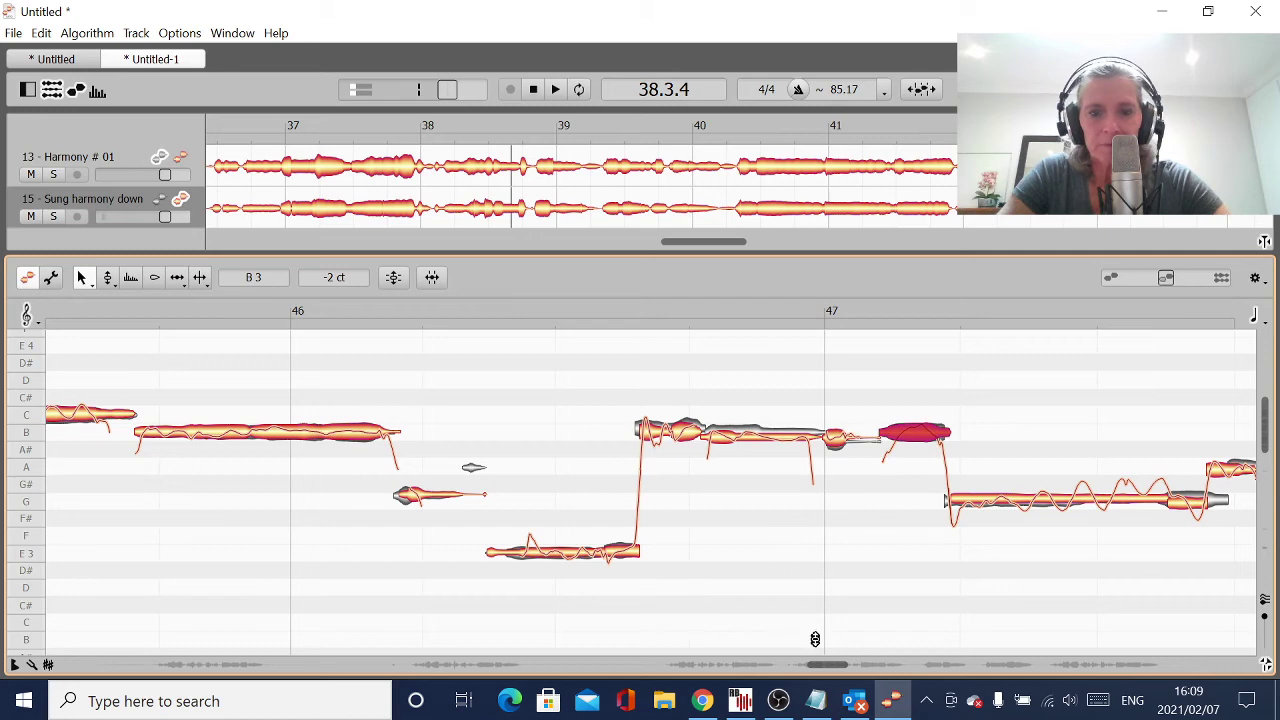
Raise the two notes after the start of bar 48 to E3 and the two notes before it to A3, matching the reference.
drag(825, 667, 840, 667)
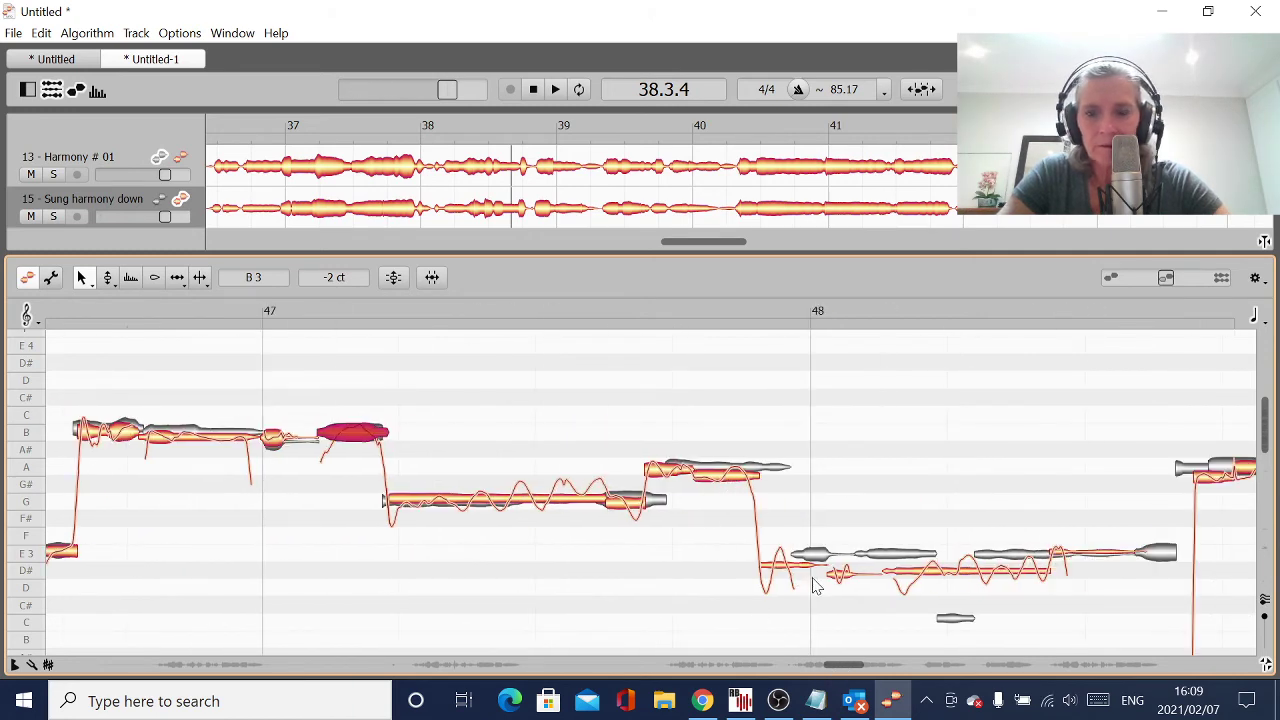
drag(884, 575, 815, 558)
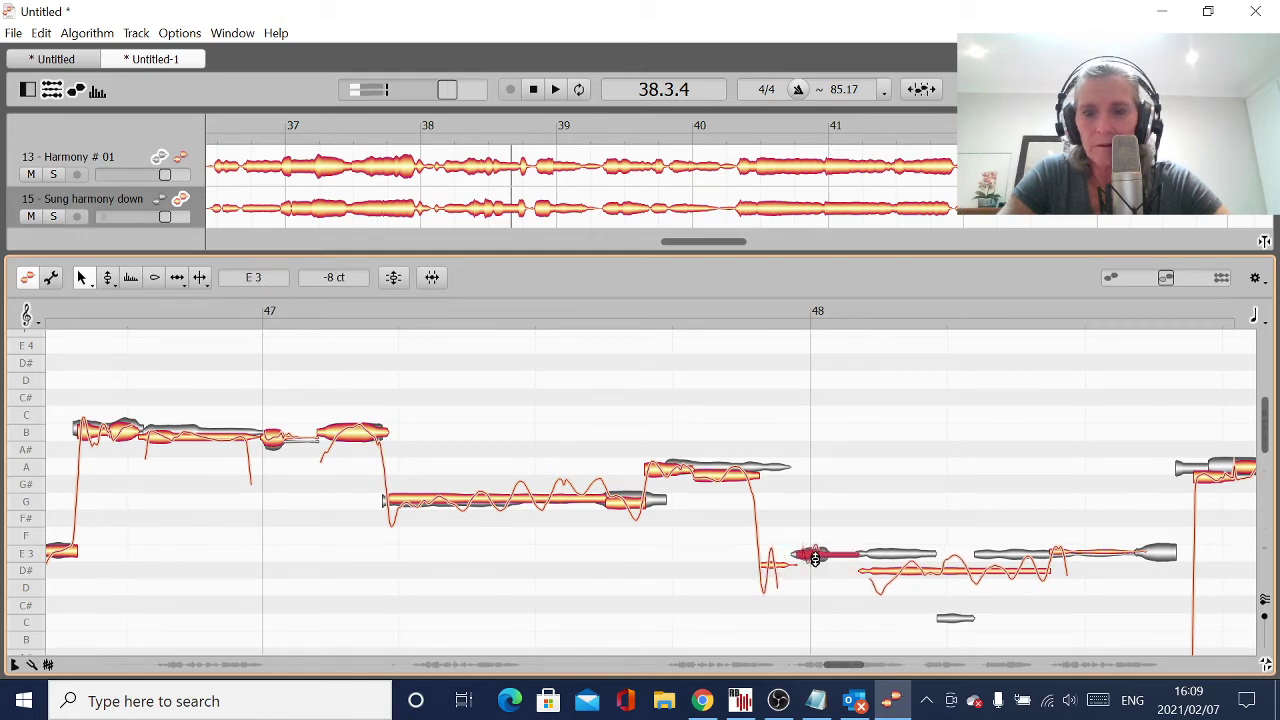
drag(905, 578, 901, 561)
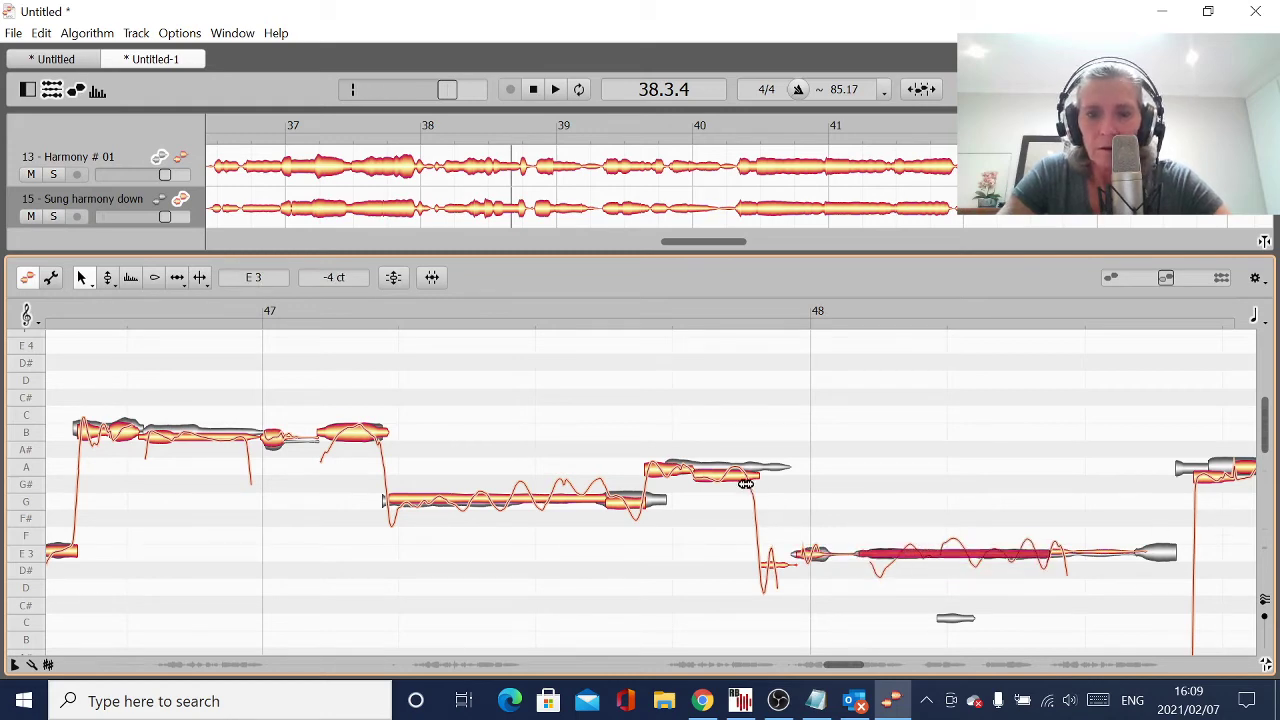
drag(776, 582, 768, 485)
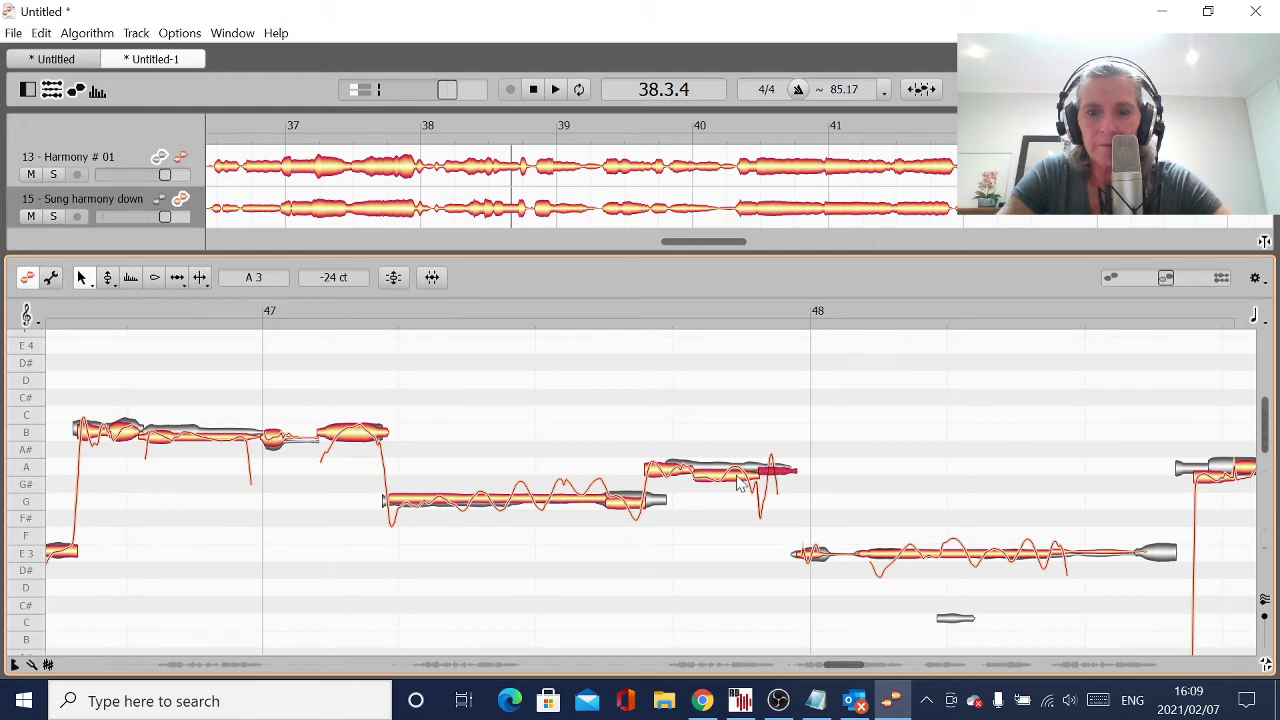
click(735, 483)
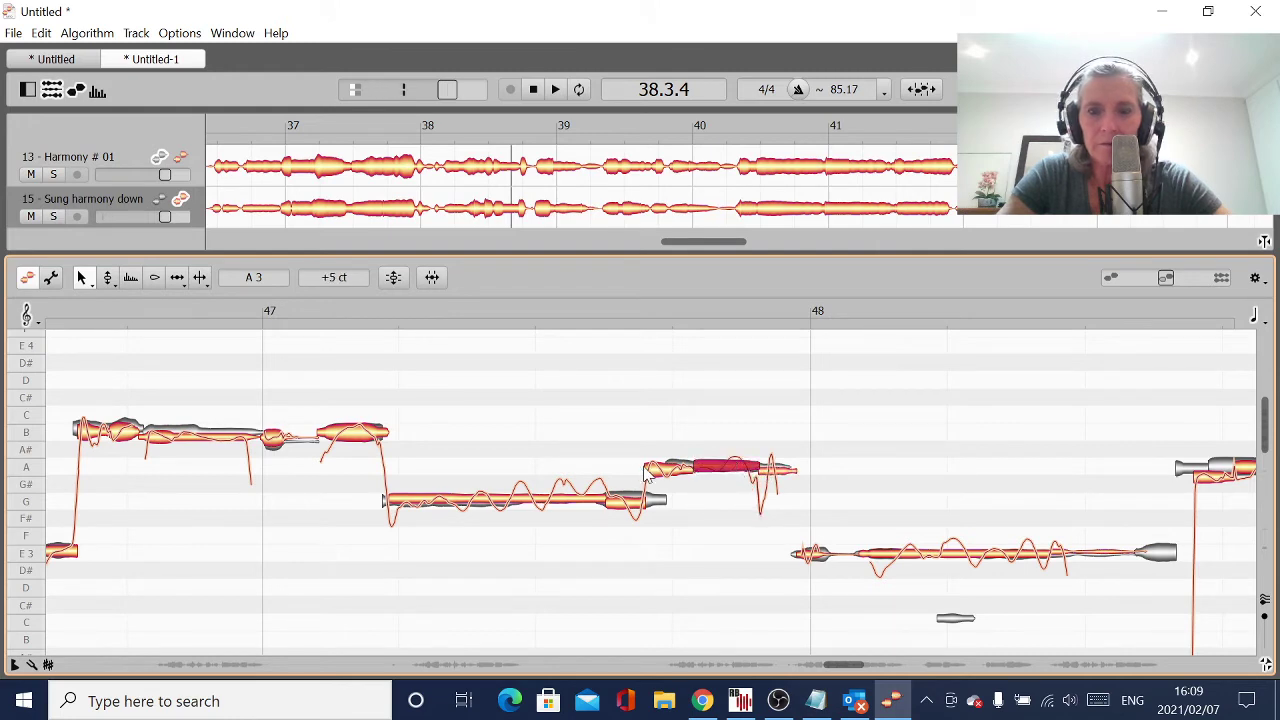
Move the change from G3 to A3 late in bar 47 later and the boundary between the two G3 notes earlier.
drag(651, 470, 668, 472)
click(637, 502)
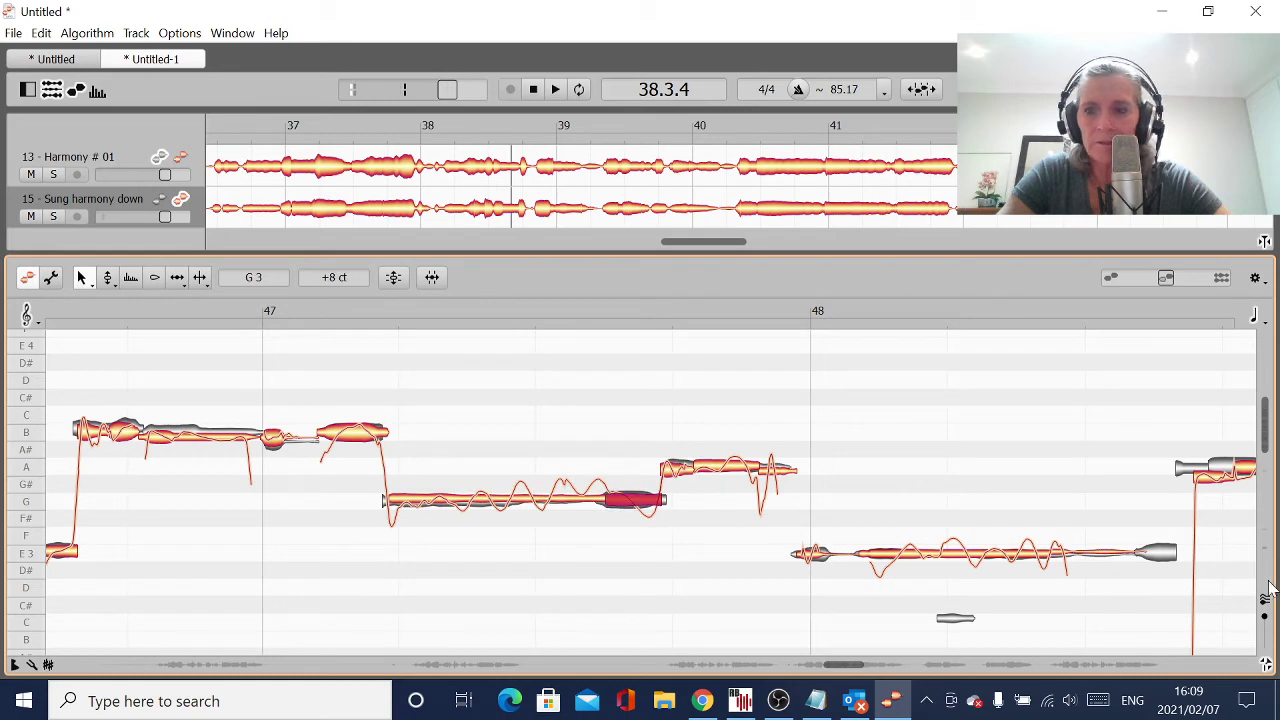
key(ctrl+z)
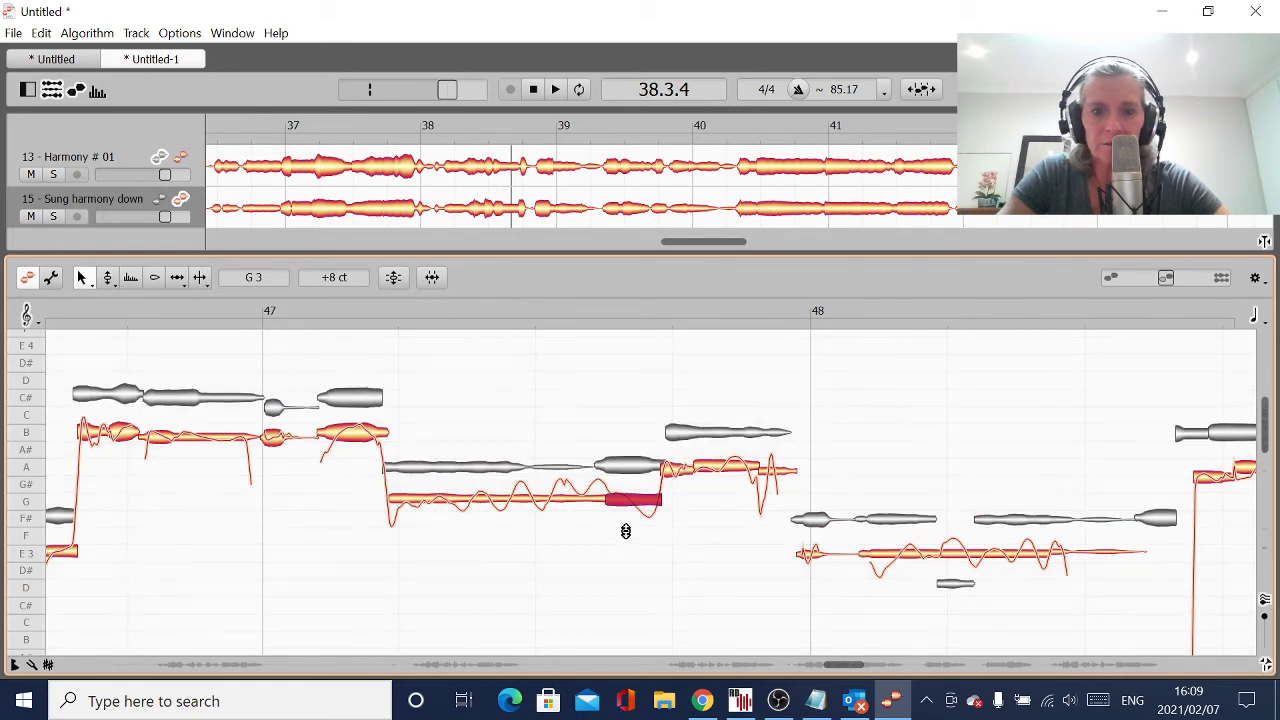
click(595, 501)
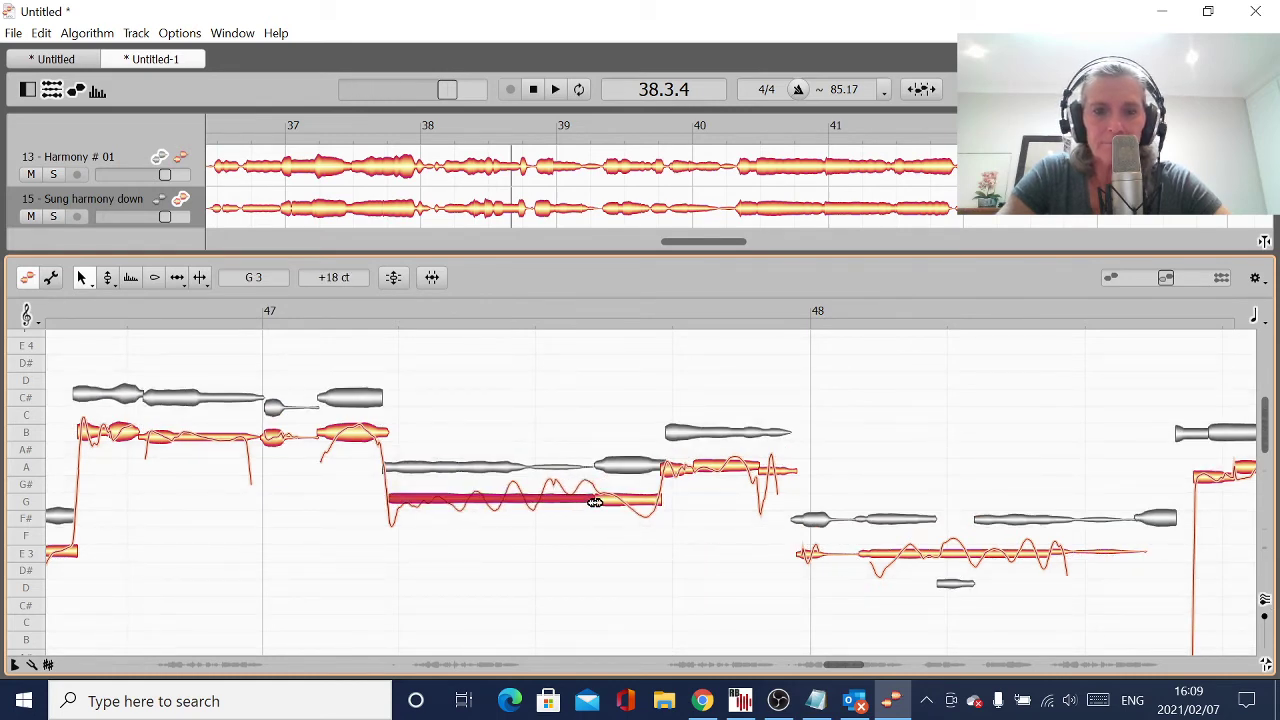
key(ctrl+y)
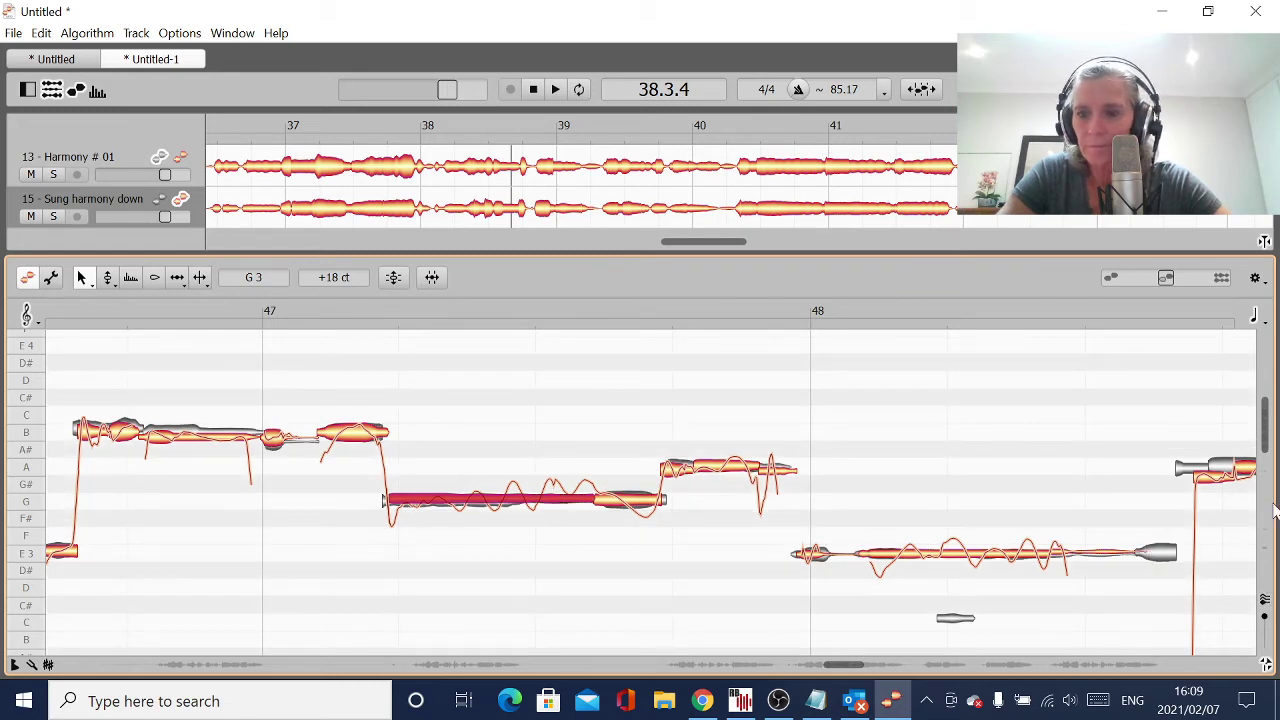
Correct the wrongly detected low note in bar 48 to E3 in note assignment mode, and align its start and end with the reference.
mouse_move(1266, 435)
mouse_down()
mouse_move(1266, 469)
mouse_move(1266, 455)
mouse_up()
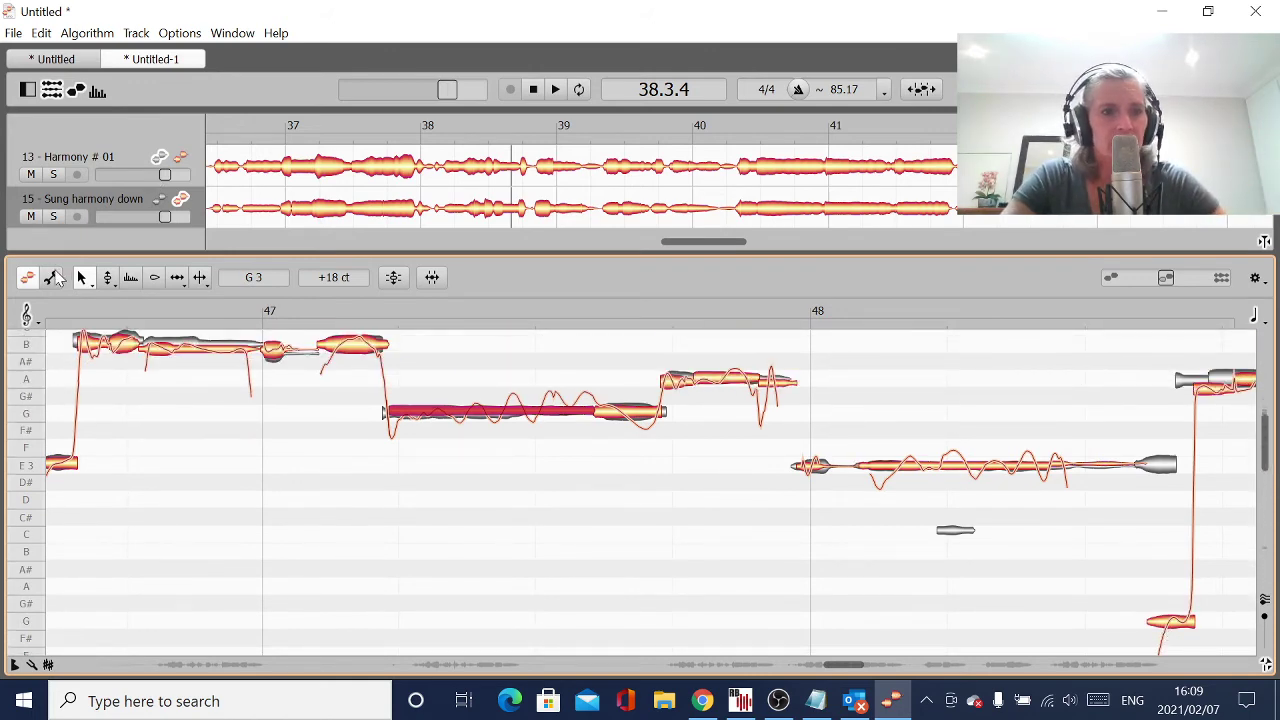
click(55, 278)
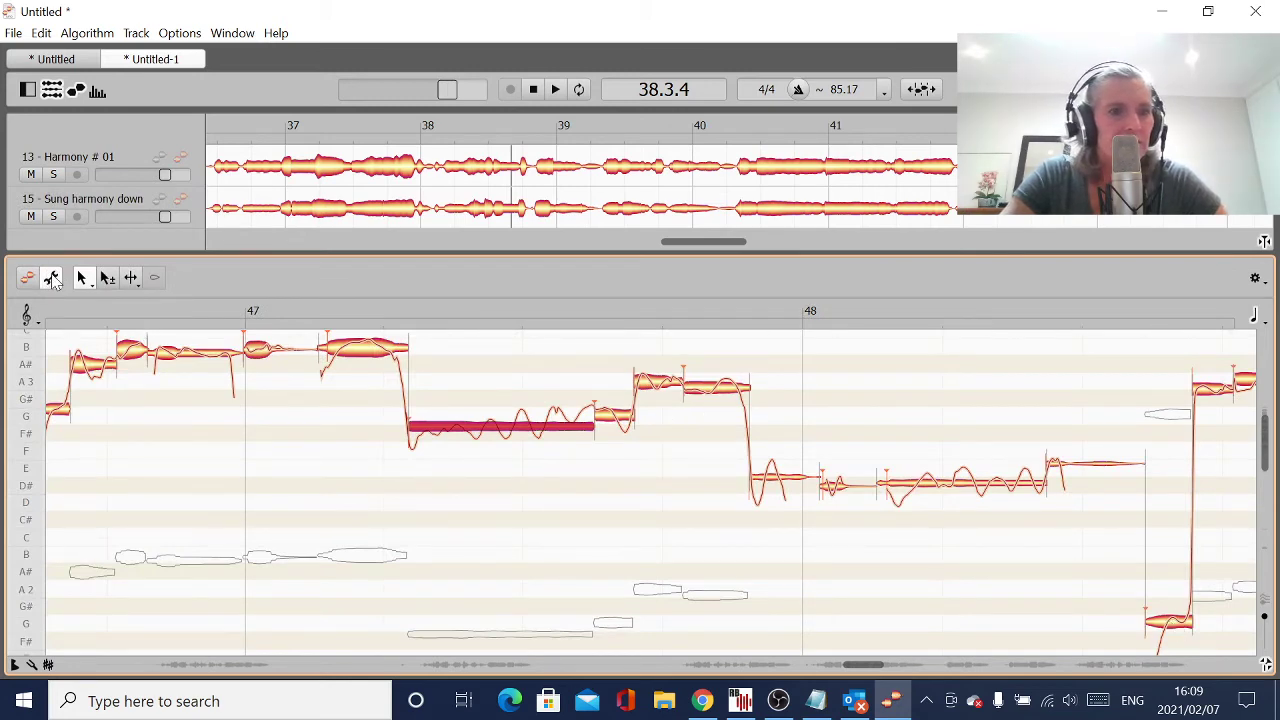
click(1175, 632)
drag(1171, 626, 1171, 466)
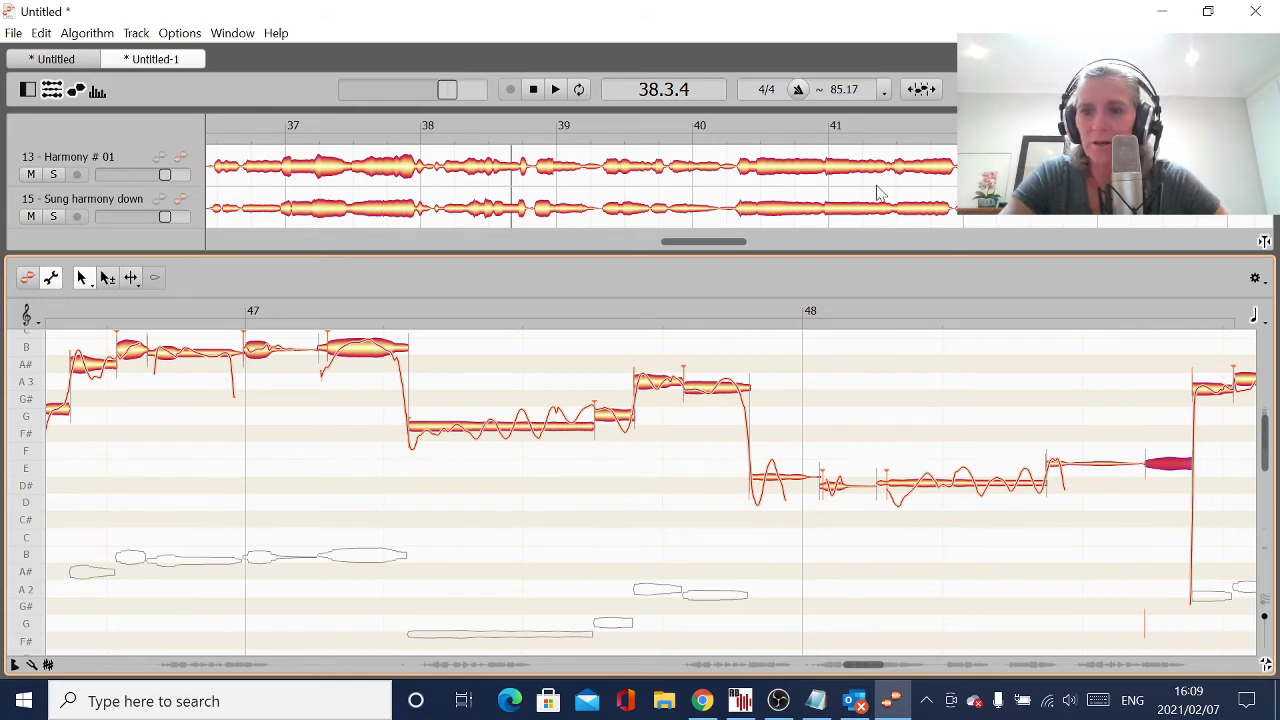
click(27, 278)
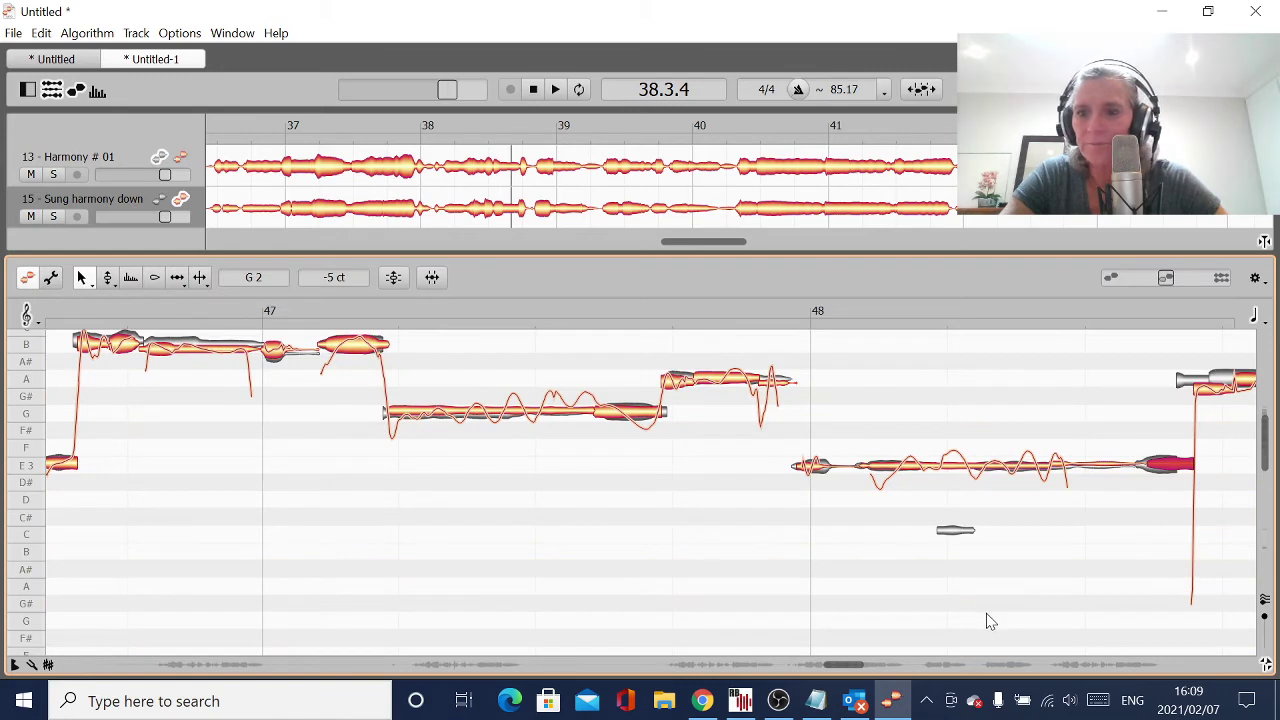
drag(1148, 463, 1179, 472)
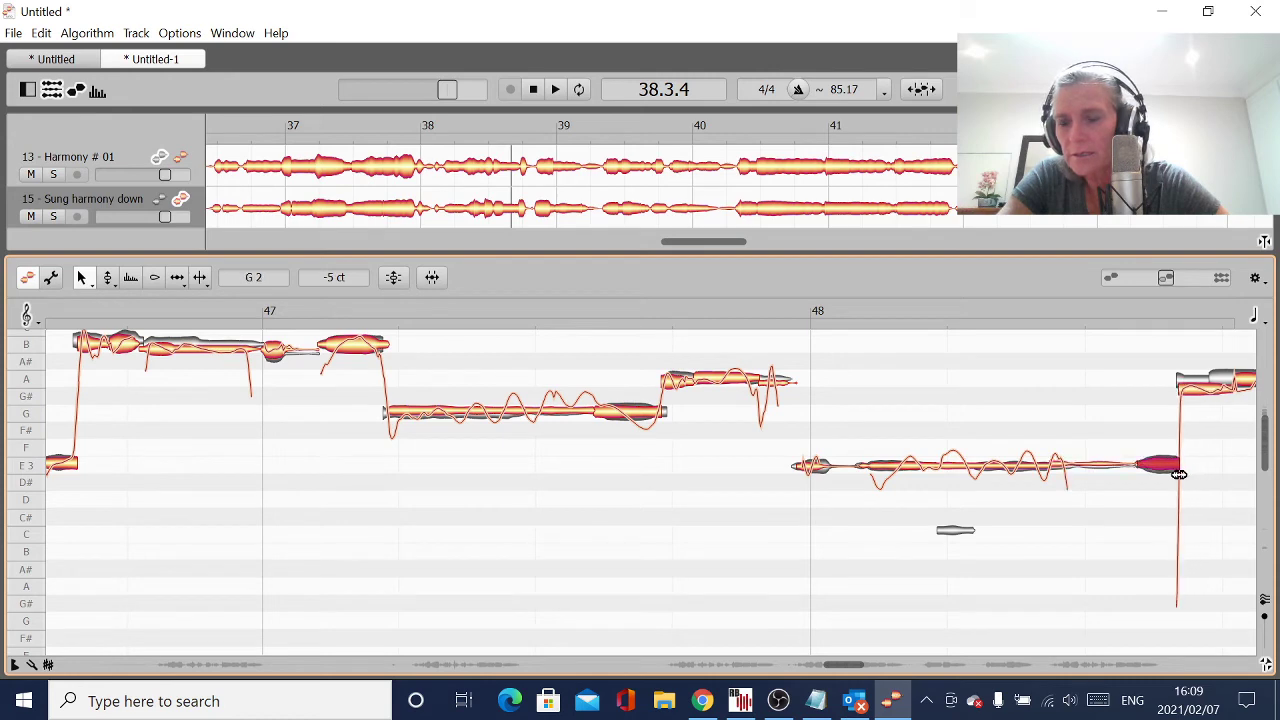
Align the start of the long A3 note before bar 49 and the boundary between the two long A3 notes with the reference.
drag(845, 665, 858, 665)
drag(741, 398, 703, 394)
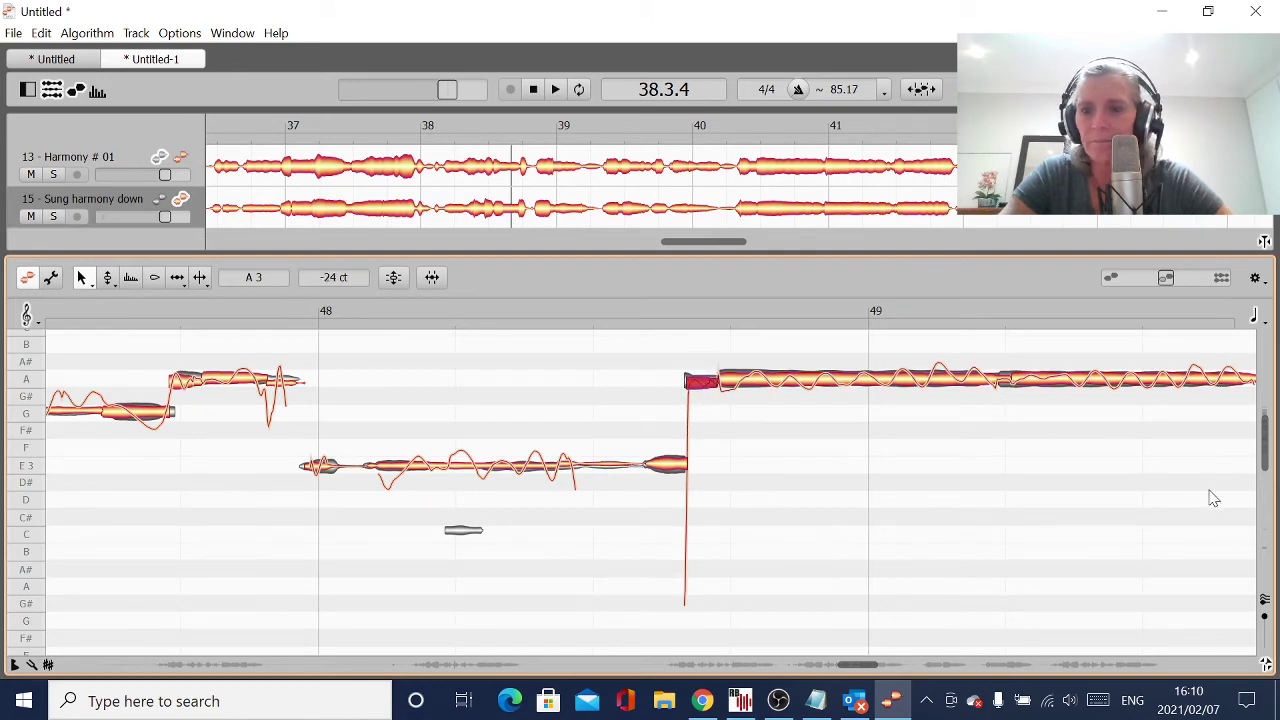
click(1000, 382)
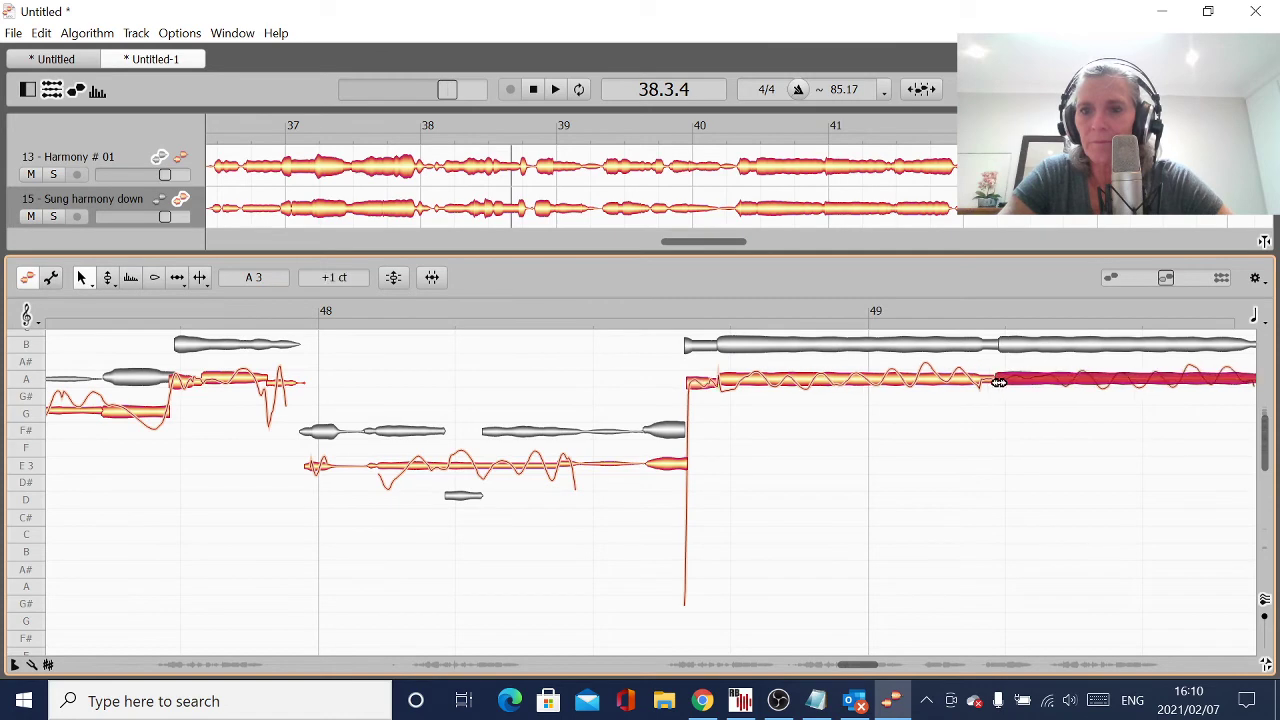
click(1262, 602)
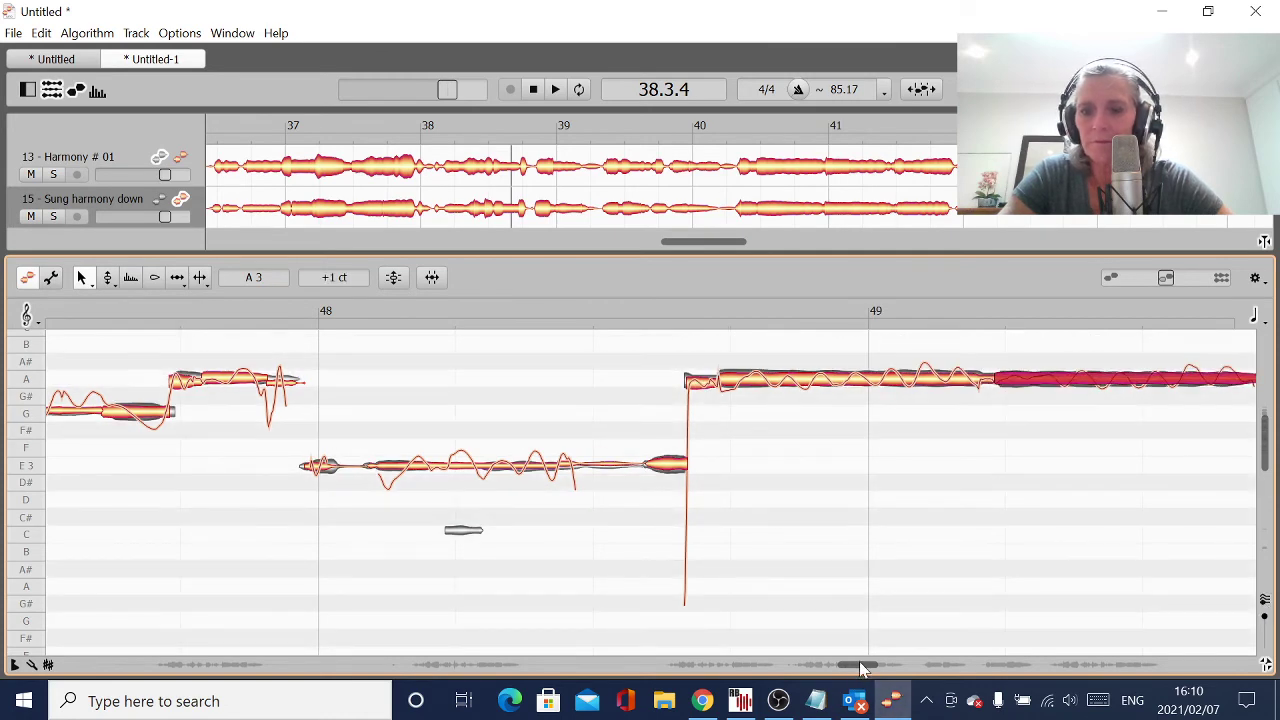
Raise the short note before bar 50 to G3, and set the long note after it to D3 with an earlier start.
drag(861, 664, 875, 670)
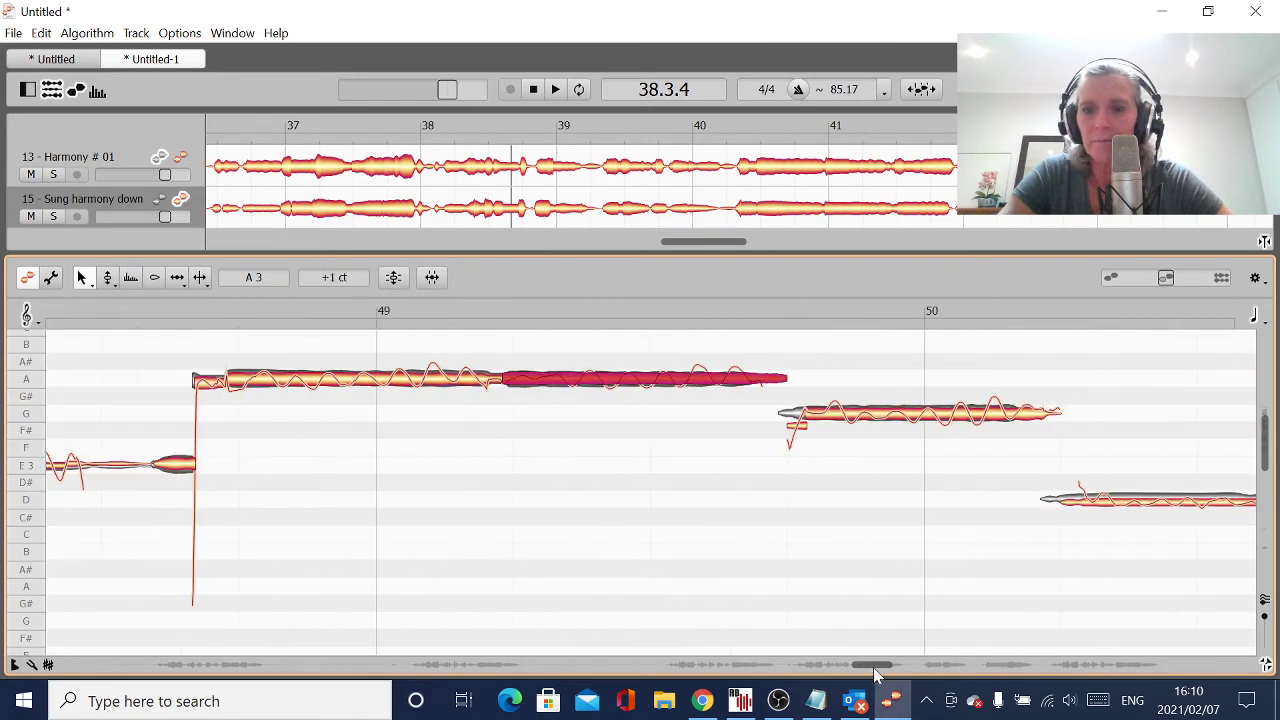
click(793, 412)
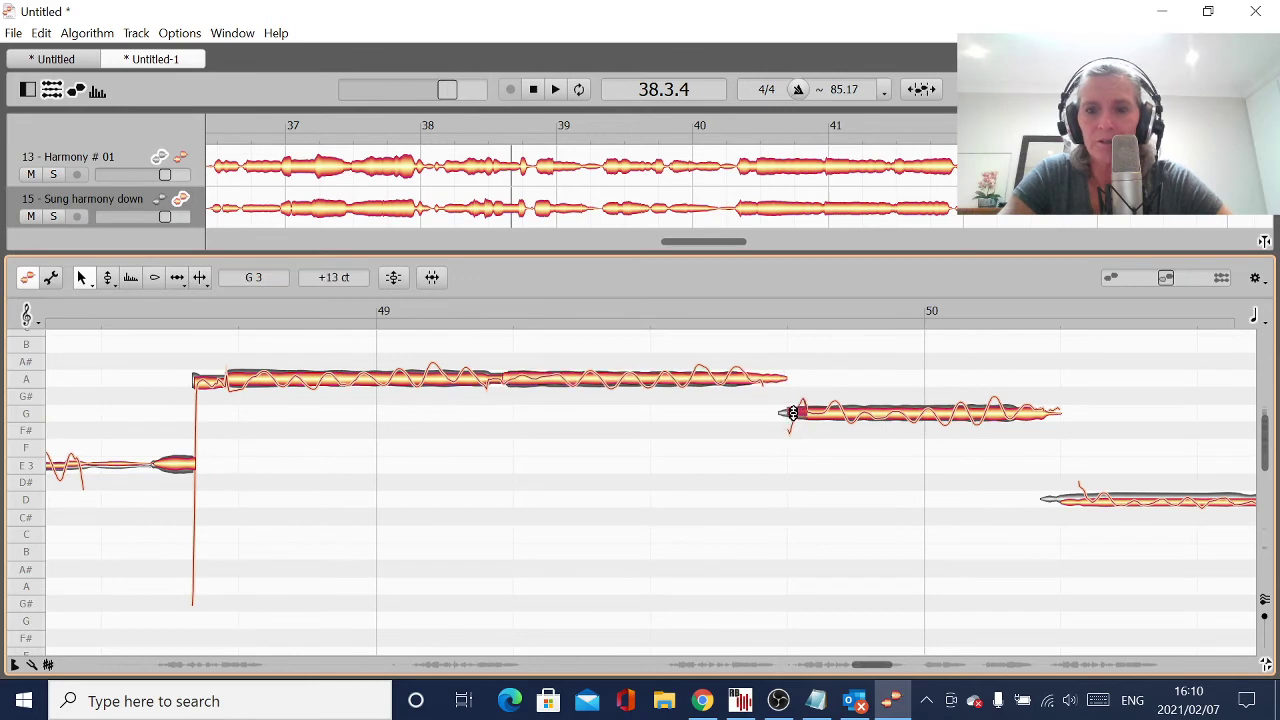
click(1122, 502)
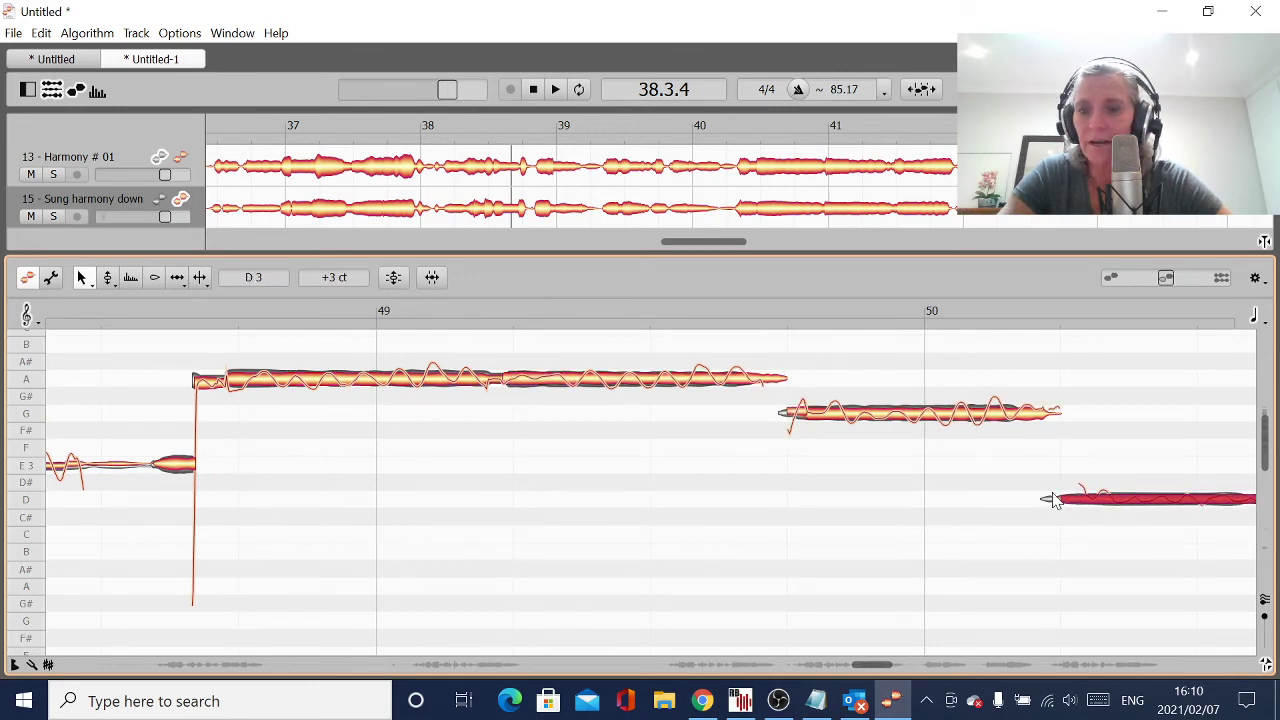
drag(1064, 498, 1046, 498)
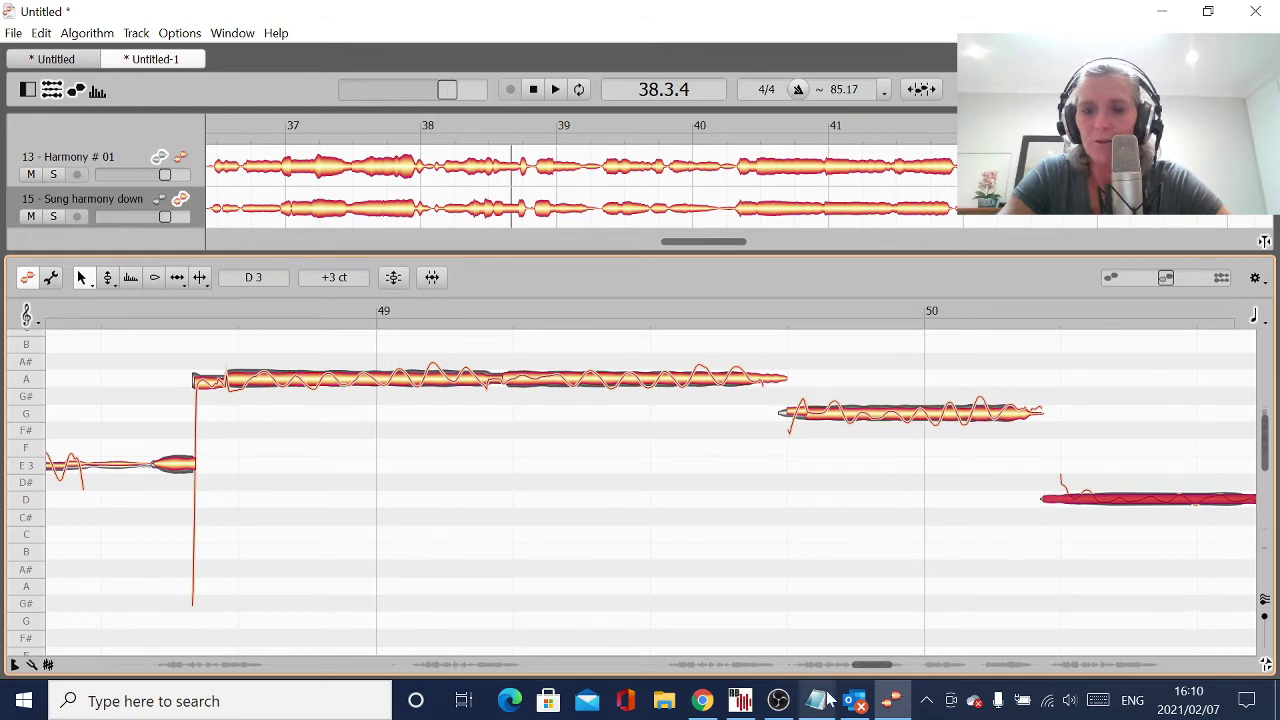
Move the boundary between the D3 and E3 notes after bar 50 earlier, and split the E3 note where the reference's short G3 ends.
drag(870, 661, 883, 671)
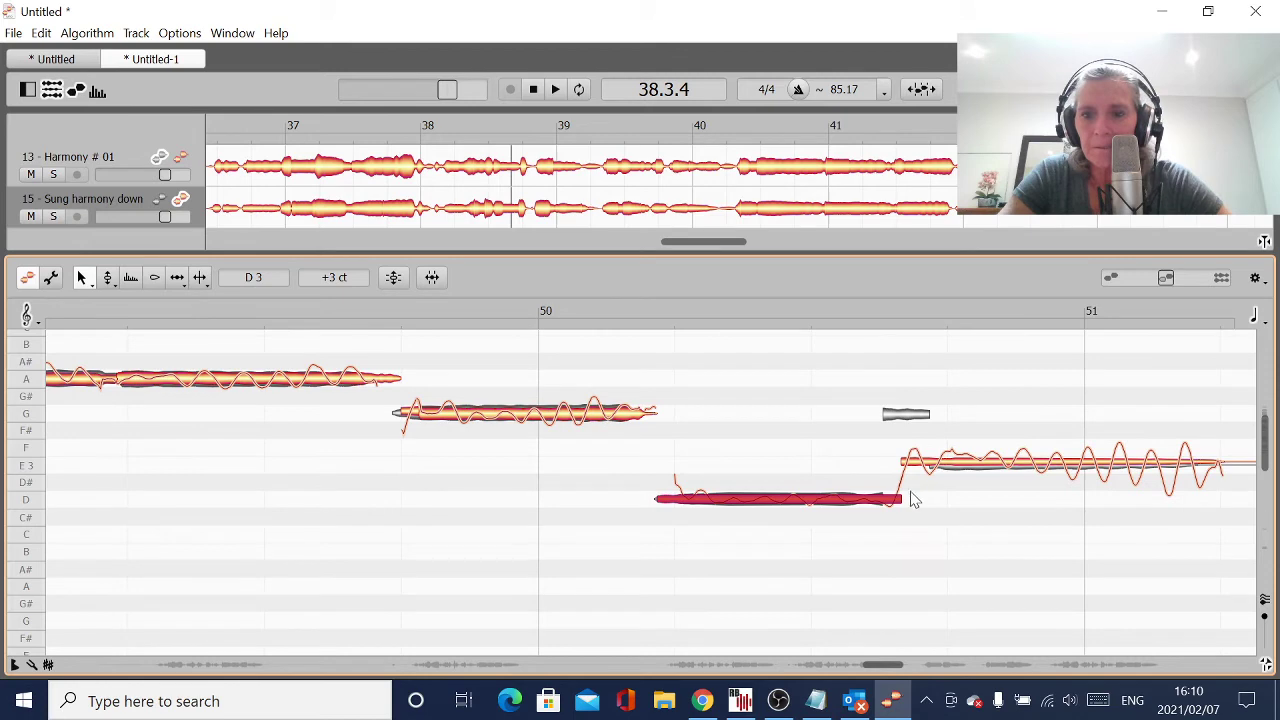
mouse_move(901, 511)
mouse_down()
mouse_move(871, 511)
mouse_move(886, 512)
mouse_up()
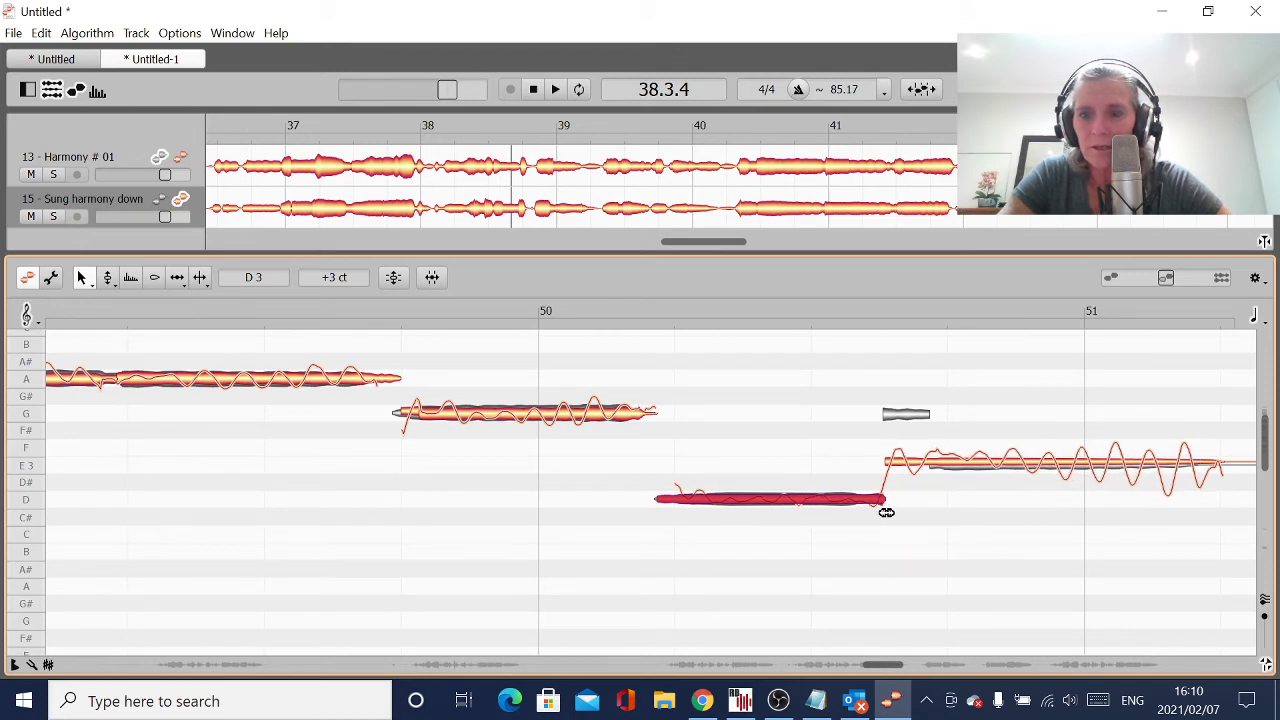
click(933, 461)
double_click(931, 461)
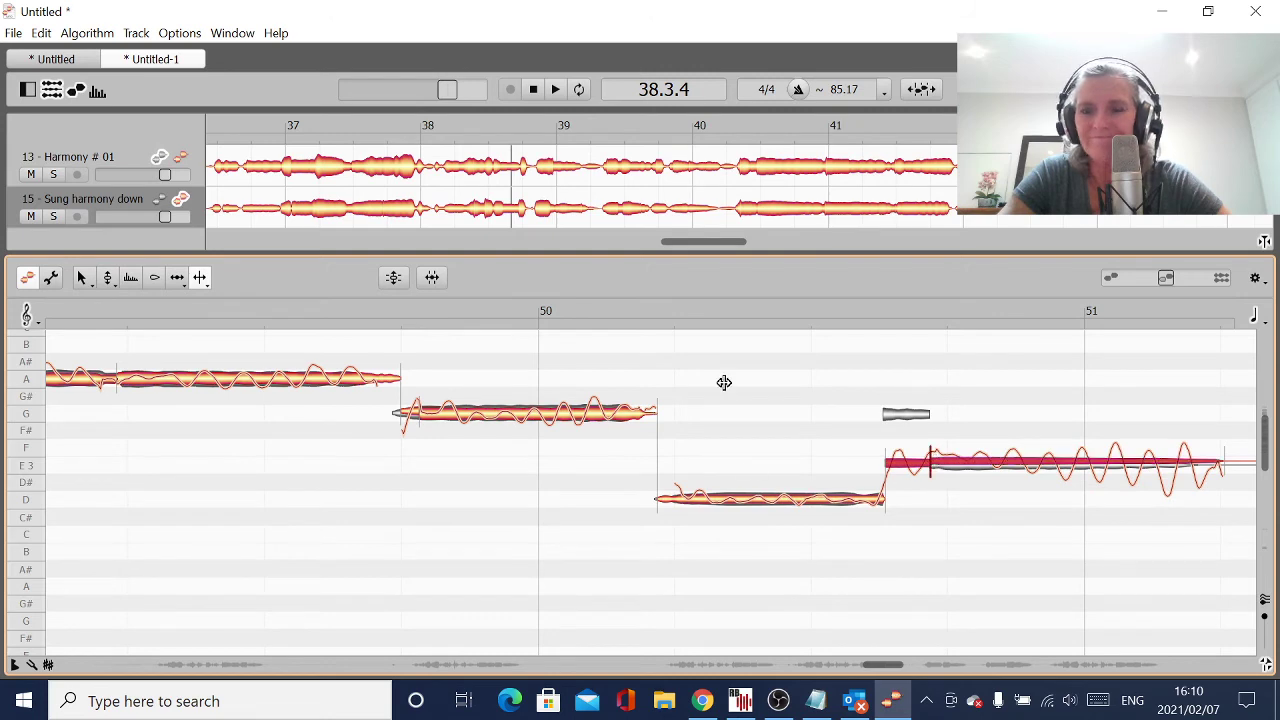
click(86, 280)
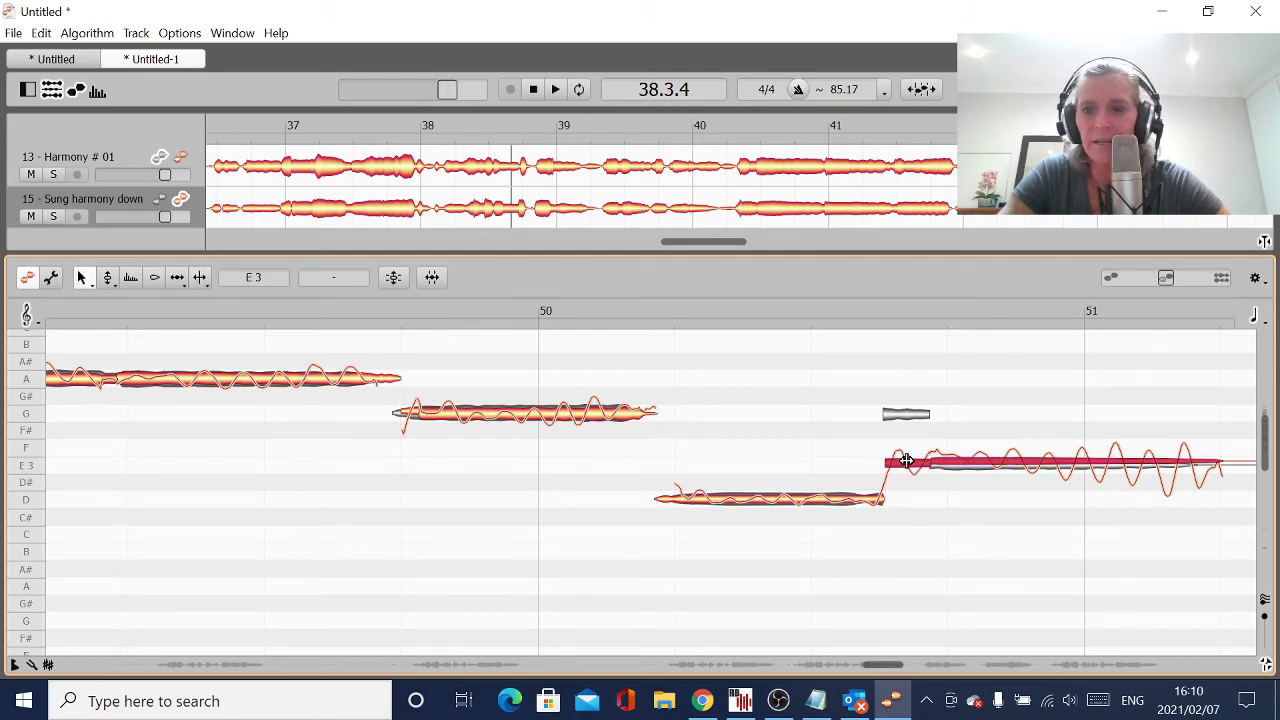
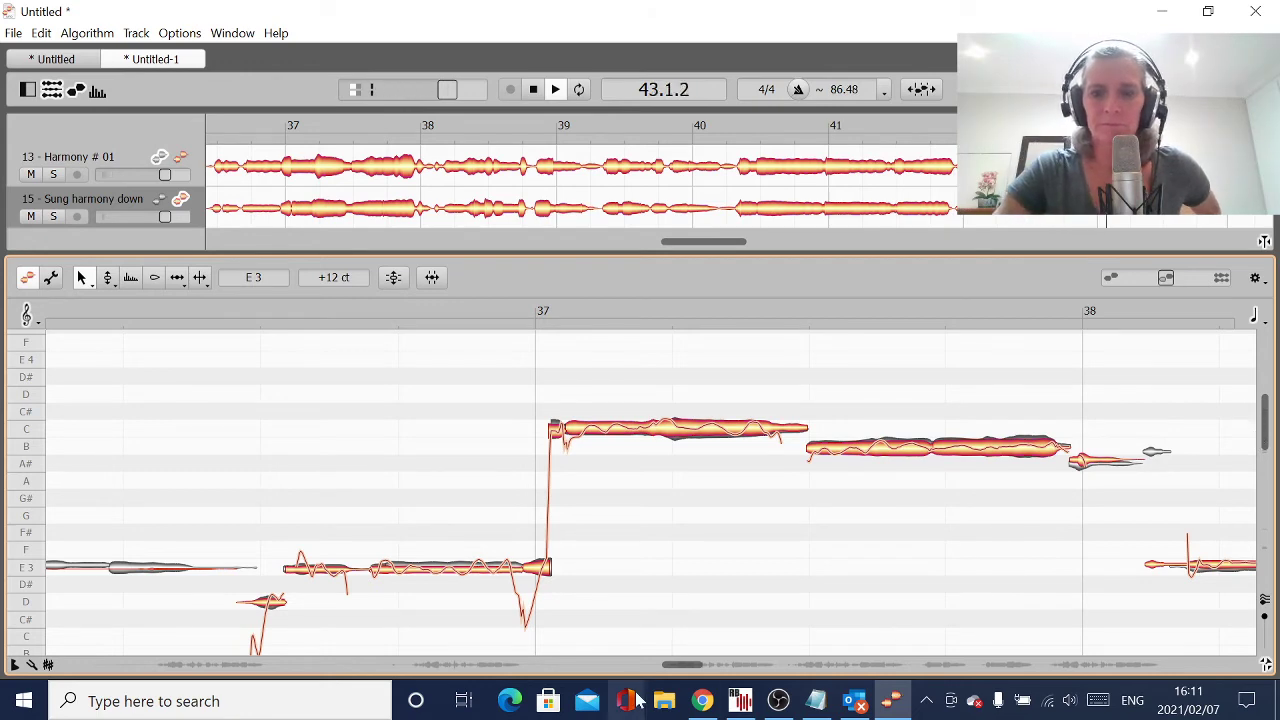
Play back the harmony from before bar 37 through bar 58 and compare its notes with the reference.
drag(684, 670, 736, 683)
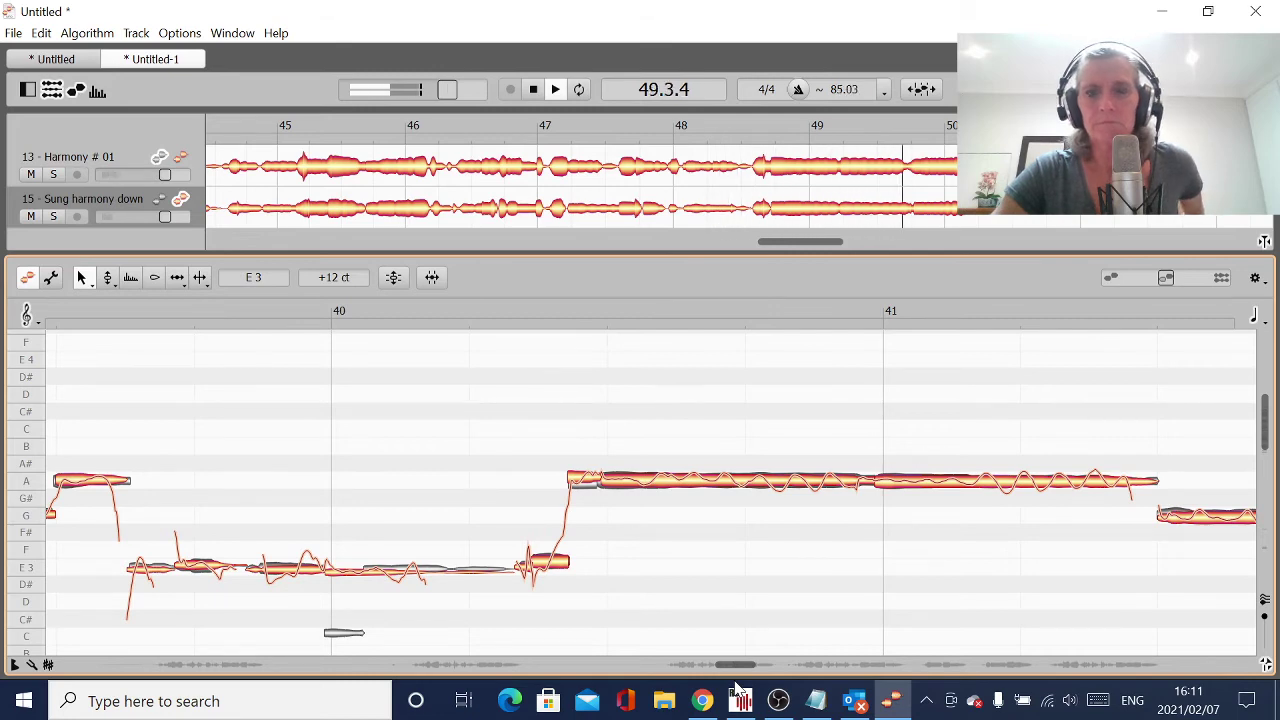
drag(735, 683, 884, 697)
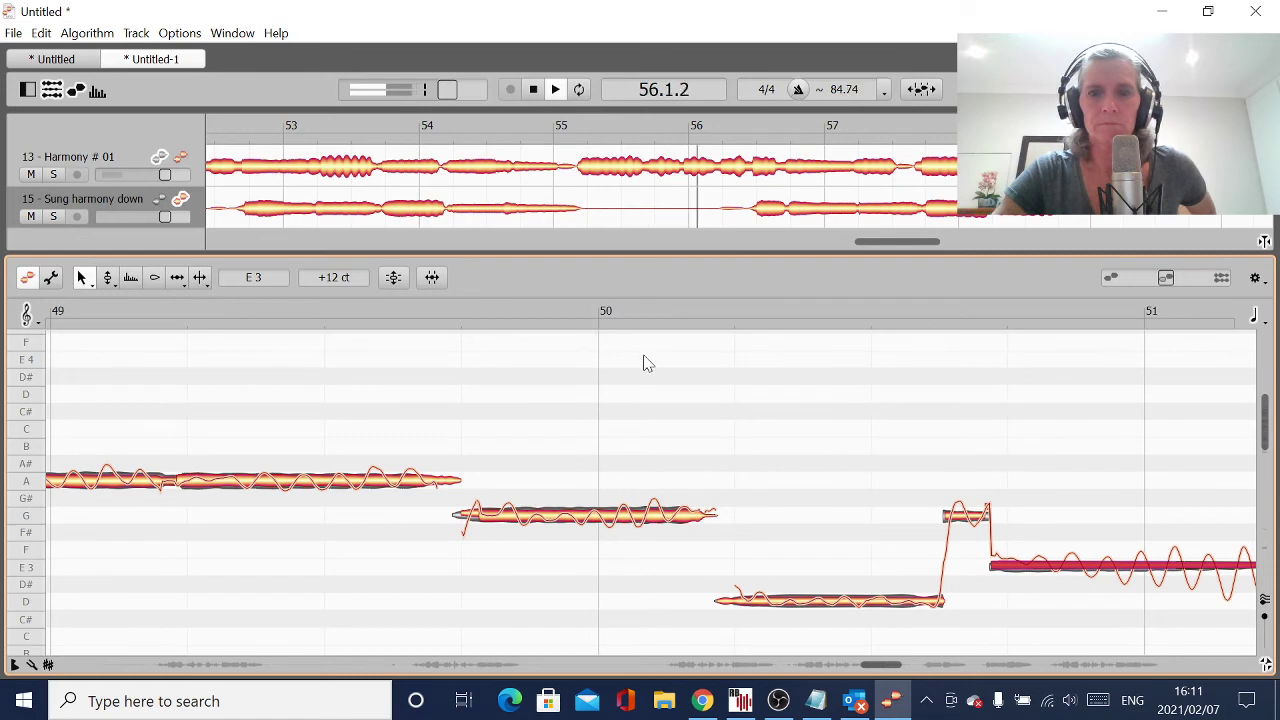
drag(885, 668, 1001, 672)
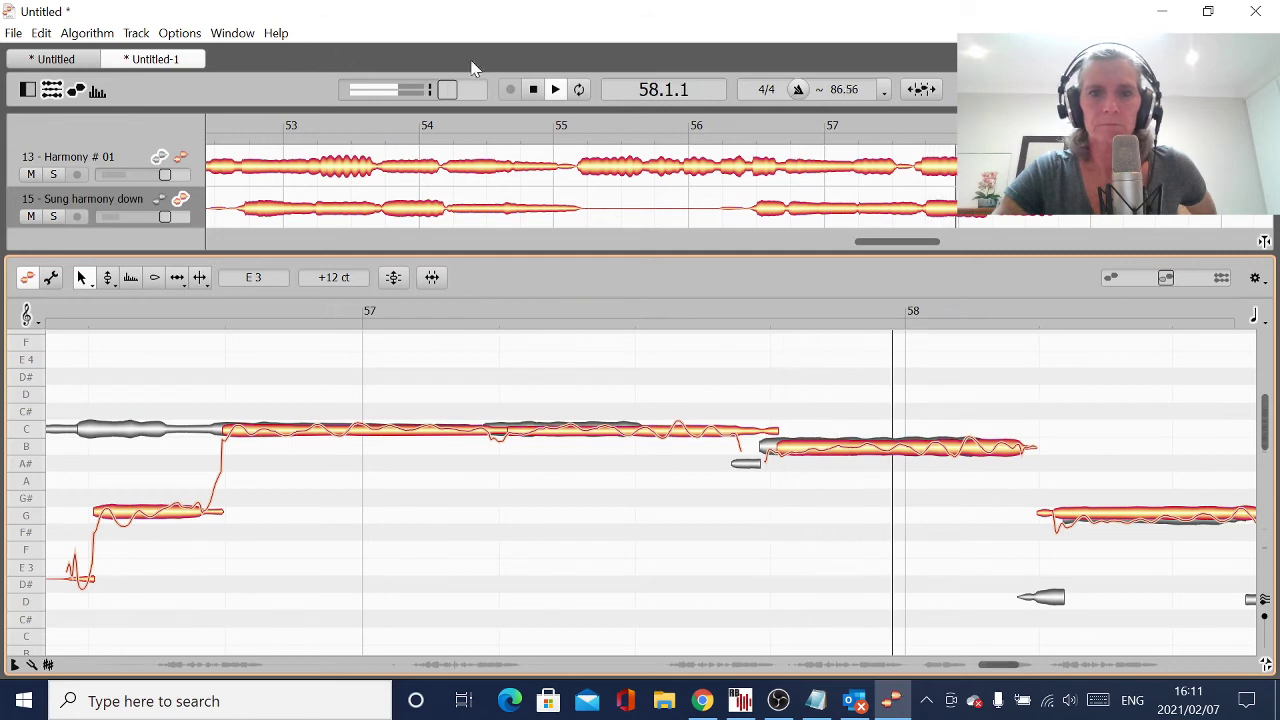
click(533, 89)
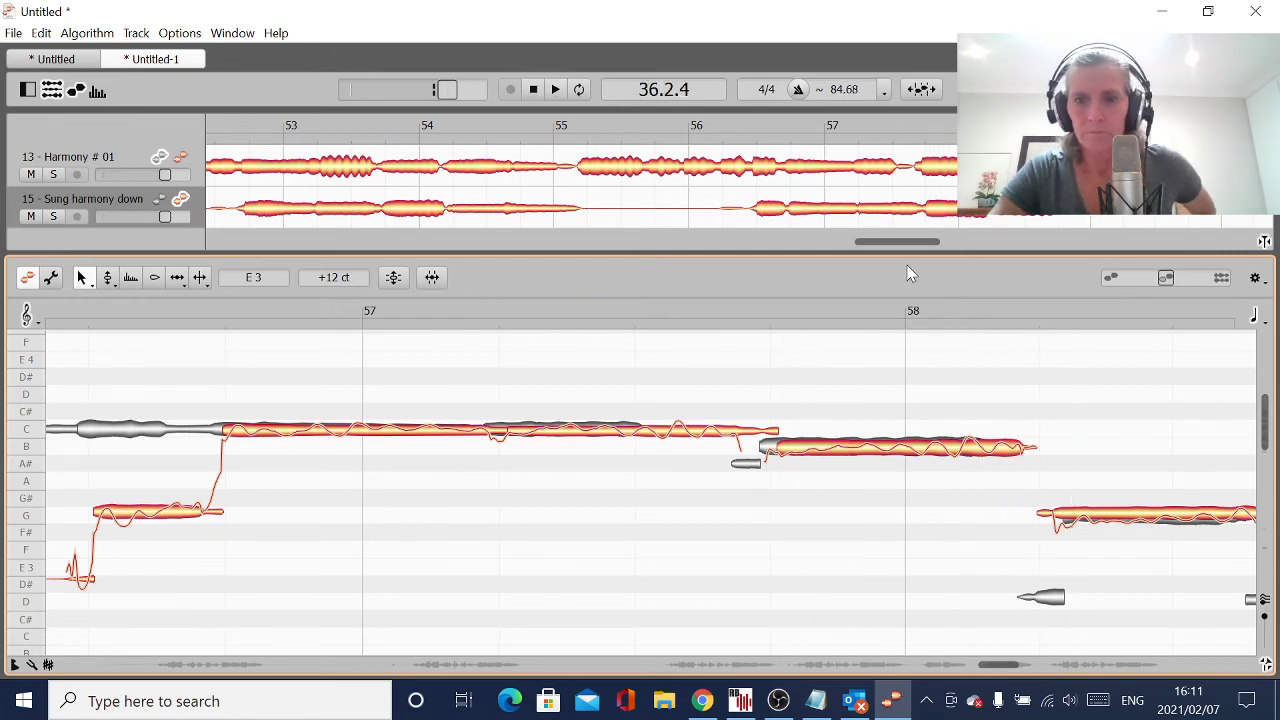
Start the long A3 note before bar 53 earlier, and fine-tune the pitch of the A3 note following it to the reference.
drag(997, 666, 884, 697)
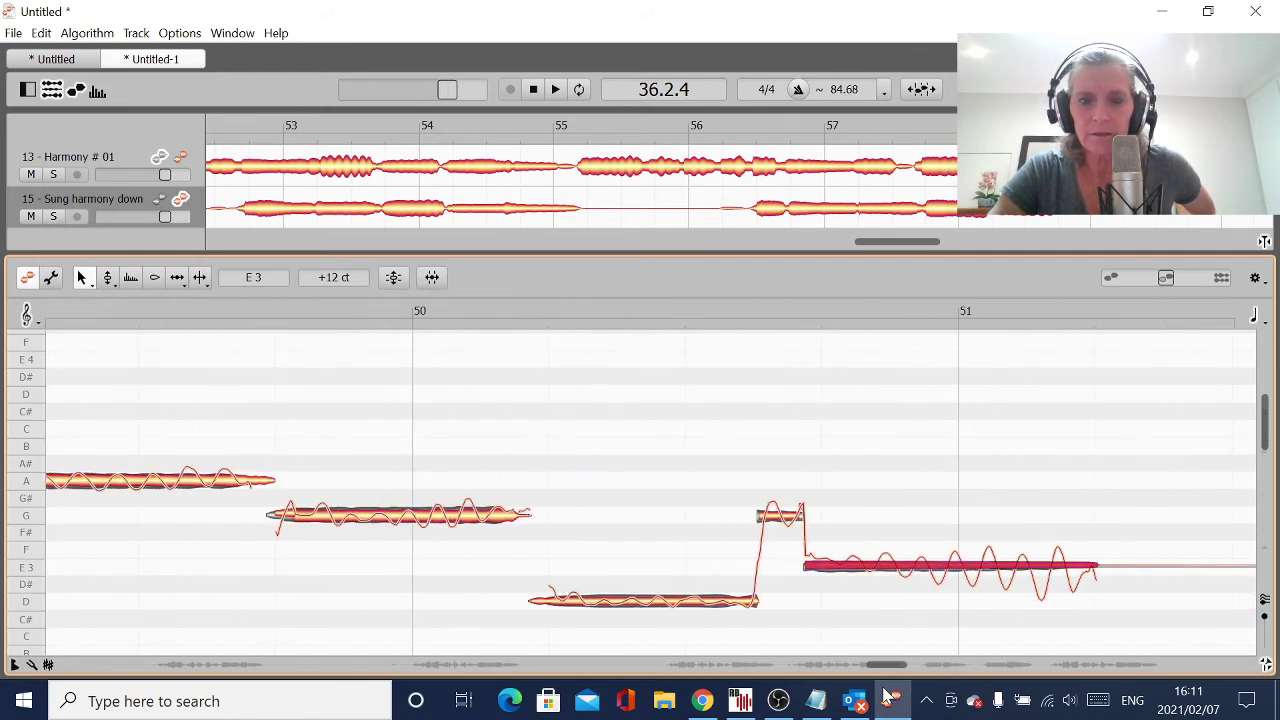
click(821, 629)
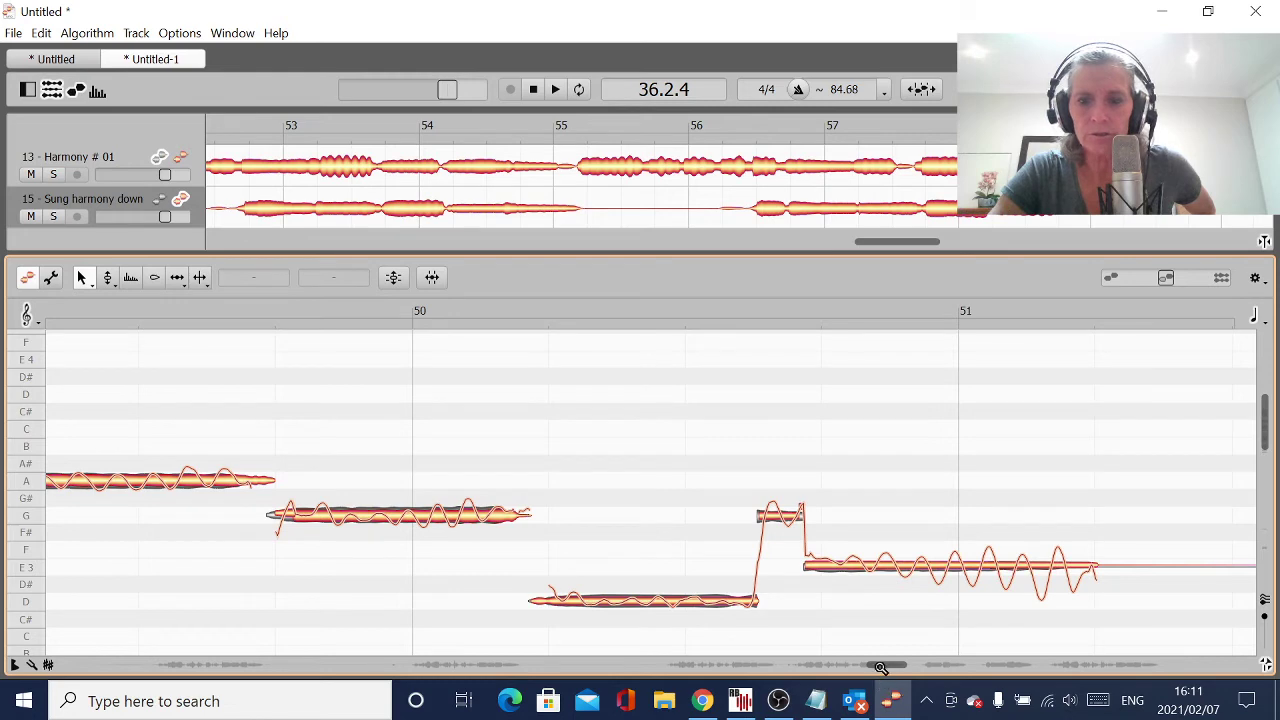
drag(886, 680, 927, 678)
drag(594, 482, 577, 482)
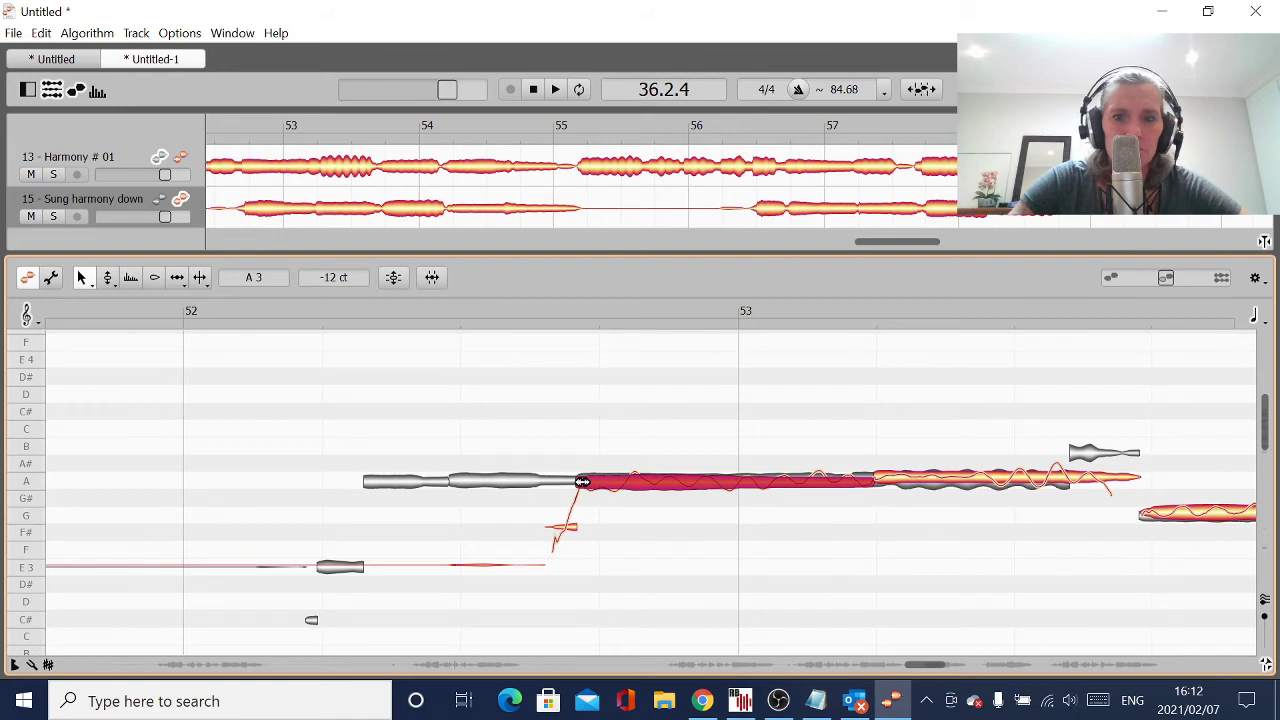
click(1075, 484)
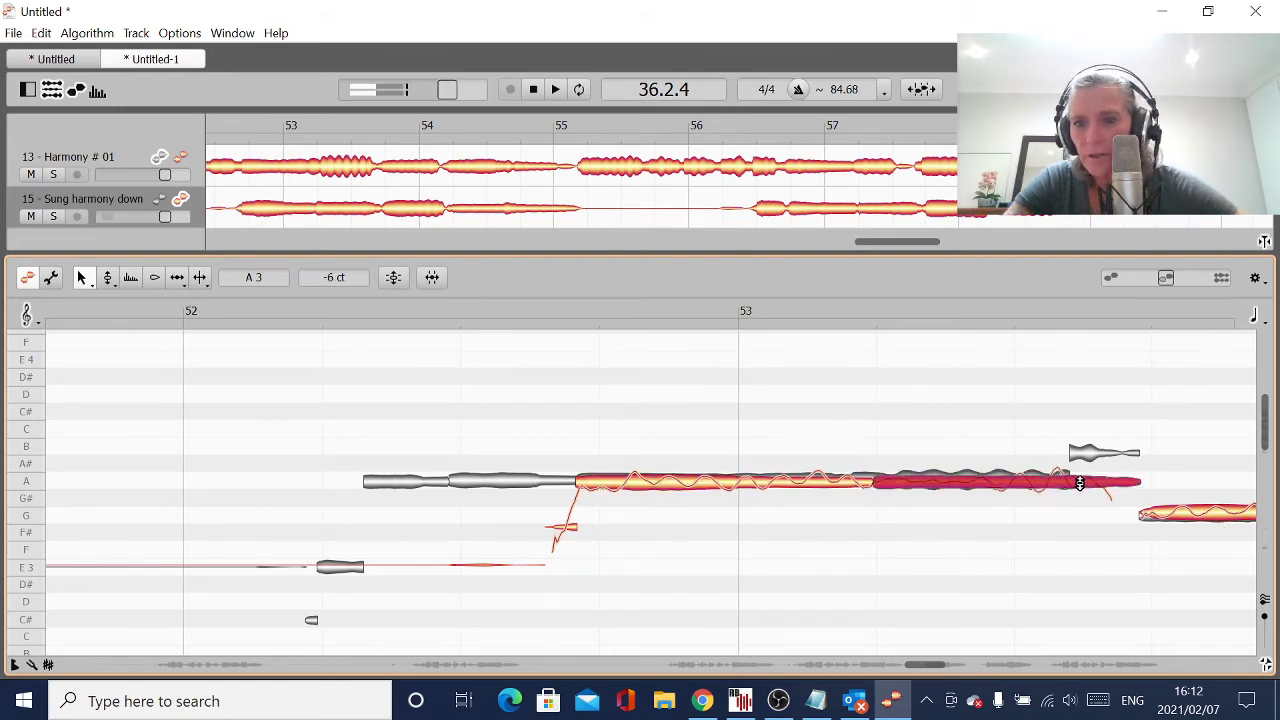
Tune the low note after bar 54 to D3, and align its start and end with the reference note.
drag(930, 668, 946, 668)
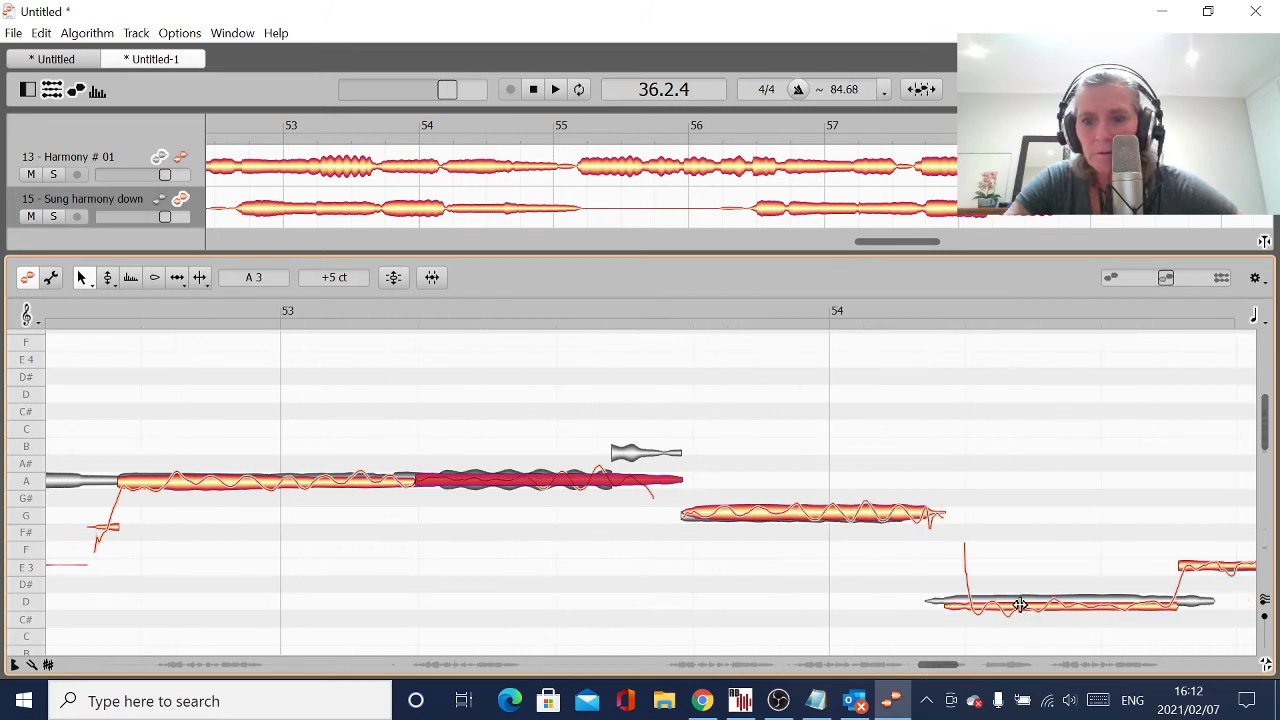
click(1022, 610)
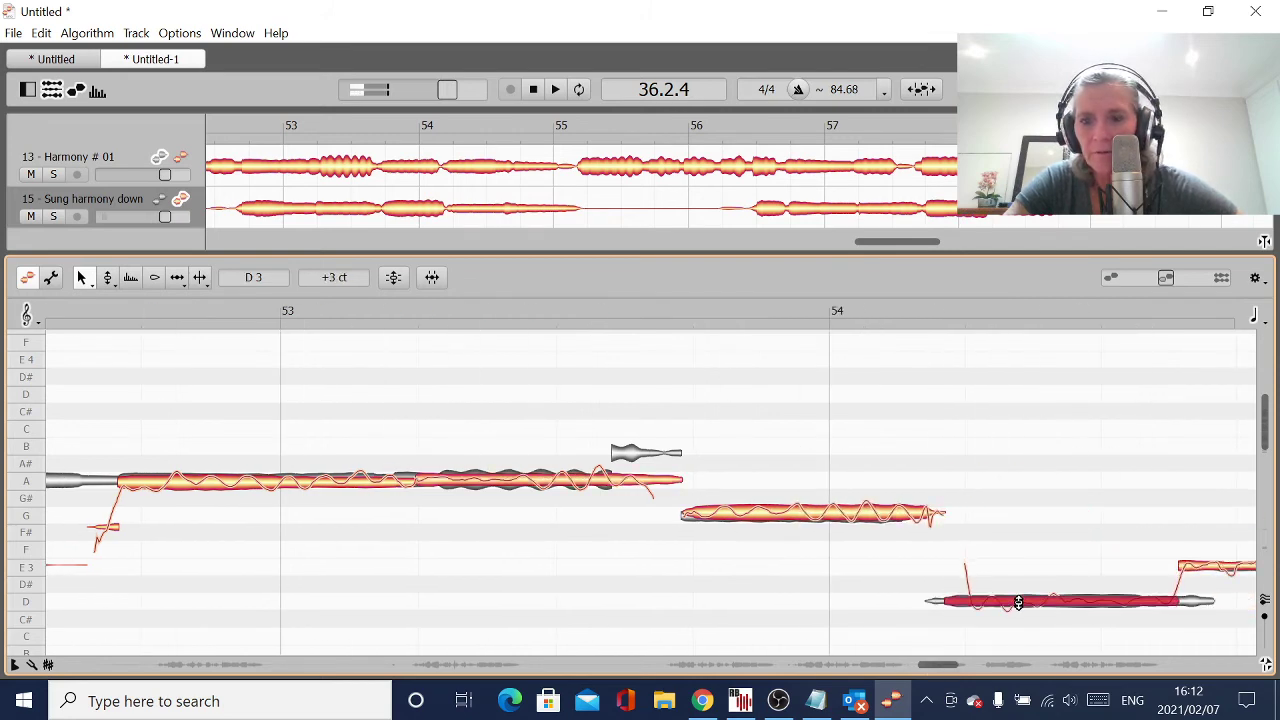
drag(947, 601, 933, 604)
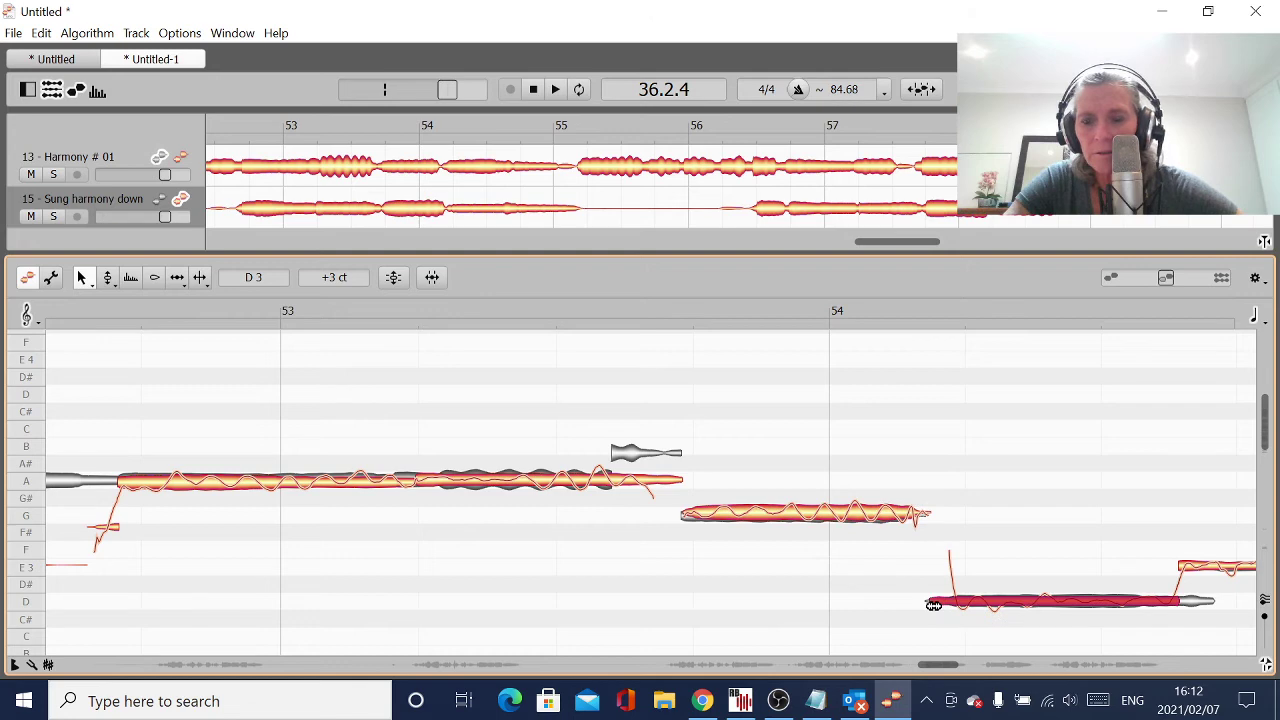
drag(940, 668, 953, 668)
drag(763, 572, 791, 583)
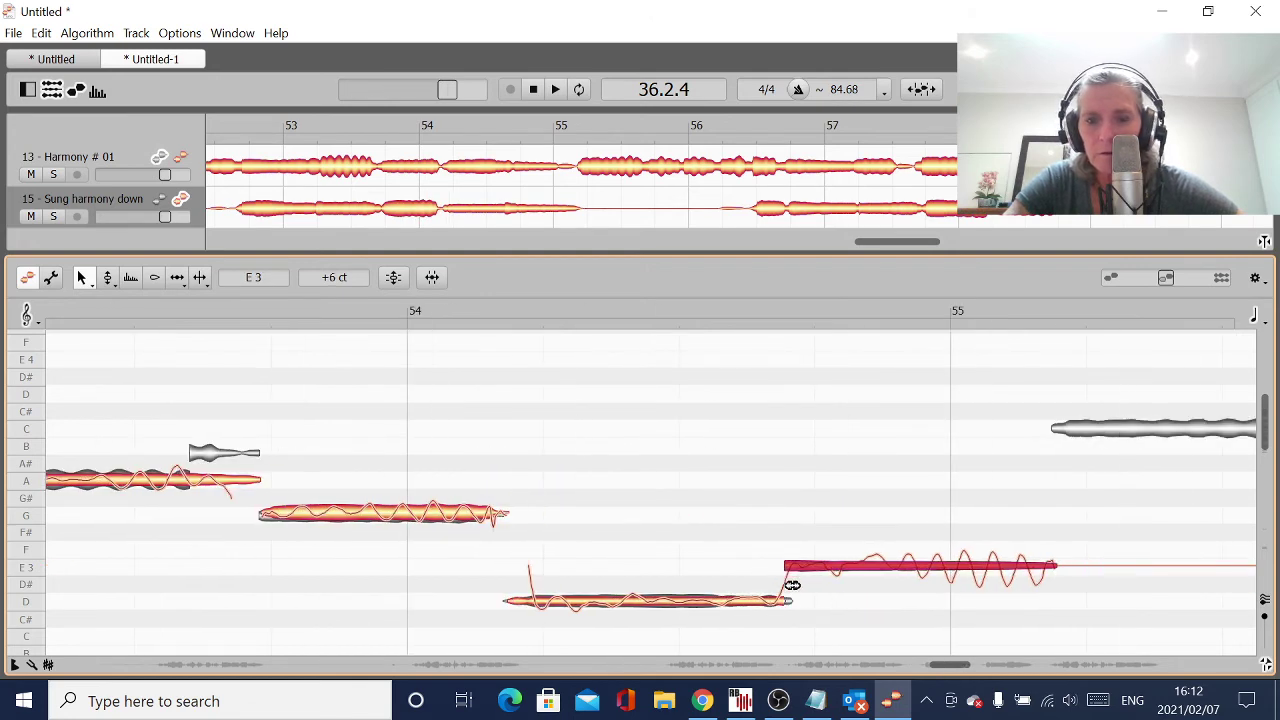
Play back the passage from bar 52, and replay it from bar 55 to check the corrected notes.
drag(950, 668, 922, 675)
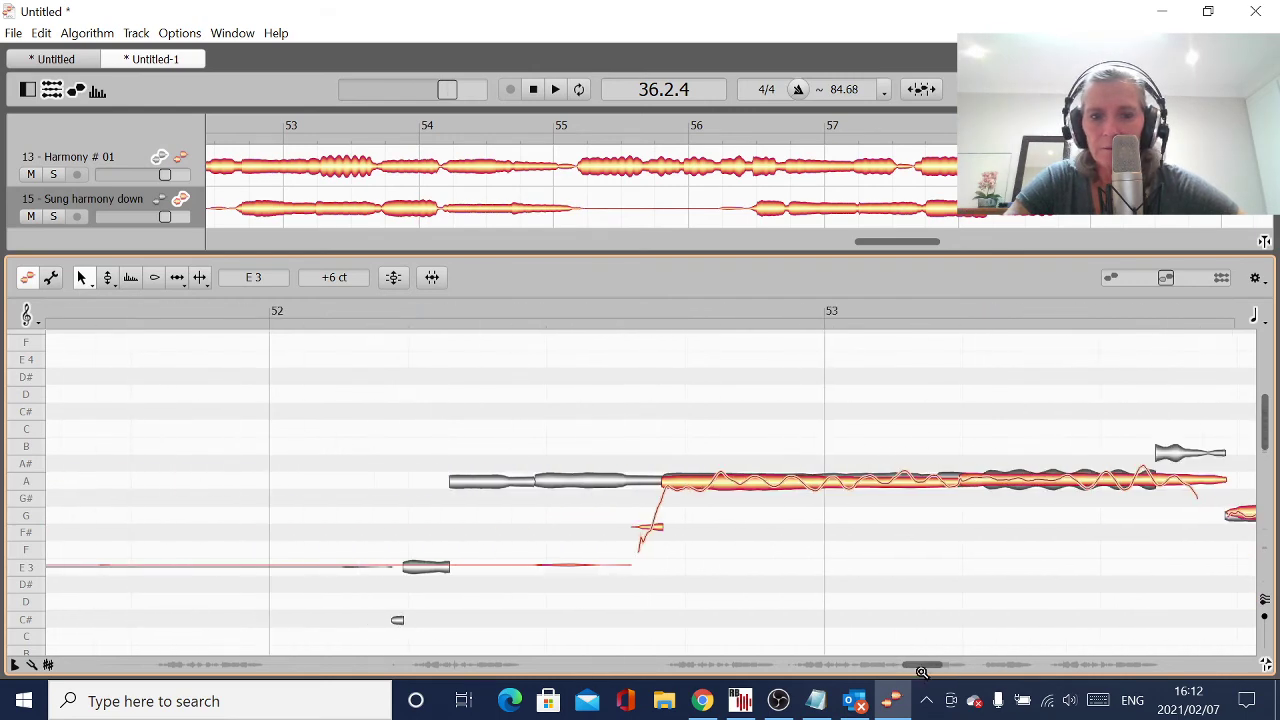
double_click(449, 600)
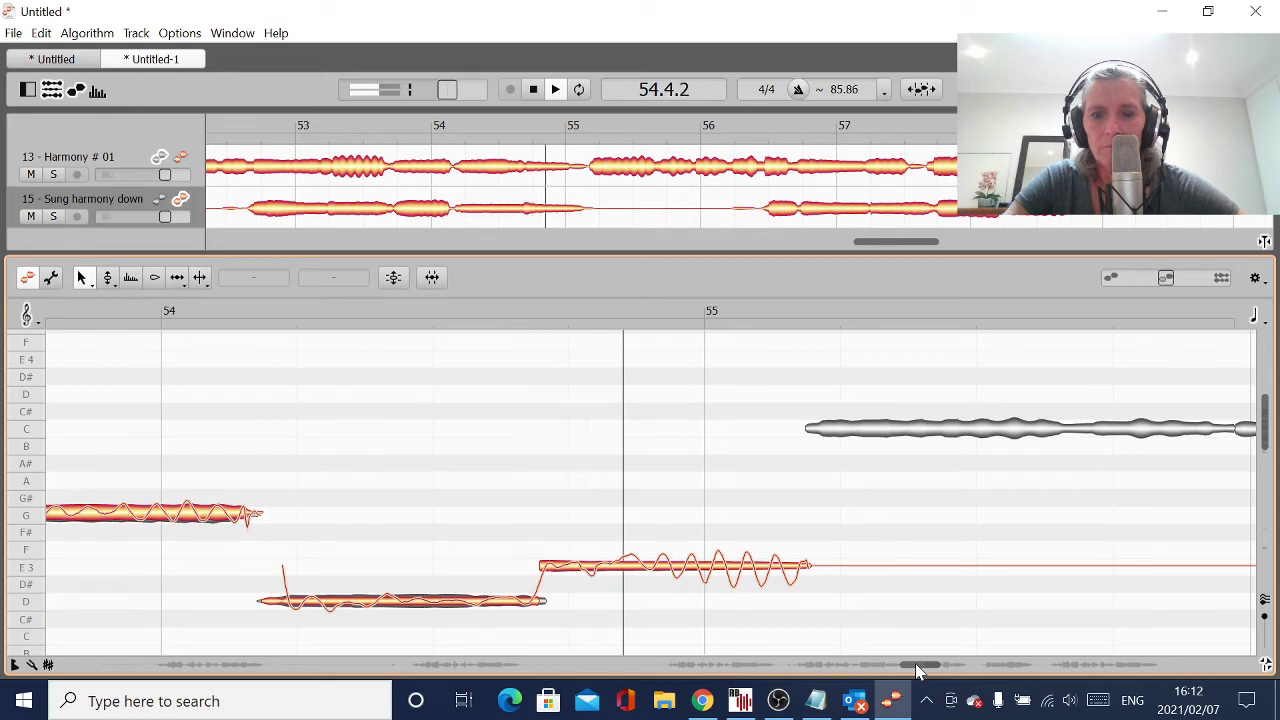
mouse_move(918, 672)
mouse_down()
mouse_move(894, 674)
mouse_move(921, 676)
mouse_up()
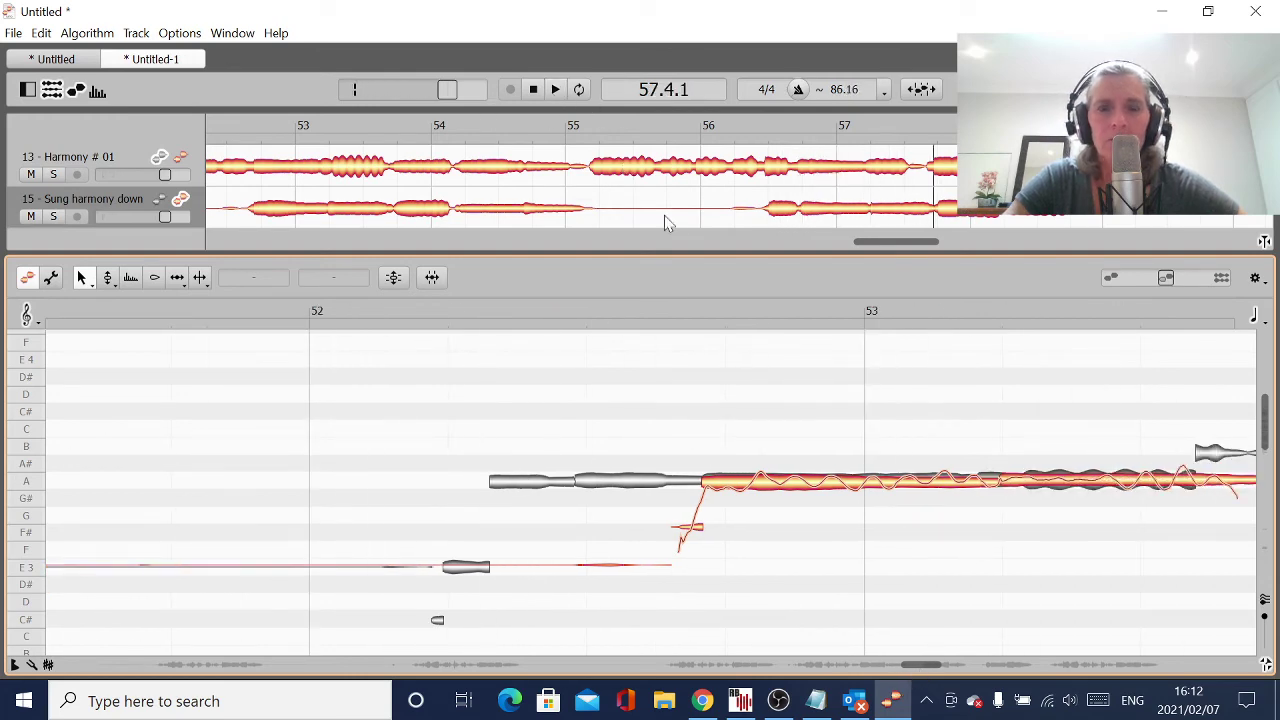
drag(918, 668, 976, 680)
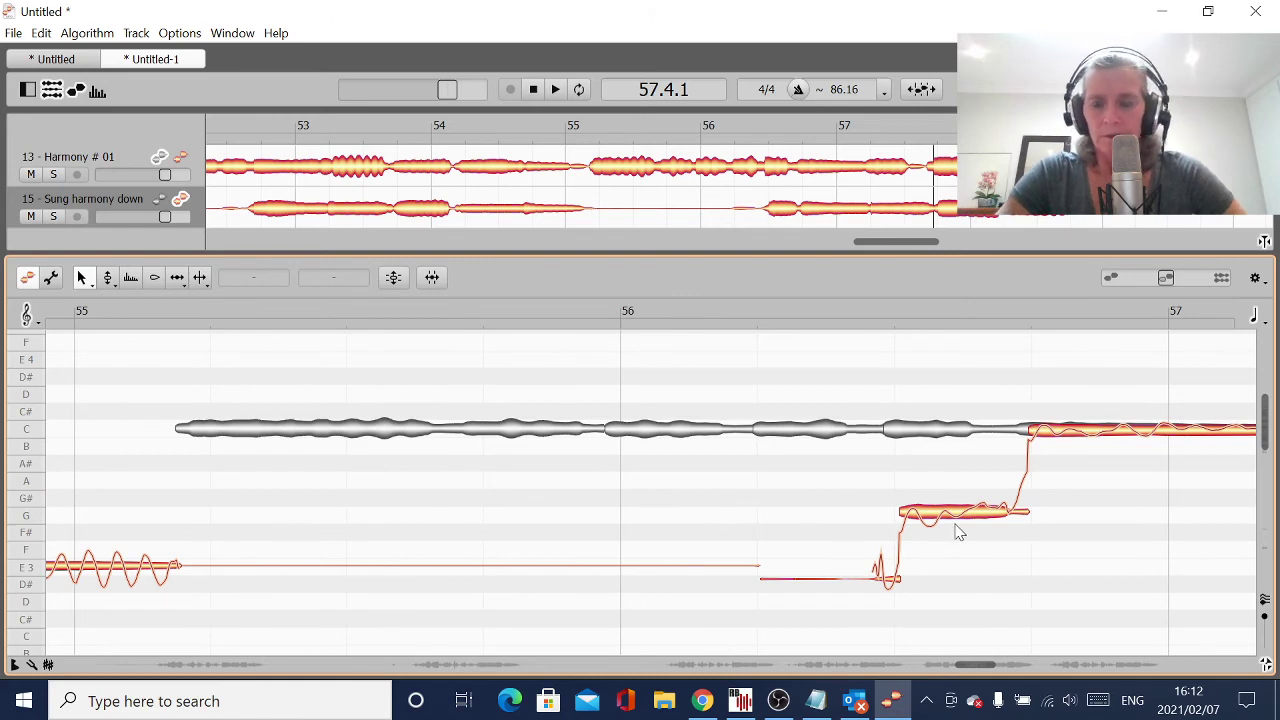
double_click(123, 461)
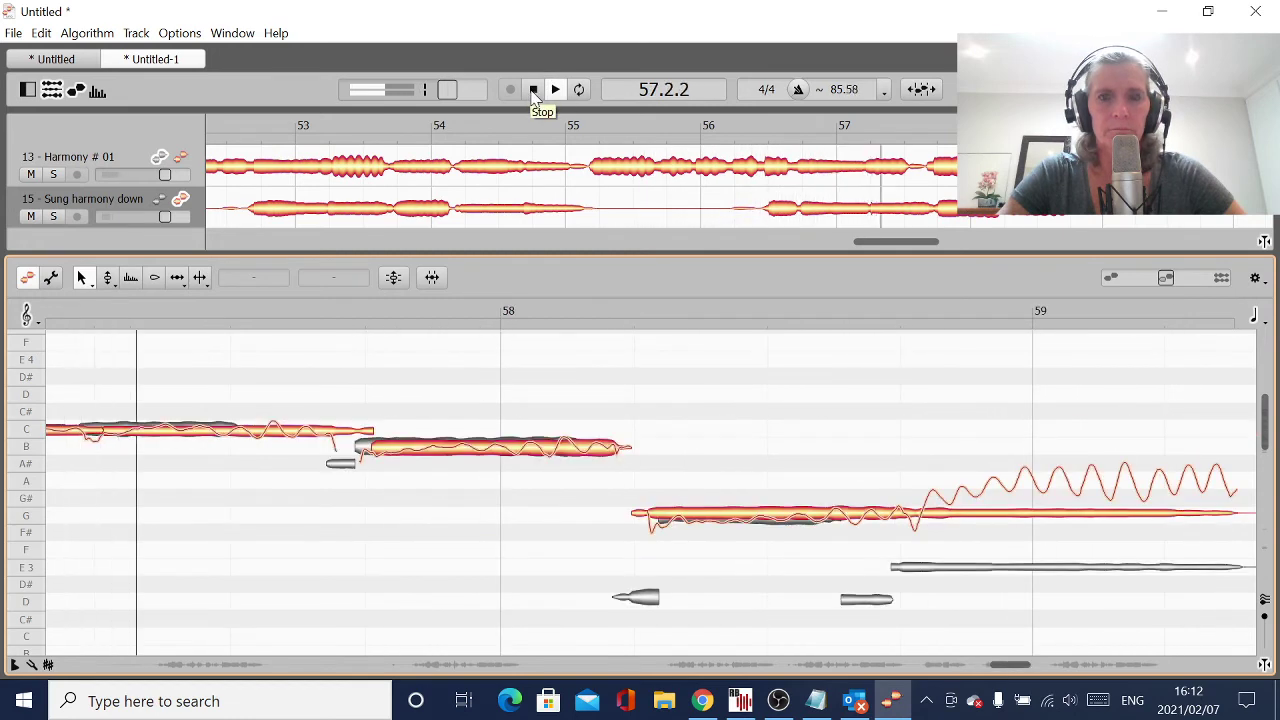
click(533, 90)
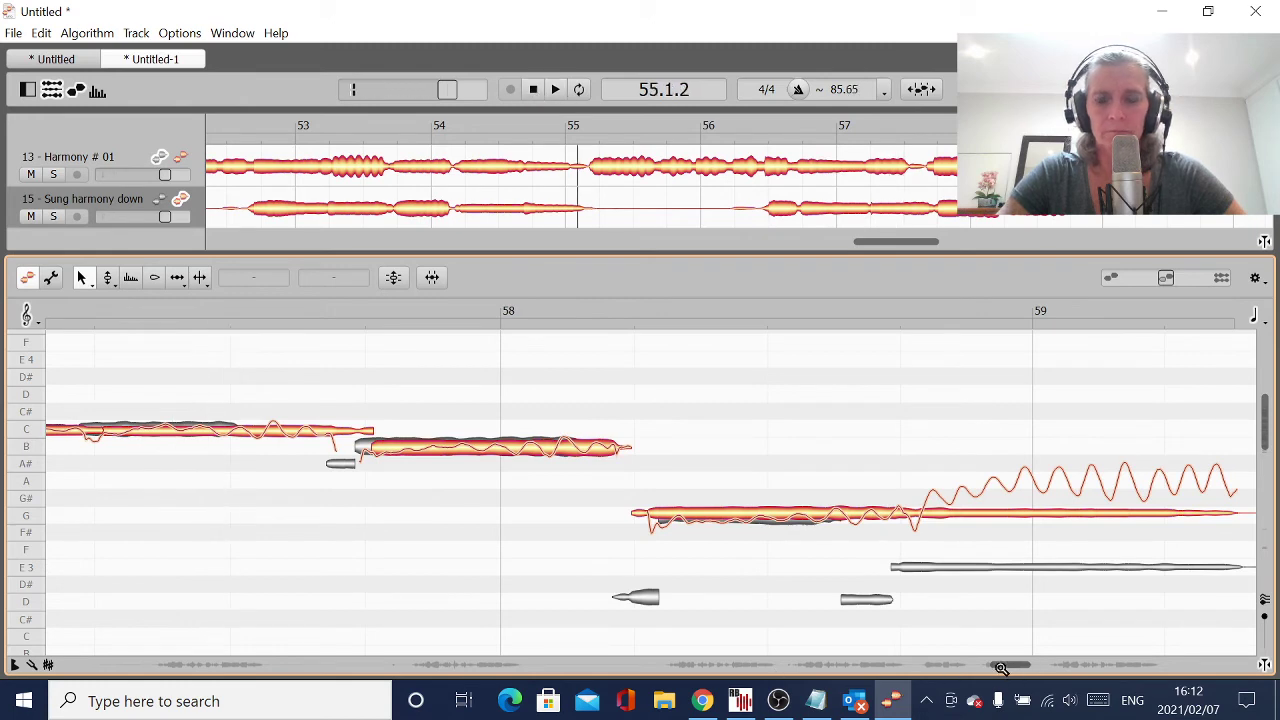
Raise the G3 note after bar 56 to C4 with an earlier start, and end the C4 note before bar 58 earlier.
drag(998, 666, 610, 590)
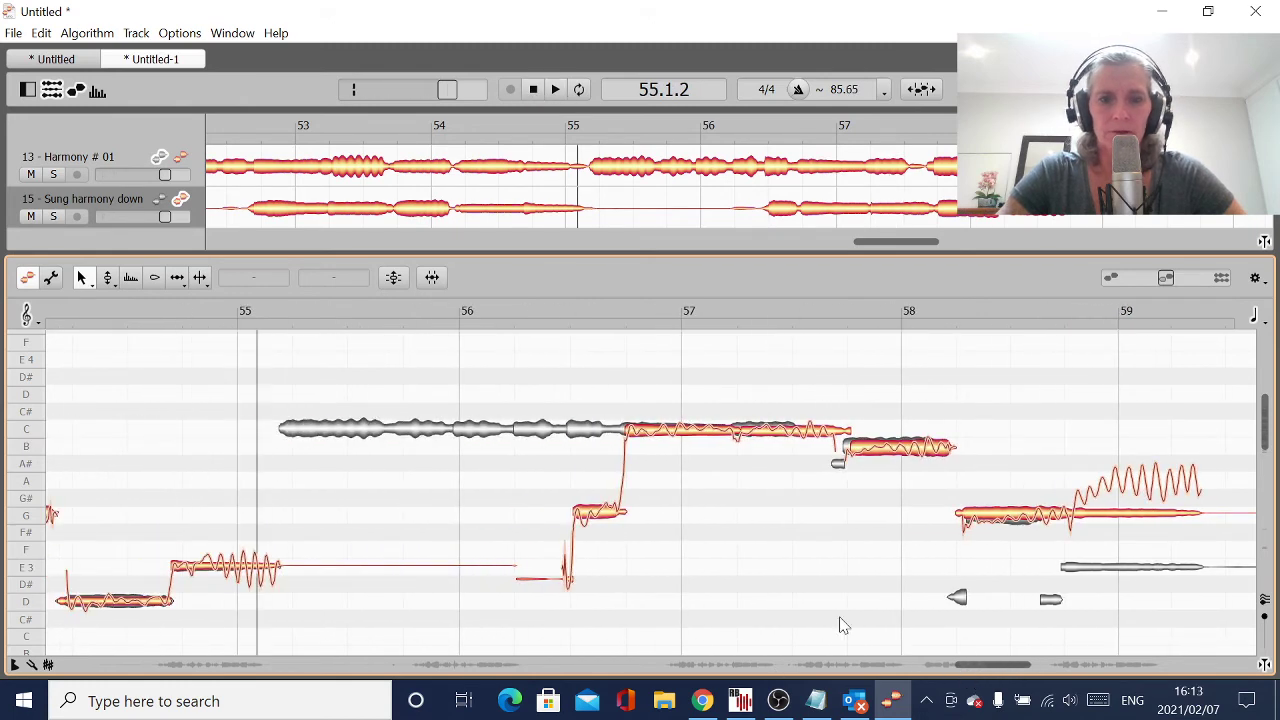
drag(600, 520, 570, 433)
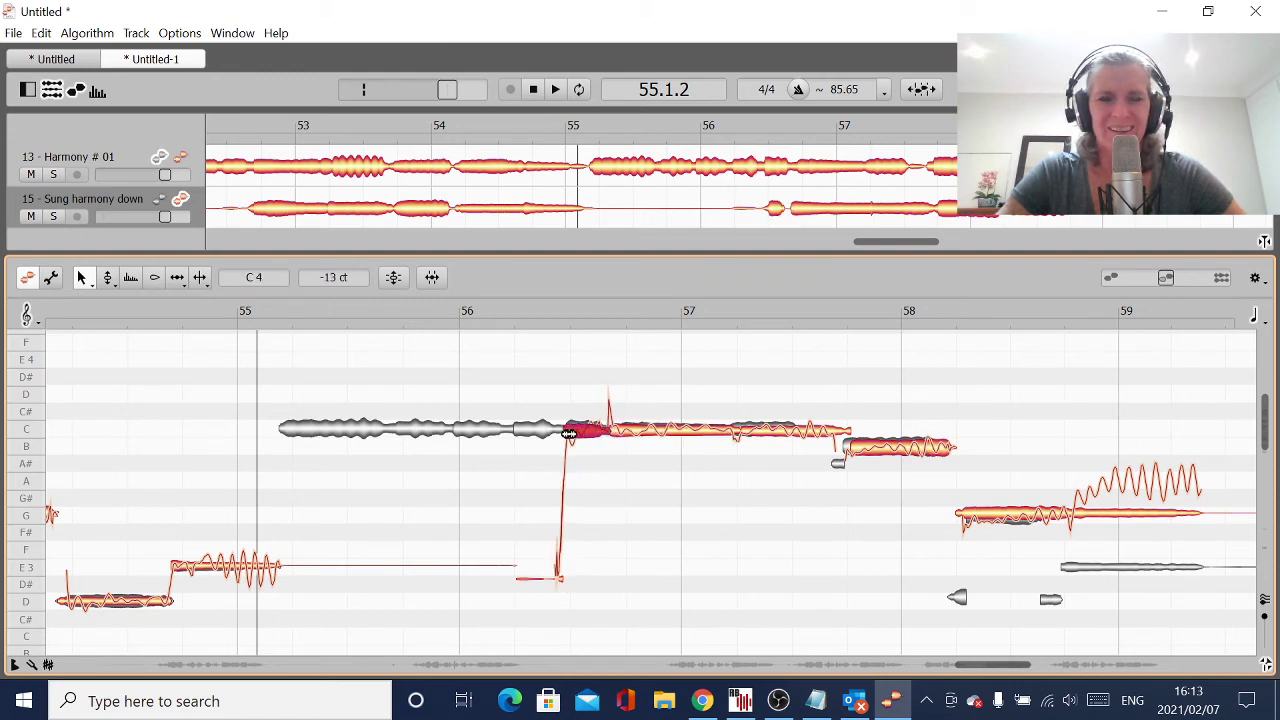
drag(848, 436, 840, 434)
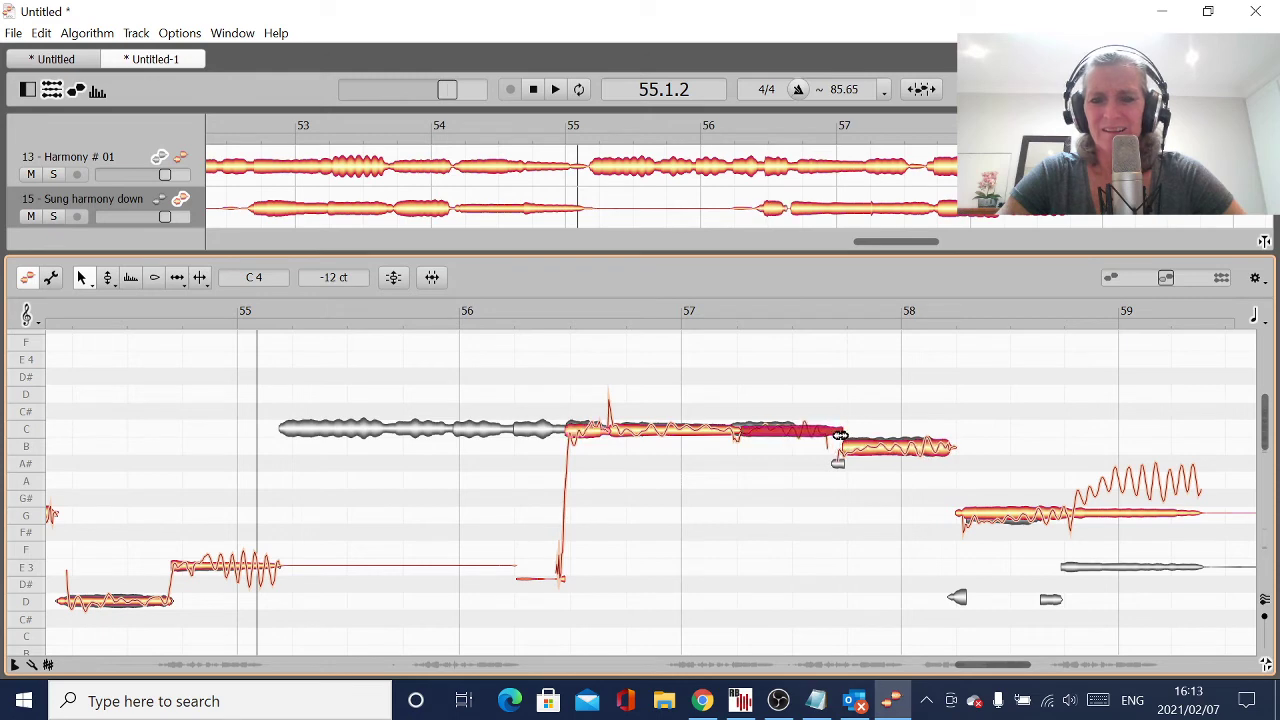
Spread the unison tracks apart temporarily, and move the boundary between the two long C4 notes after bar 57 earlier.
click(1264, 603)
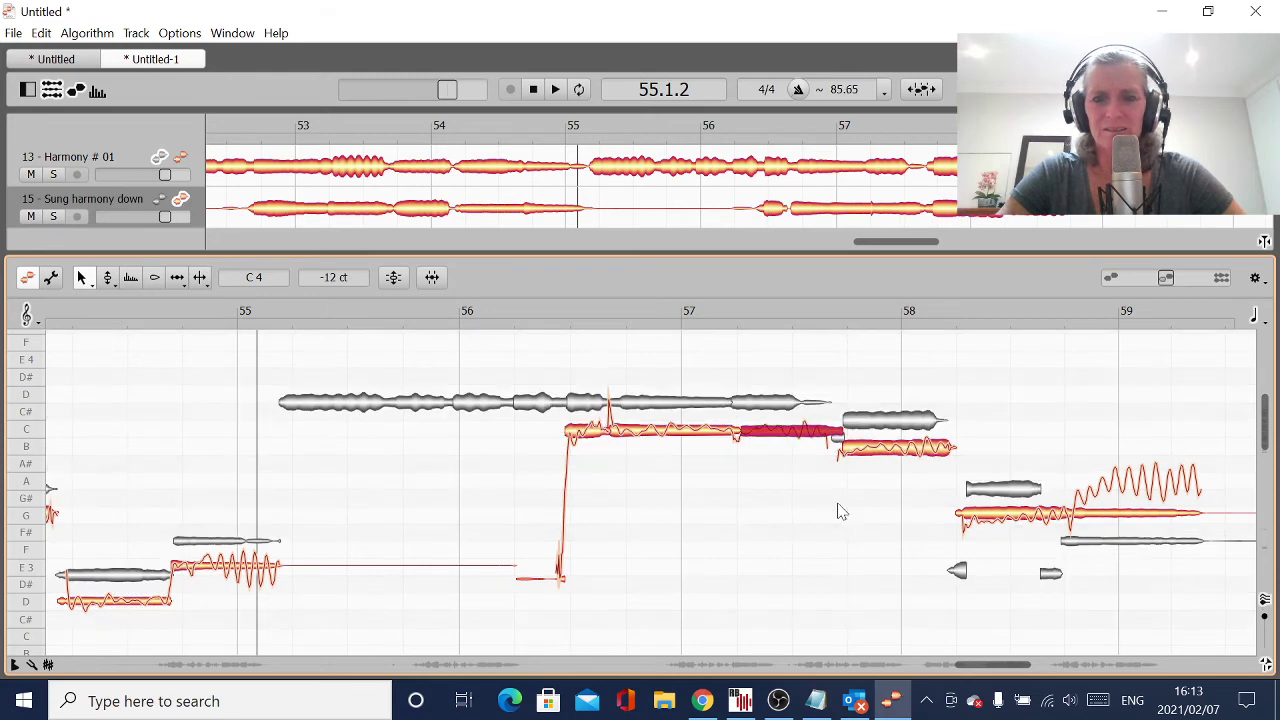
mouse_move(741, 437)
mouse_down()
mouse_move(714, 437)
mouse_move(731, 437)
mouse_up()
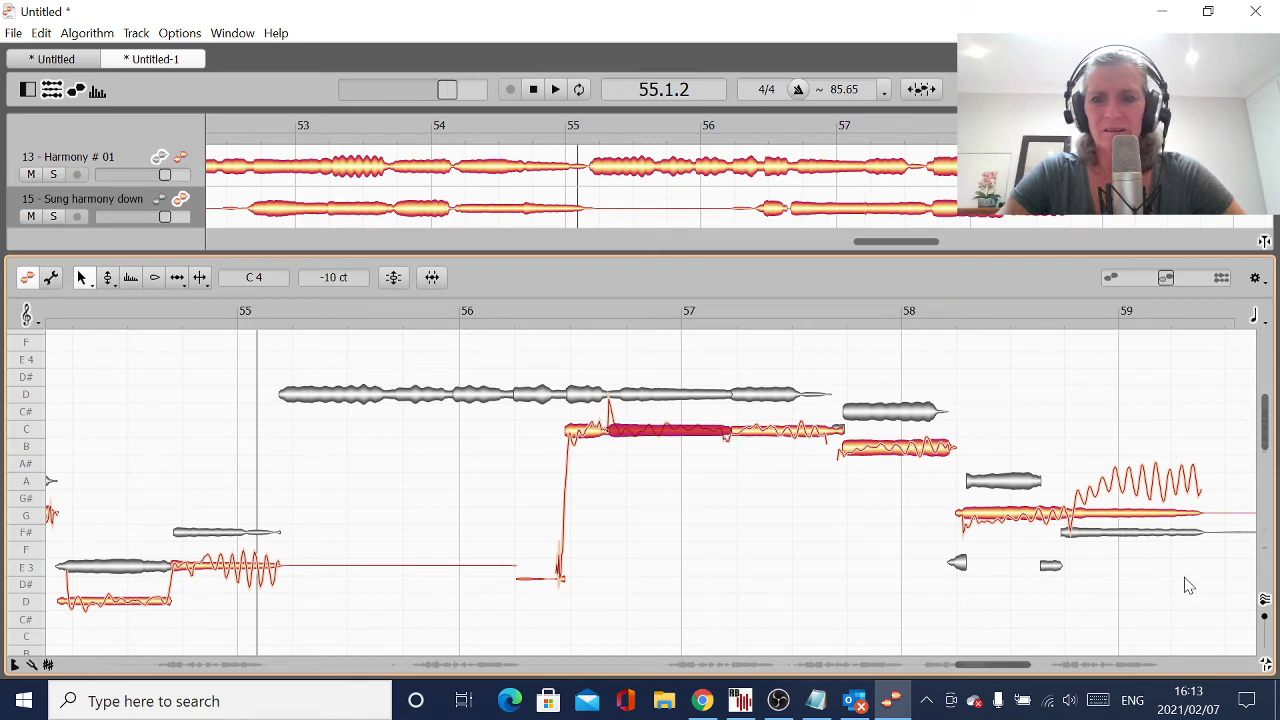
click(1264, 600)
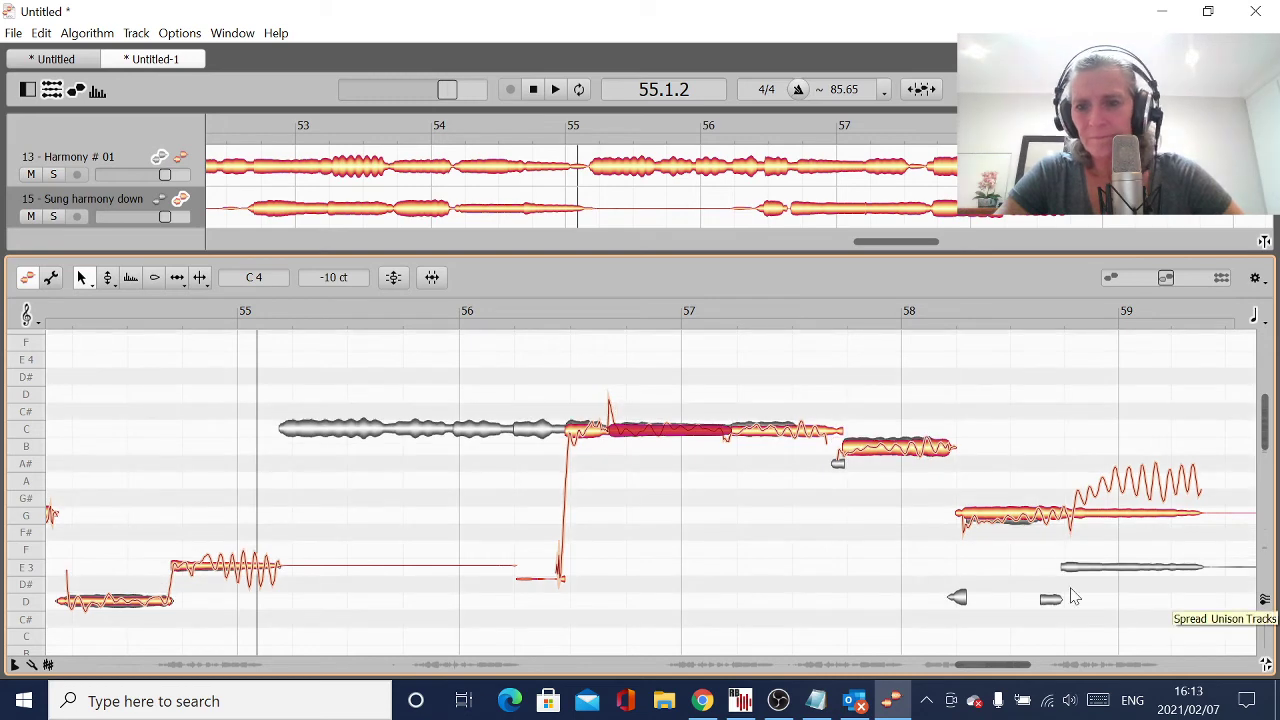
Start the long G3 note after bar 58 later, and split it before bar 59 where the reference drops to E3.
drag(963, 520, 973, 522)
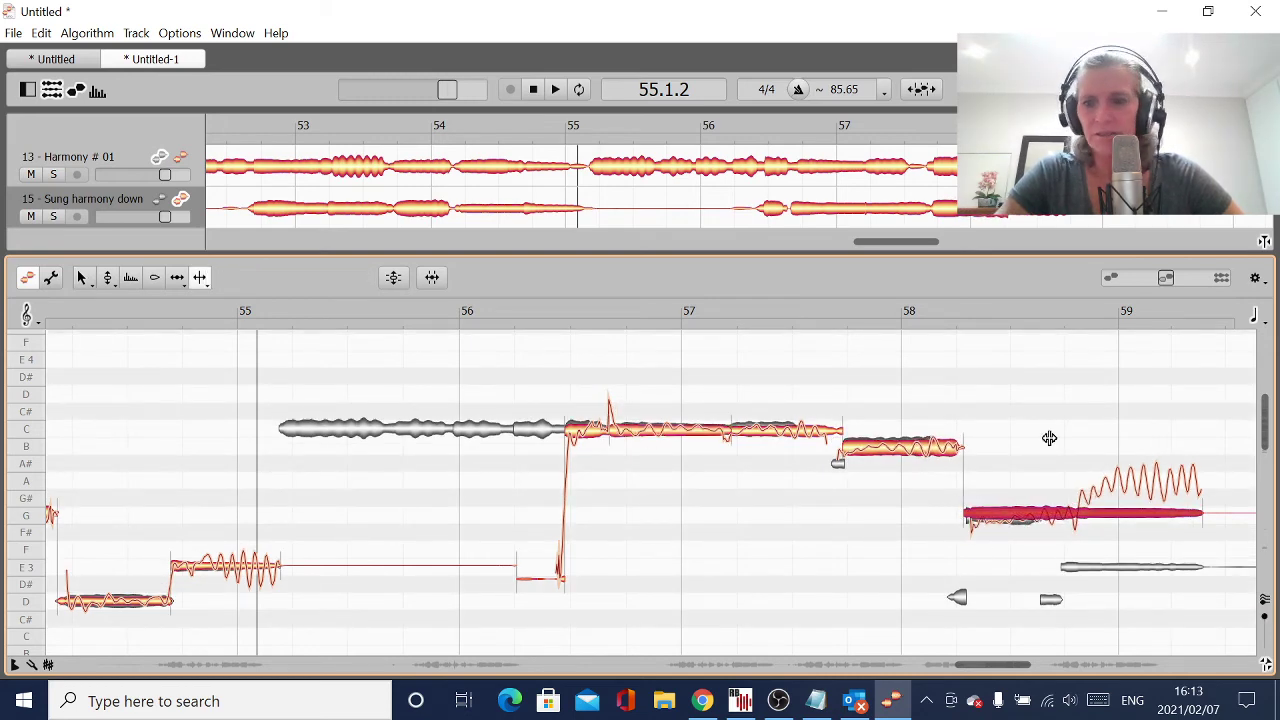
double_click(1060, 513)
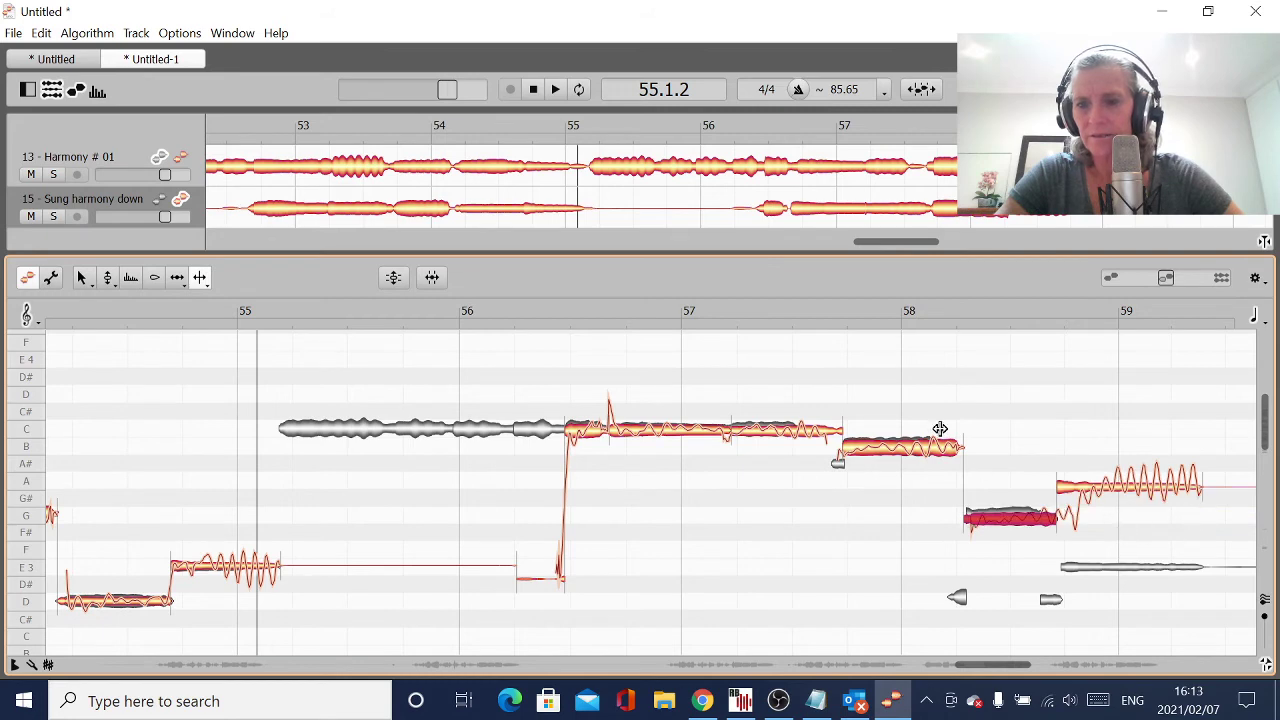
click(82, 277)
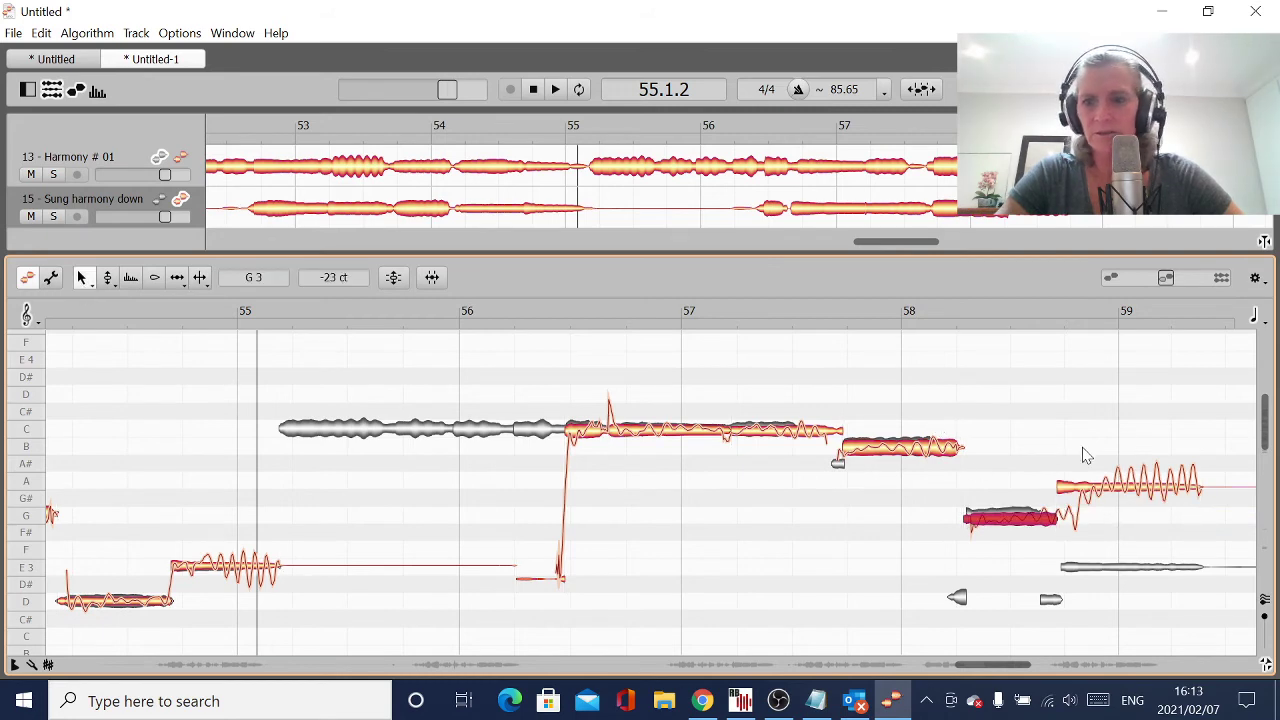
Lower the note split off before bar 59 to E3, and play back the phrase from before bar 55 to check it.
drag(1157, 494, 1168, 567)
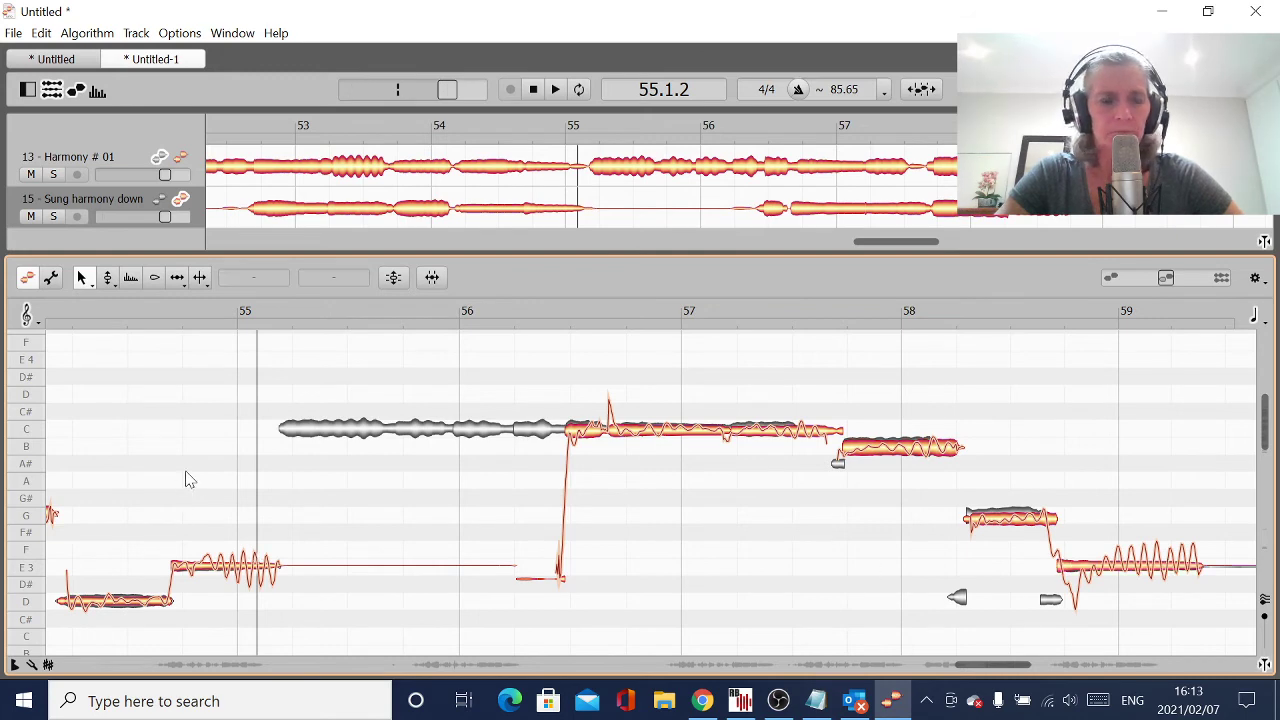
key(space)
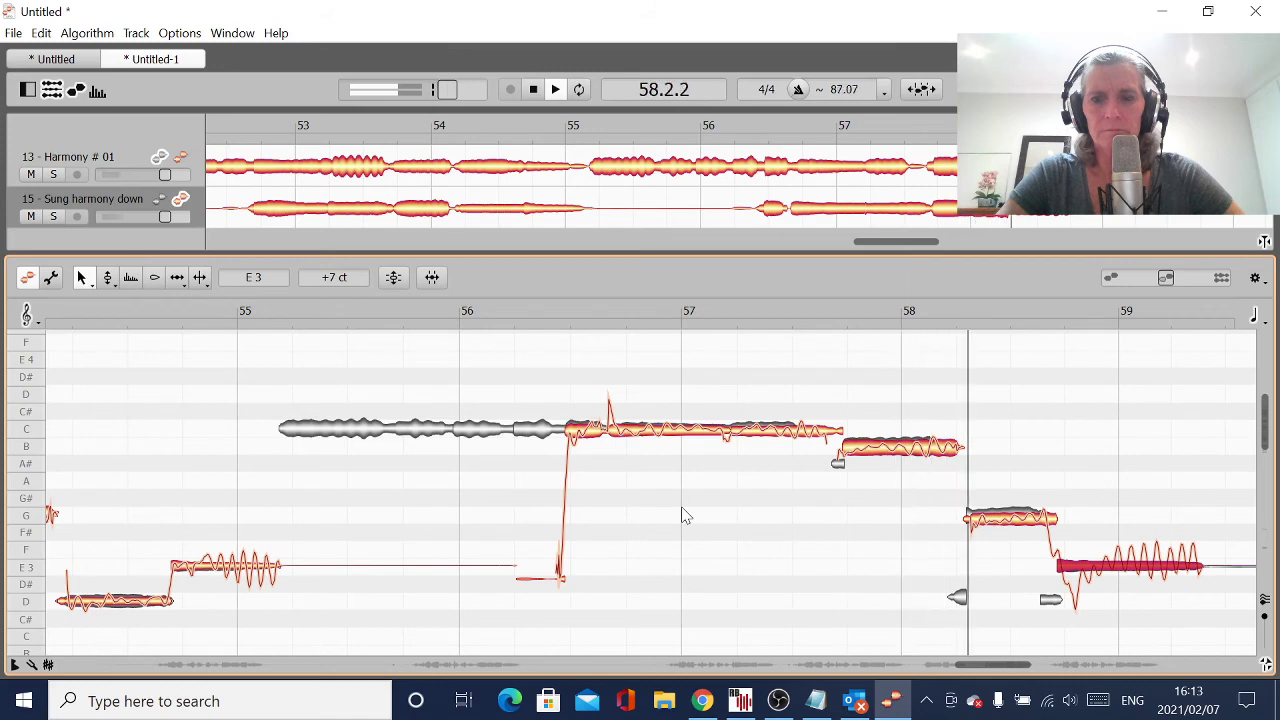
click(535, 91)
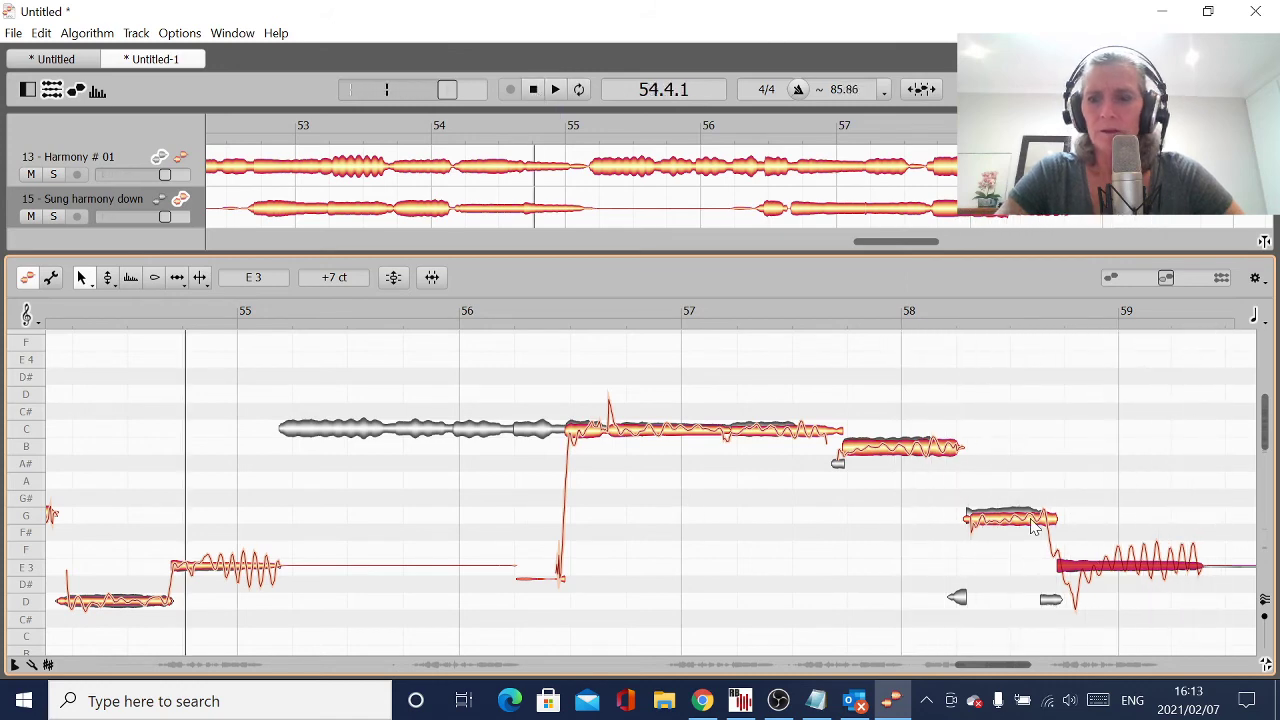
Raise the note before bar 59 to G3, and reset all of its pitch changes.
drag(1103, 577, 1103, 525)
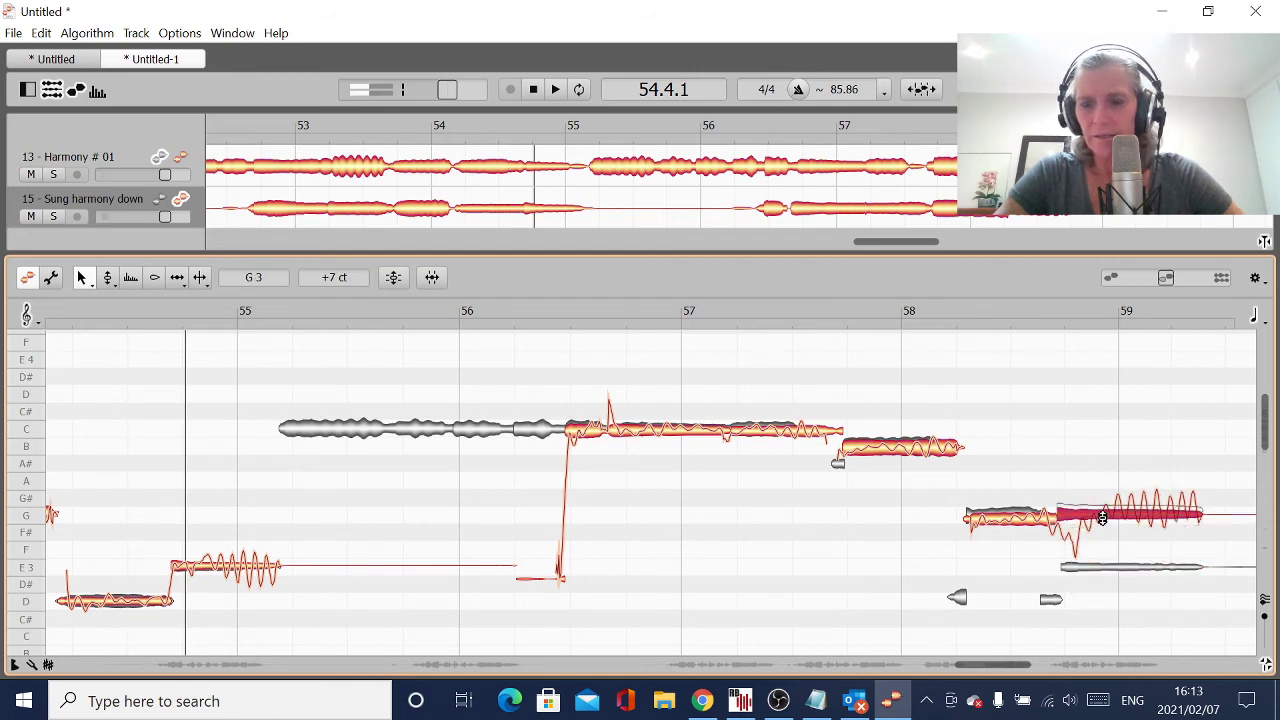
click(41, 33)
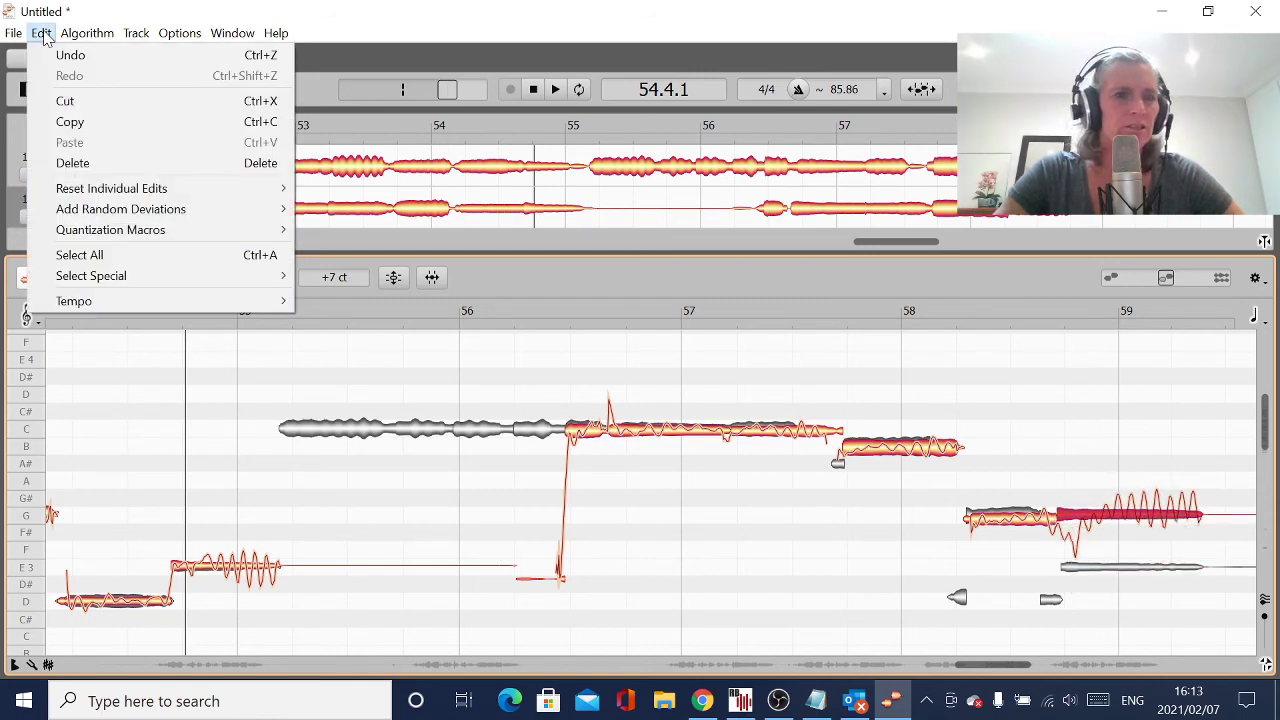
mouse_move(110, 190)
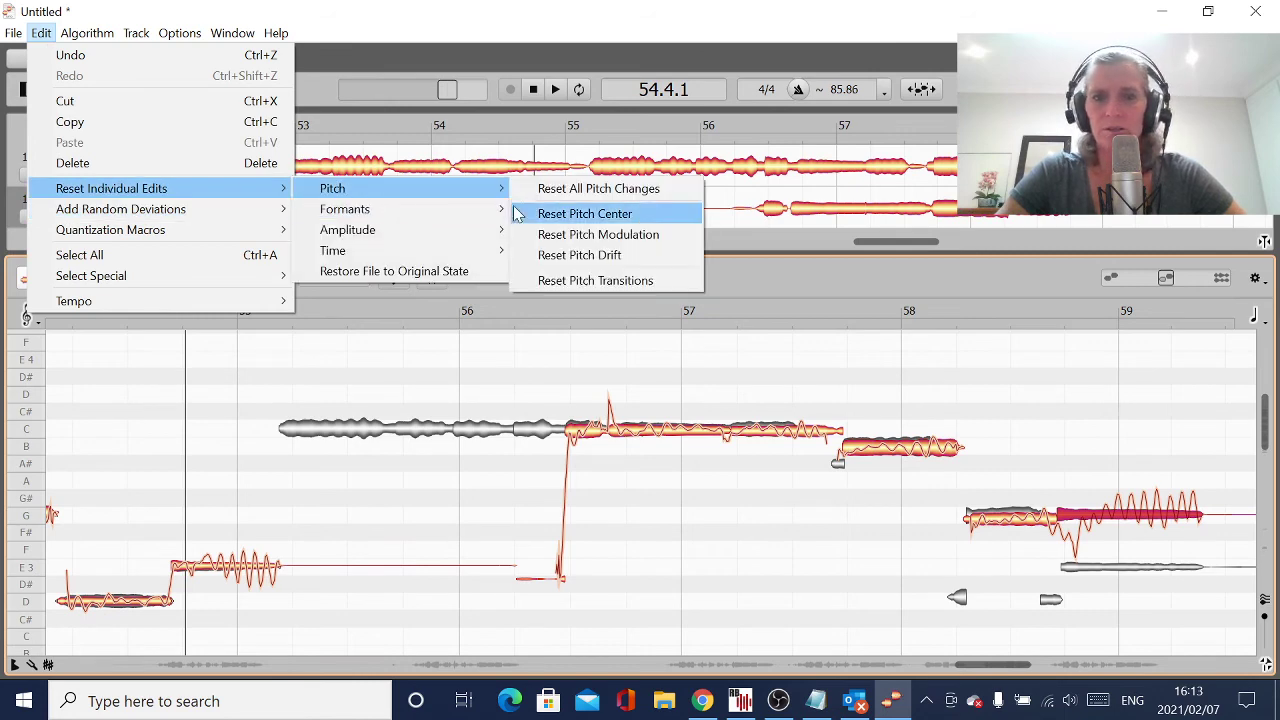
click(560, 188)
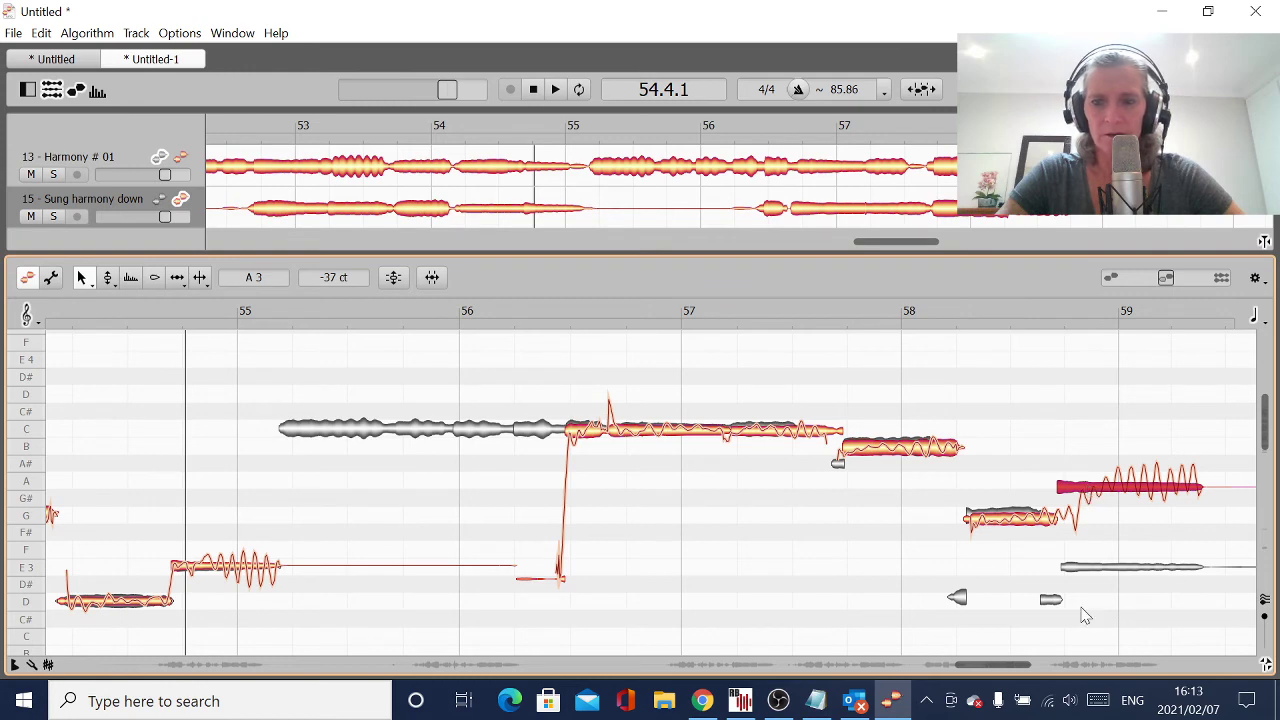
click(393, 277)
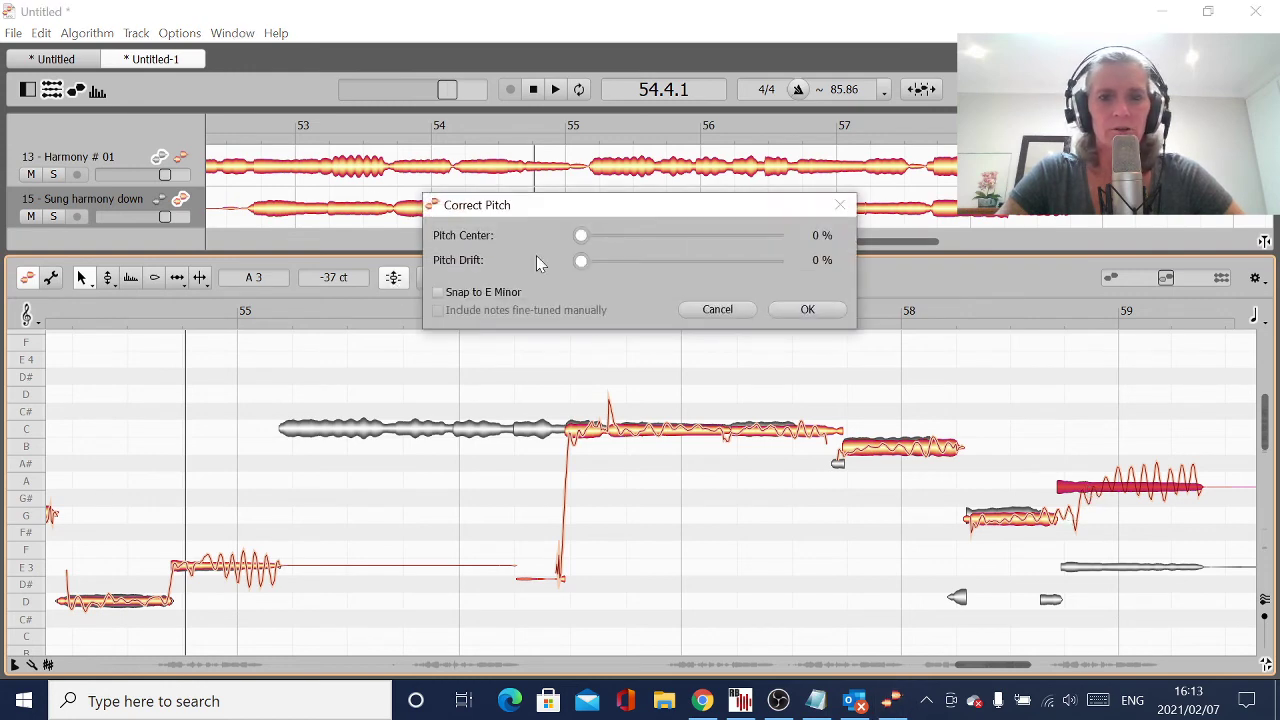
click(768, 237)
click(765, 262)
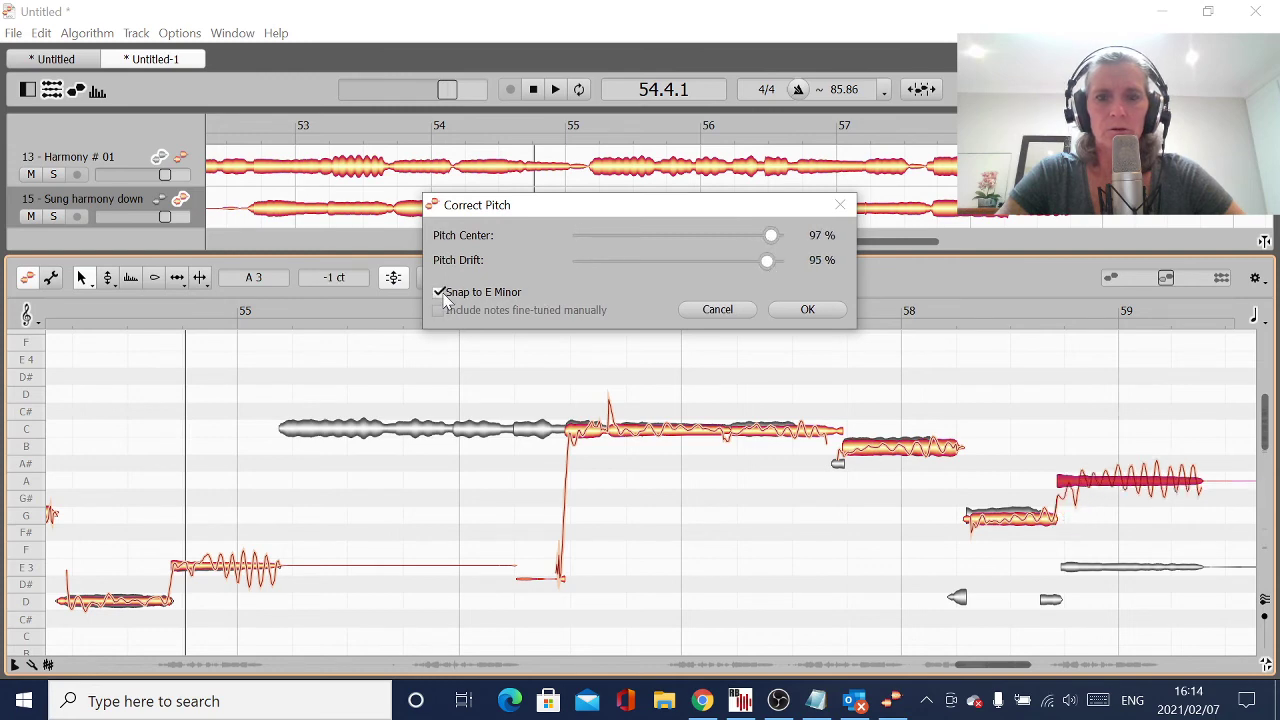
click(730, 311)
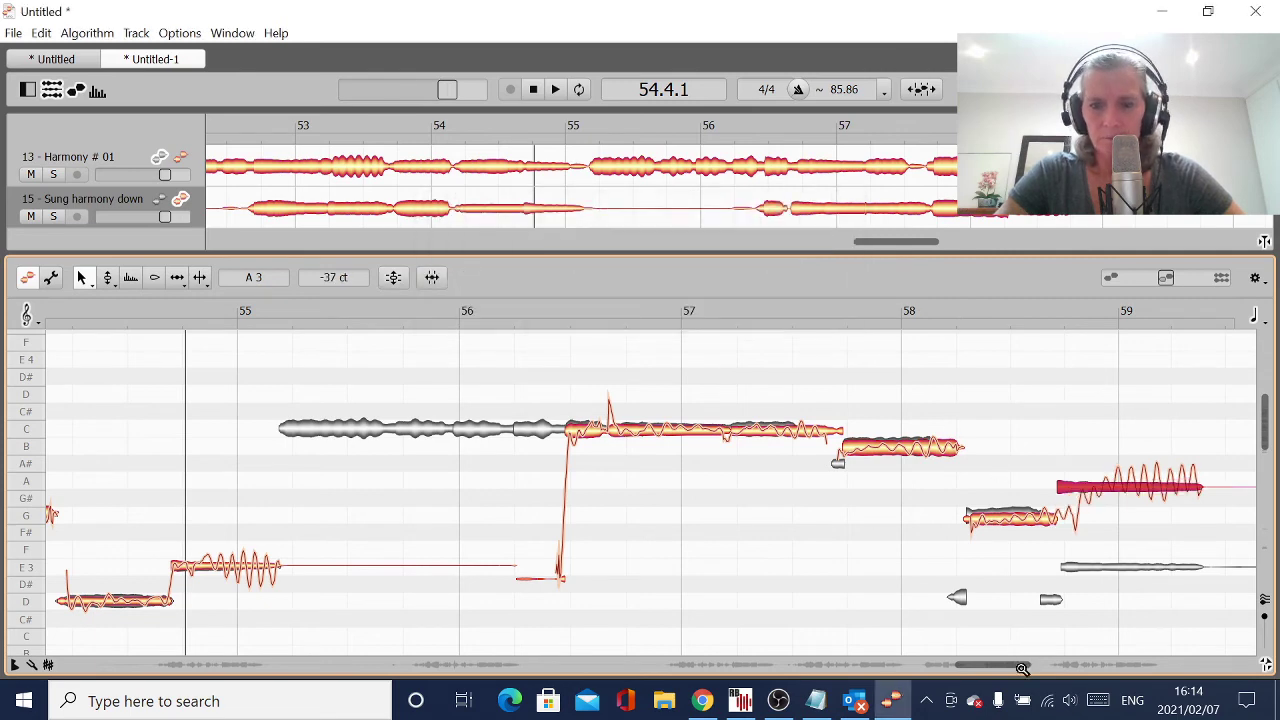
Snap the note before bar 59 to A3, and split off two short segments at its start.
drag(1005, 668, 1022, 692)
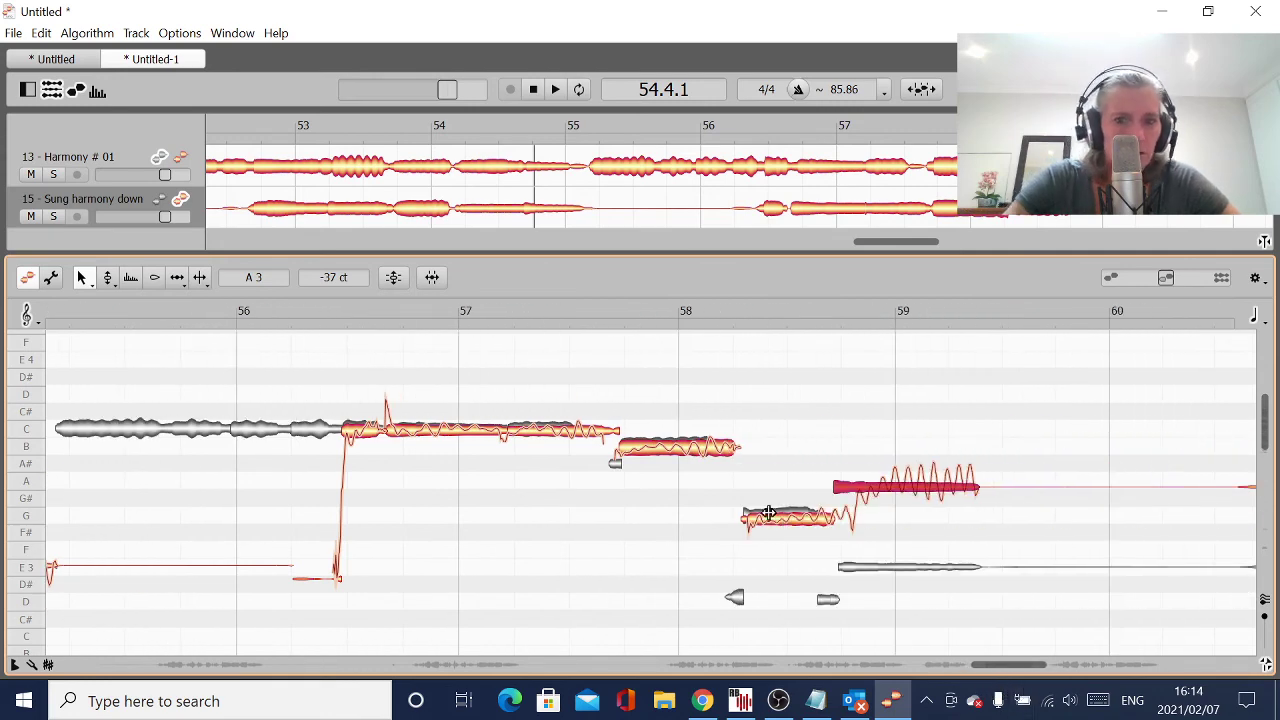
double_click(866, 494)
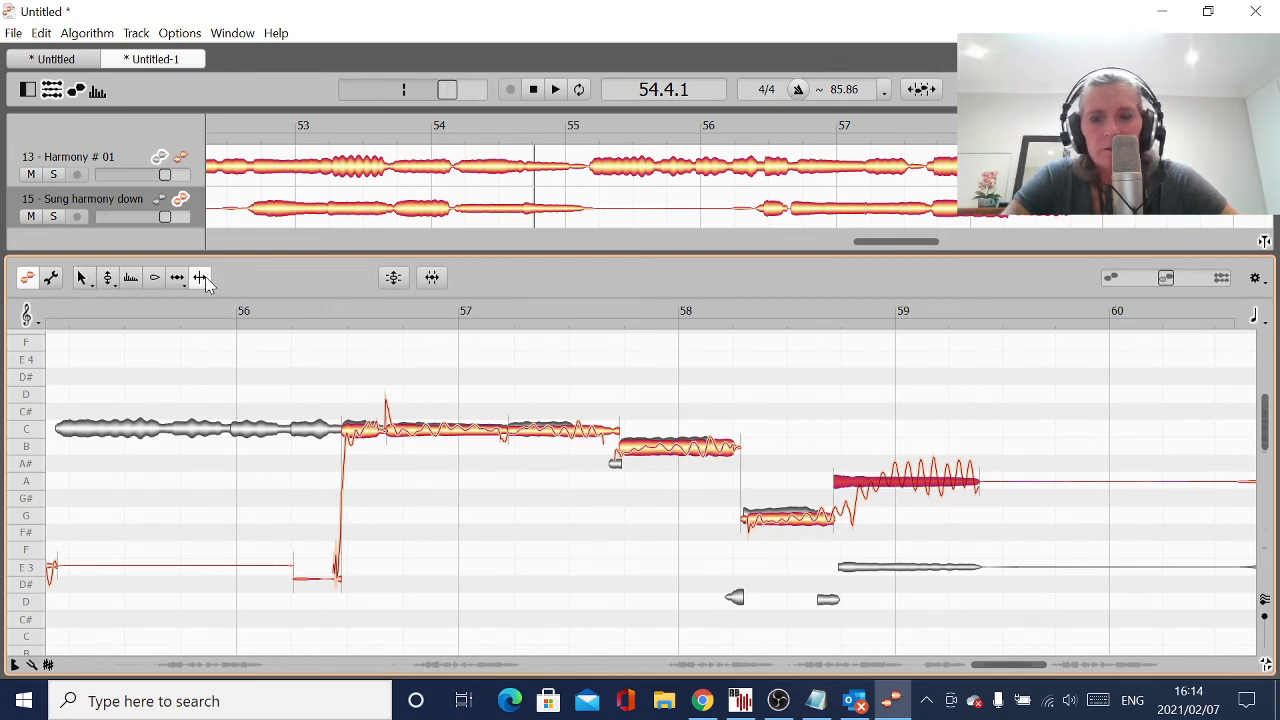
double_click(862, 481)
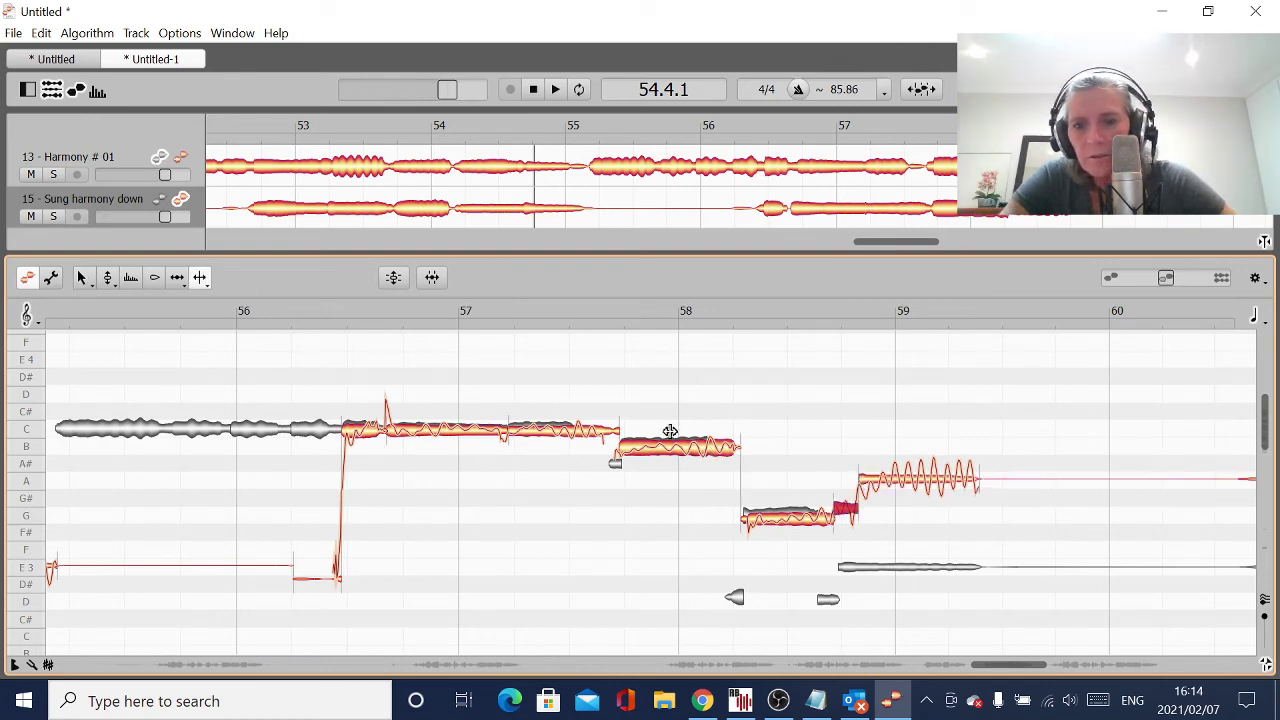
double_click(885, 481)
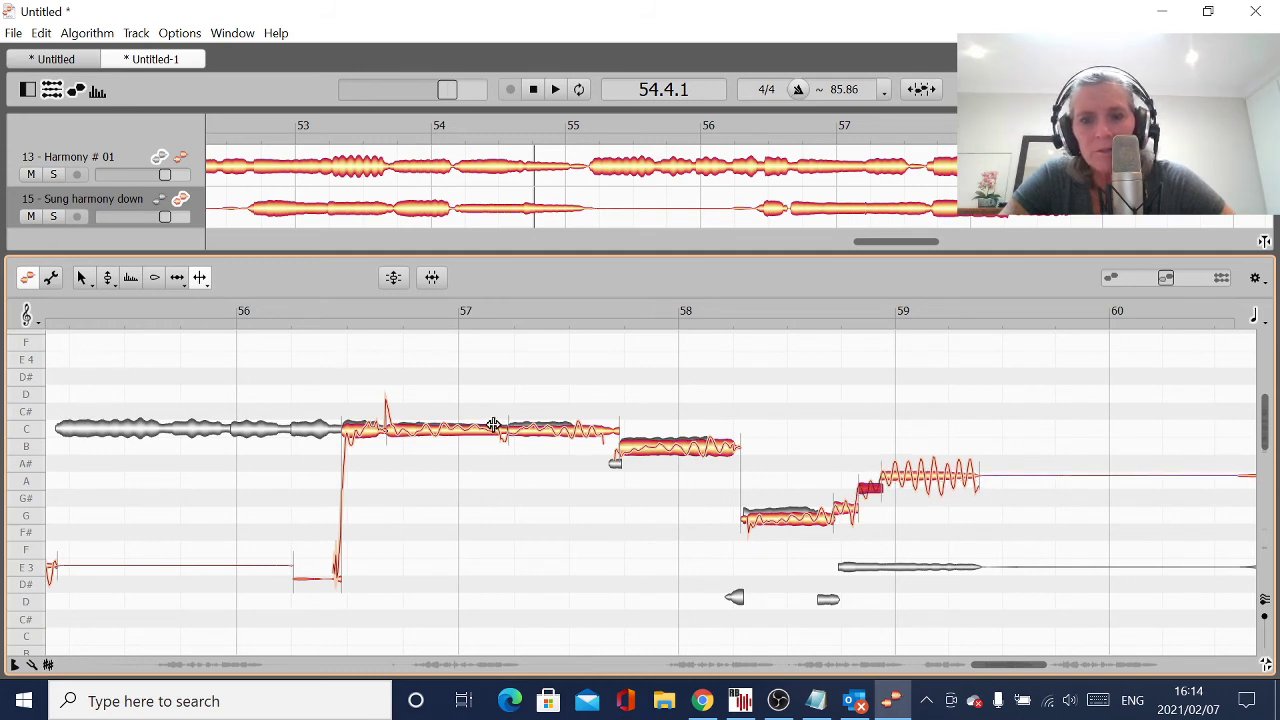
Play back the phrase from just after bar 57 through bar 59 to check the split notes.
double_click(497, 540)
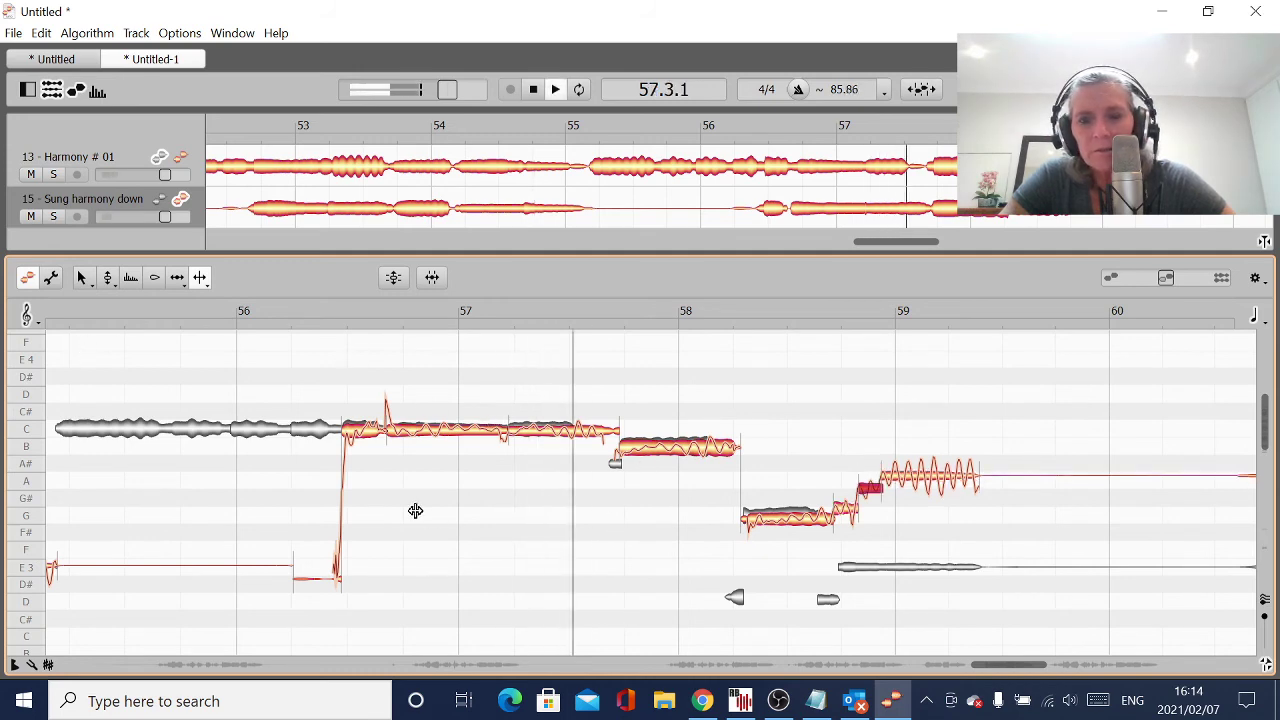
click(503, 566)
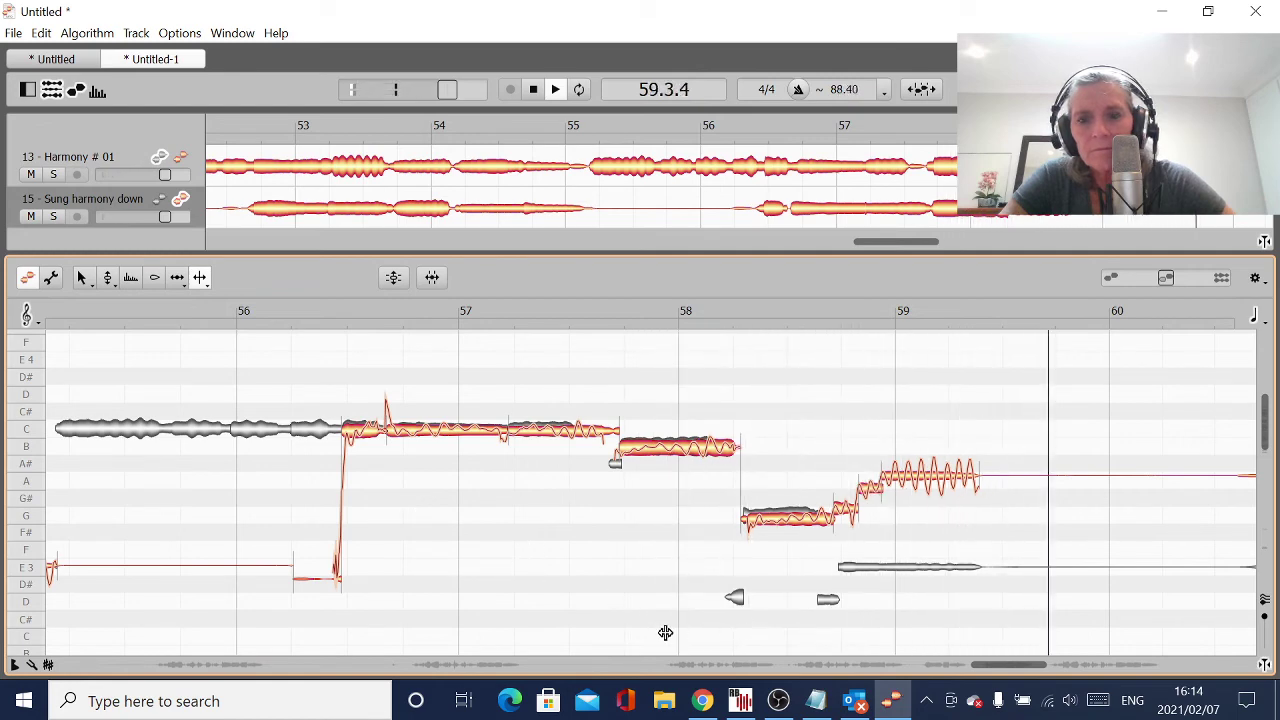
key(space)
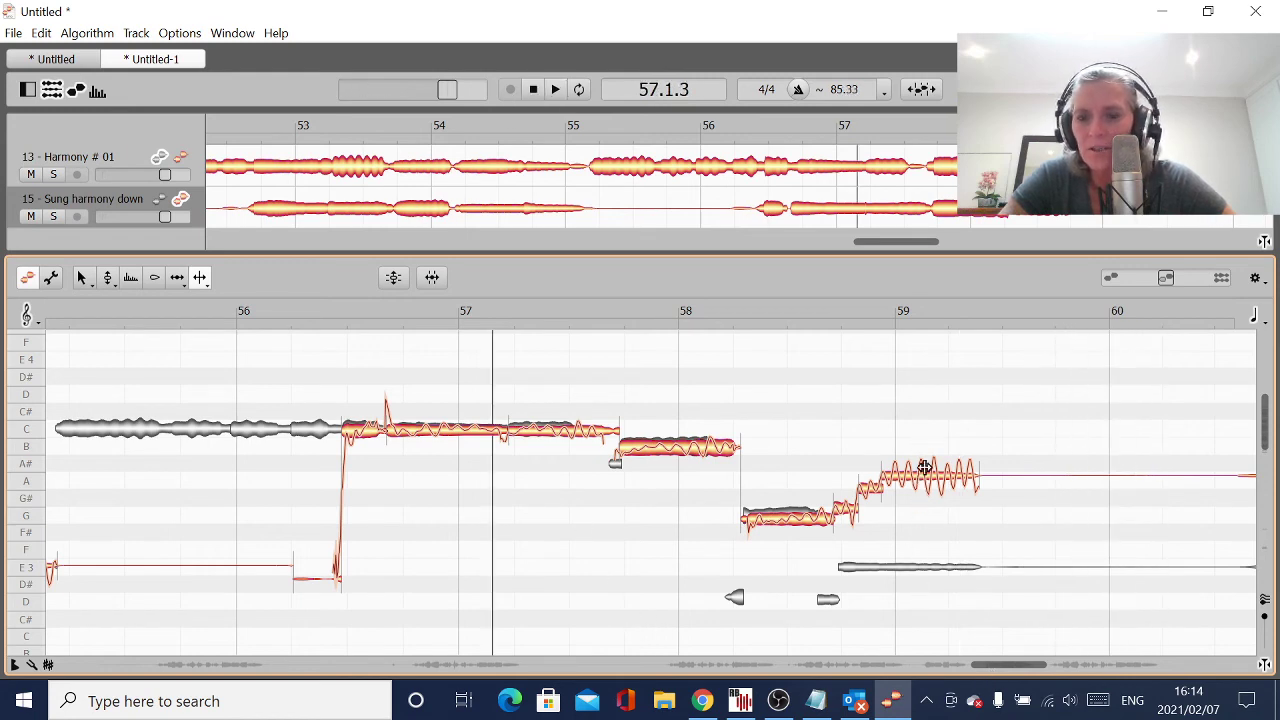
Lower the low notes on either side of bar 61 to E3, and end the last of them earlier.
drag(1005, 670, 1052, 671)
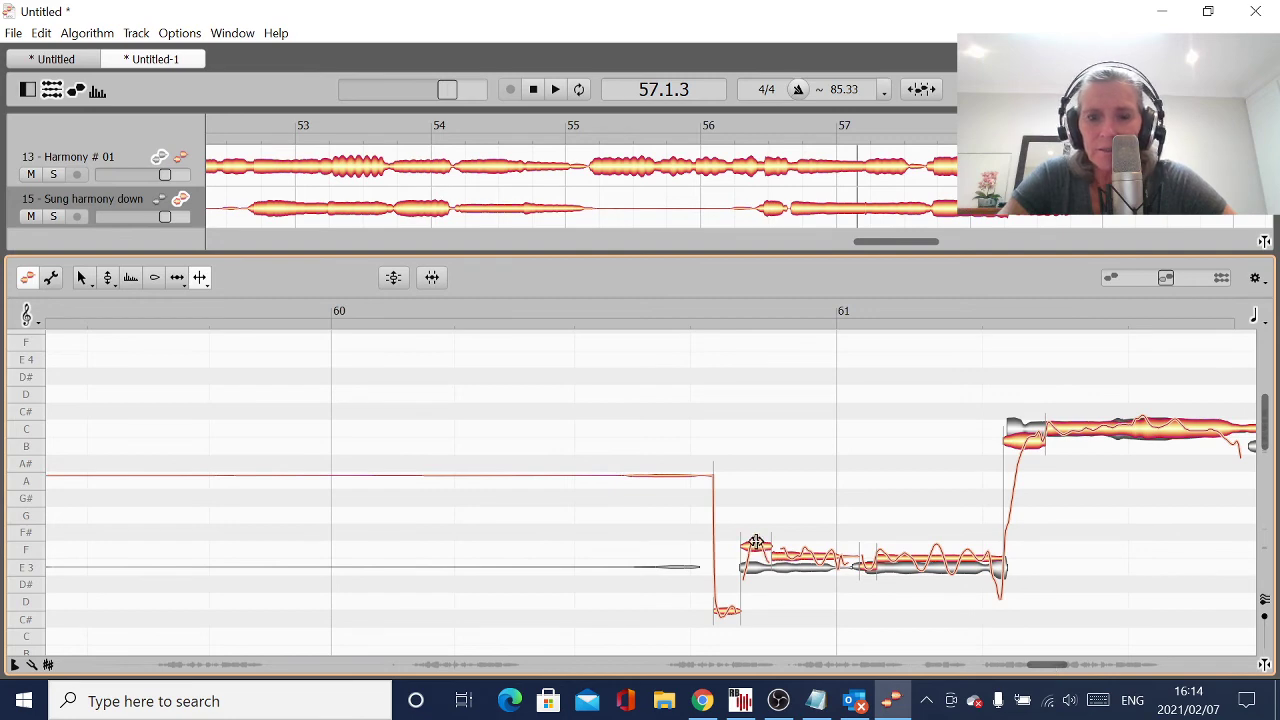
click(82, 277)
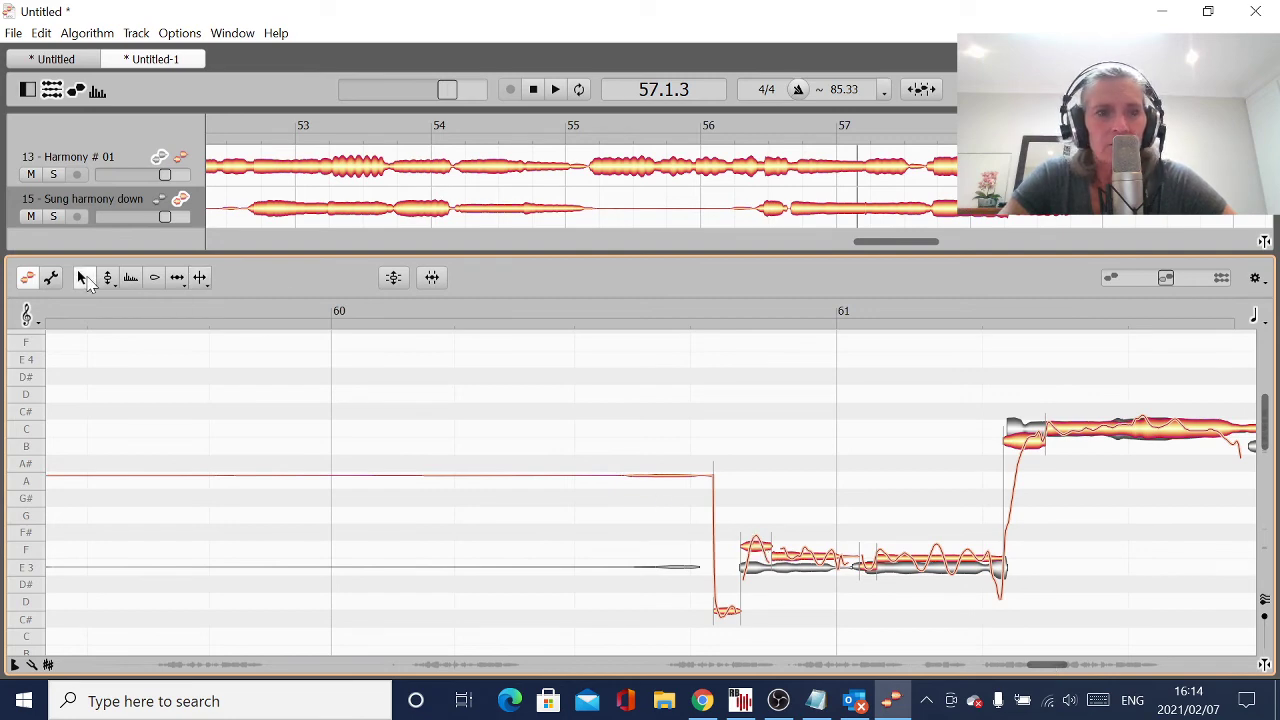
drag(763, 553, 870, 572)
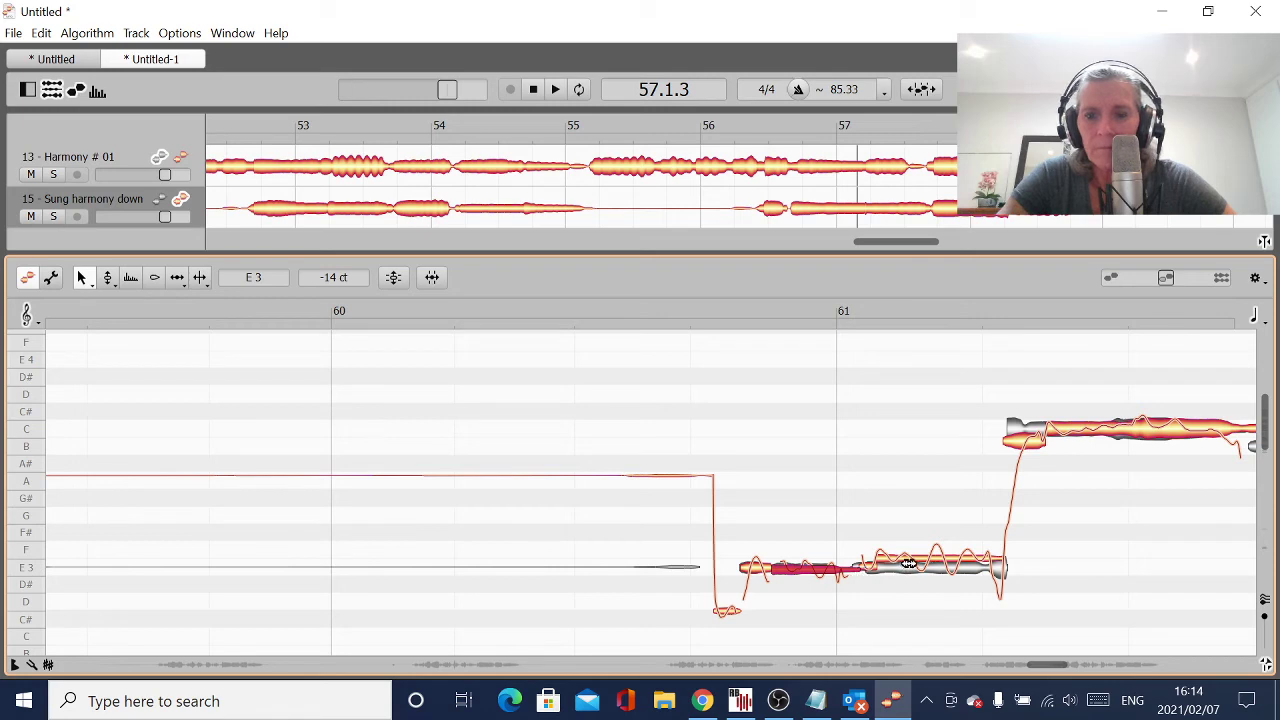
drag(925, 565, 988, 567)
Split the short B3 note after bar 61, and lower its first part to E3.
click(178, 278)
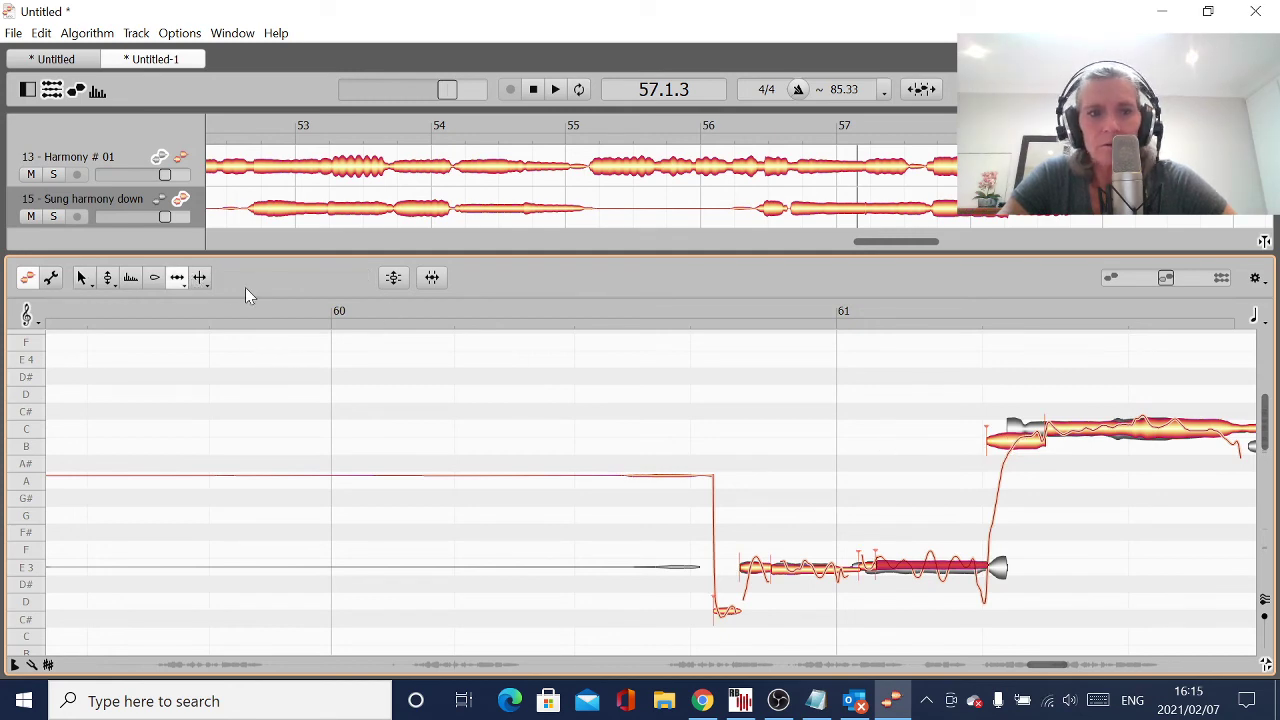
click(201, 280)
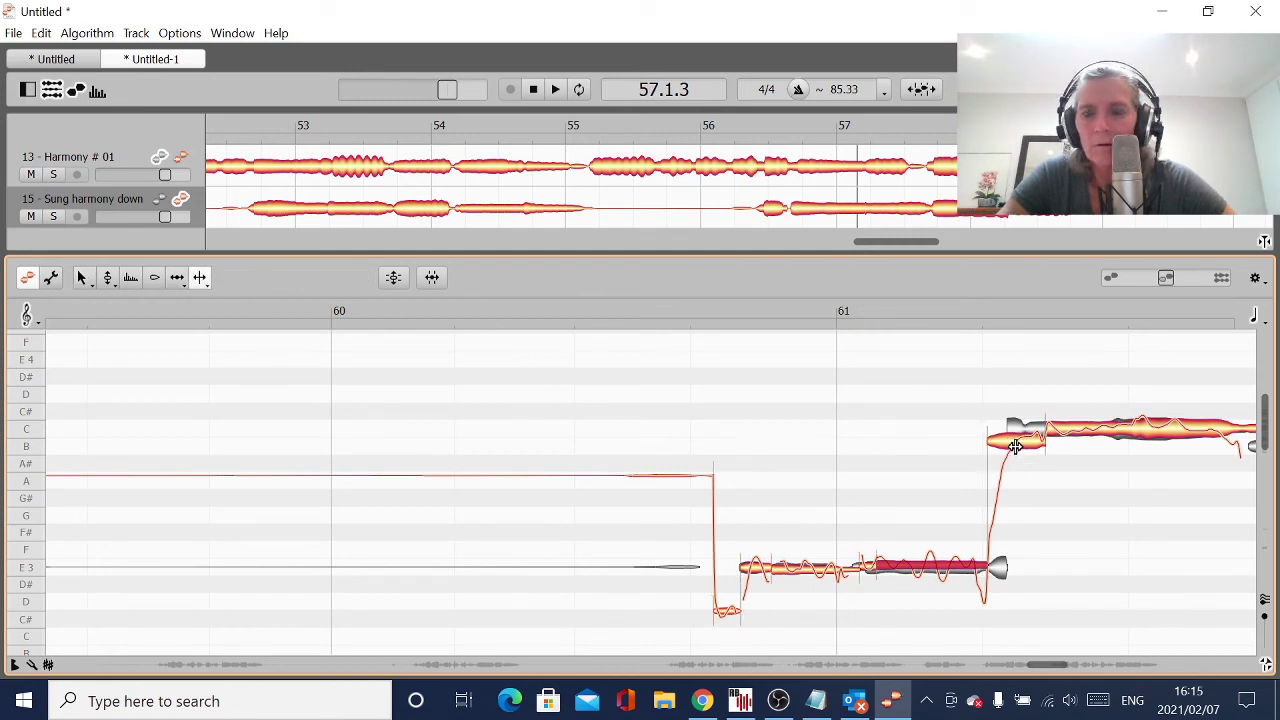
click(1014, 447)
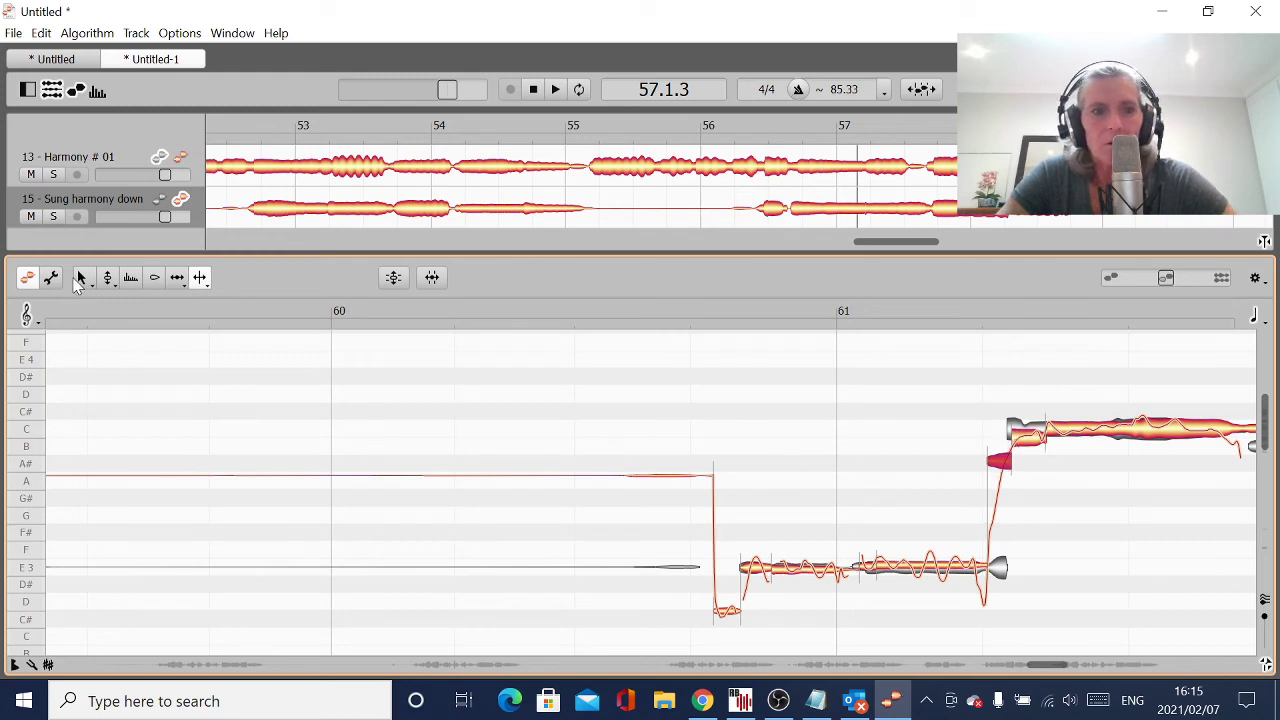
click(83, 279)
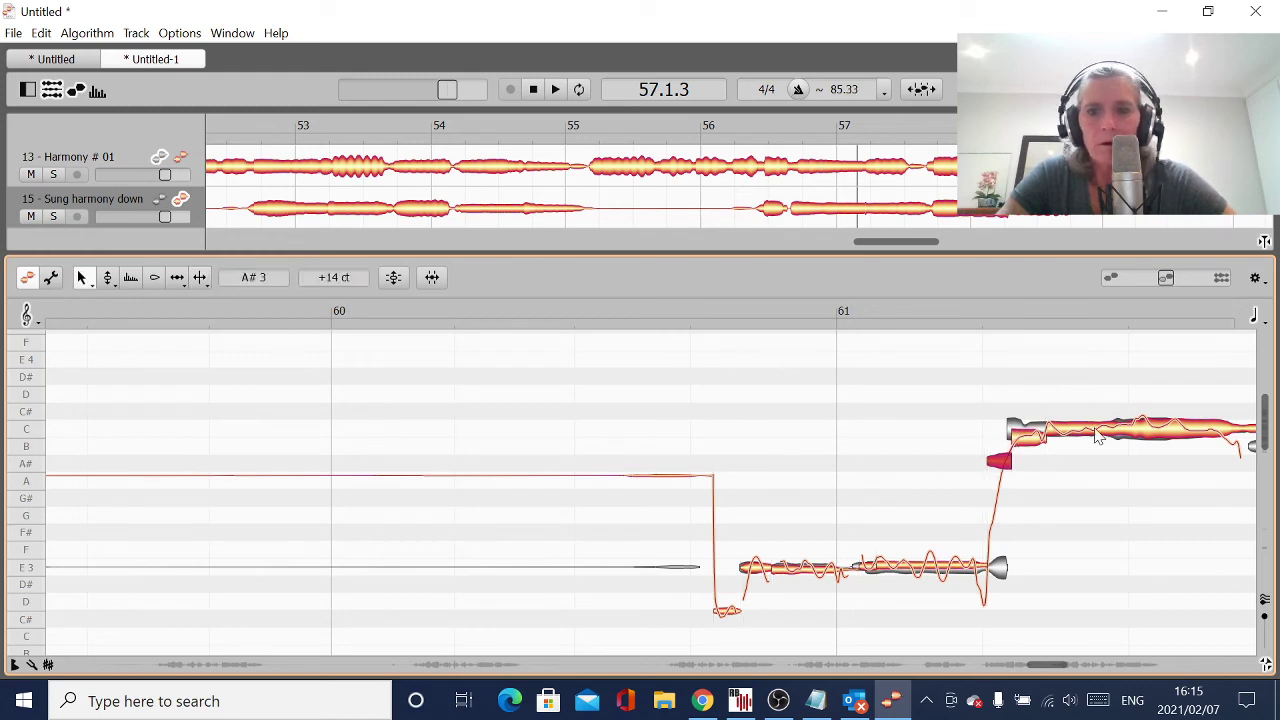
drag(1000, 468, 1000, 566)
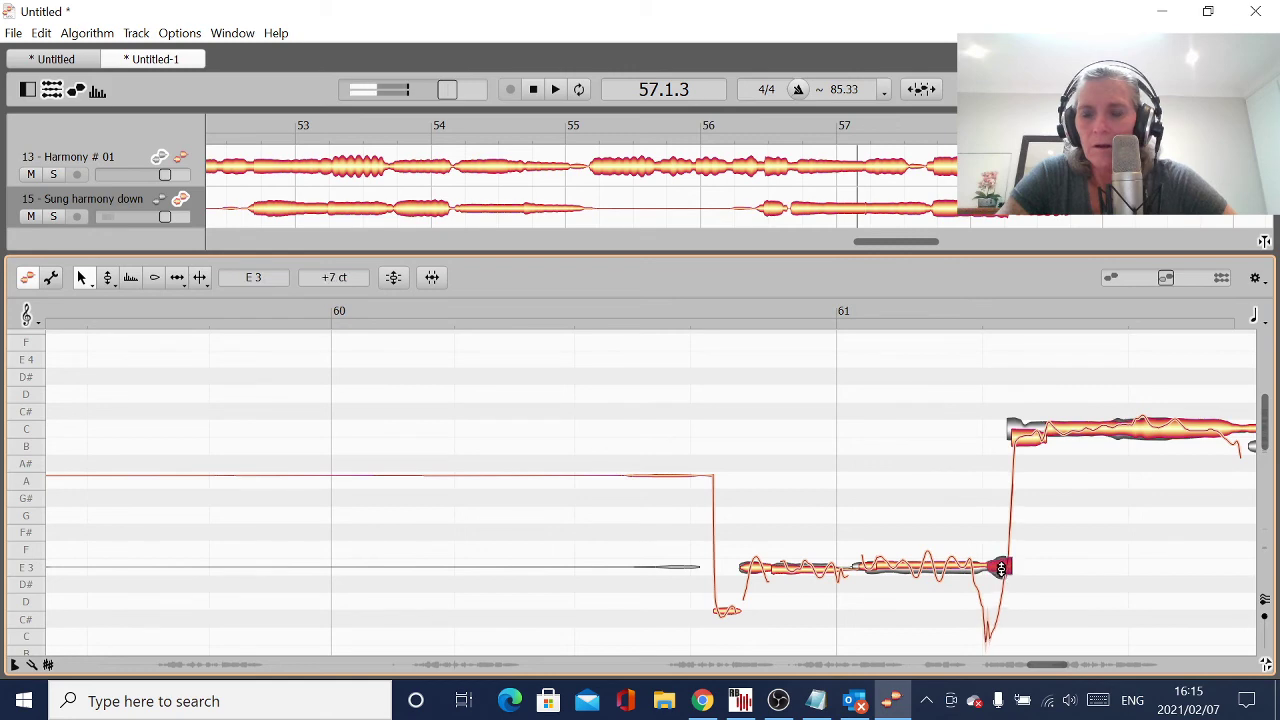
Raise the short note after bar 61 to C4, and start and end the long C4 note earlier with unison tracks temporarily spread.
click(1032, 446)
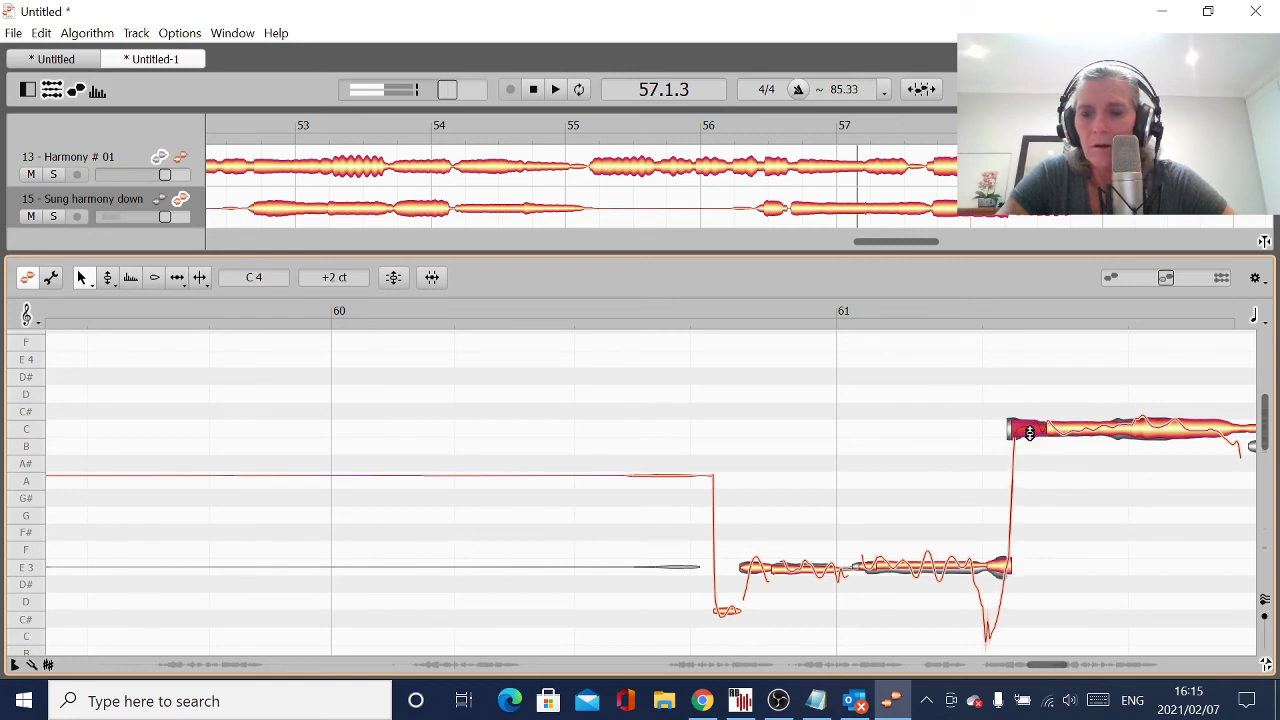
drag(1043, 428, 1031, 428)
click(1264, 603)
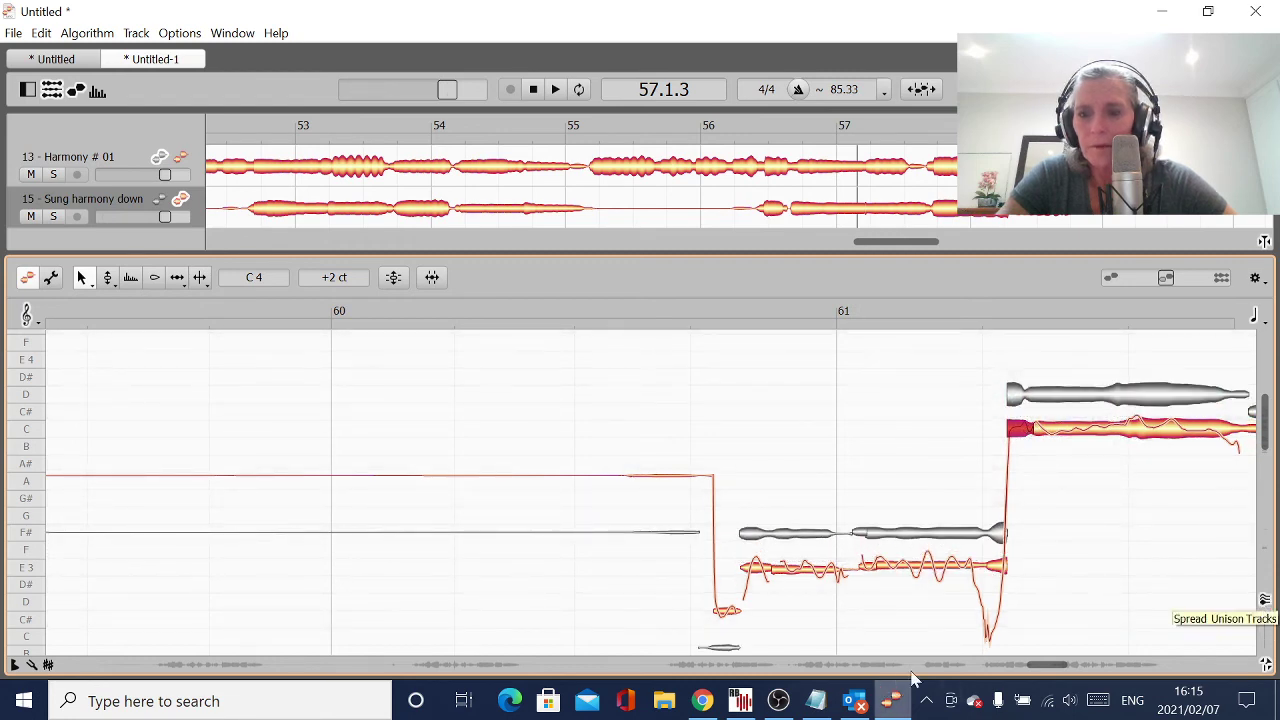
drag(1048, 670, 1057, 675)
drag(1030, 435, 1012, 435)
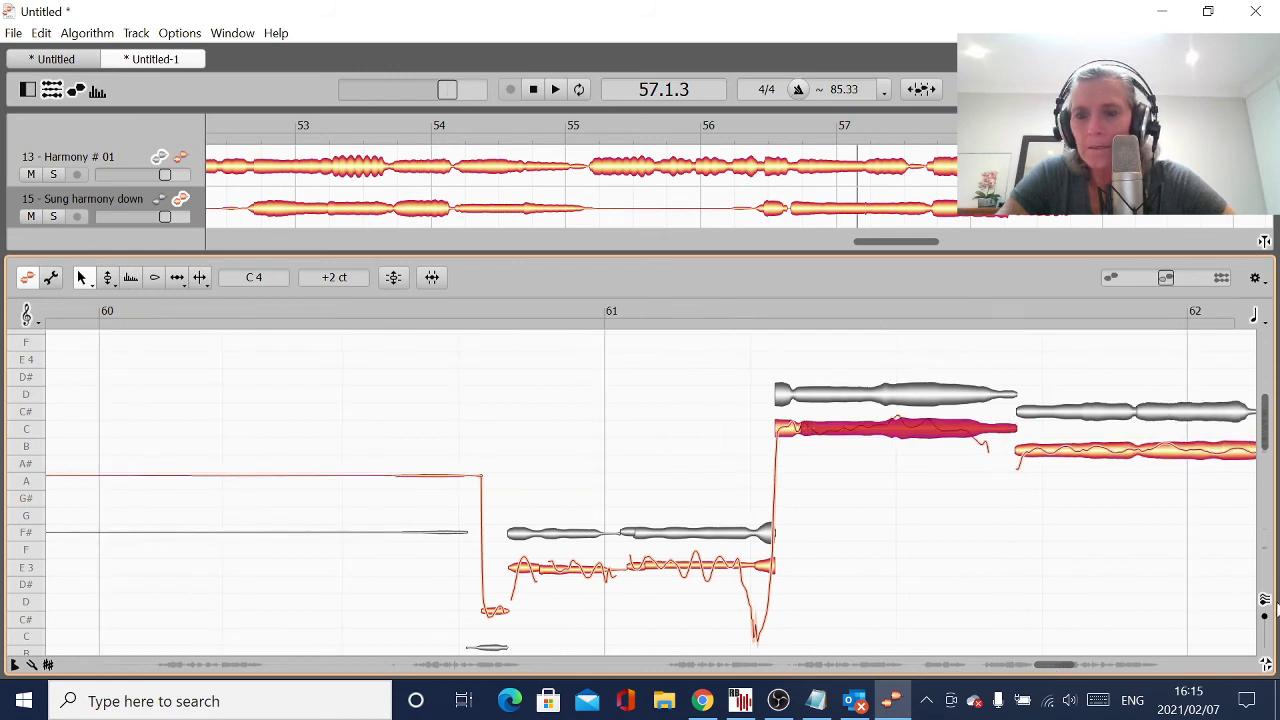
click(1265, 605)
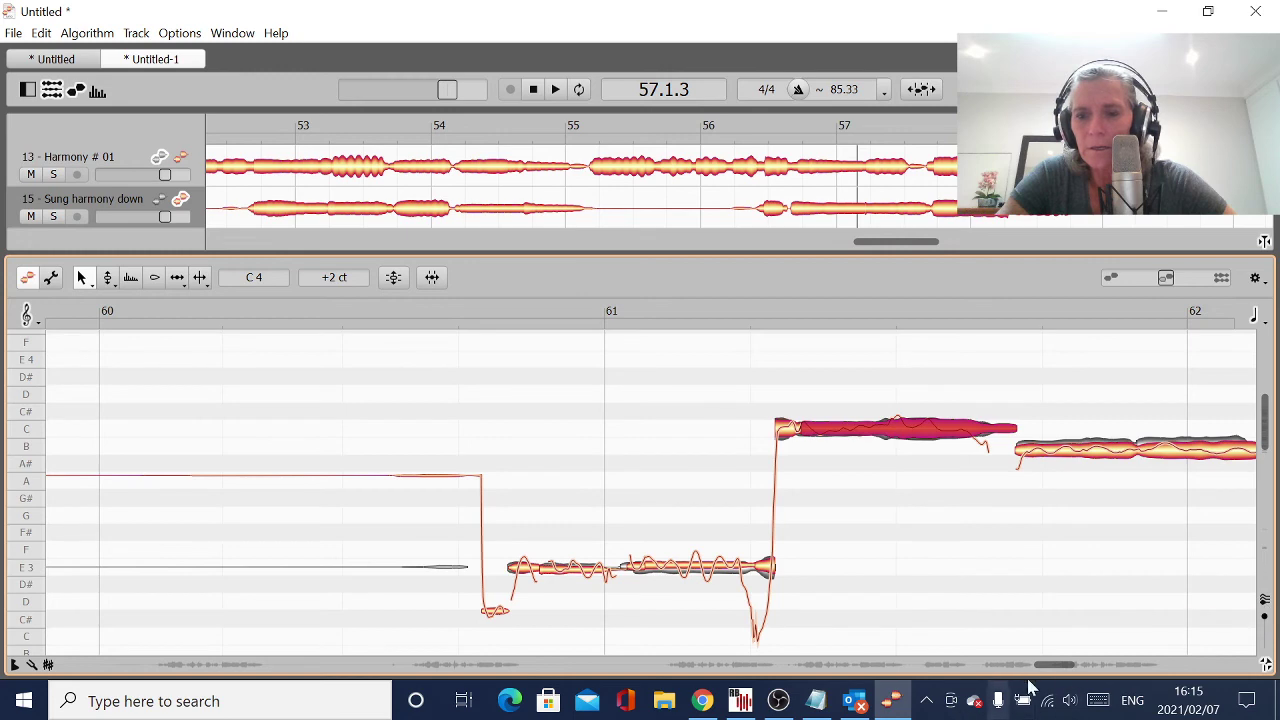
Play back the phrase from after bar 60 into bar 62 to check the corrected notes.
mouse_move(1055, 670)
mouse_down()
mouse_move(1075, 671)
mouse_move(1047, 672)
mouse_up()
double_click(614, 612)
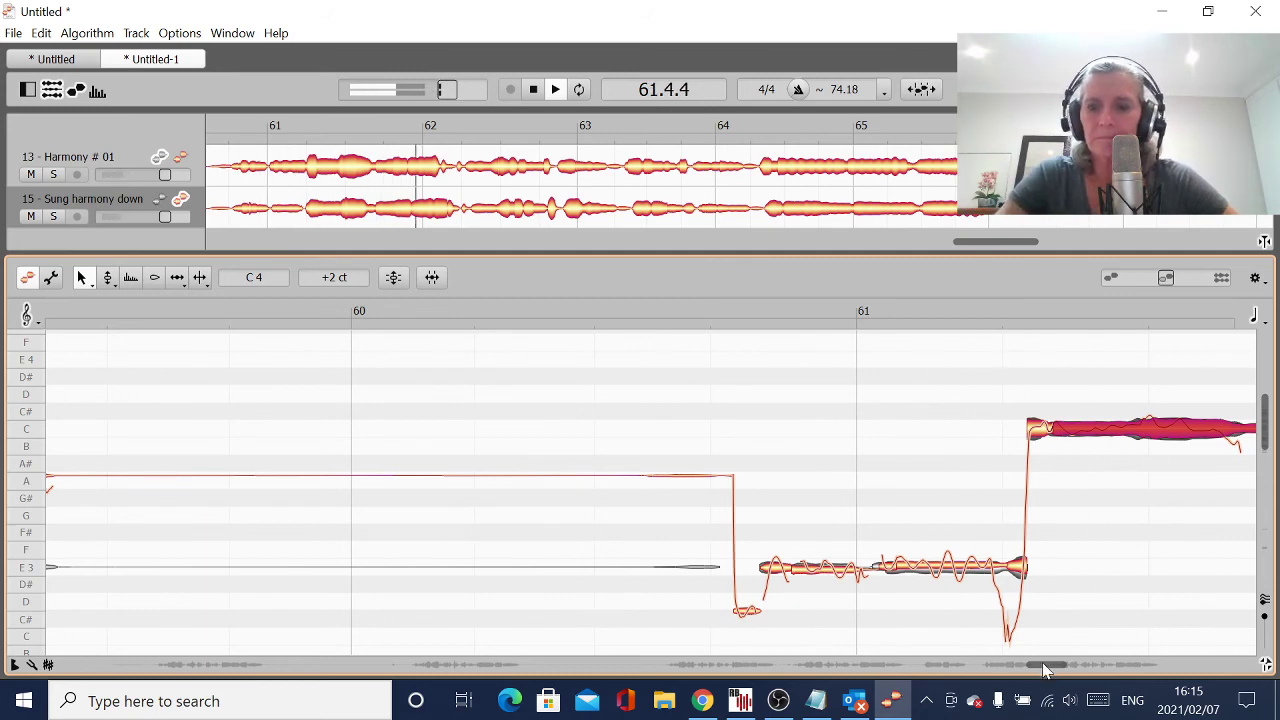
drag(1055, 671, 1083, 673)
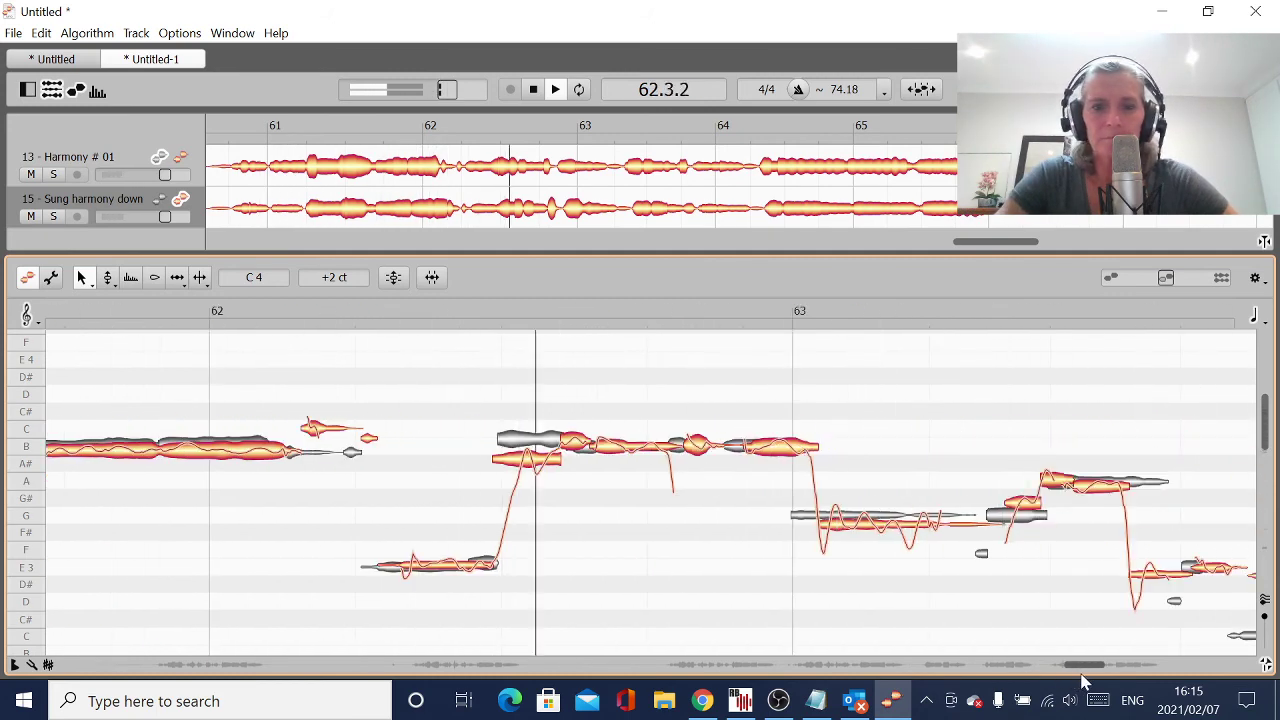
click(533, 89)
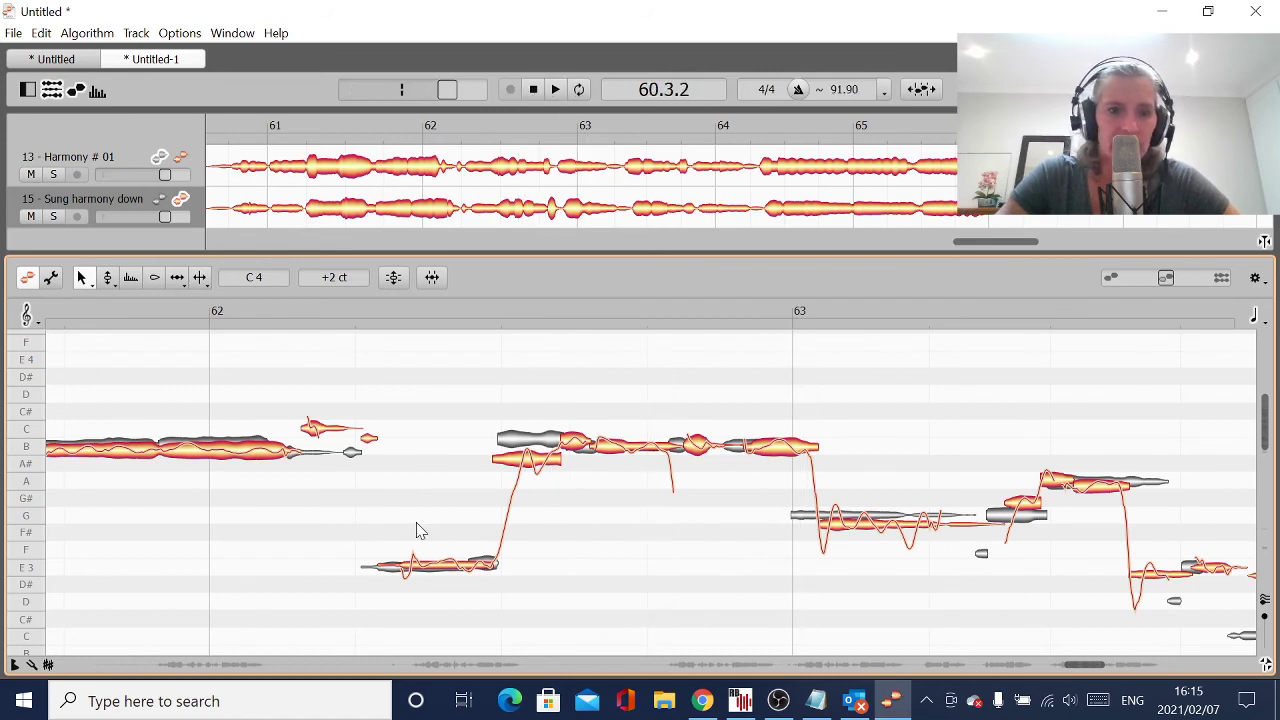
Lower the first short C4 note after bar 62 to B3, and move its boundaries and the next short note earlier.
drag(322, 436, 322, 452)
click(287, 455)
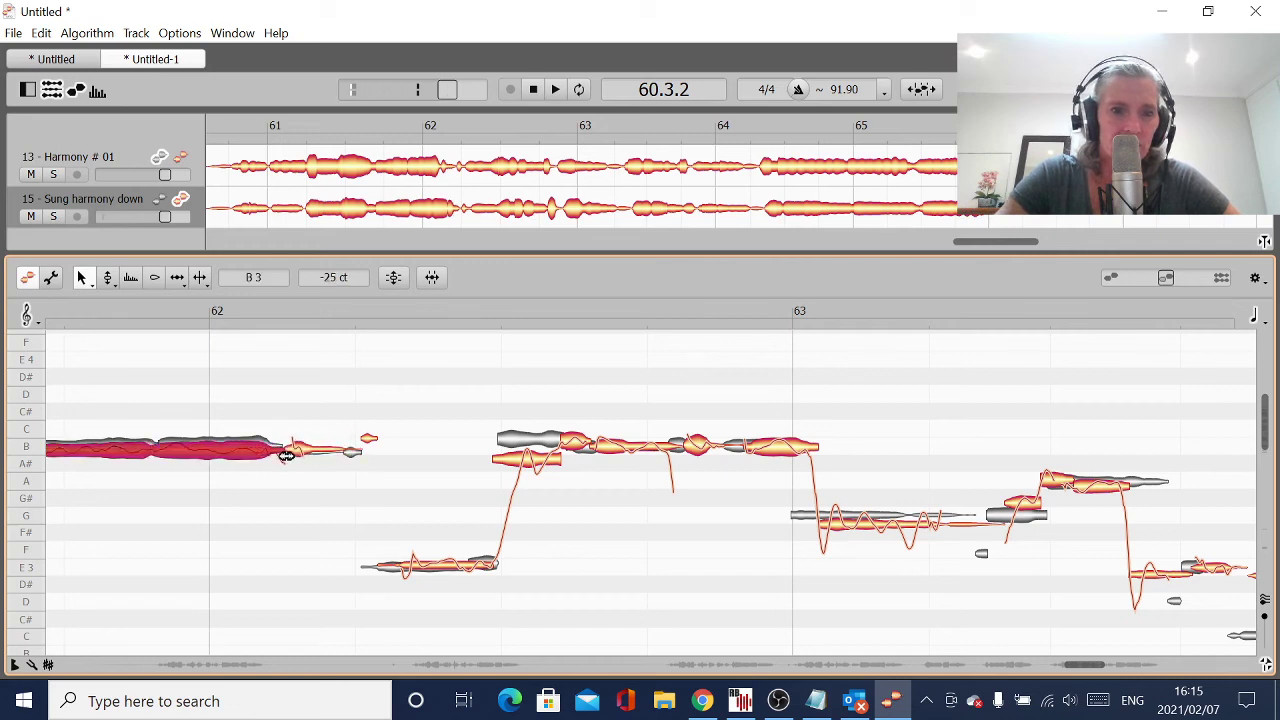
click(340, 456)
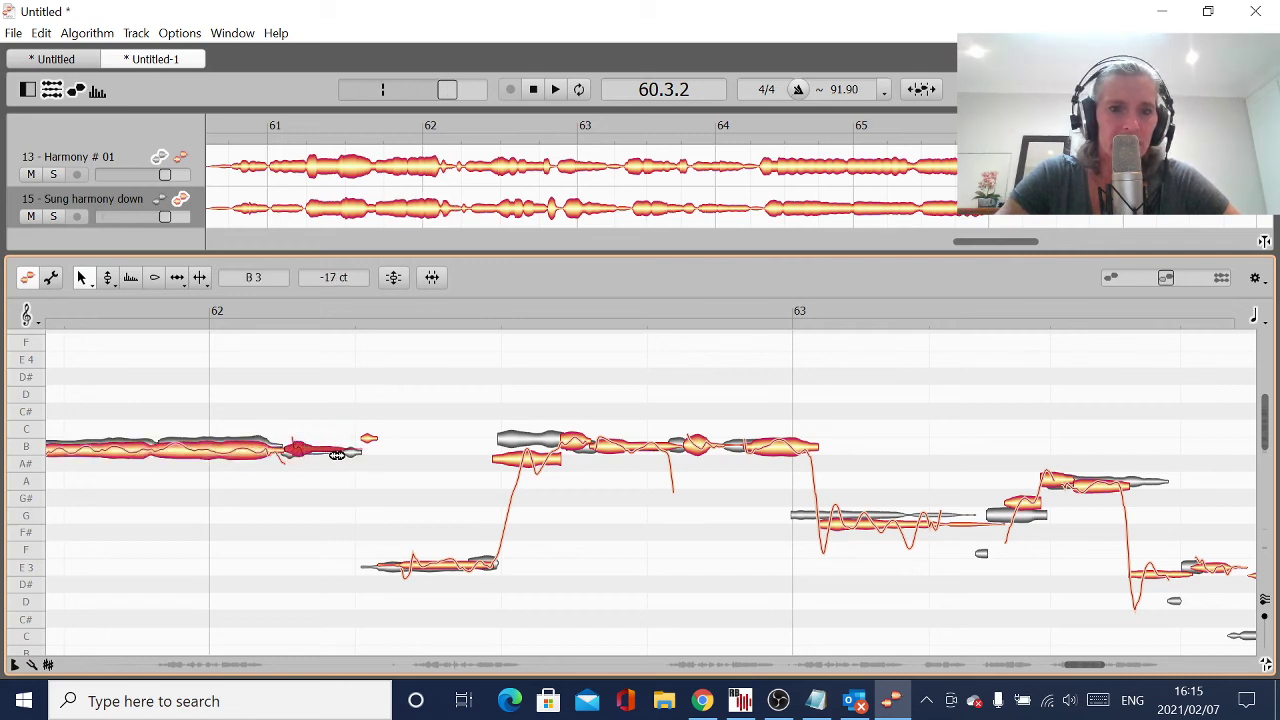
drag(363, 451, 352, 443)
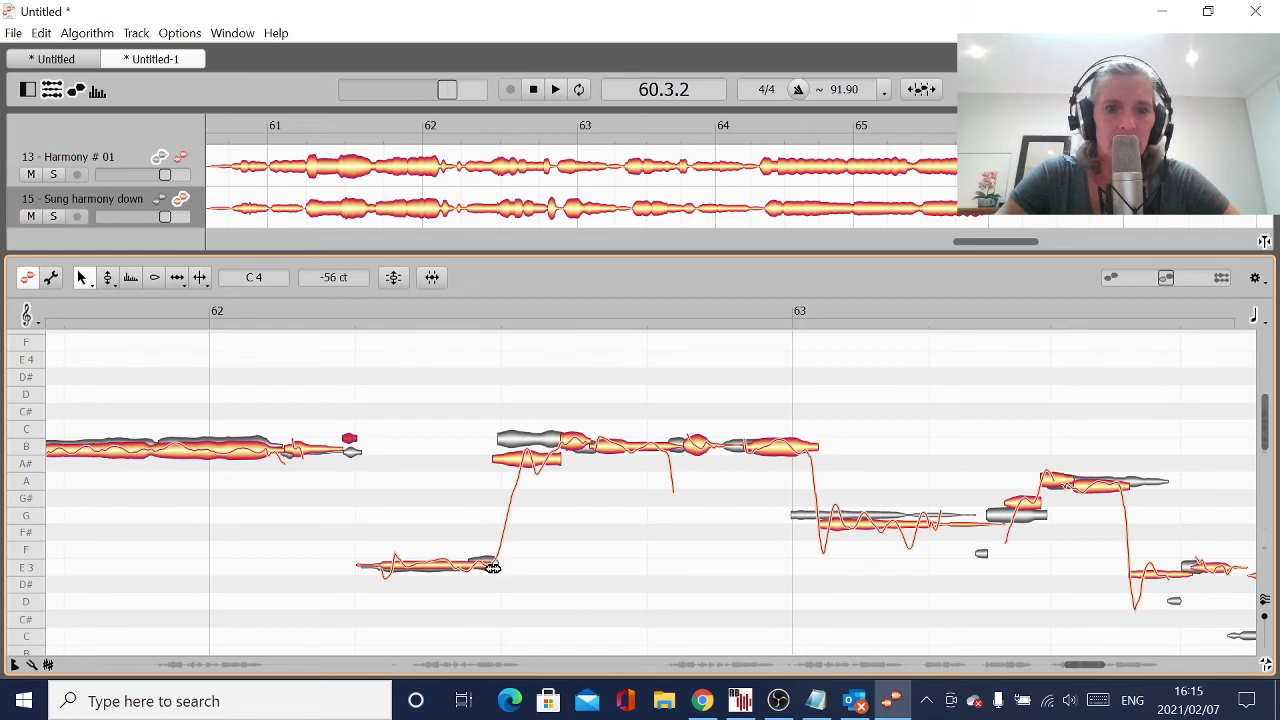
Raise the A#3 note midway through bar 62 to B3, and move the boundaries between the following B3 notes earlier.
drag(533, 466, 535, 446)
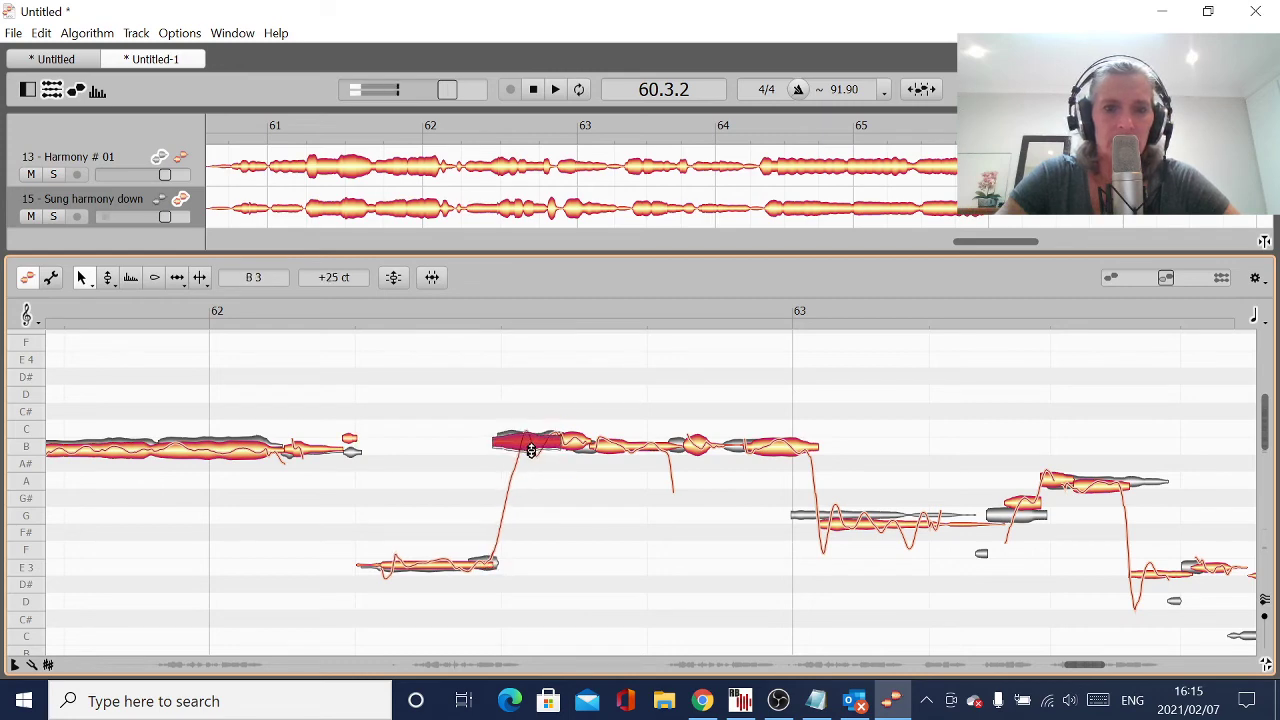
click(597, 451)
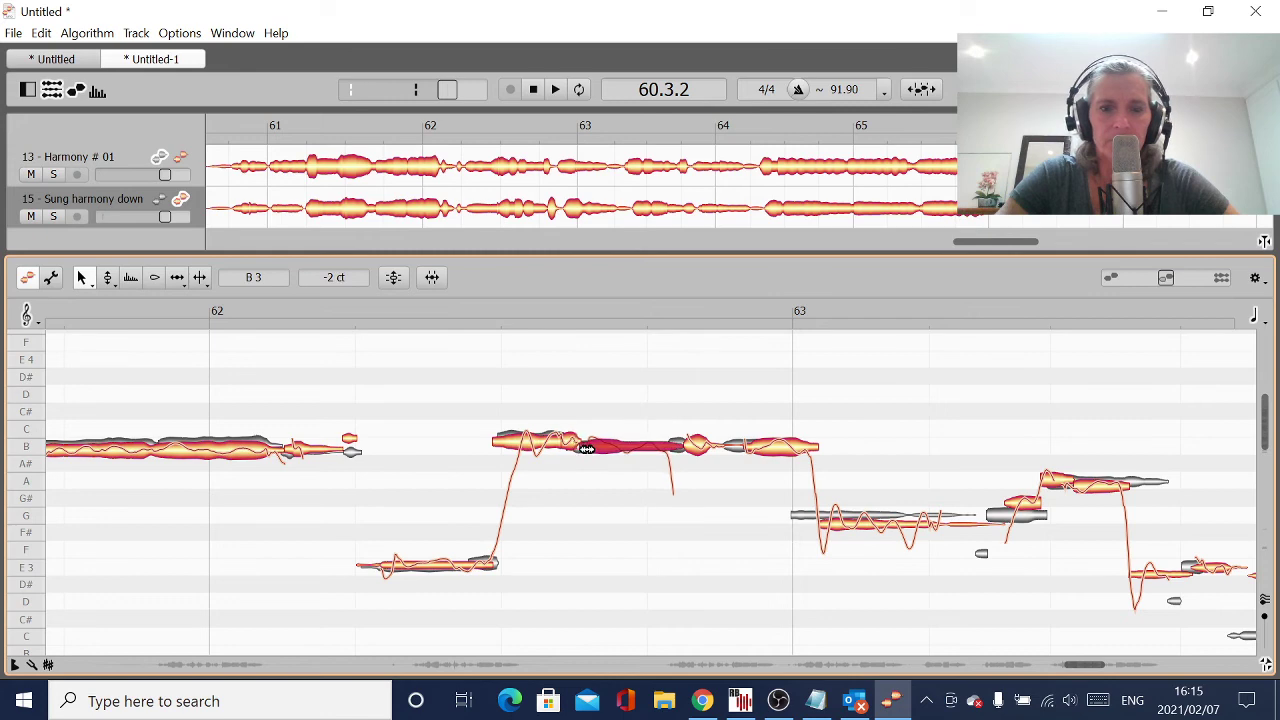
click(690, 447)
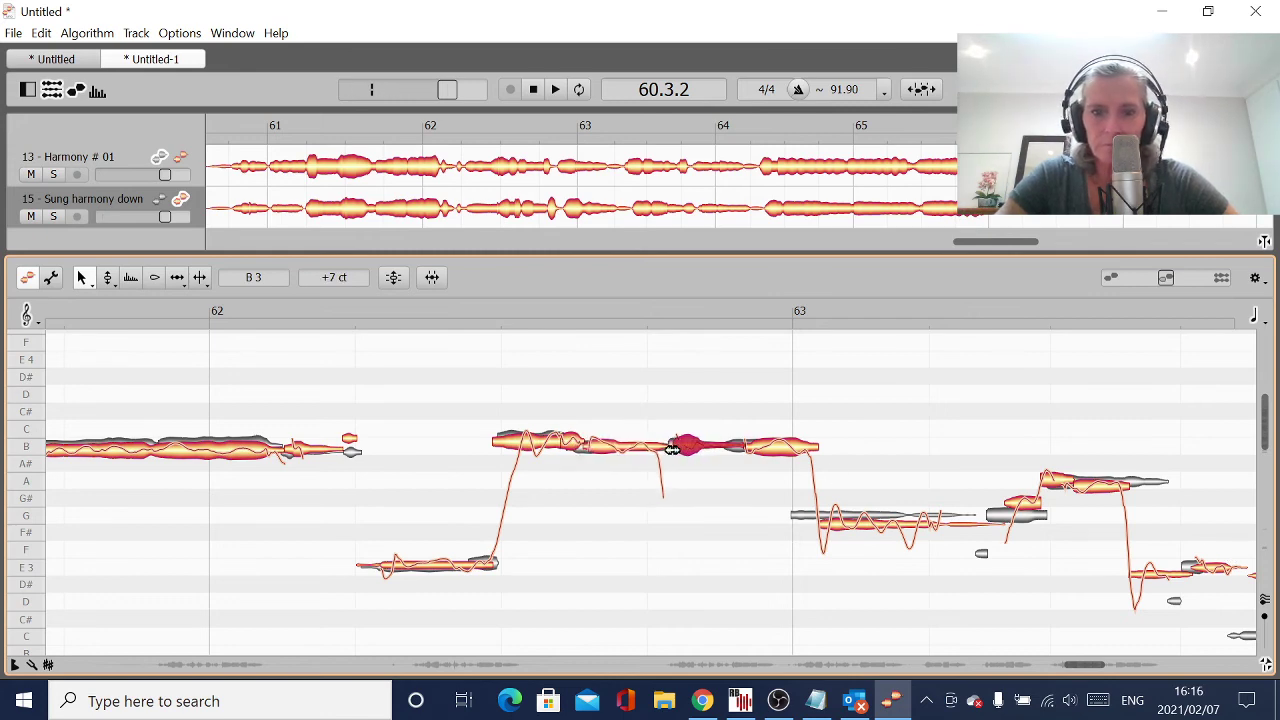
Move the boundaries between the B3 notes in the second half of bar 62 earlier to match the reference.
drag(742, 447, 700, 447)
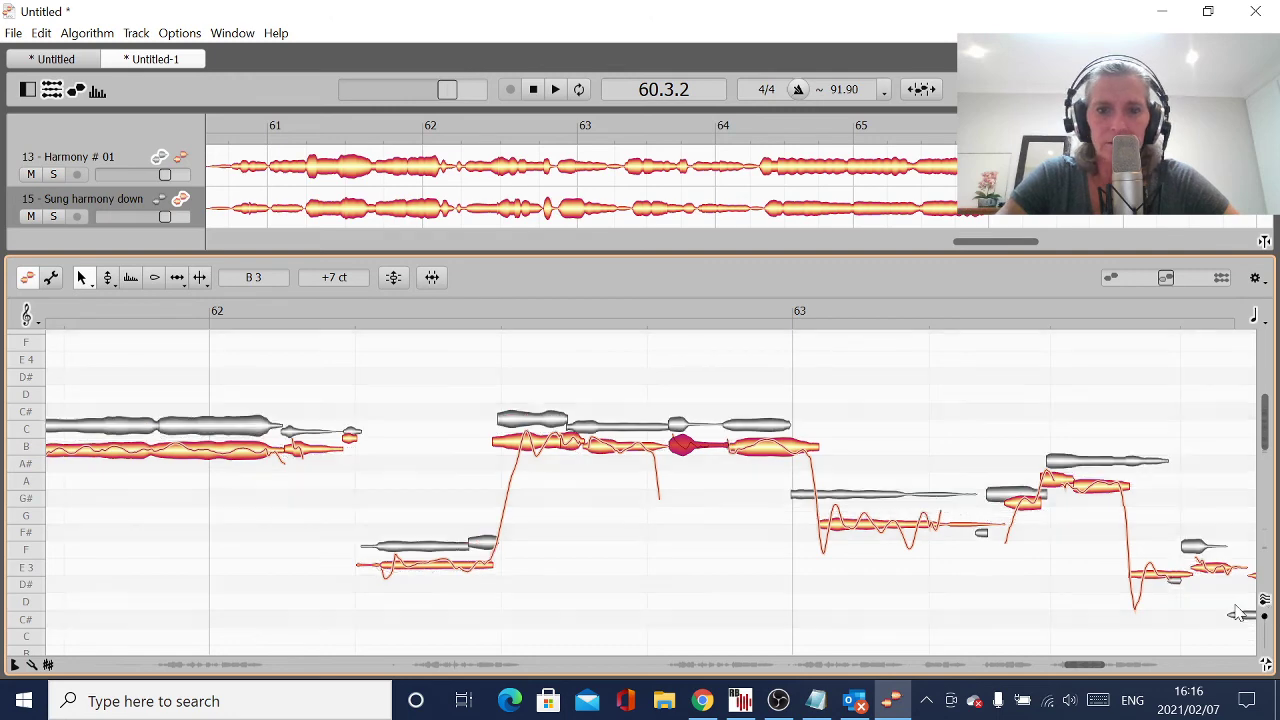
click(578, 448)
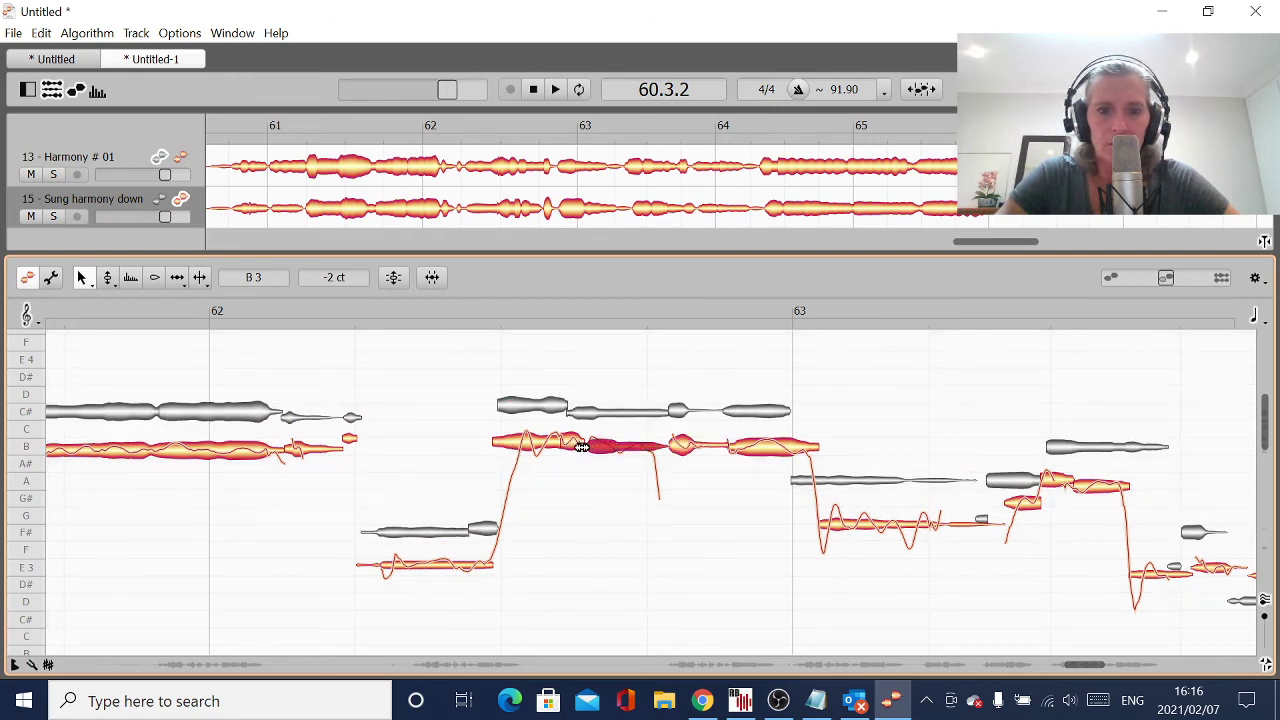
click(549, 444)
click(548, 446)
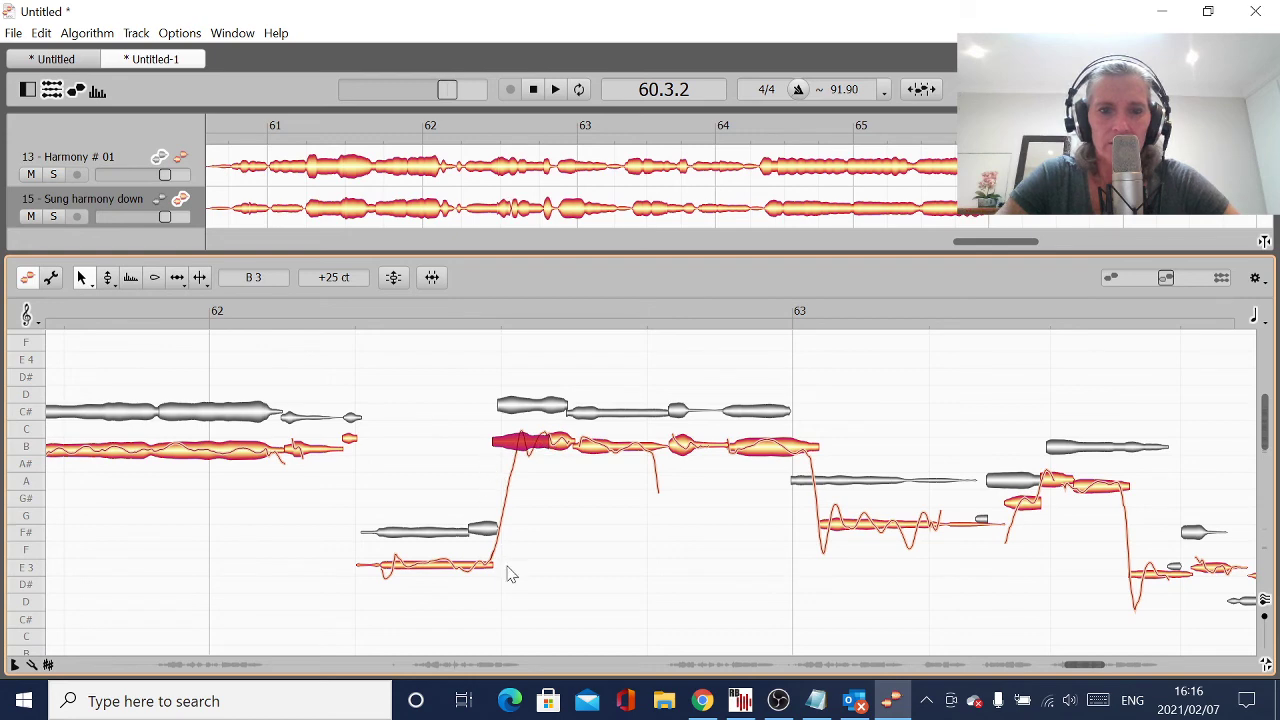
Separate the start of the B3 note midway through bar 62 and lower that piece to E3, and lower the earlier short C4 note to B3.
drag(493, 569, 463, 568)
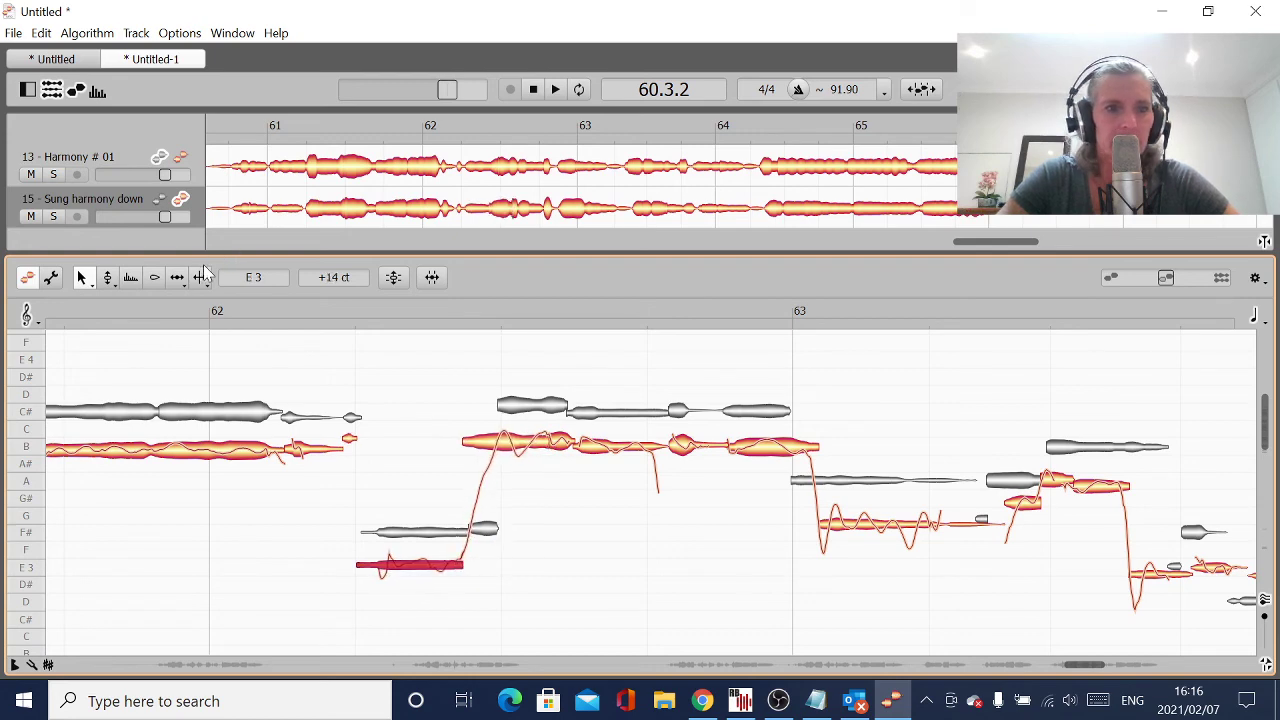
click(201, 277)
double_click(500, 443)
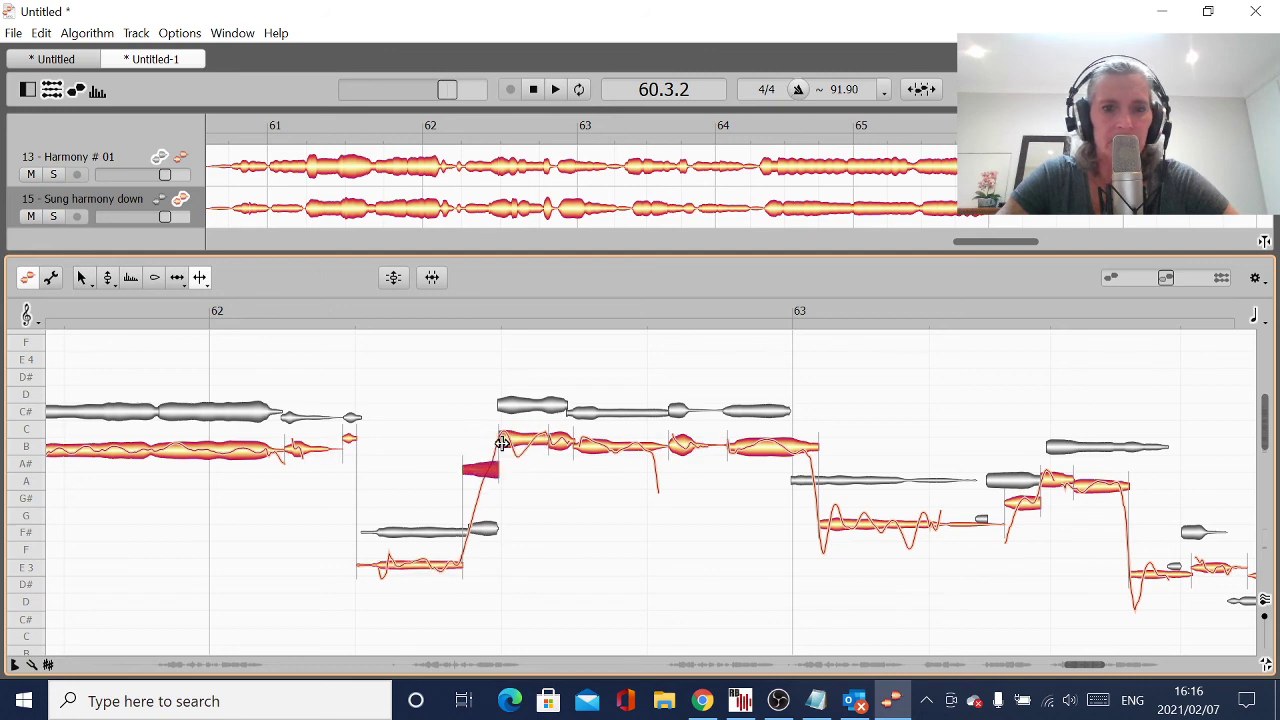
click(82, 277)
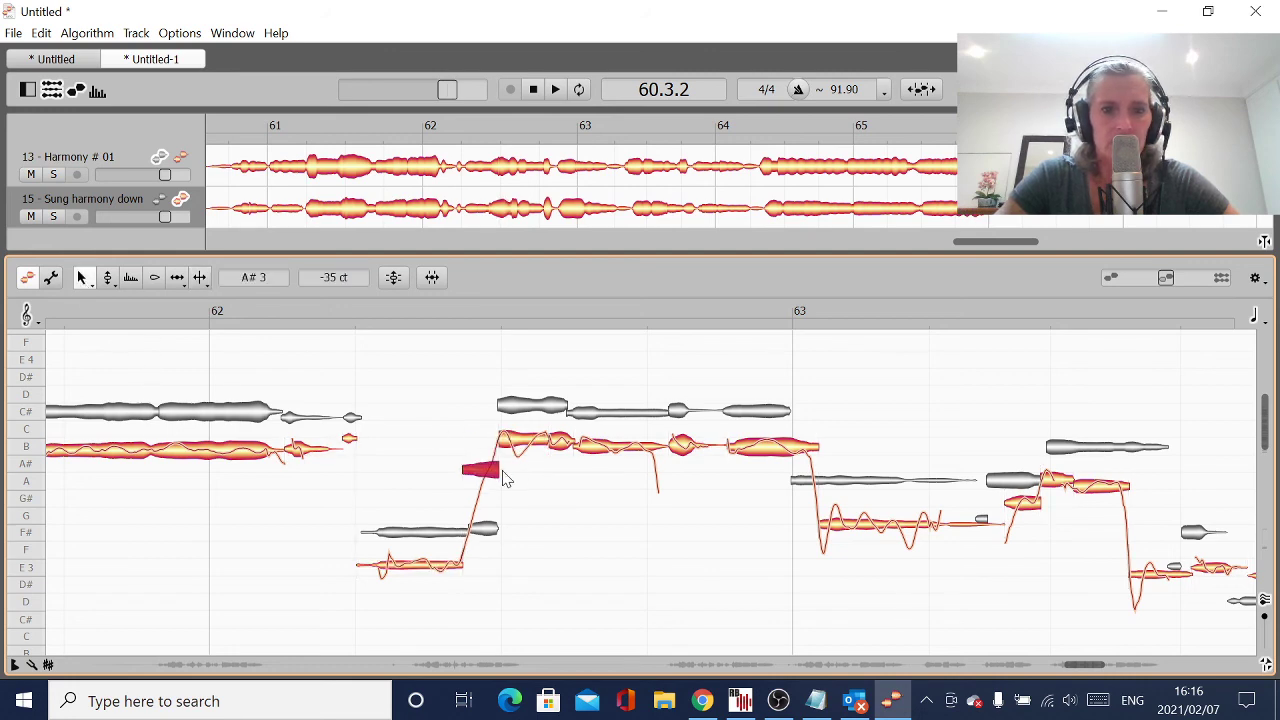
mouse_move(490, 477)
mouse_down()
mouse_move(491, 520)
mouse_move(490, 493)
mouse_up()
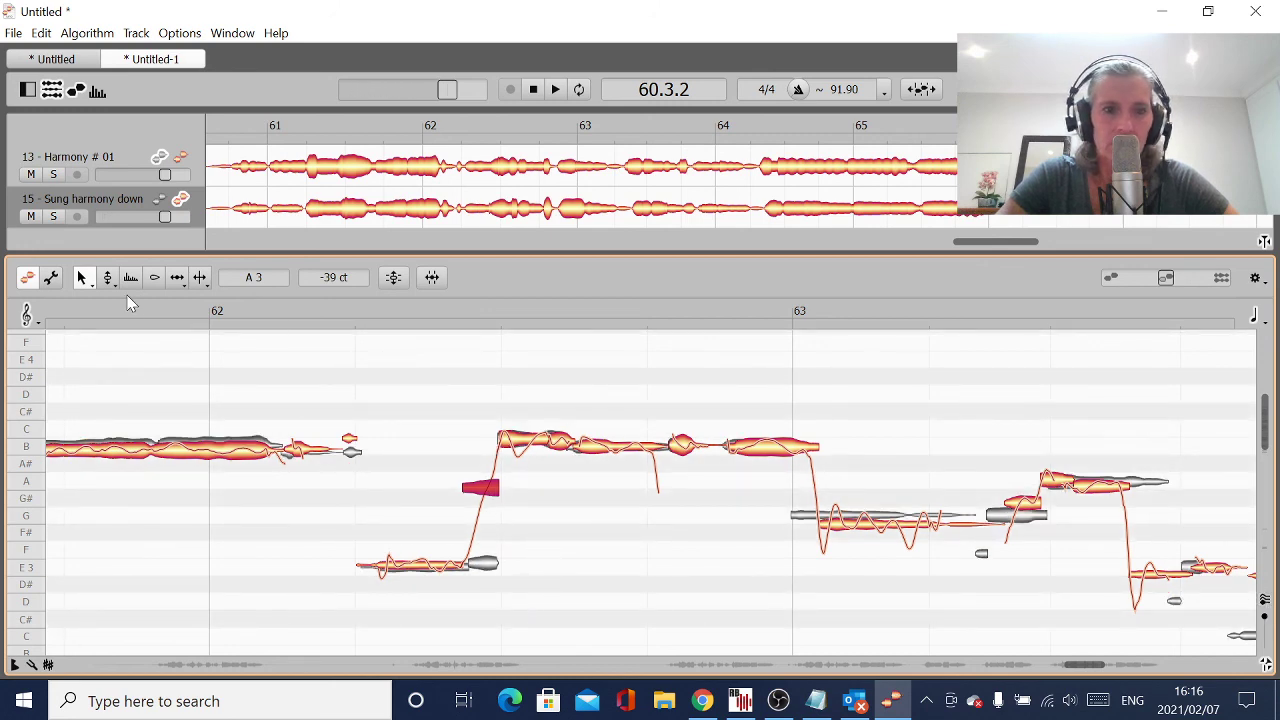
drag(482, 490, 481, 562)
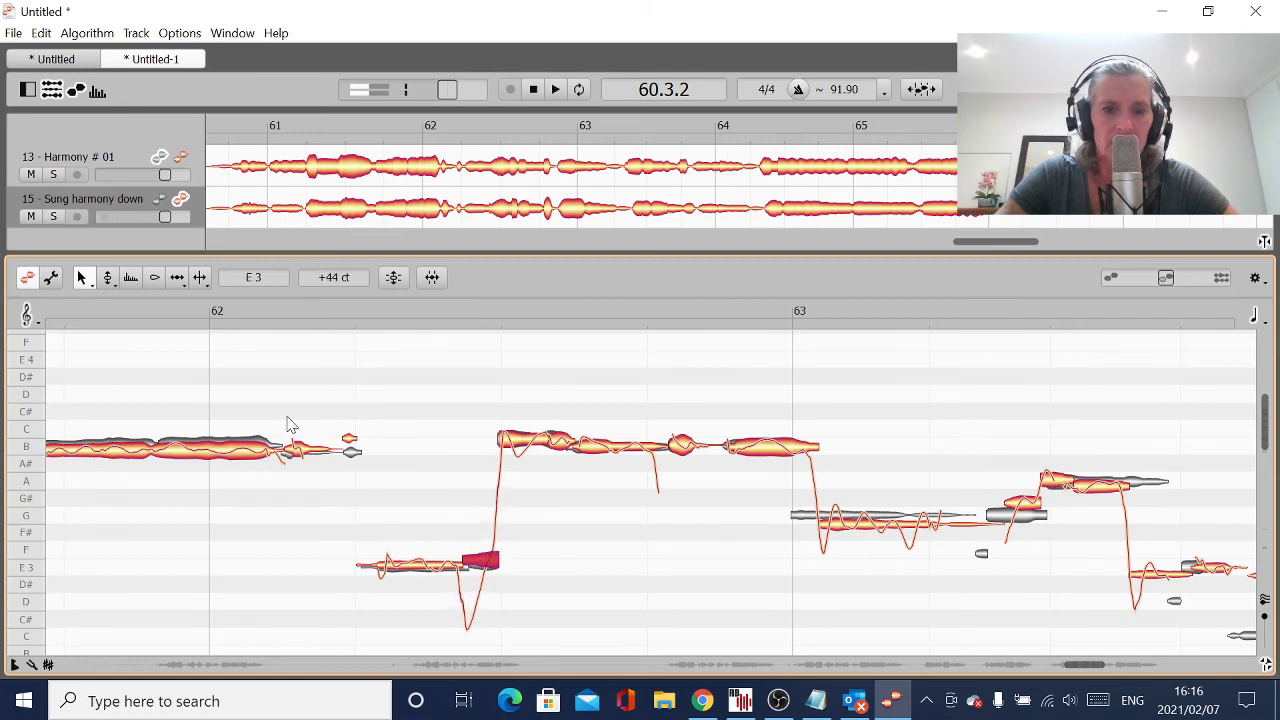
click(350, 447)
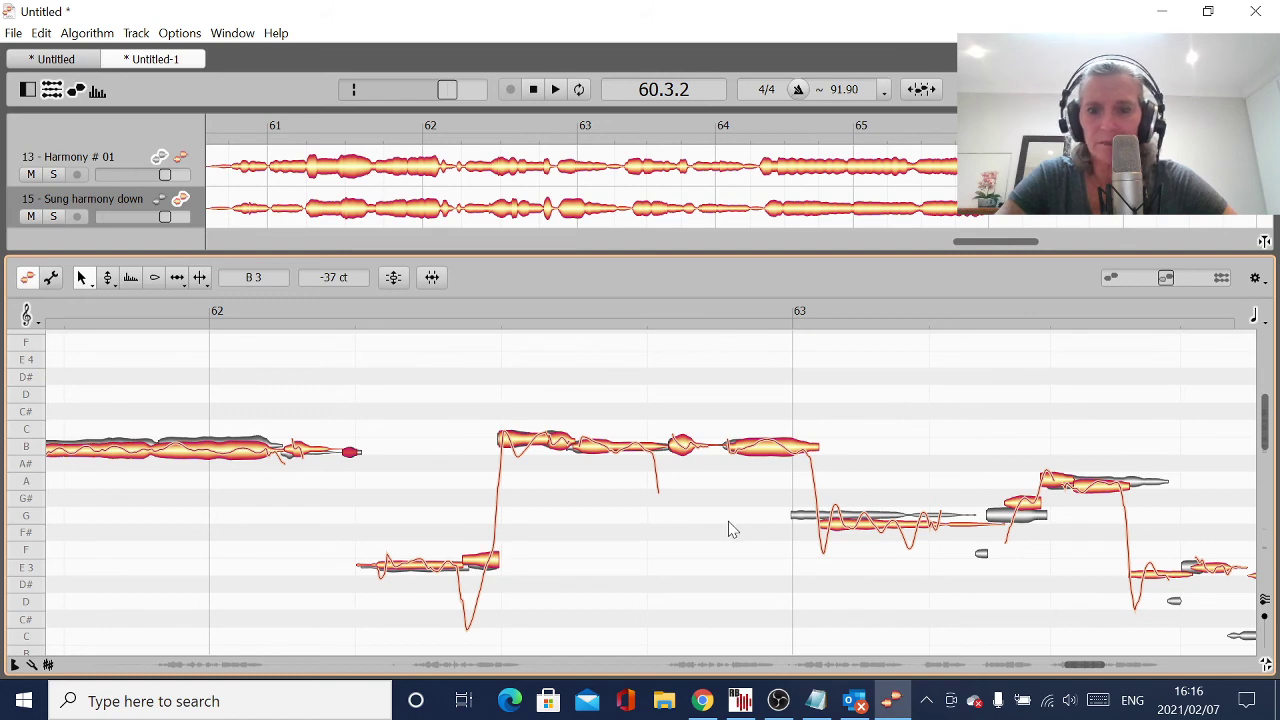
End the last B3 note of bar 62 at bar 63, and raise the following long note to G3 with an earlier end.
drag(818, 453, 790, 452)
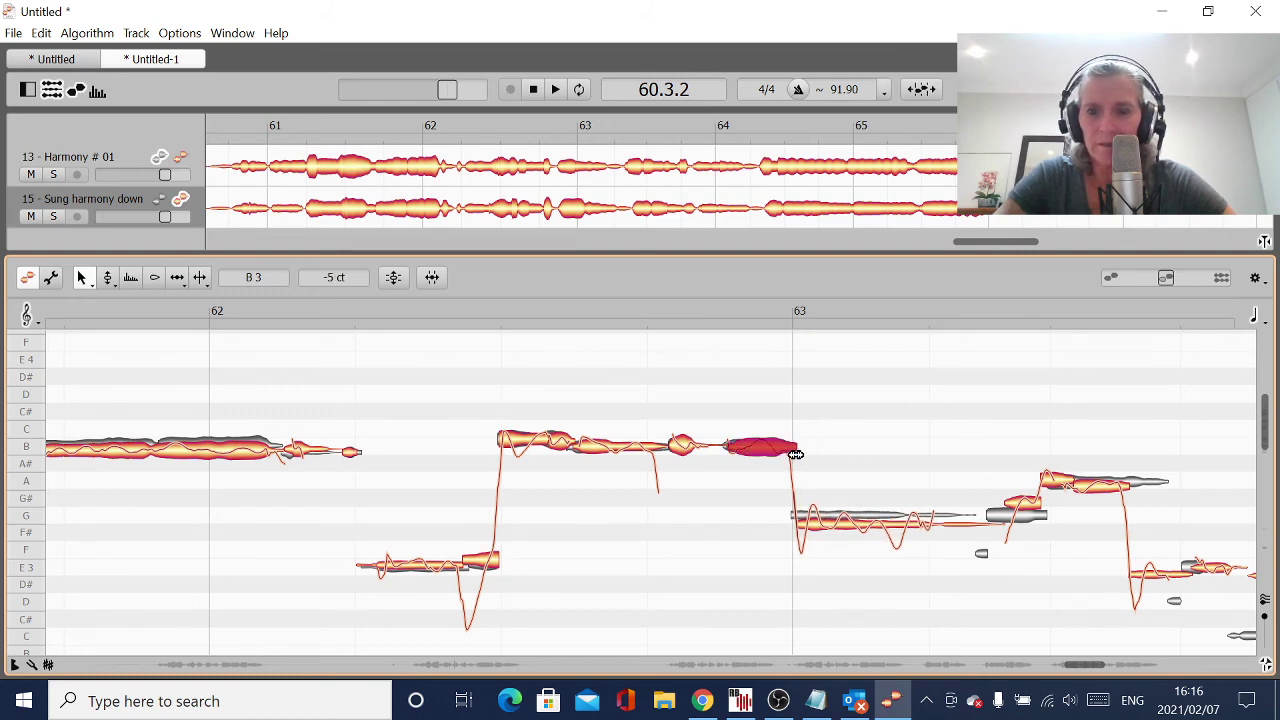
click(845, 537)
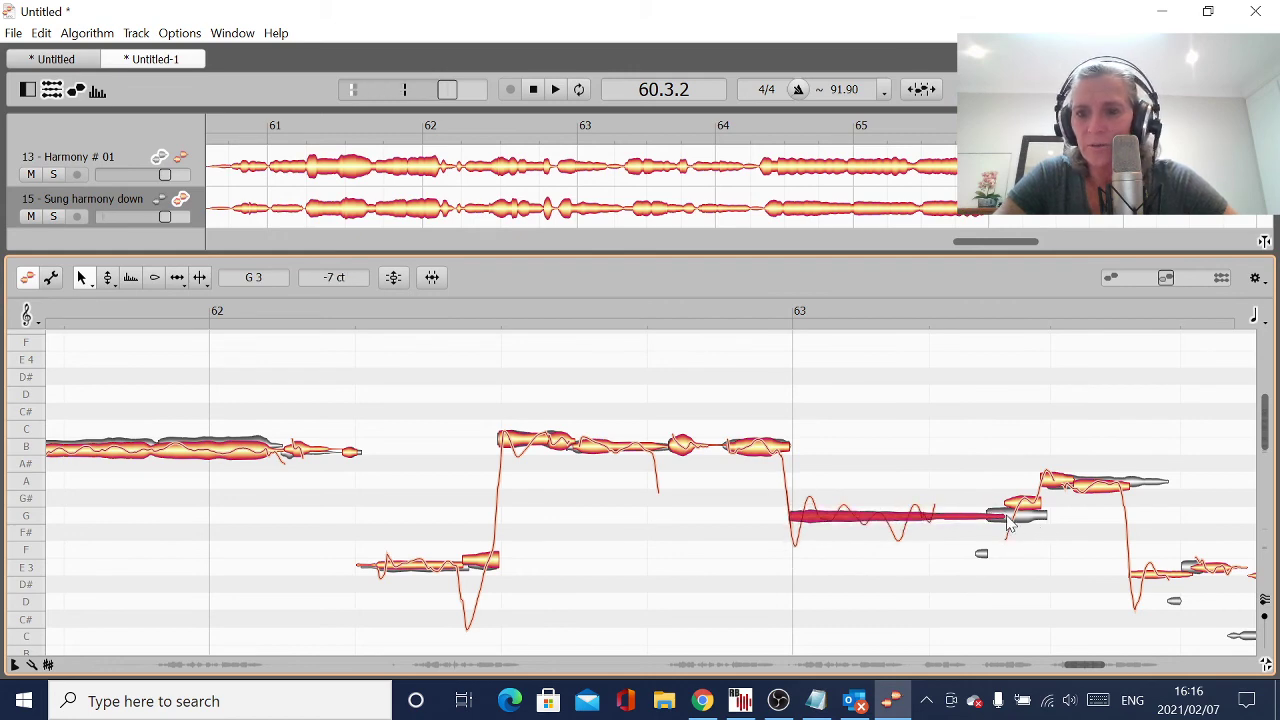
drag(1001, 518, 980, 528)
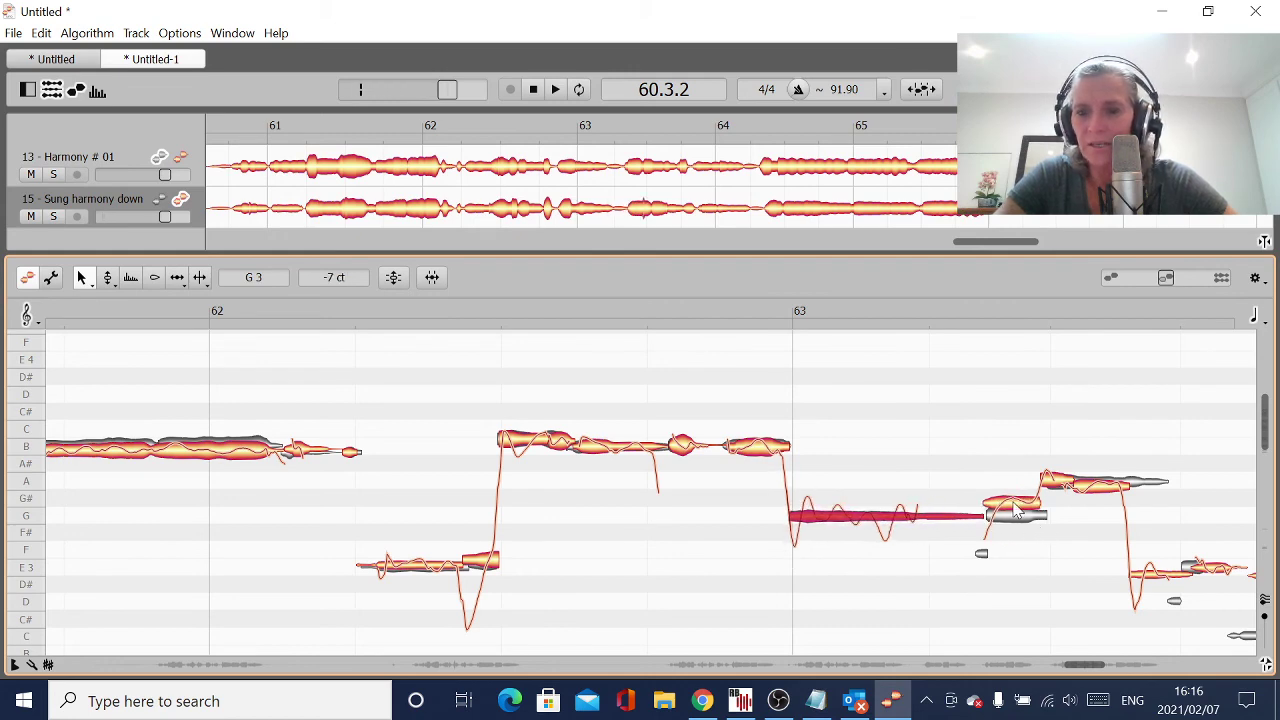
Lower the short G#3 note midway through bar 63 to G3, and align the second A3 note after it with the reference pitch.
click(1015, 514)
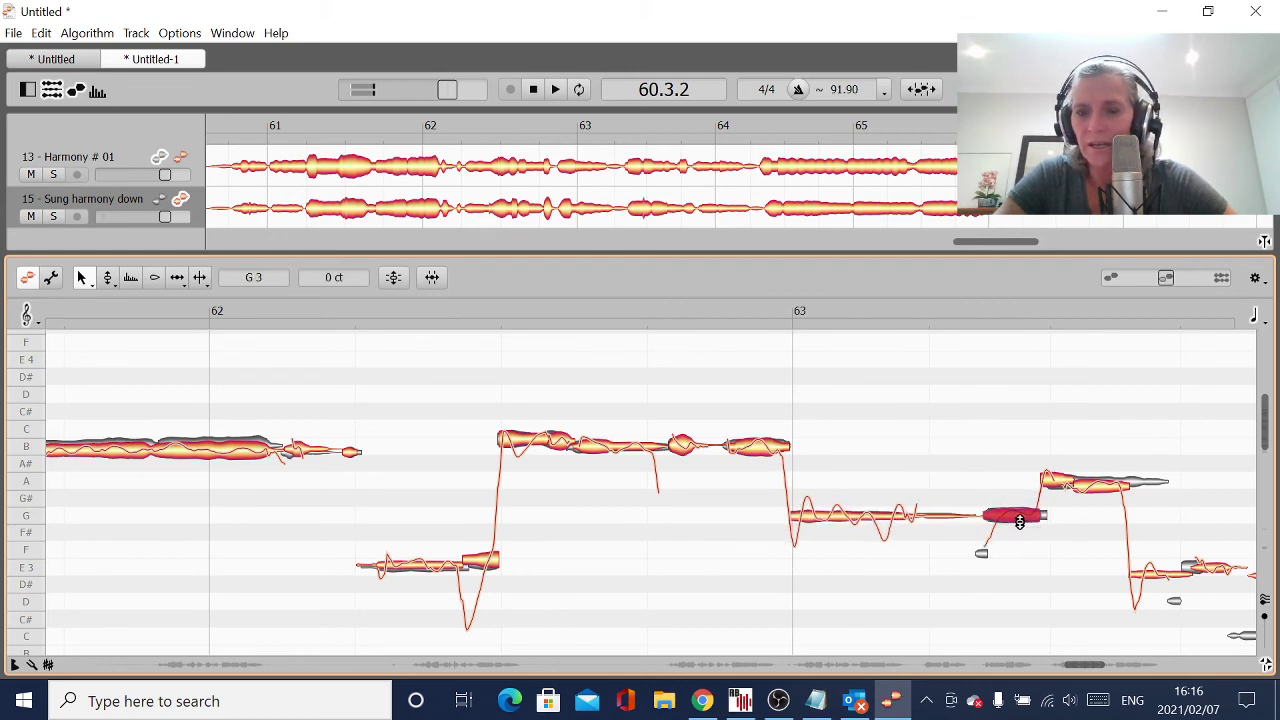
click(1100, 490)
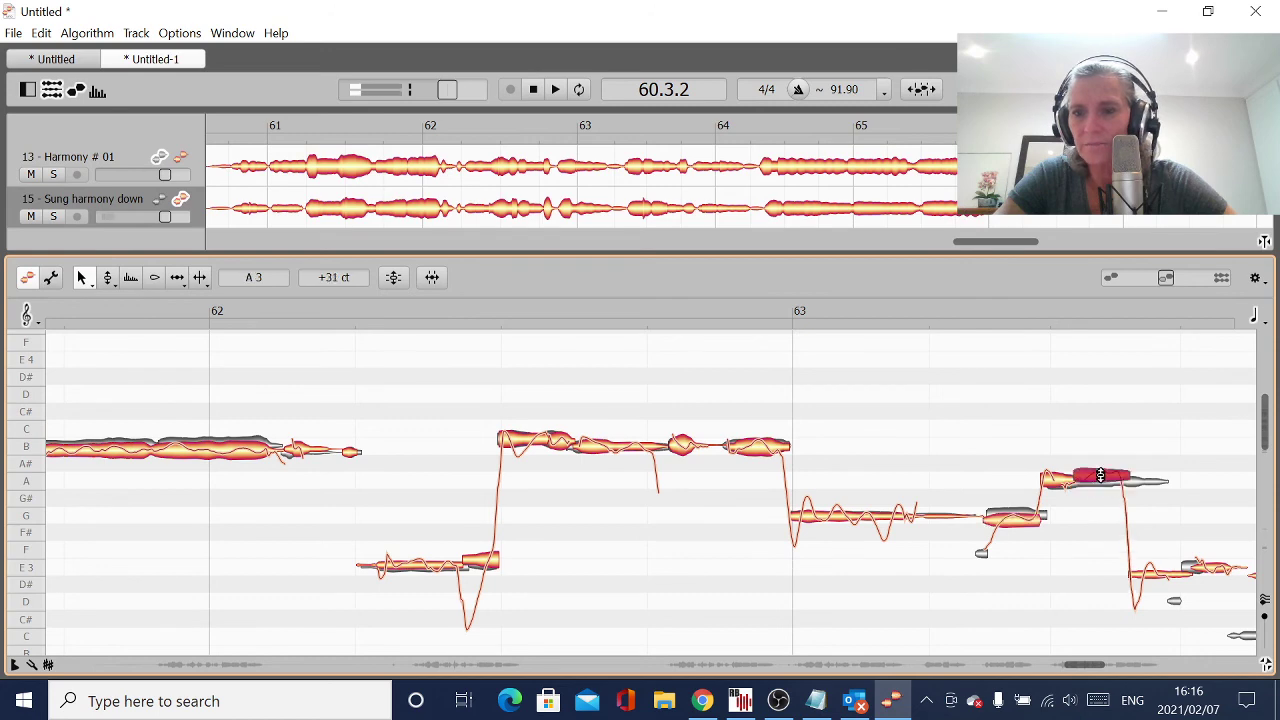
click(1192, 571)
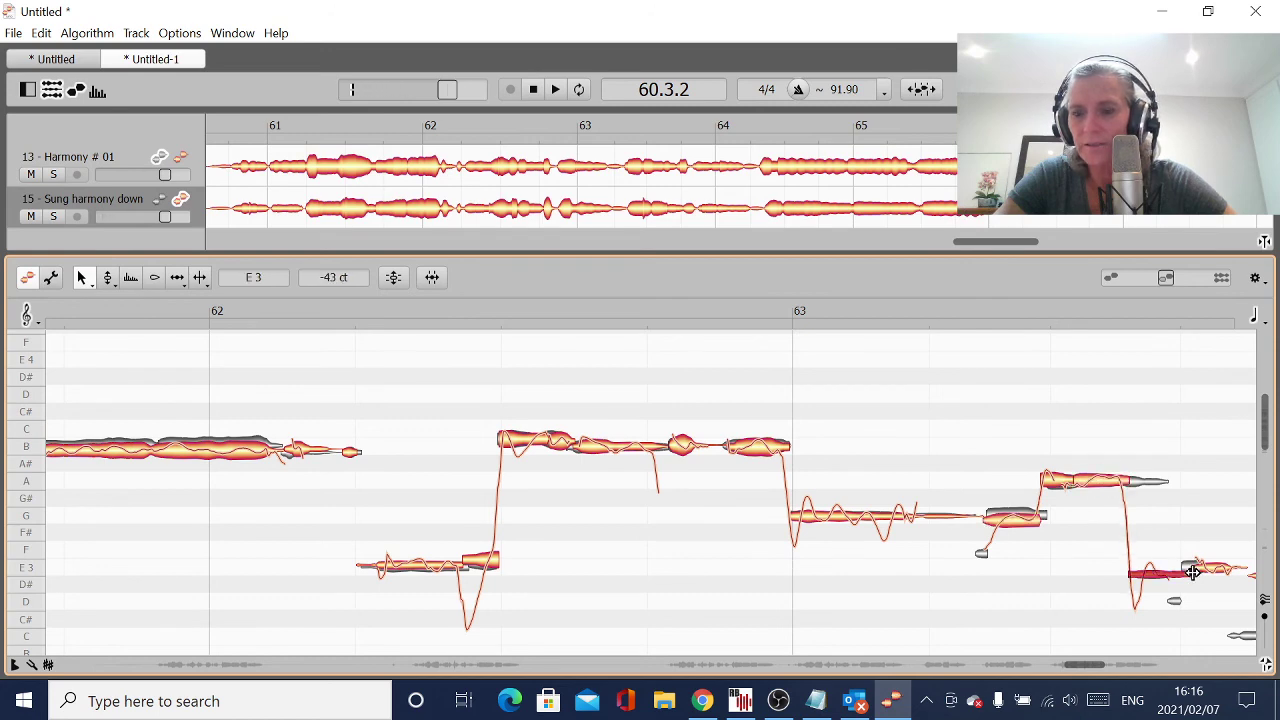
Play back the phrase from before bar 61 into bar 64 to check the corrected notes.
double_click(264, 593)
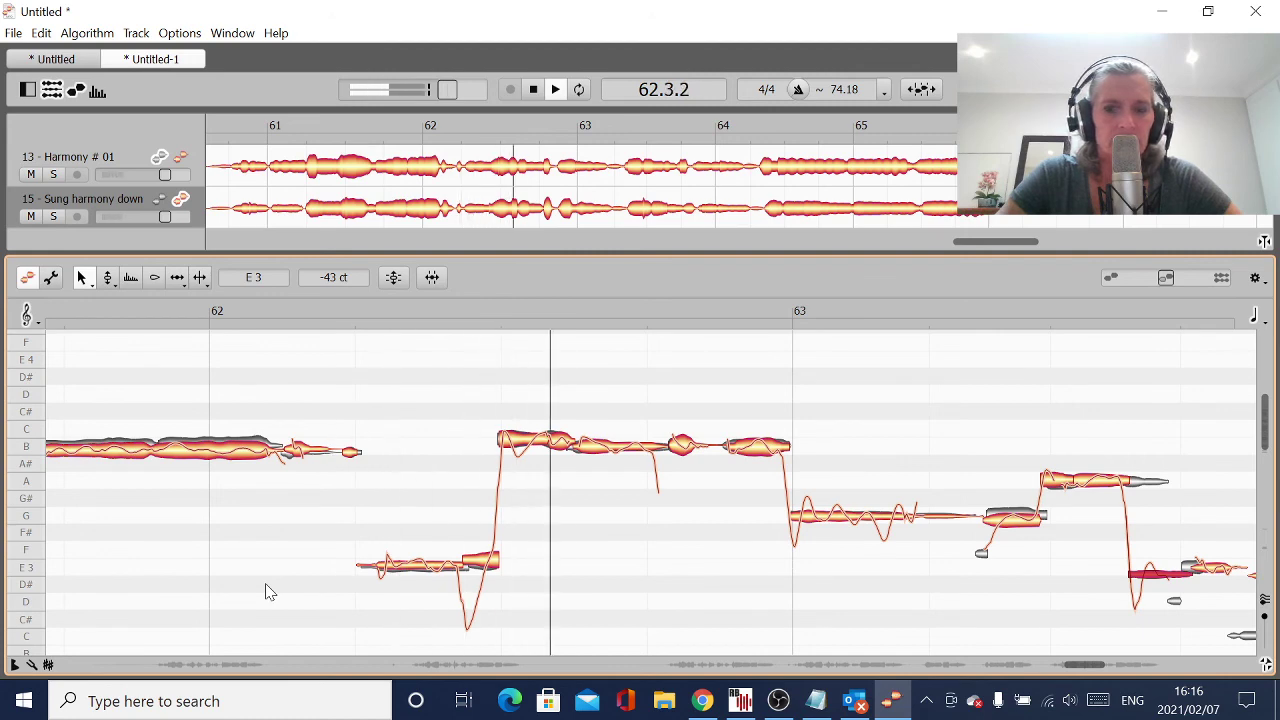
click(533, 89)
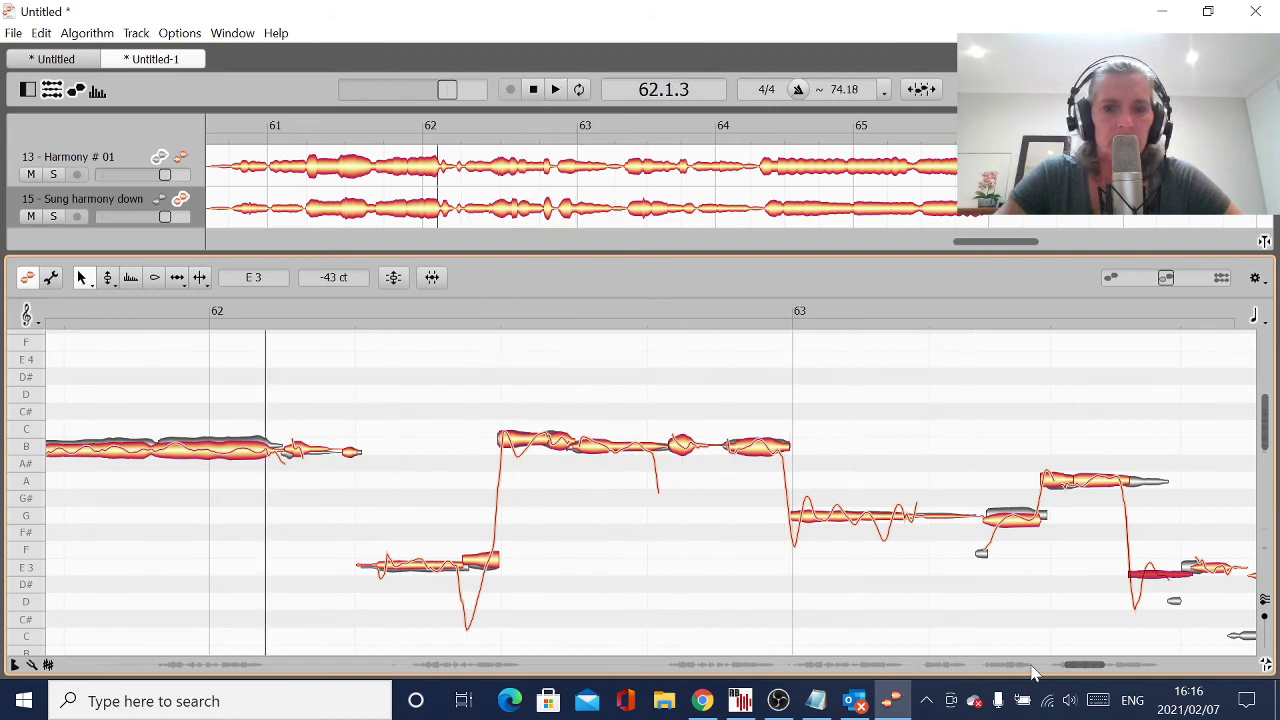
drag(1088, 666, 884, 663)
double_click(250, 614)
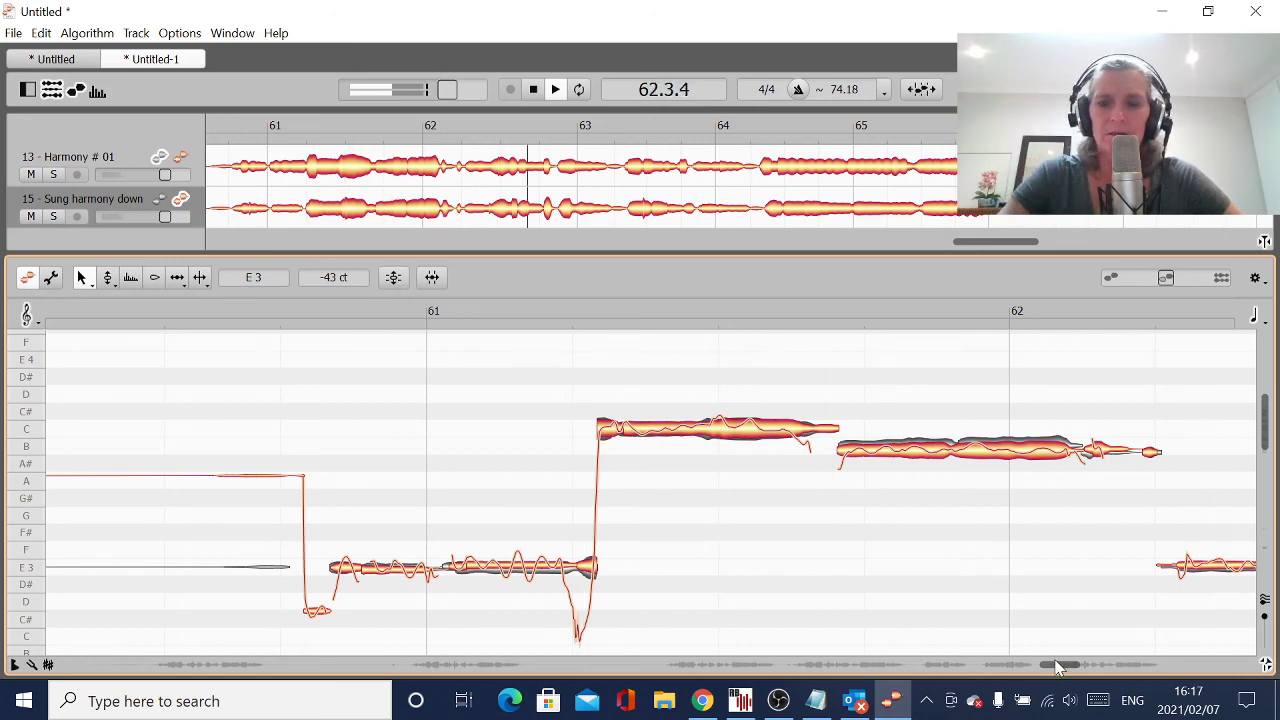
drag(1066, 666, 1098, 676)
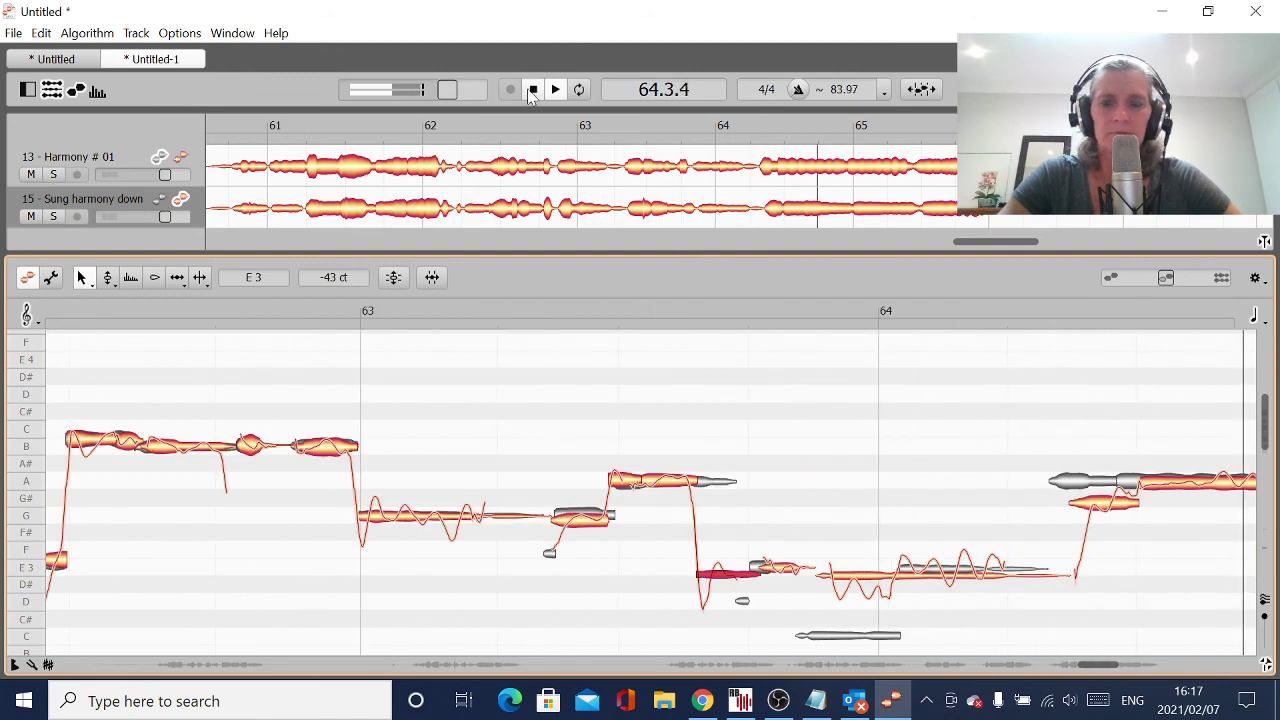
key(space)
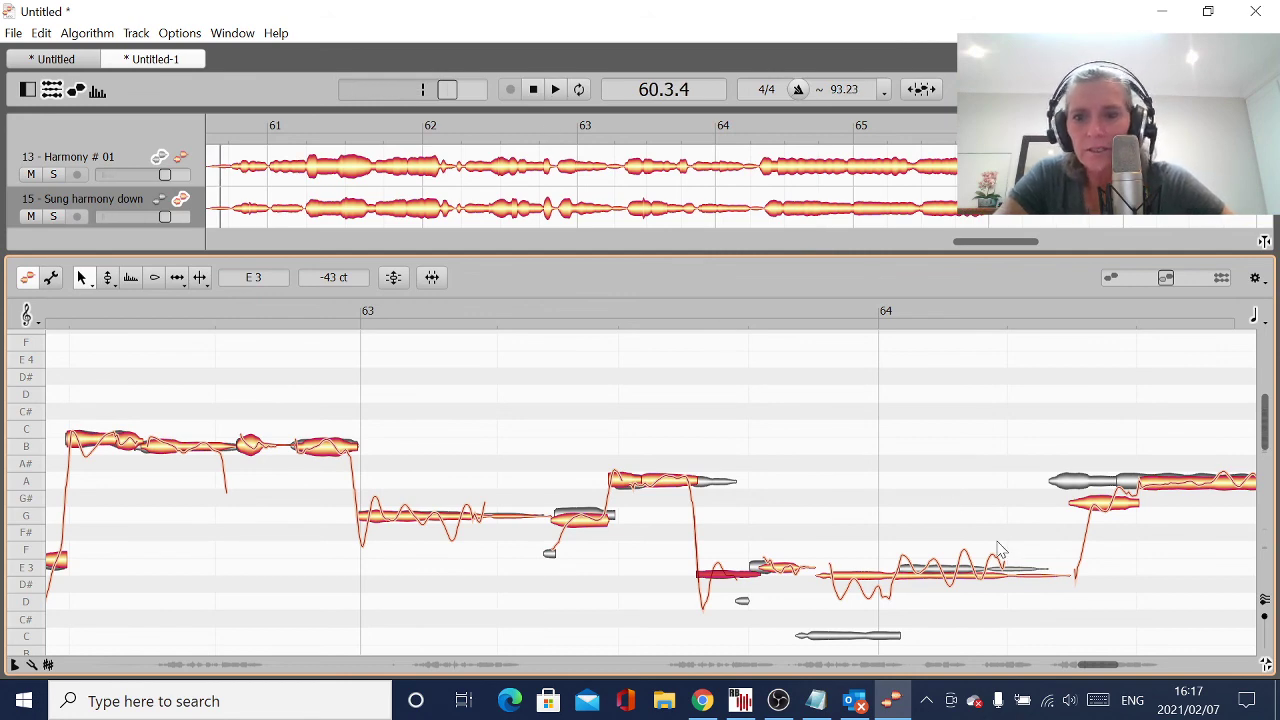
Move the boundary between the two short E3 notes late in bar 63 earlier, and start the following long E3 note earlier.
click(762, 585)
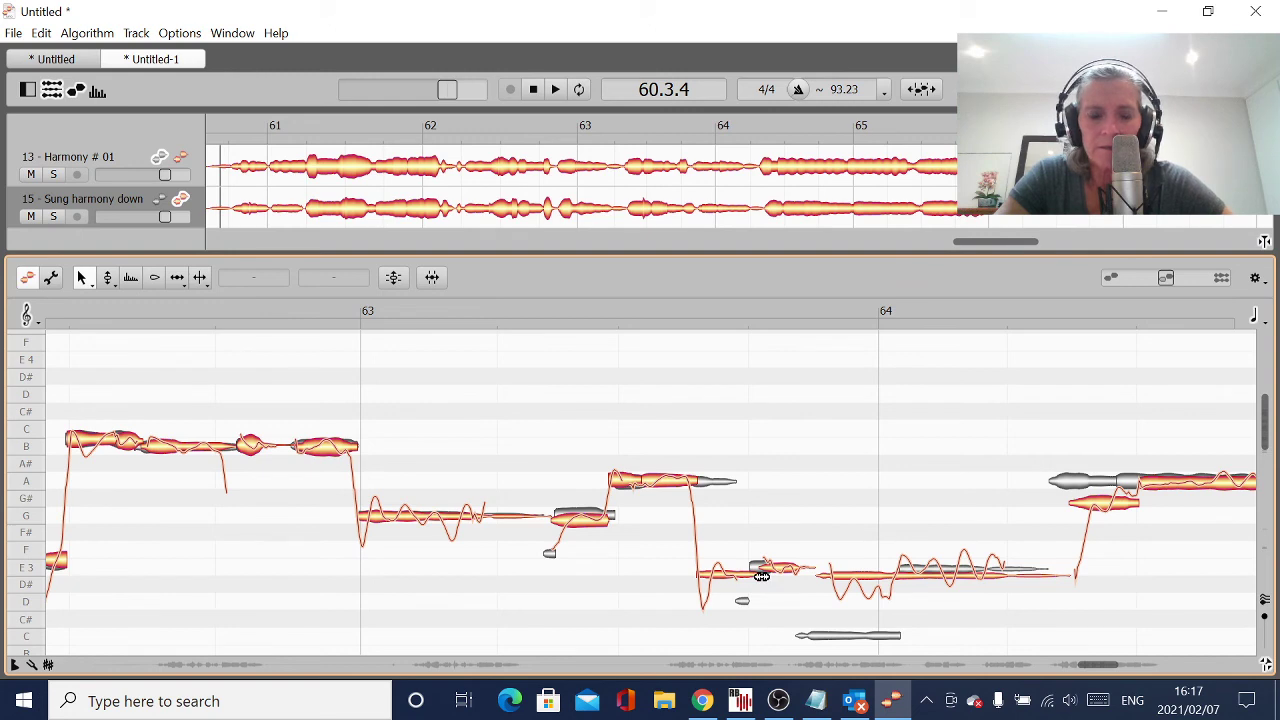
click(760, 577)
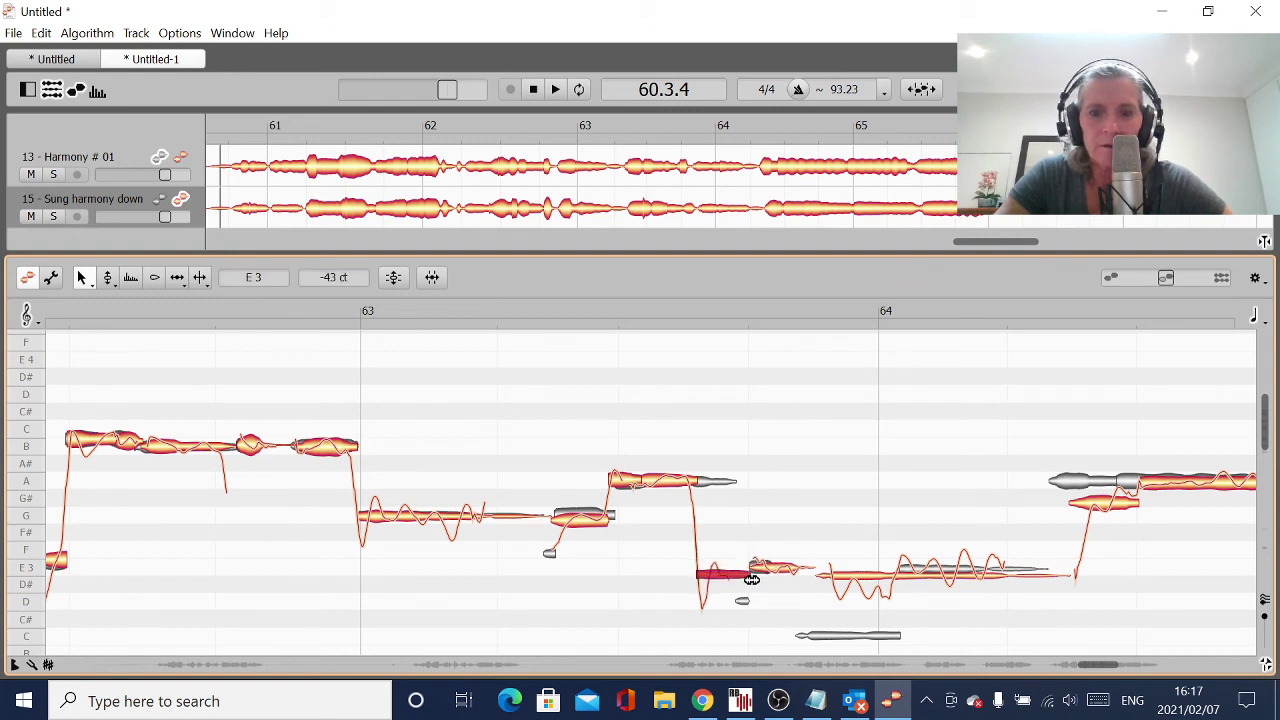
drag(818, 582, 790, 581)
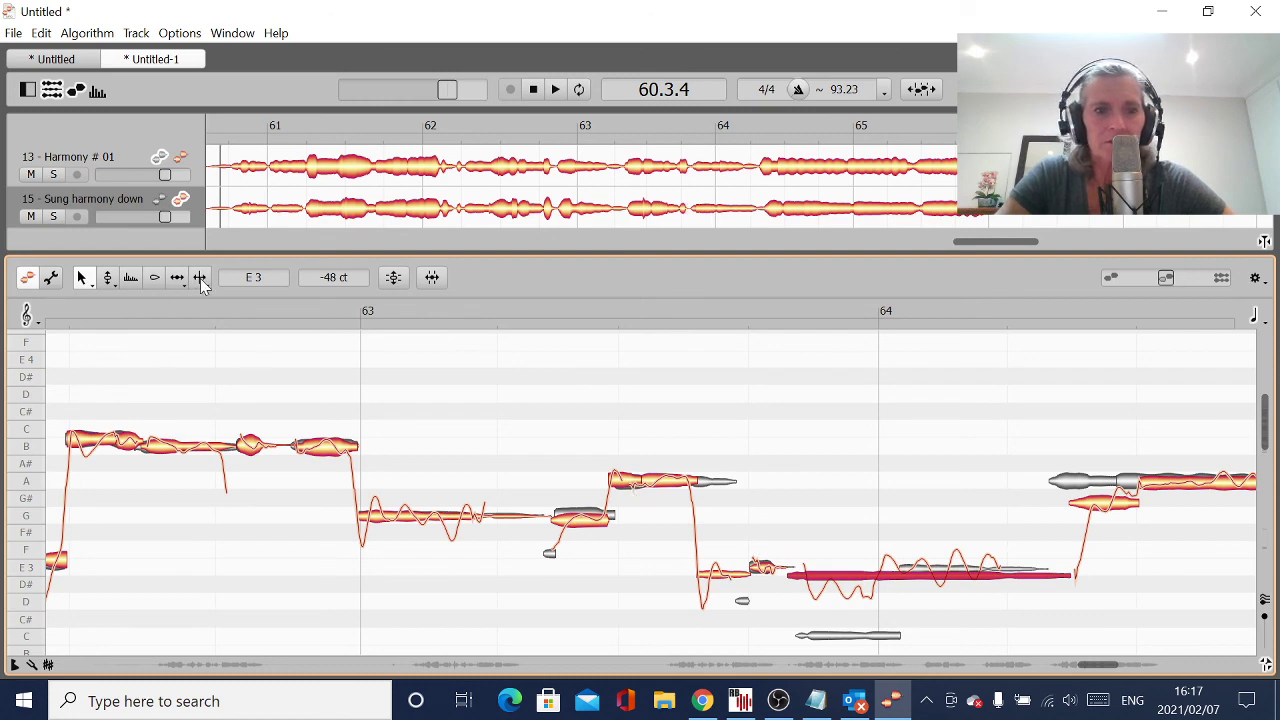
Split the long E3 note just after bar 64, lower its first part to C3 and extend that part's end to the reference.
click(200, 278)
click(897, 571)
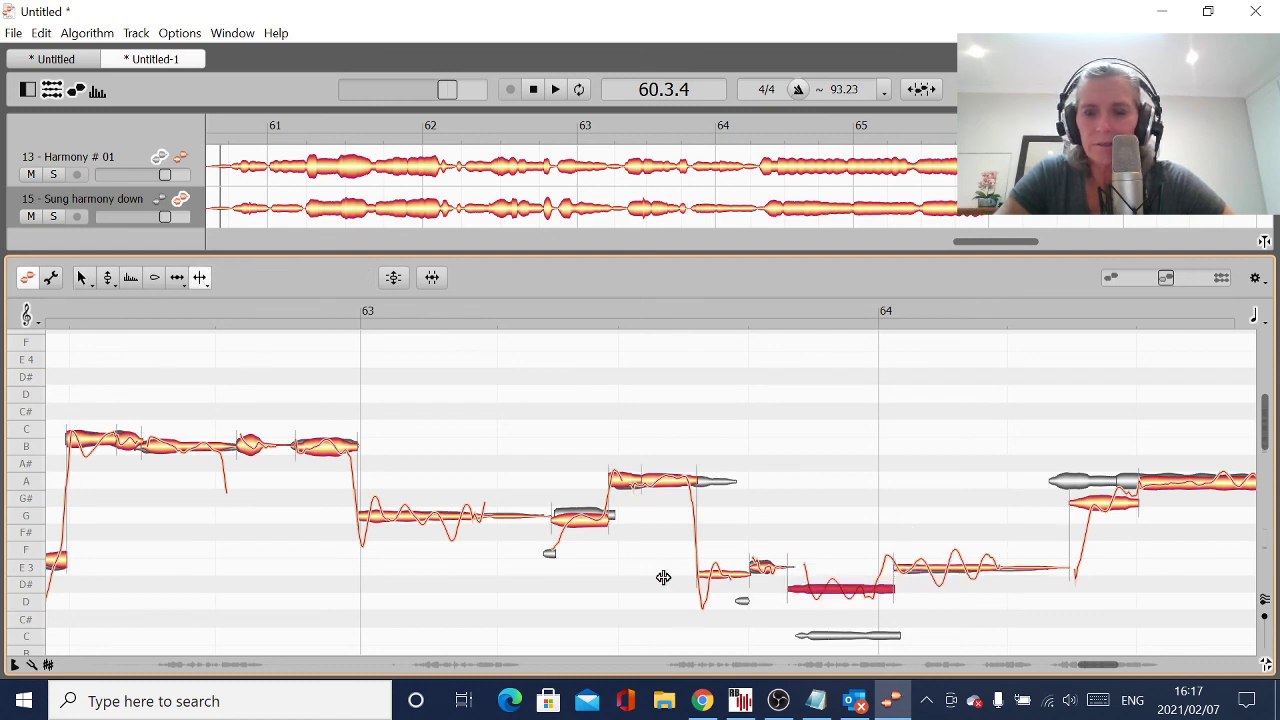
click(83, 280)
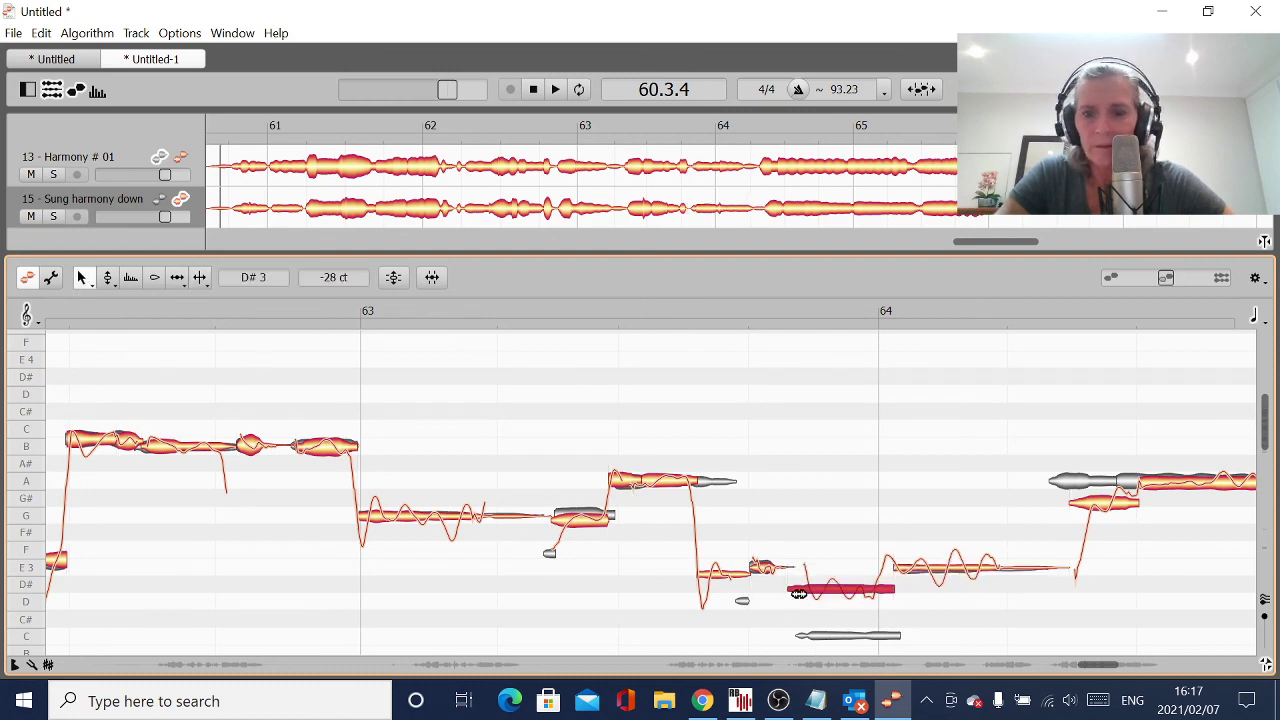
drag(818, 593, 900, 637)
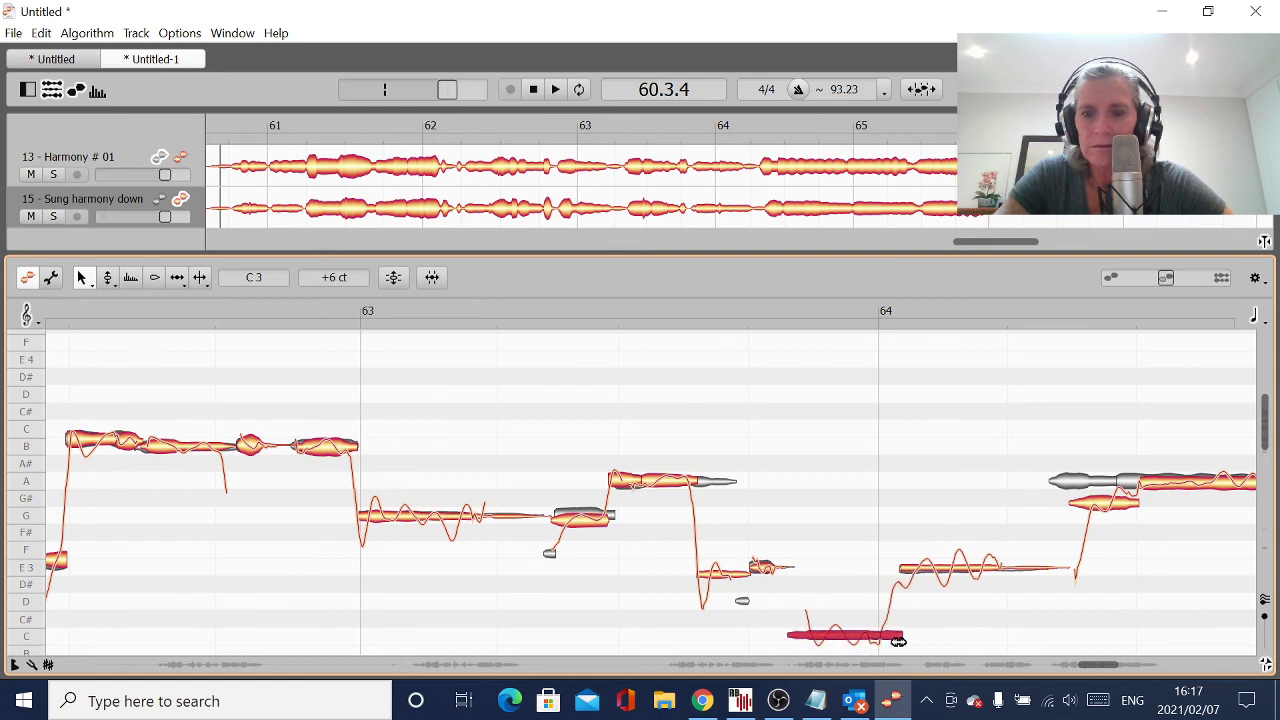
Raise the G#3 note midway through bar 64 to A3, start it earlier, and move its boundary with the next A3 note earlier.
drag(1085, 483, 1055, 484)
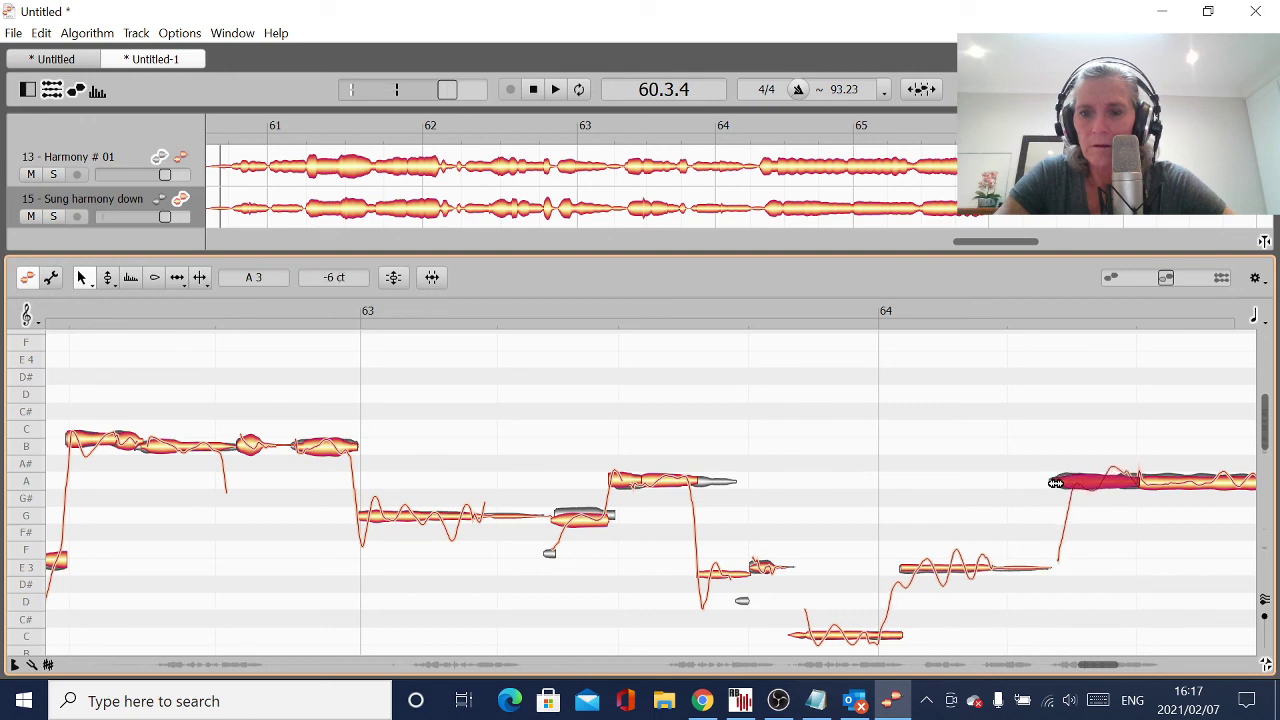
double_click(1137, 482)
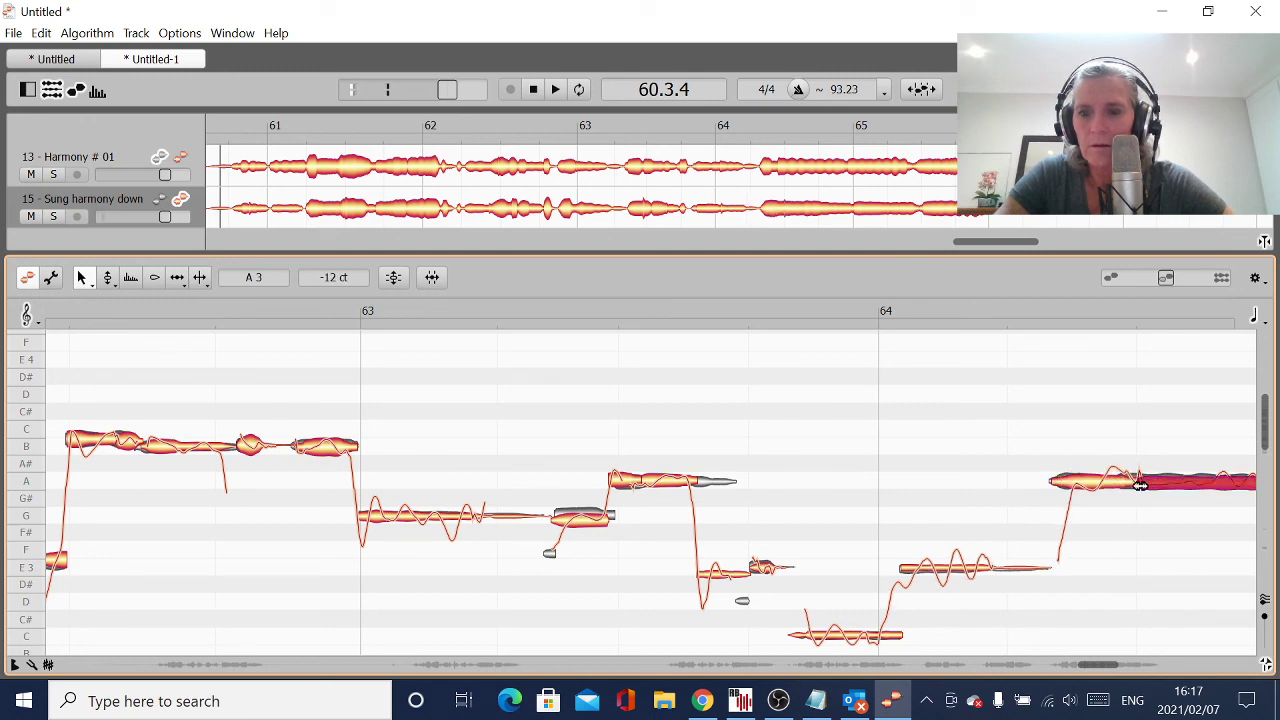
drag(1139, 485, 1122, 483)
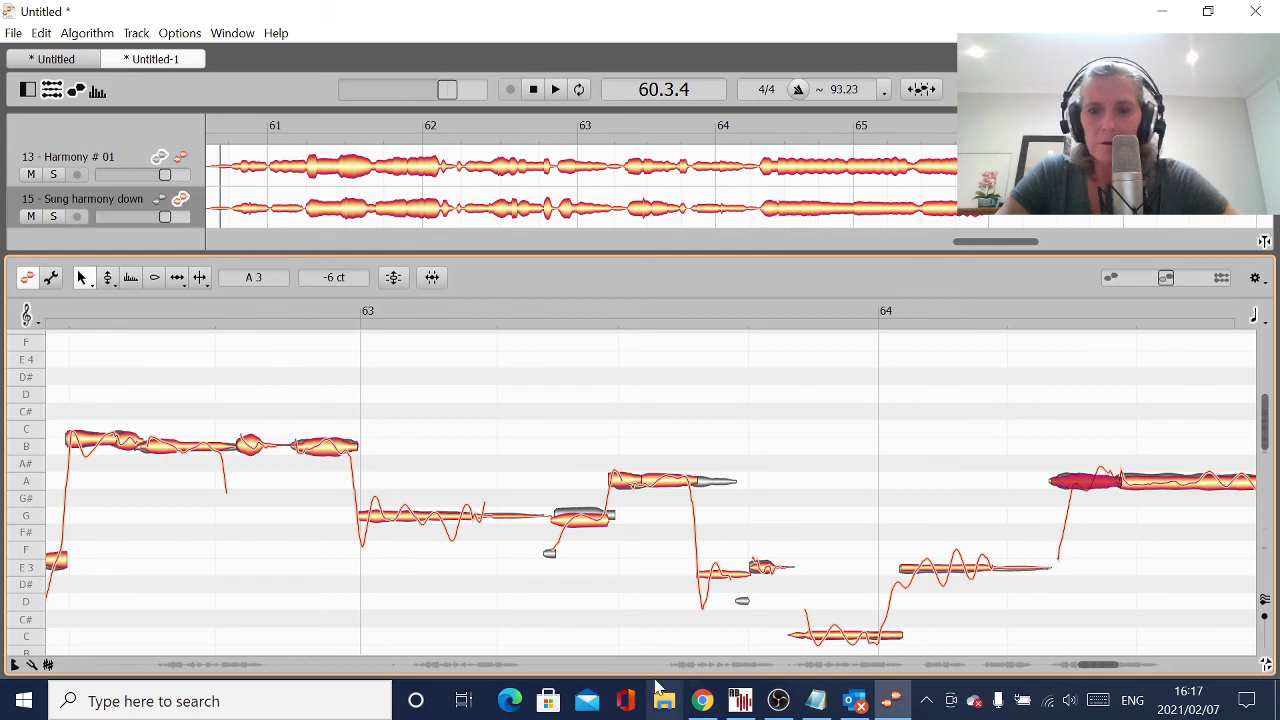
Play back bar 63, and raise the short E3 note following the A3 notes to A3 with an earlier start.
key(space)
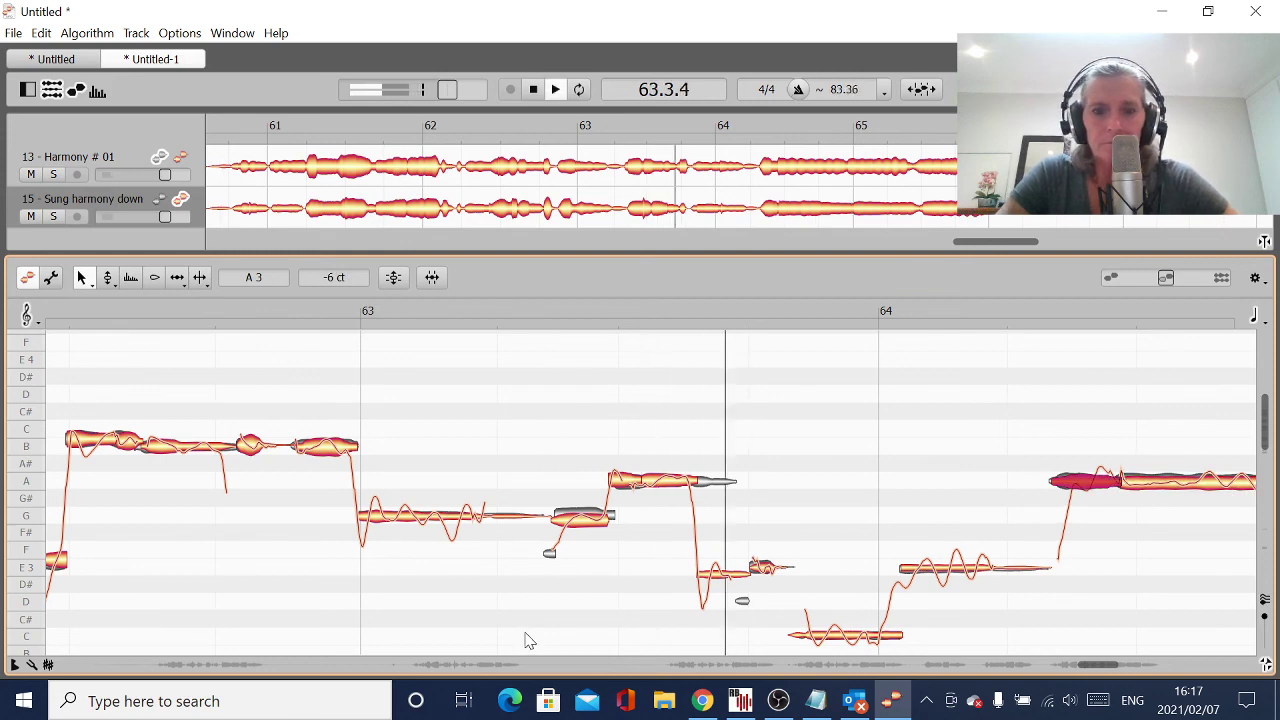
click(533, 89)
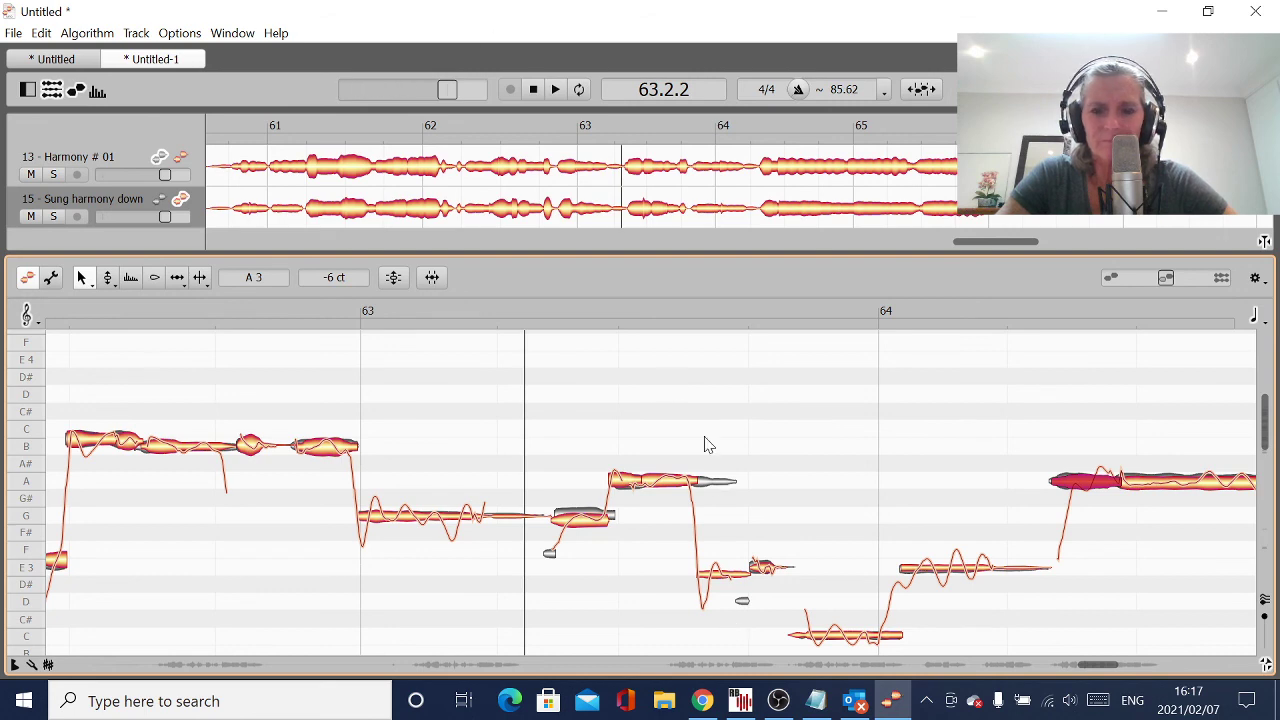
mouse_move(698, 483)
mouse_down()
mouse_move(664, 490)
mouse_move(687, 496)
mouse_up()
drag(723, 582, 707, 485)
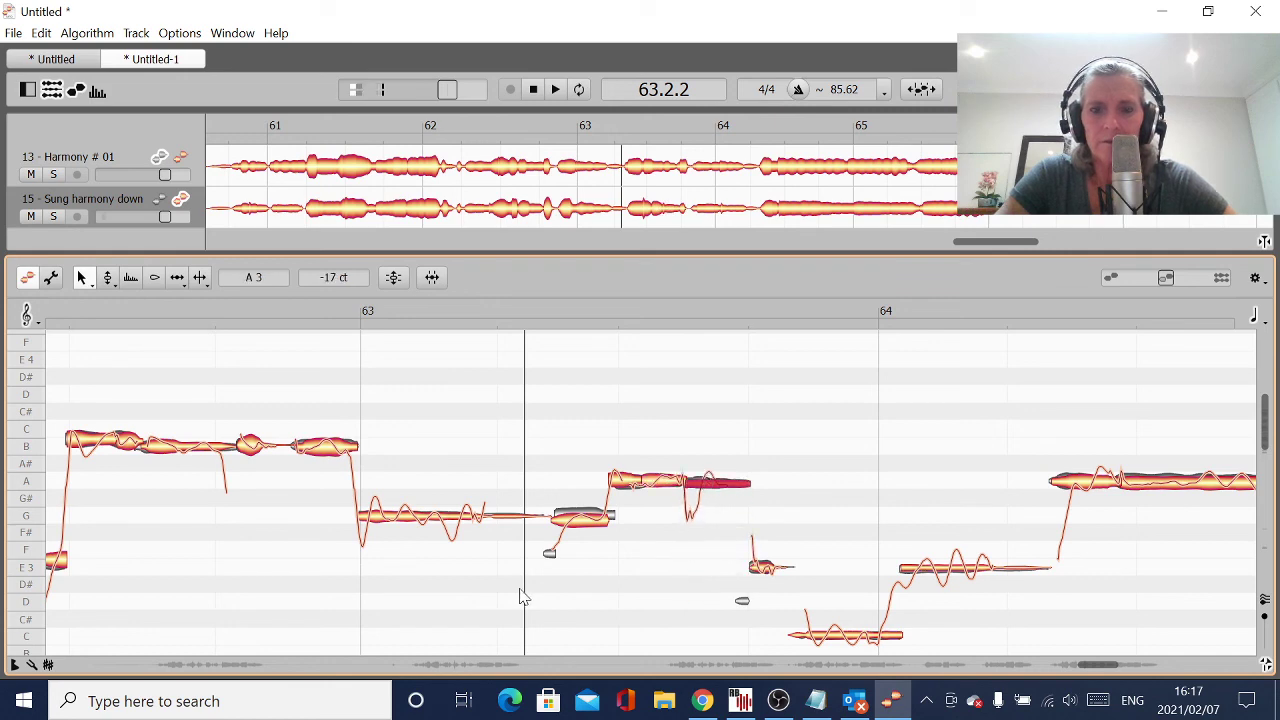
Play back from bar 63, and align the short note before the A3 notes to G3 with its end at the reference.
double_click(364, 618)
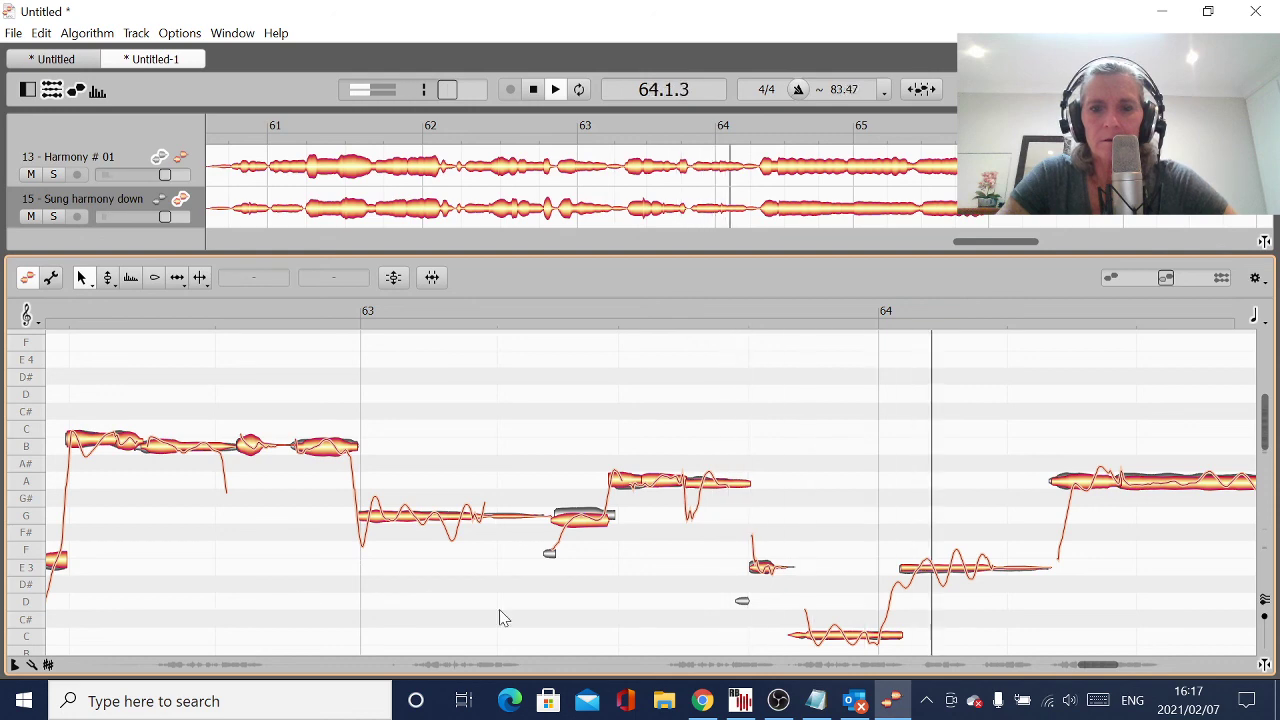
key(space)
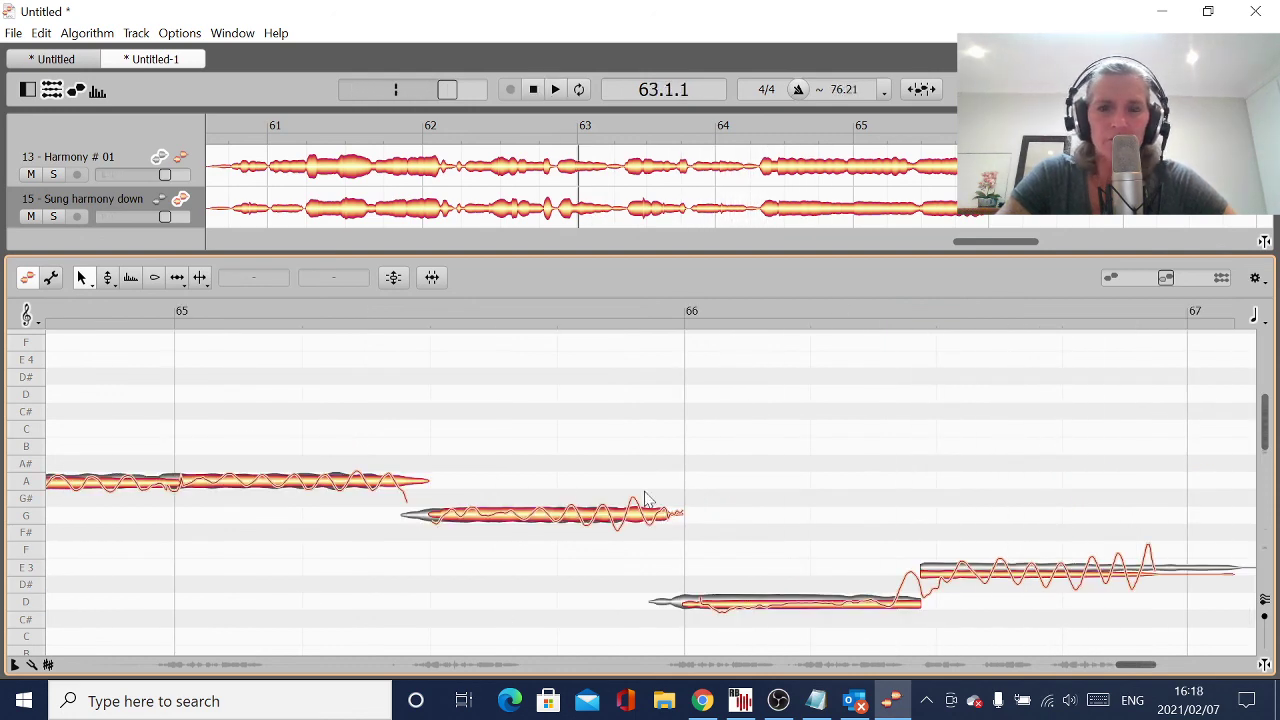
drag(1134, 669, 1097, 677)
click(561, 524)
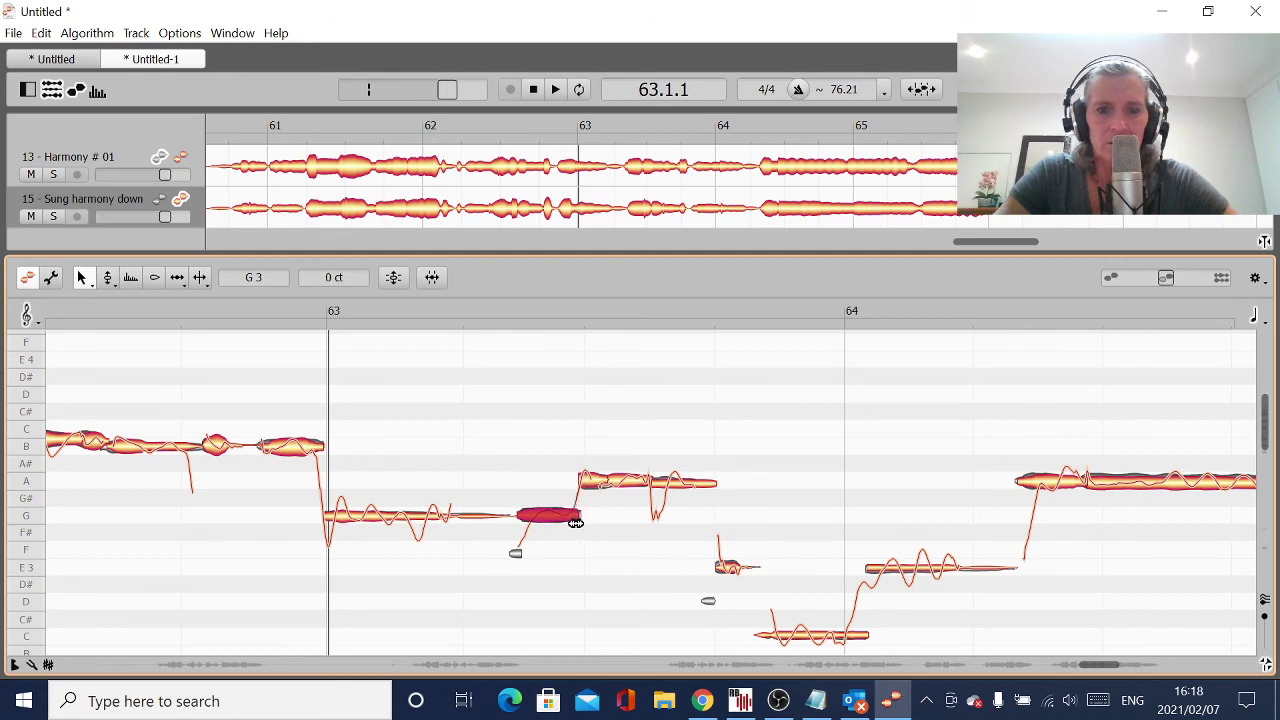
Play back the corrected passage from just before bar 63 and again from bar 61.
key(space)
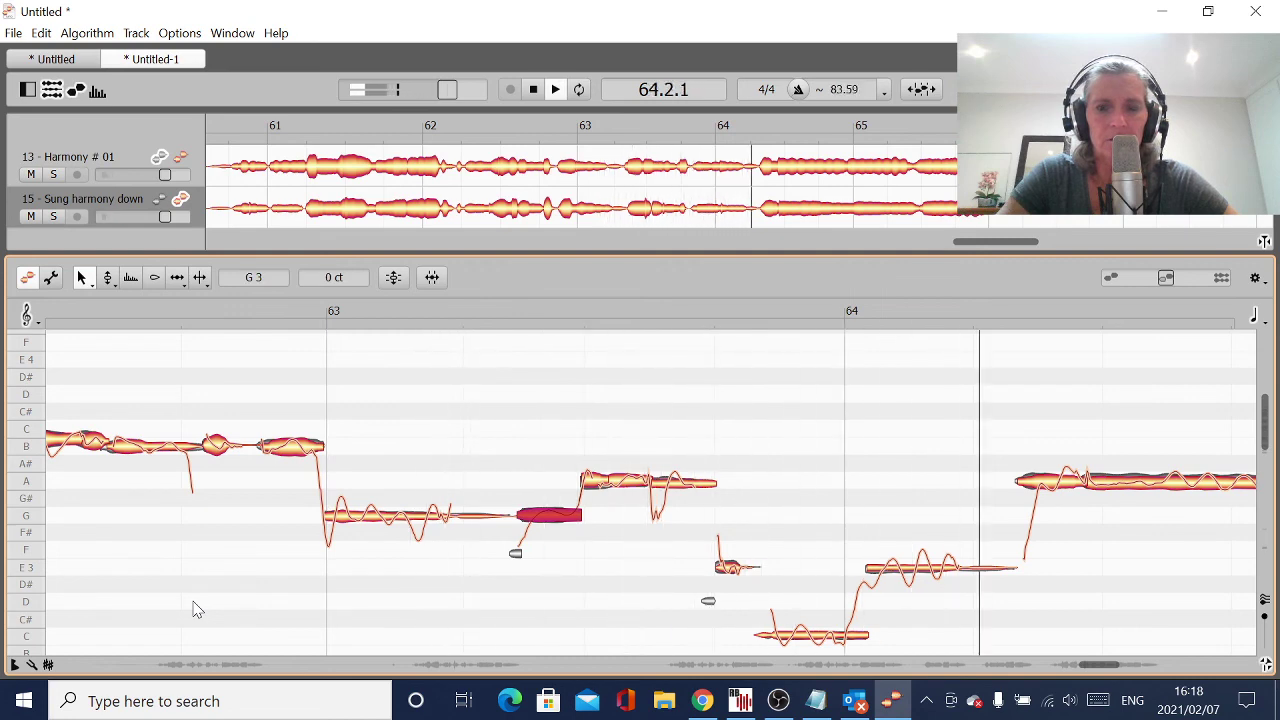
click(533, 91)
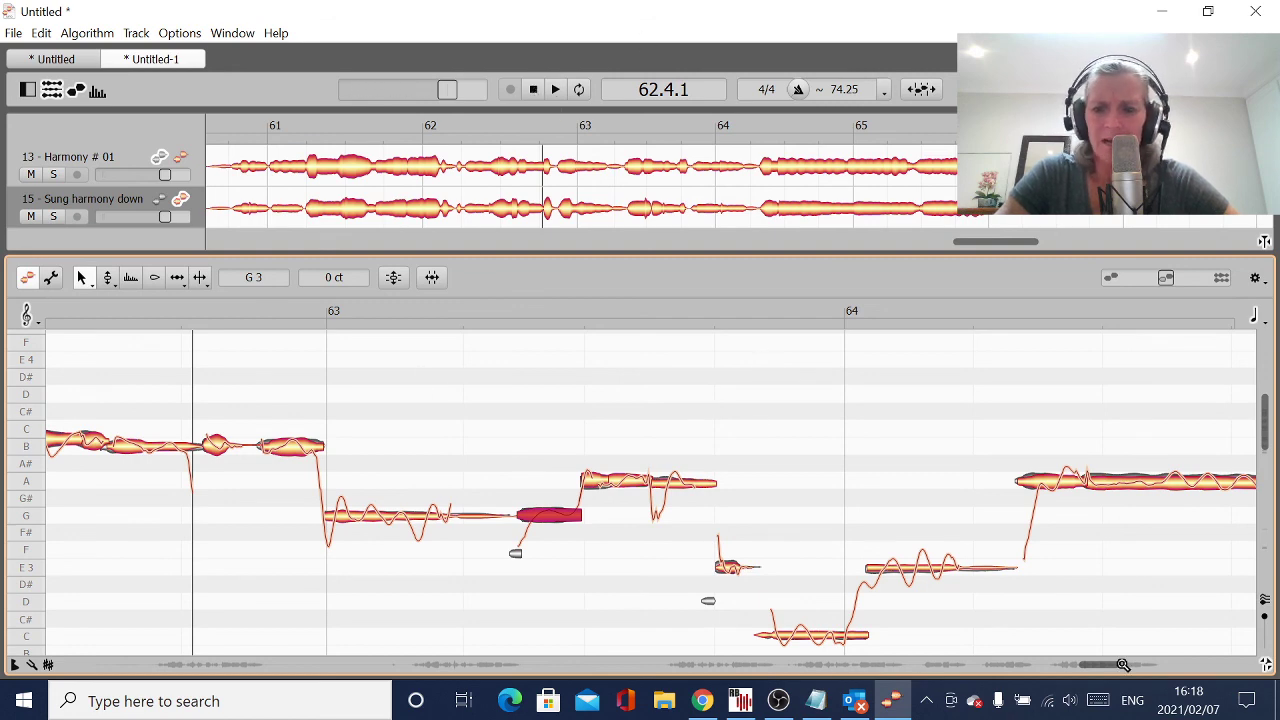
drag(1095, 670, 1055, 677)
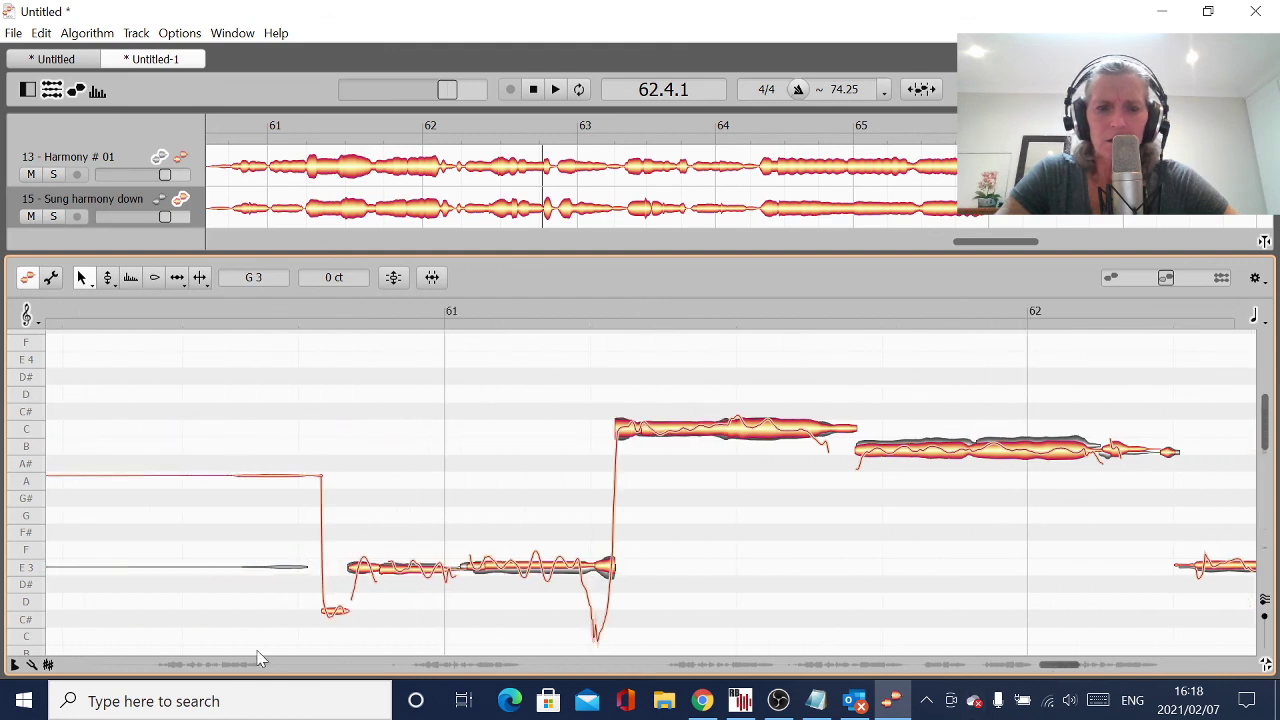
key(space)
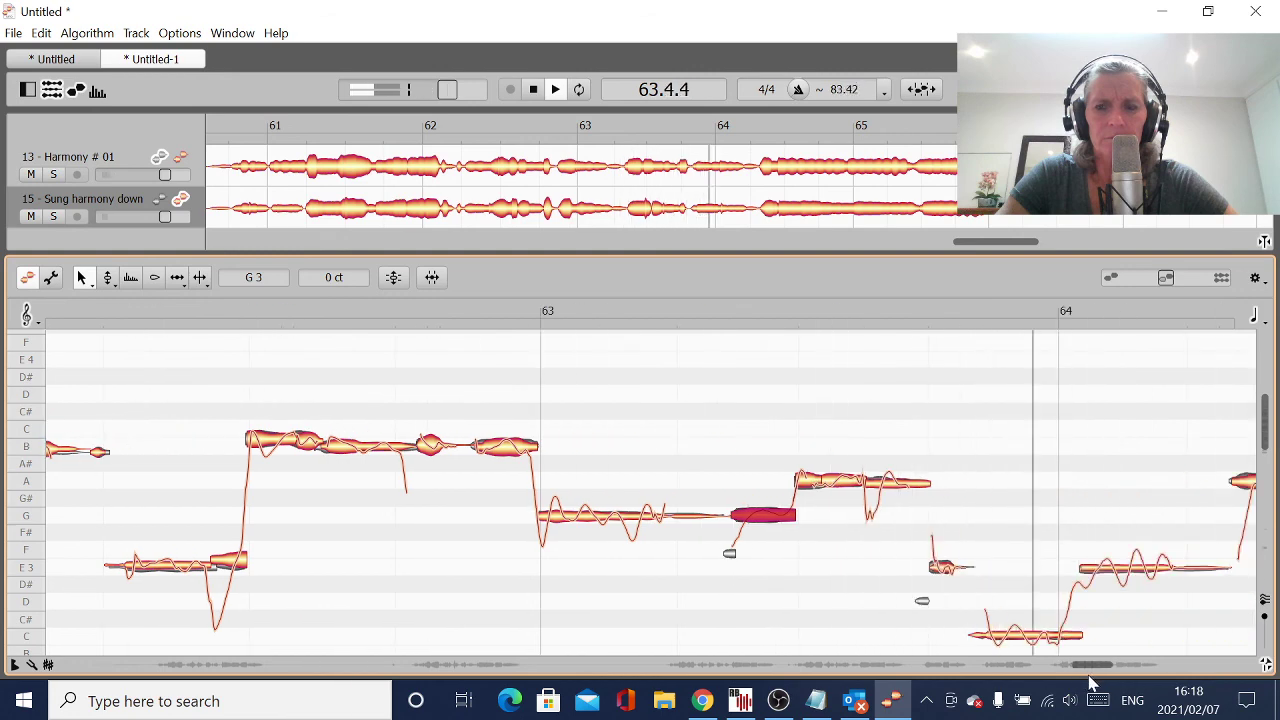
click(533, 90)
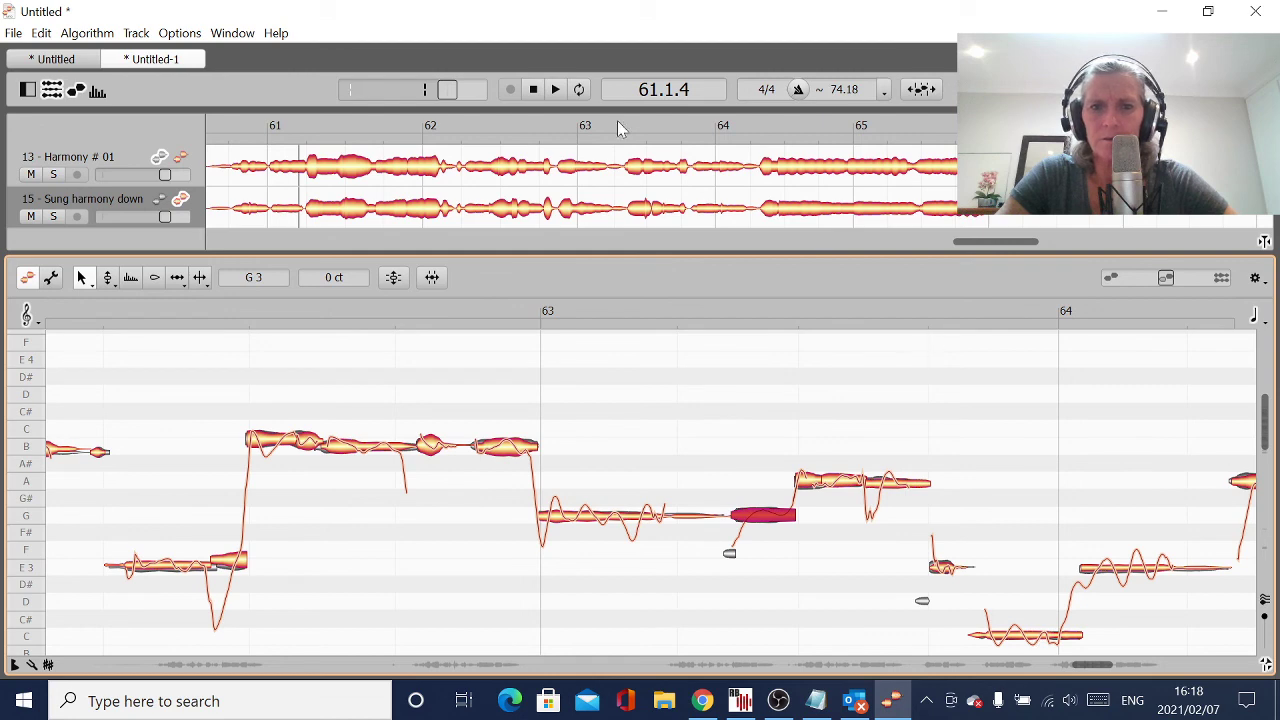
Fine-tune the C3 note before bar 64 to +18 ct, end the preceding last A3 note earlier, and play back from bar 63.
mouse_move(1032, 640)
mouse_down()
mouse_move(1023, 595)
mouse_move(1025, 637)
mouse_up()
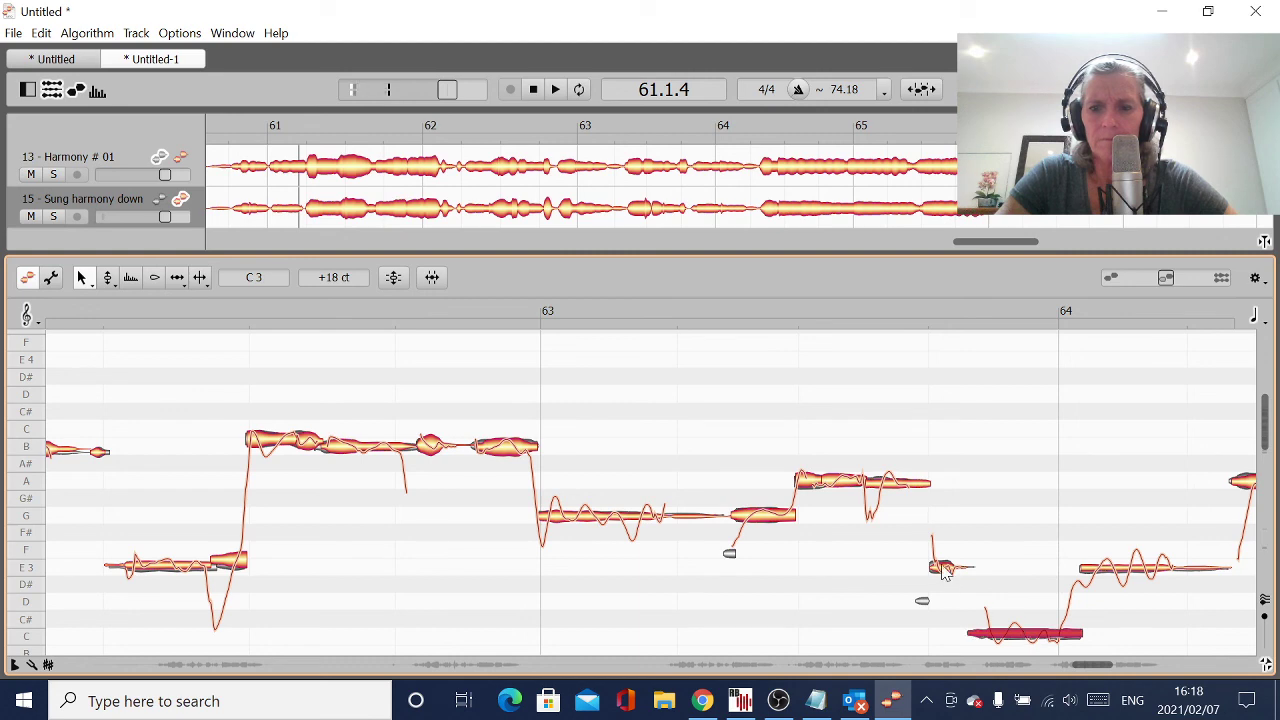
drag(925, 484, 910, 486)
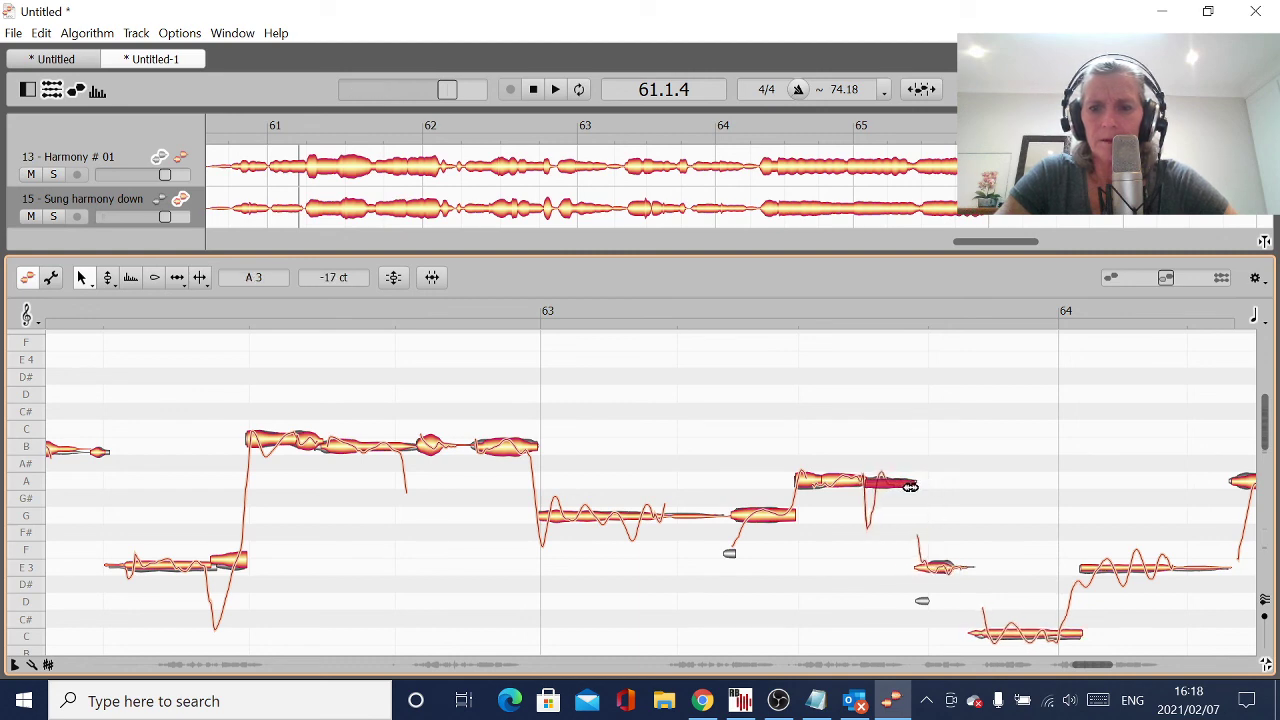
double_click(717, 622)
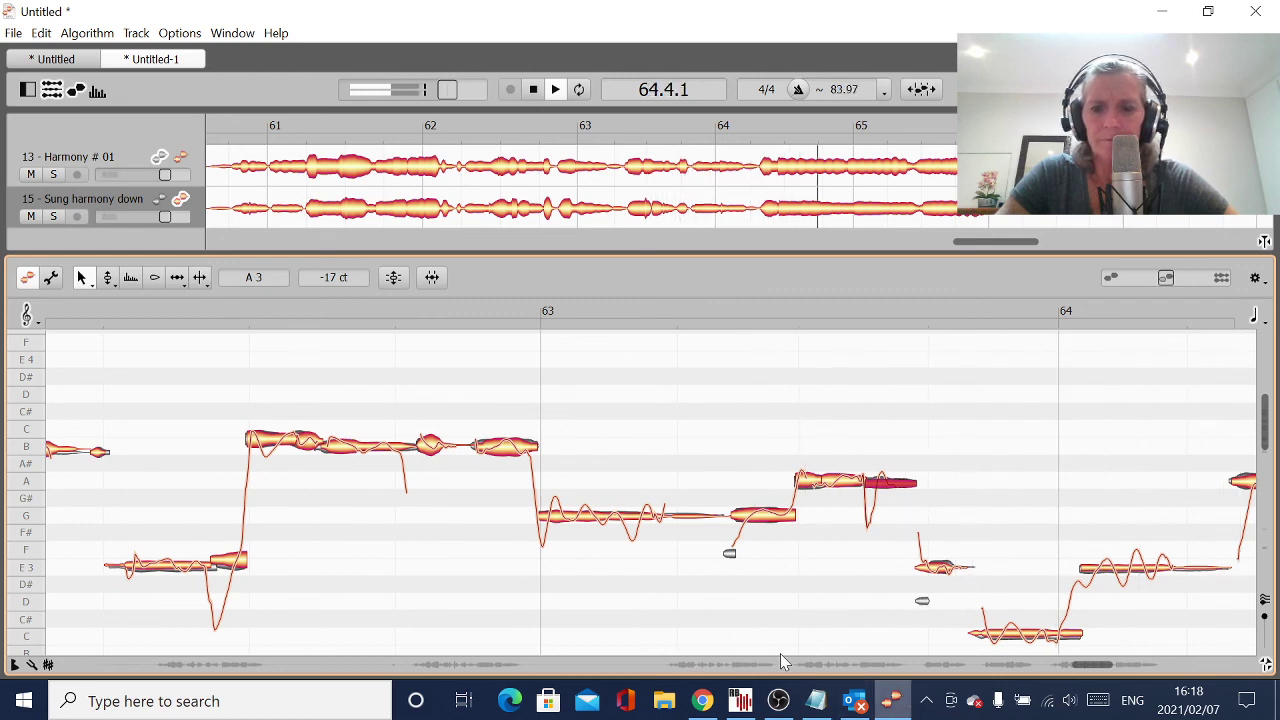
key(space)
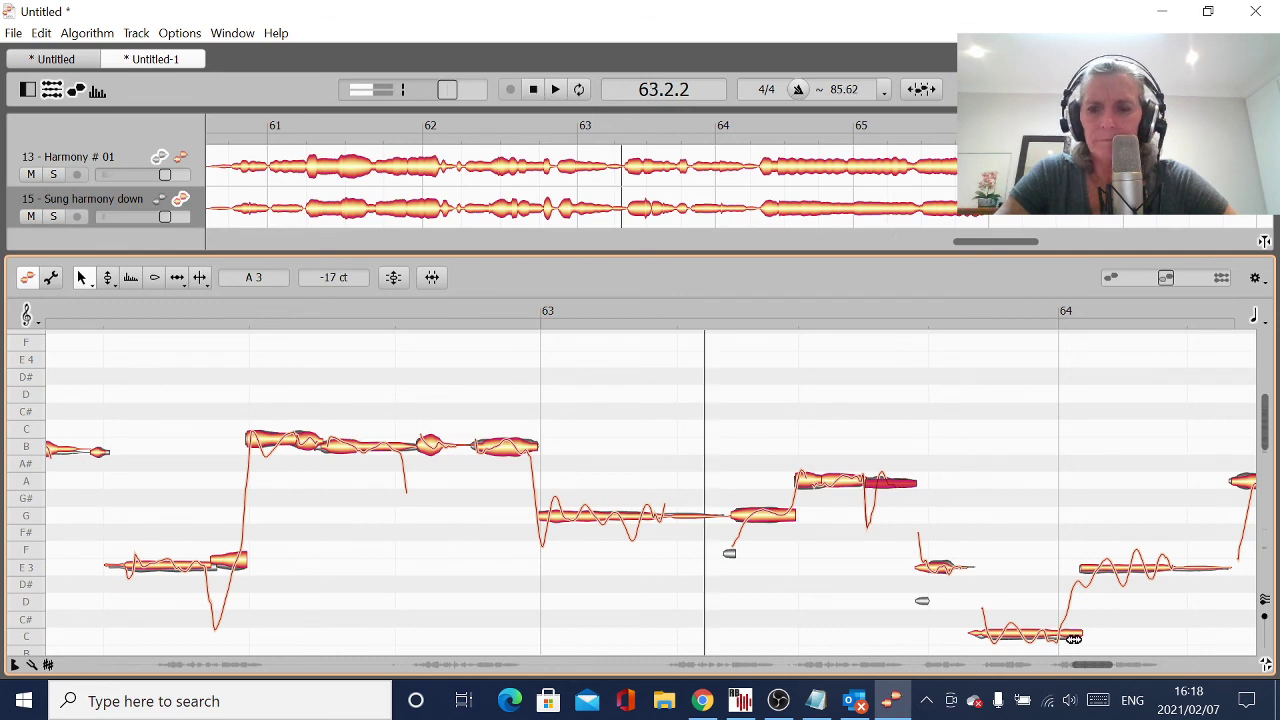
Move the starts of the G3 note before bar 66 and the following D3 note earlier to match the reference.
drag(1093, 666, 1122, 684)
drag(928, 516, 903, 518)
drag(1182, 610, 1147, 605)
Raise the final E3 note between bars 66 and 67 to -3 ct, and play back from midway through bar 65.
drag(1120, 672, 1158, 675)
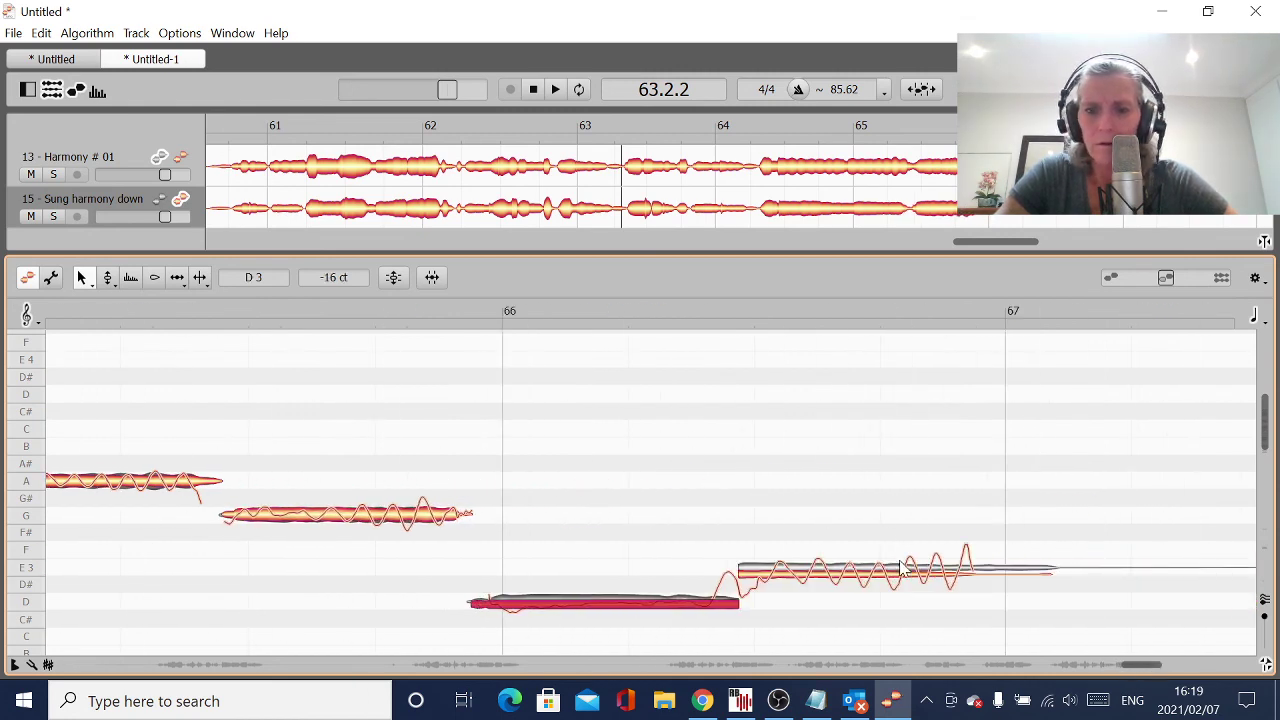
drag(902, 584, 902, 570)
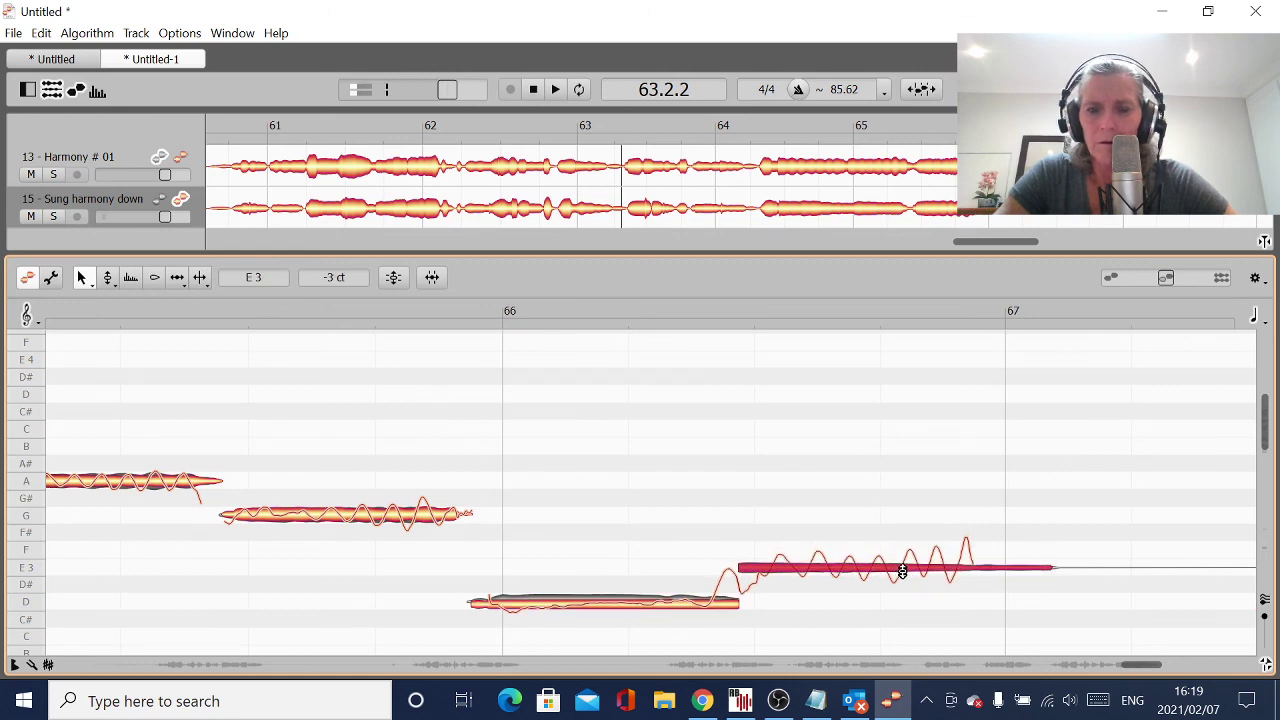
double_click(303, 604)
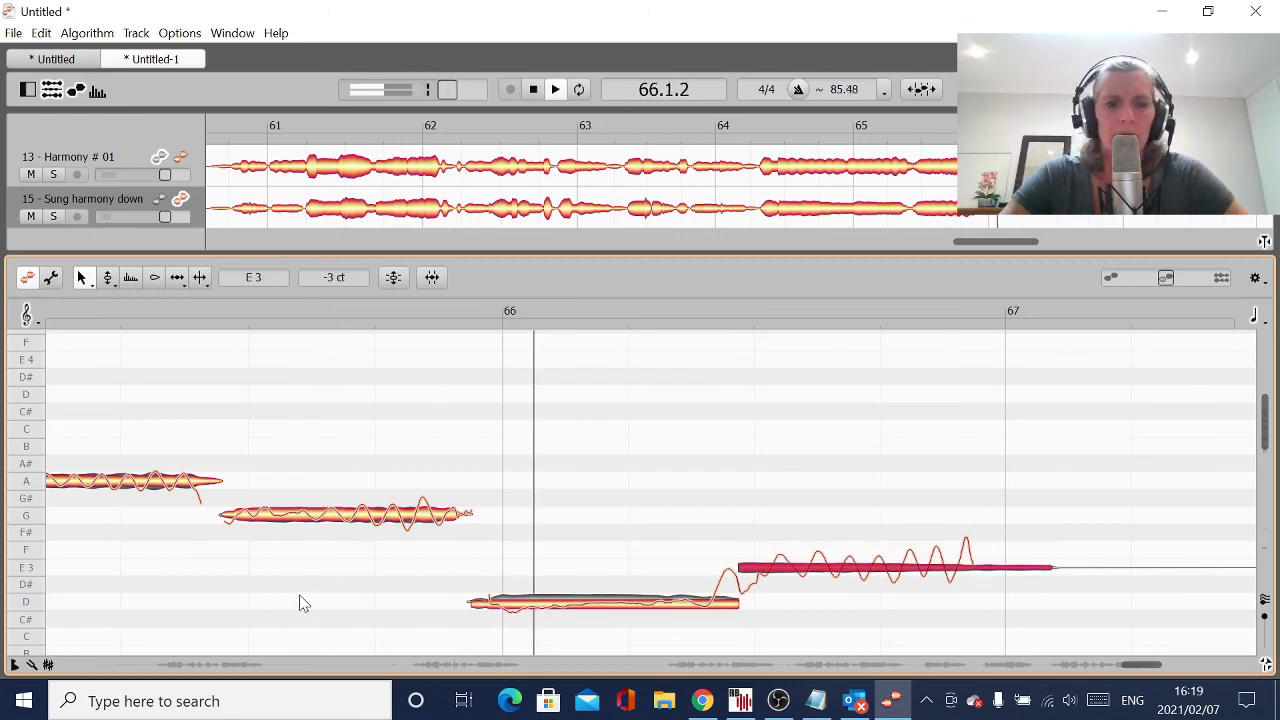
click(533, 91)
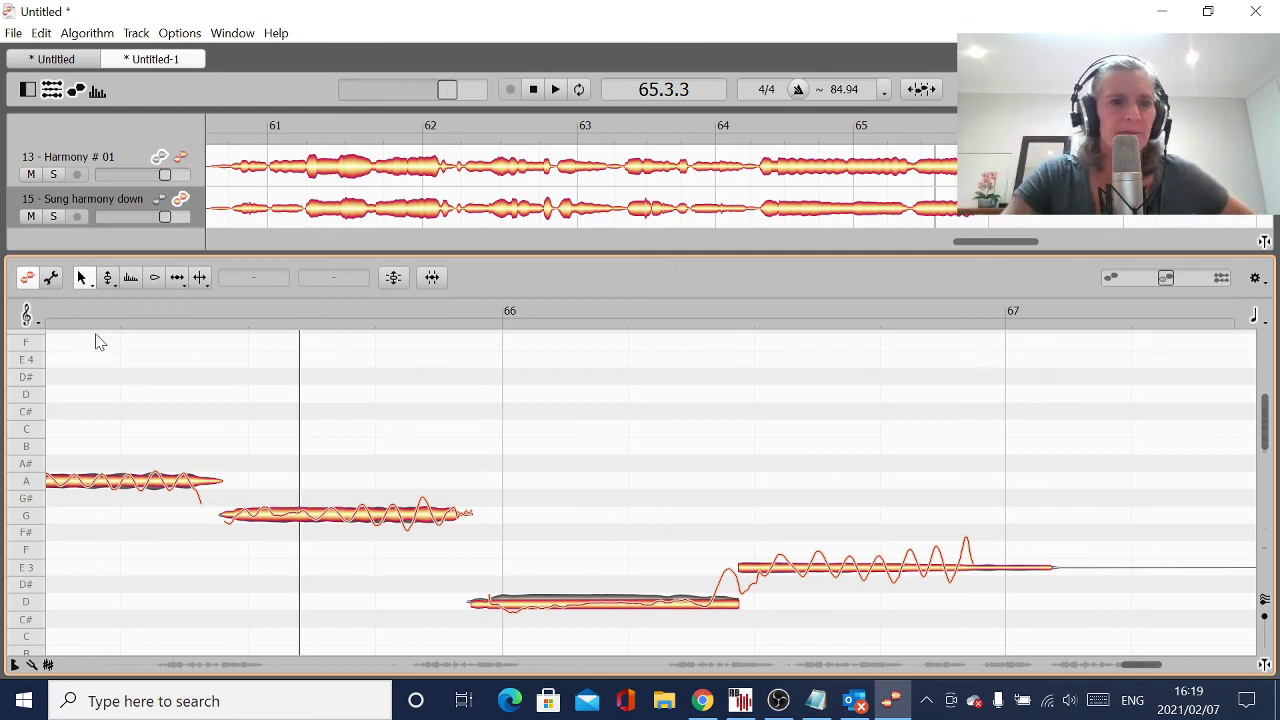
Delete the Harmony # 01 reference track, leaving only the "Sung harmony down" track.
click(94, 157)
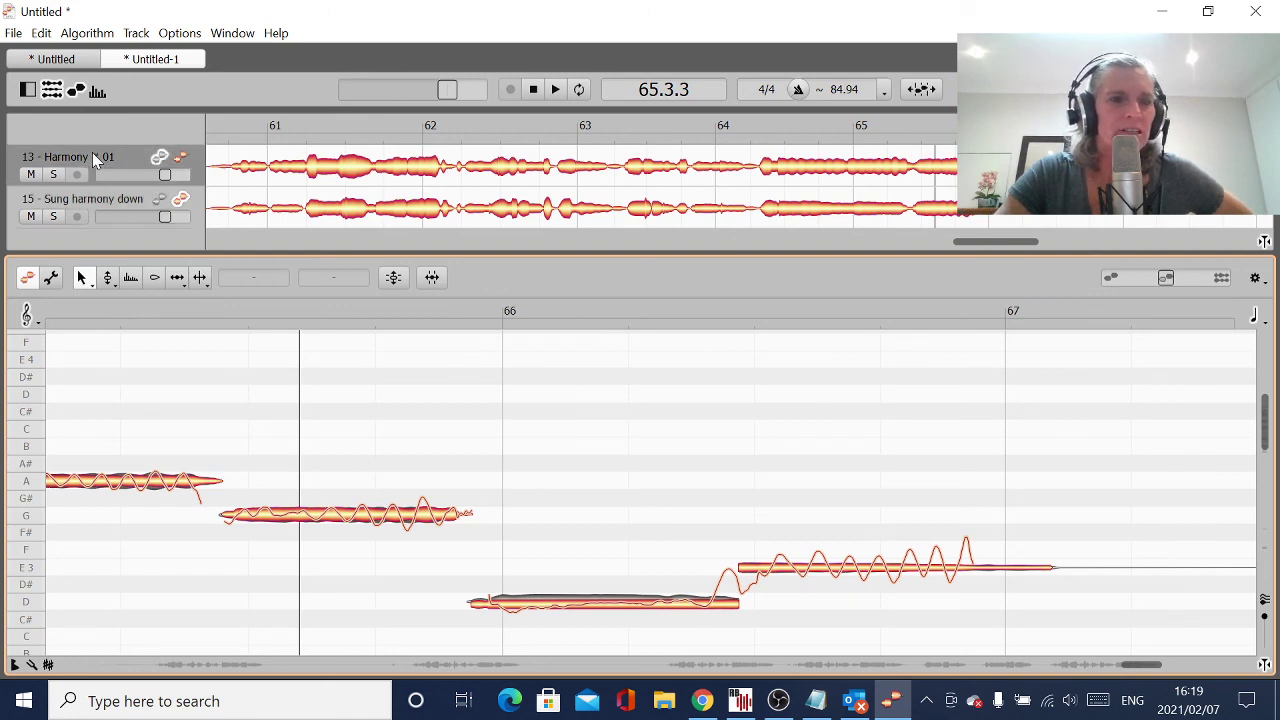
right_click(95, 160)
click(123, 203)
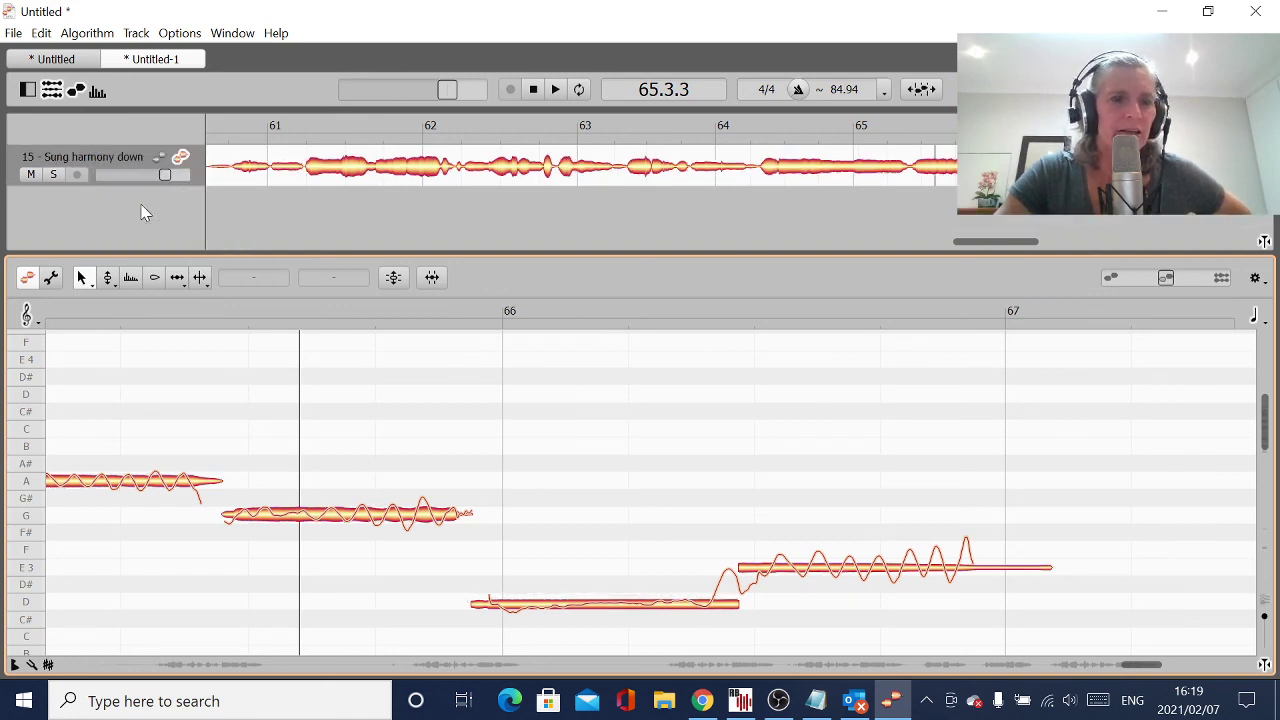
Export the "Sung harmony down" track as a 24-bit linear WAV at 44.100 kHz with an individual range for each track.
click(14, 33)
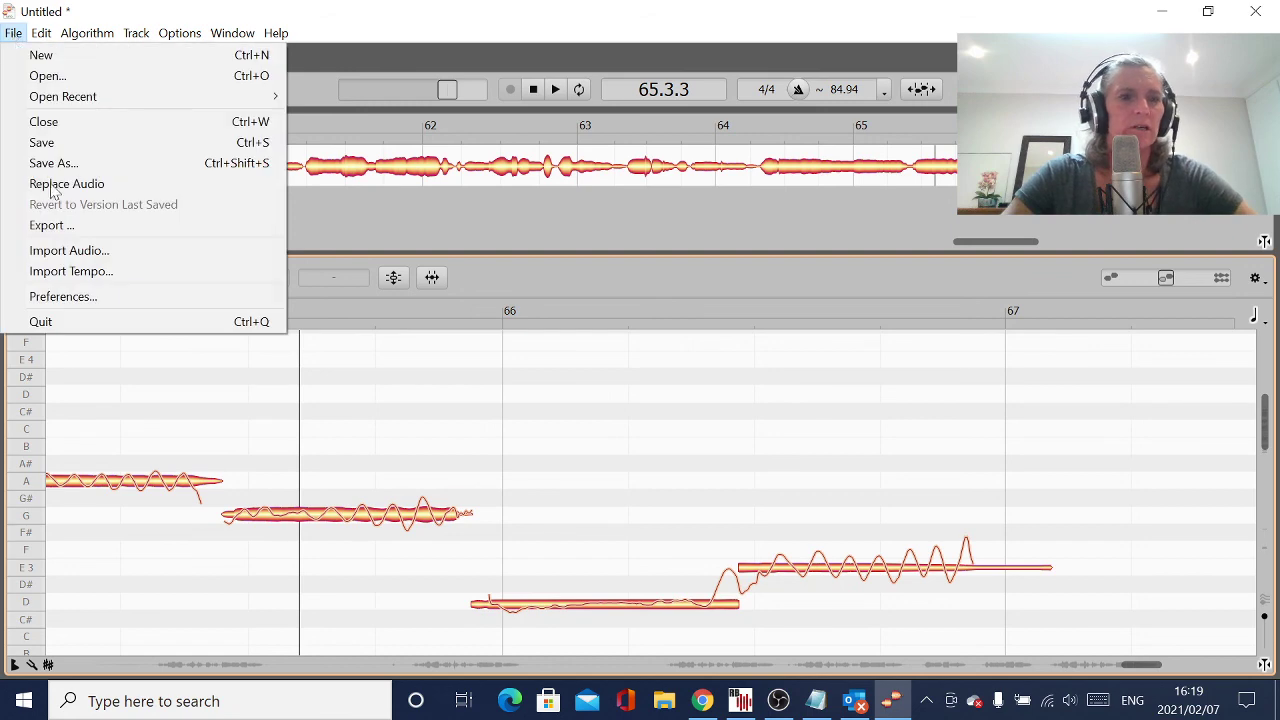
click(48, 225)
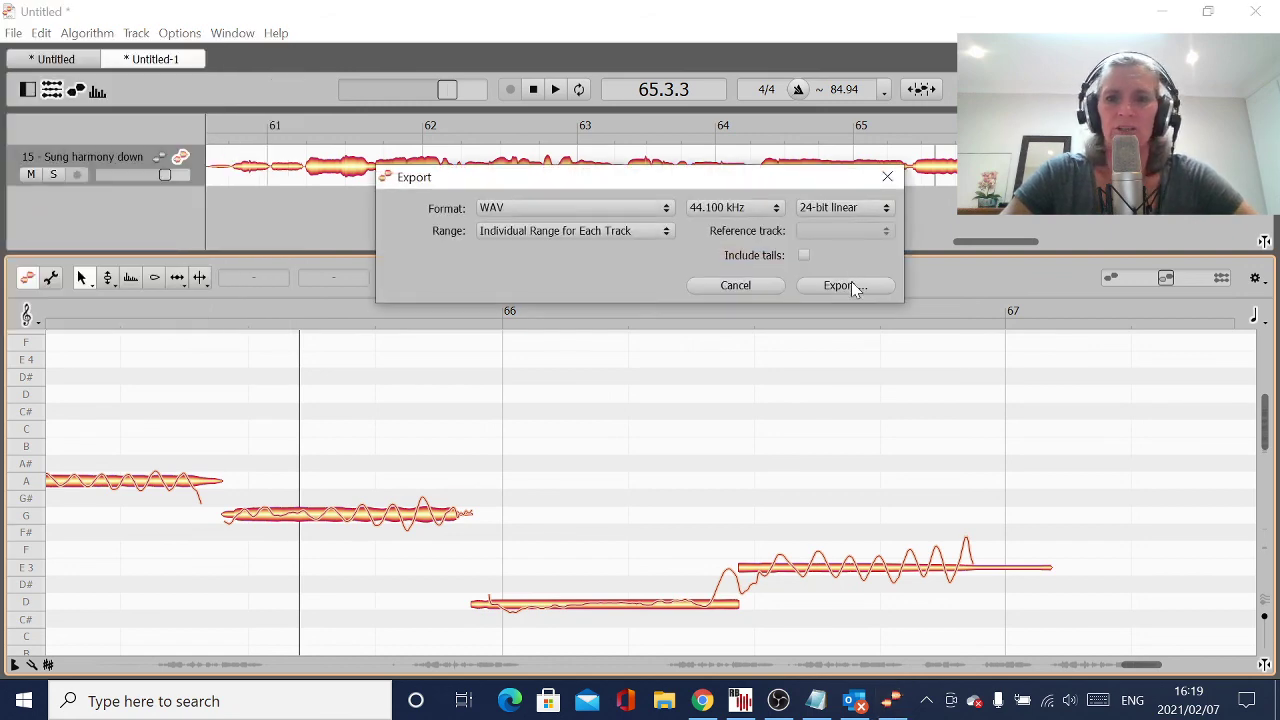
click(850, 286)
drag(775, 420, 777, 422)
click(677, 471)
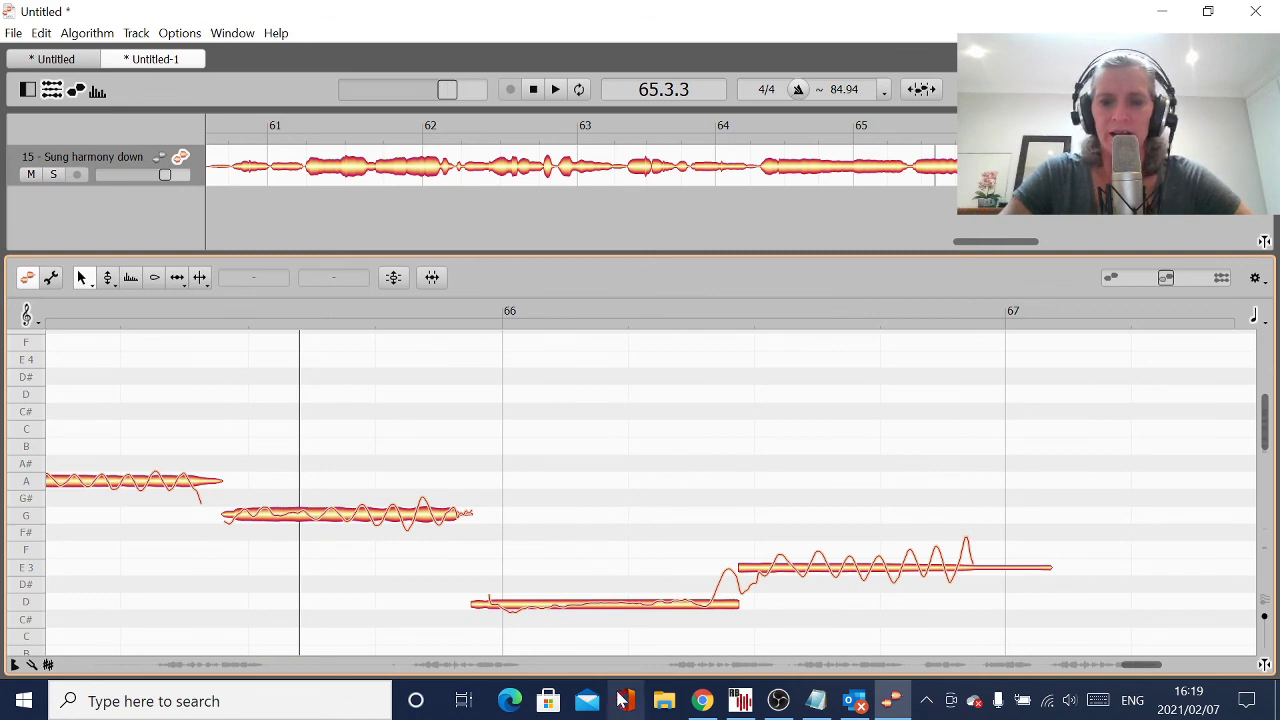
click(778, 702)
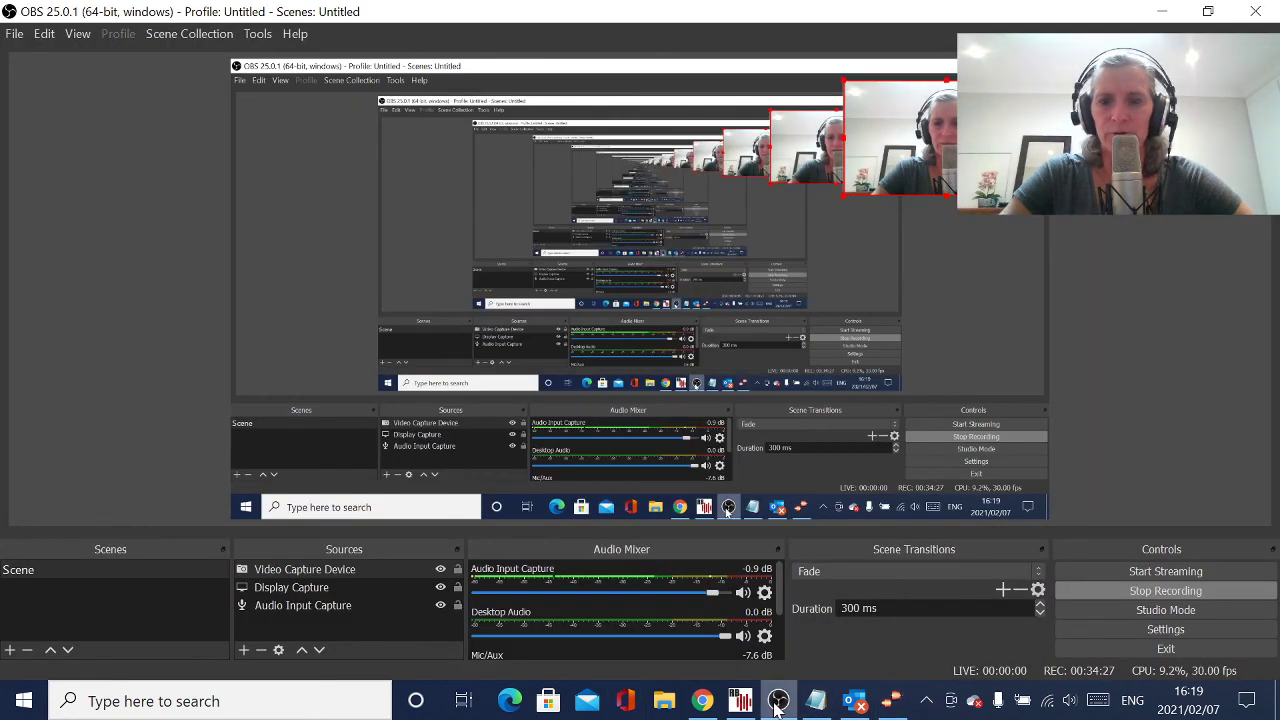